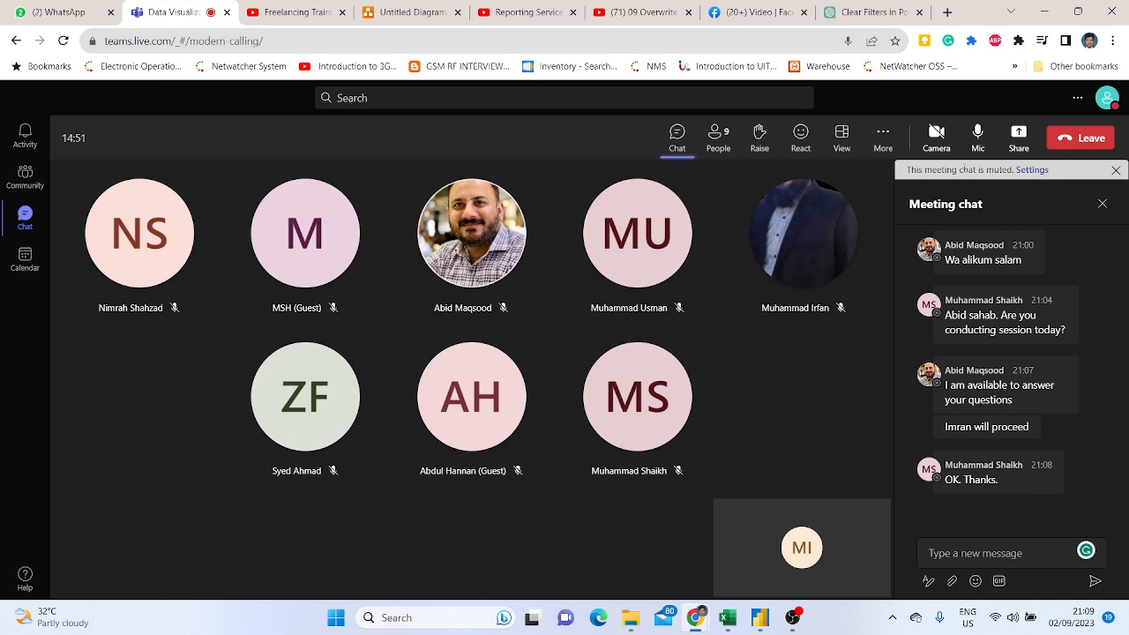
Share the entire Screen 1 with the meeting participants
left_click(1020, 137)
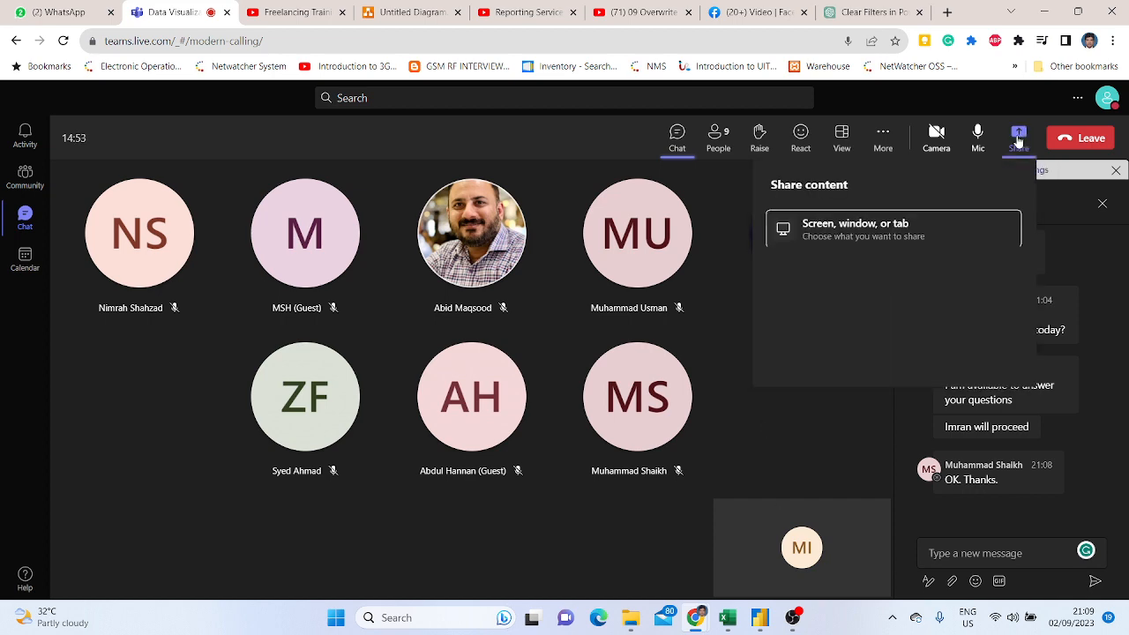
left_click(865, 227)
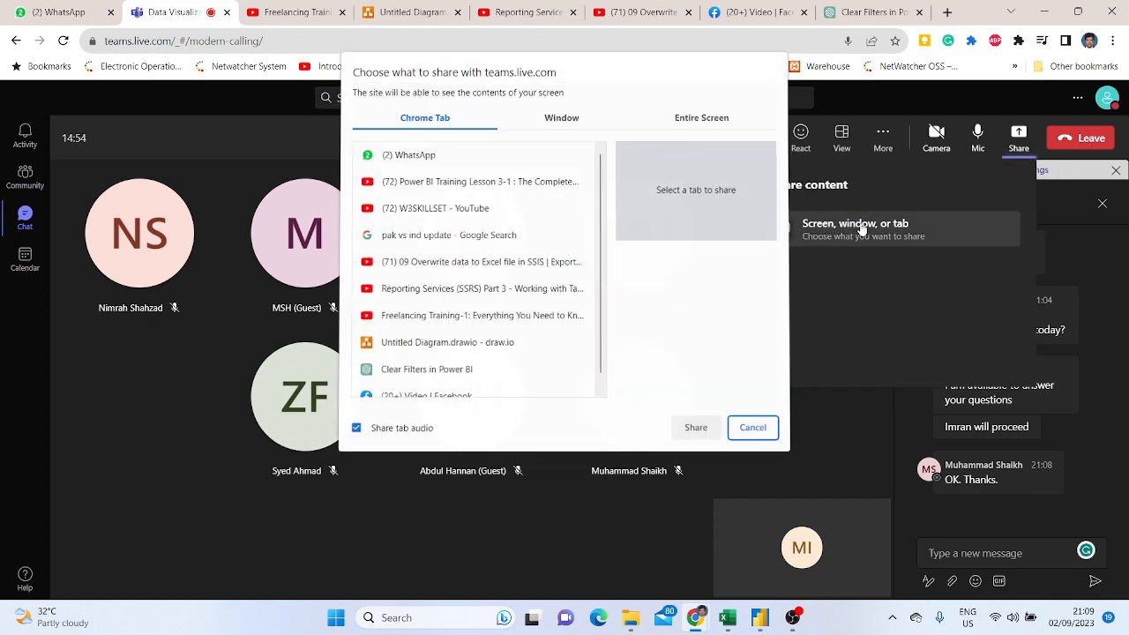
left_click(704, 123)
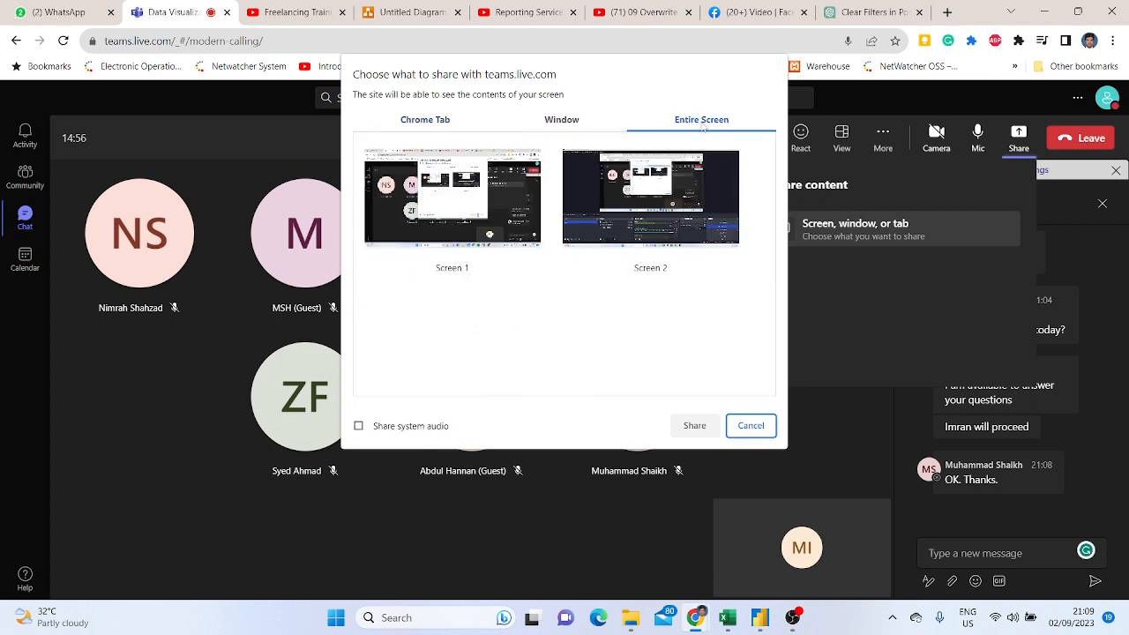
left_click(494, 212)
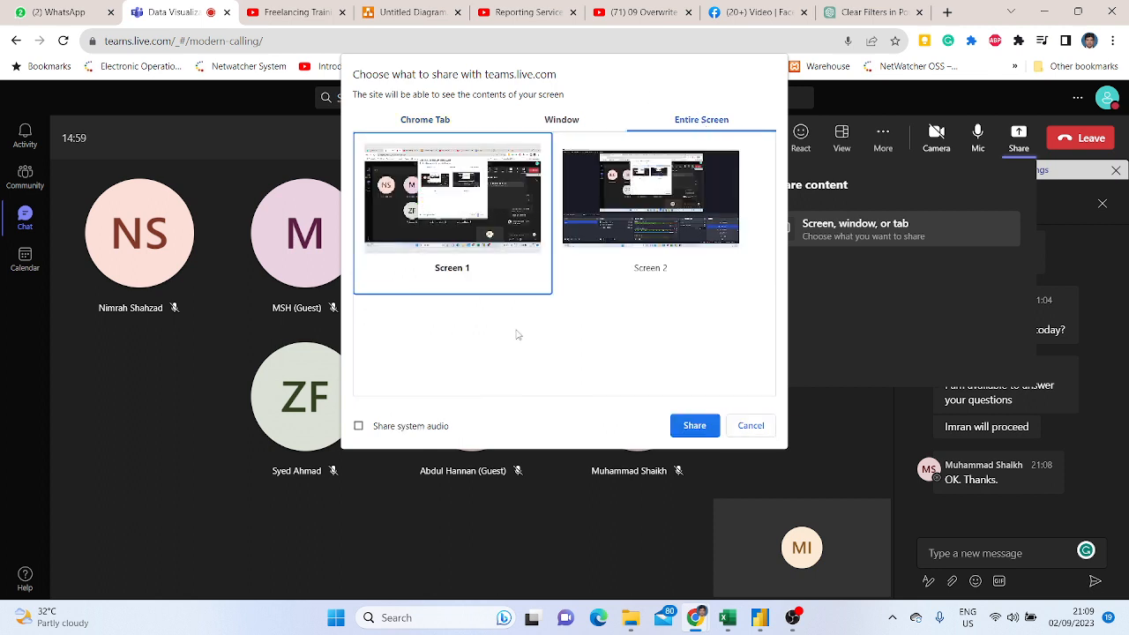
left_click(693, 427)
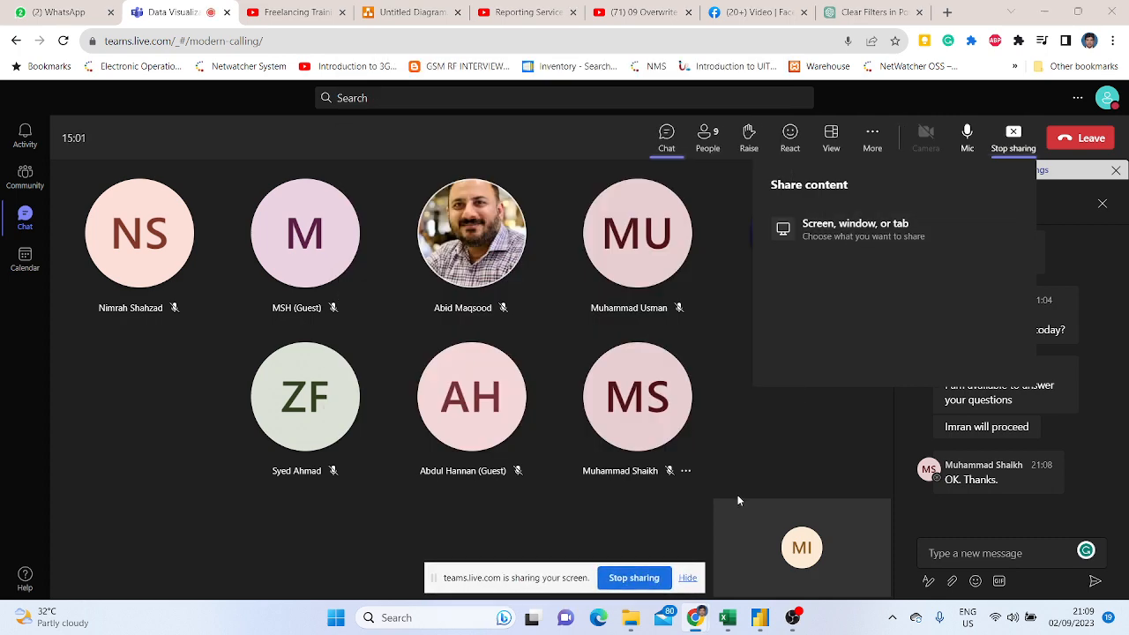
Switch to Power BI Desktop and review the Total Sale, Total Profit, Total Quantity and Total Shipping Cost cards on the GSS Sale page
left_click(760, 620)
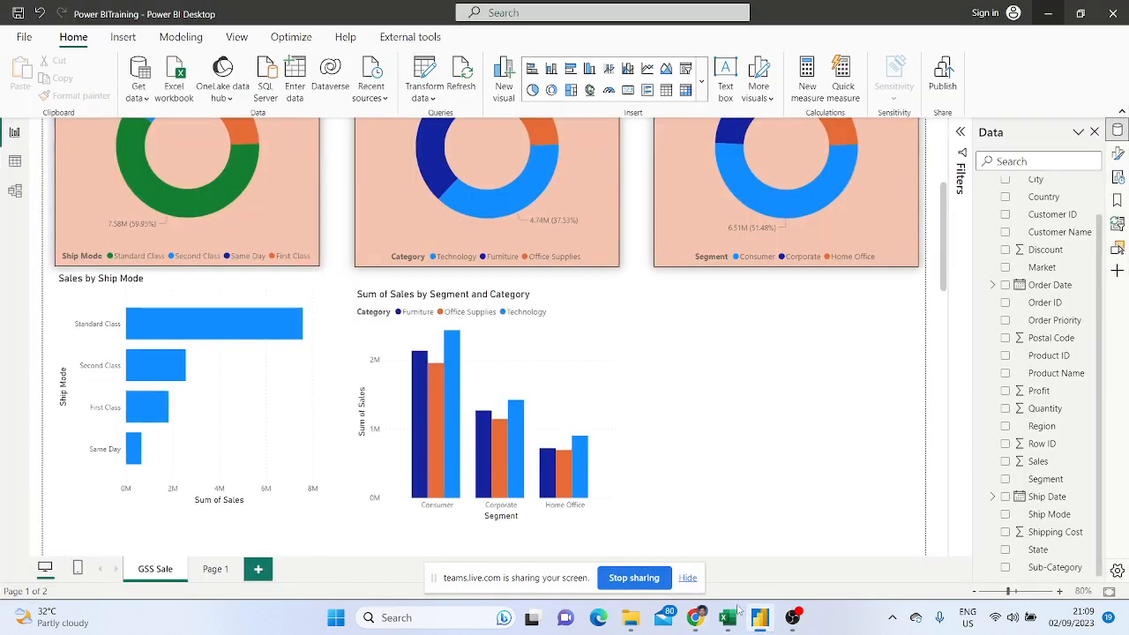
scroll(599, 267, "up", 3)
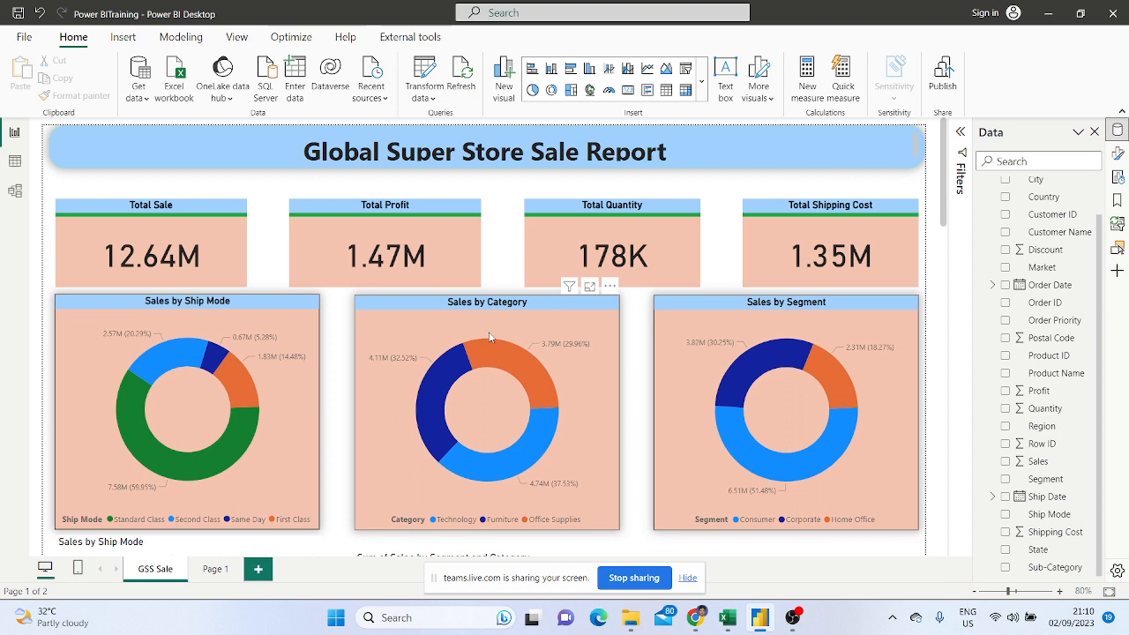
mouse_move(528, 364)
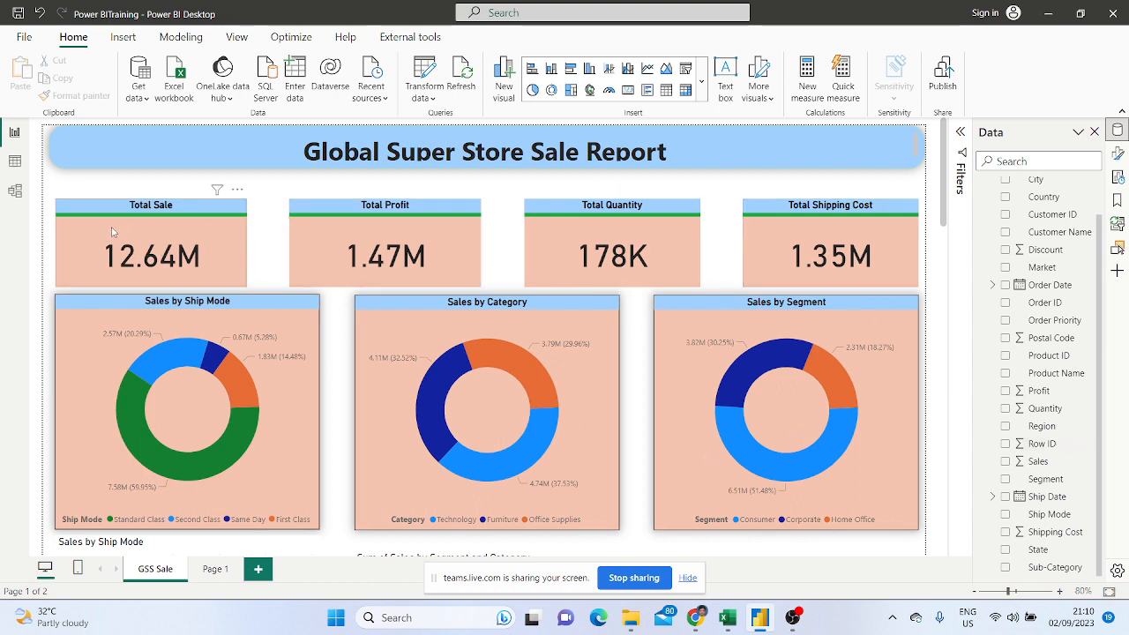
left_click(179, 250)
left_click(424, 256)
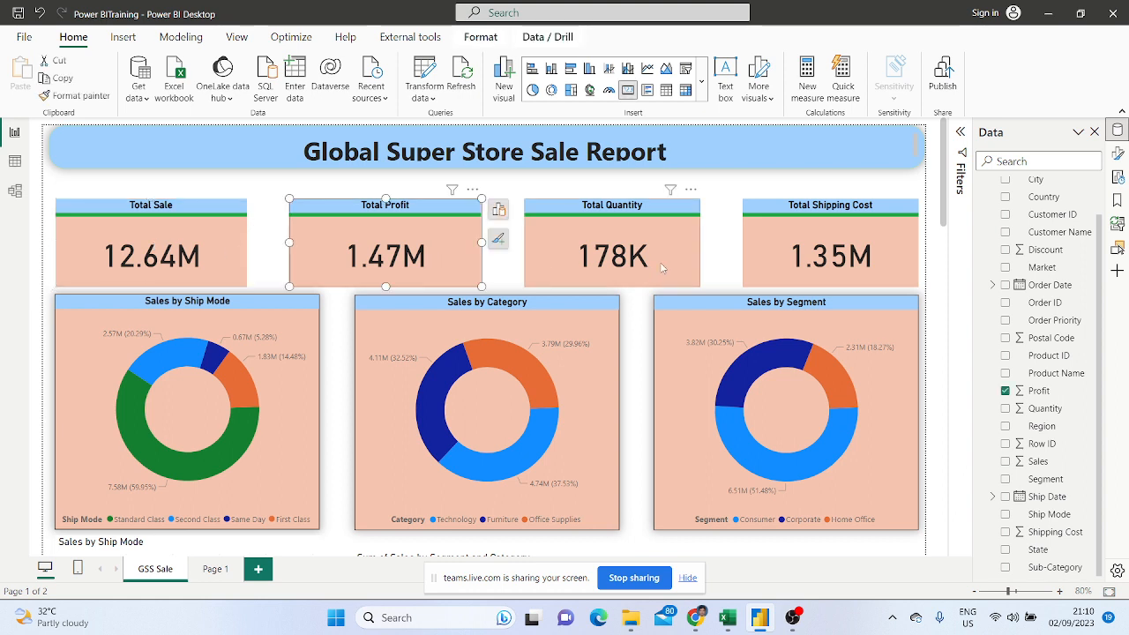
left_click(663, 266)
left_click(825, 265)
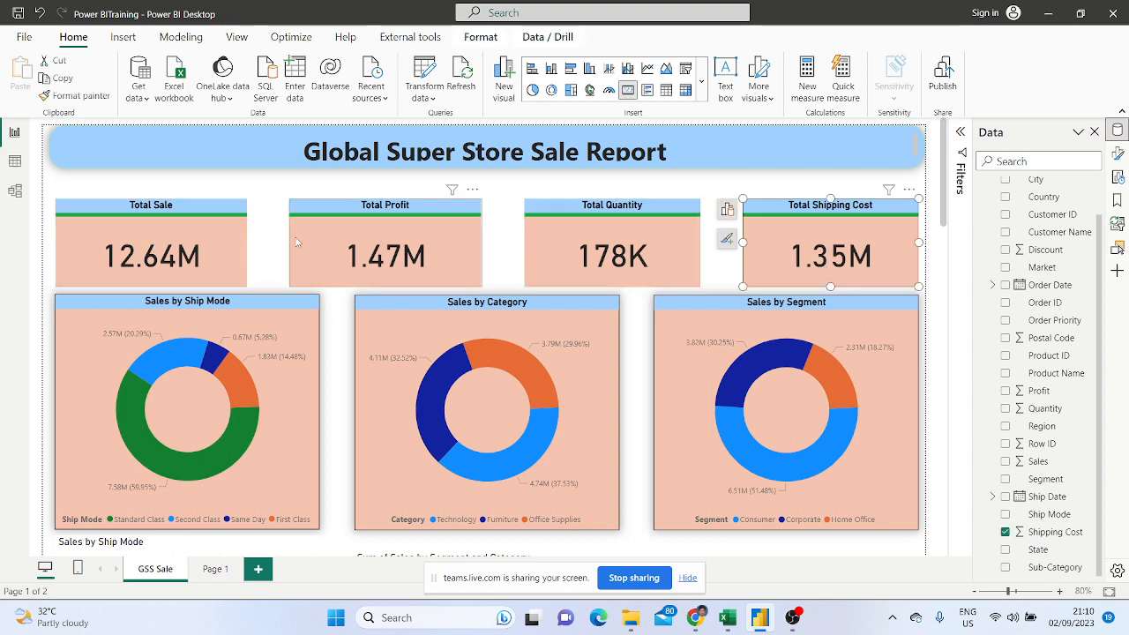
left_click(177, 243)
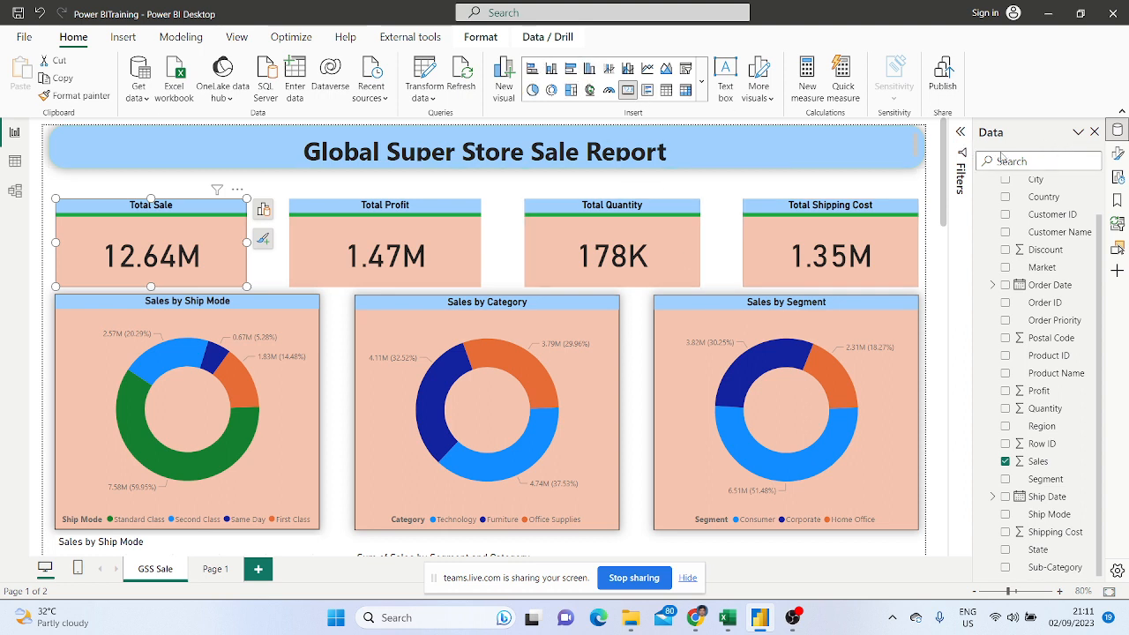
Close the Data pane, re-enable it in the pane switcher customization and reopen it
left_click(1095, 132)
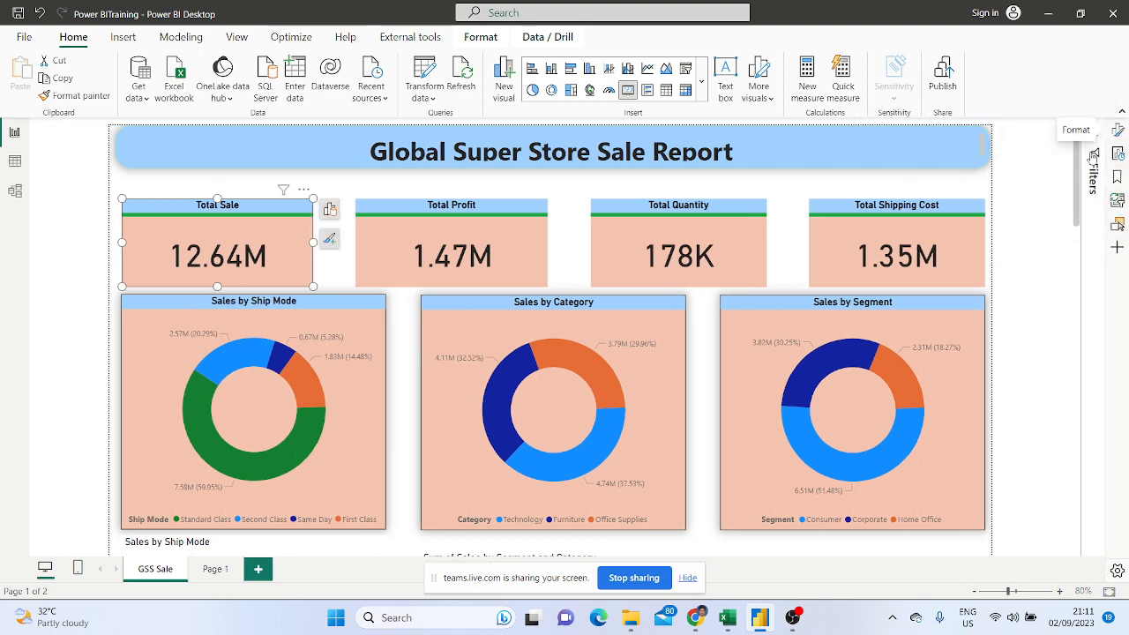
left_click(1119, 131)
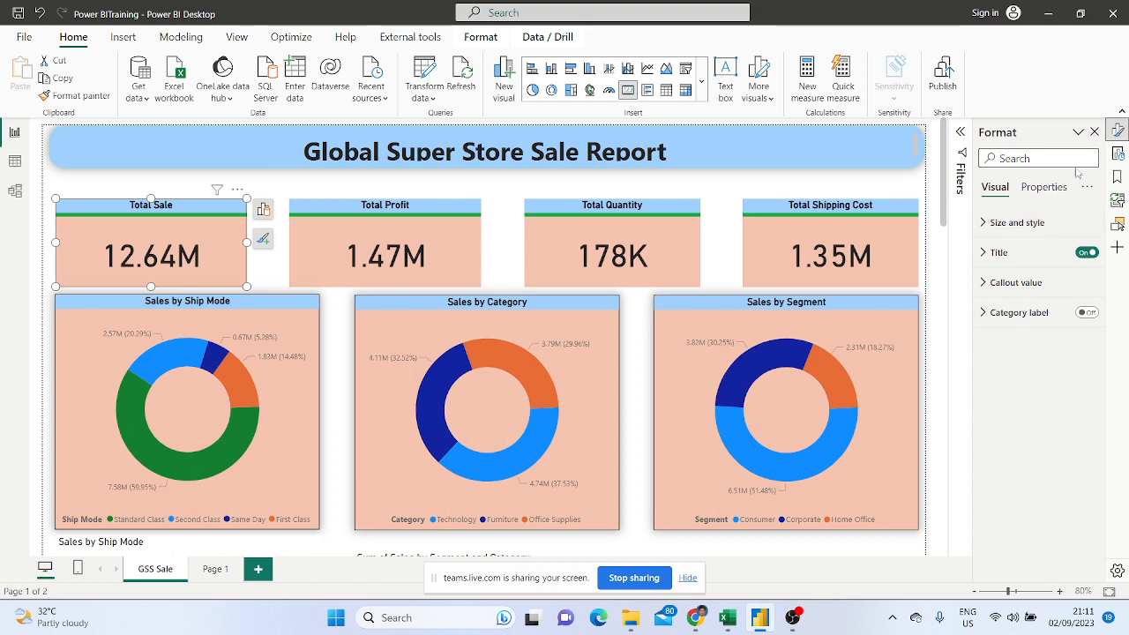
left_click(1118, 248)
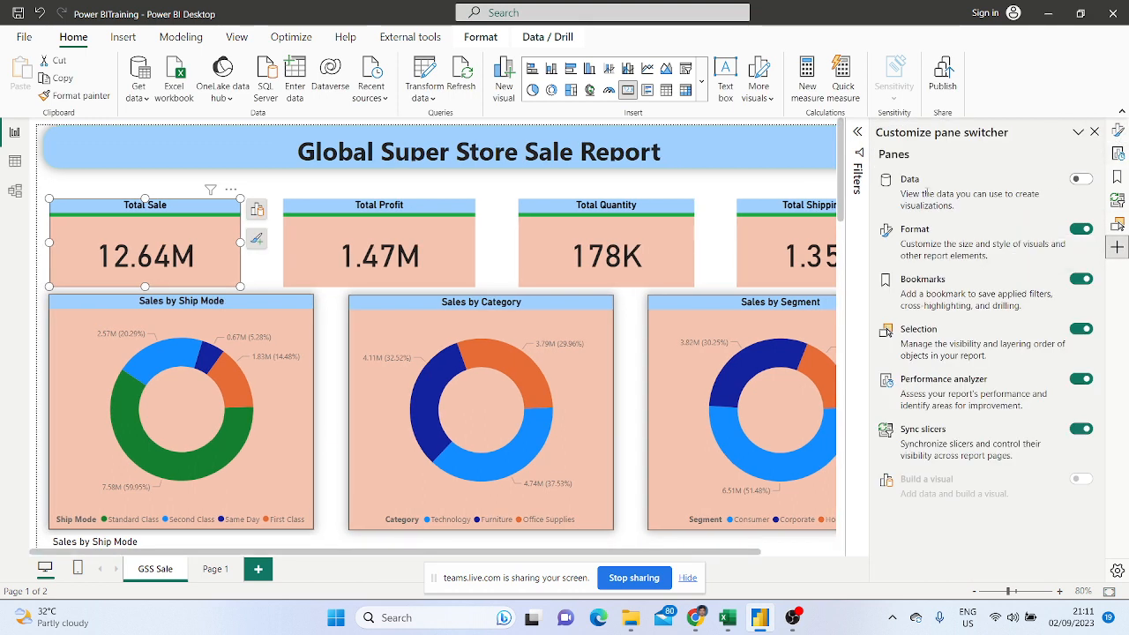
left_click(1080, 179)
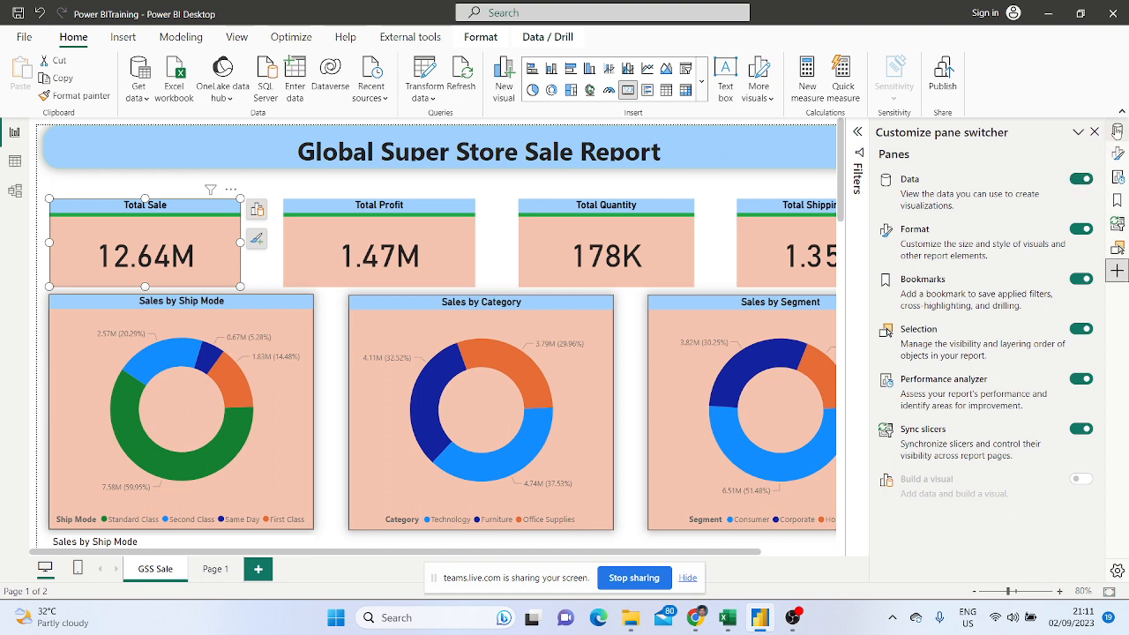
left_click(1115, 131)
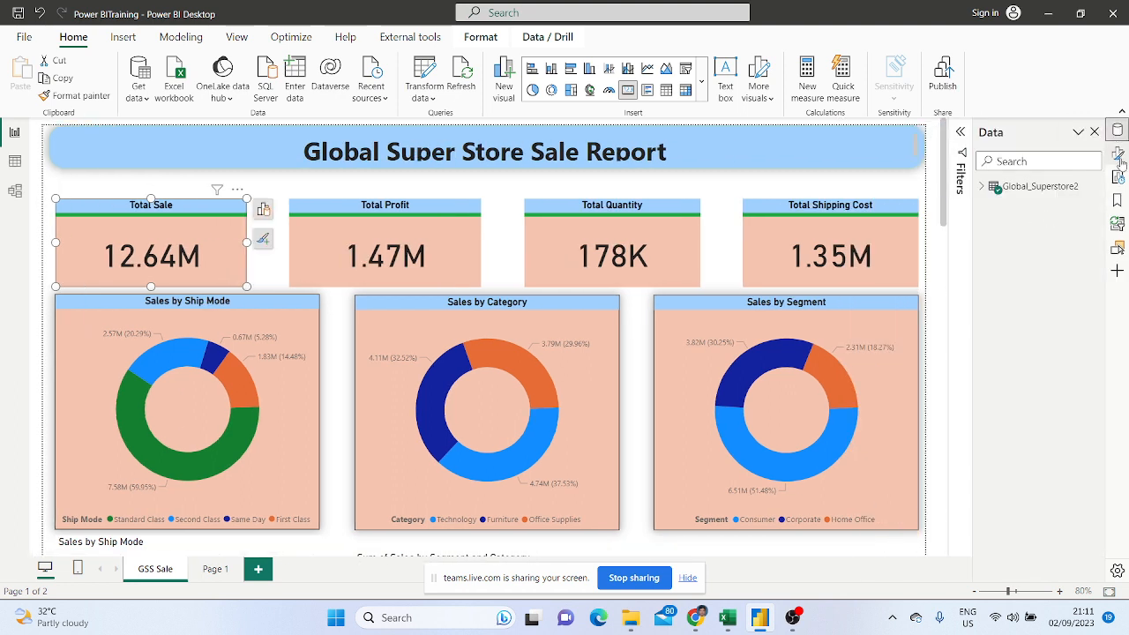
Examine the format settings, build options and addable elements of the Total Sale card
left_click(1118, 156)
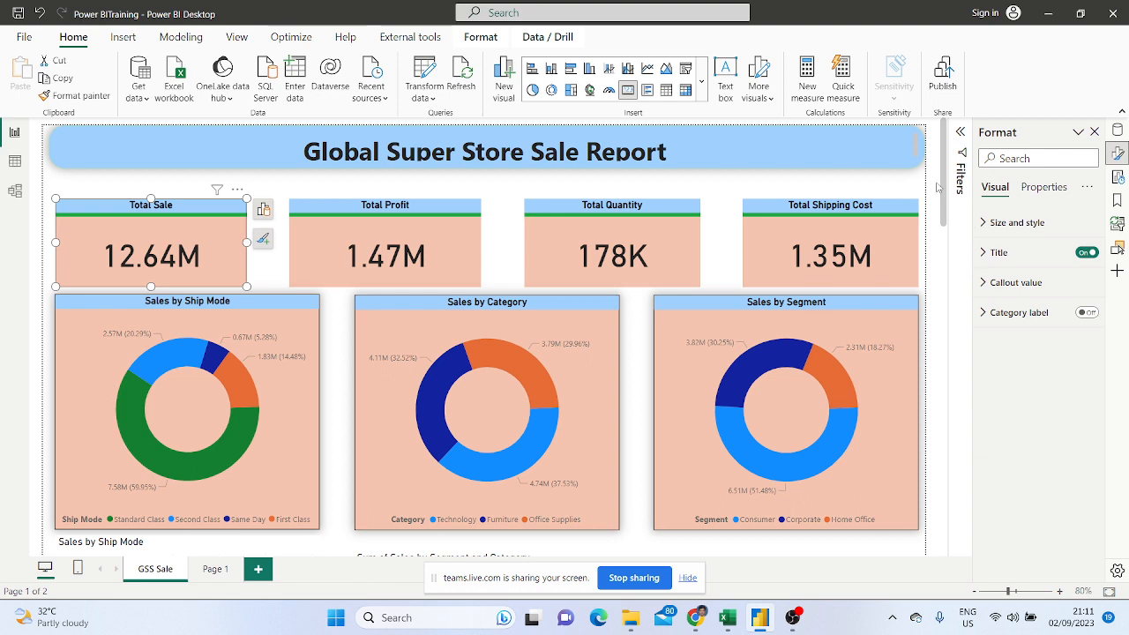
left_click(263, 209)
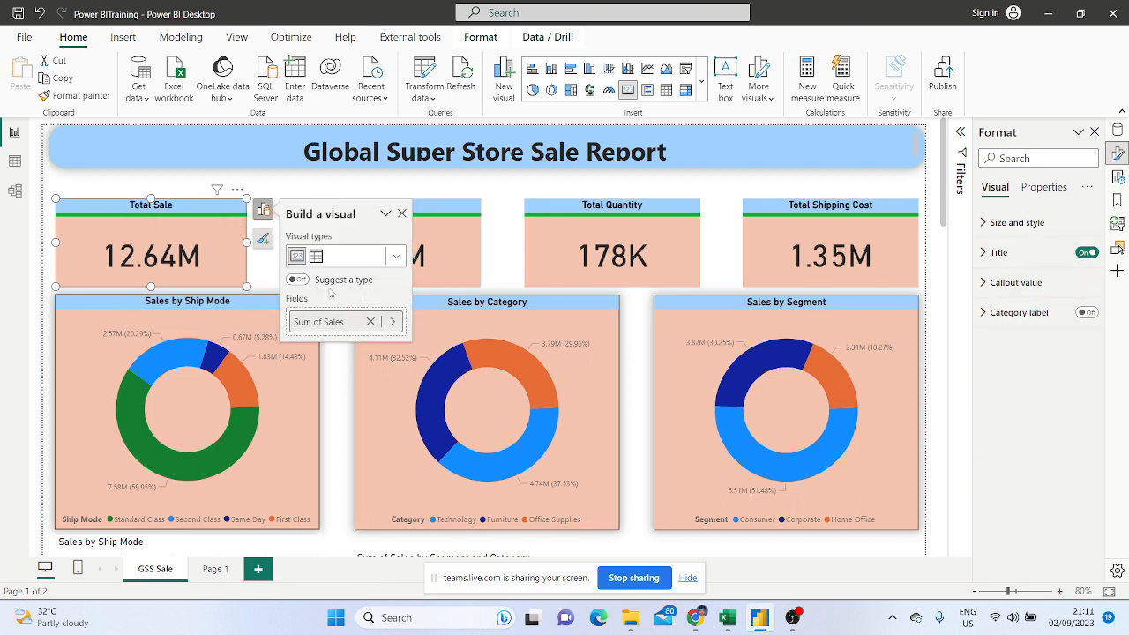
left_click(263, 239)
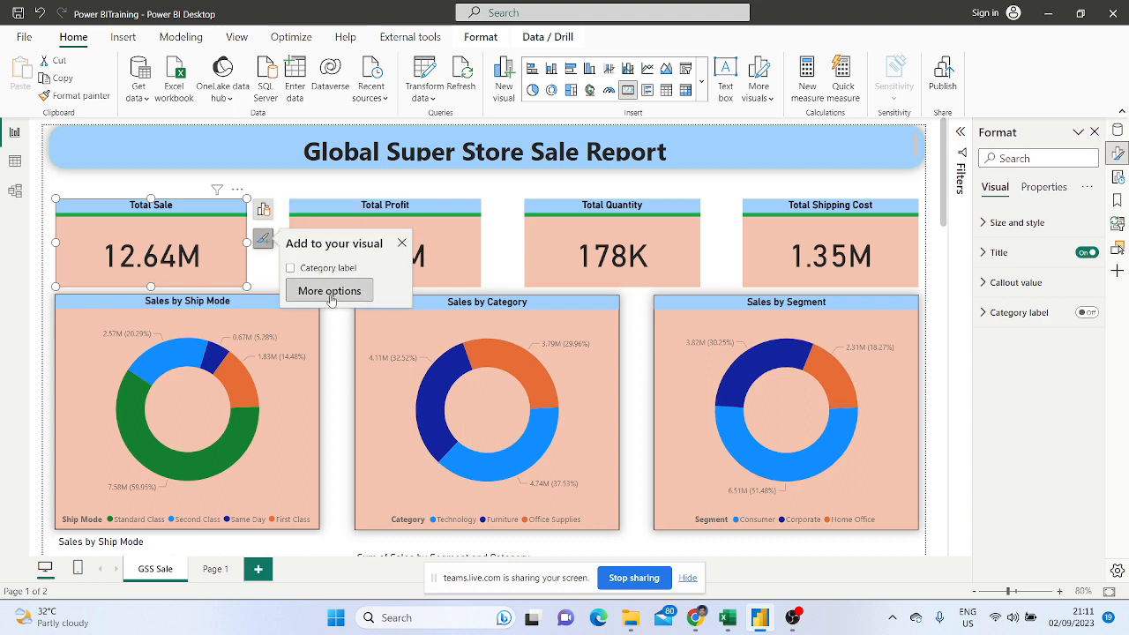
left_click(1094, 132)
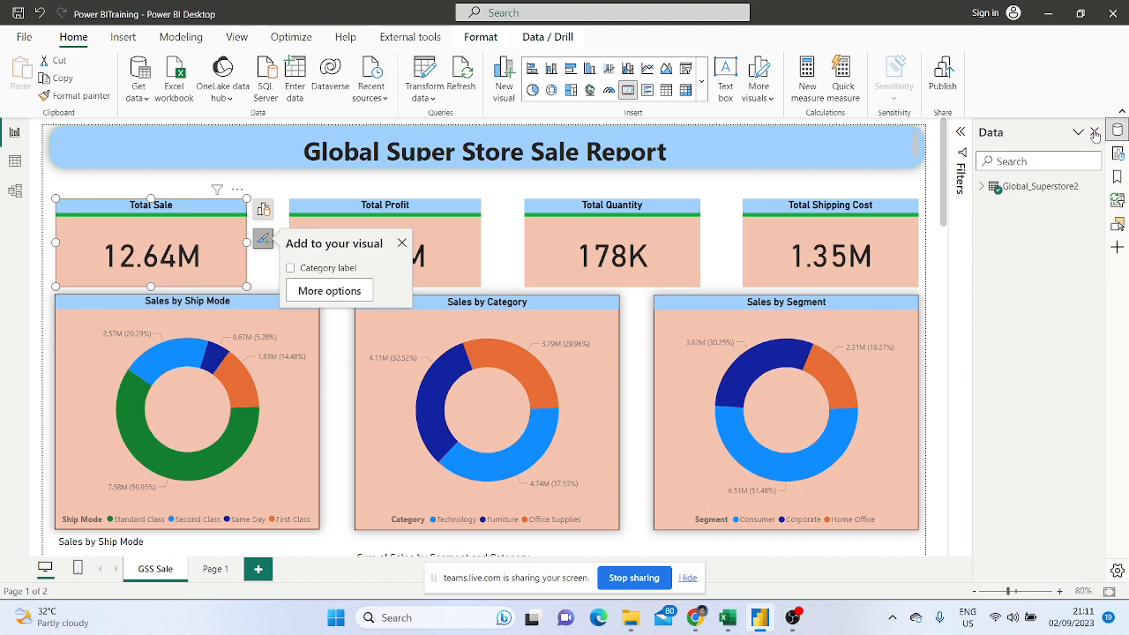
left_click(331, 298)
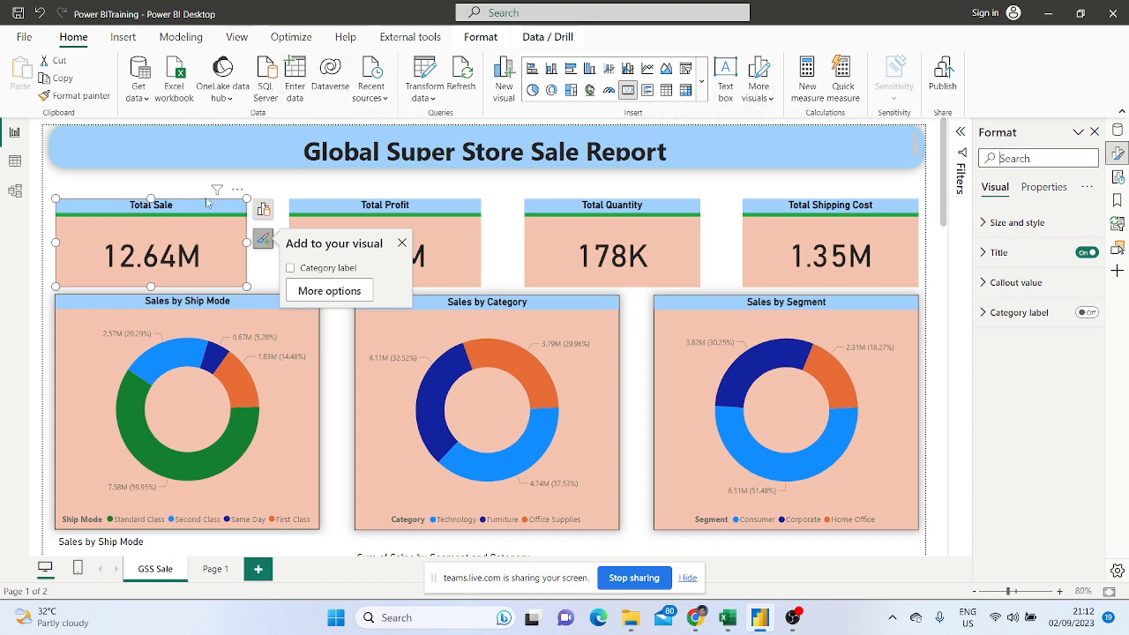
key("Escape")
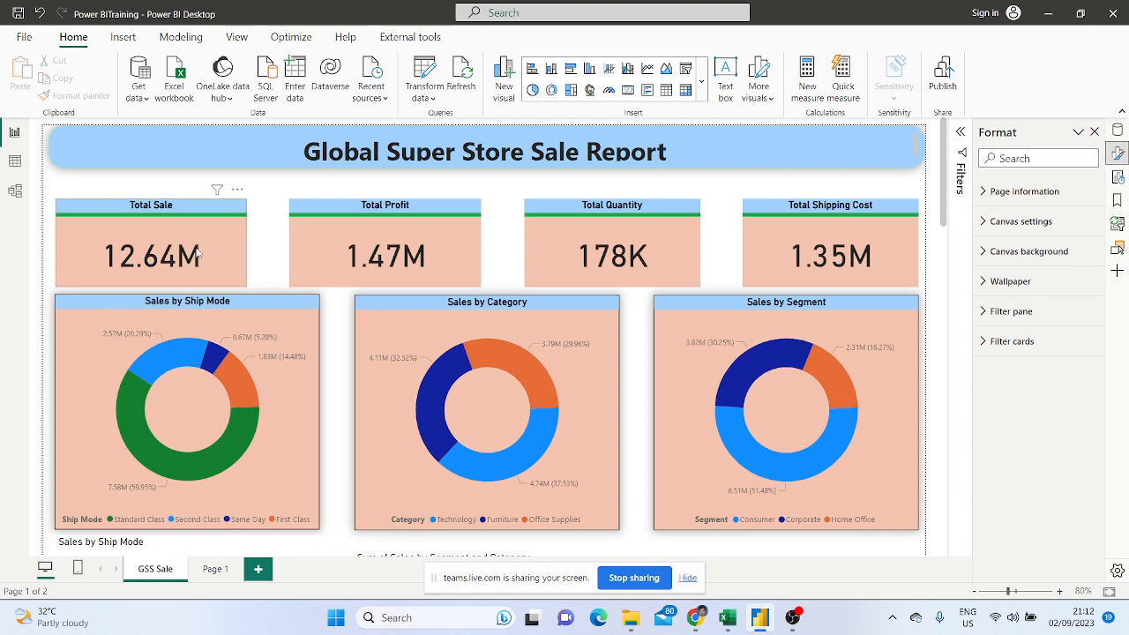
Remove the Sum of Sales field from the Total Sale card
left_click(208, 250)
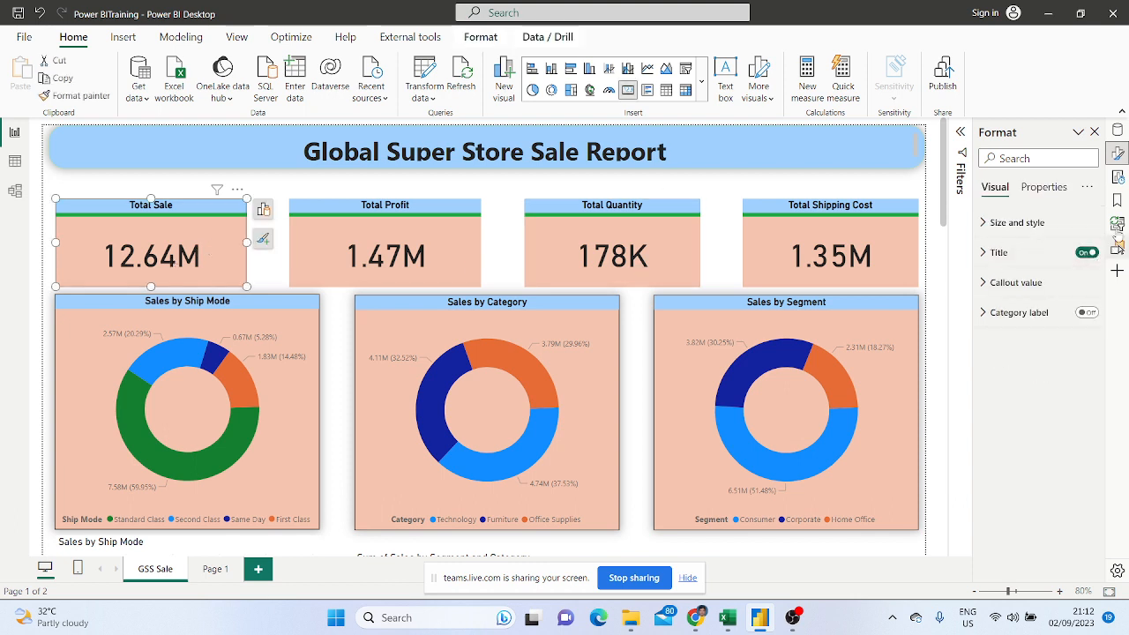
left_click(263, 209)
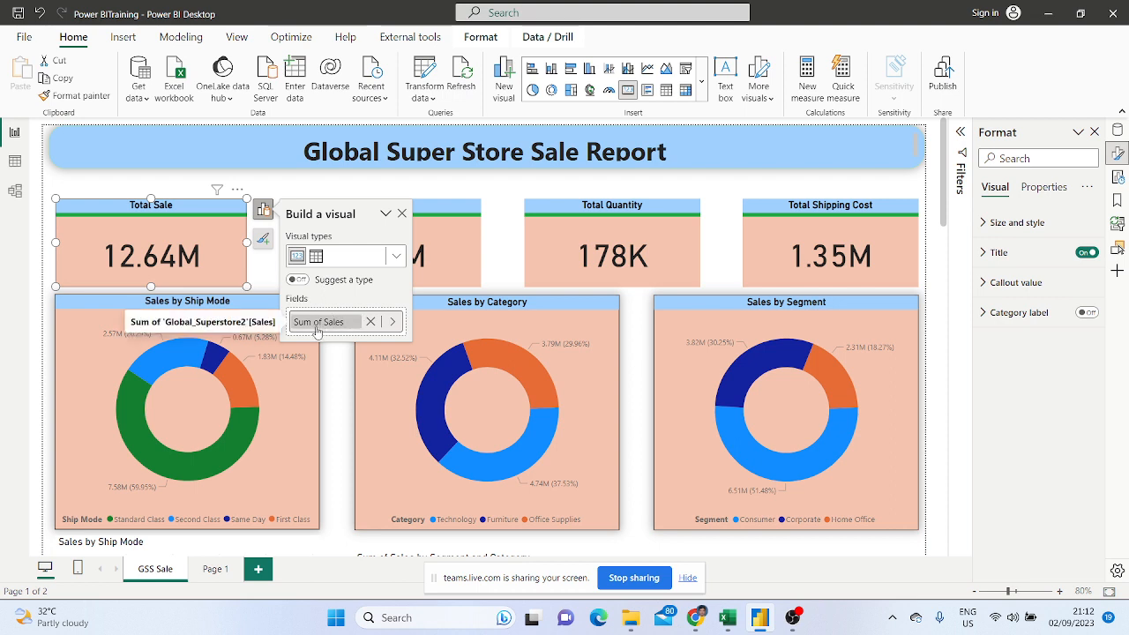
left_click(371, 323)
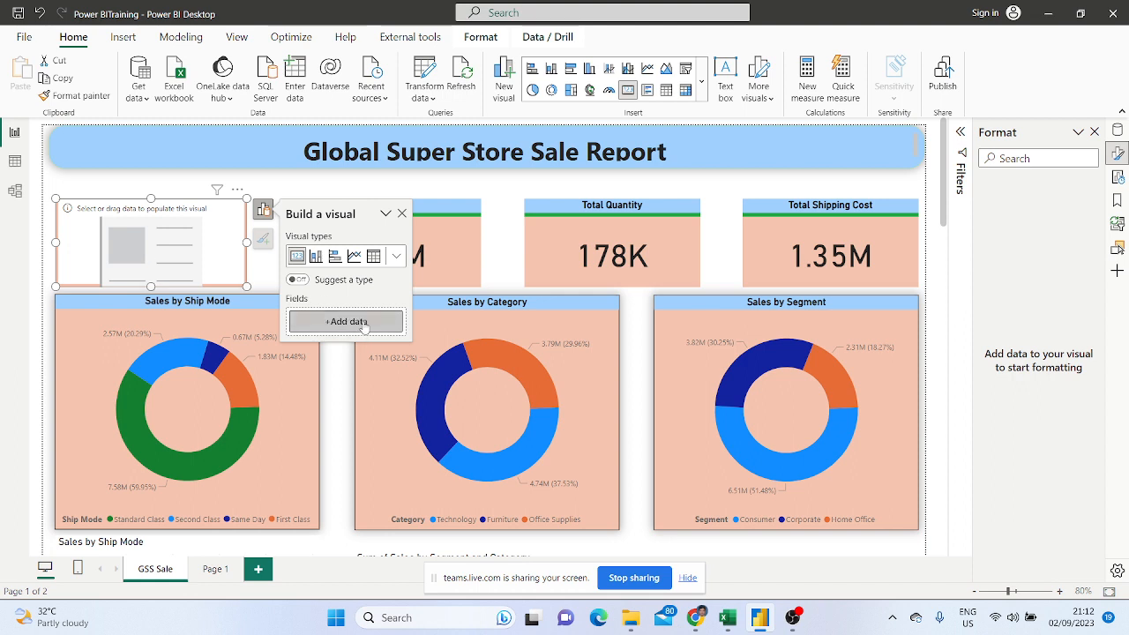
Try the State field from Global_Superstore2 in the empty Total Sale card and replace it with Sales
left_click(1118, 131)
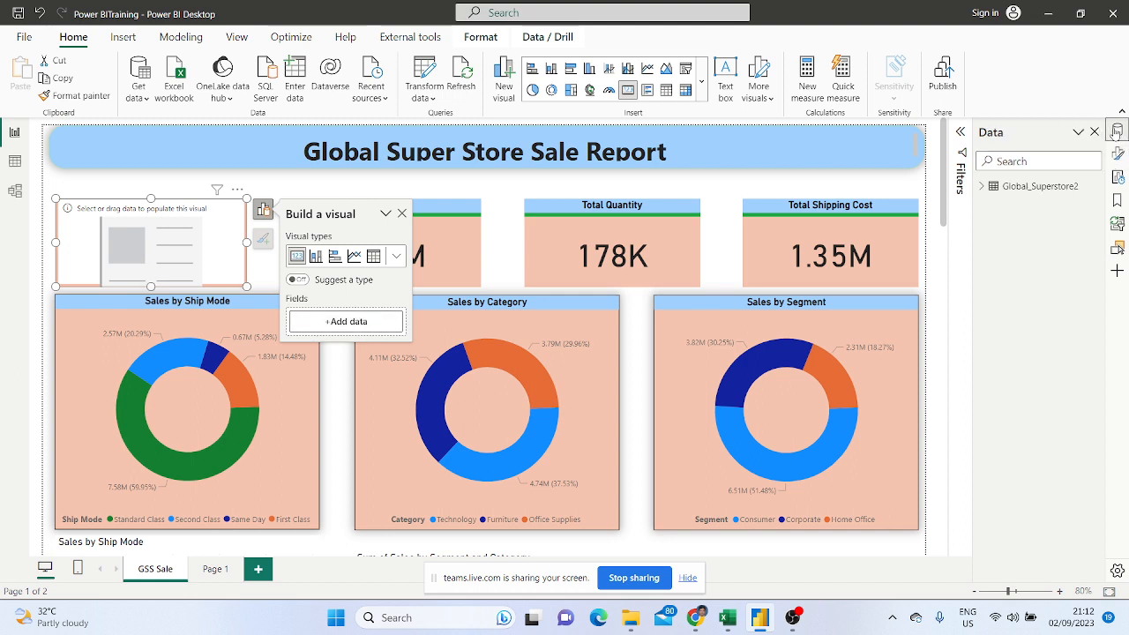
left_click(982, 187)
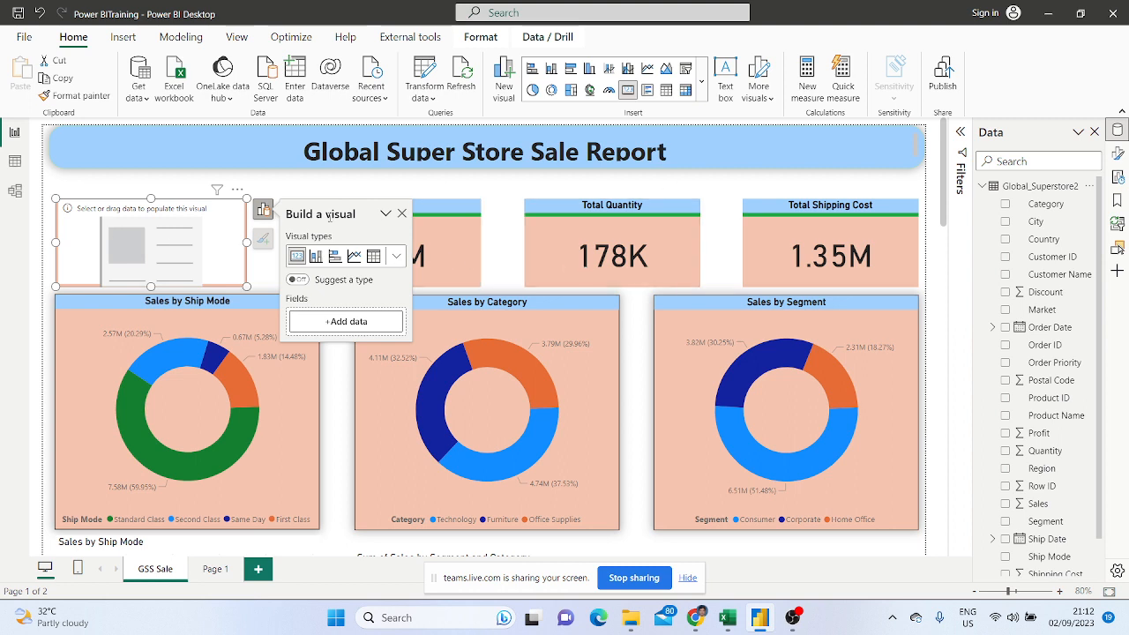
scroll(1036, 349, "down", 1)
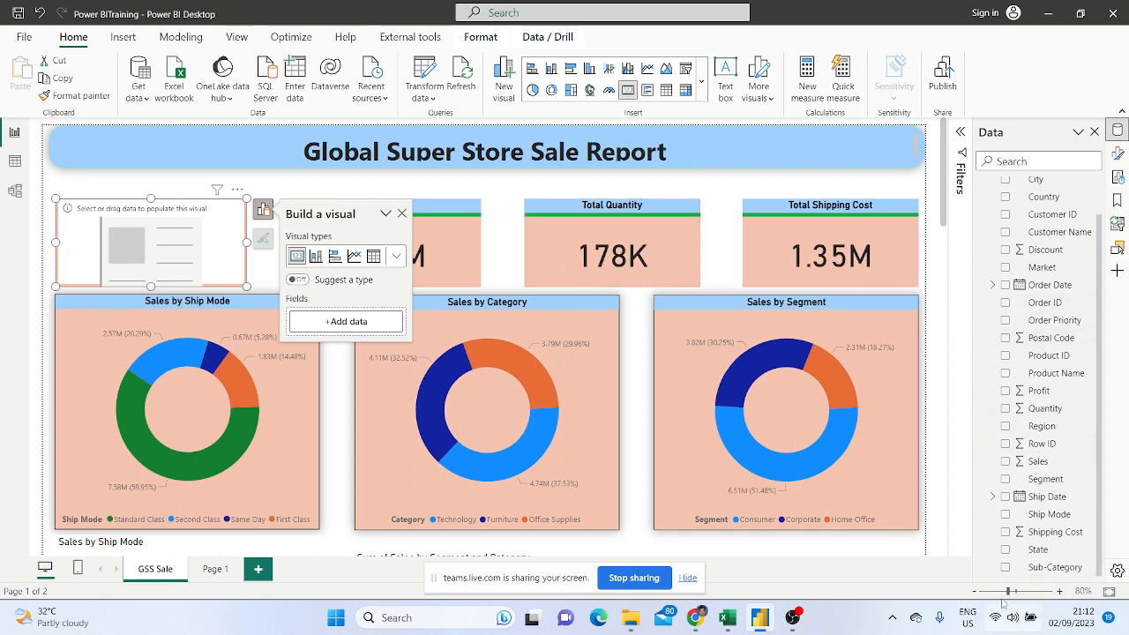
left_click(1006, 550)
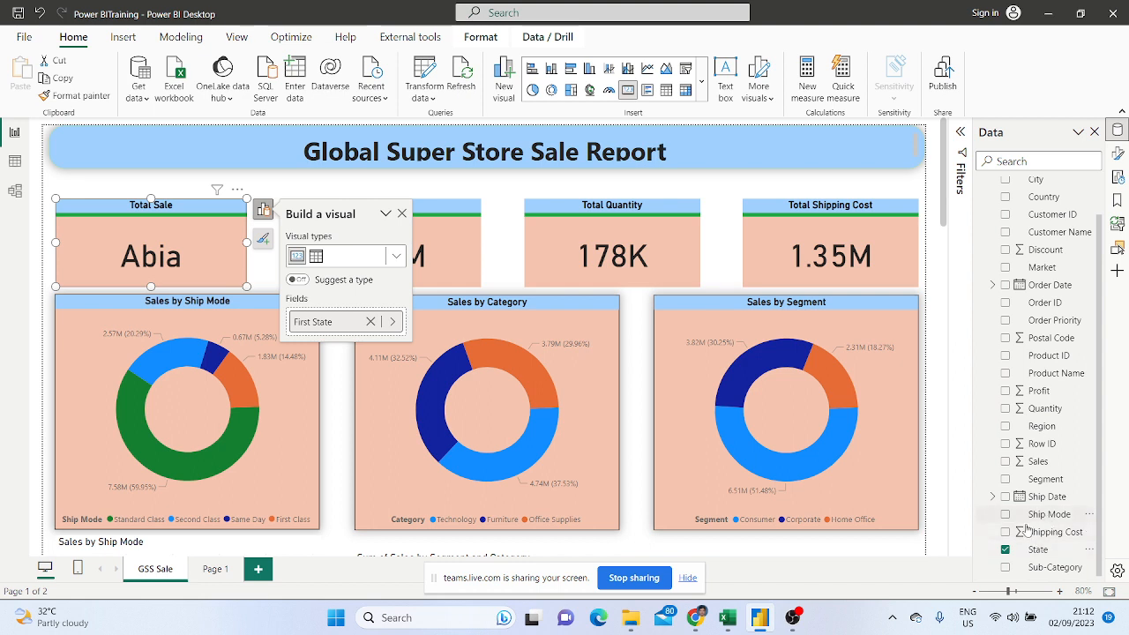
left_click(1006, 550)
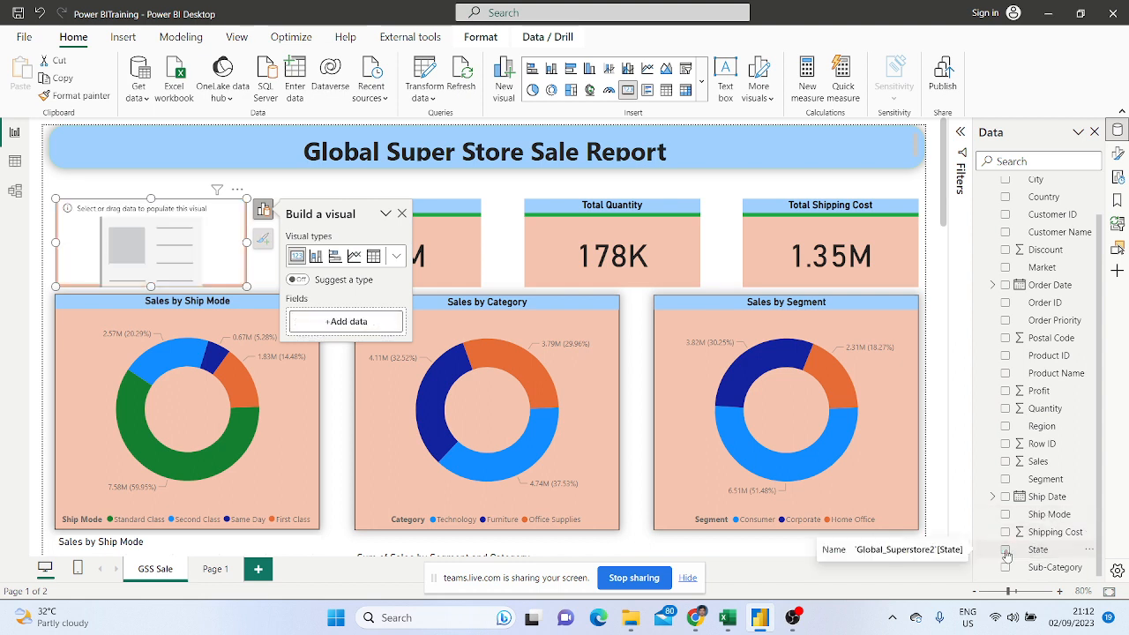
left_click(1006, 461)
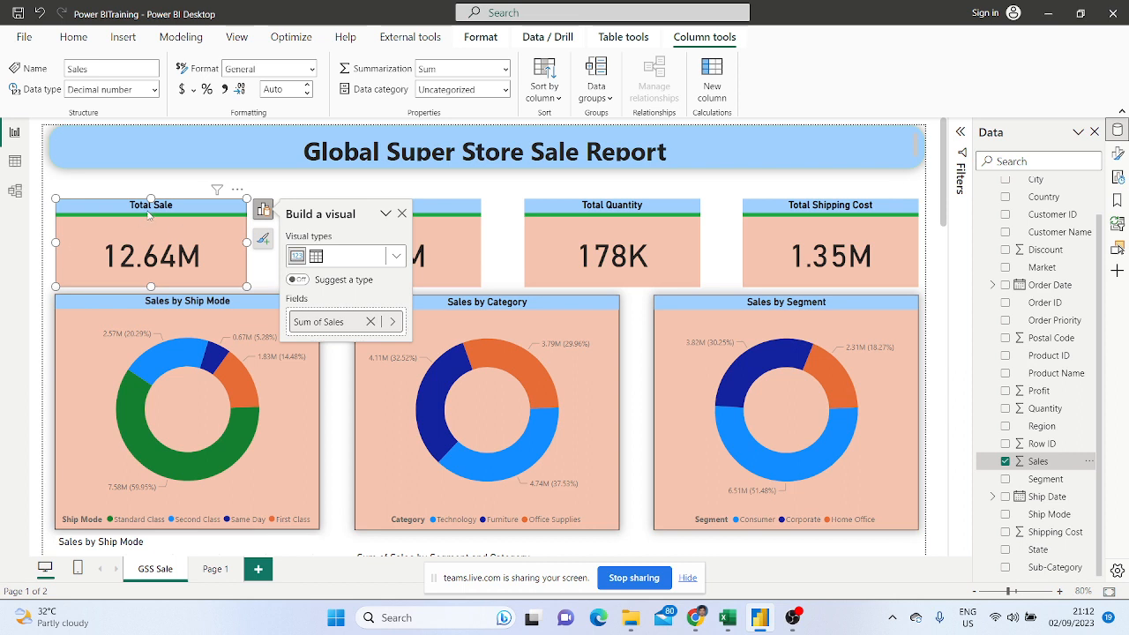
Inspect which data fields the Total Profit and Total Quantity cards are built on
left_click(396, 198)
left_click(455, 252)
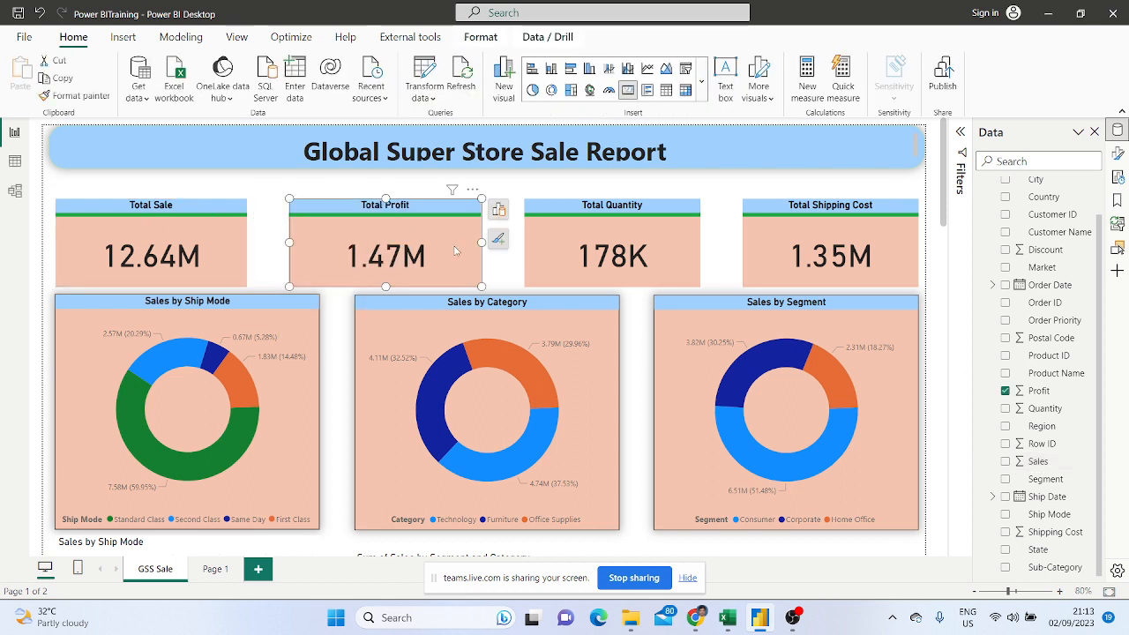
left_click(499, 209)
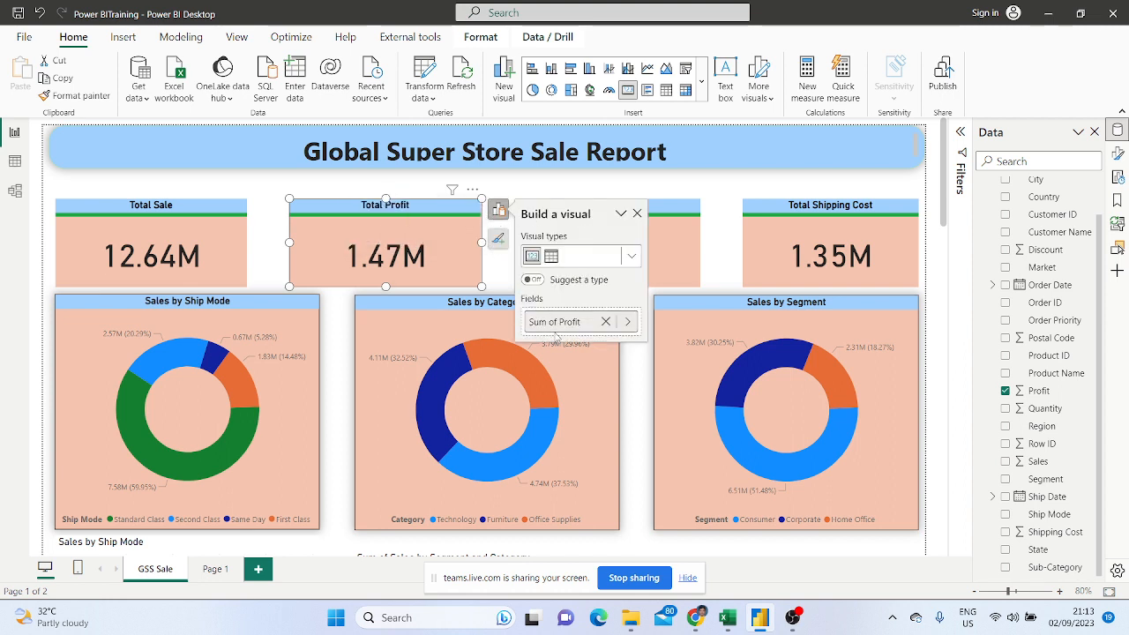
left_click(671, 248)
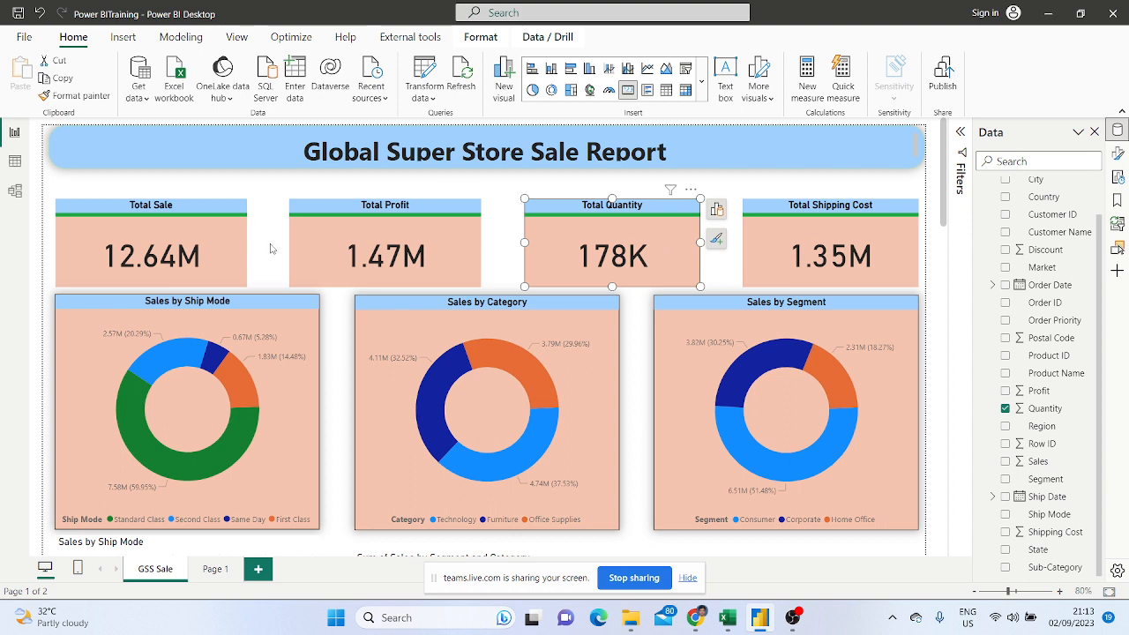
left_click(717, 210)
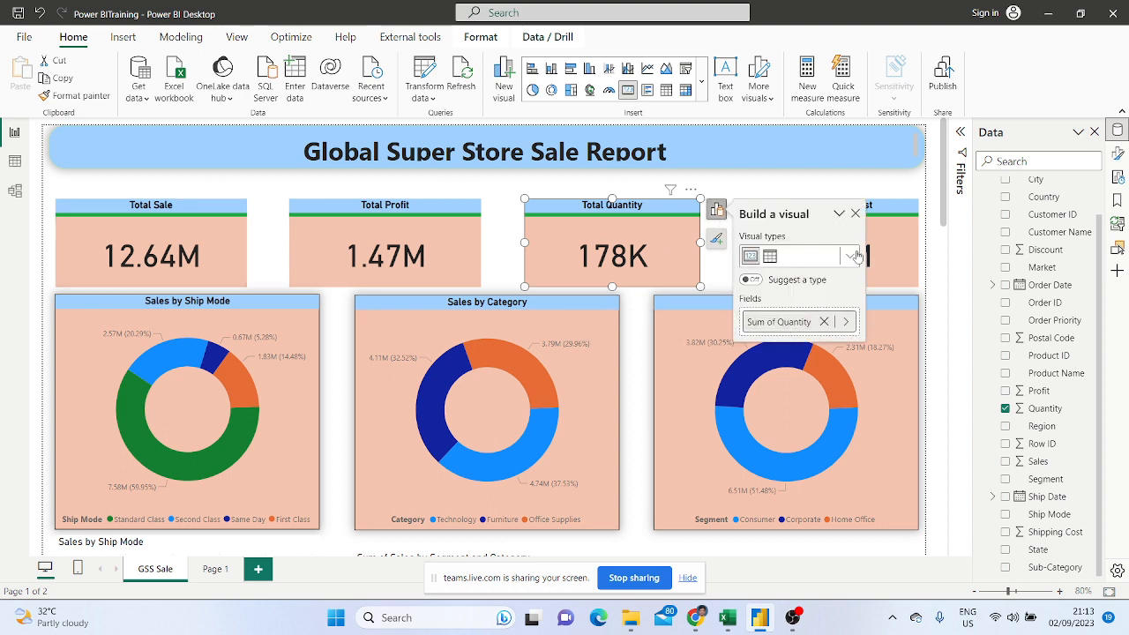
Inspect which data field the Total Shipping Cost card is built on
left_click(863, 208)
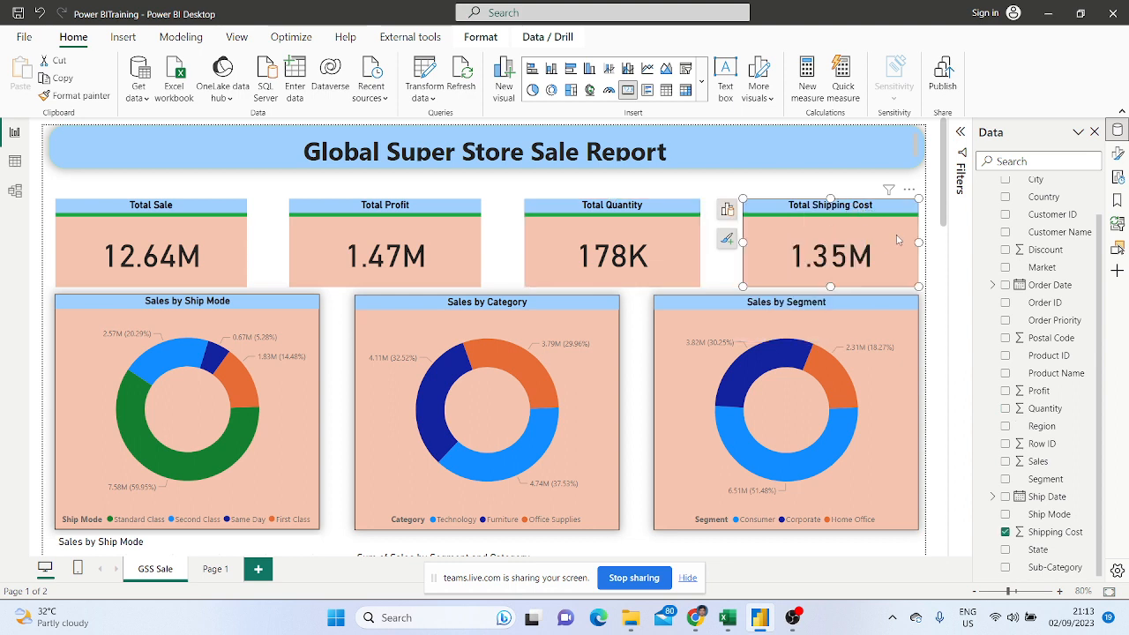
left_click(727, 210)
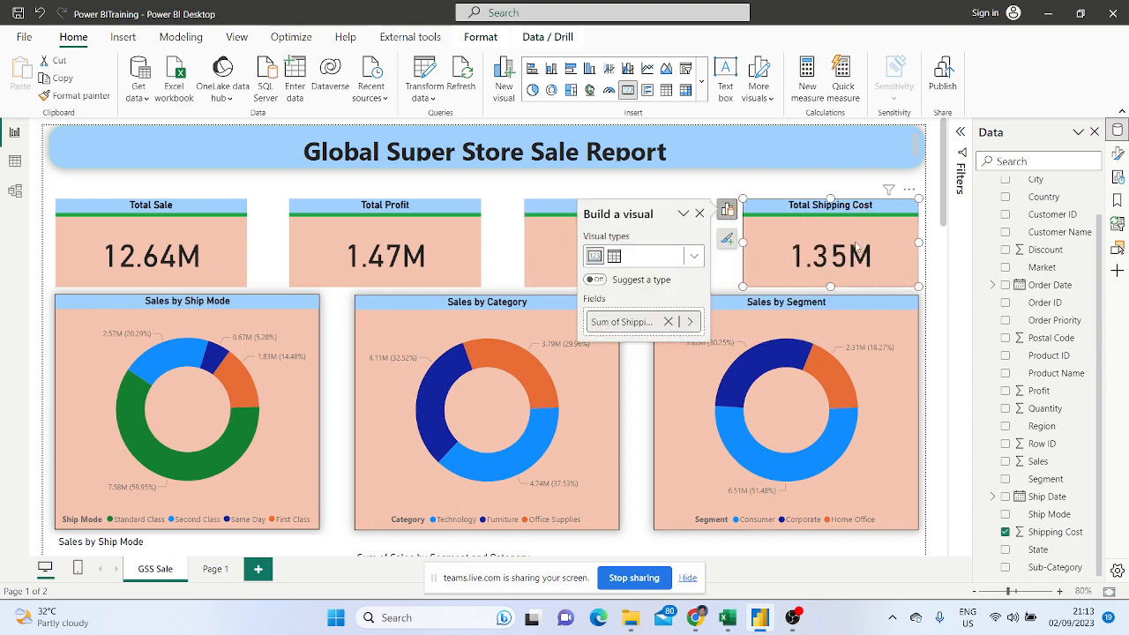
left_click(283, 412)
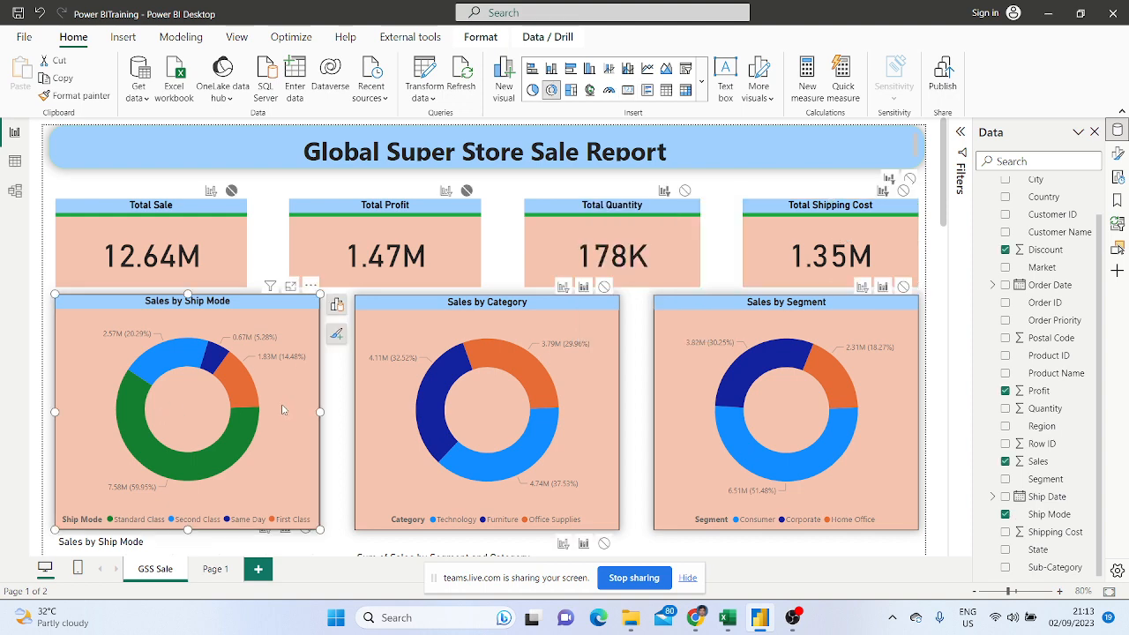
Move the Sum of Sales by Segment and Category chart up slightly to line up with the Sales by Ship Mode bar chart
scroll(272, 372, "down", 1)
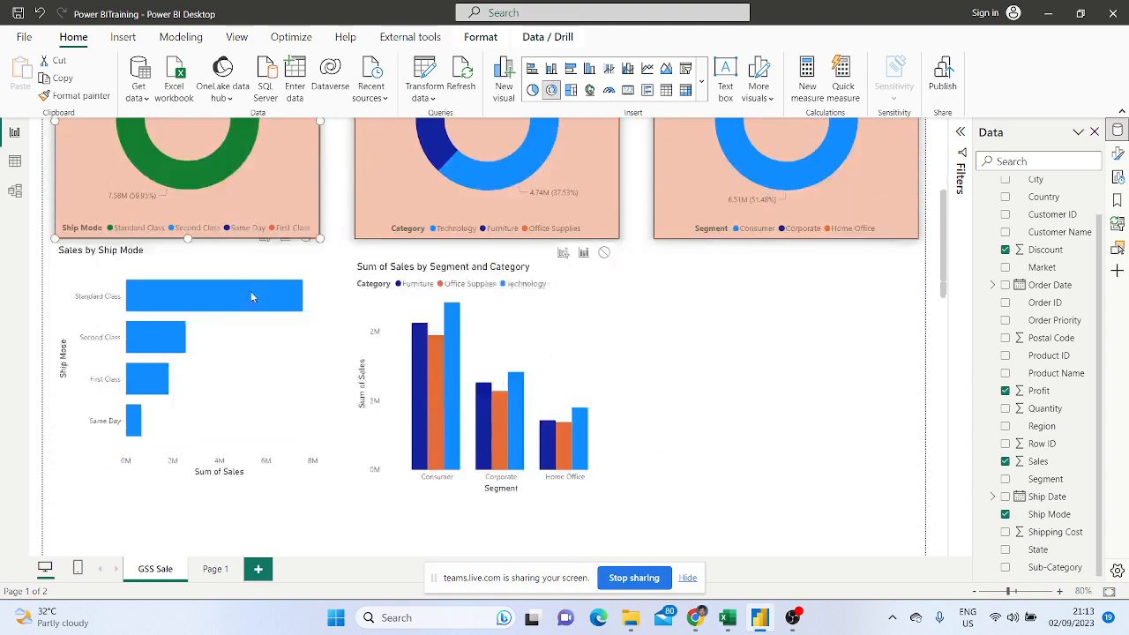
scroll(253, 296, "down", 4)
left_click(261, 325)
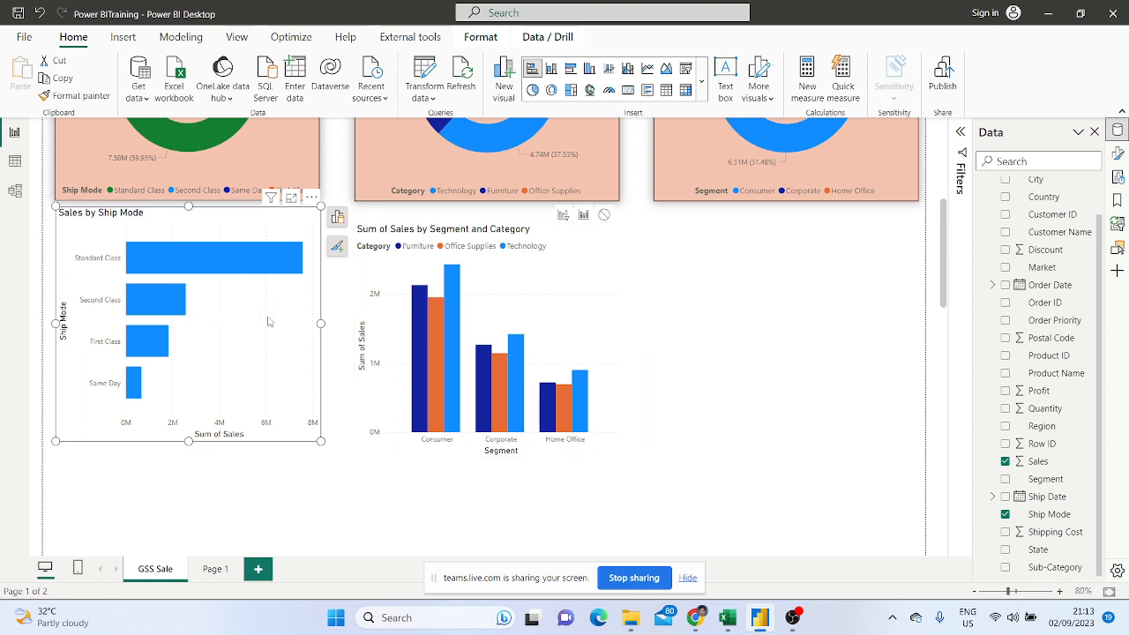
left_click(538, 315)
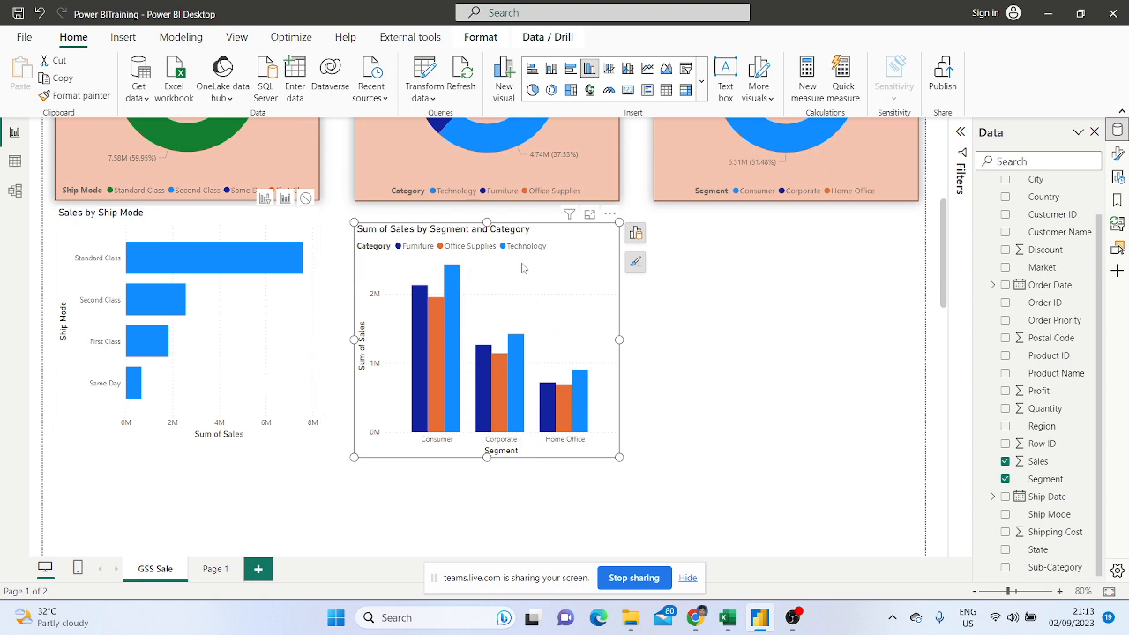
left_click_drag(521, 268, 521, 257)
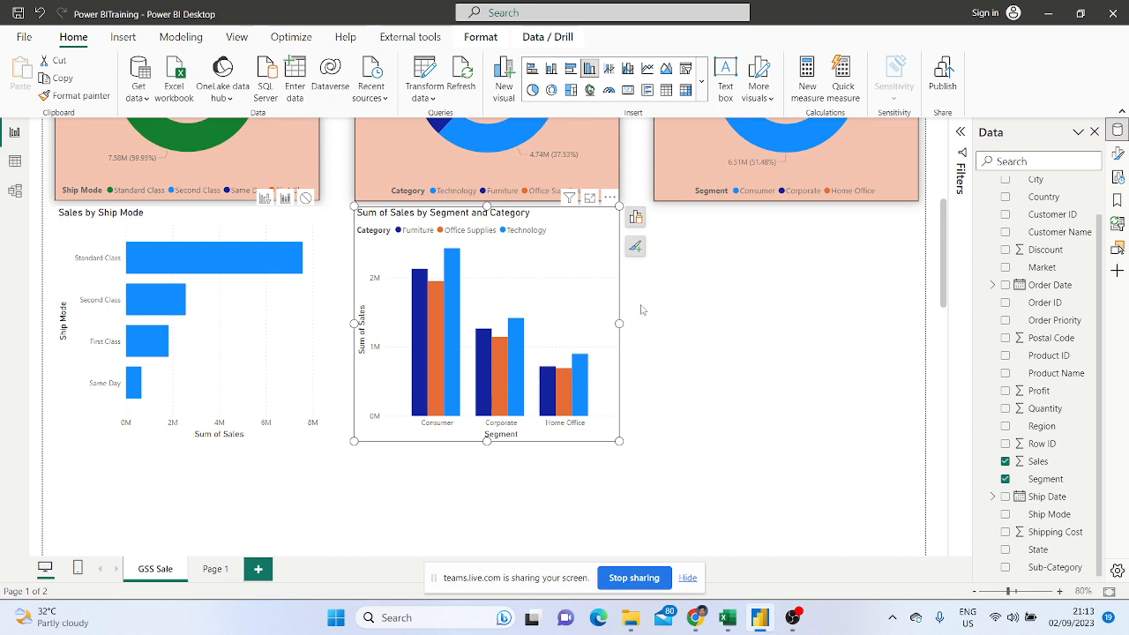
left_click(706, 339)
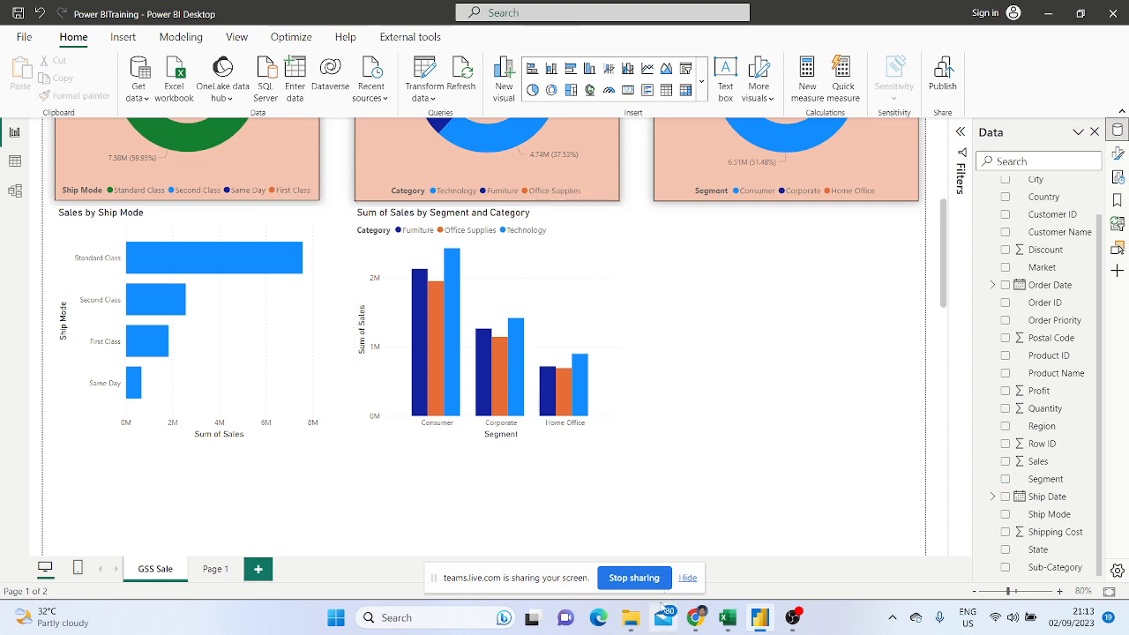
Switch to the Teams meeting in Chrome to check on the participants and chat, and return to the Power BI report
mouse_move(697, 622)
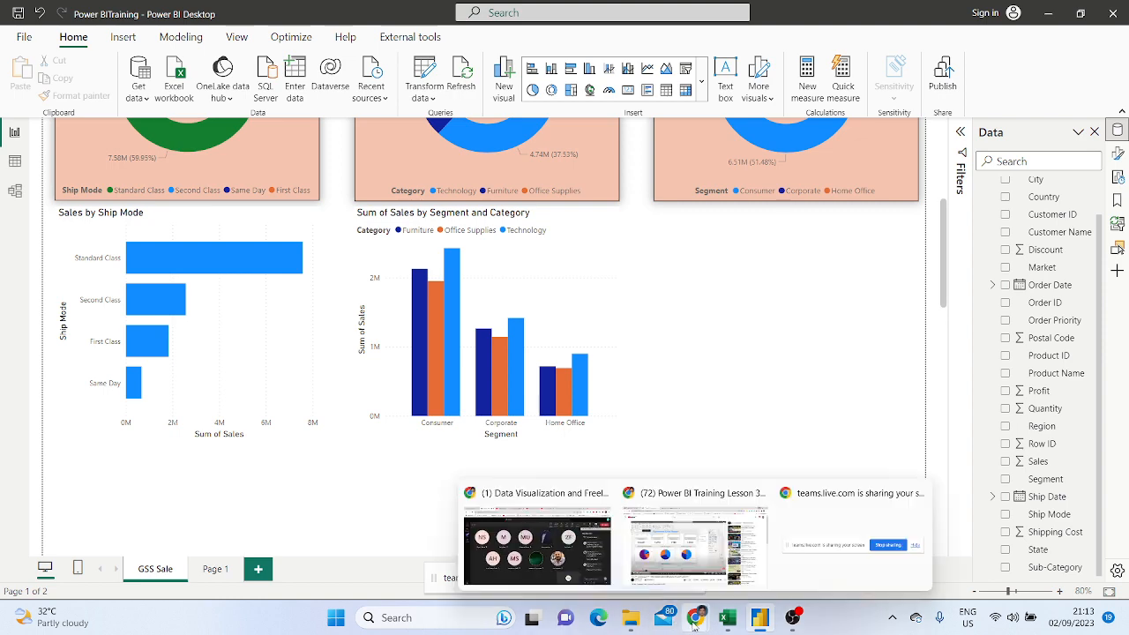
left_click(591, 543)
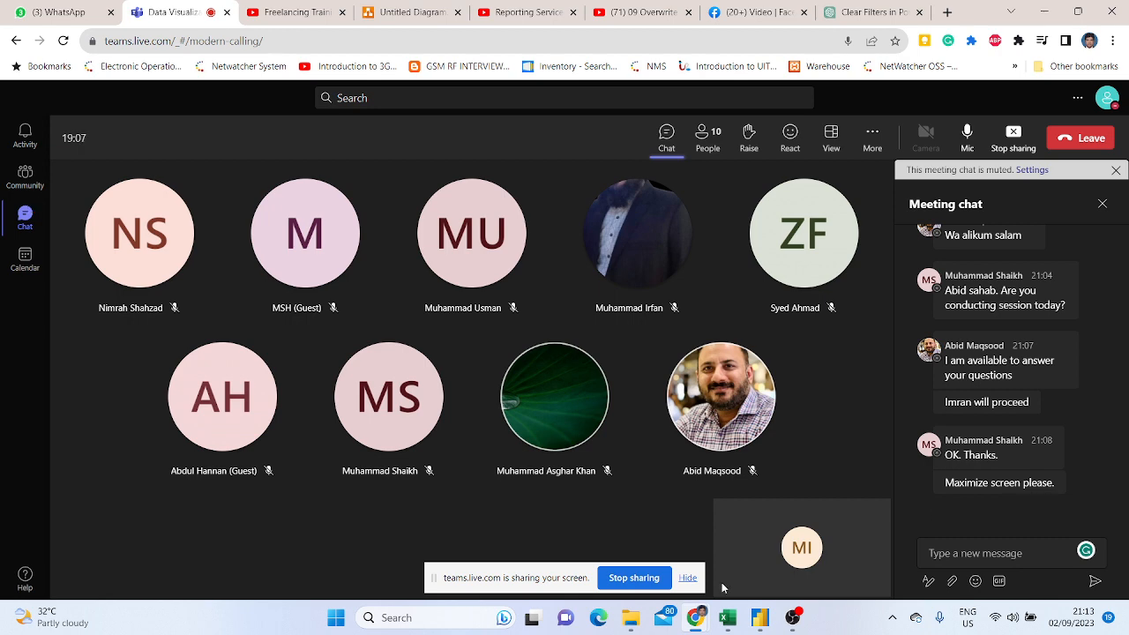
left_click(760, 617)
Review the GSS Sale page from the cards and donut charts down to the Sales by Ship Mode bar chart
scroll(557, 284, "up", 3)
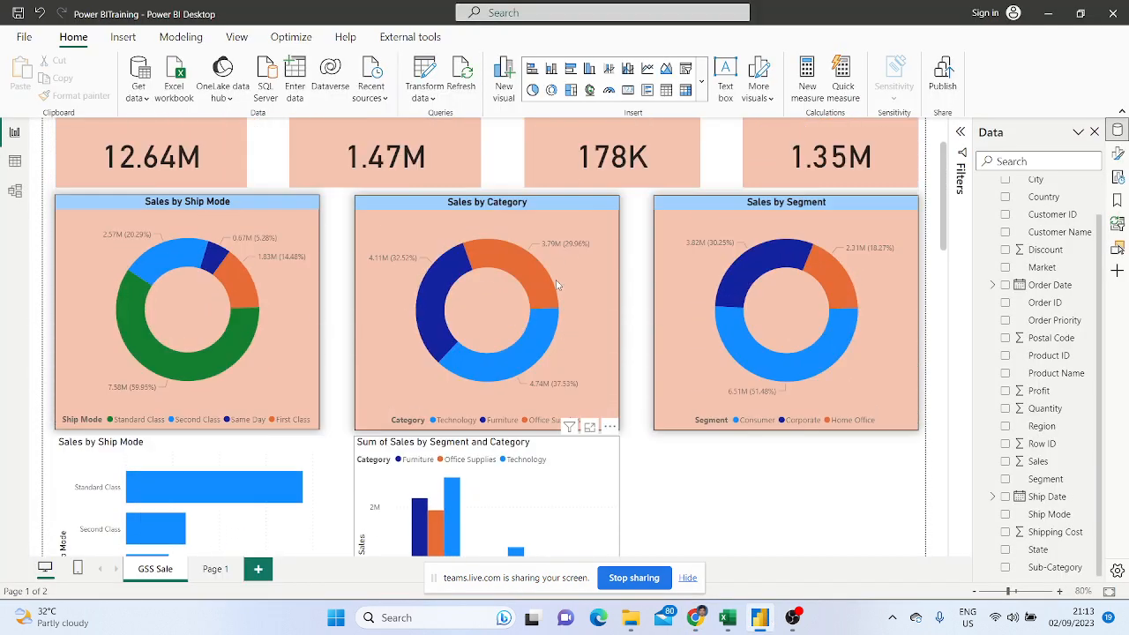
scroll(557, 284, "up", 2)
scroll(556, 284, "down", 4)
scroll(557, 285, "up", 4)
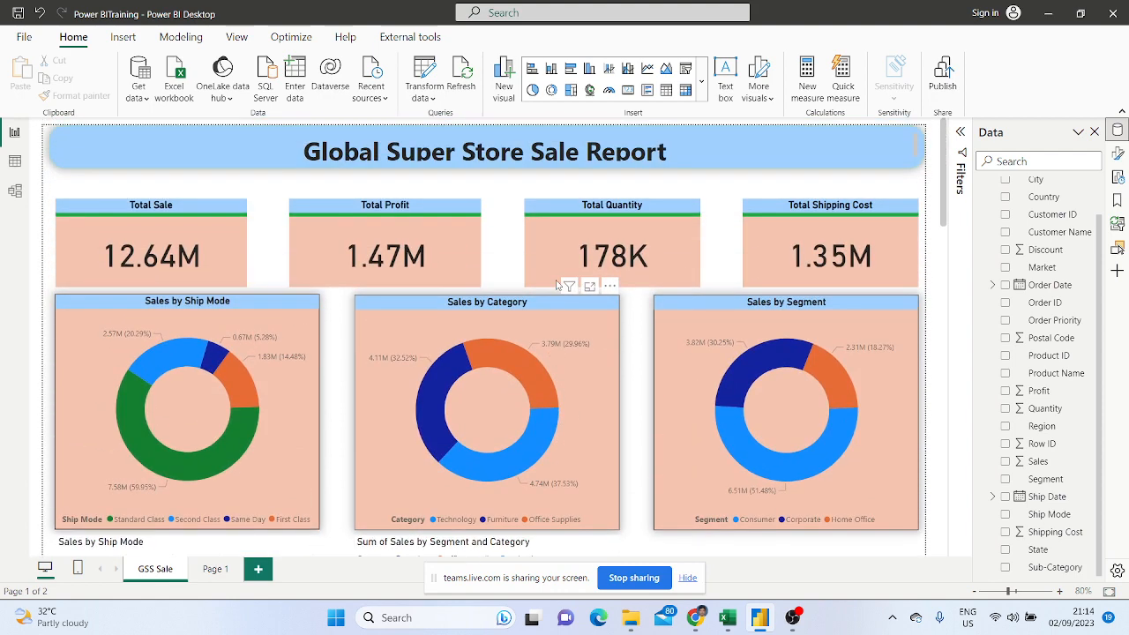
scroll(557, 284, "down", 4)
scroll(574, 245, "up", 3)
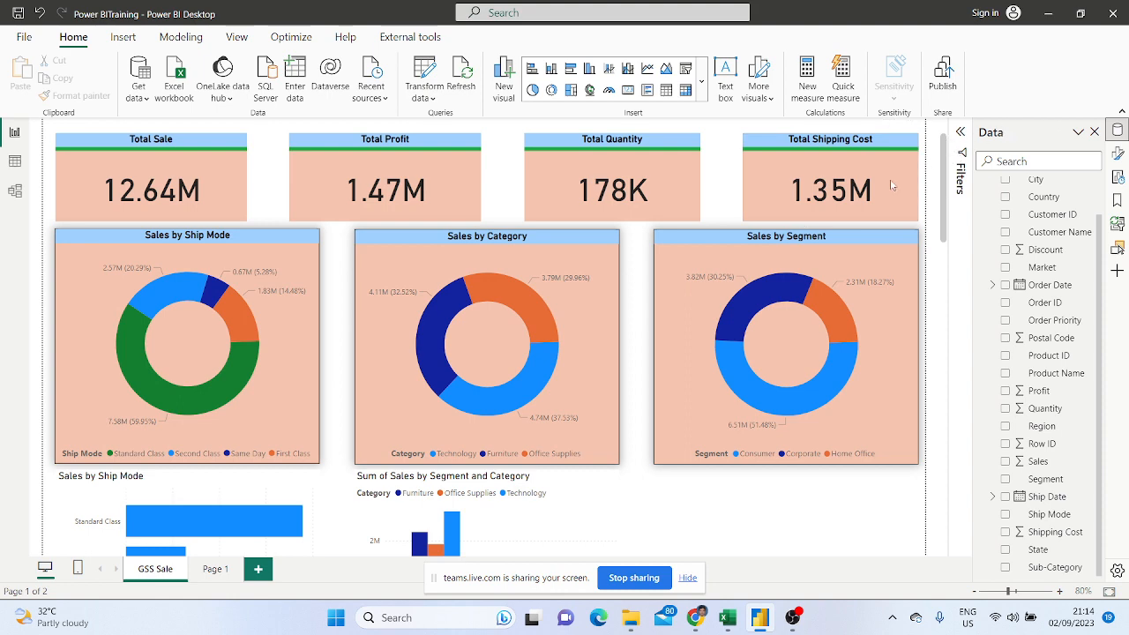
scroll(481, 329, "down", 5)
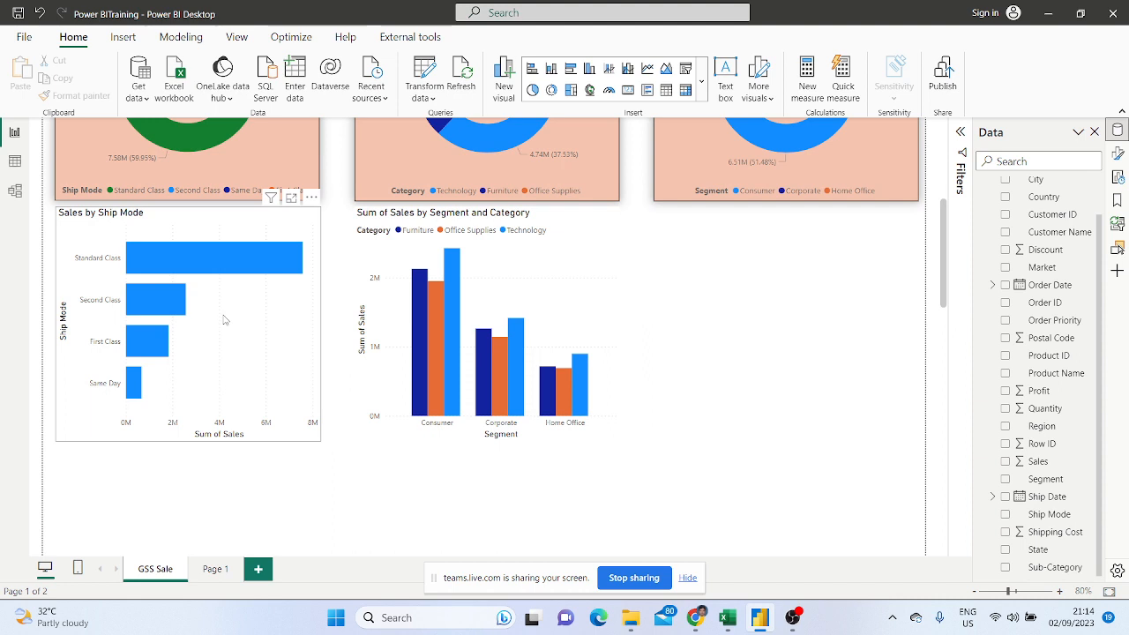
left_click(240, 319)
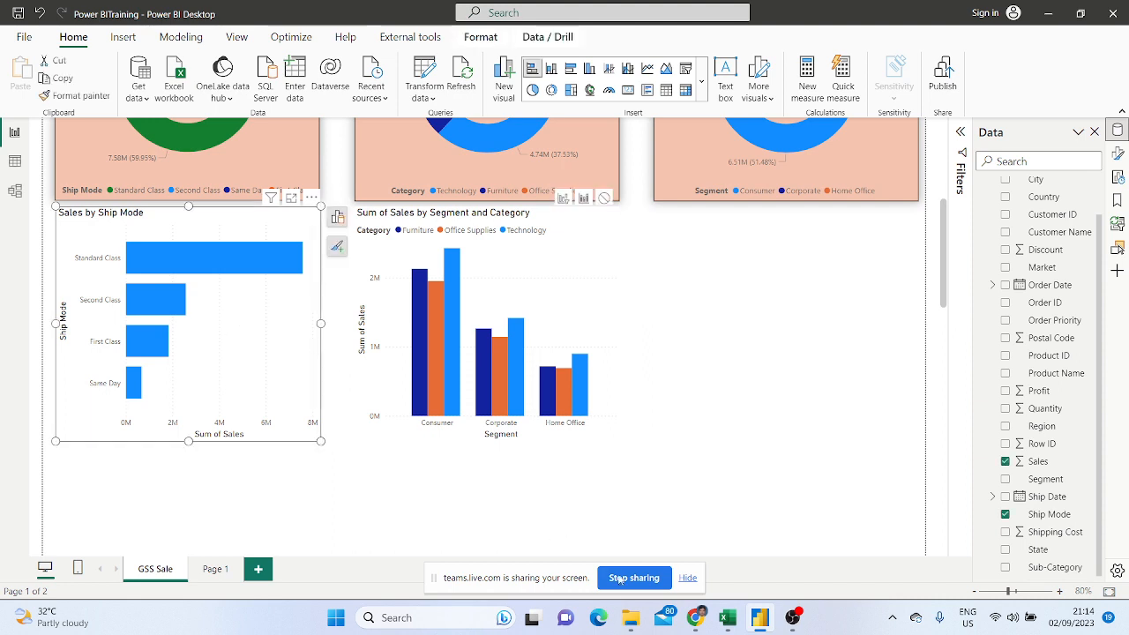
Switch to WhatsApp Web in Chrome and read the unread messages in the W3SKILLSET Power BI group
mouse_move(696, 617)
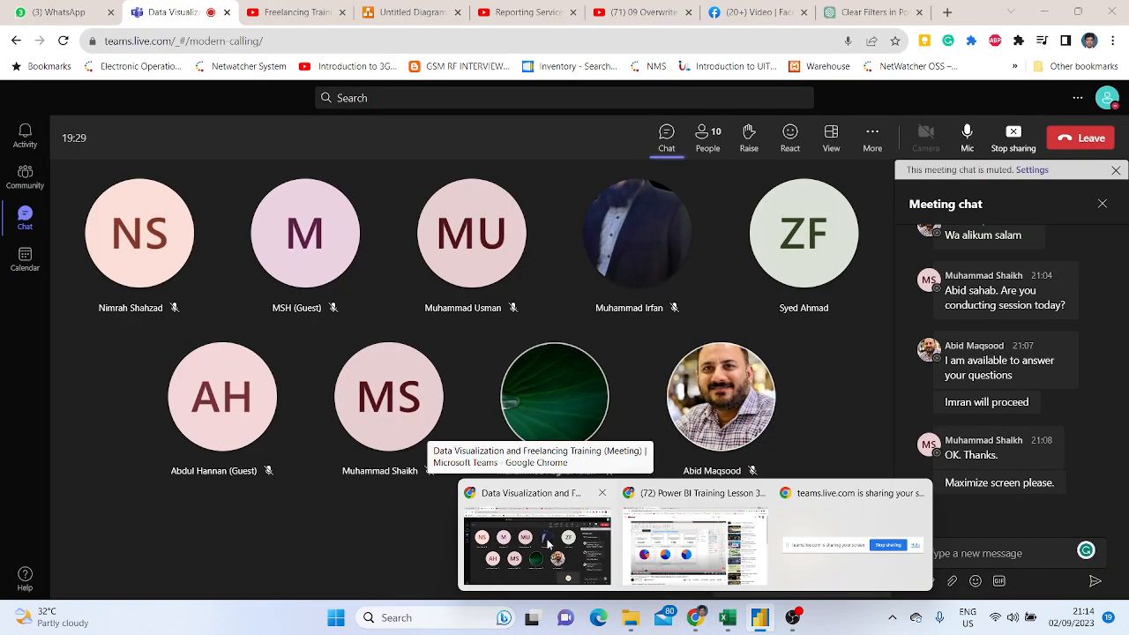
left_click(551, 547)
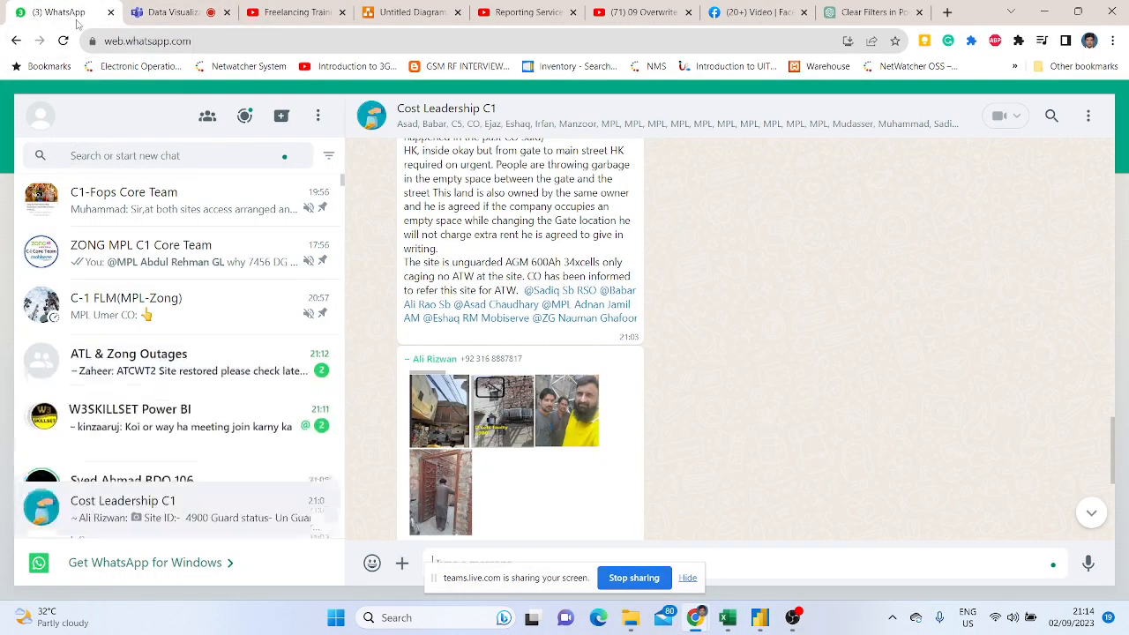
left_click(55, 11)
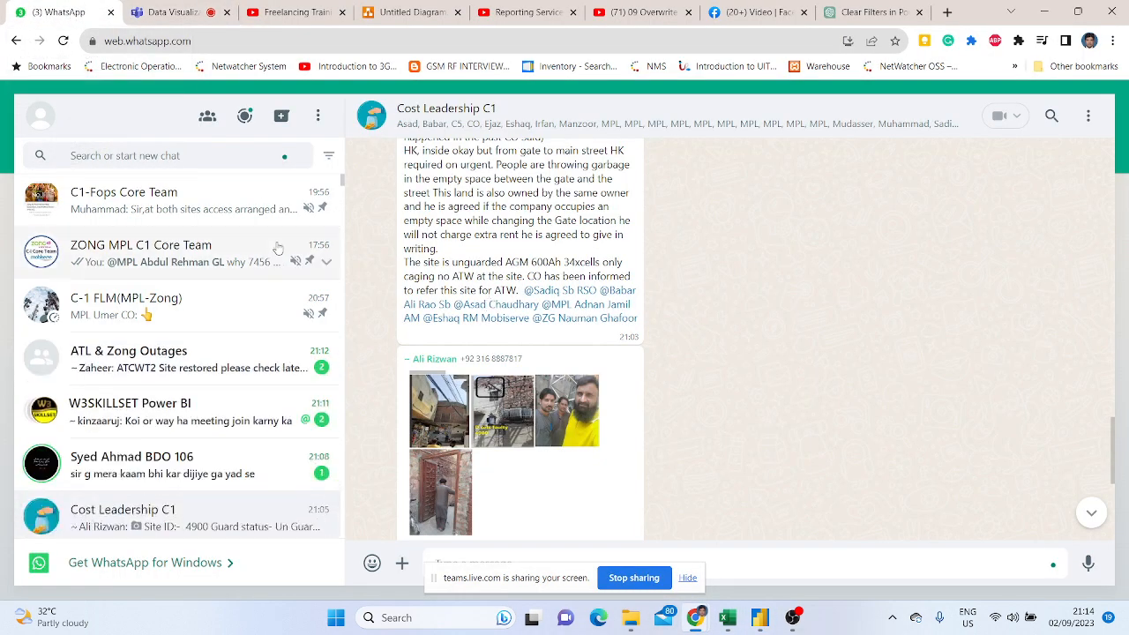
left_click(162, 411)
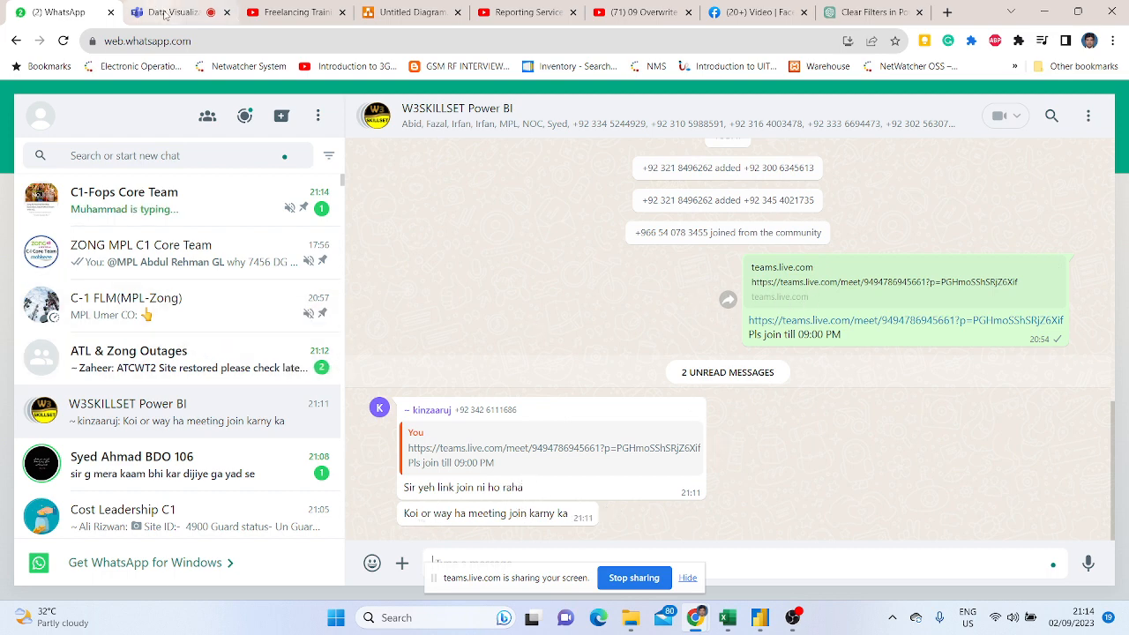
Copy the join info of the Data Visualization and Freelancing Training meeting in Teams
left_click(166, 15)
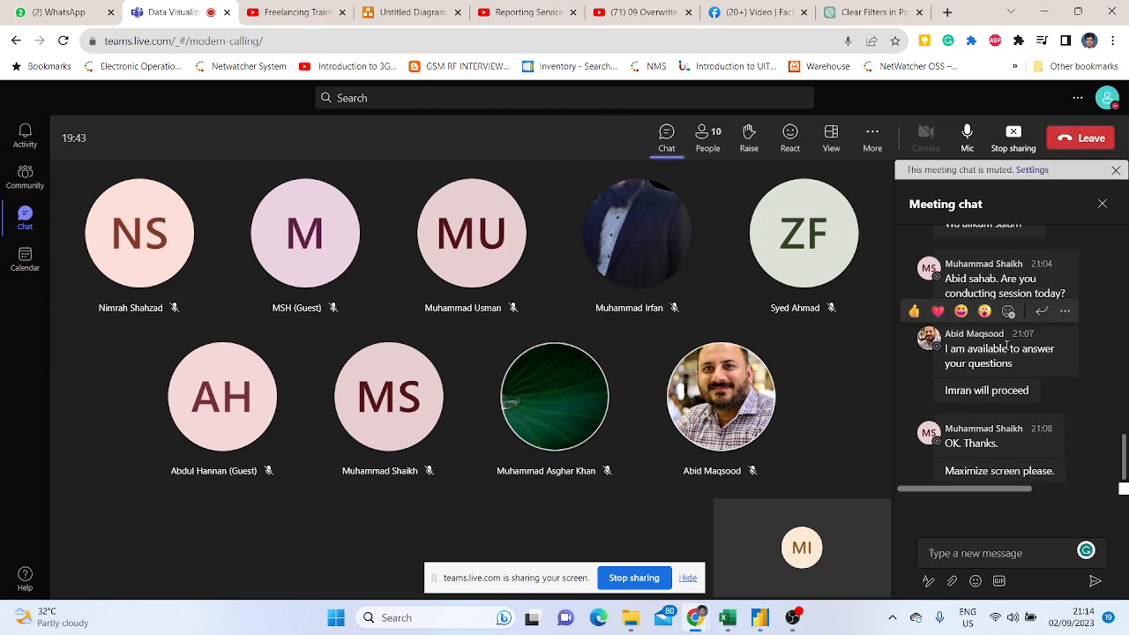
left_click(881, 140)
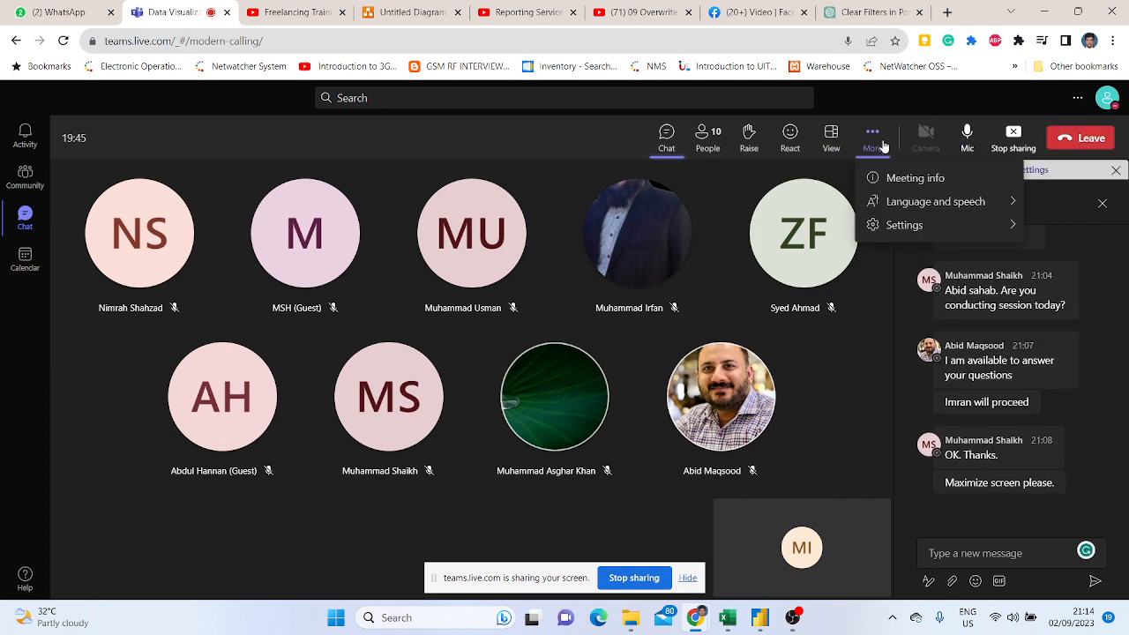
left_click(918, 181)
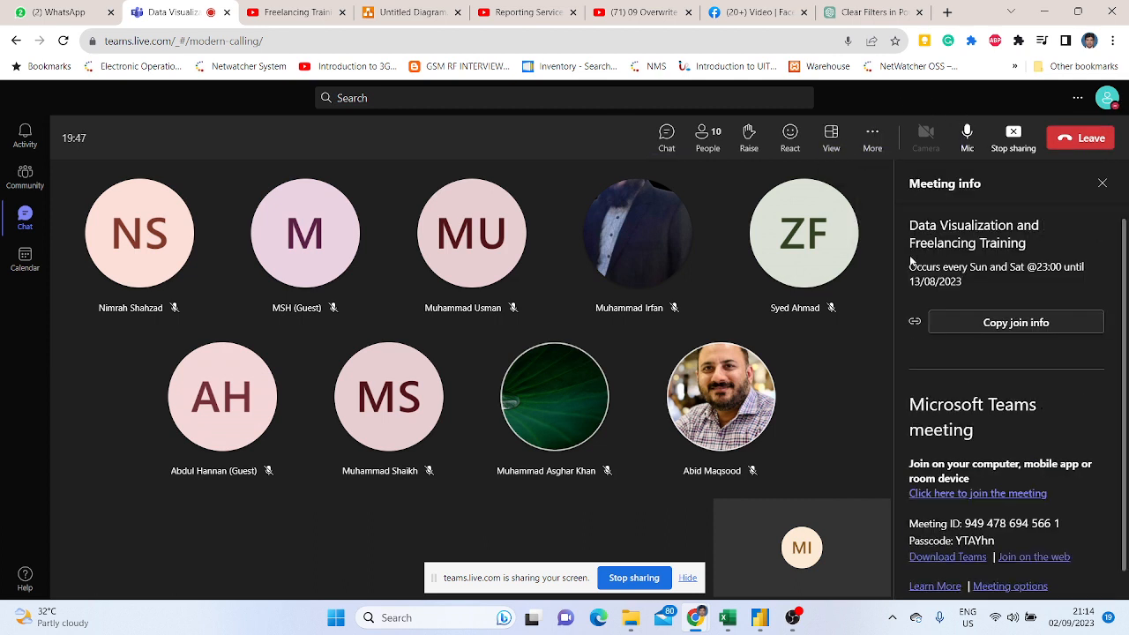
left_click(1015, 331)
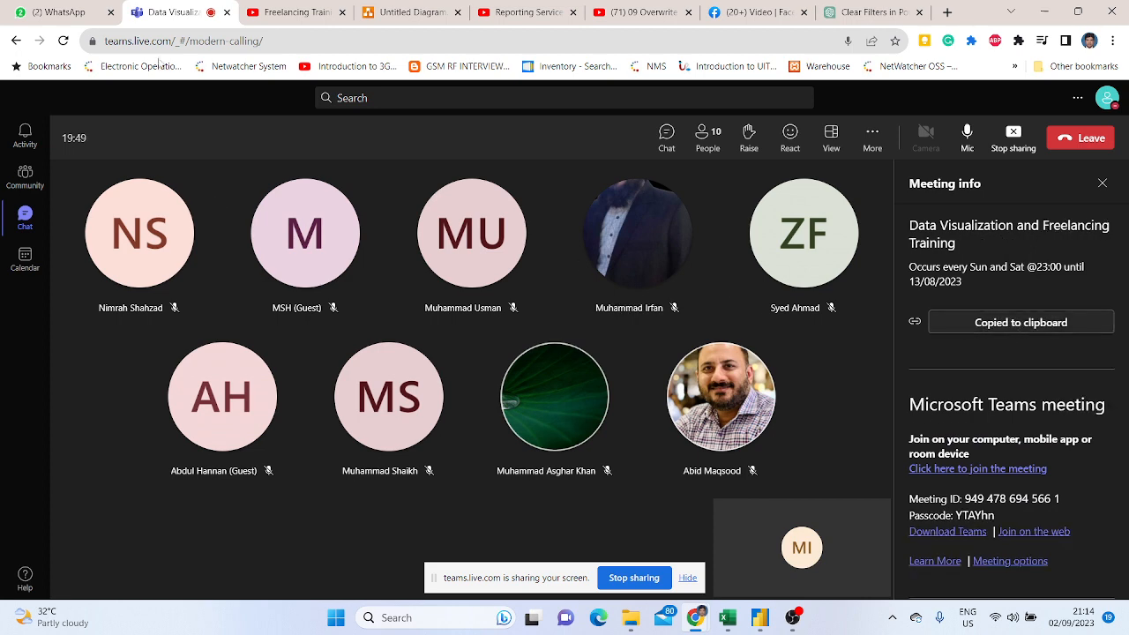
Paste the copied join info, including the meeting passcode, into the W3SKILLSET Power BI chat in WhatsApp and send it
left_click(57, 13)
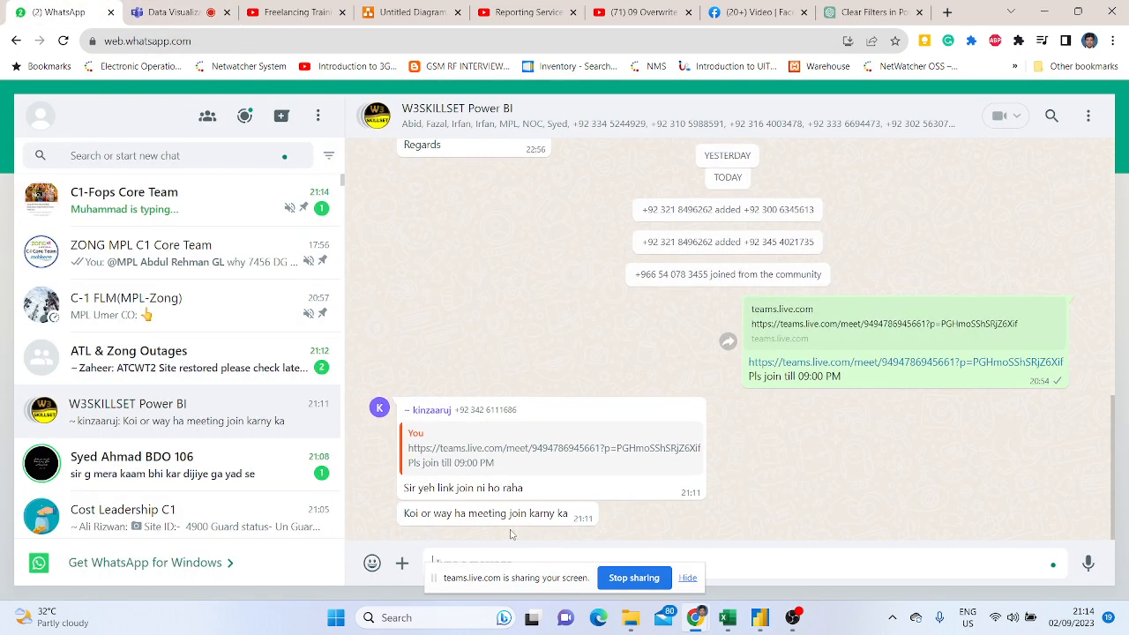
key("ctrl+v")
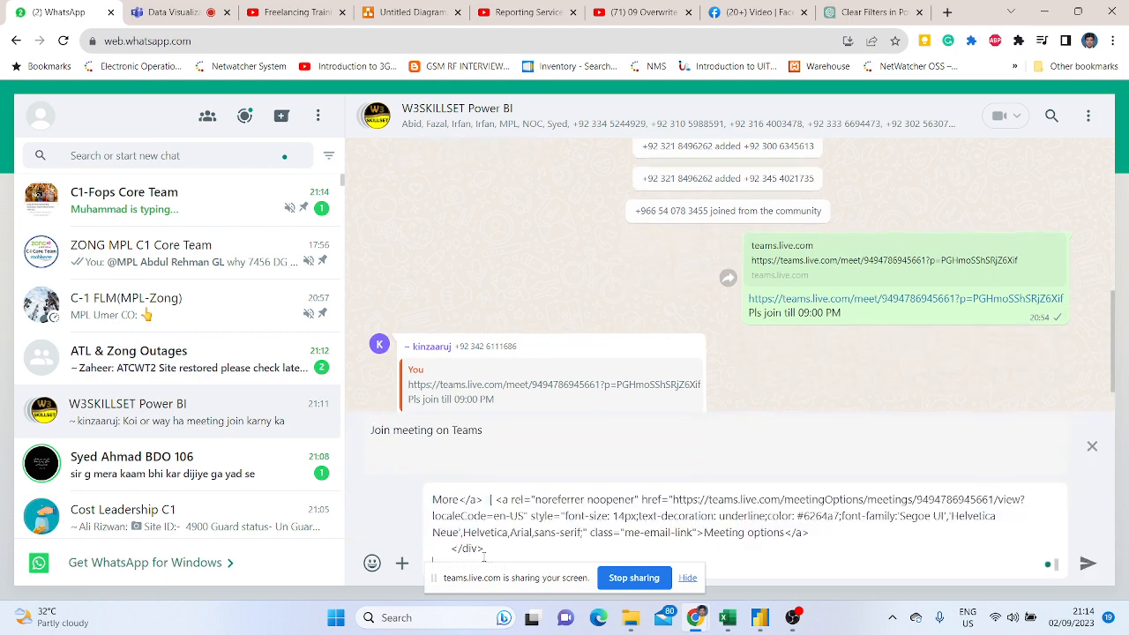
key("Return")
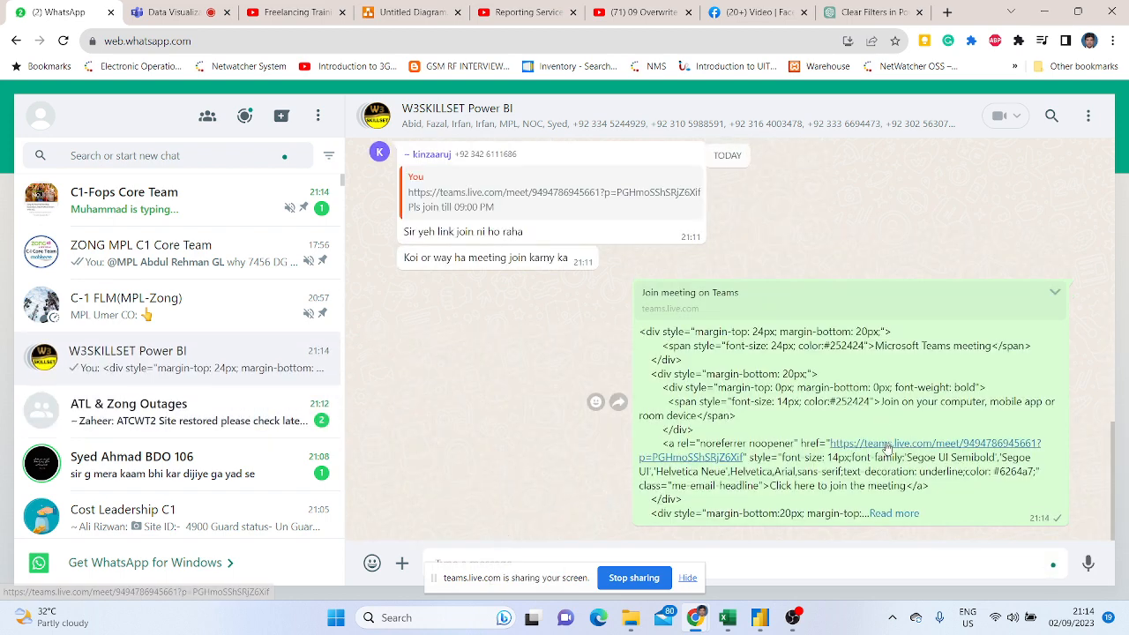
Check the full text of the sent join info message and delete it from the W3SKILLSET Power BI chat
left_click(893, 513)
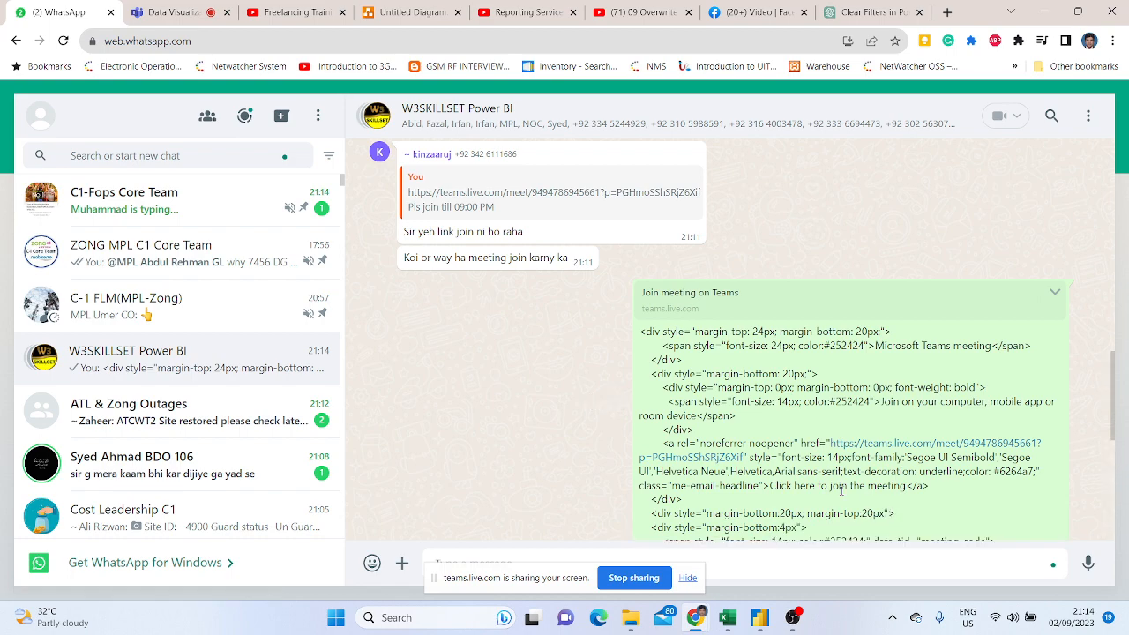
scroll(843, 496, "down", 4)
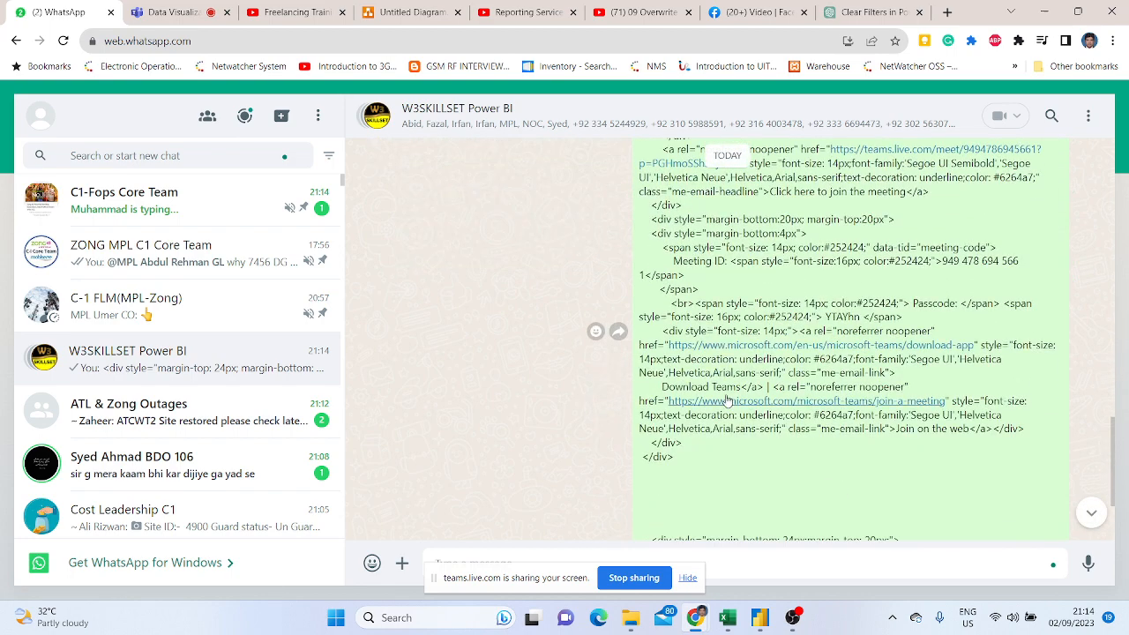
scroll(761, 352, "up", 3)
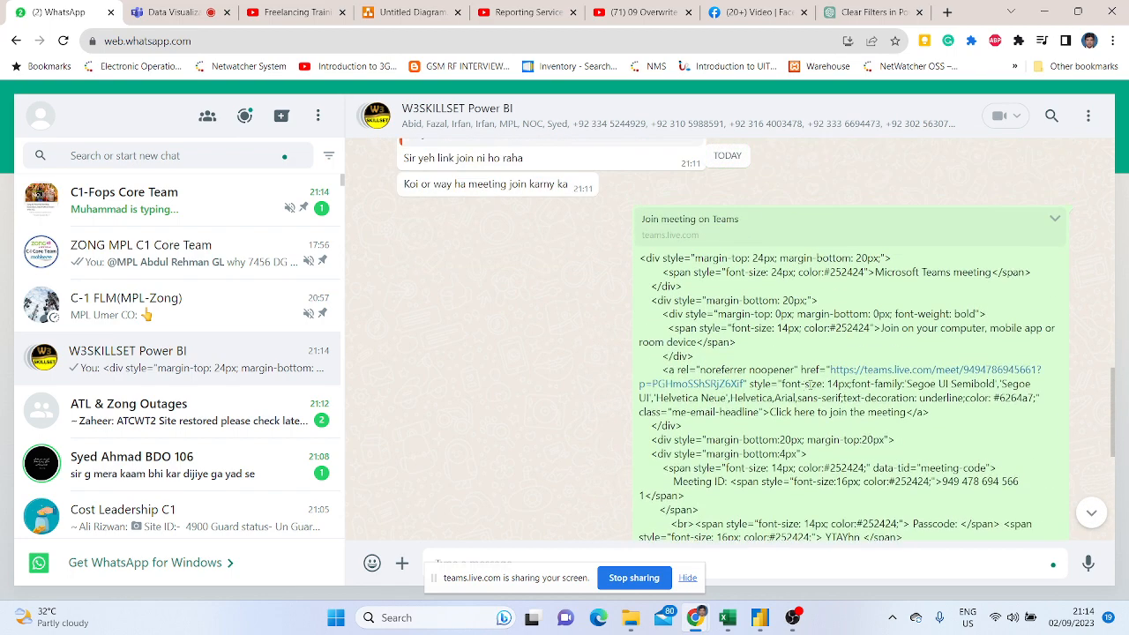
left_click(1054, 218)
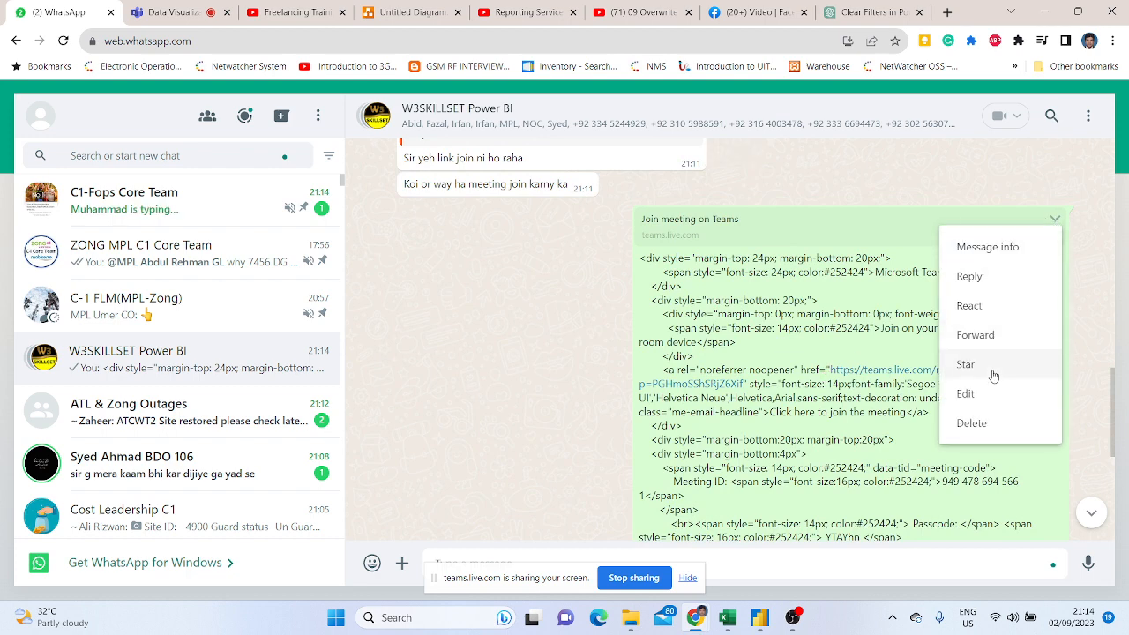
left_click(981, 423)
left_click(674, 337)
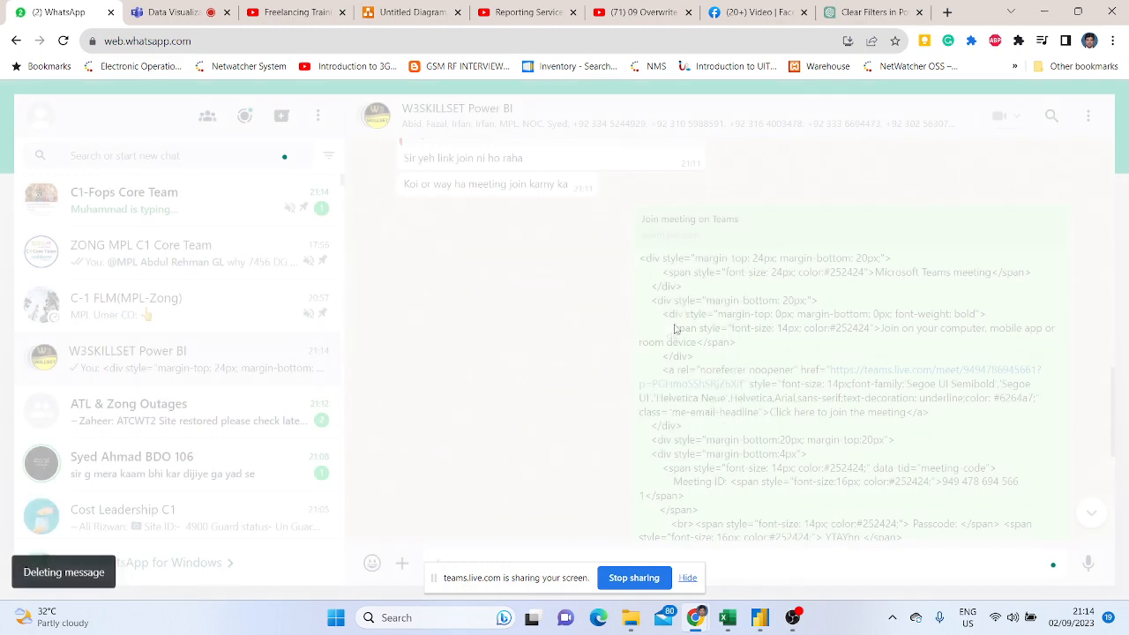
Switch back to the Teams meeting and copy the join info of the Data Visualization and Freelancing Training meeting again
left_click(172, 12)
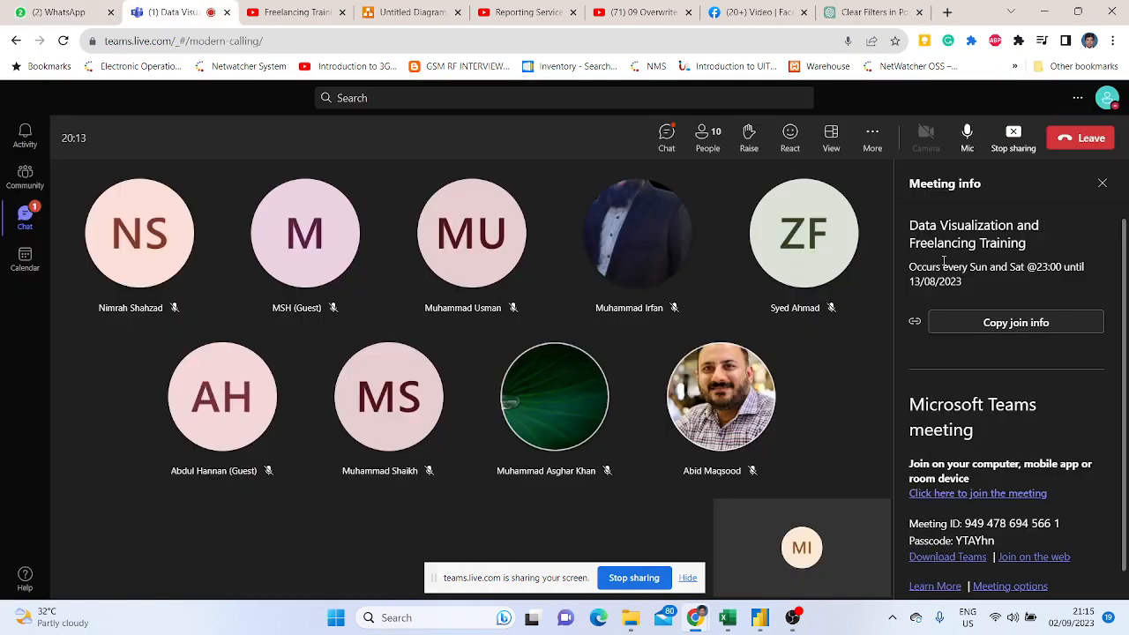
scroll(944, 304, "down", 1)
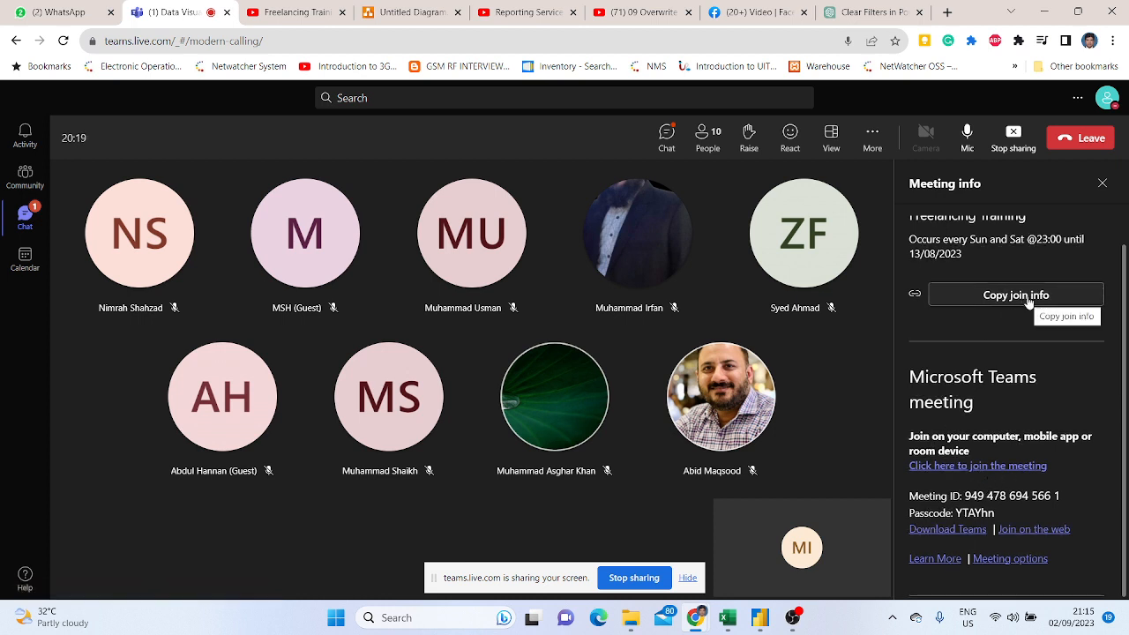
scroll(979, 255, "up", 1)
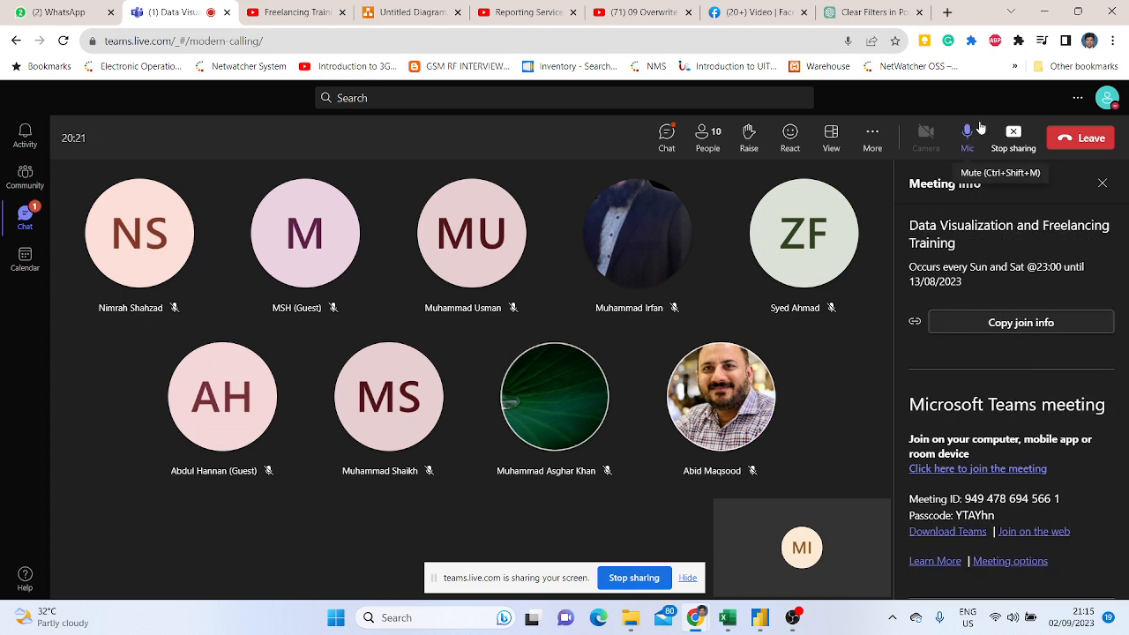
left_click(871, 139)
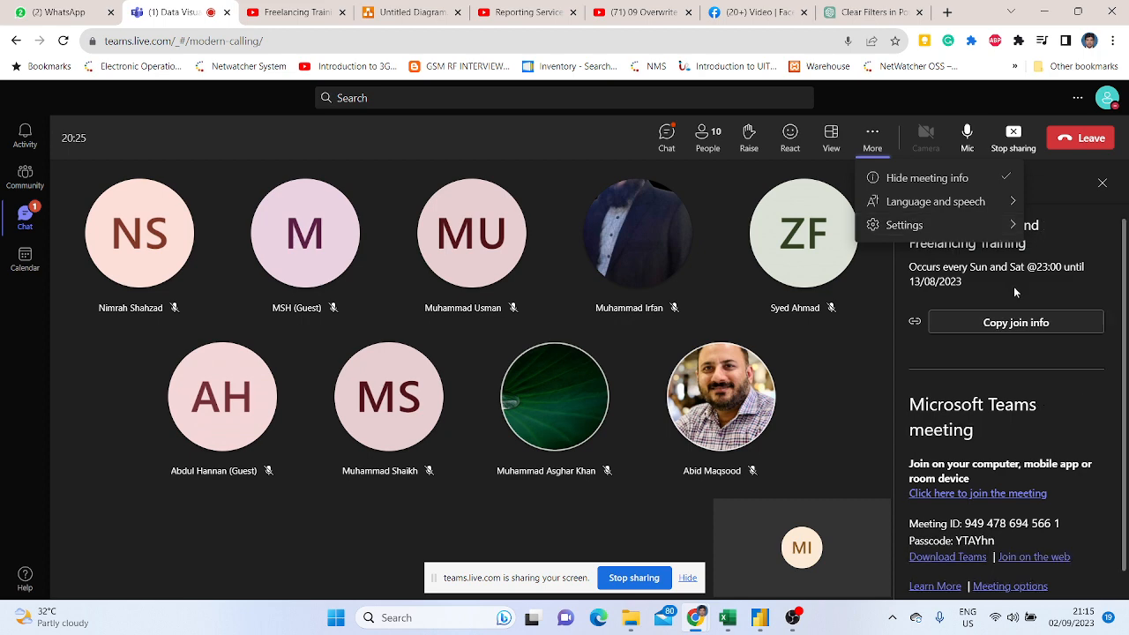
left_click(1016, 323)
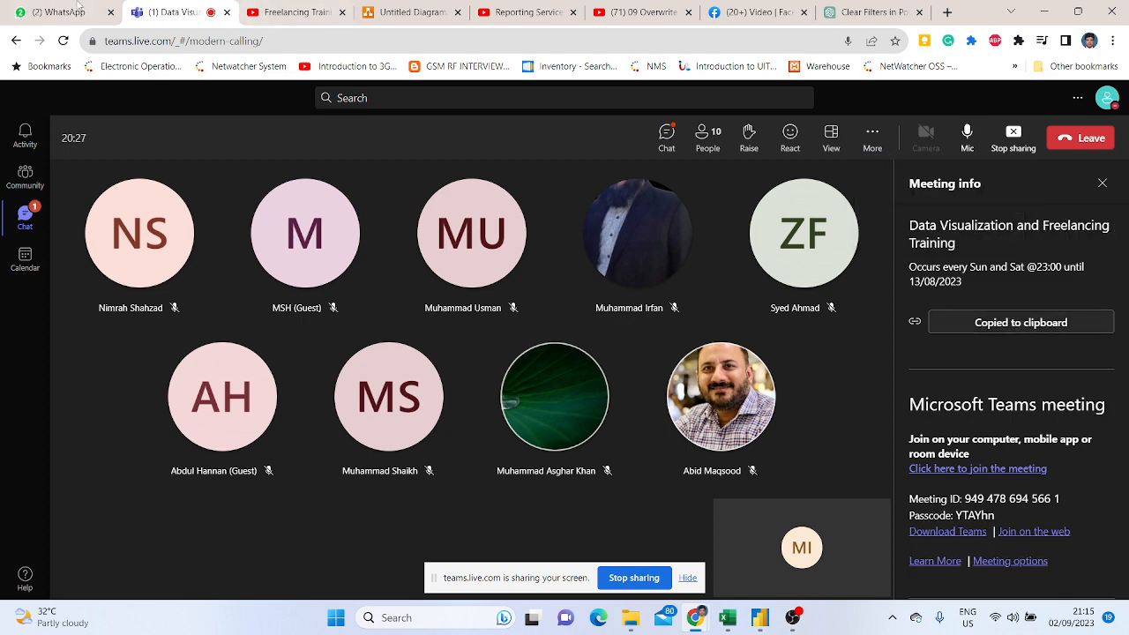
left_click(59, 12)
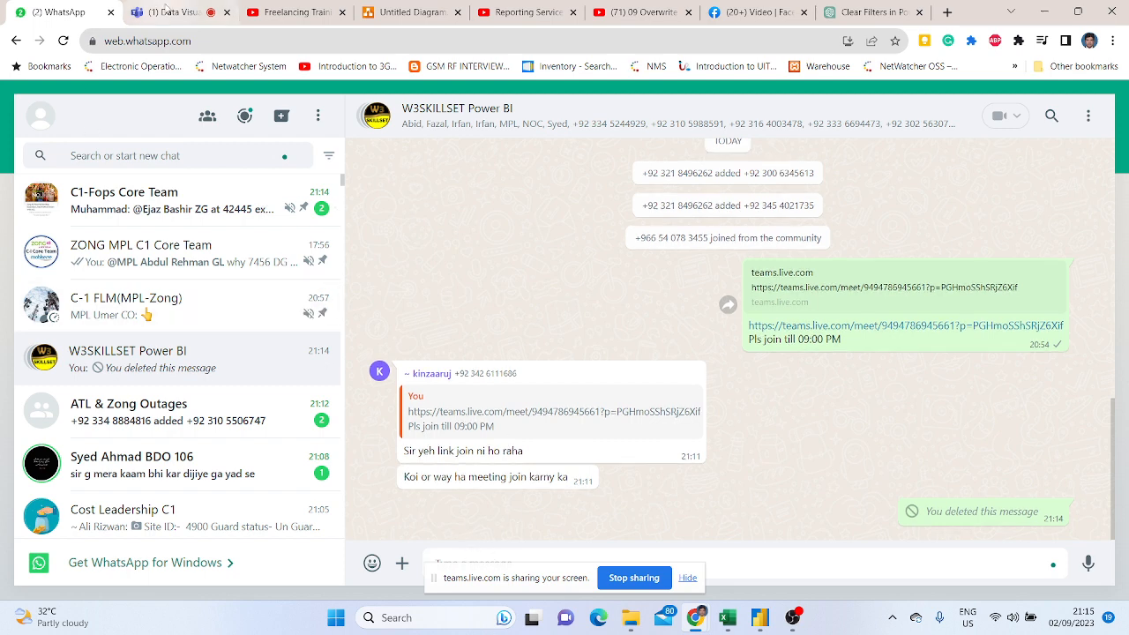
left_click(172, 12)
left_click(1034, 332)
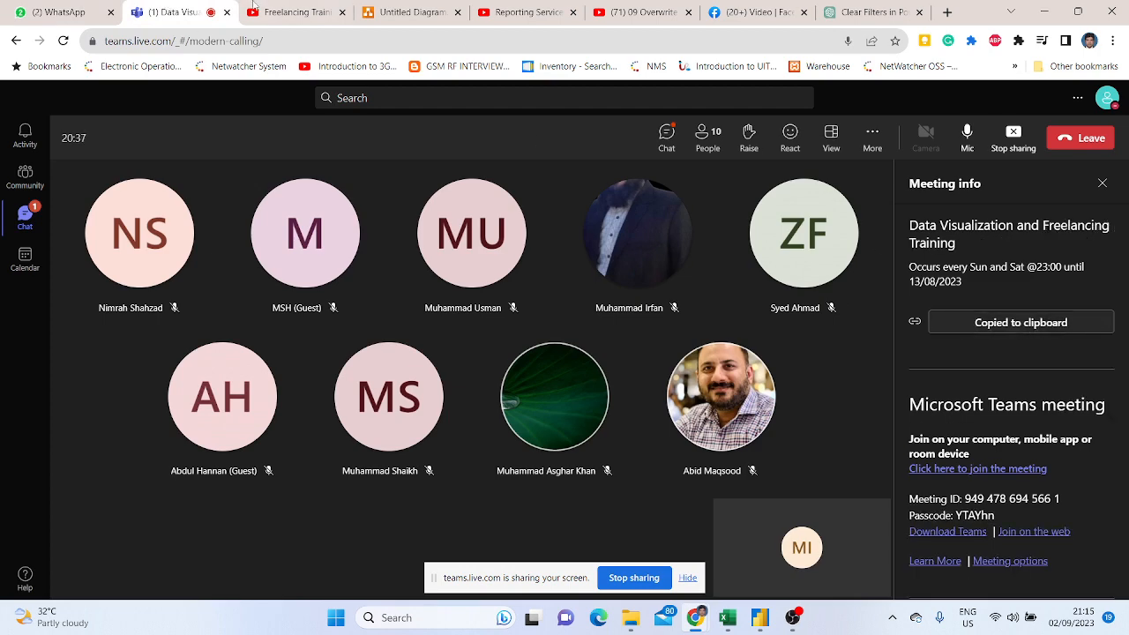
Move the screen-sharing bar off the W3SKILLSET Power BI message box in WhatsApp and paste the join info with the meeting passcode
left_click(67, 14)
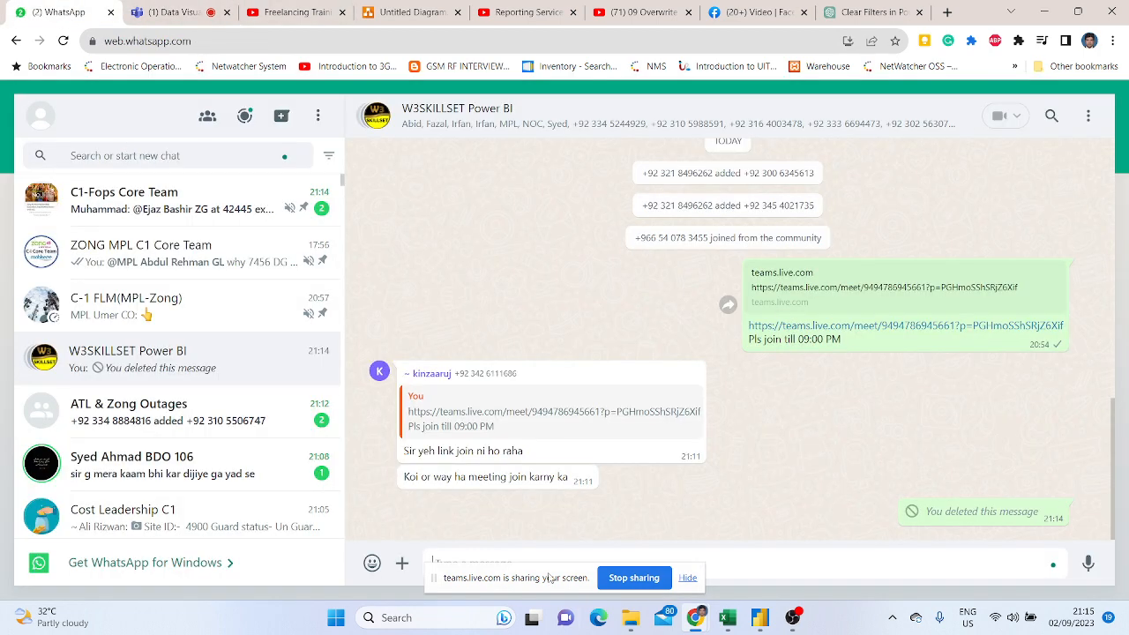
left_click_drag(551, 578, 274, 601)
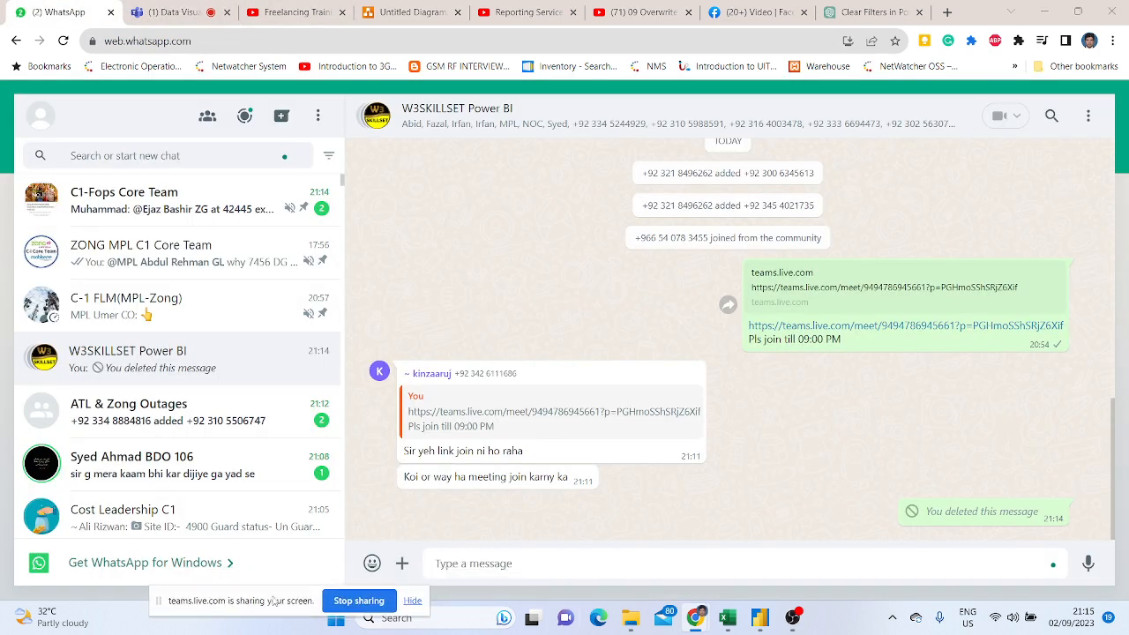
left_click(512, 562)
key("ctrl+v")
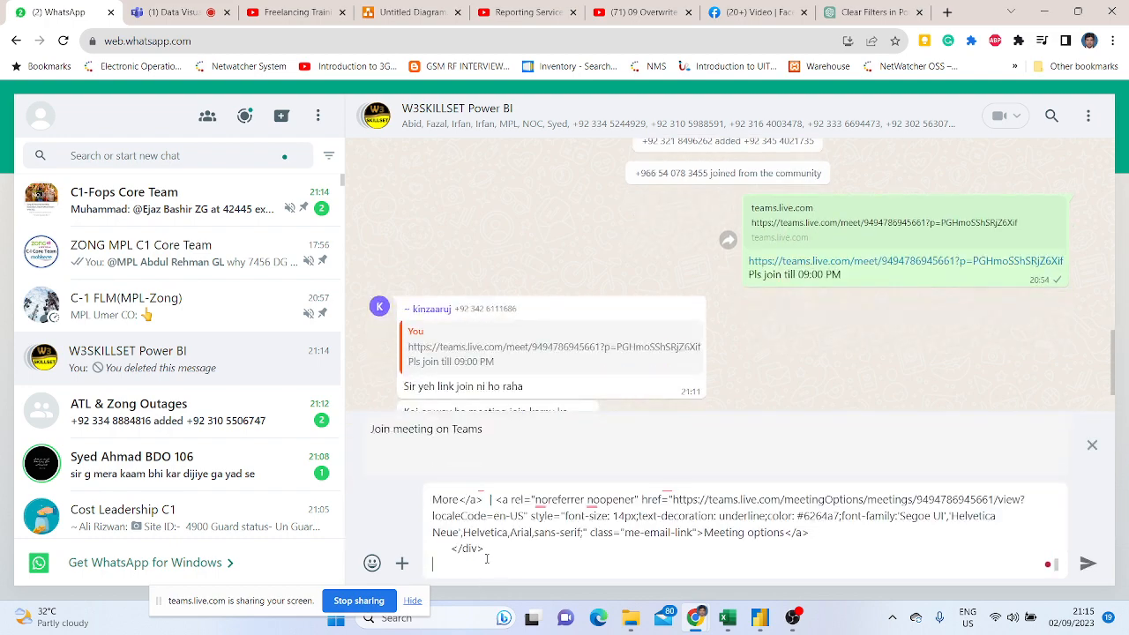
Remove the opening HTML code before "Microsoft Teams meeting" from the pasted join info and send the message
scroll(486, 547, "up", 5)
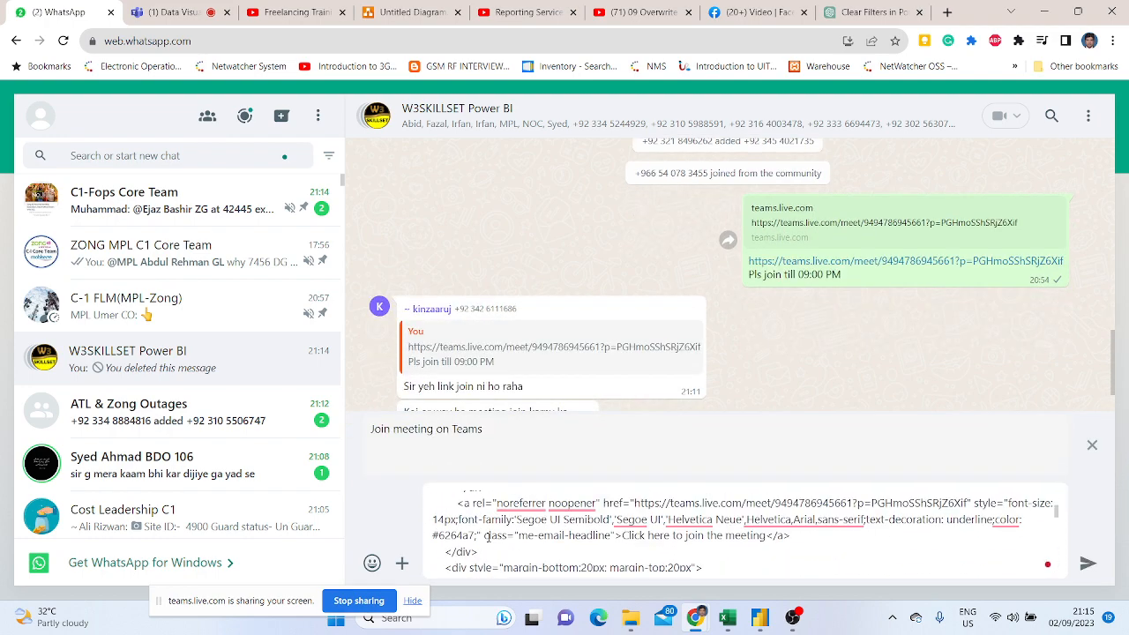
scroll(487, 537, "up", 3)
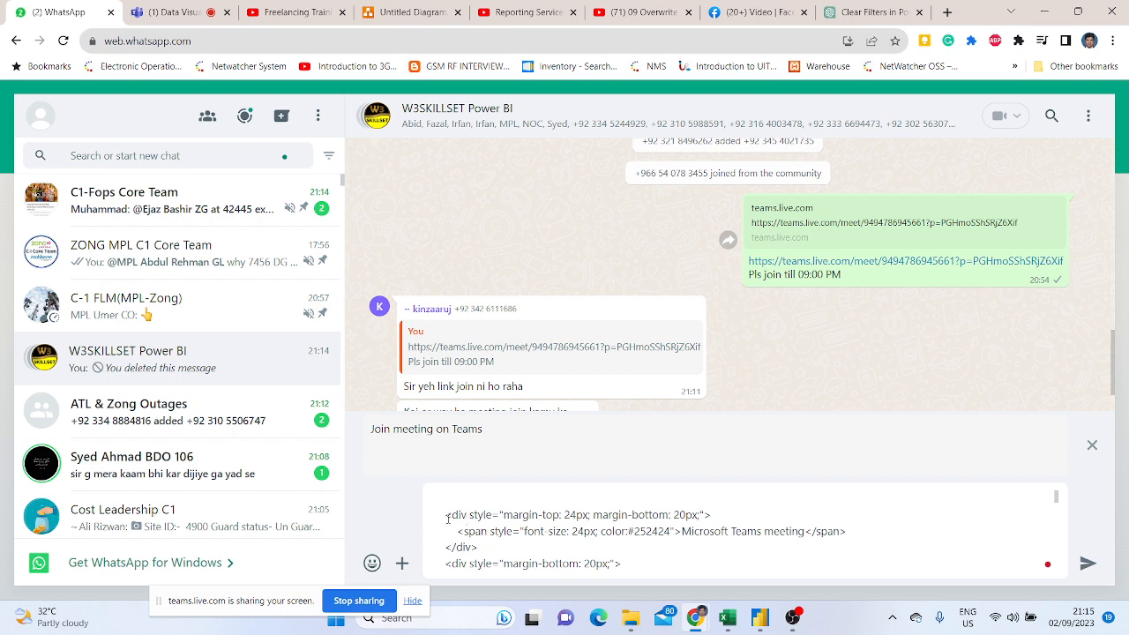
left_click_drag(446, 517, 675, 530)
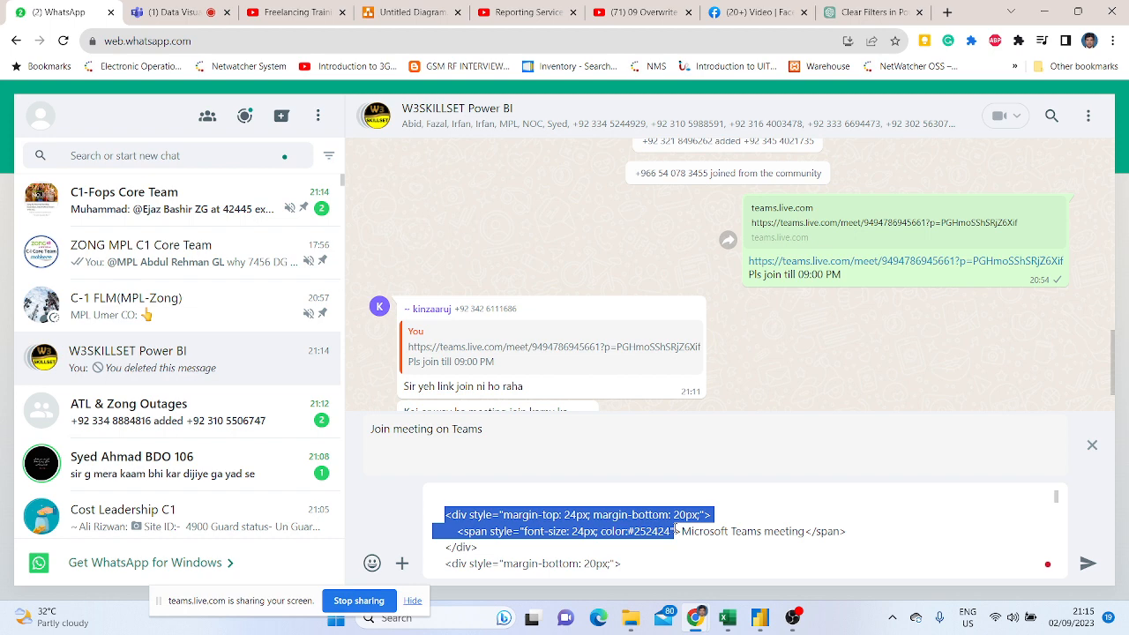
key("BackSpace")
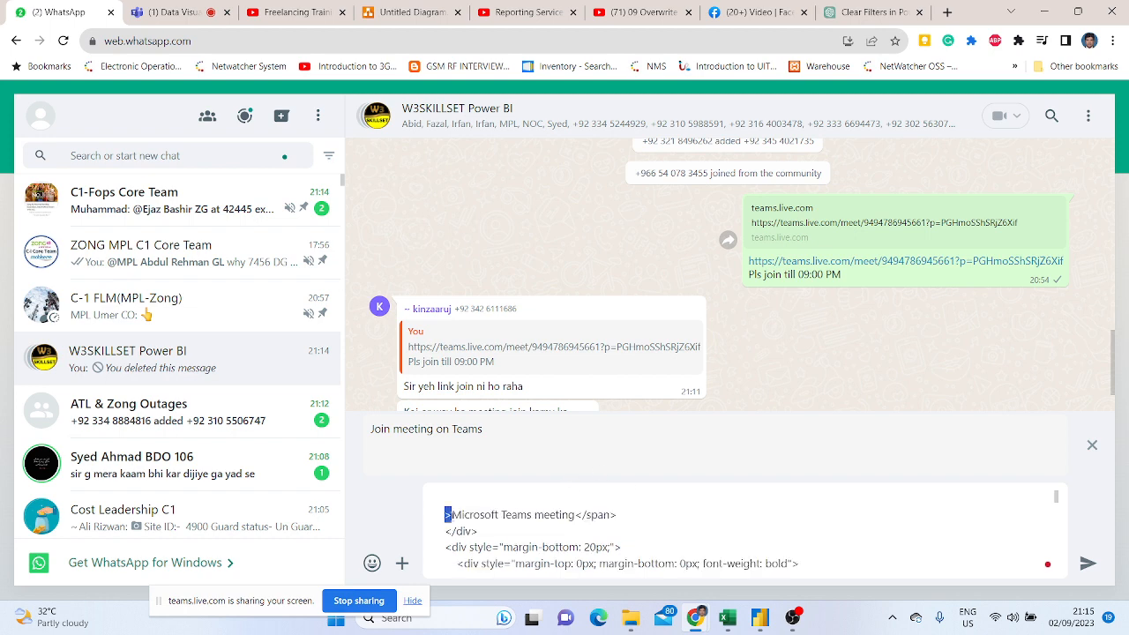
left_click_drag(447, 514, 778, 504)
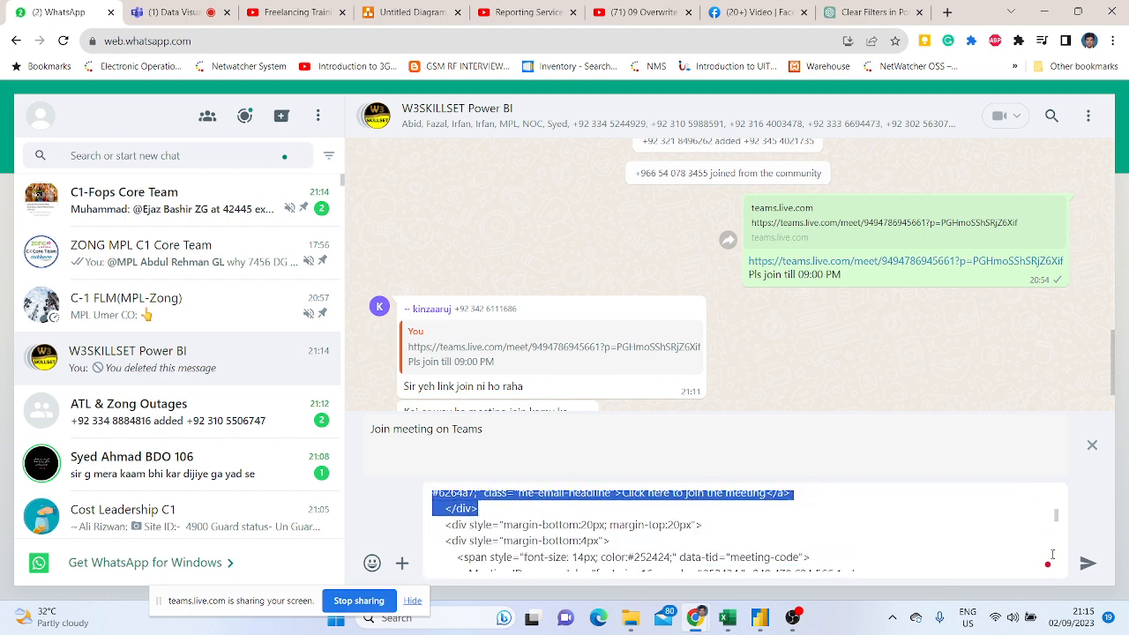
left_click(1087, 563)
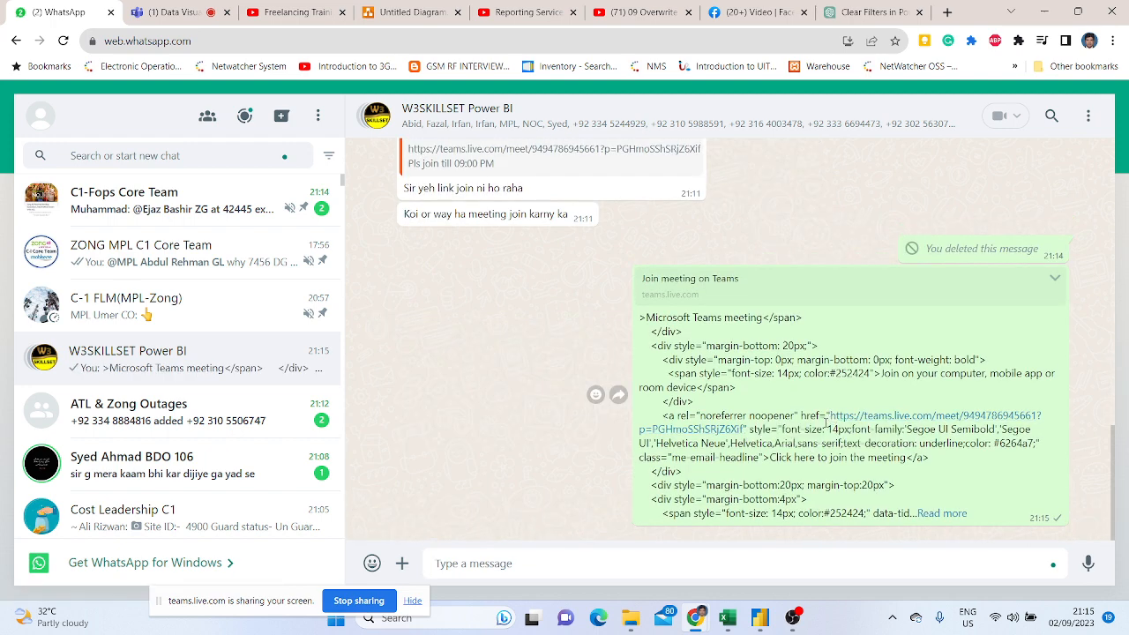
Copy only the meeting link from the sent join info and send it as a separate message in the group chat
left_click_drag(826, 421, 744, 430)
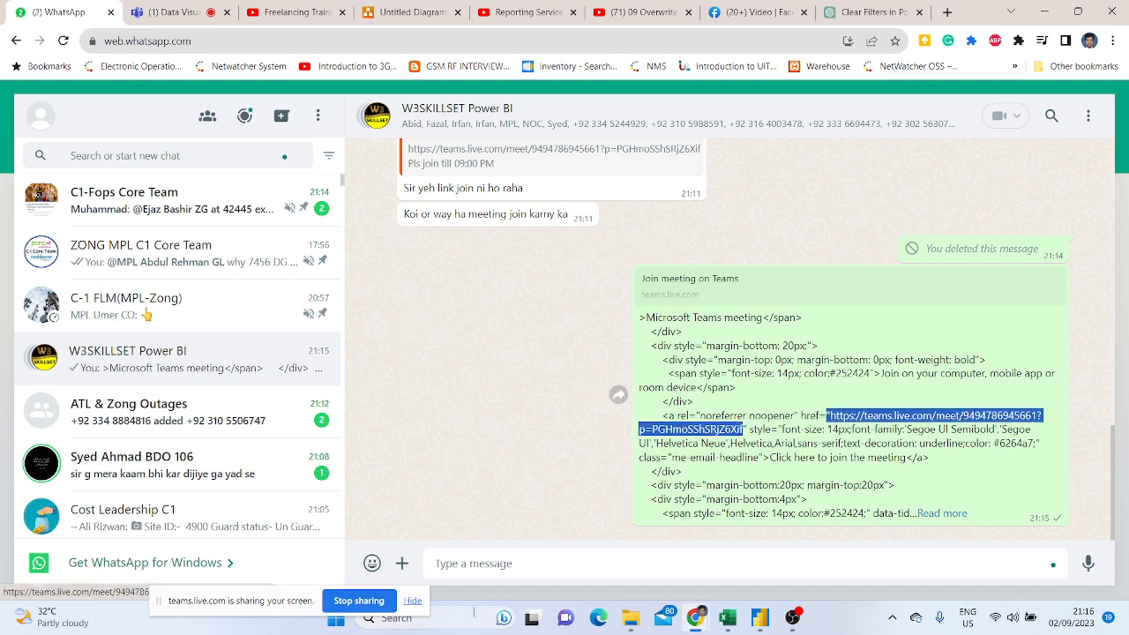
left_click(534, 564)
key("ctrl+v")
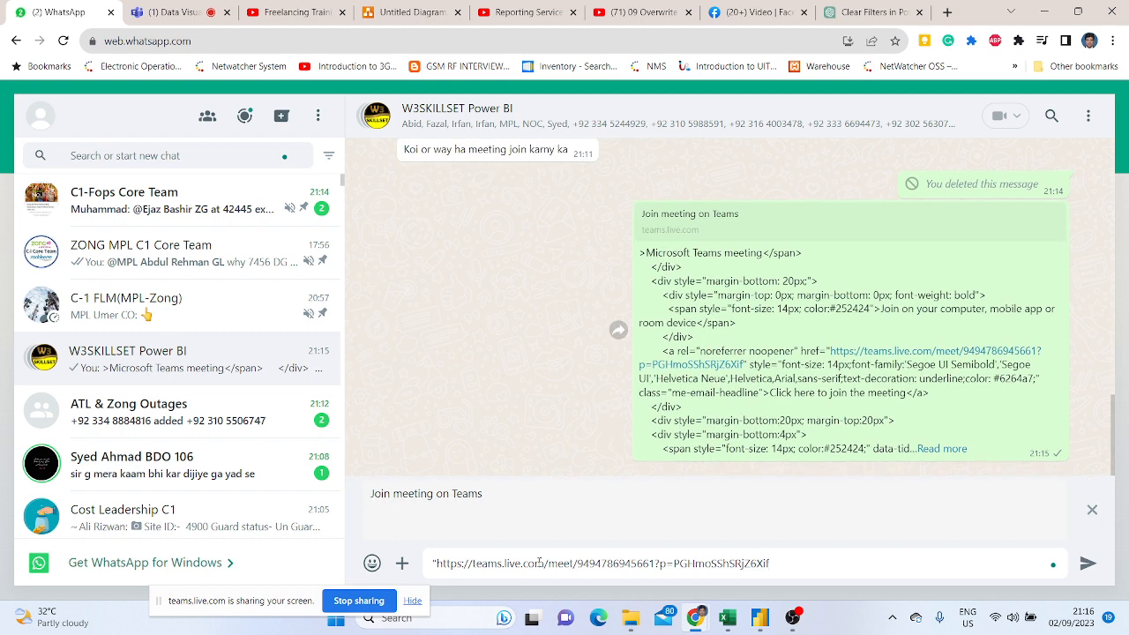
key("Return")
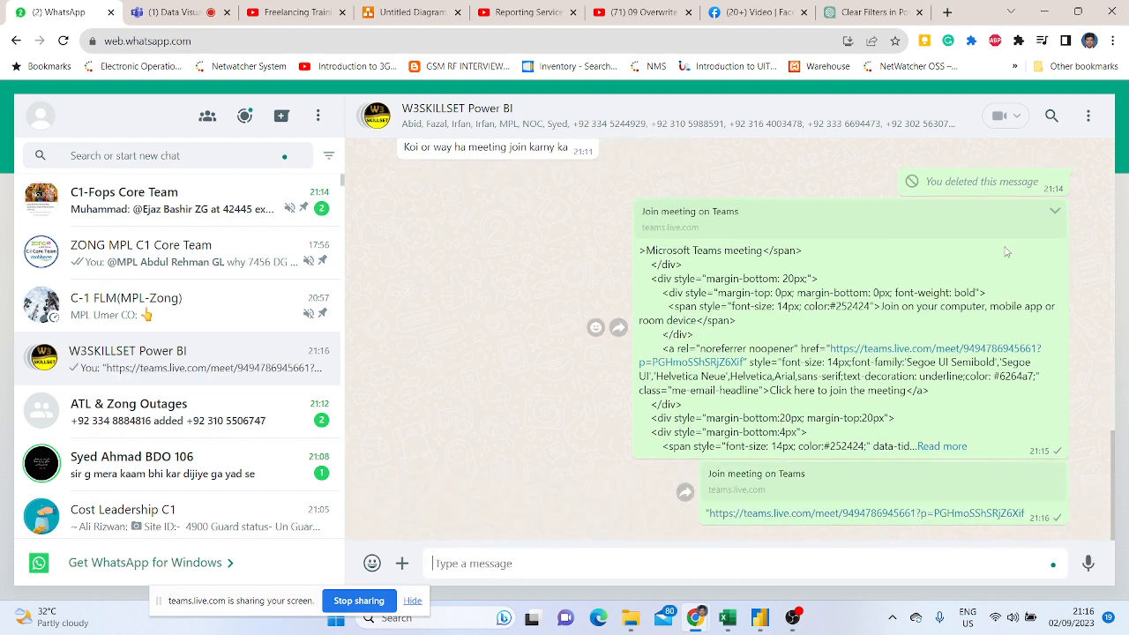
Delete the HTML-filled join info message for everyone in the W3SKILLSET Power BI chat
left_click(1055, 211)
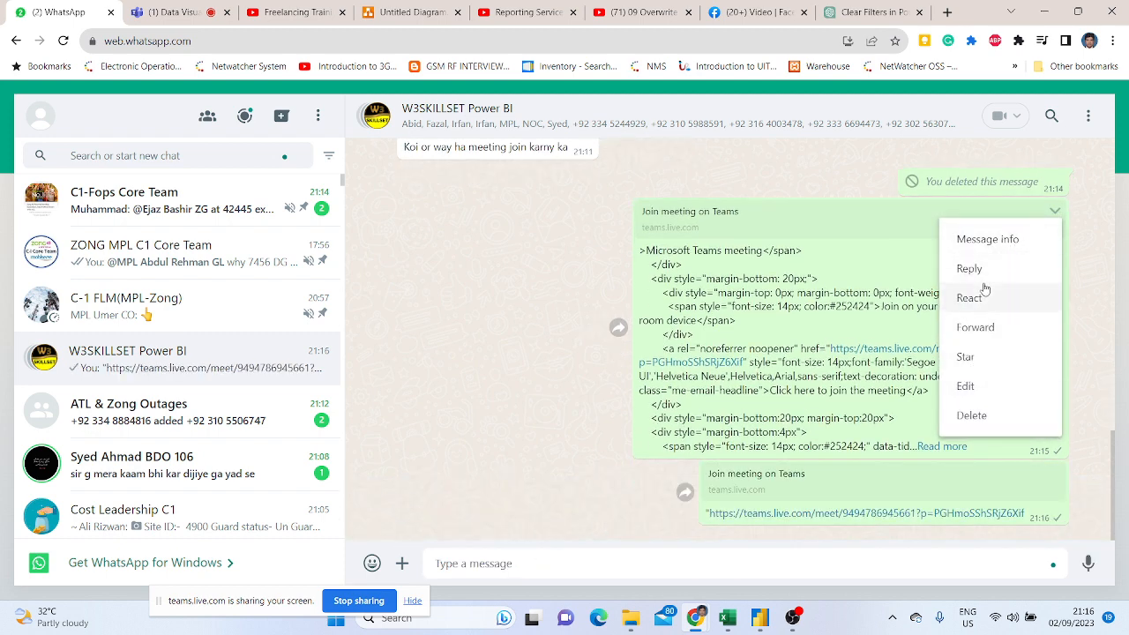
left_click(972, 415)
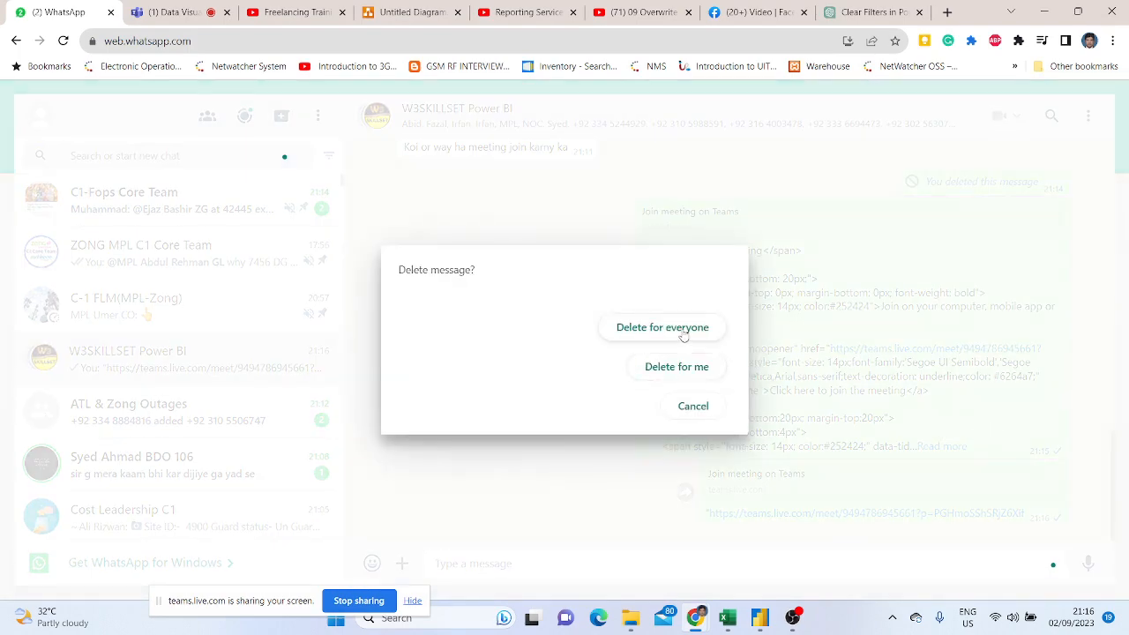
left_click(681, 328)
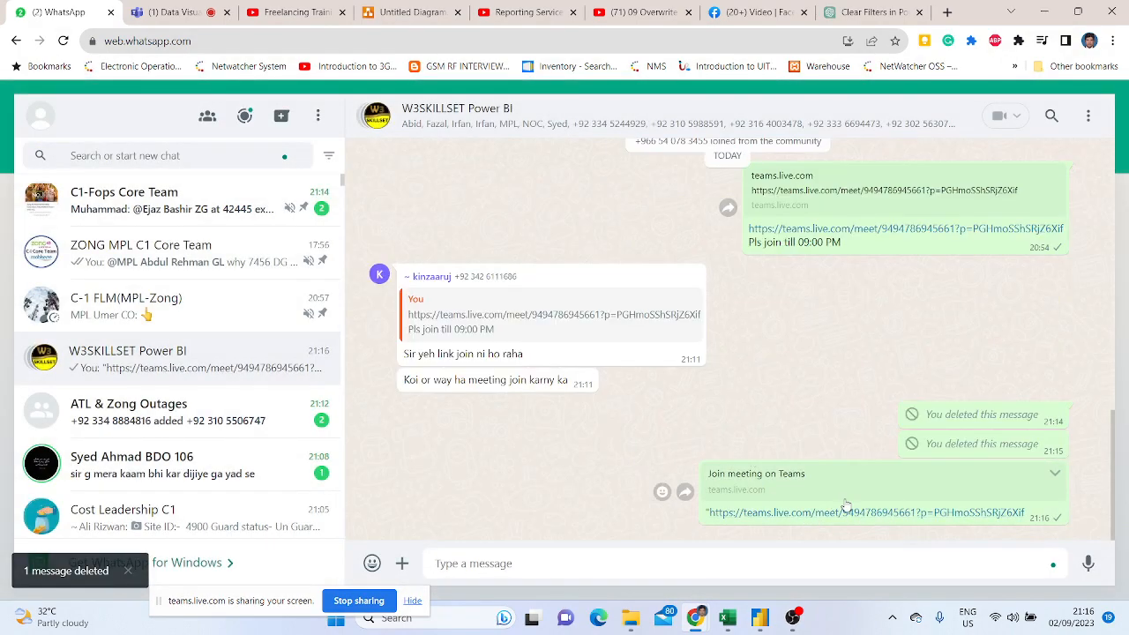
Switch to Power BI Desktop and move the Sum of Sales by Segment and Category chart directly below the Sales by Ship Mode bar chart
left_click(172, 13)
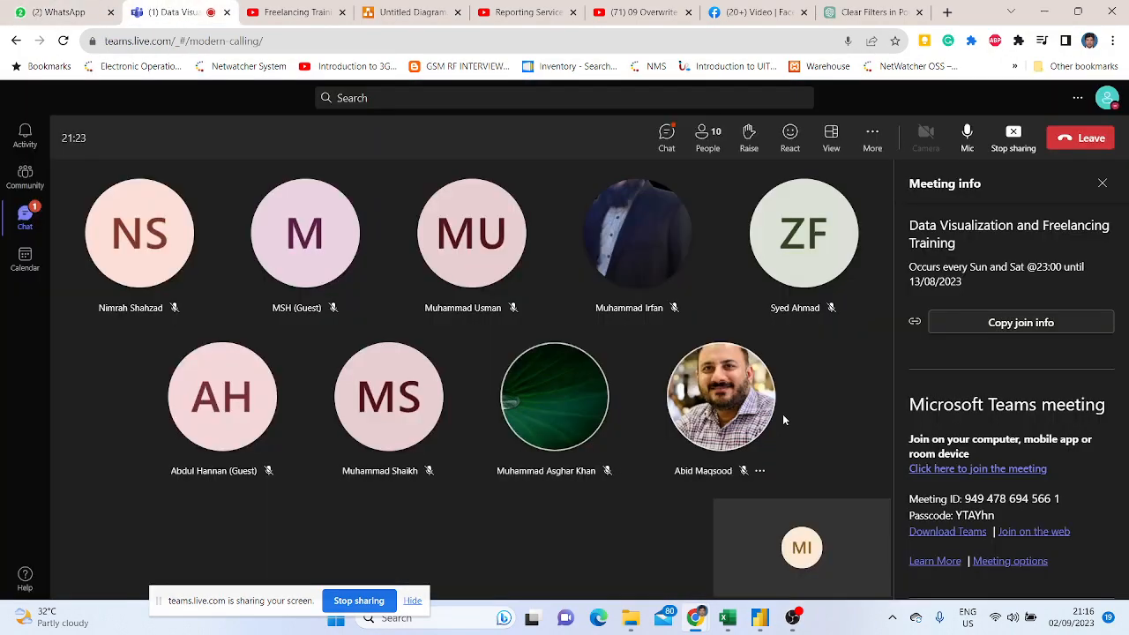
left_click(757, 626)
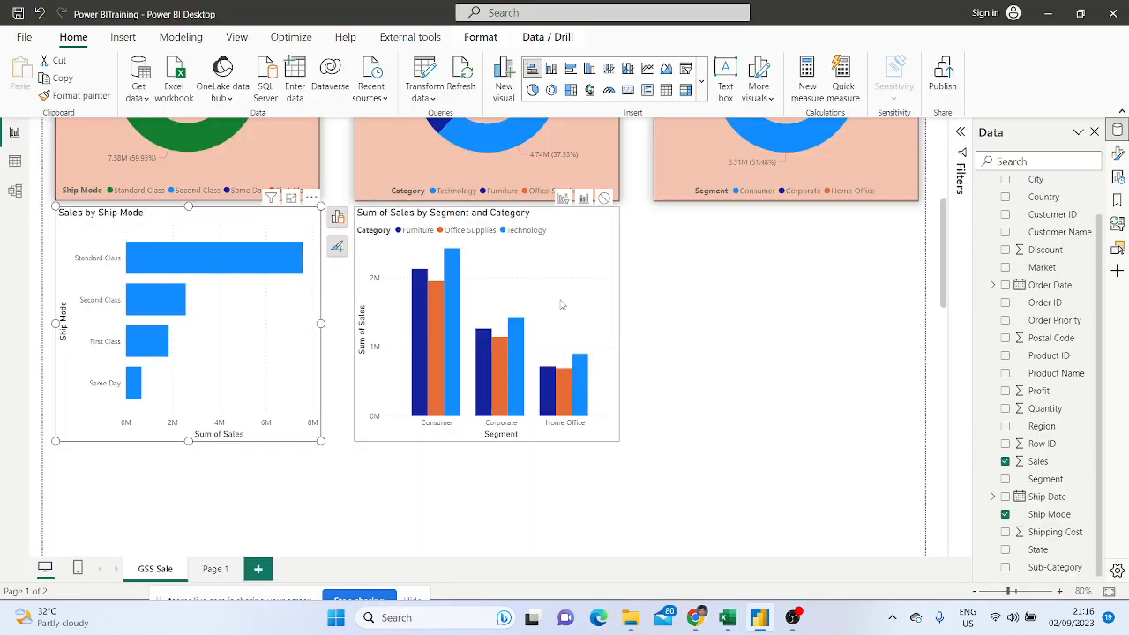
scroll(703, 248, "up", 3)
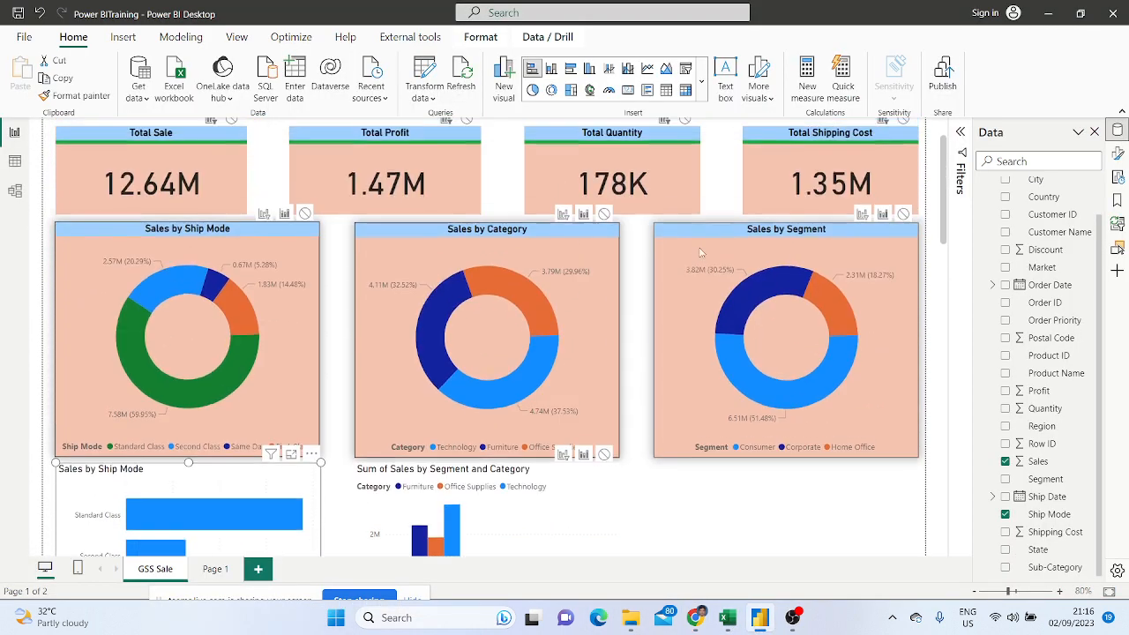
scroll(308, 313, "down", 3)
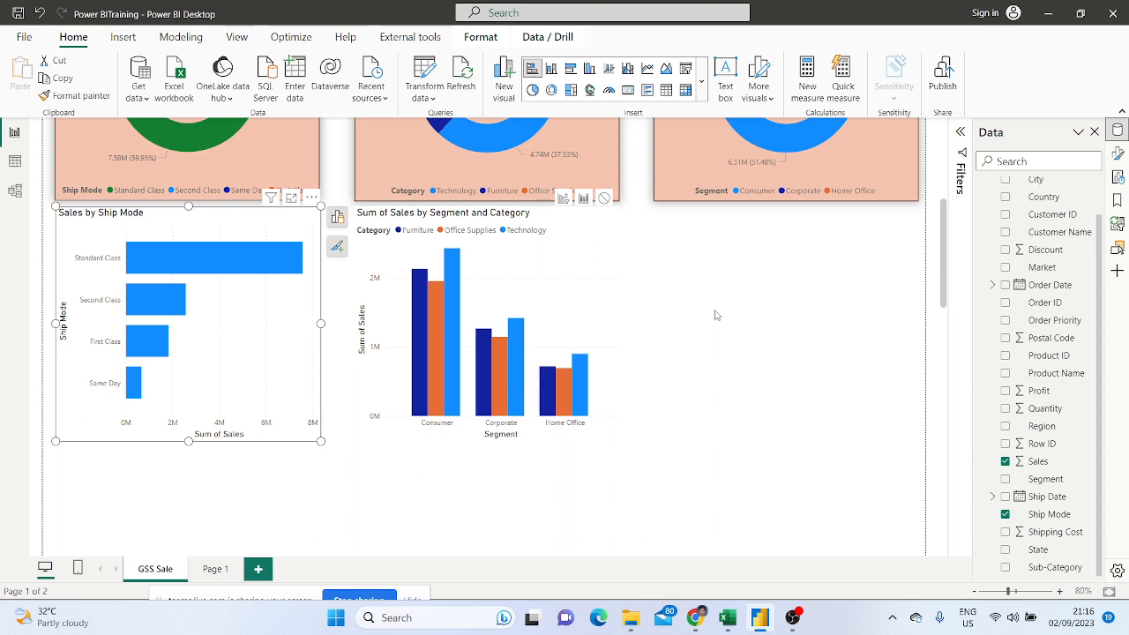
scroll(716, 315, "down", 1)
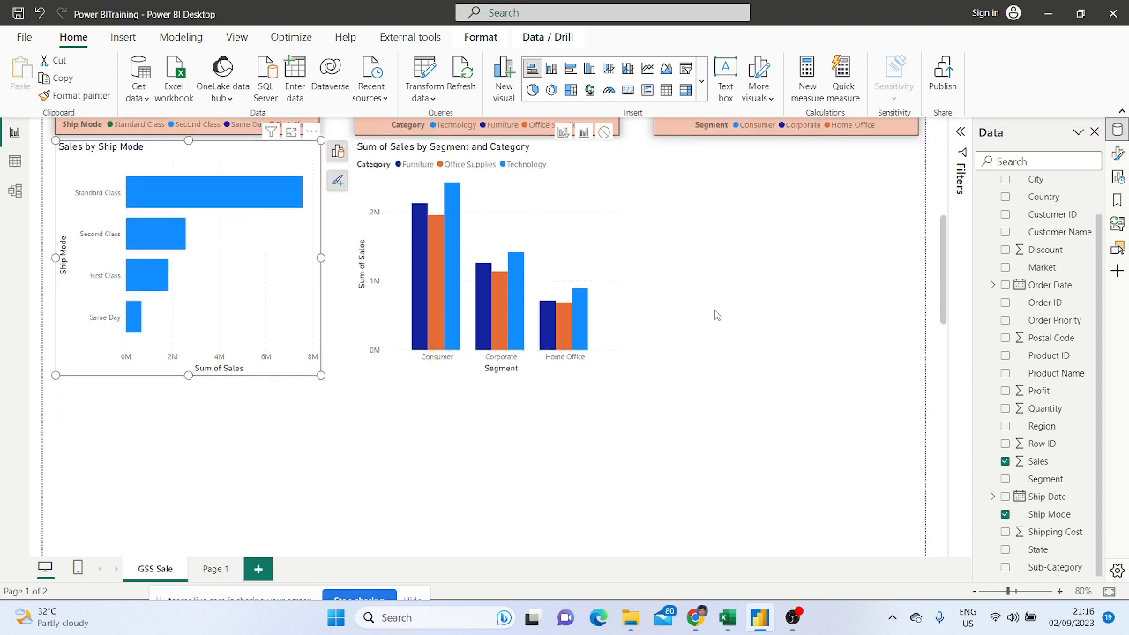
left_click(578, 202)
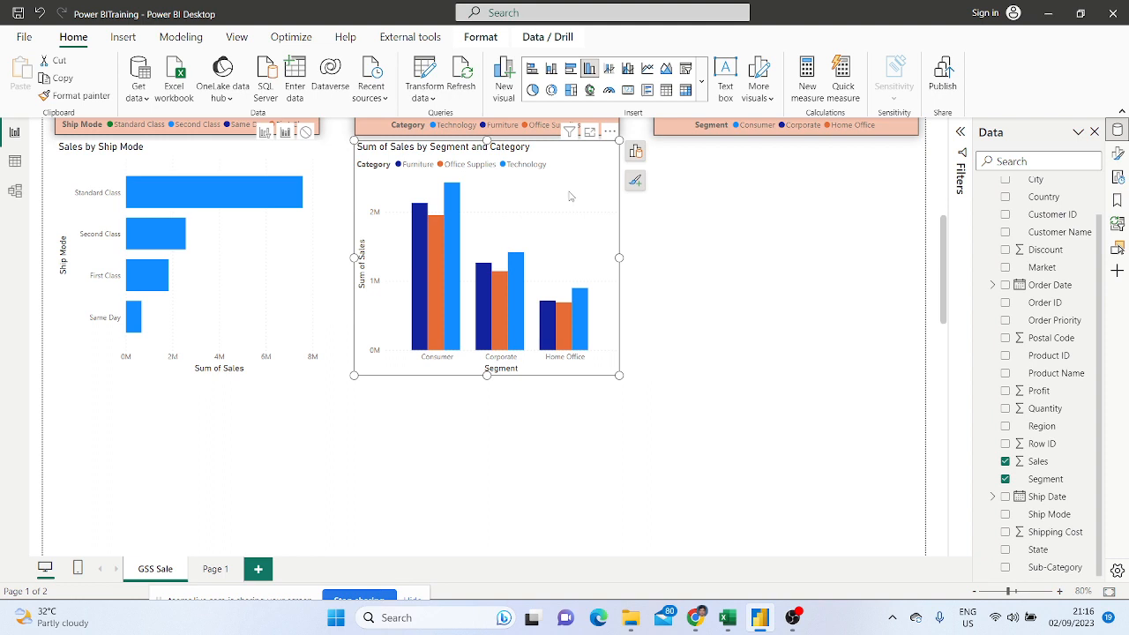
left_click_drag(569, 197, 276, 440)
scroll(300, 320, "down", 2)
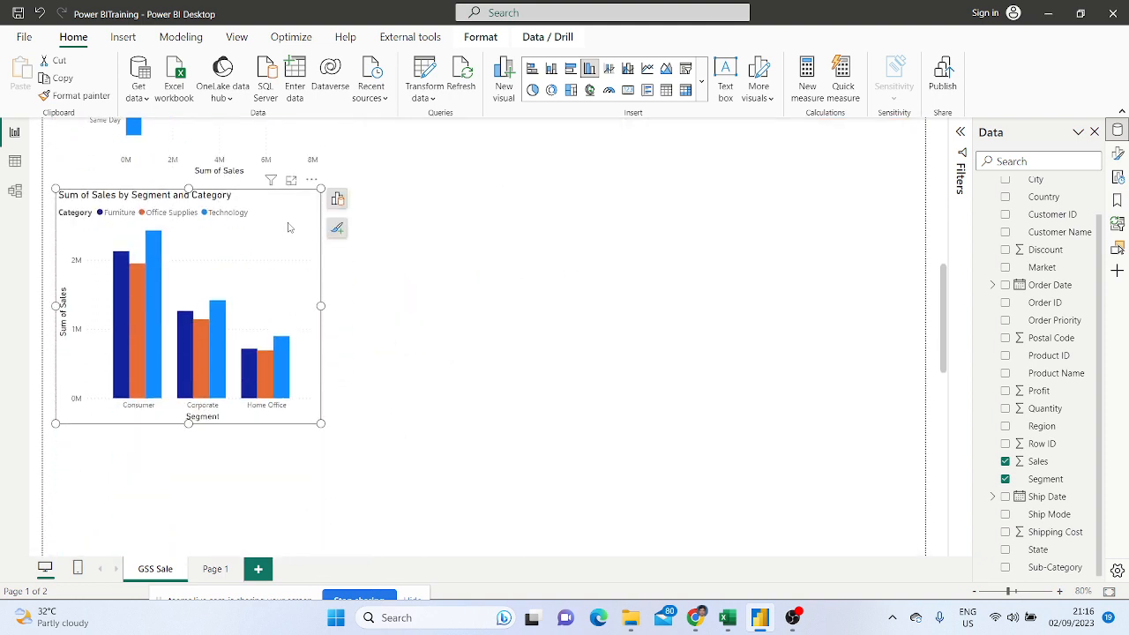
Remove Category from the segment column chart's legend and turn on its data labels
left_click(337, 198)
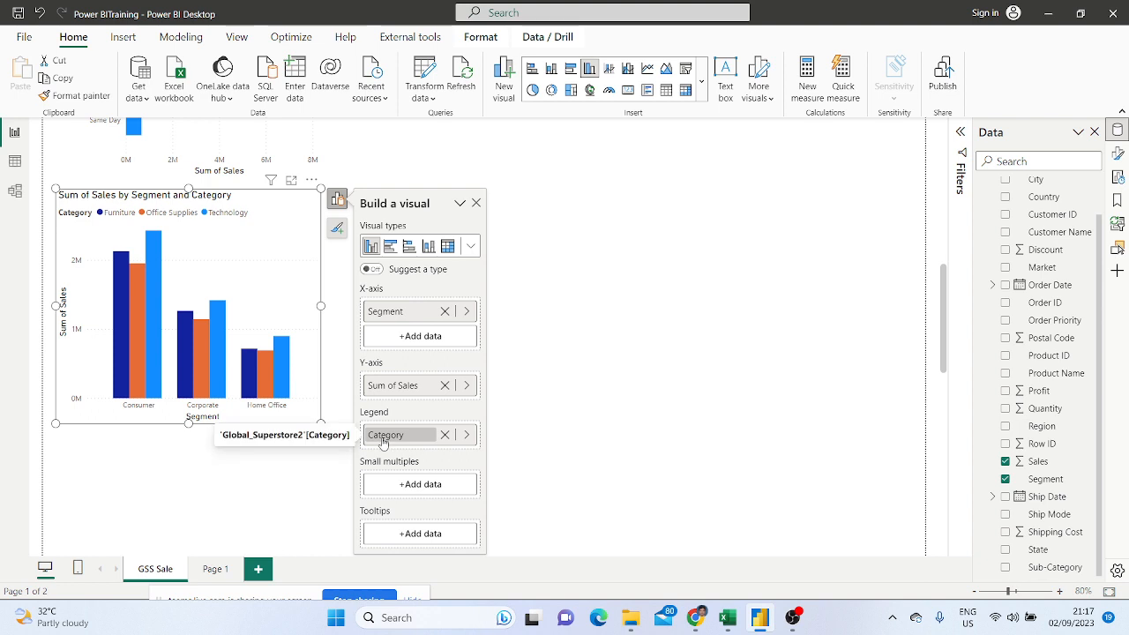
left_click(447, 438)
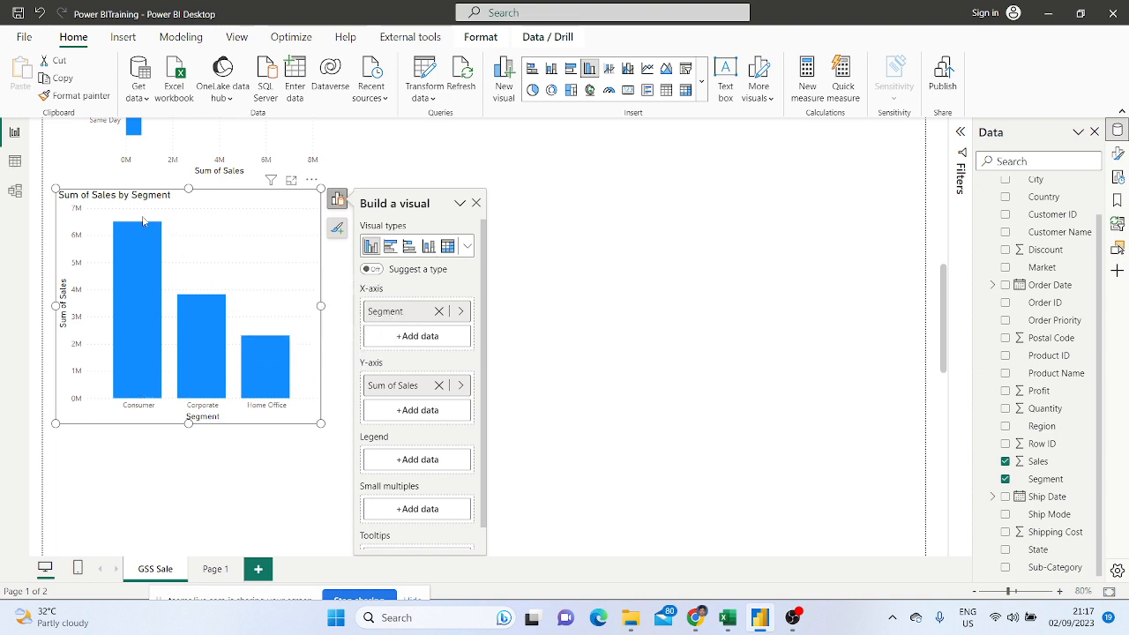
left_click(336, 231)
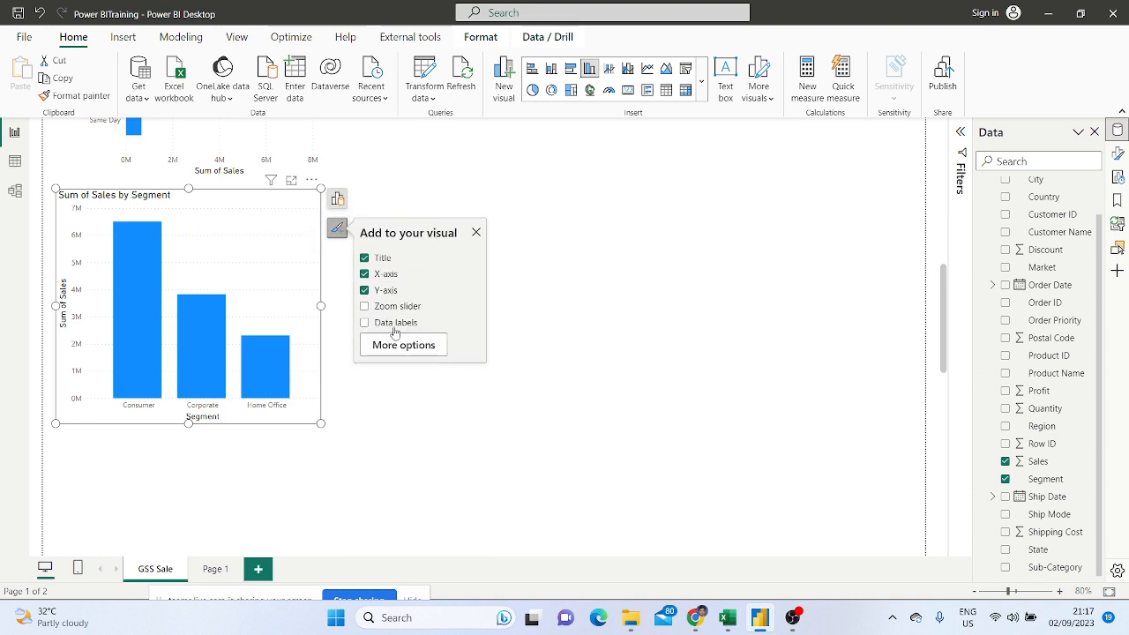
left_click(365, 324)
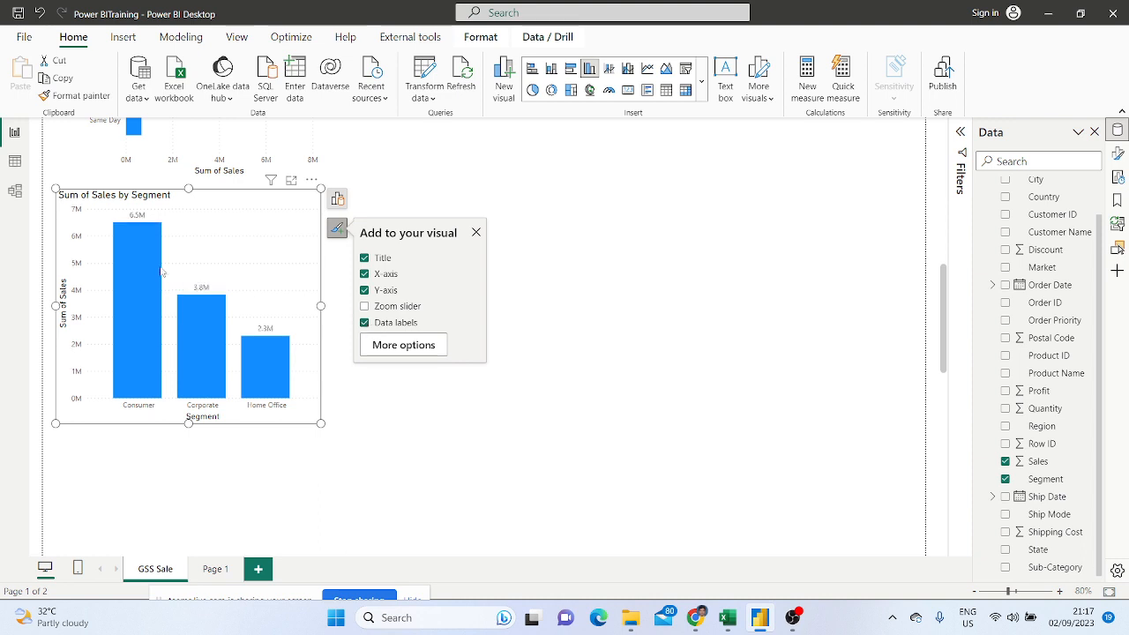
Add Ship Mode as the legend field of the Sum of Sales by Segment column chart
left_click(338, 201)
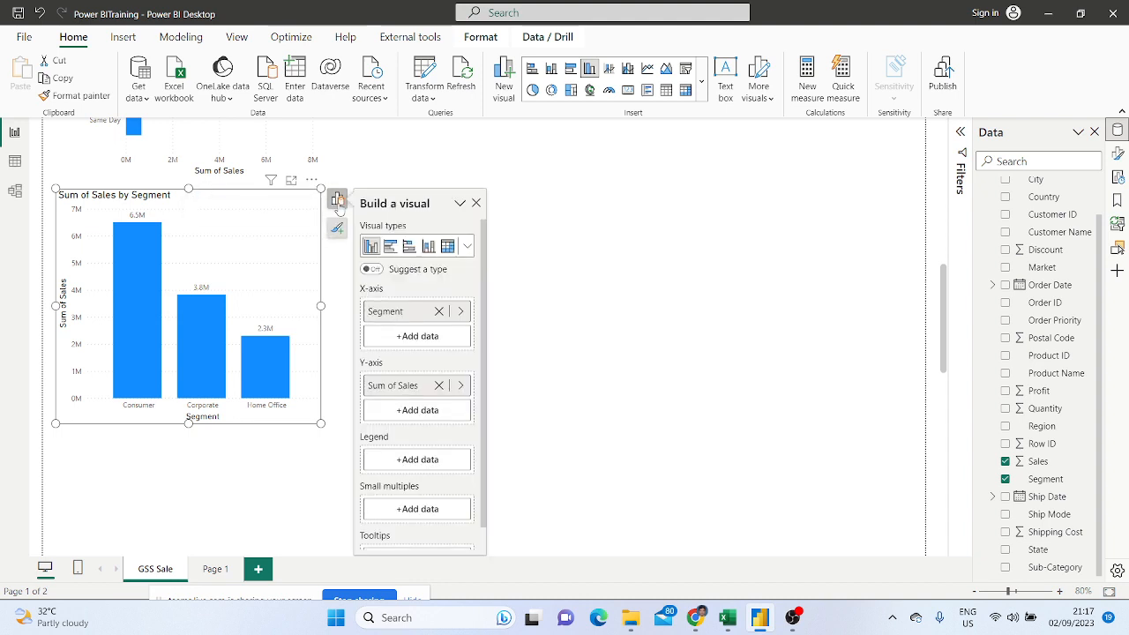
left_click(409, 462)
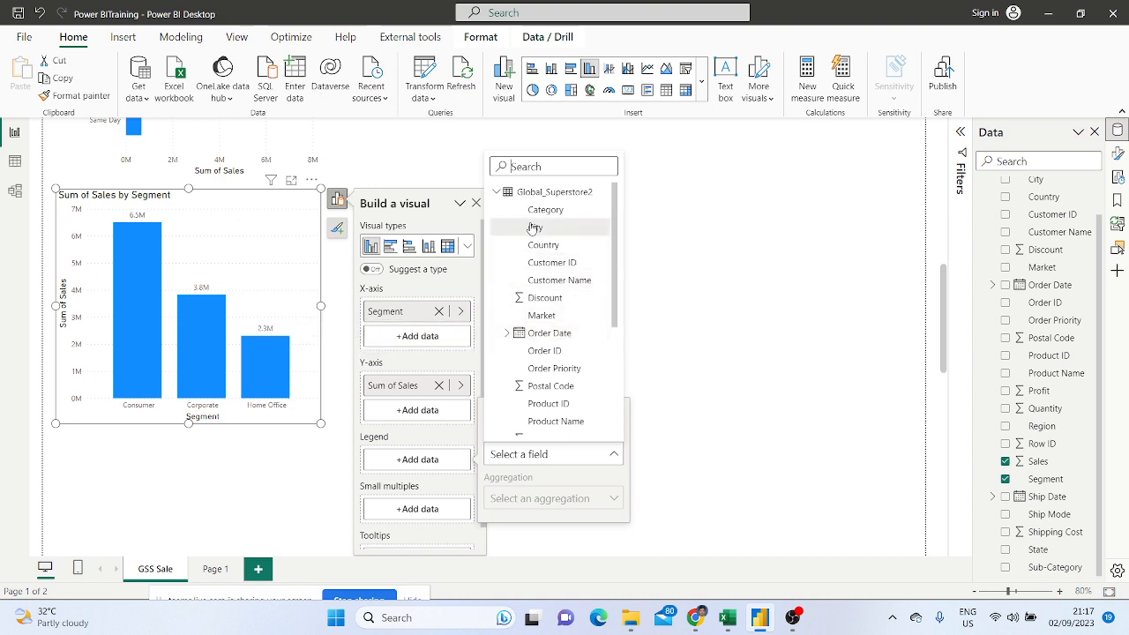
scroll(543, 353, "down", 3)
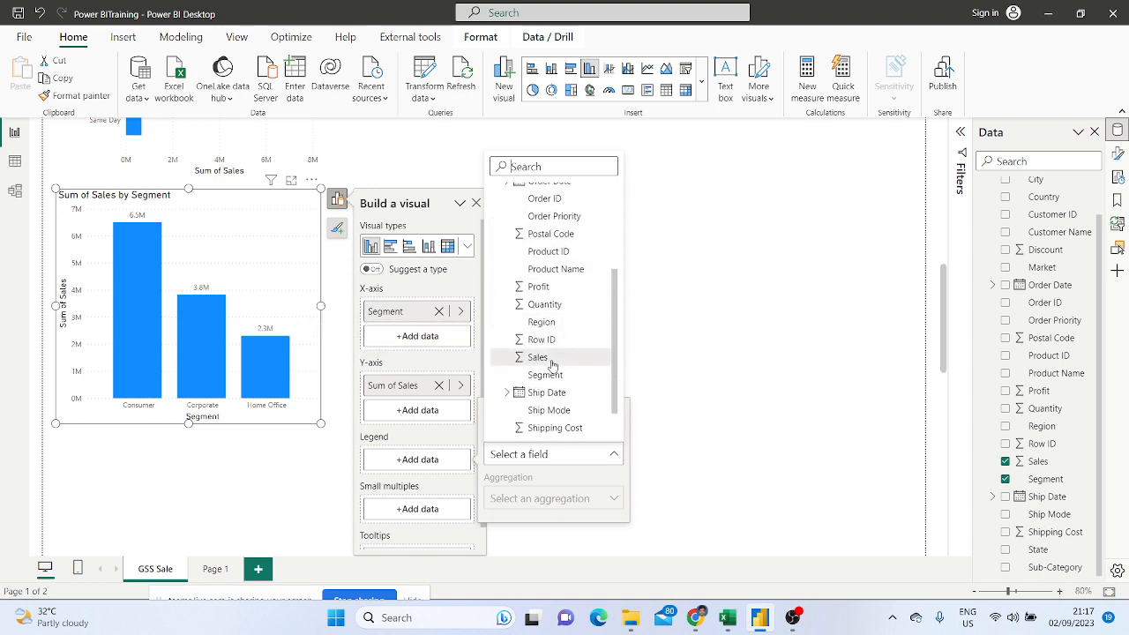
scroll(553, 364, "down", 2)
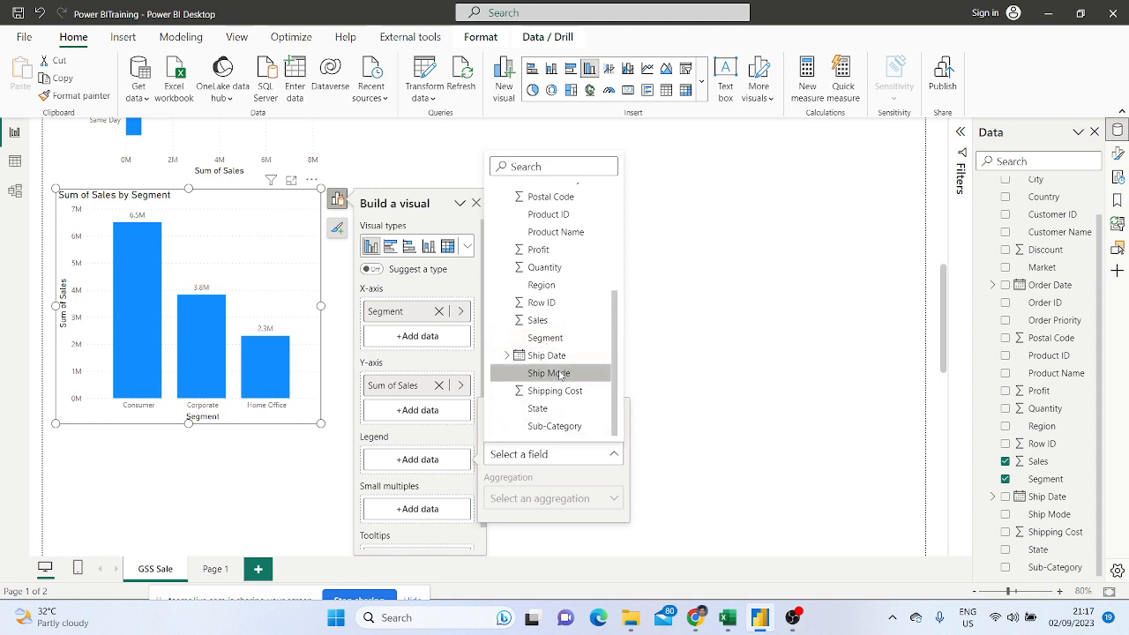
left_click(561, 373)
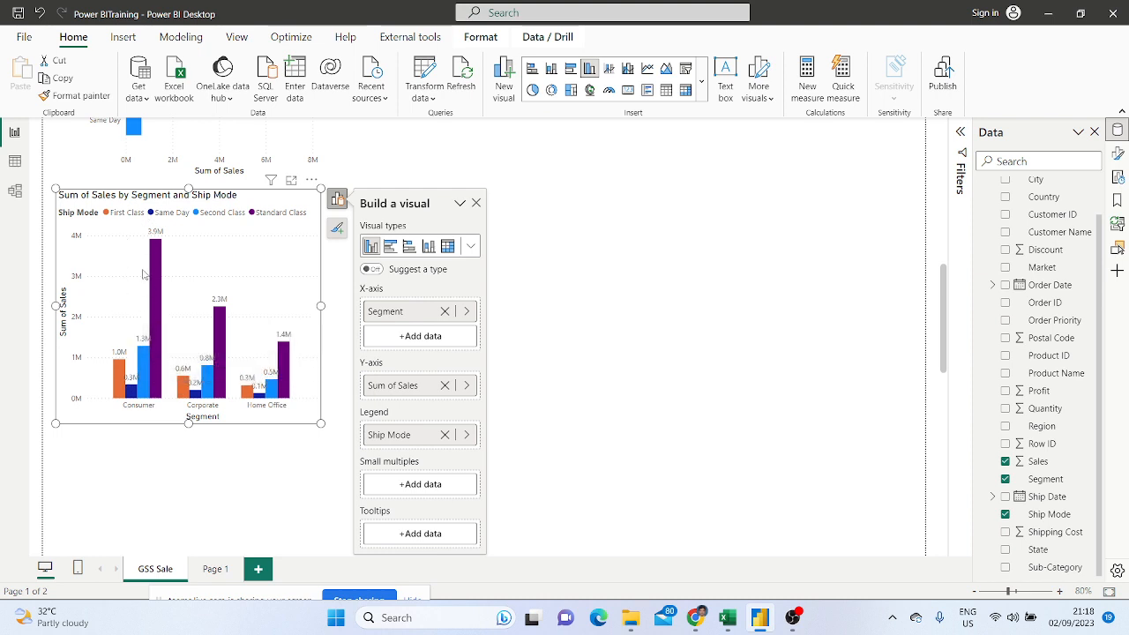
Try the segment chart as stacked columns and switch it back to clustered columns
left_click(429, 247)
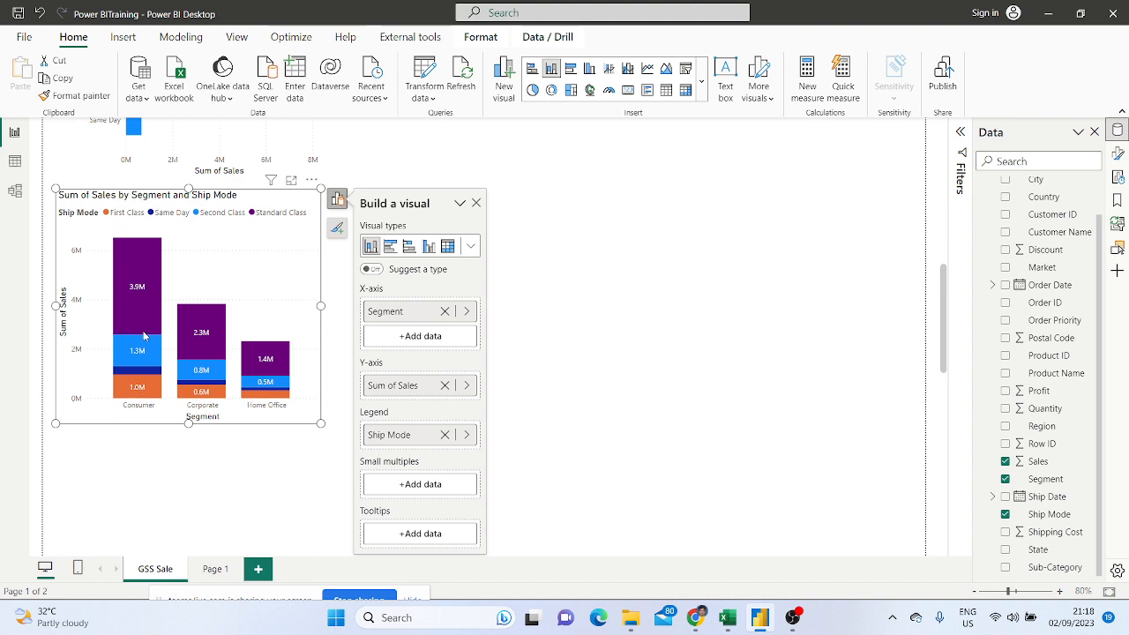
left_click(429, 247)
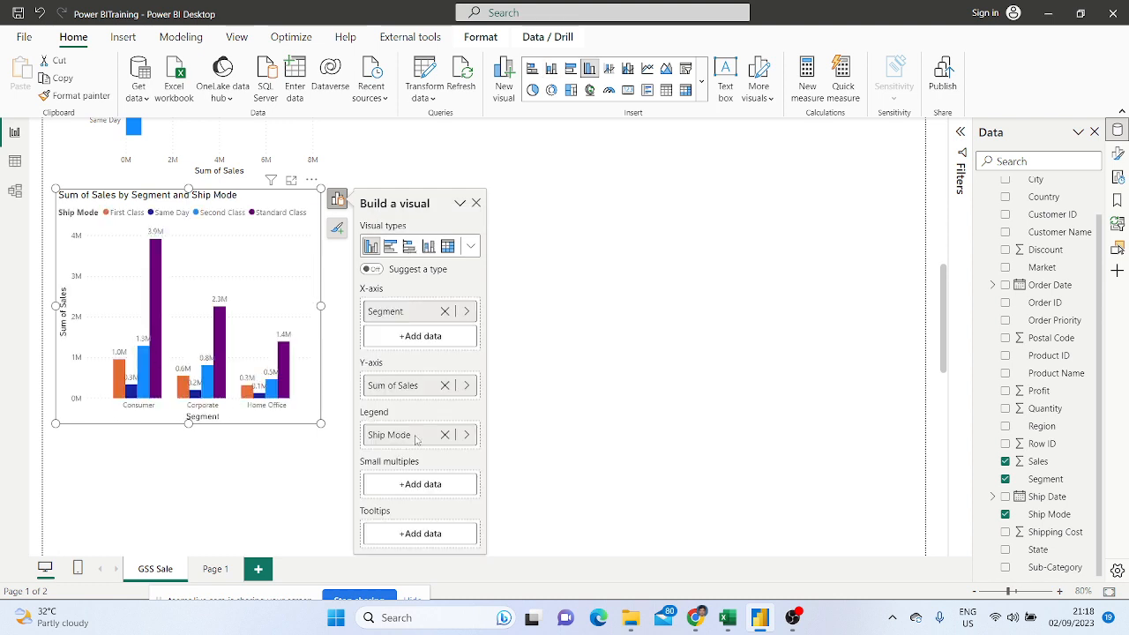
Split the segment chart into small multiples by Category and enlarge it to about 1193 wide by 538 high
left_click(415, 487)
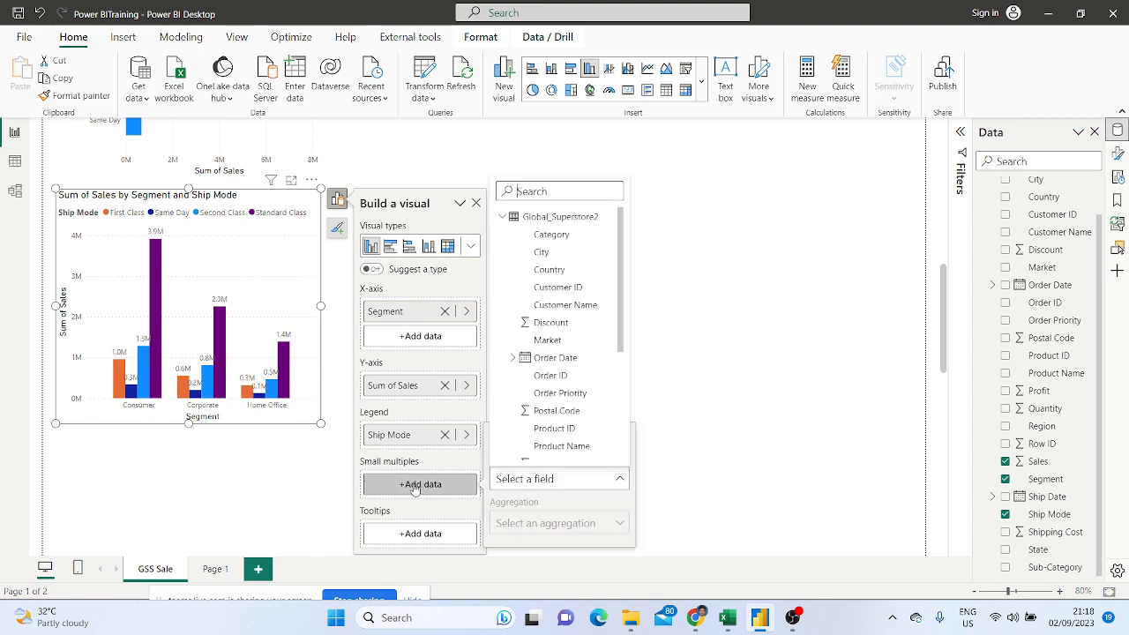
left_click(552, 234)
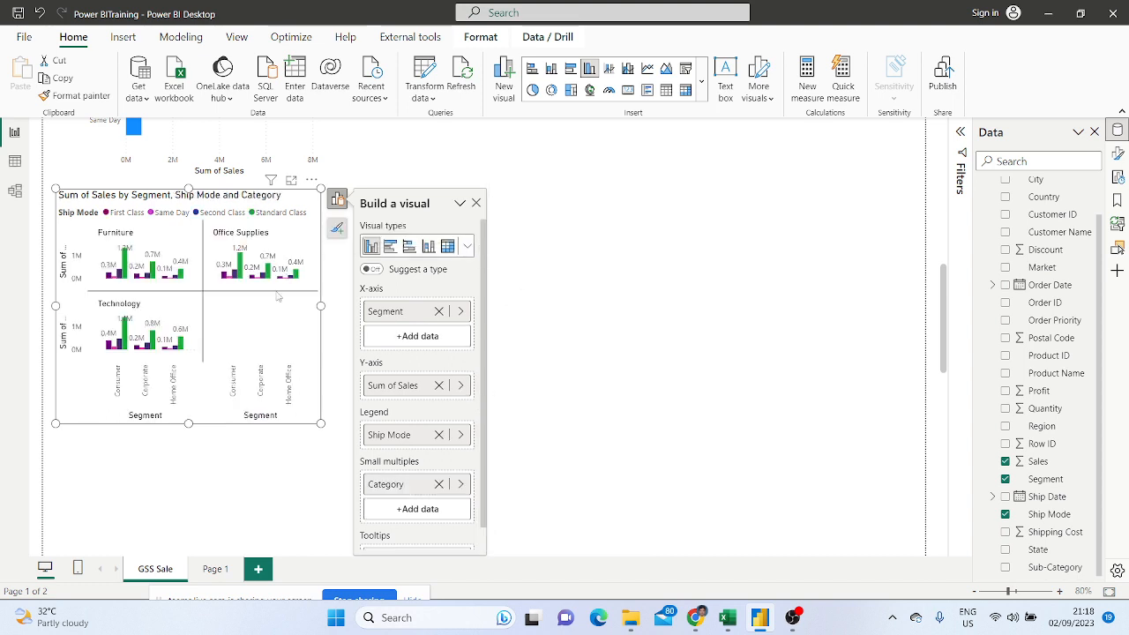
left_click_drag(384, 313, 629, 309)
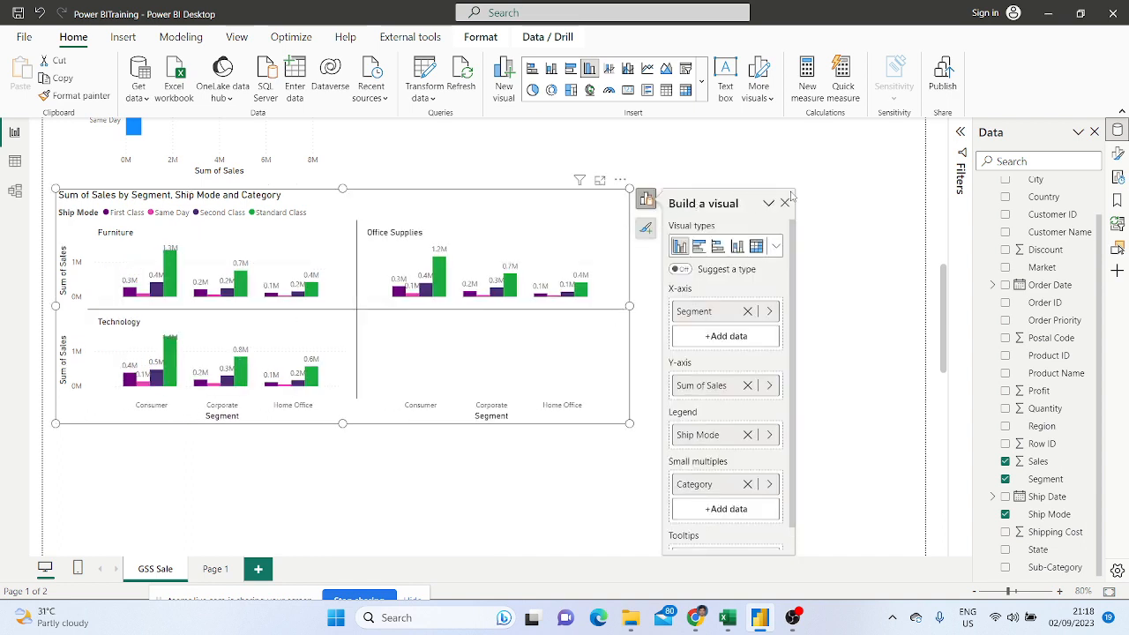
left_click(785, 203)
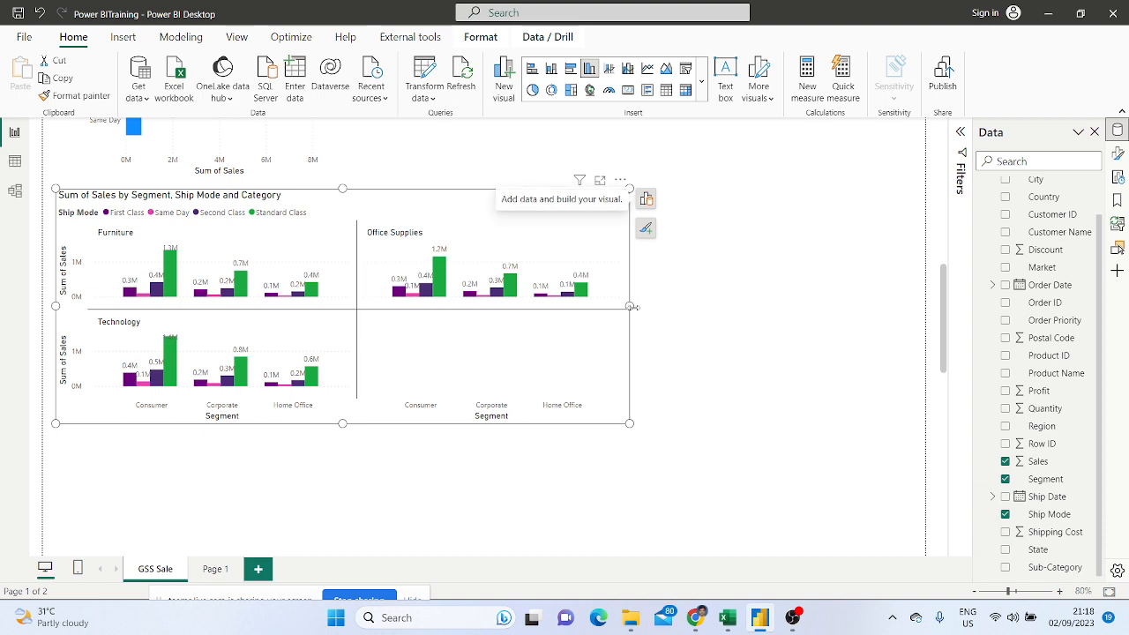
left_click_drag(630, 307, 759, 300)
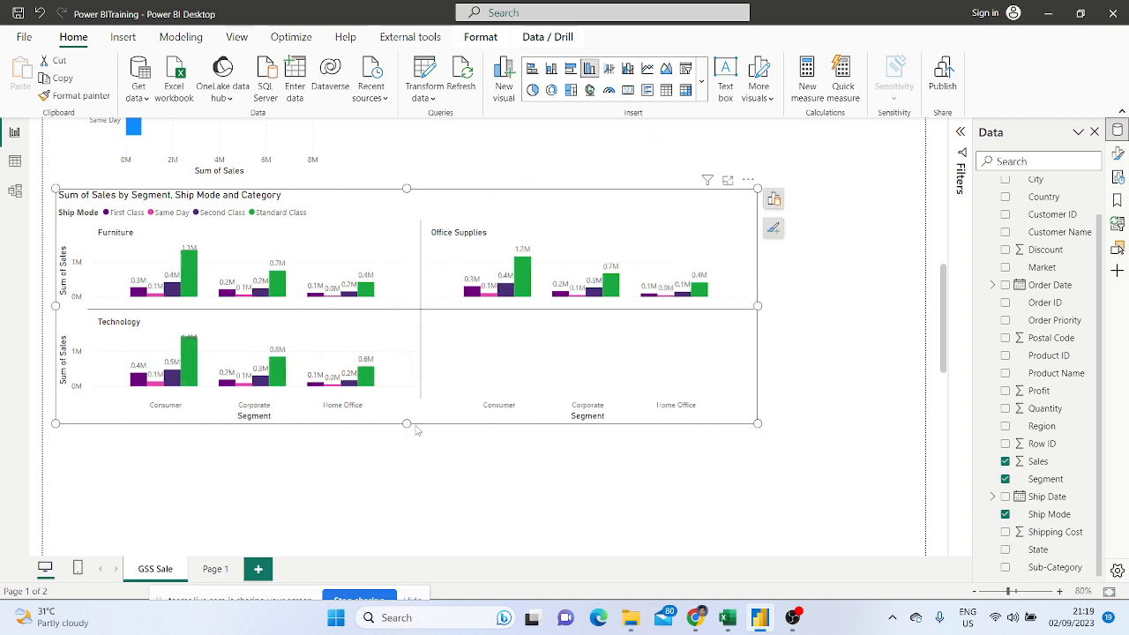
left_click_drag(407, 424, 405, 508)
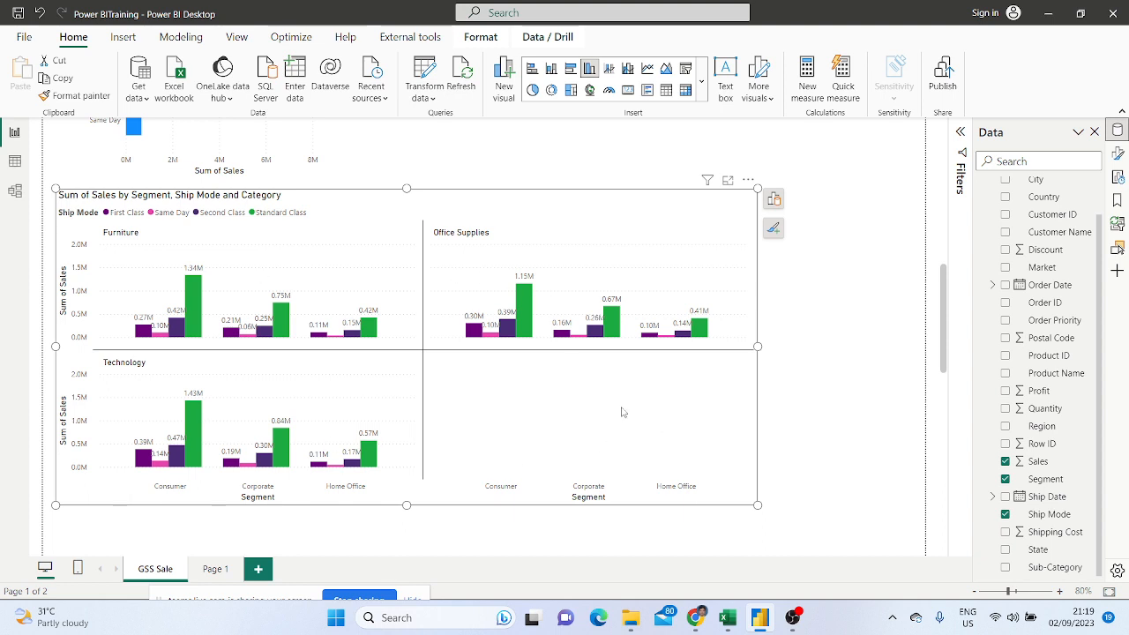
Set the segment chart's small multiples layout to 1 row and 3 columns
left_click(774, 199)
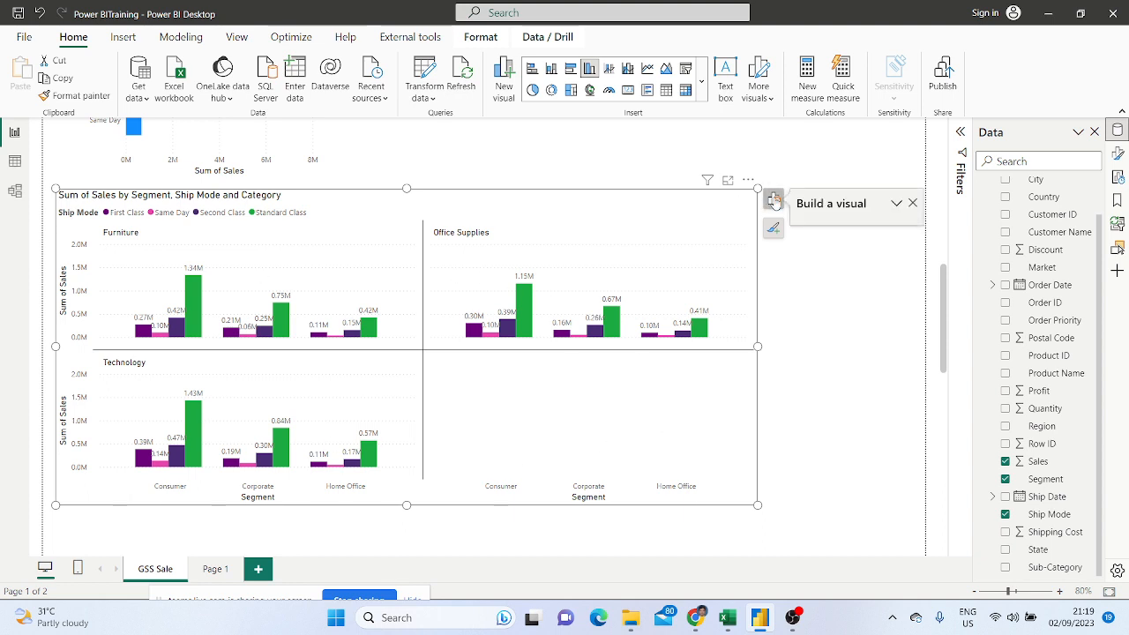
left_click(773, 228)
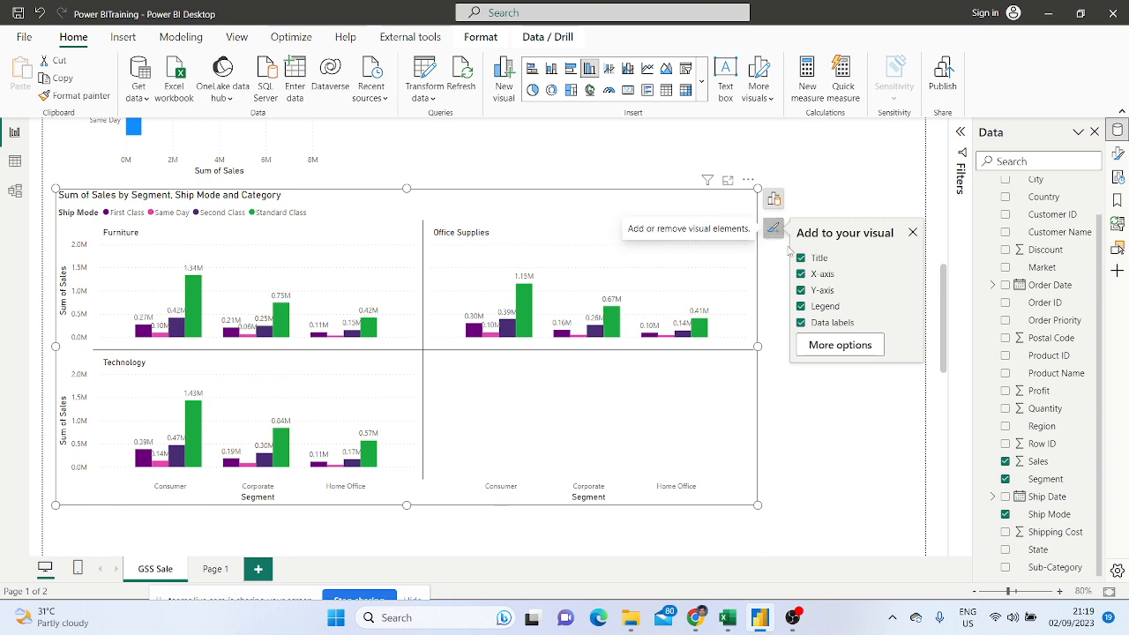
left_click(842, 352)
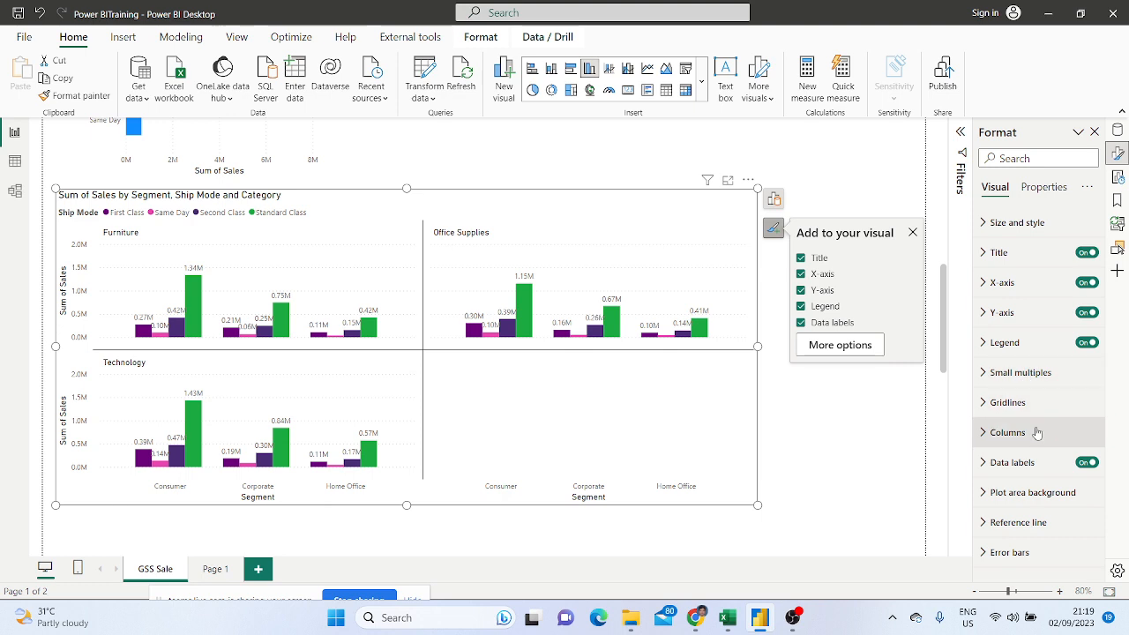
left_click(1023, 226)
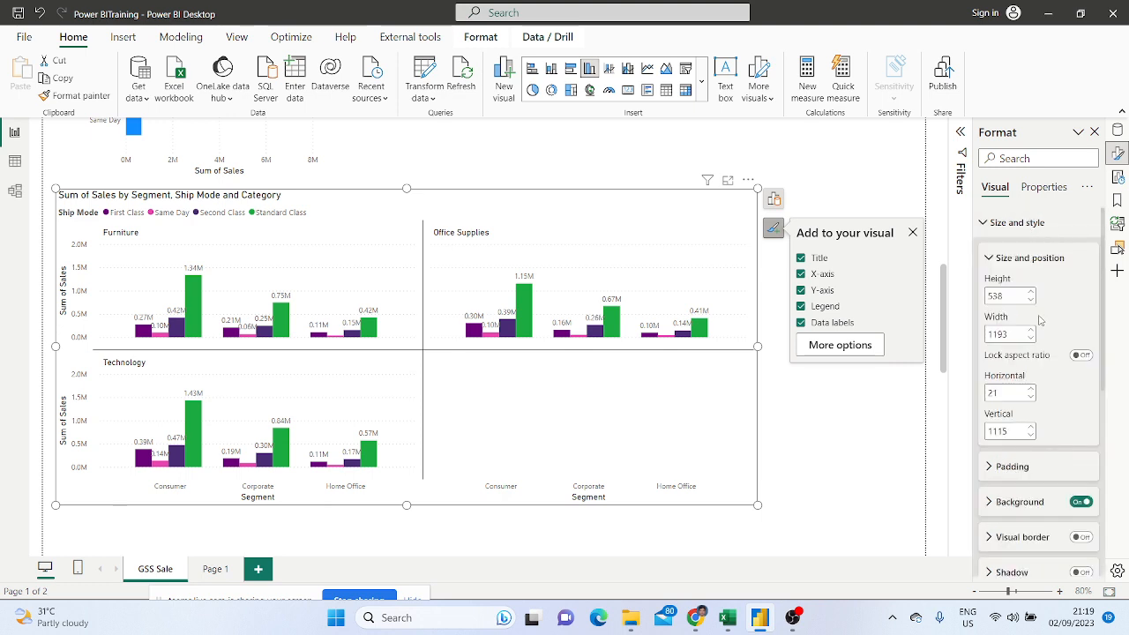
scroll(1023, 300, "down", 4)
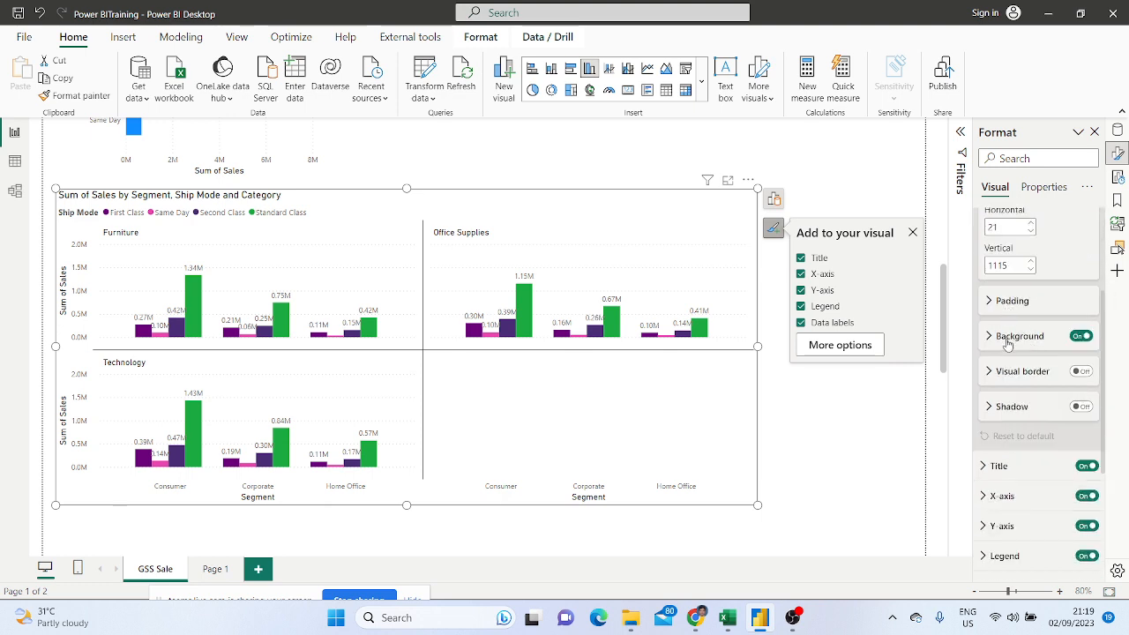
scroll(1012, 414, "down", 4)
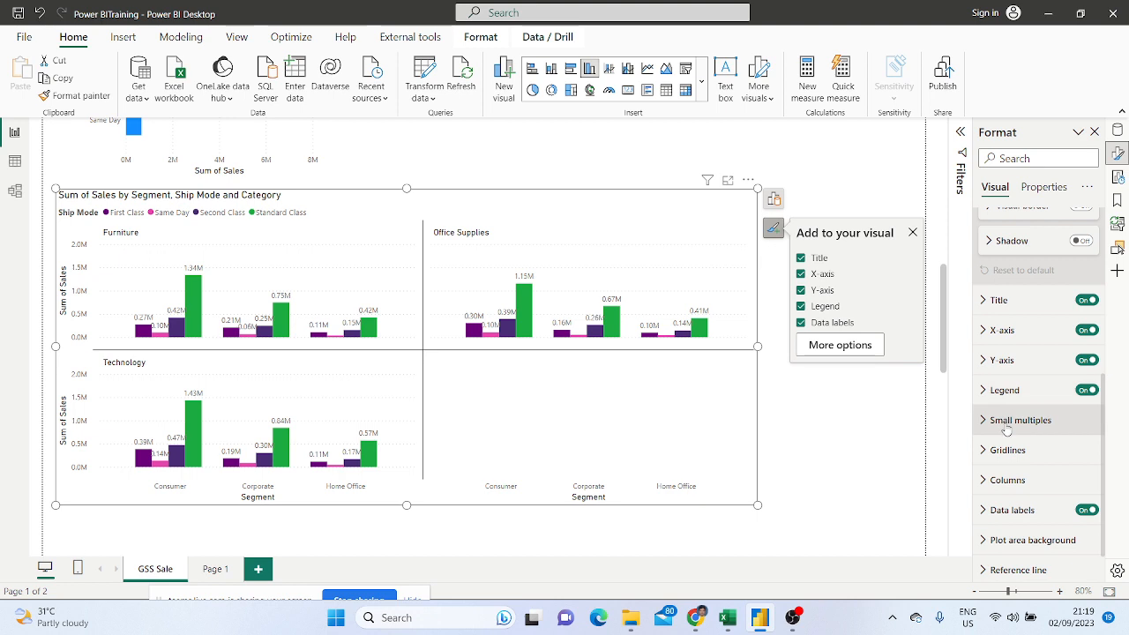
scroll(1007, 430, "down", 1)
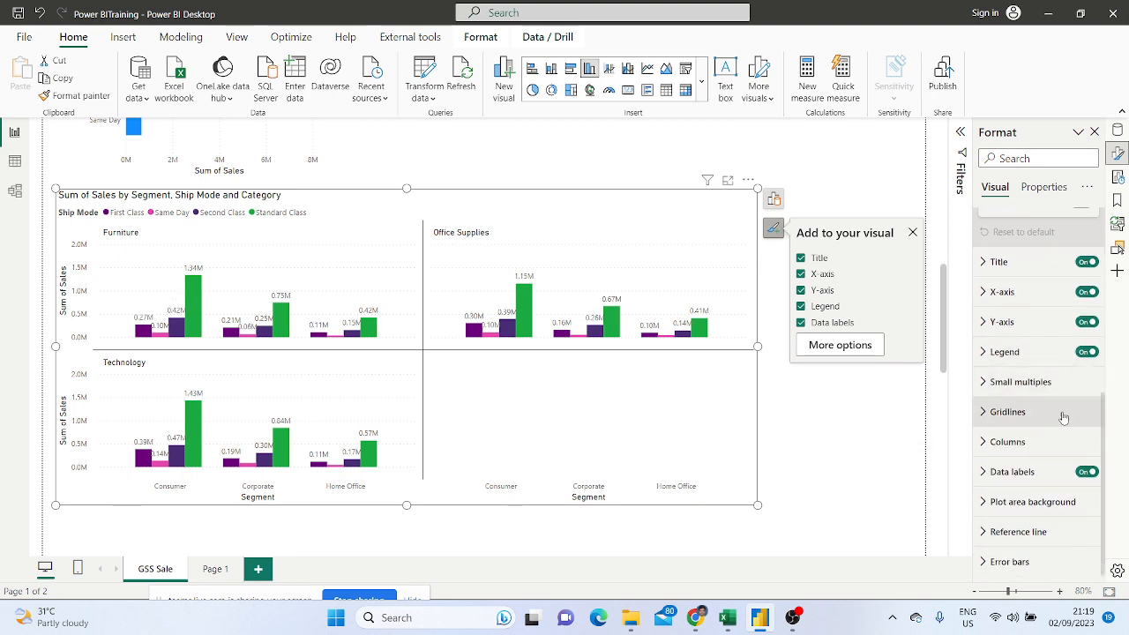
left_click(1021, 385)
scroll(1022, 390, "down", 3)
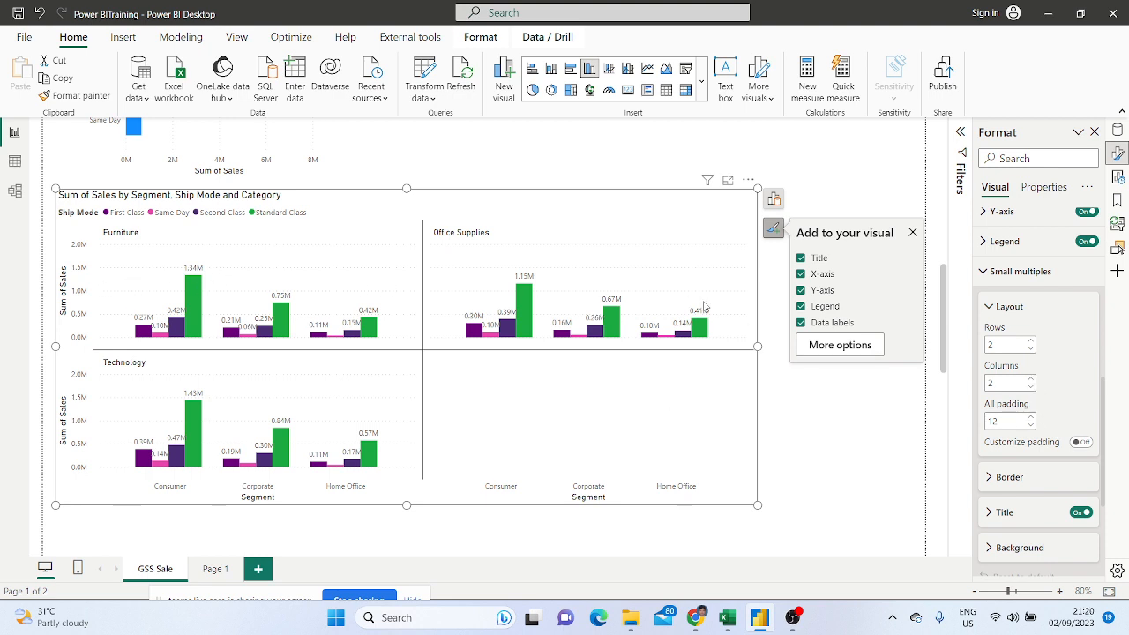
left_click(1031, 350)
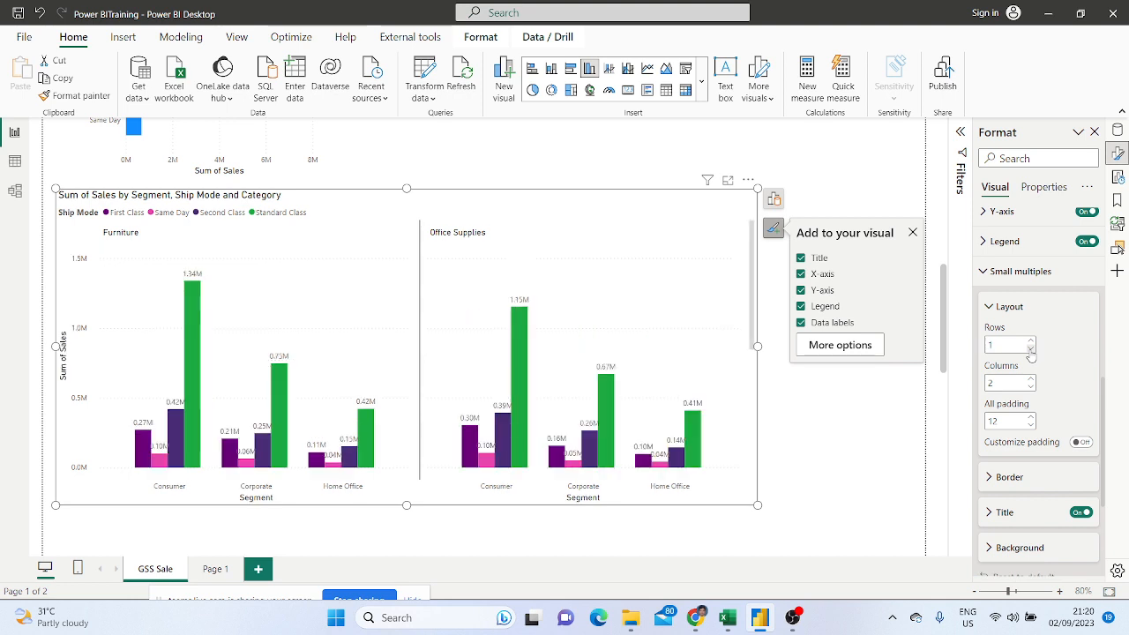
scroll(618, 348, "down", 3)
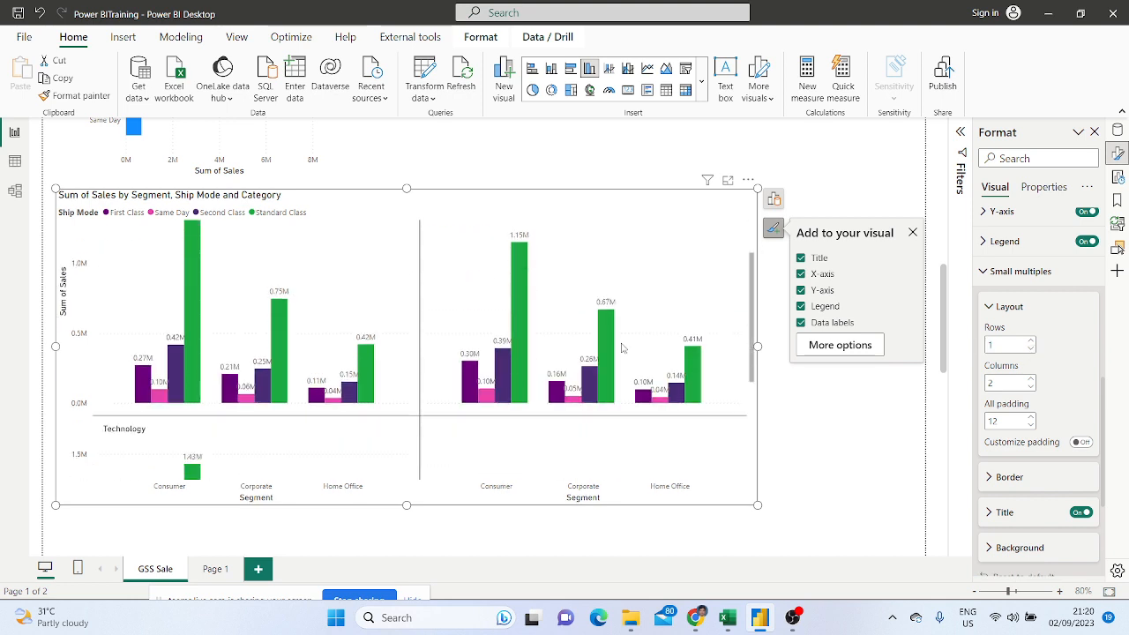
scroll(206, 386, "up", 3)
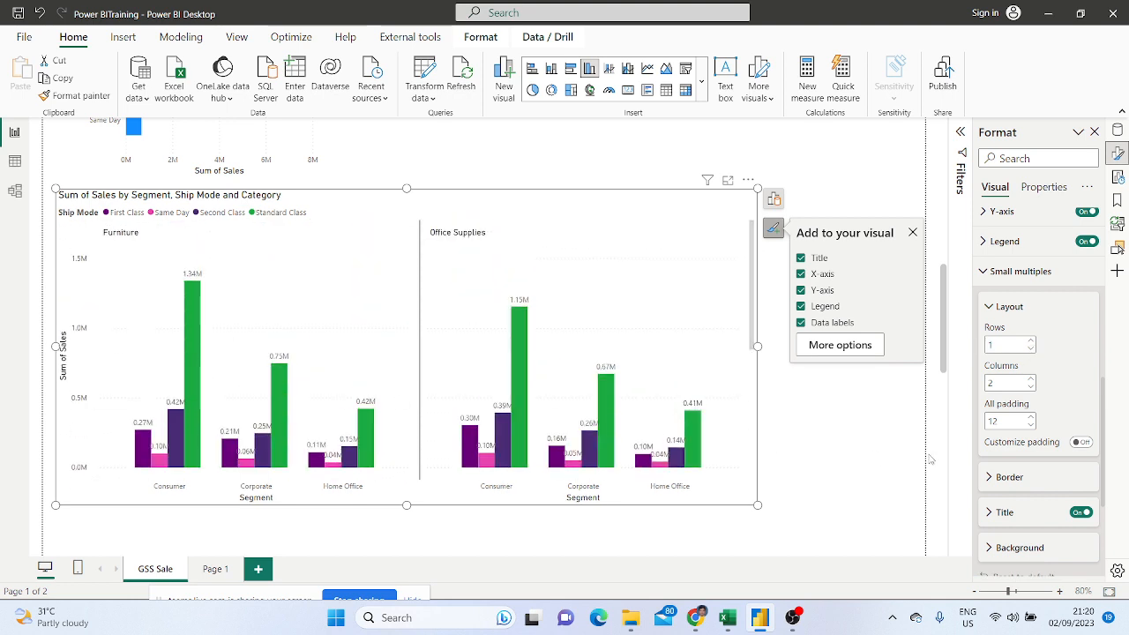
left_click(1031, 379)
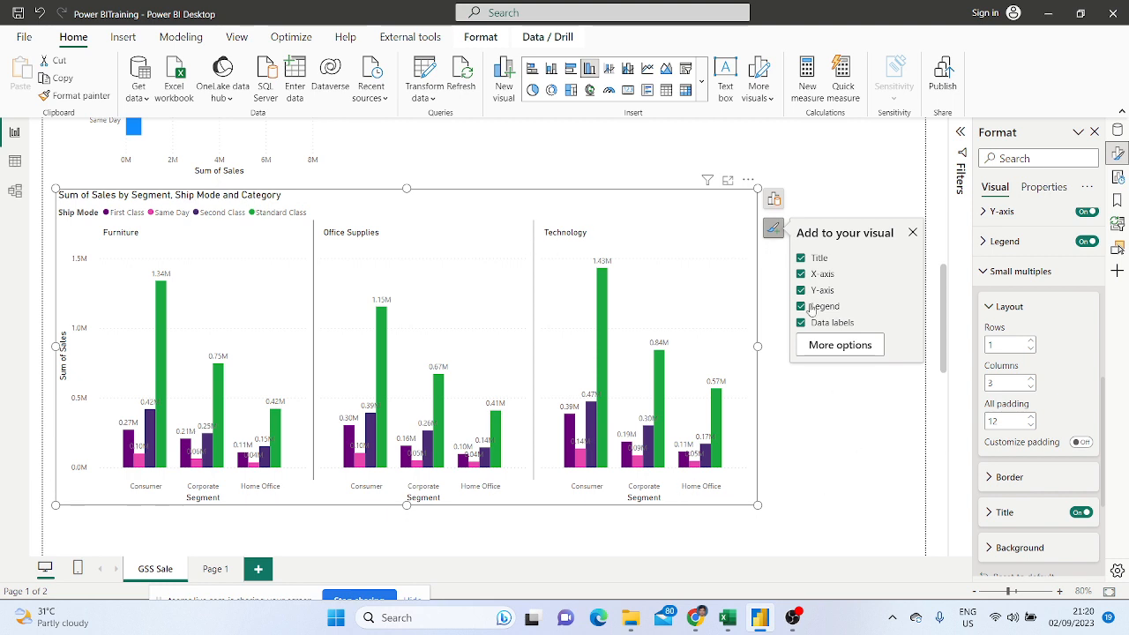
left_click(782, 199)
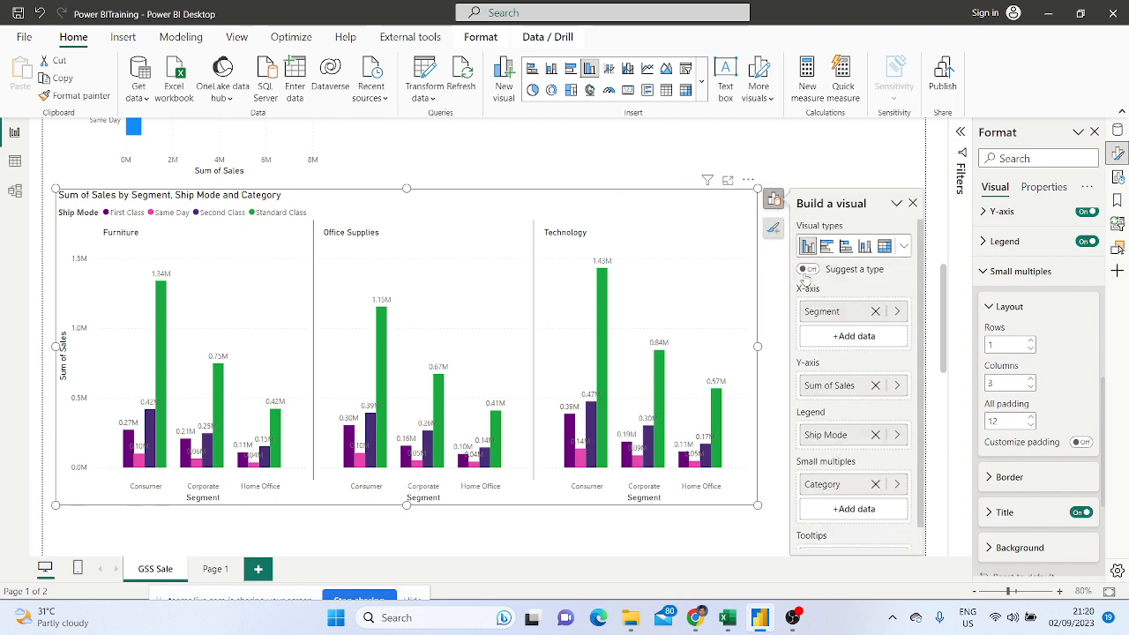
scroll(826, 438, "down", 1)
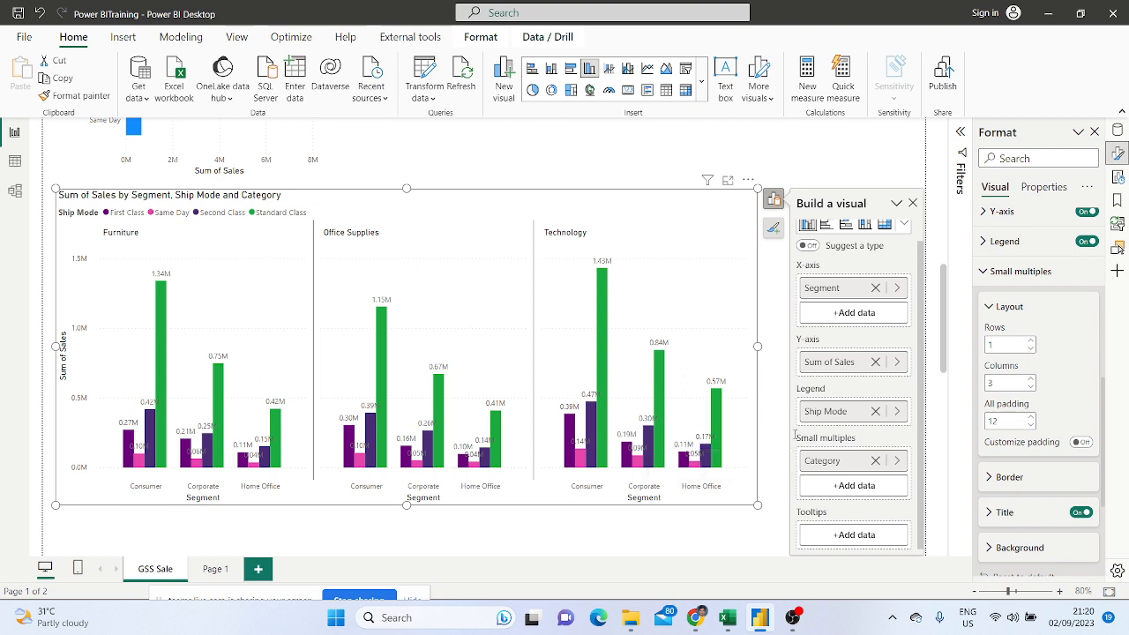
Insert a line chart below the segment small multiples chart, resized to about 1017 wide by 415 high with a gap above it
left_click(508, 521)
scroll(497, 514, "down", 5)
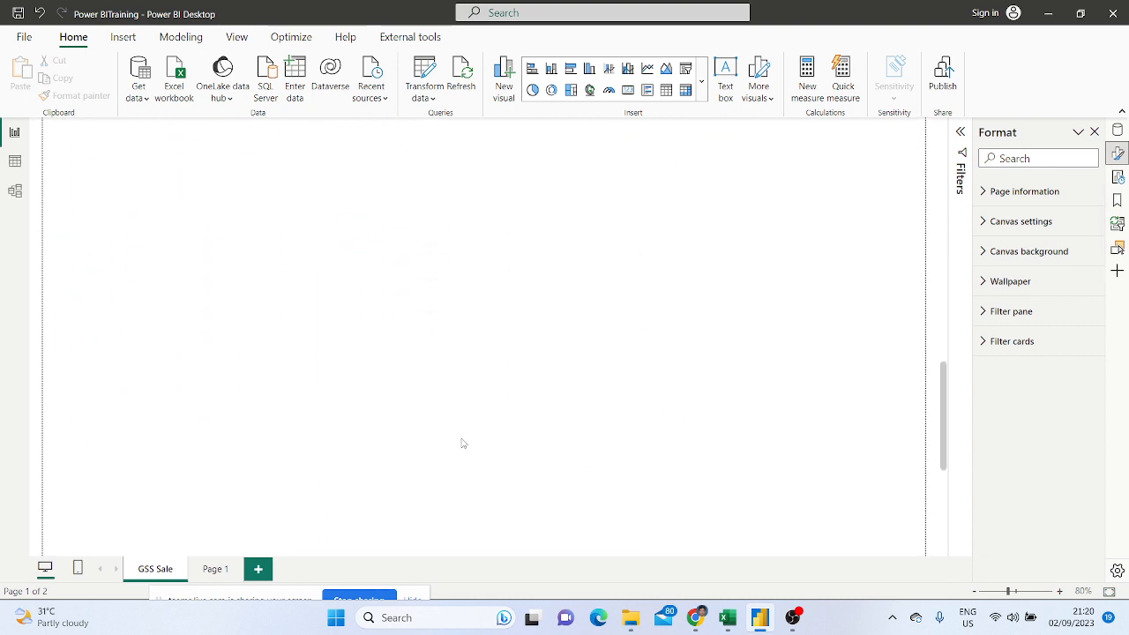
scroll(460, 432, "up", 3)
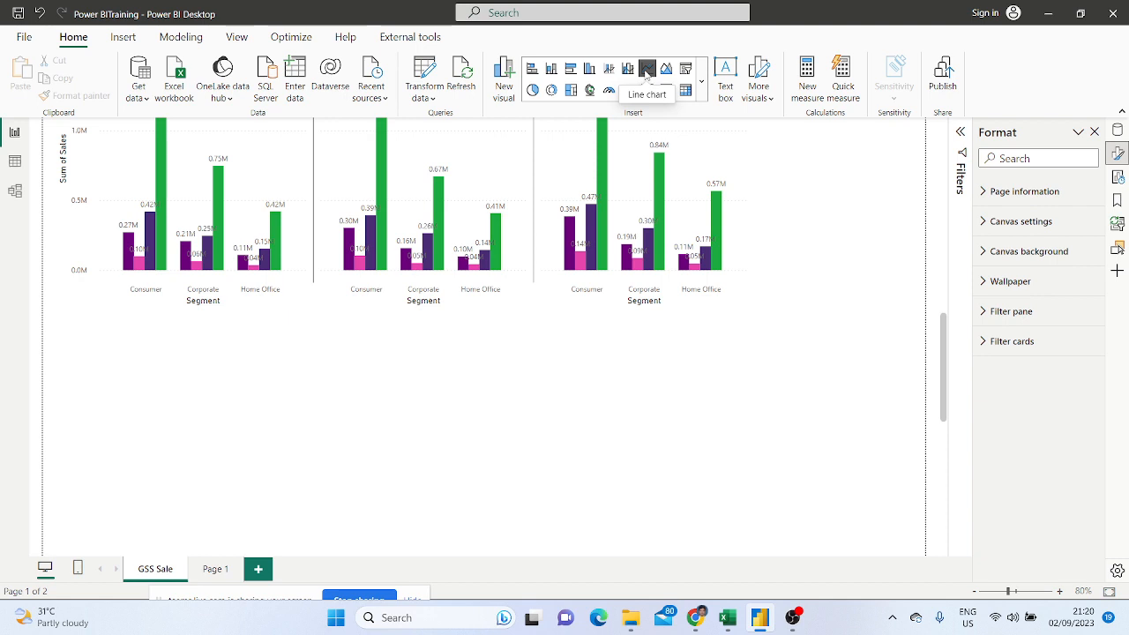
left_click(647, 71)
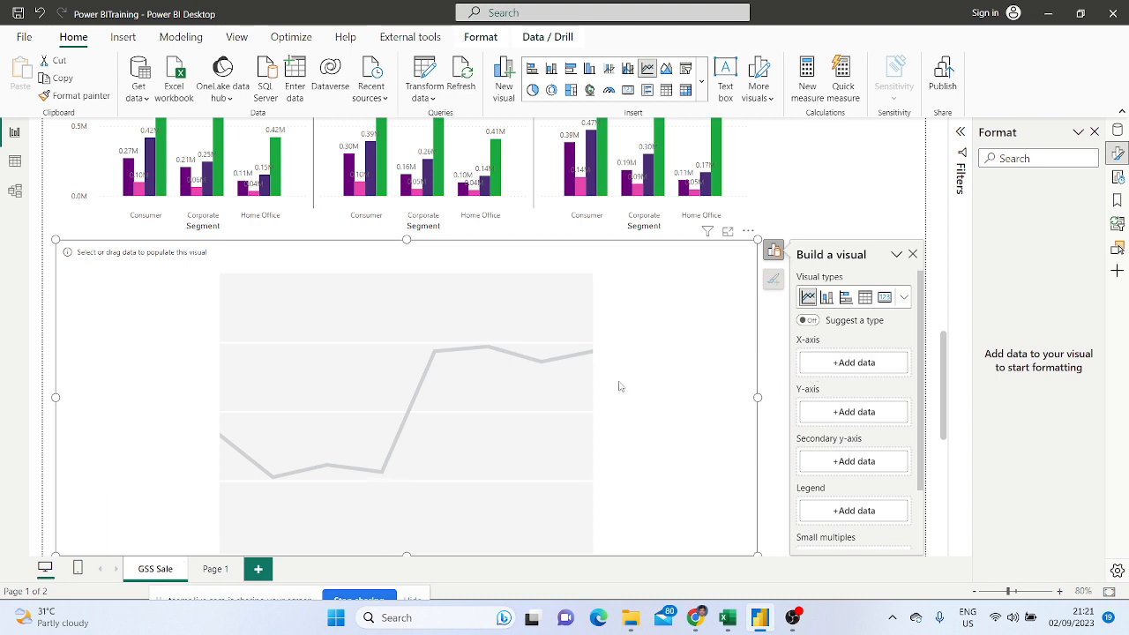
left_click_drag(758, 239, 655, 312)
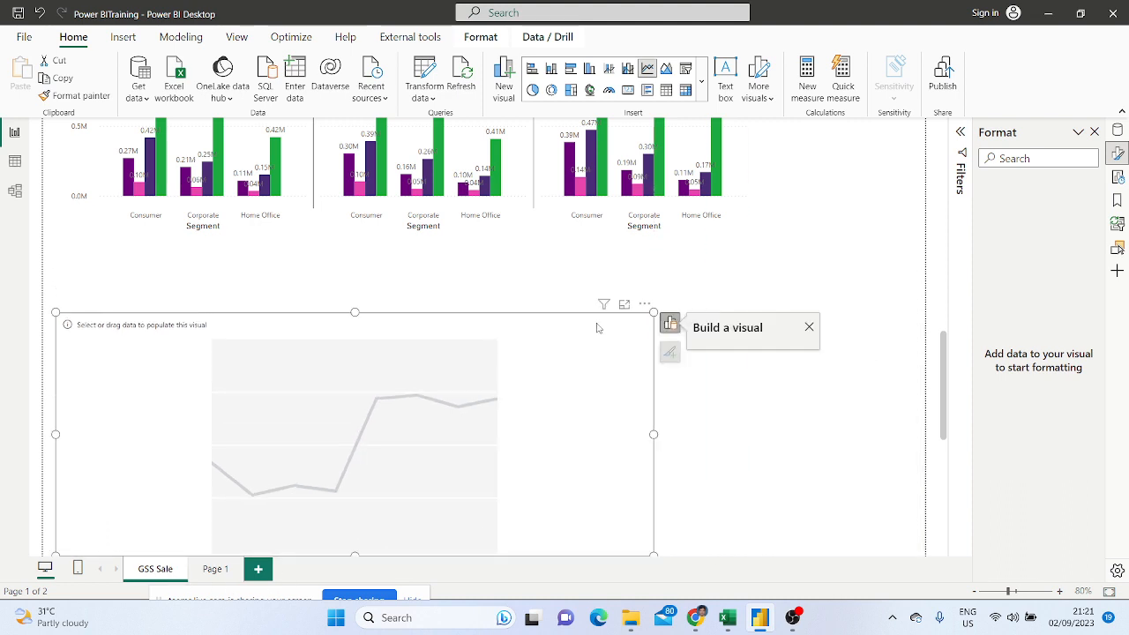
left_click_drag(567, 334, 588, 296)
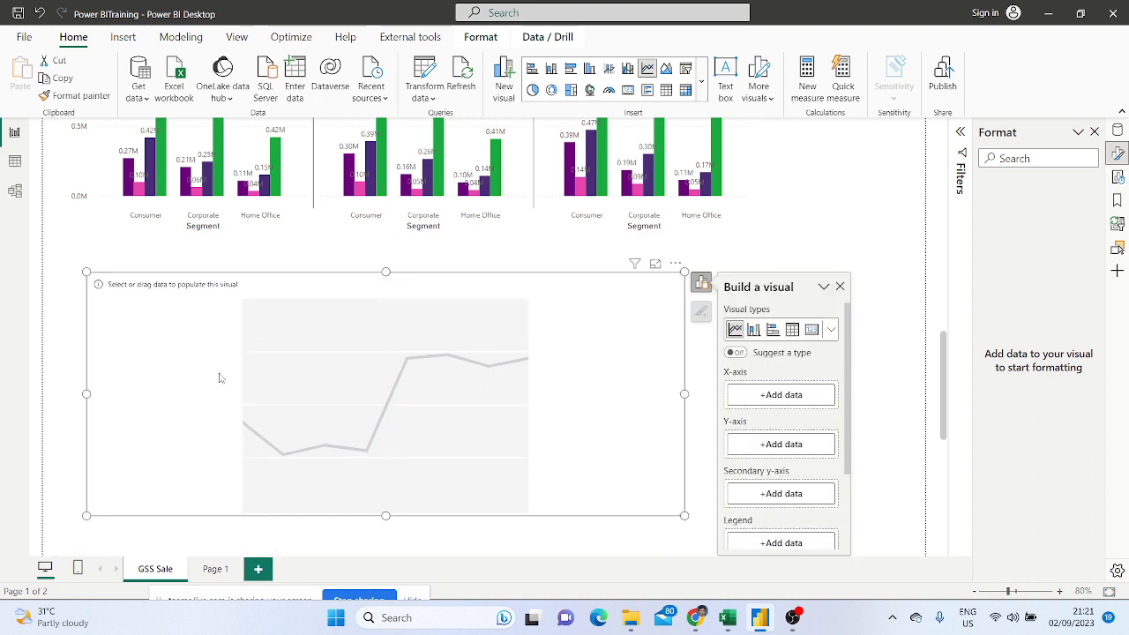
Add the Order Date hierarchy to the X-axis of the empty line chart
left_click(796, 399)
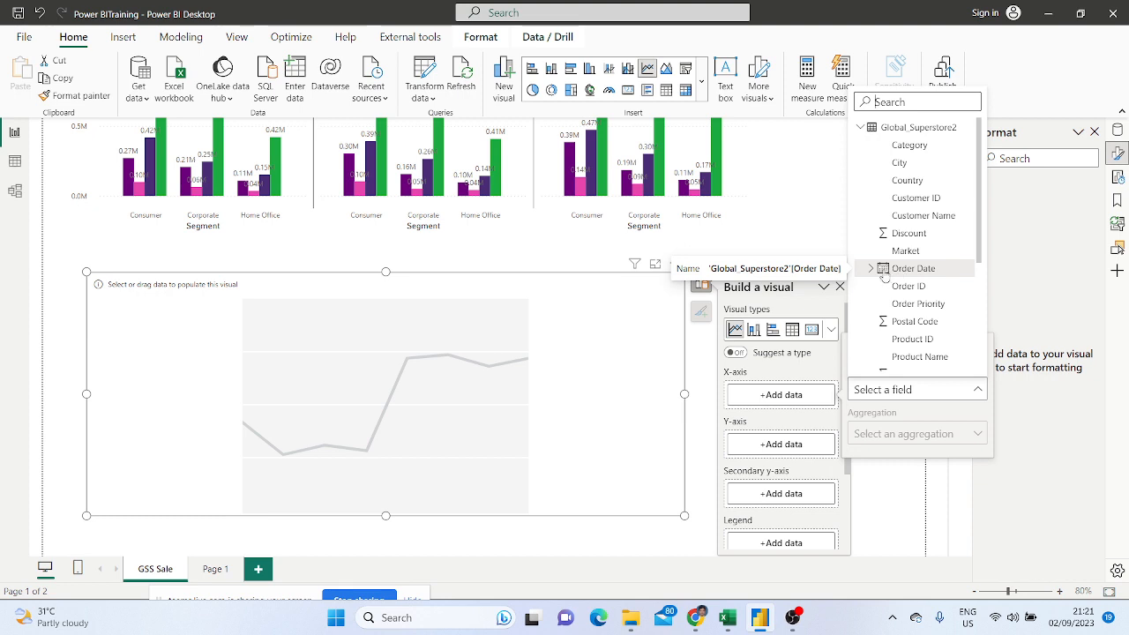
left_click(923, 274)
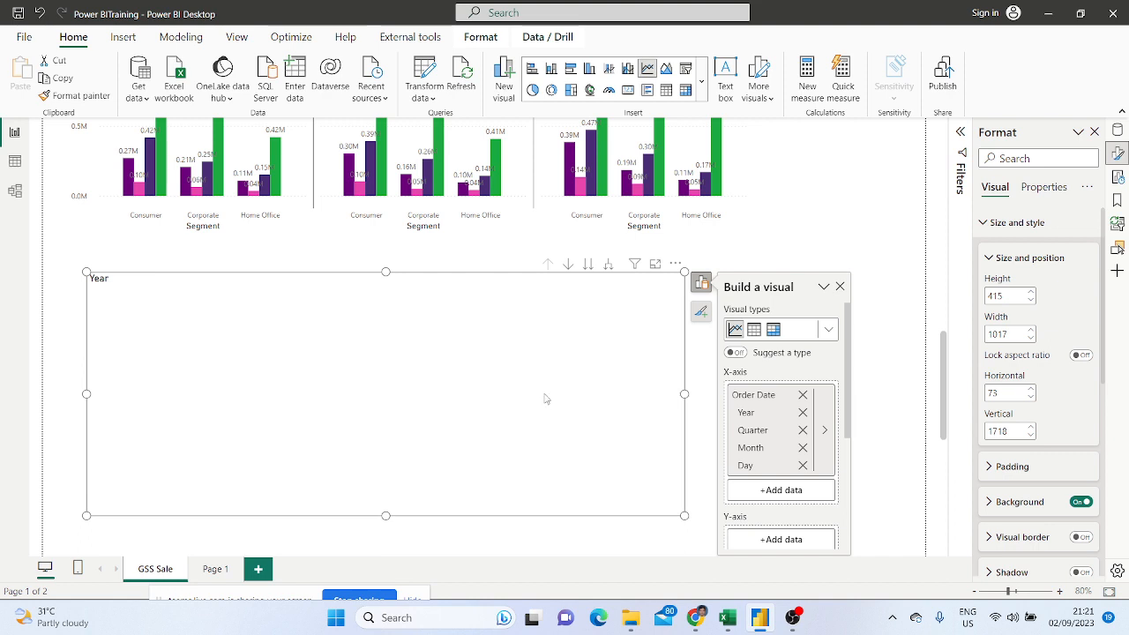
scroll(766, 406, "down", 3)
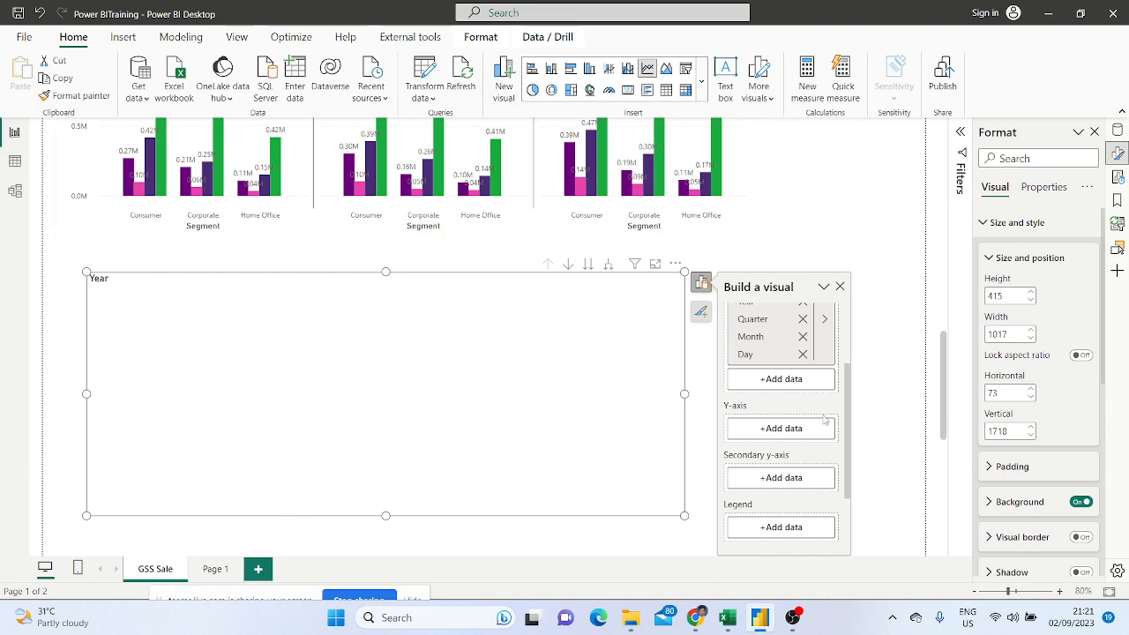
Add Sales to the line chart's Y-axis and turn on its data labels
left_click(788, 430)
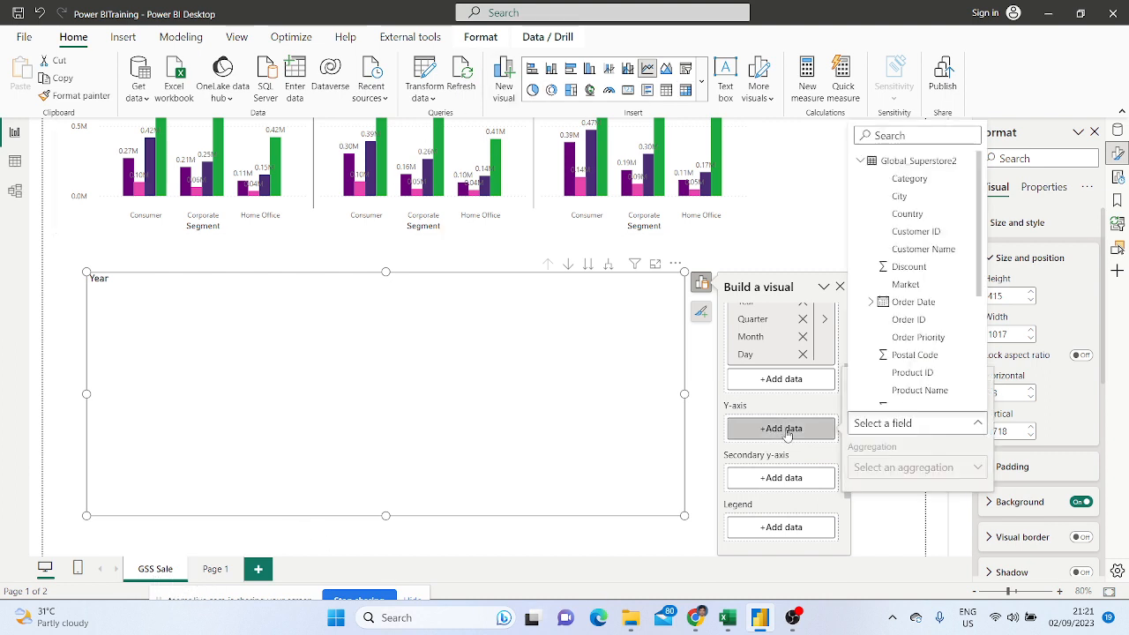
scroll(916, 317, "down", 5)
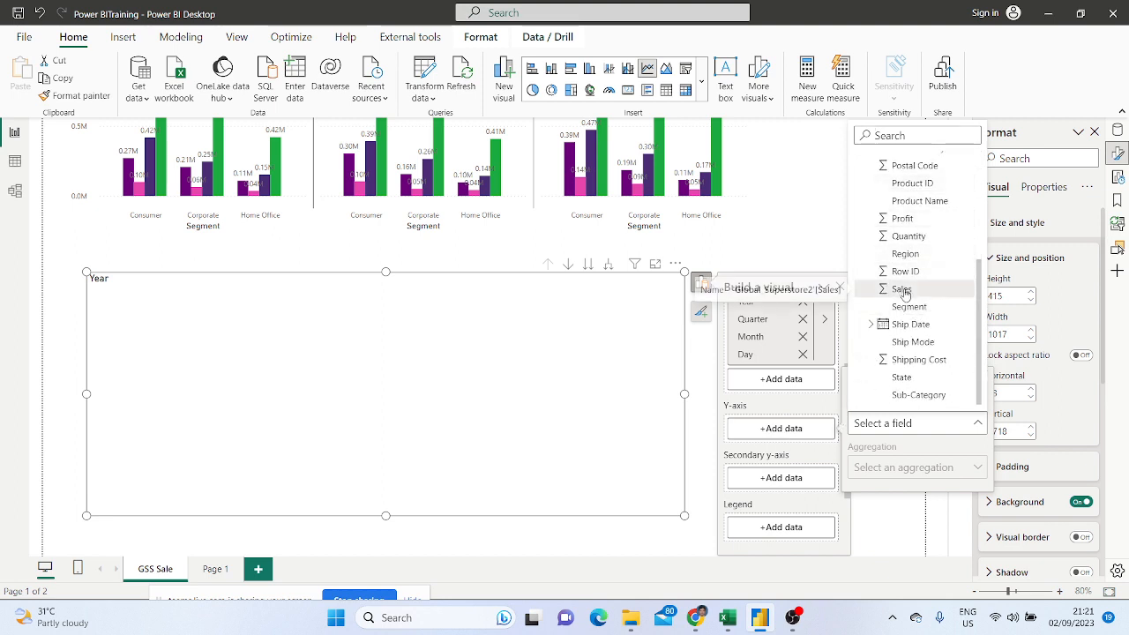
left_click(902, 292)
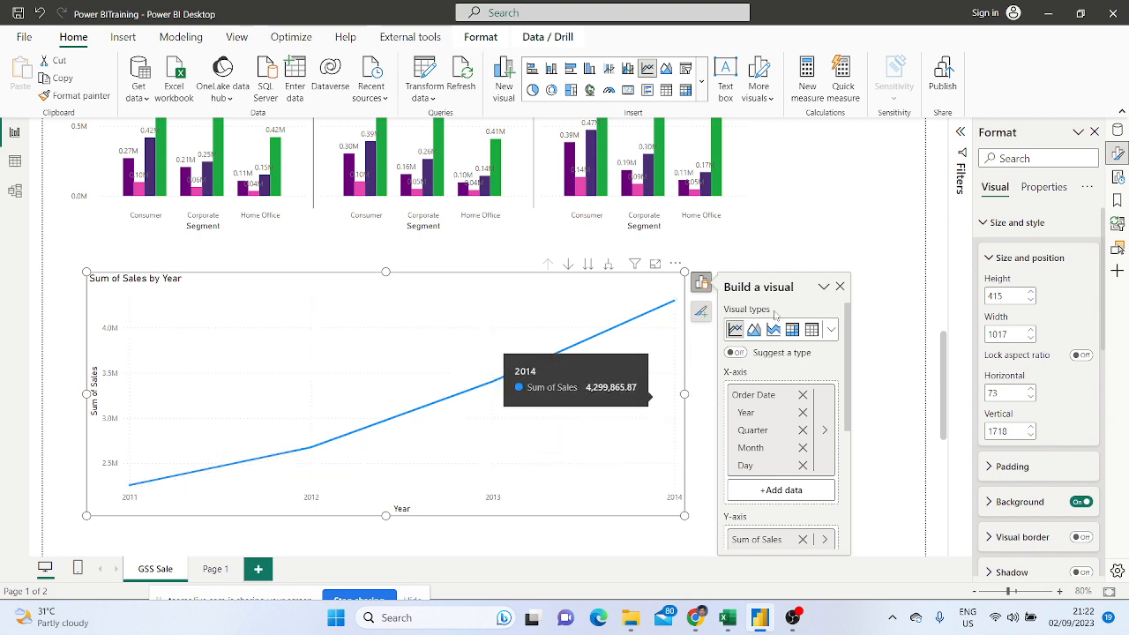
left_click(701, 314)
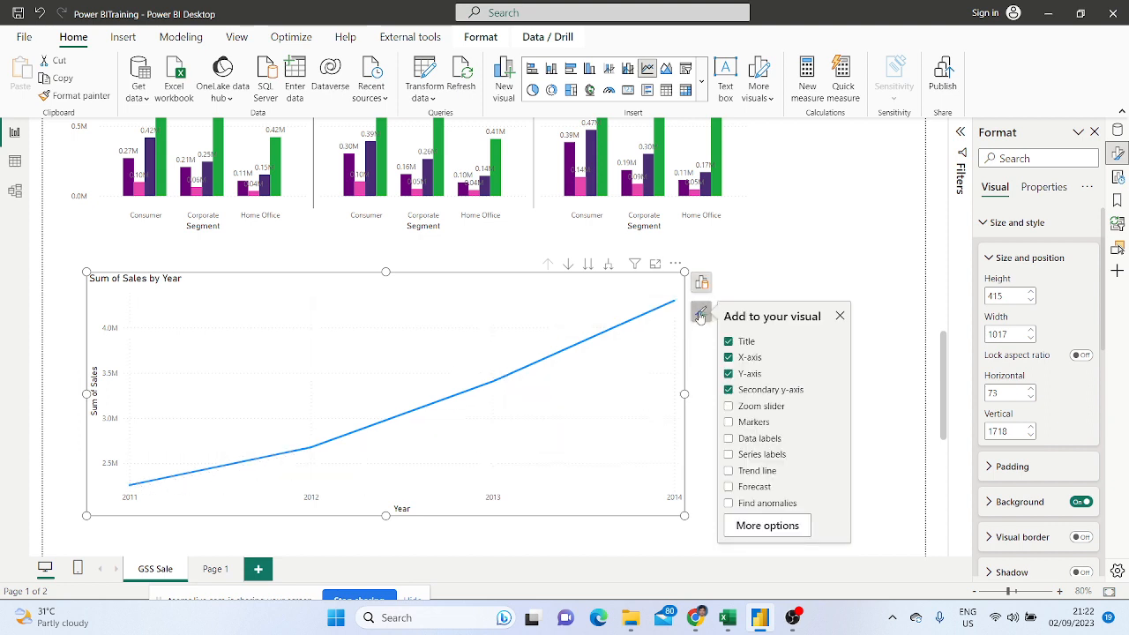
left_click(729, 438)
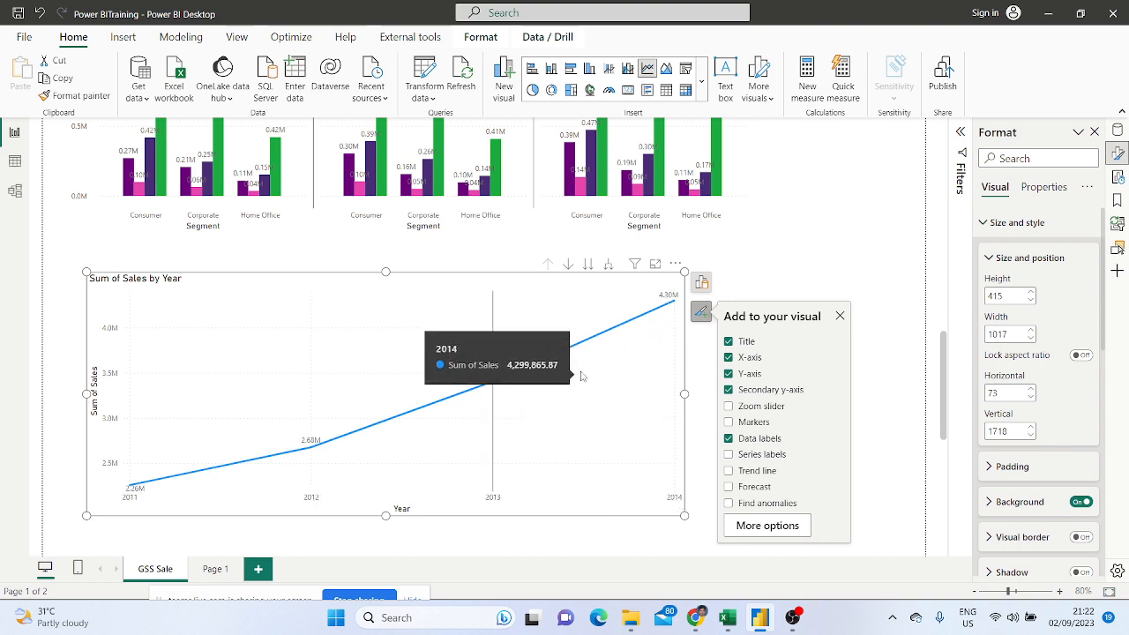
Take the line chart down the Order Date hierarchy through Quarter and Month to the Day level
left_click(588, 267)
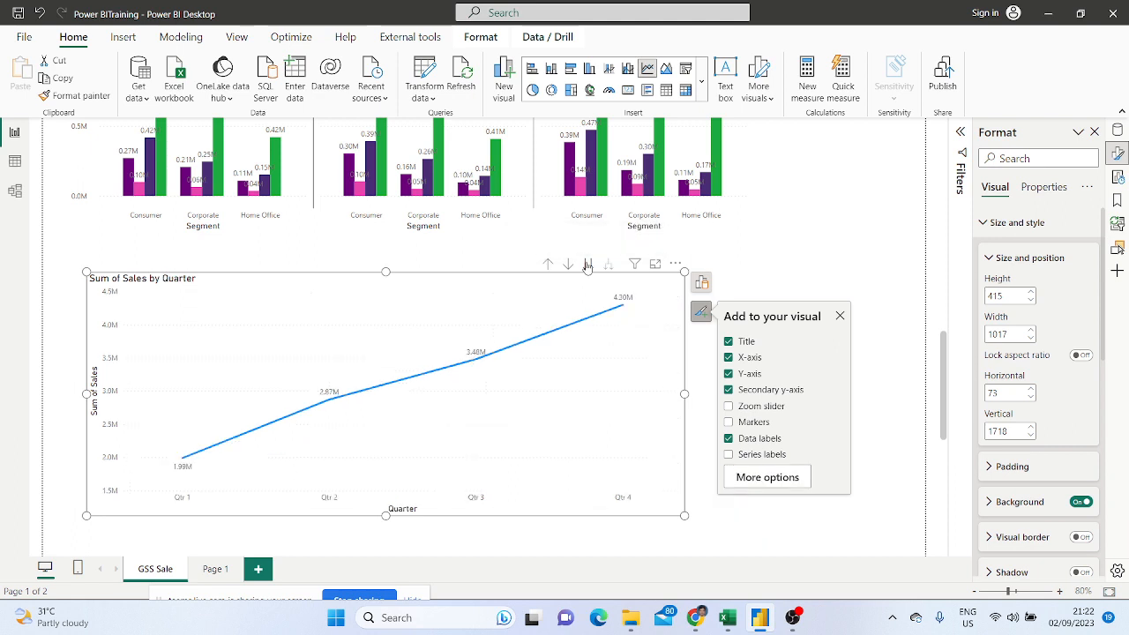
left_click(702, 282)
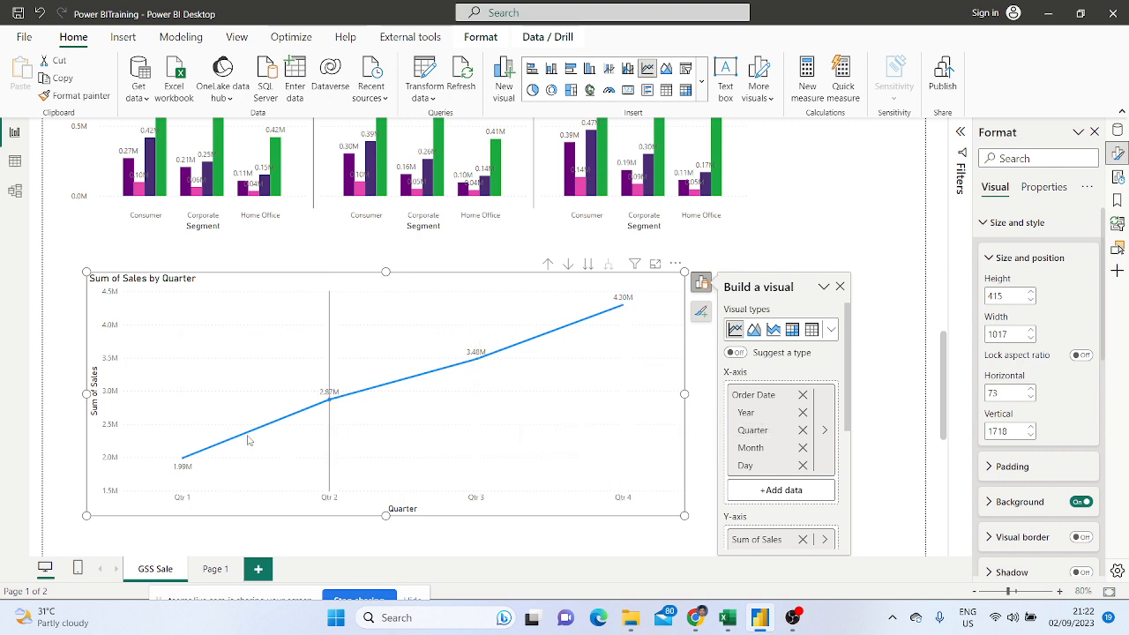
left_click(588, 265)
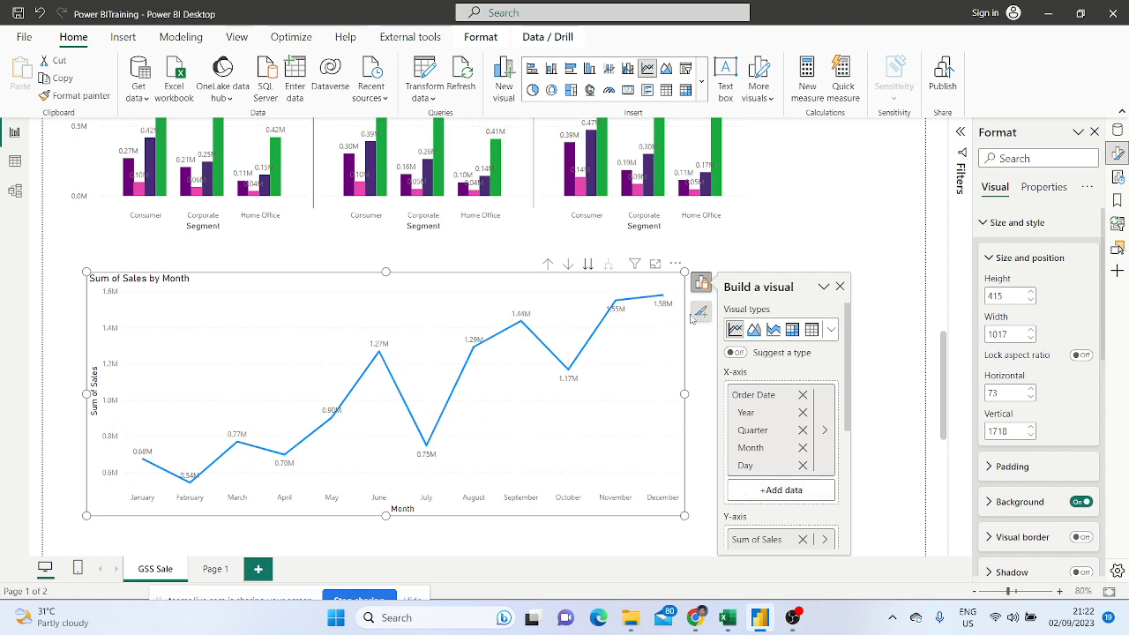
left_click(590, 265)
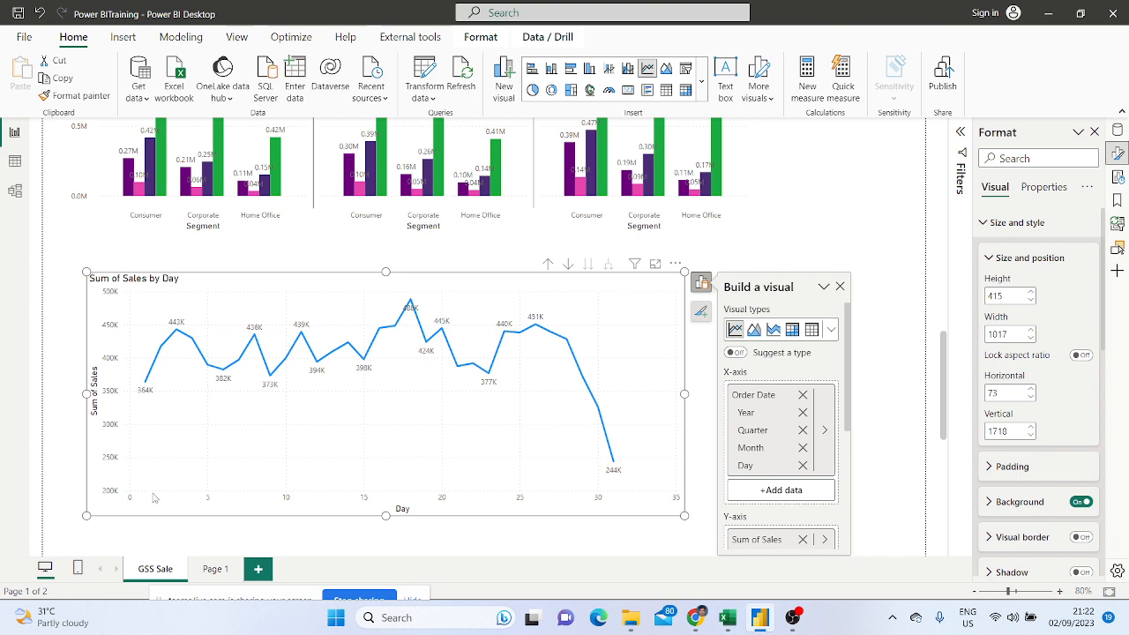
mouse_move(615, 494)
left_click(765, 431)
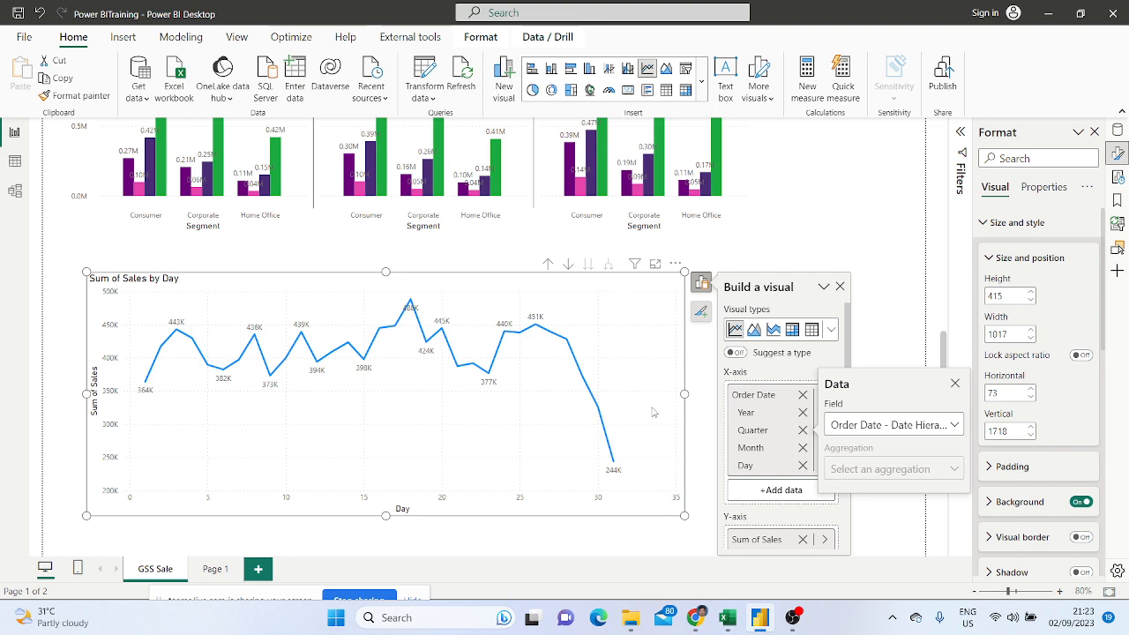
left_click(572, 248)
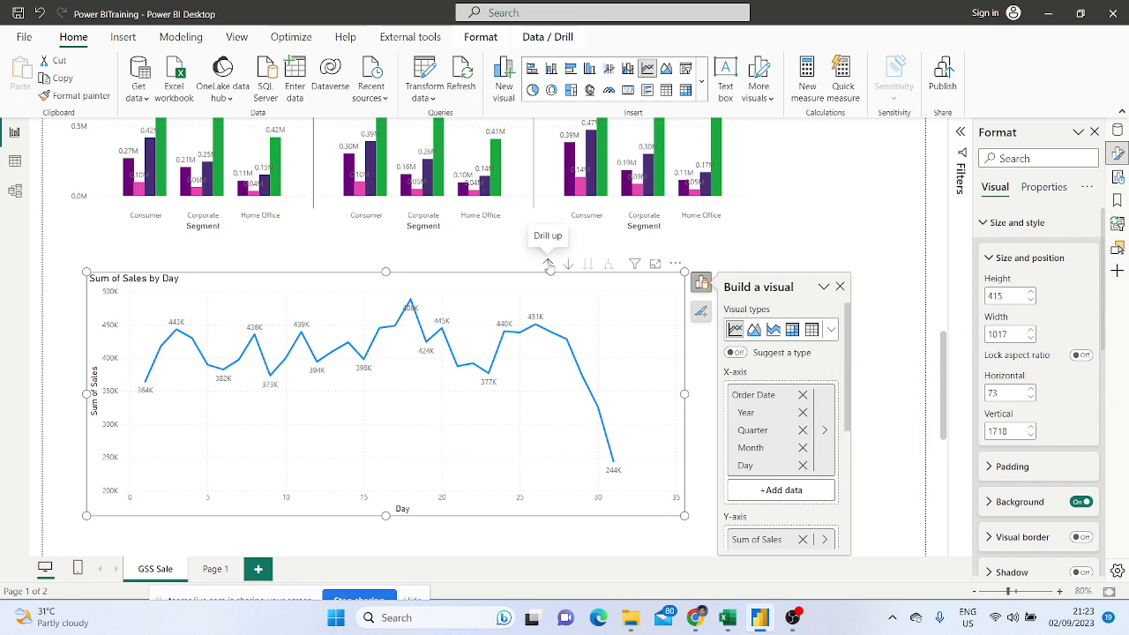
Drill the line chart up to Quarter, turn on drill-down mode, and go down to the Month level
left_click(547, 264)
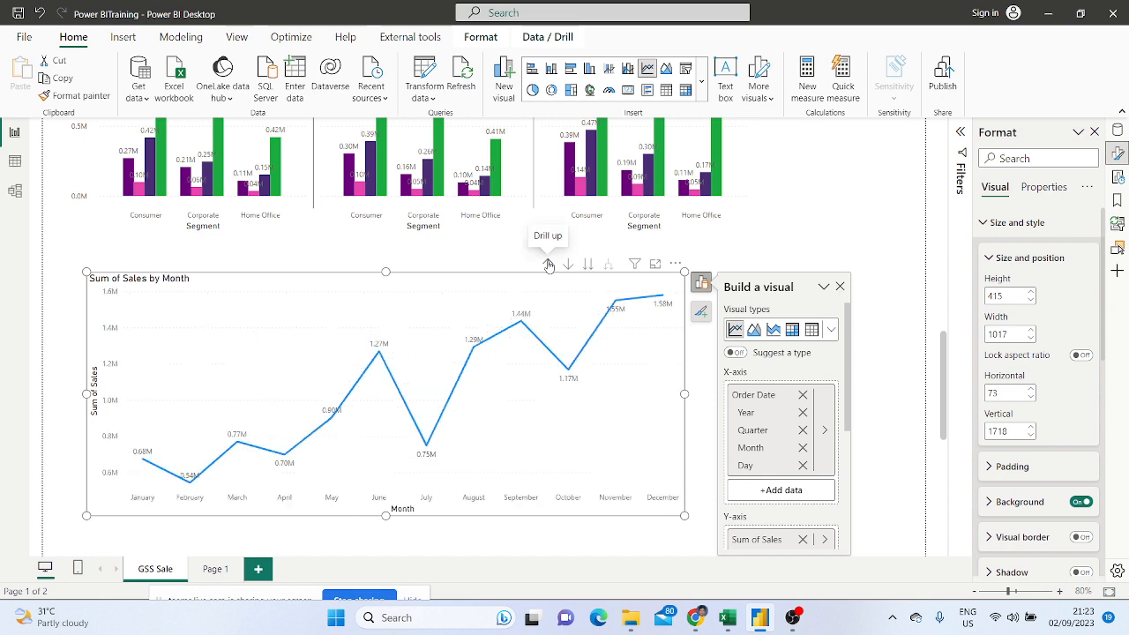
left_click(548, 265)
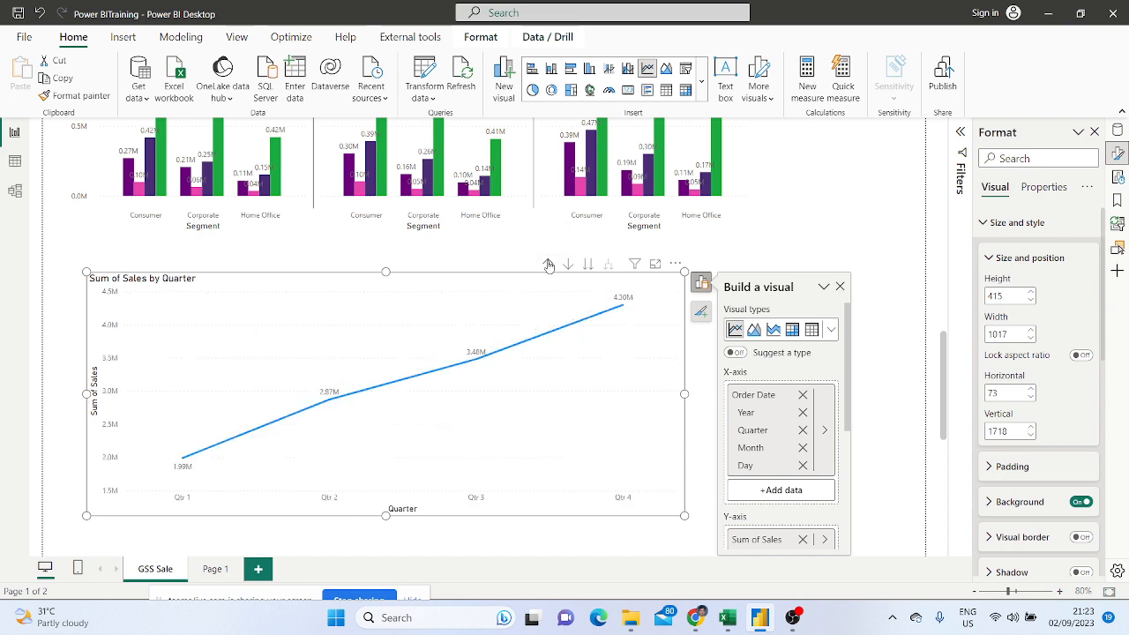
left_click(569, 266)
left_click(589, 266)
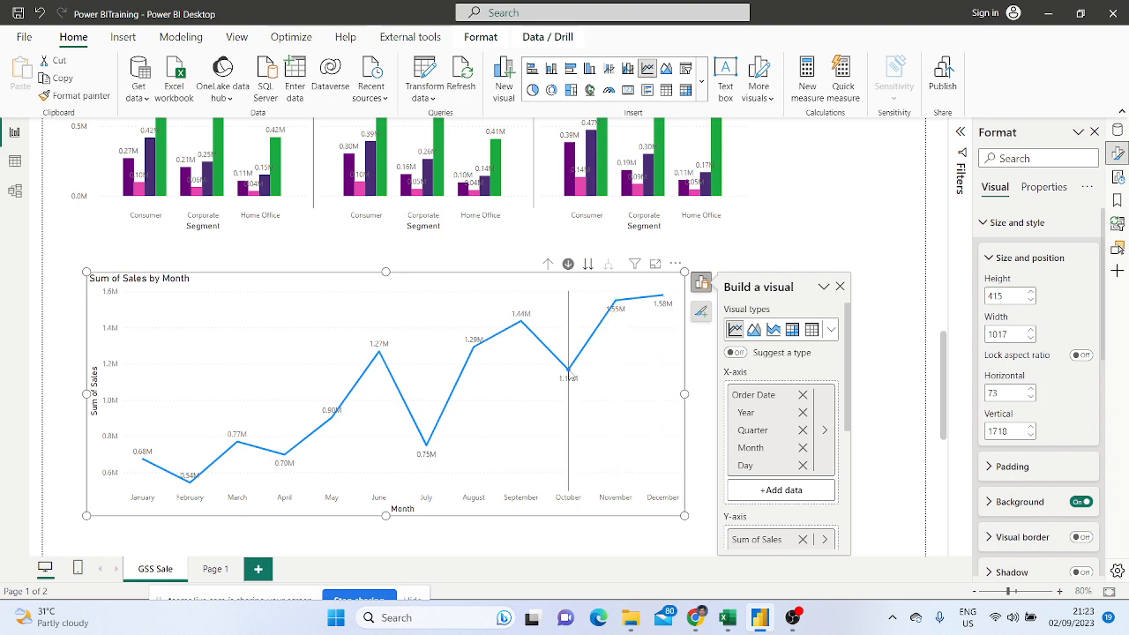
Turn on markers for the monthly sales line chart
left_click(703, 313)
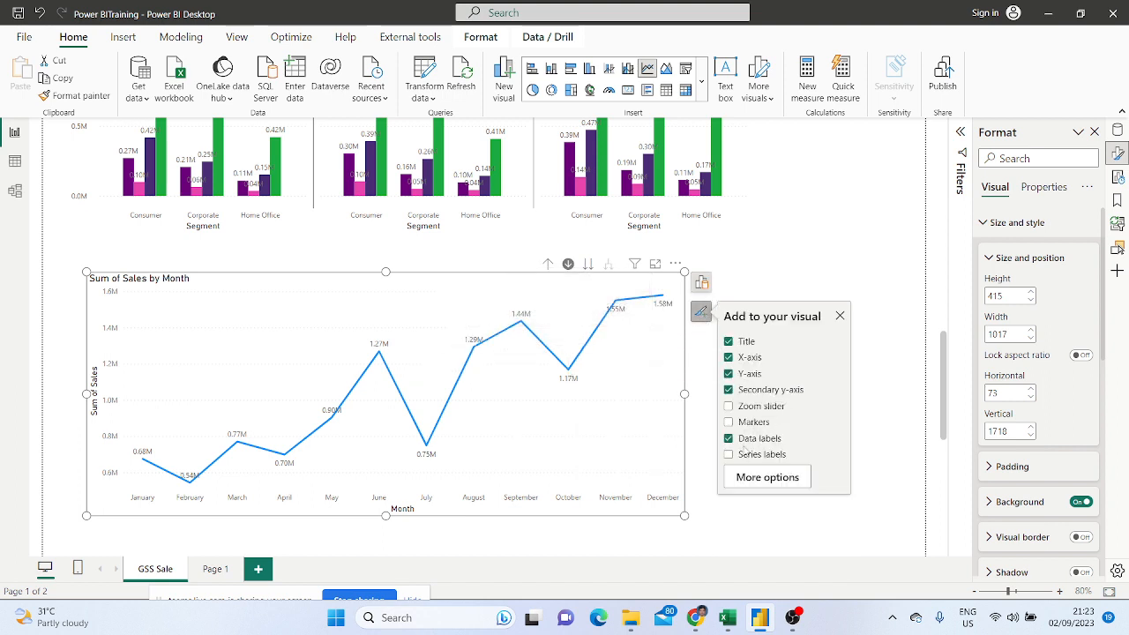
left_click(730, 422)
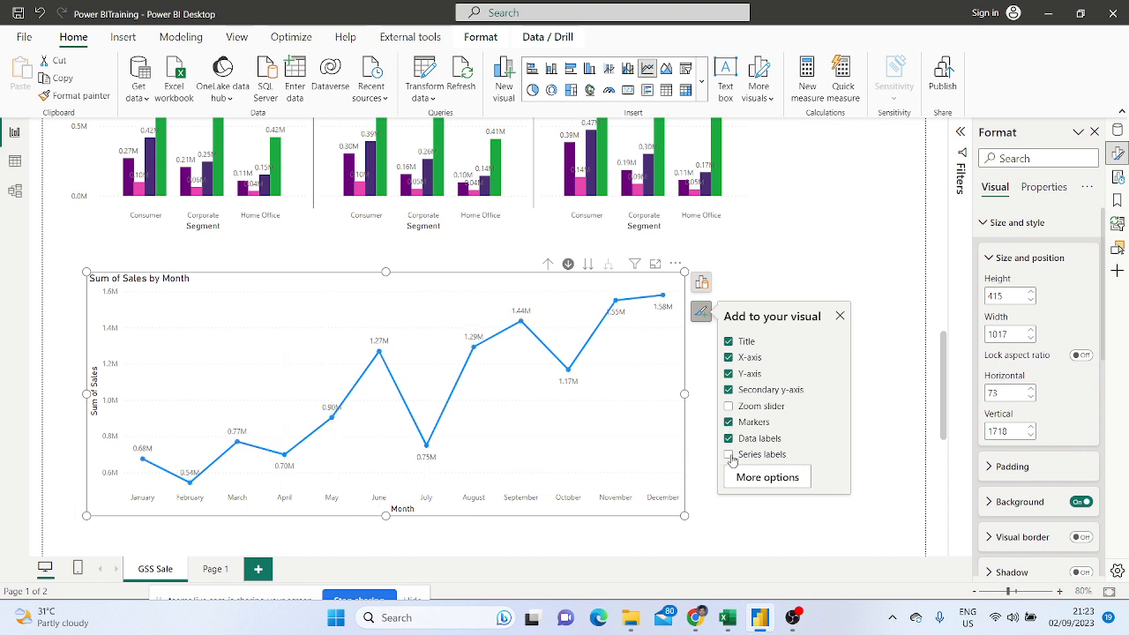
Try series labels on the monthly sales line chart, switching them on and off to compare
left_click(728, 455)
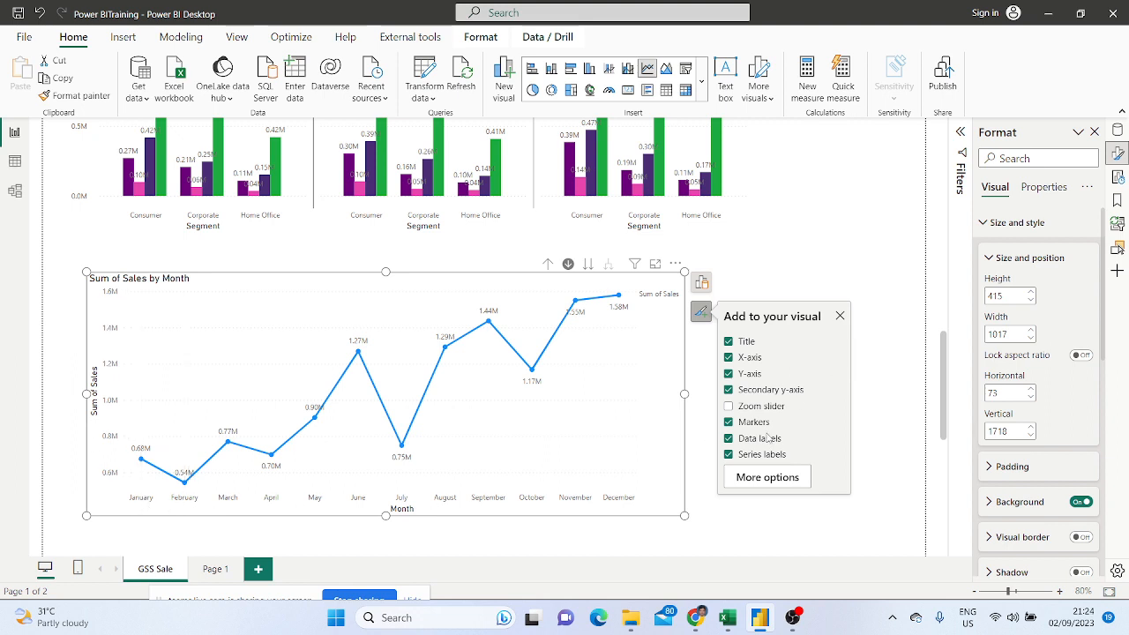
left_click(729, 456)
left_click(729, 455)
left_click(729, 457)
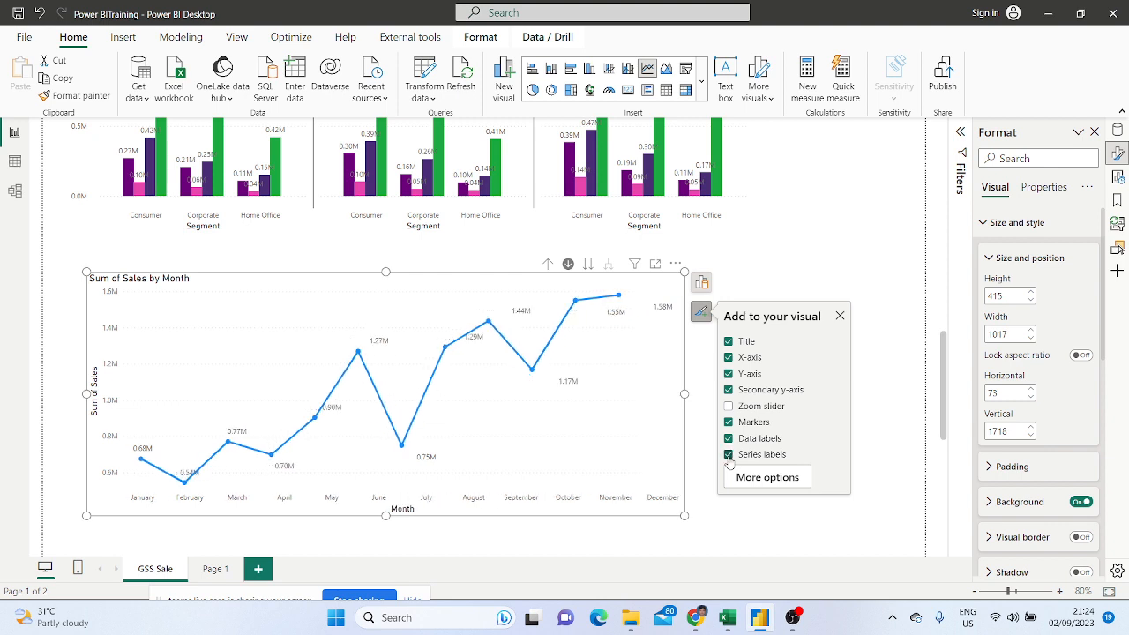
left_click(729, 455)
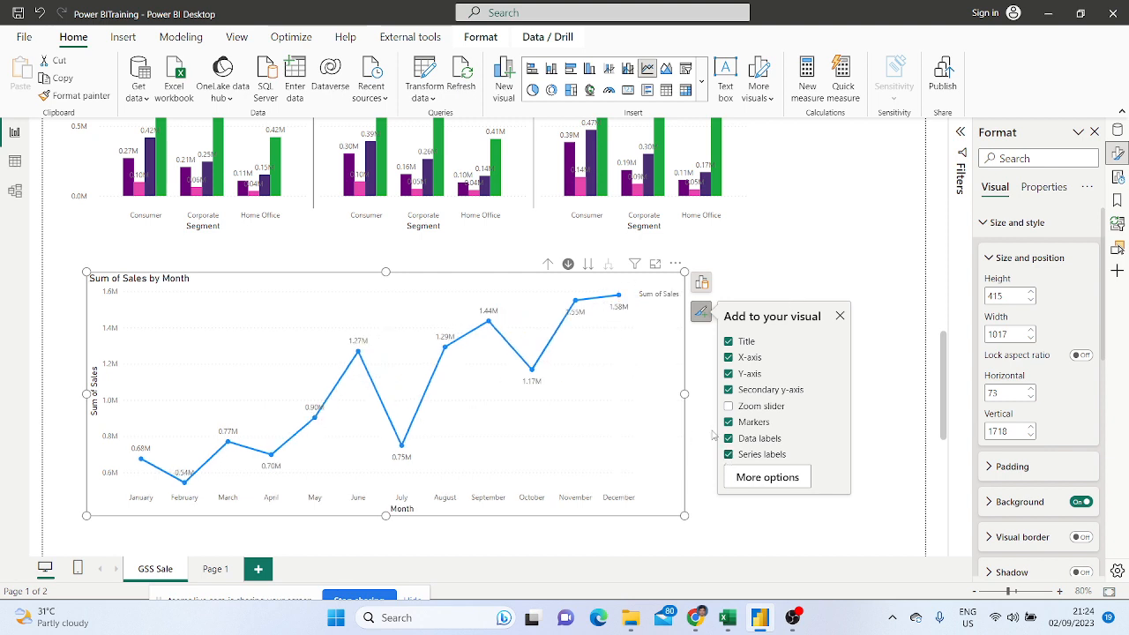
left_click(729, 455)
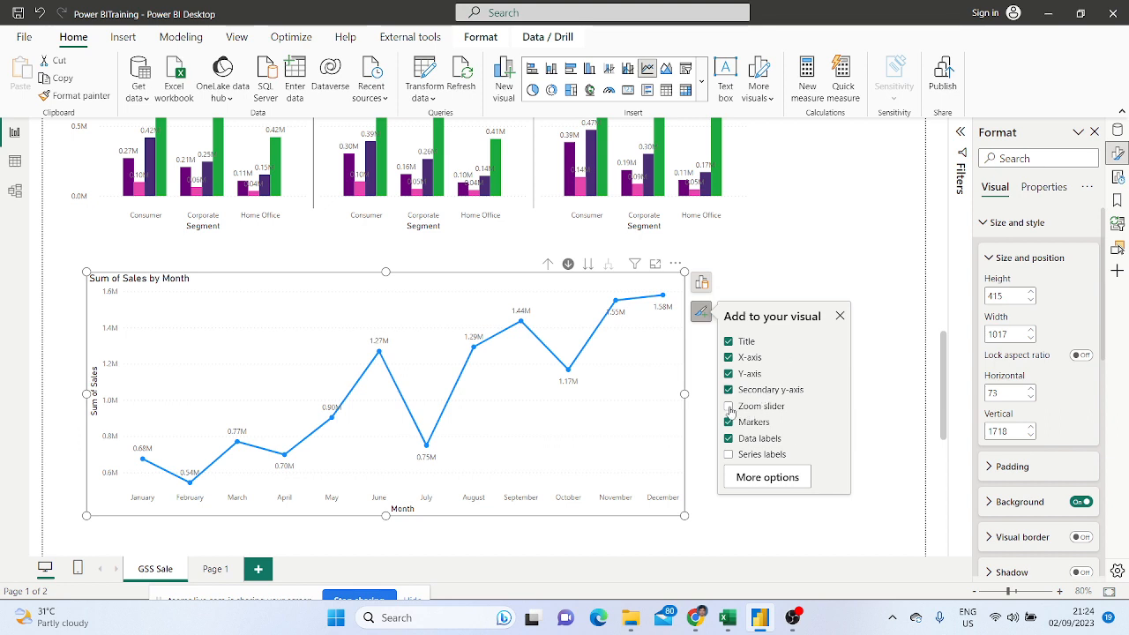
Try the zoom slider on the line chart by narrowing the Y-axis range, and remove the slider
left_click(729, 406)
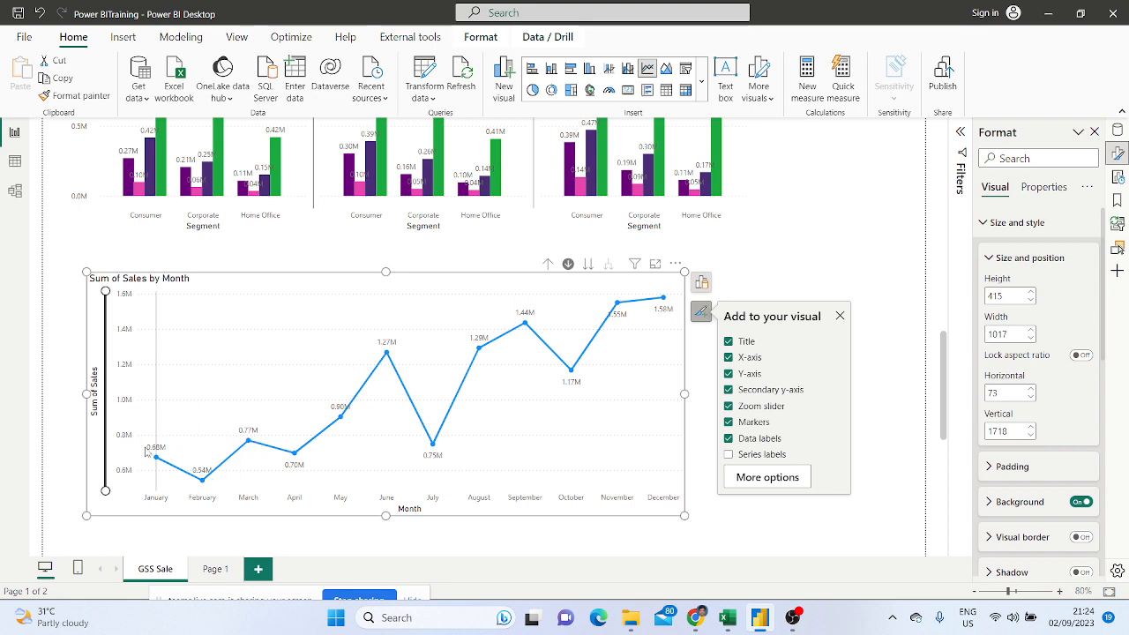
left_click_drag(105, 292, 118, 435)
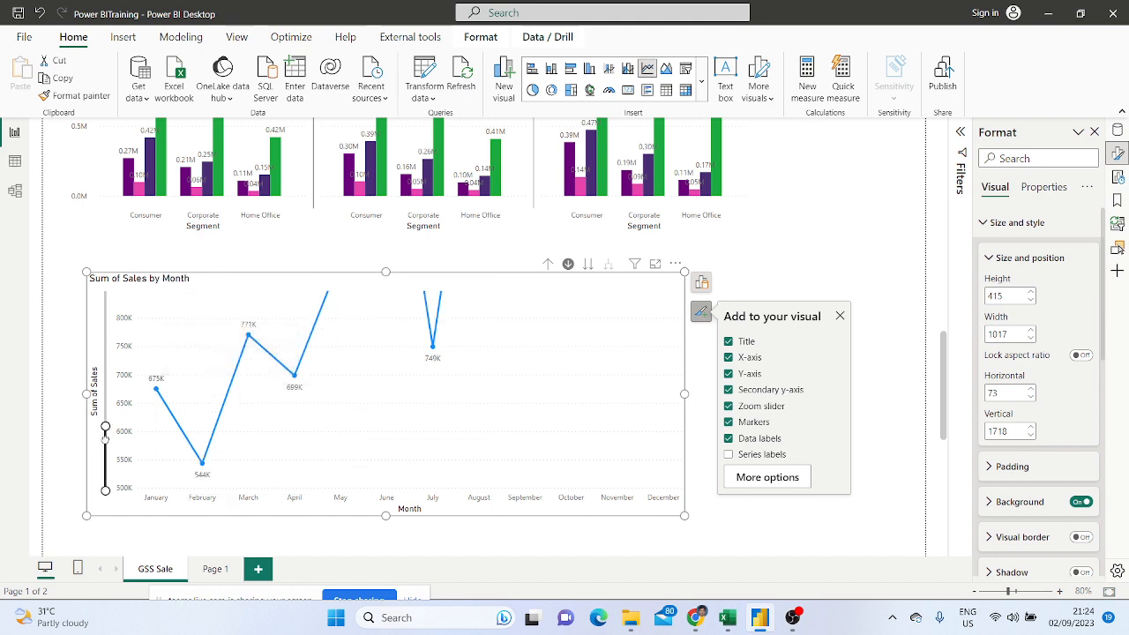
left_click_drag(105, 427, 106, 397)
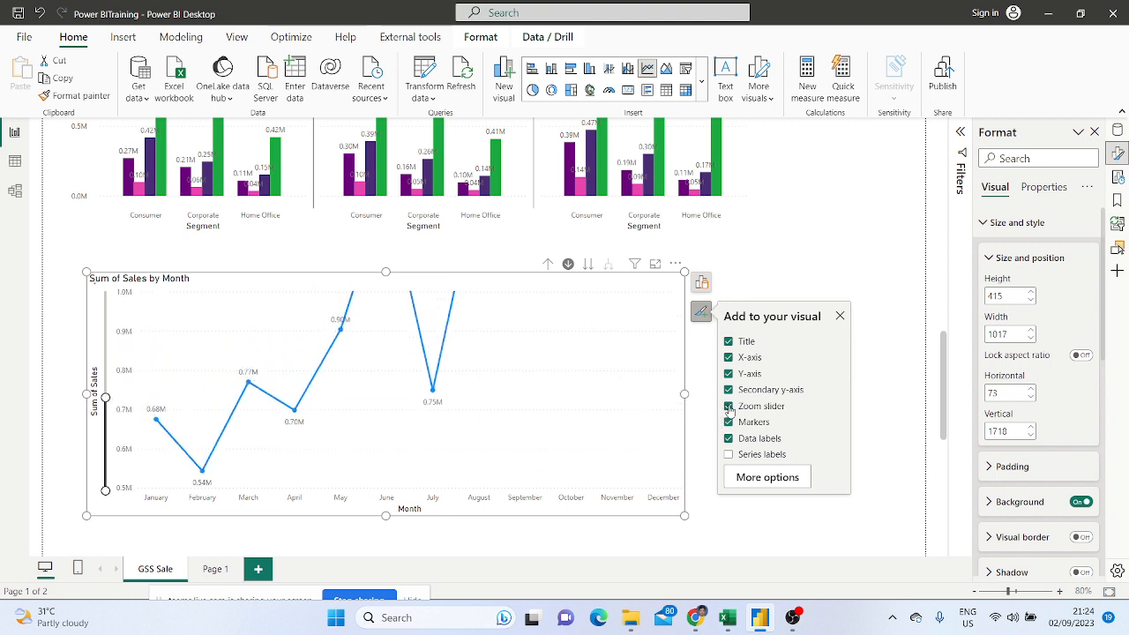
left_click(728, 407)
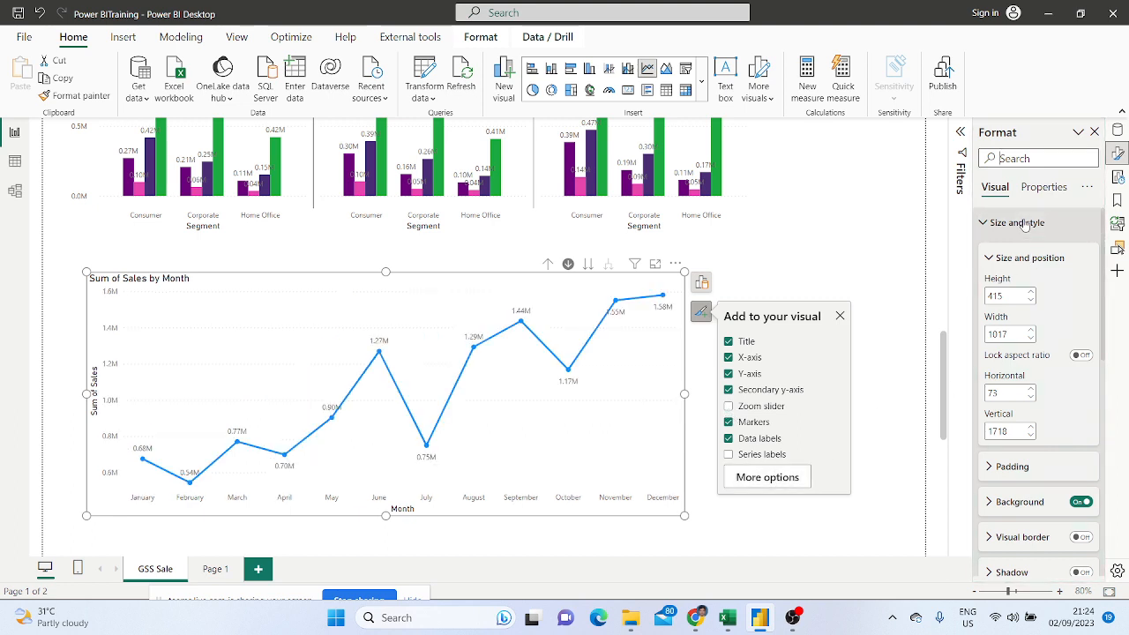
Turn on the visual border for the monthly sales line chart
left_click(1050, 189)
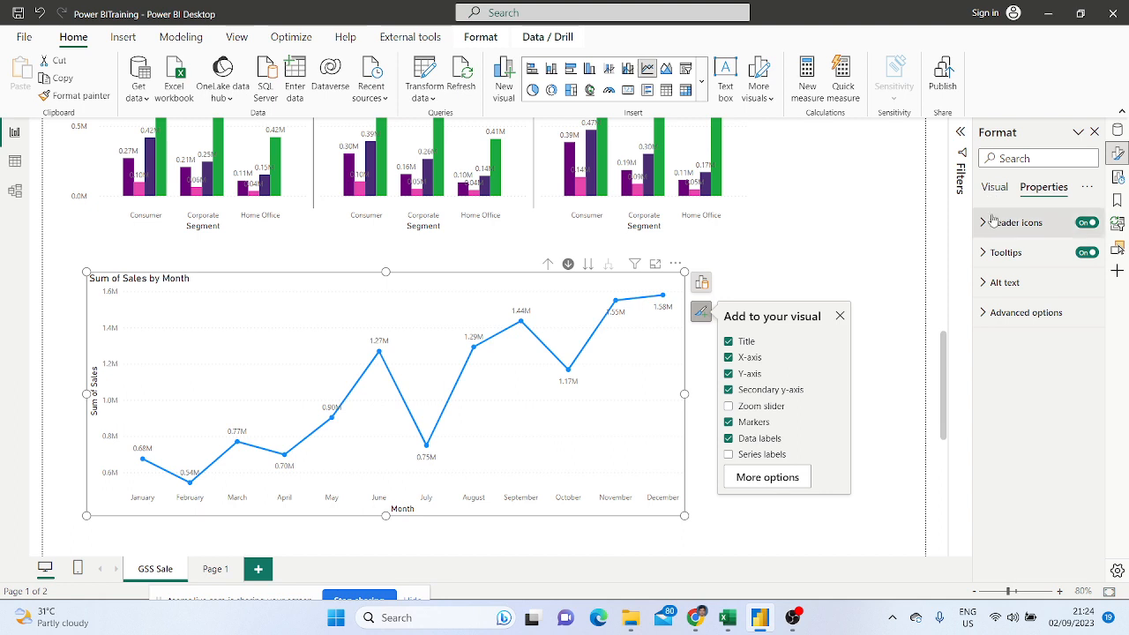
left_click(992, 191)
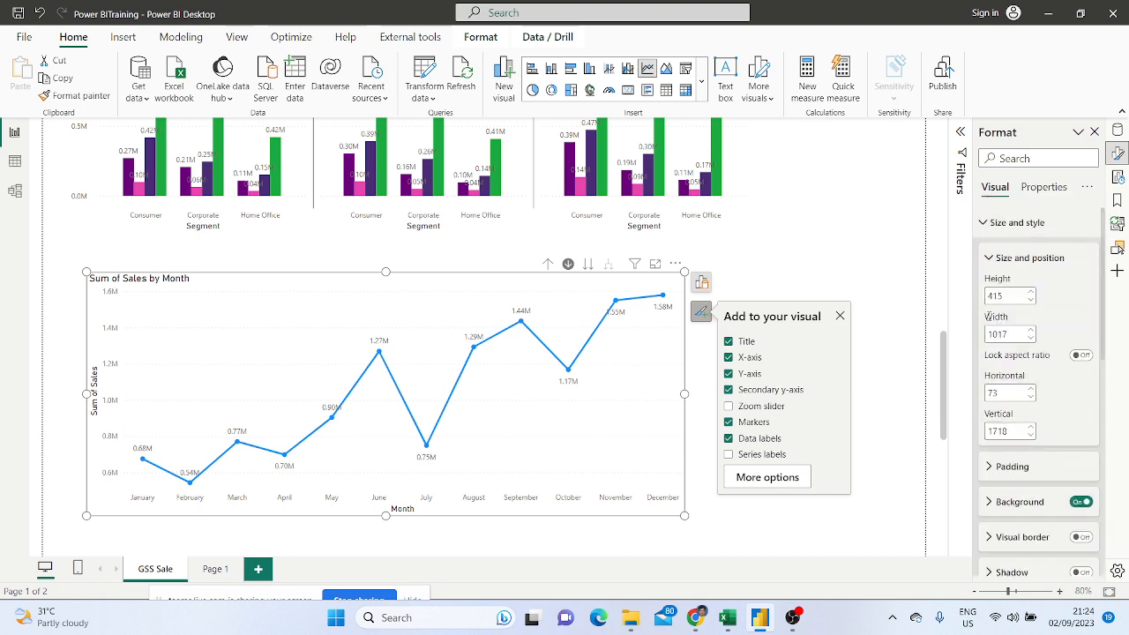
scroll(1014, 353, "down", 3)
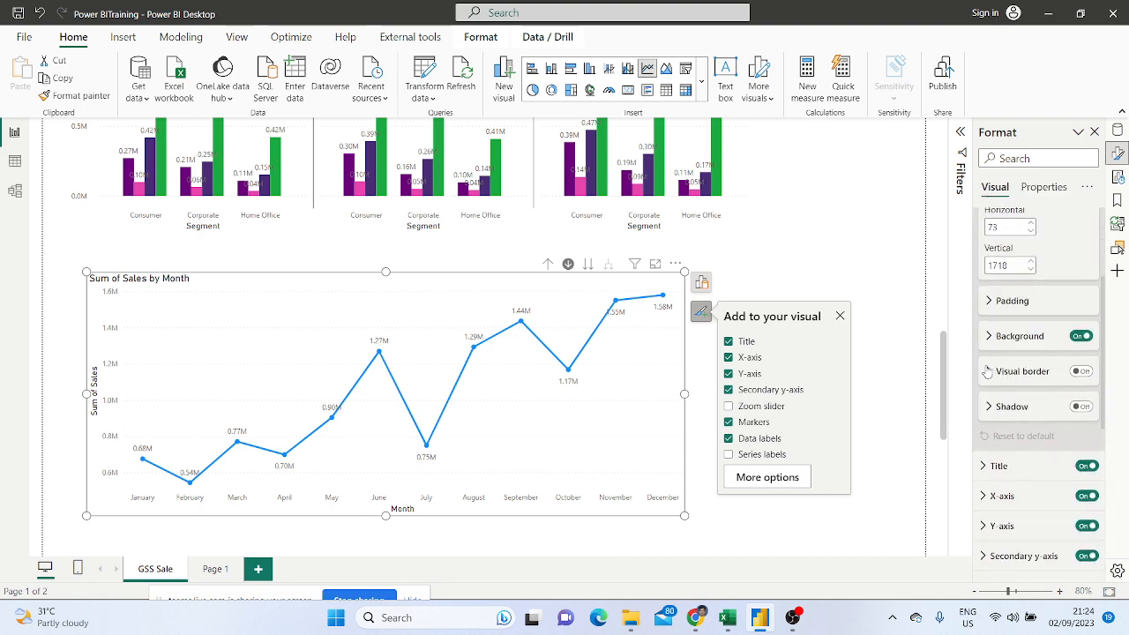
left_click(990, 373)
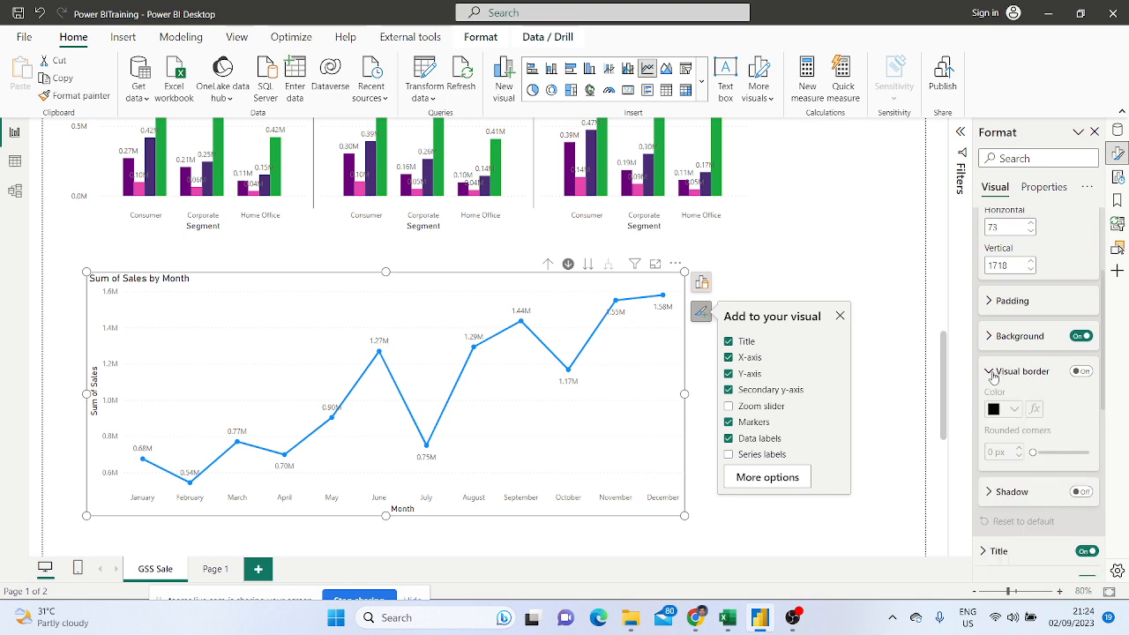
left_click(1083, 373)
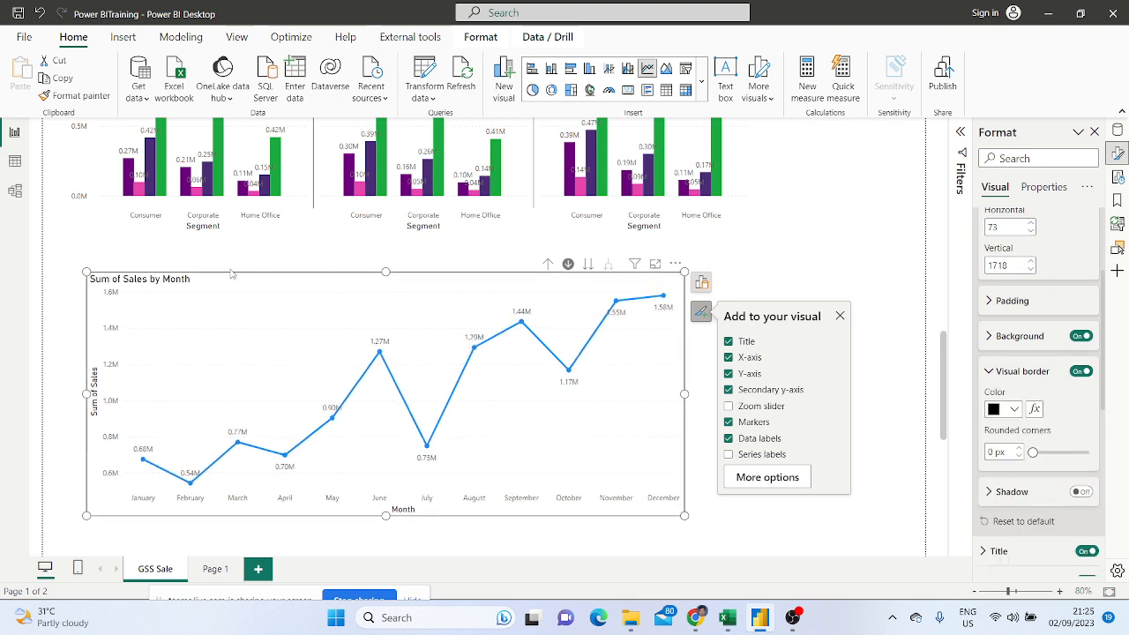
Shorten the line chart's title text to "Sales by Month"
scroll(1048, 384, "down", 5)
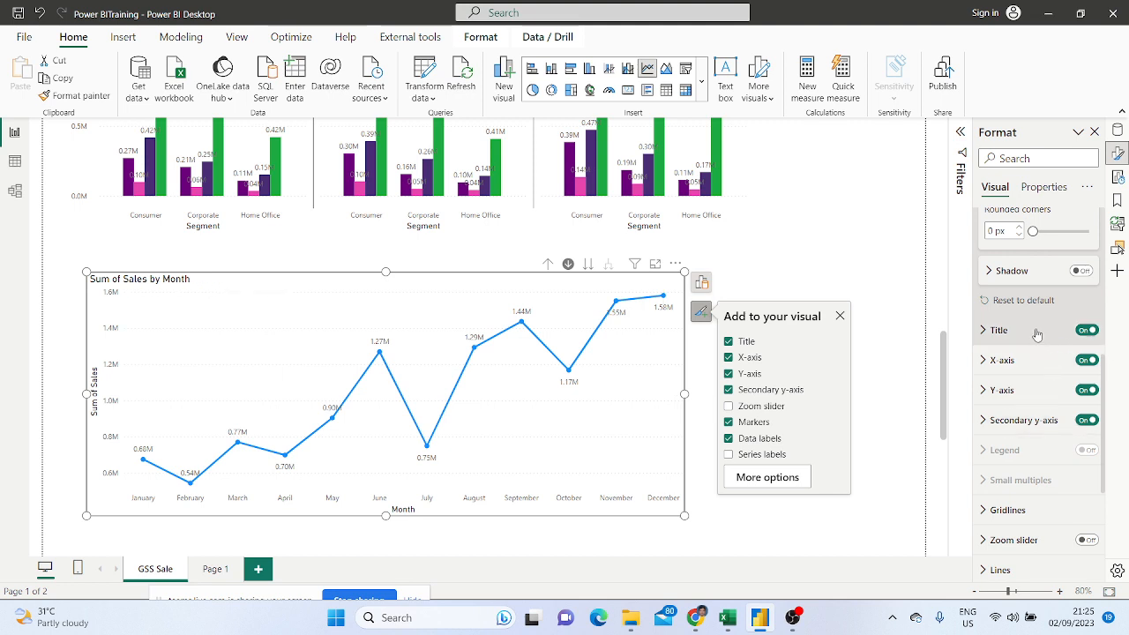
left_click(986, 332)
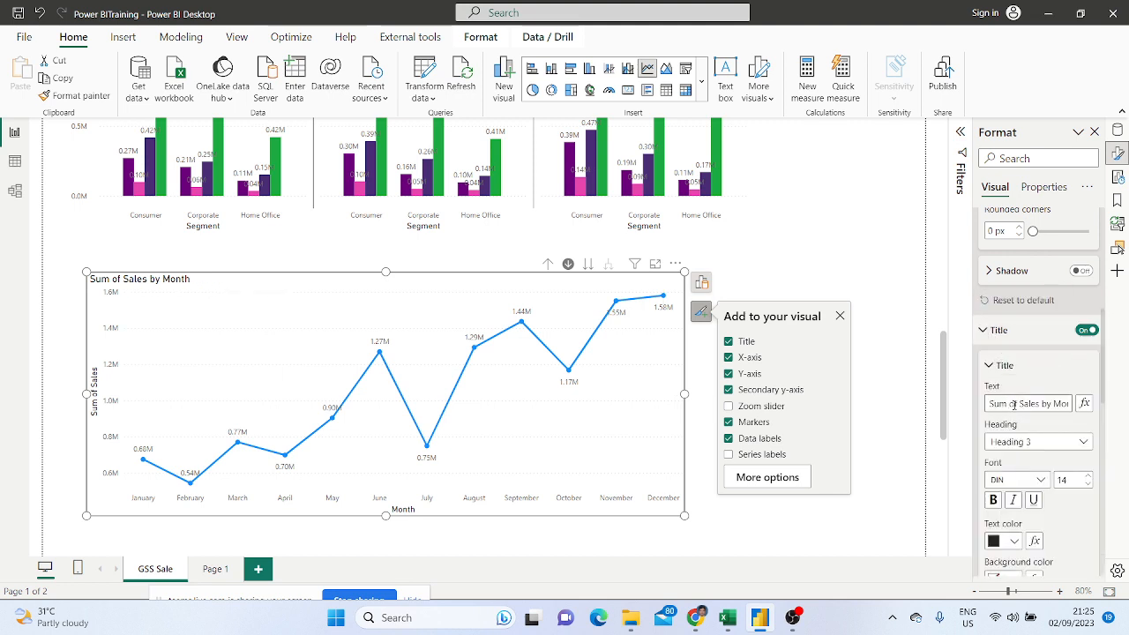
left_click_drag(1021, 403, 917, 401)
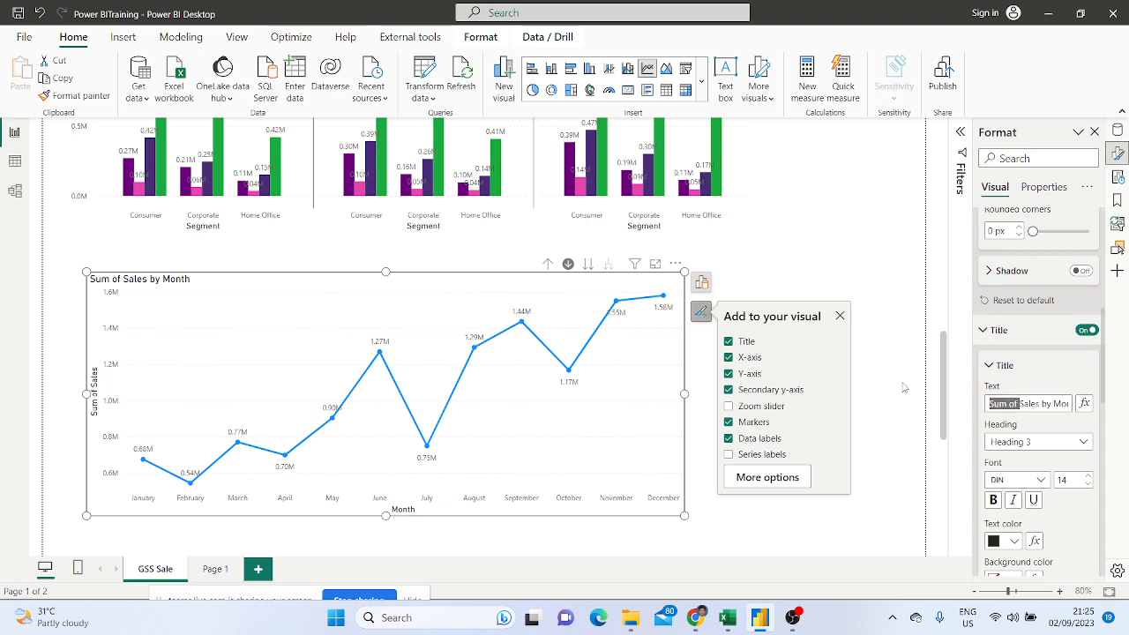
key("BackSpace")
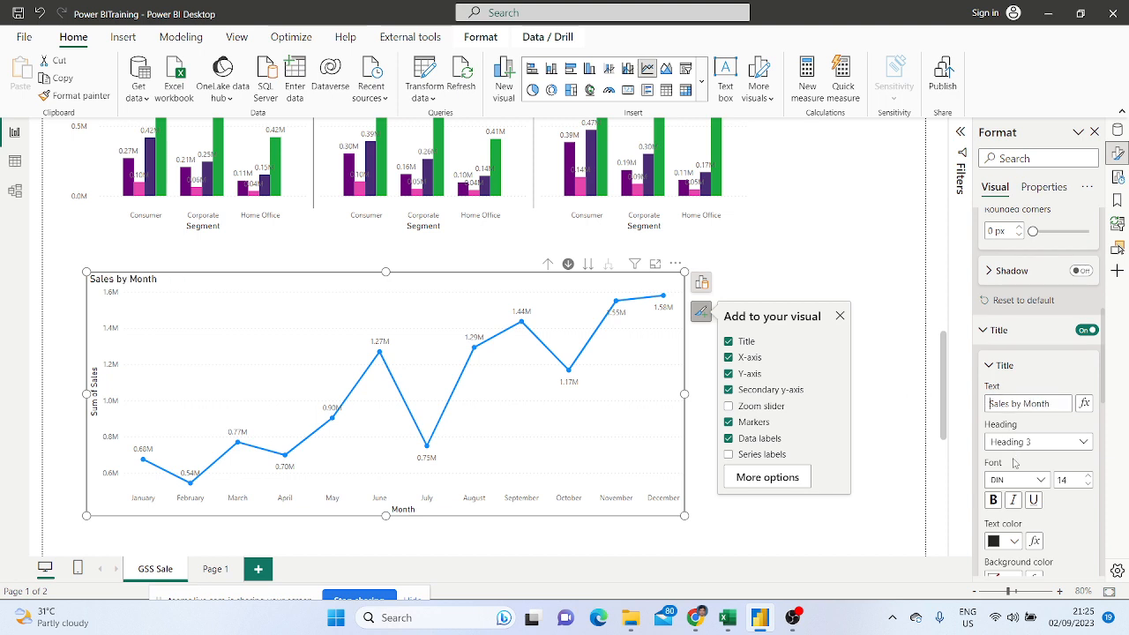
Make the line chart's title bold and set its text color to the lightest tint of the theme blue
left_click(994, 500)
left_click(1016, 541)
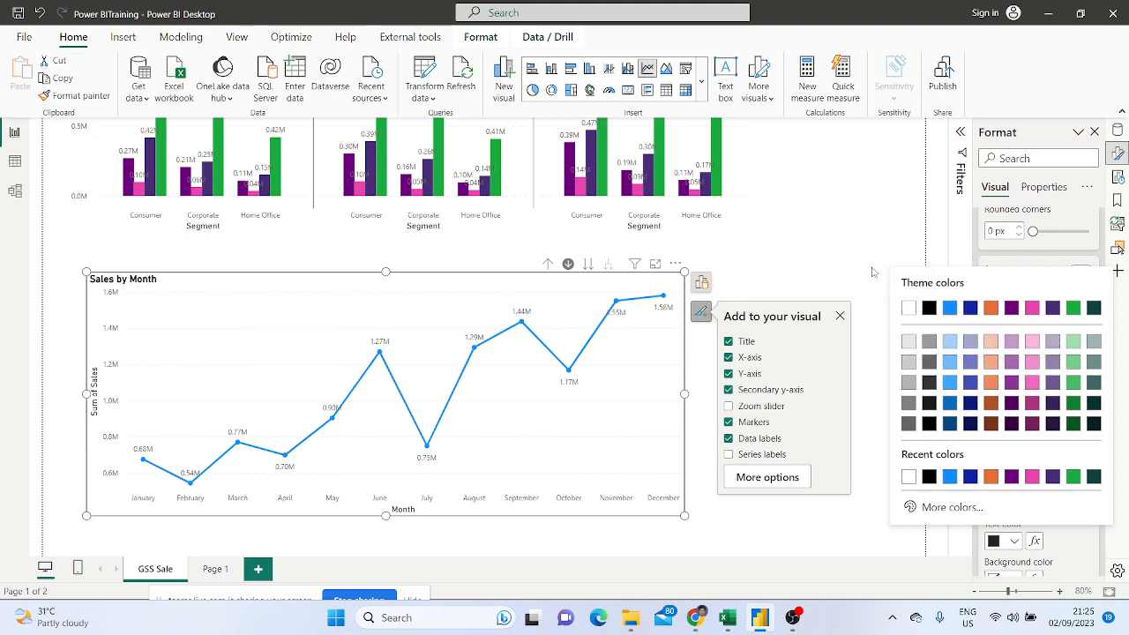
left_click(949, 345)
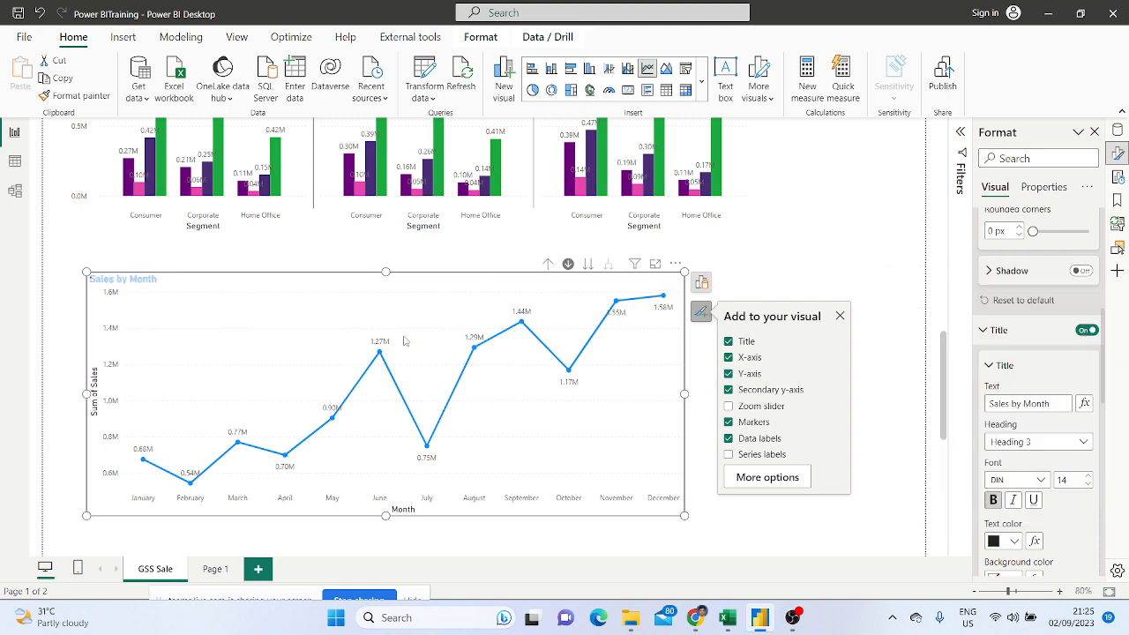
Set the text color of the monthly sales line chart's title to black
left_click(812, 230)
scroll(813, 230, "up", 5)
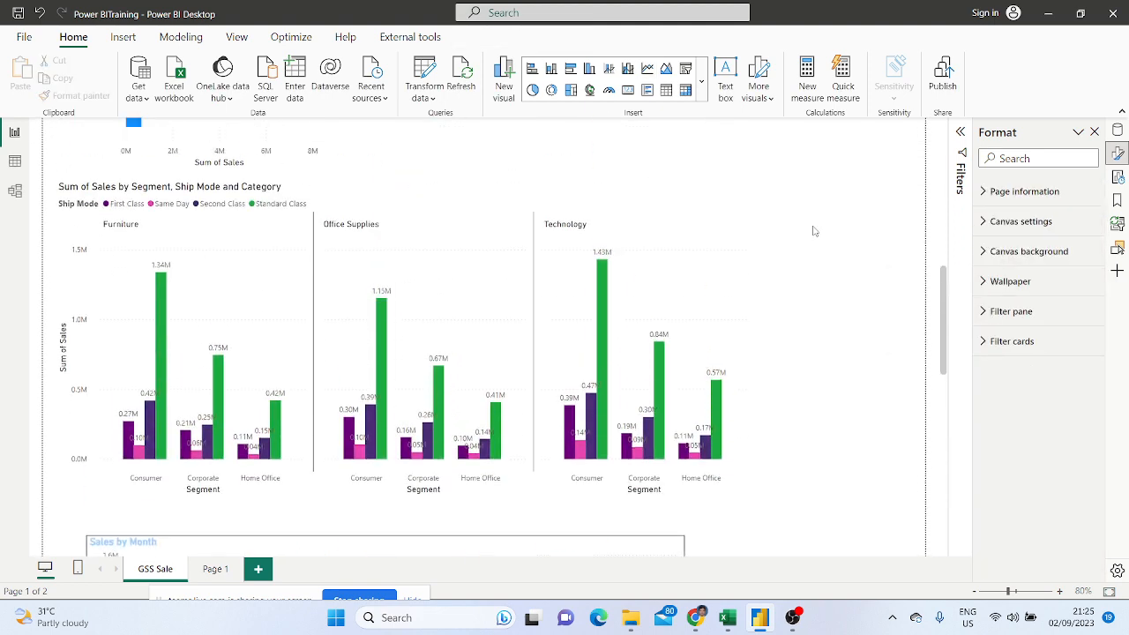
scroll(812, 225, "up", 4)
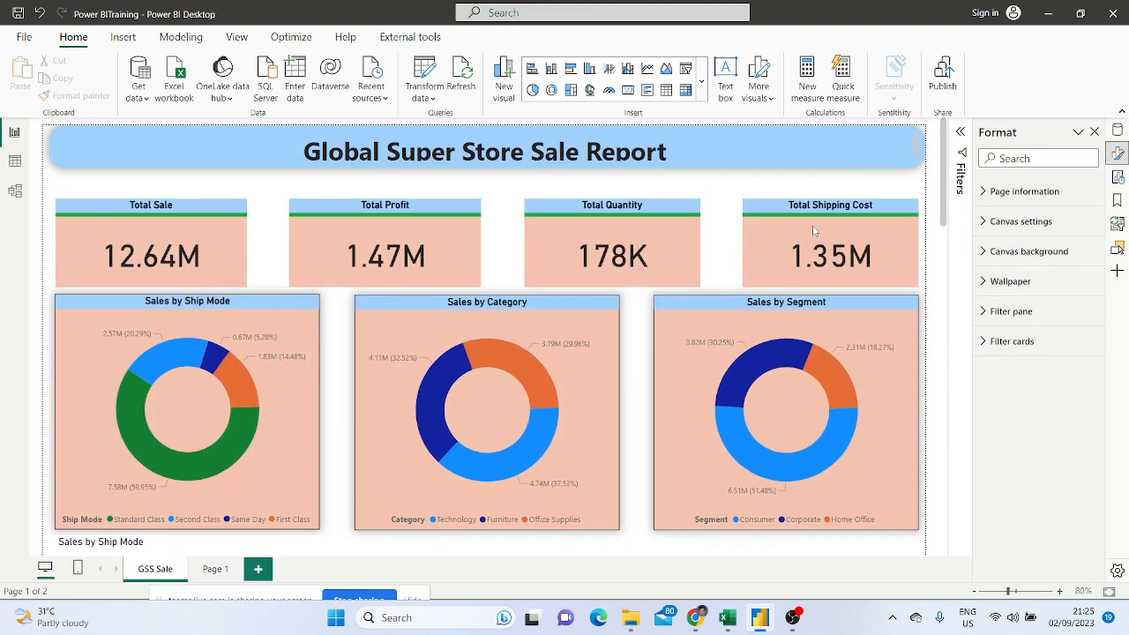
scroll(194, 300, "down", 10)
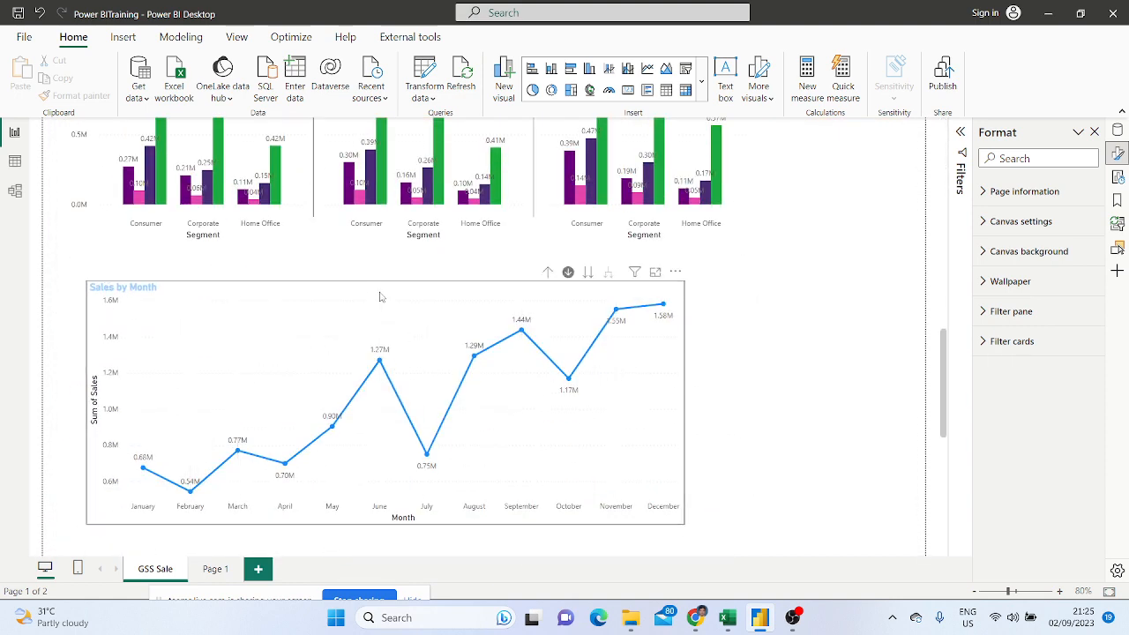
left_click(380, 296)
scroll(1062, 412, "down", 6)
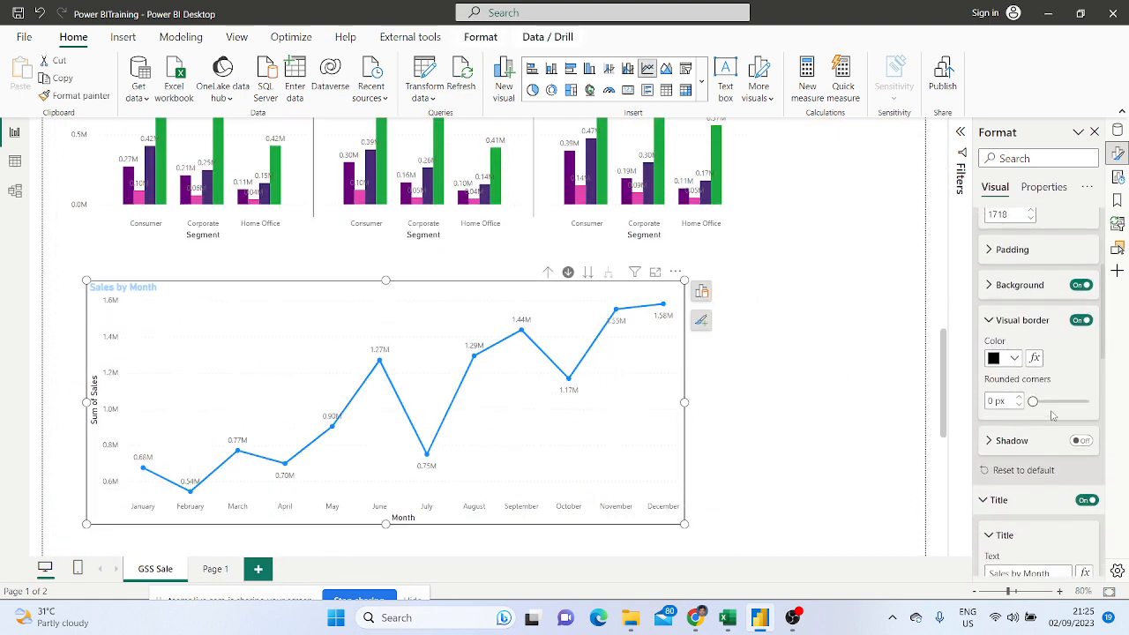
scroll(1026, 380, "down", 3)
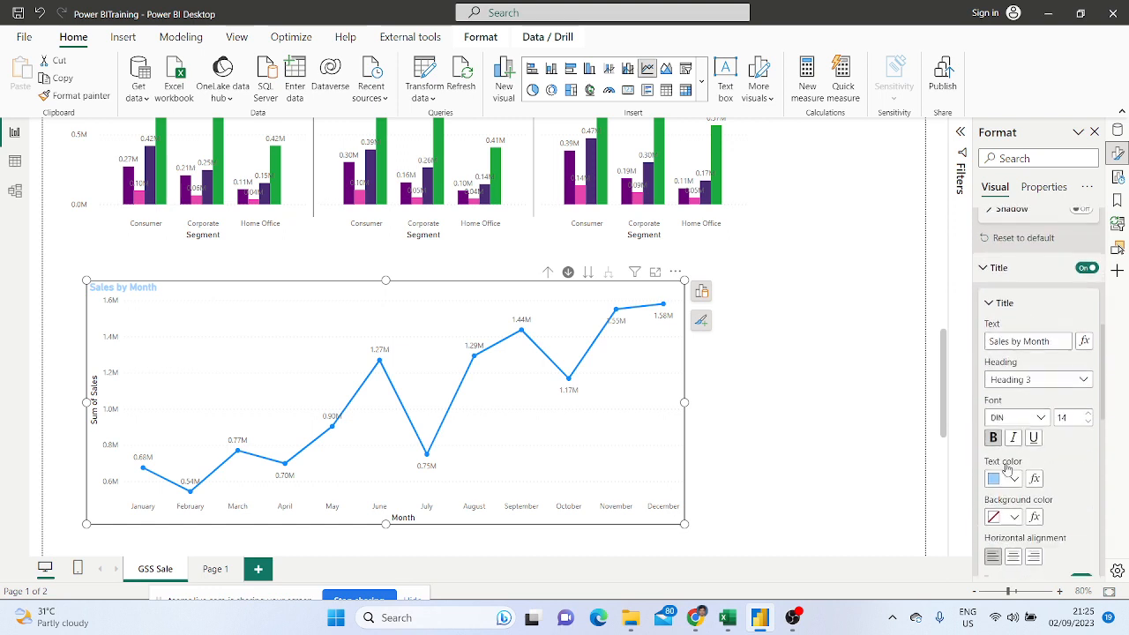
left_click(1014, 376)
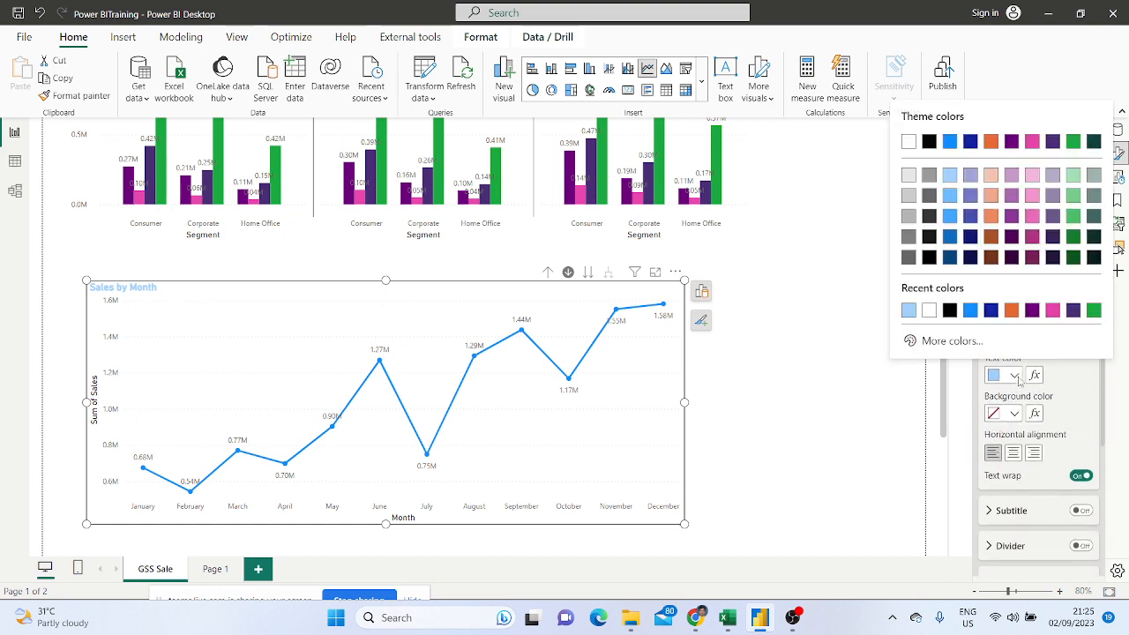
left_click(949, 311)
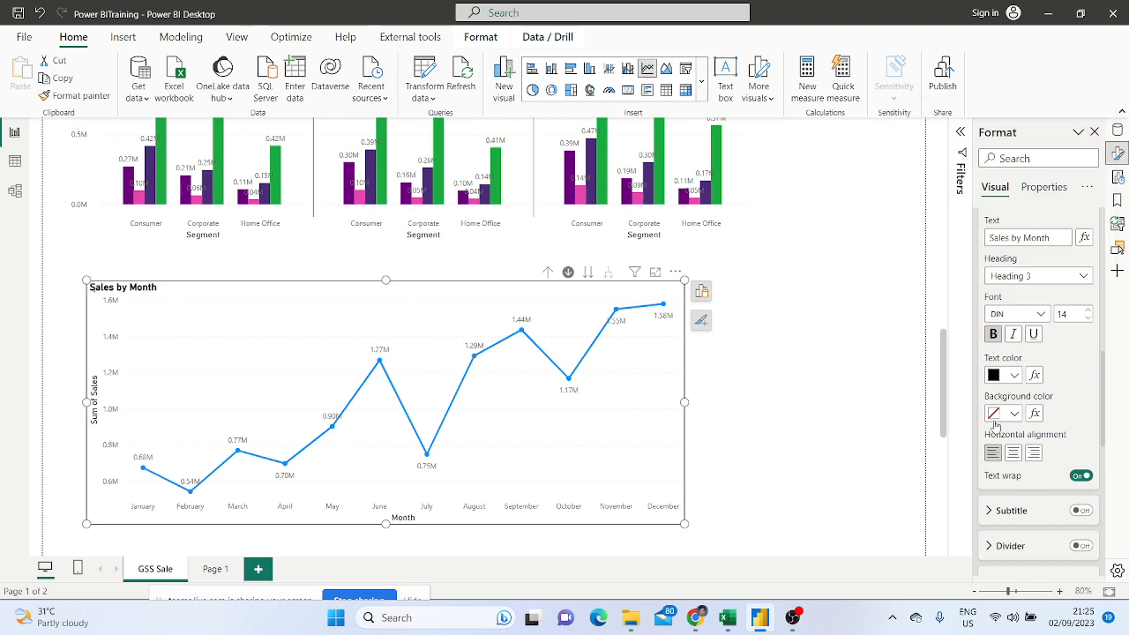
Give the line chart's title the lightest theme-blue background and center it horizontally
left_click(1015, 415)
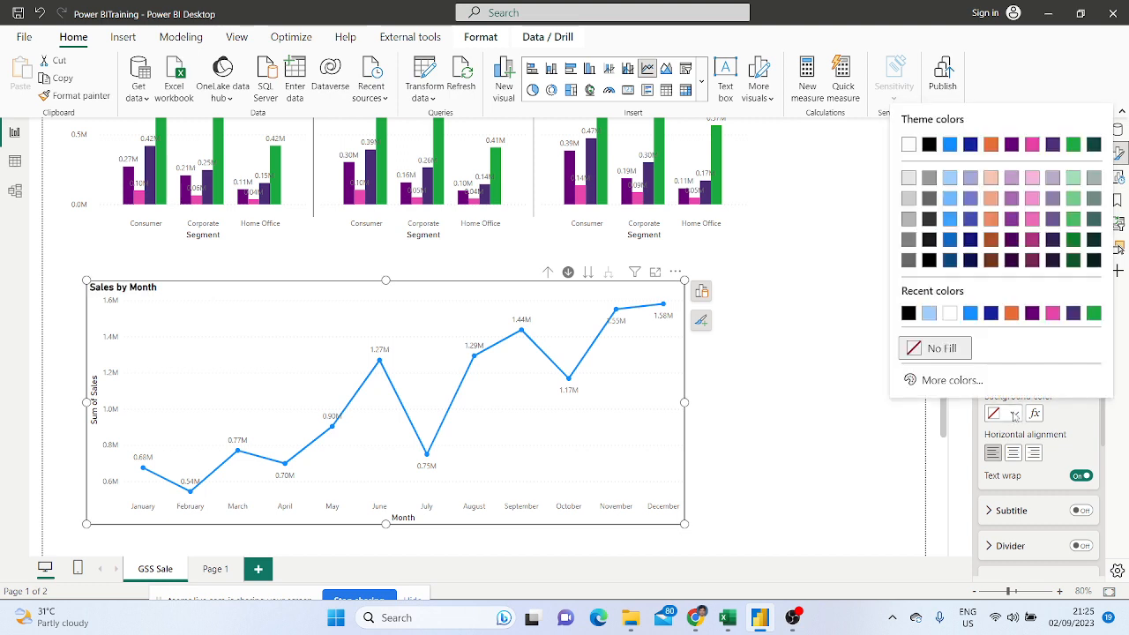
left_click(951, 178)
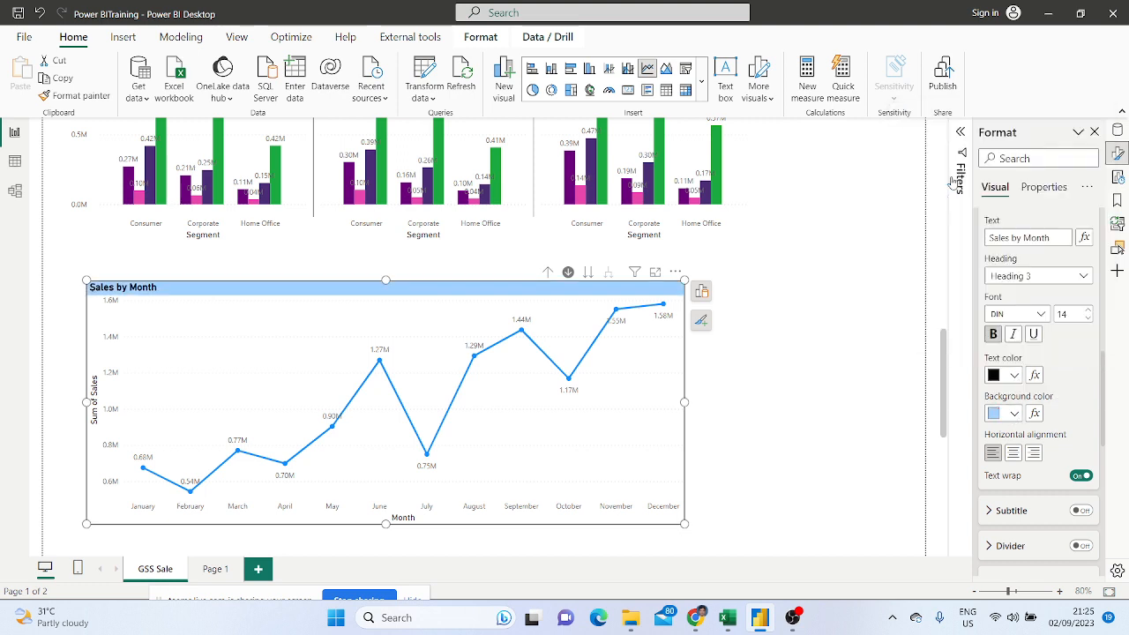
left_click(1012, 453)
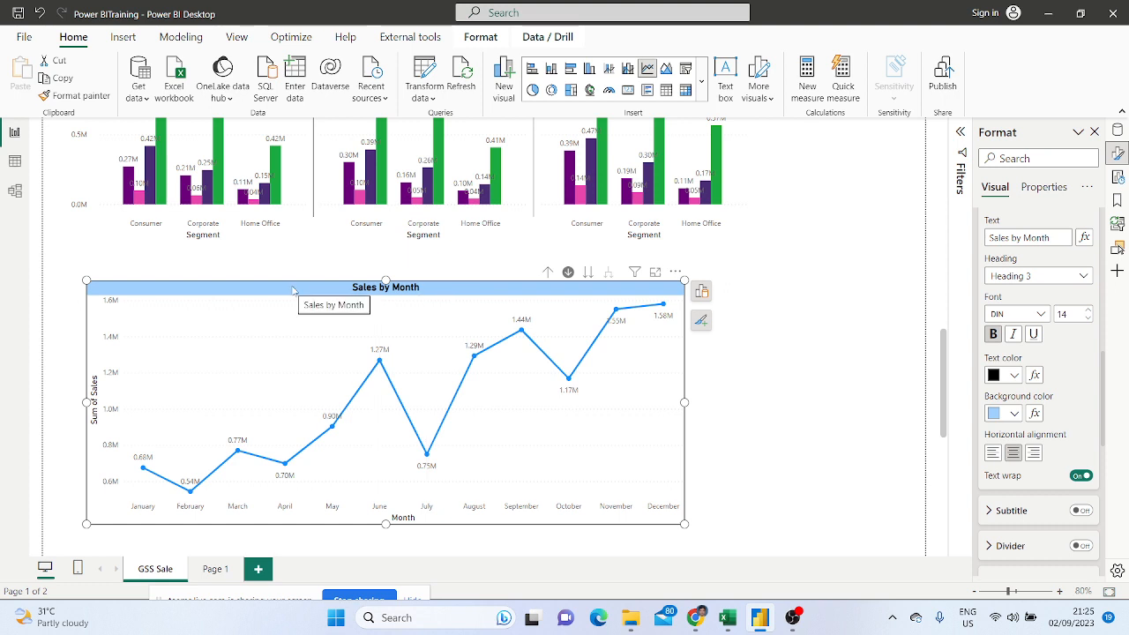
Turn on the divider under the line chart's title and set its width to 10 px
scroll(1061, 394, "down", 5)
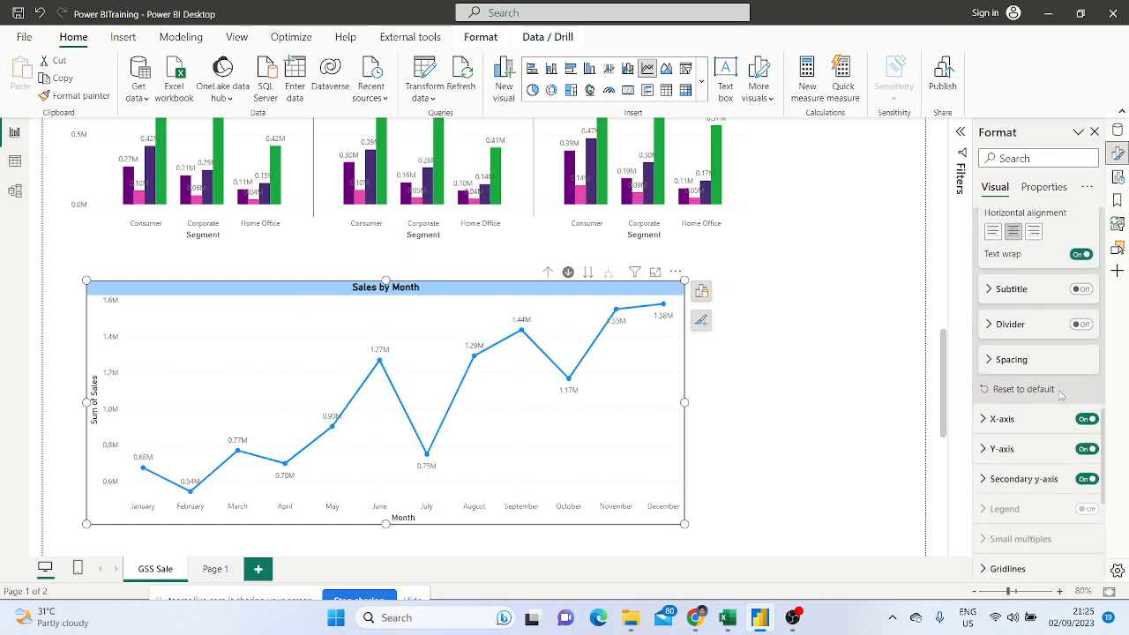
left_click(990, 326)
left_click(1072, 326)
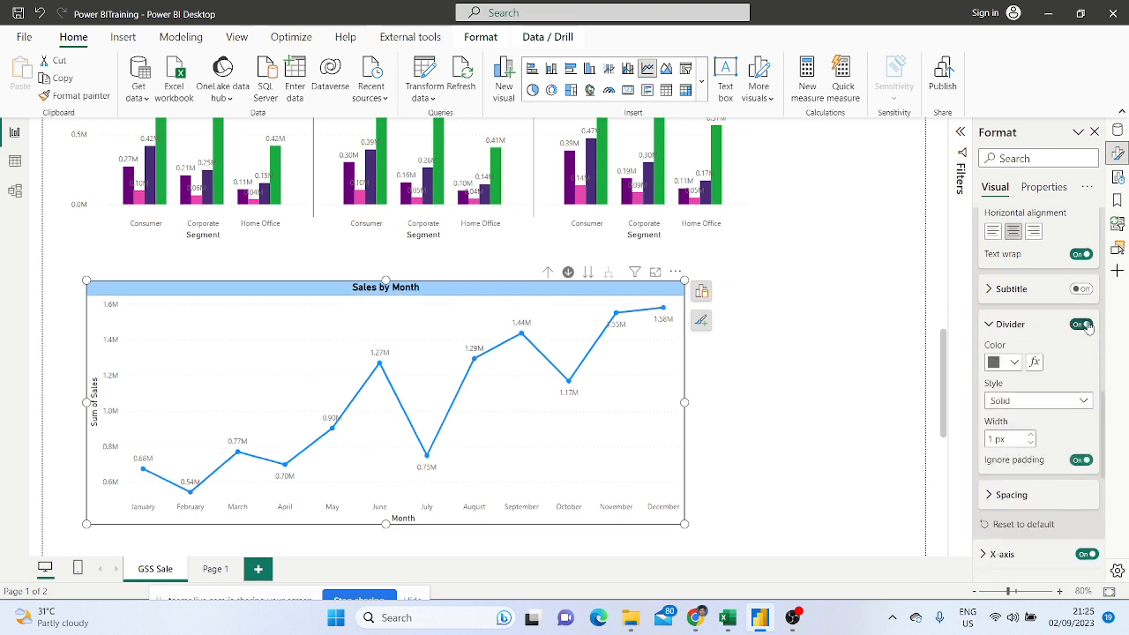
left_click(1086, 326)
left_click(1088, 326)
left_click(1032, 439)
left_click(1031, 438)
left_click(1032, 439)
left_click(1032, 438)
left_click(1031, 438)
left_click(1032, 439)
left_click(1032, 439)
left_click(1031, 439)
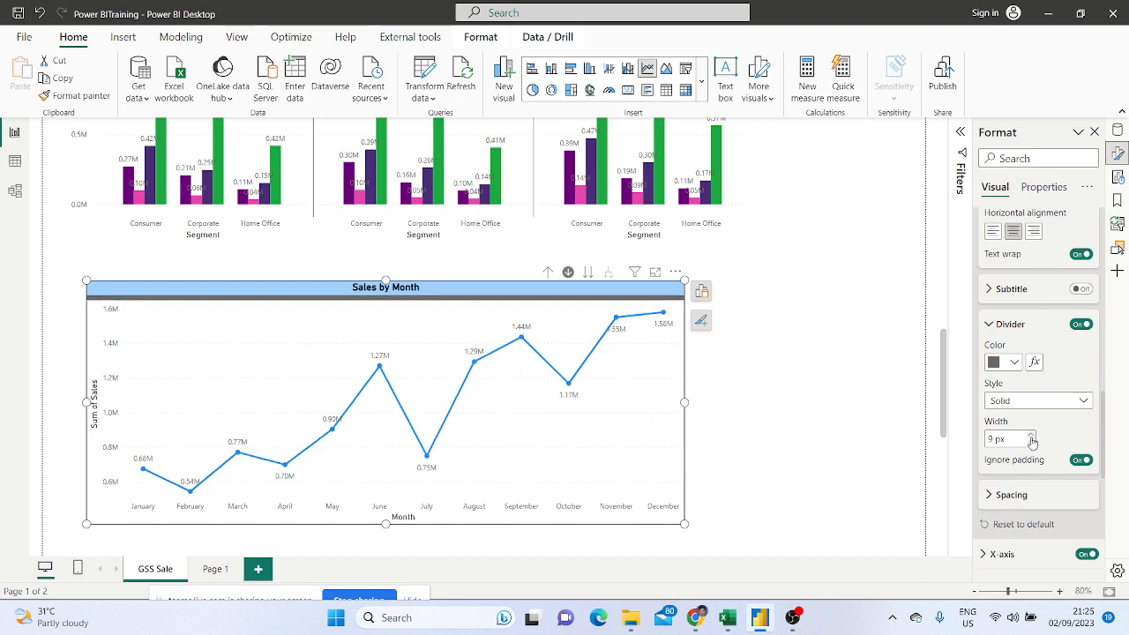
left_click(1032, 438)
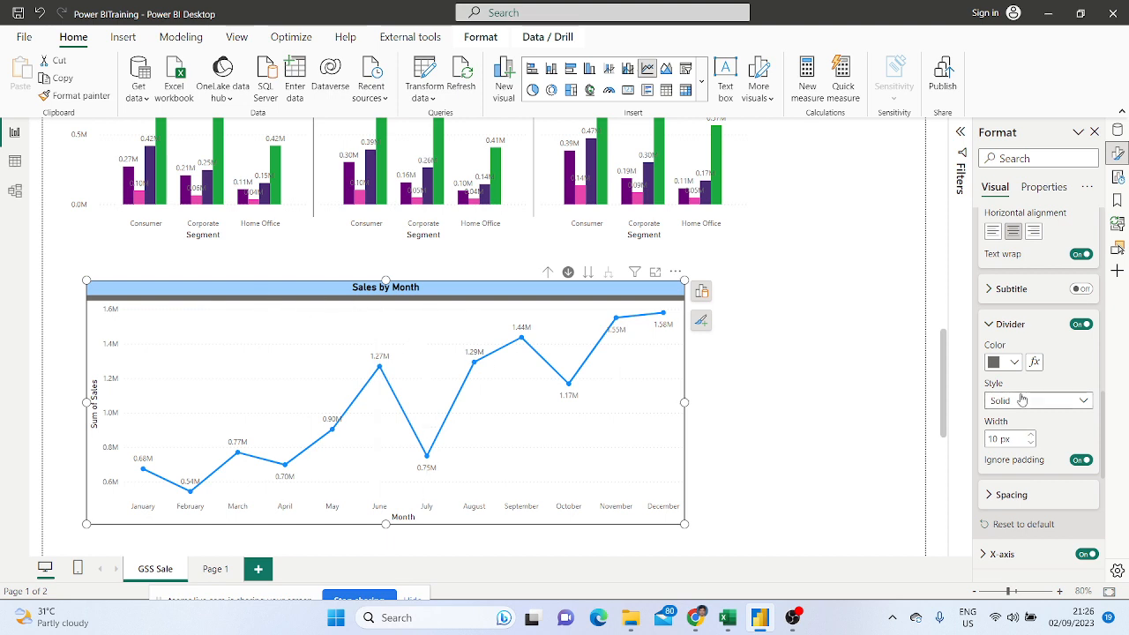
Set the vertical spacing of the line chart's title area to 10 px
scroll(974, 248, "down", 5)
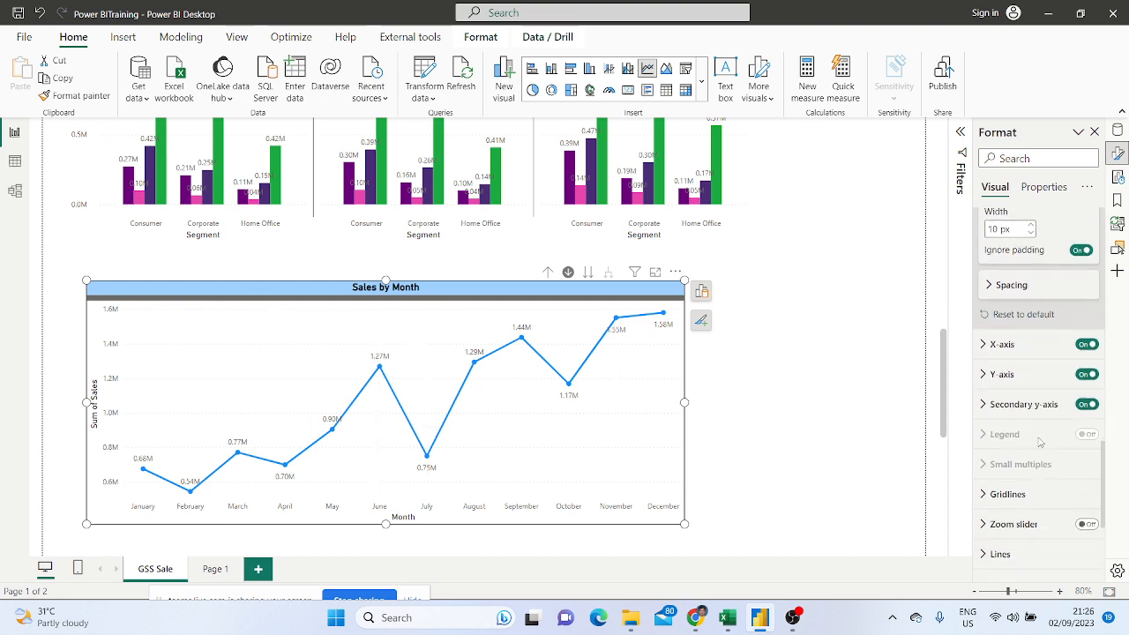
left_click(989, 274)
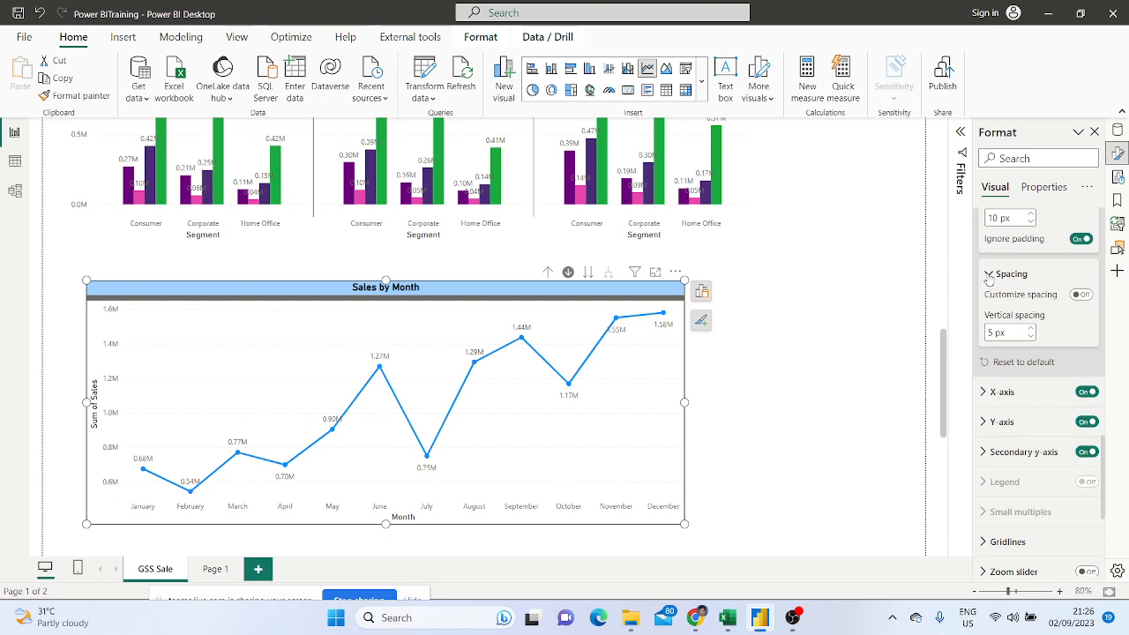
left_click(1031, 337)
left_click(1030, 337)
left_click(1031, 337)
left_click(1031, 337)
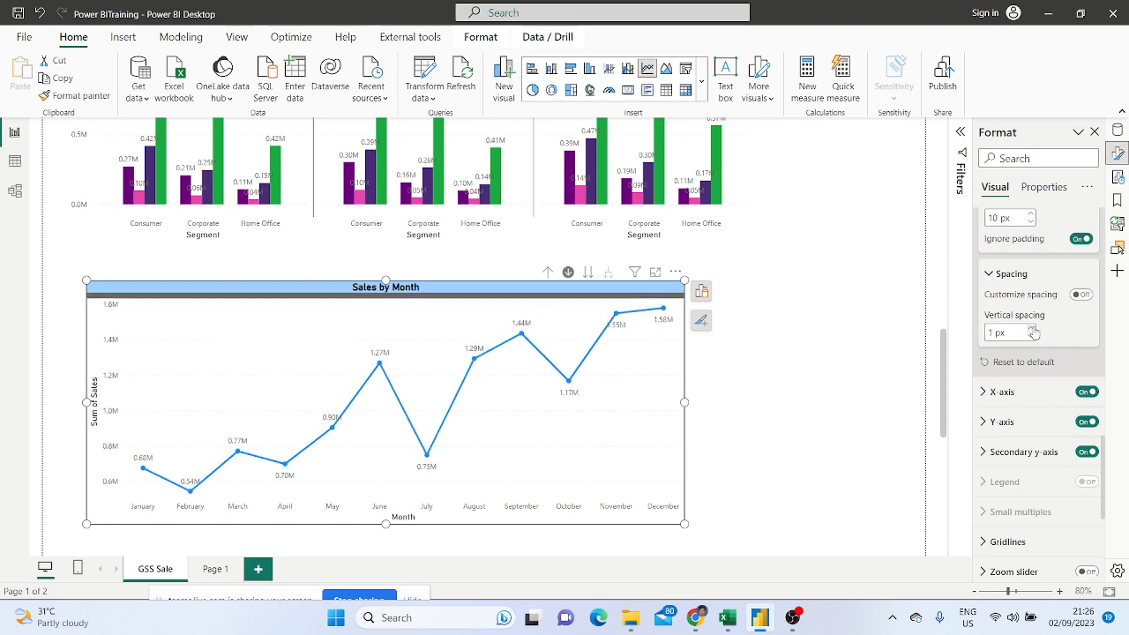
left_click(1031, 328)
left_click(1032, 328)
left_click(1032, 329)
left_click(1032, 328)
left_click(1031, 328)
left_click(1032, 328)
left_click(1031, 329)
left_click(1031, 328)
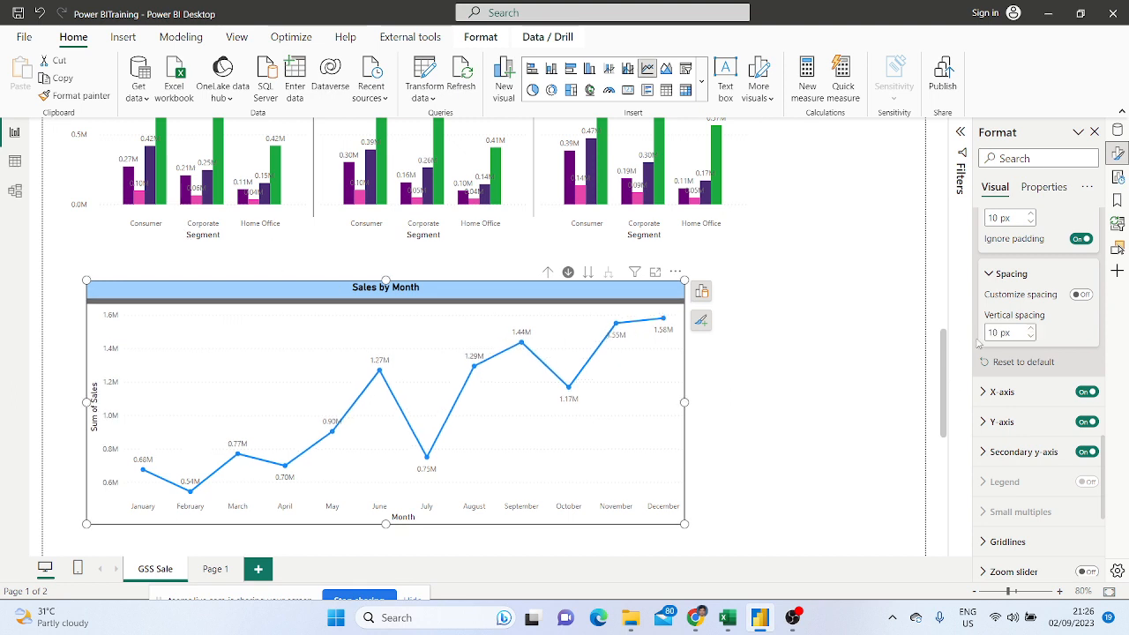
Try series labels on the line chart, and turn them off again
scroll(990, 419, "down", 5)
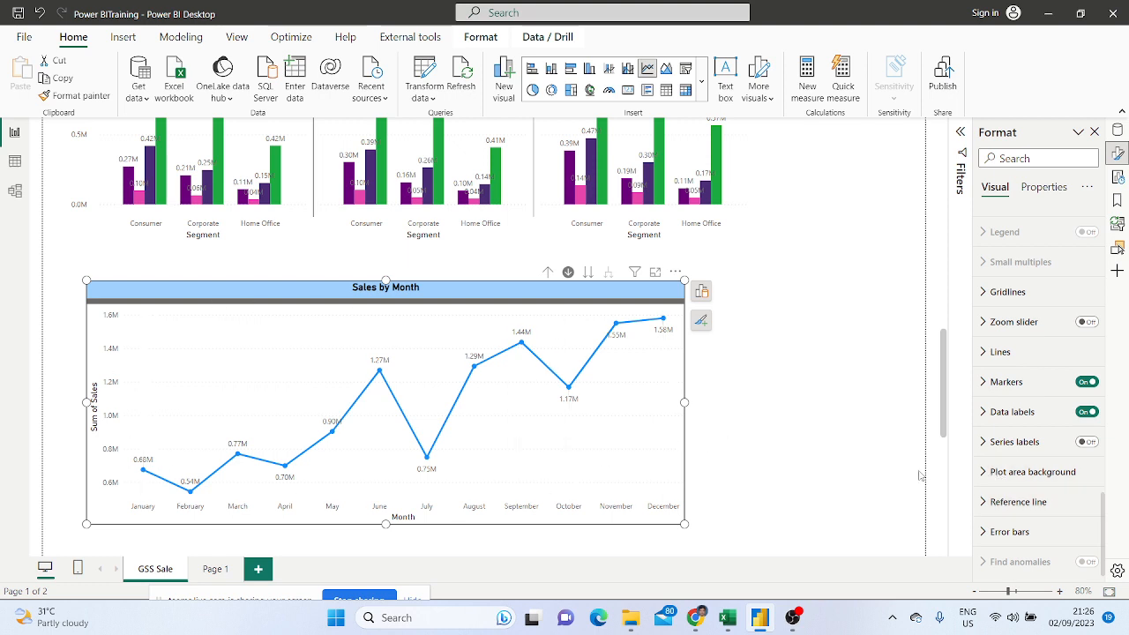
left_click(1088, 444)
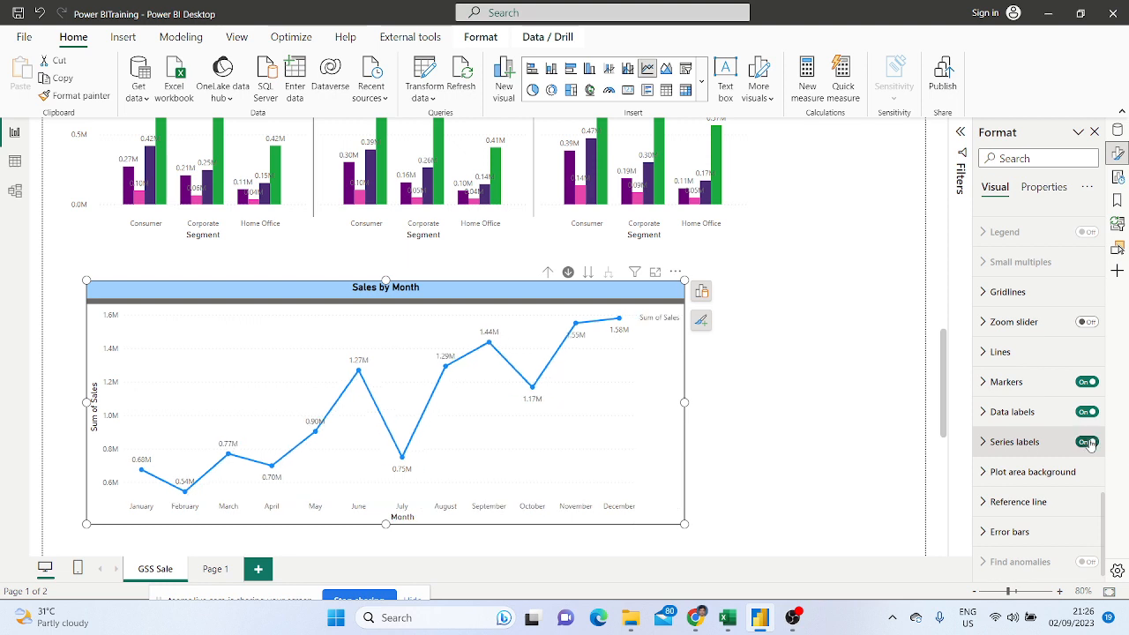
left_click(1088, 443)
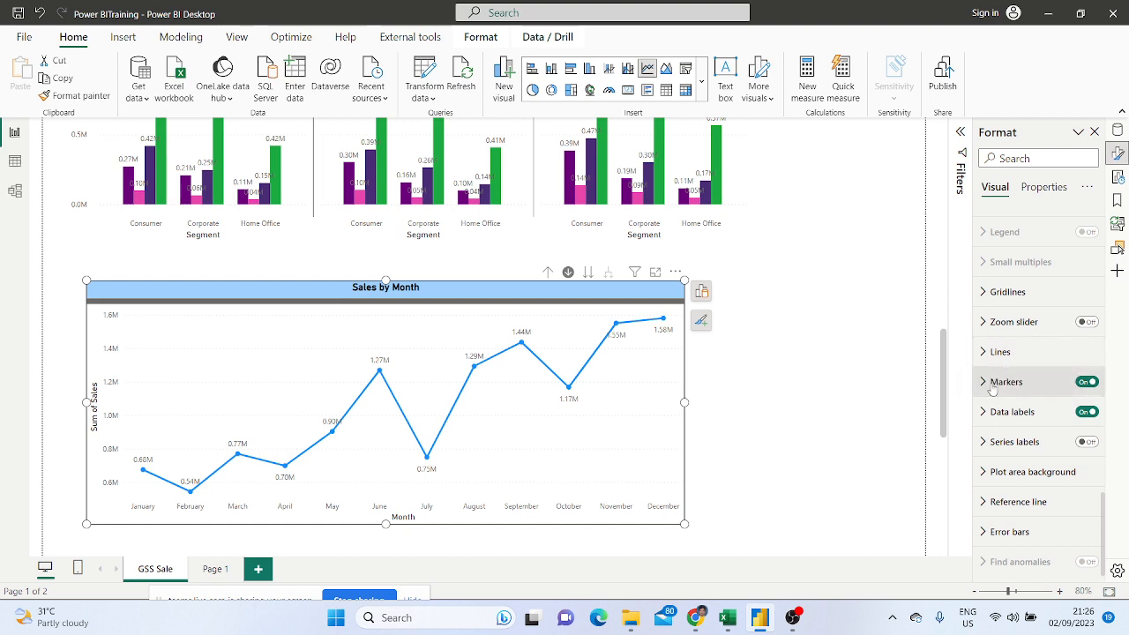
Change the marker shape of the line chart to a square for all series
left_click(986, 385)
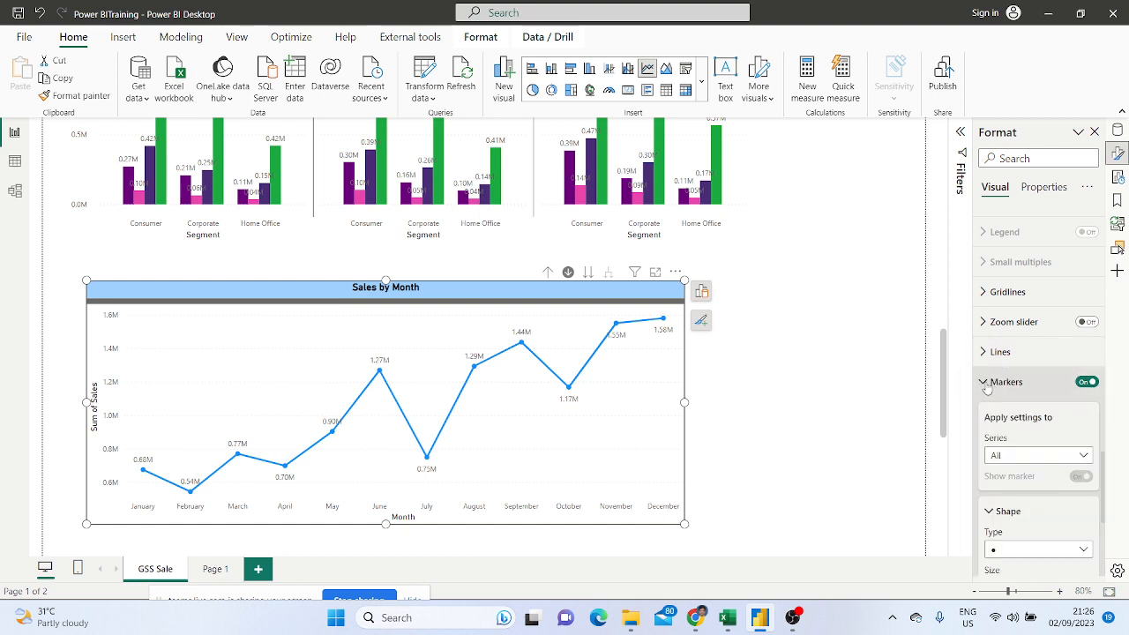
left_click(1066, 458)
left_click(1067, 460)
scroll(1024, 433, "down", 4)
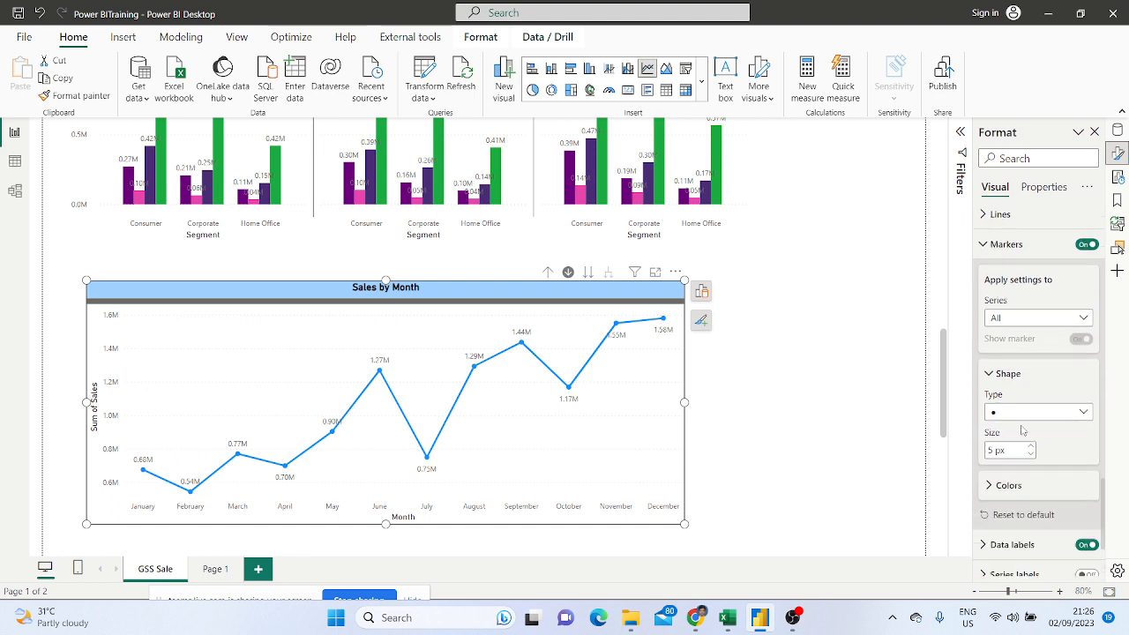
left_click(1081, 385)
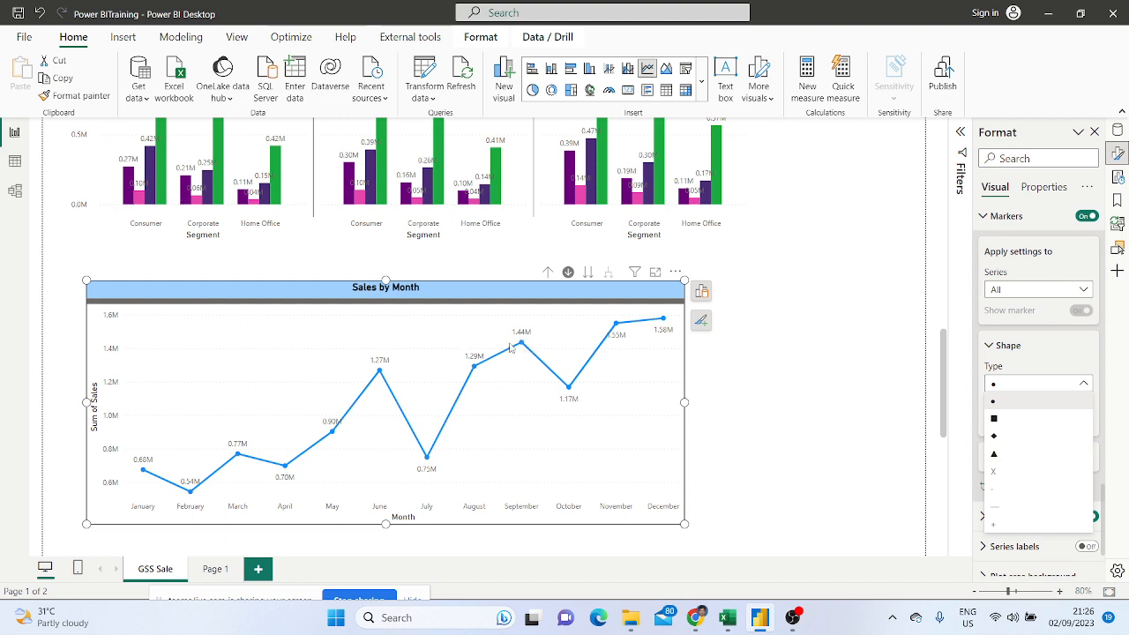
left_click(1002, 418)
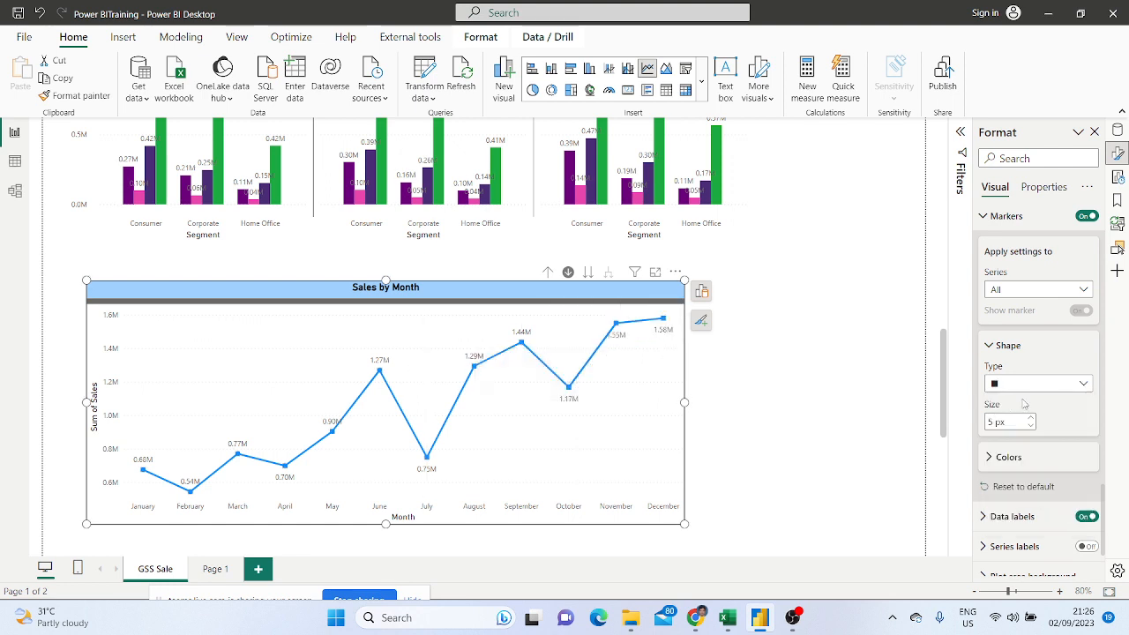
left_click(1083, 386)
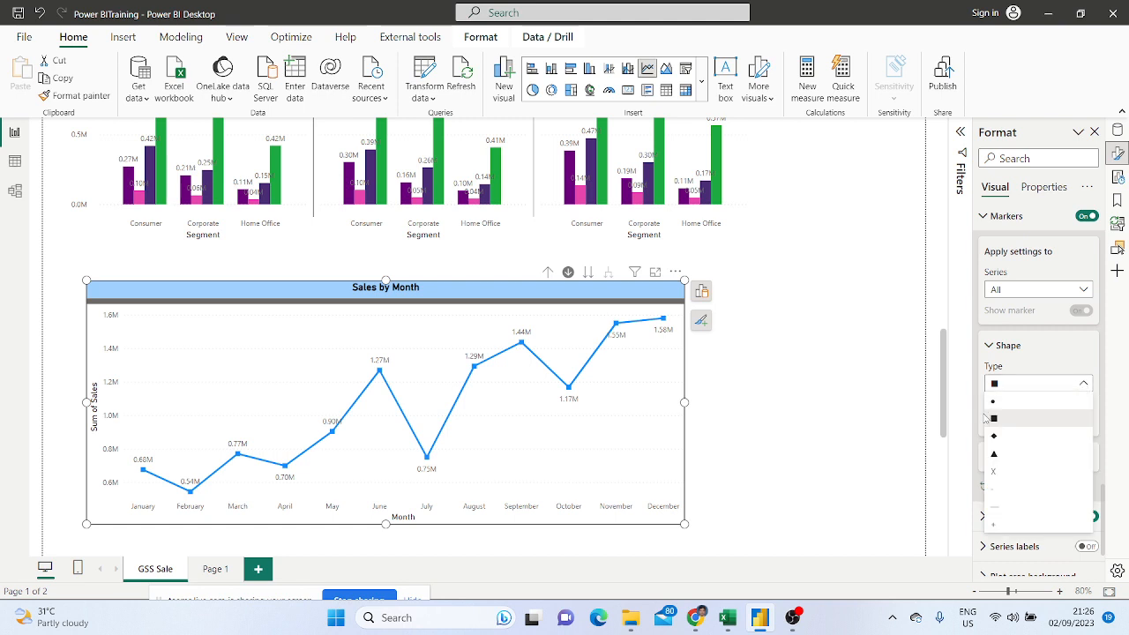
left_click(1021, 367)
Set the default color of the line chart's markers to green and deselect the chart
scroll(1024, 370, "down", 2)
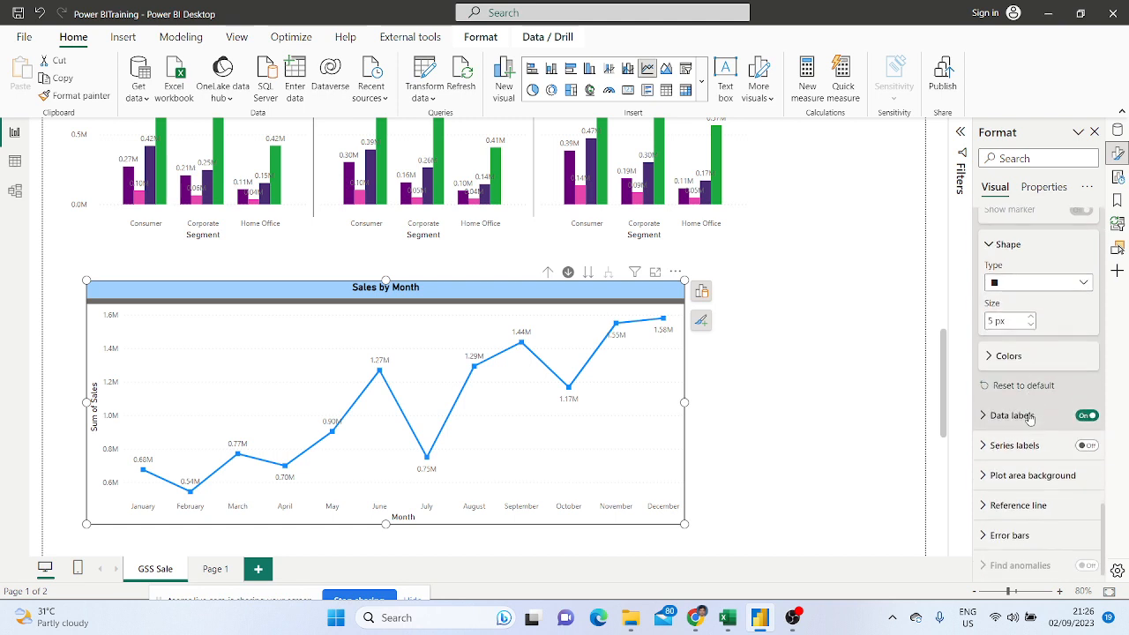
left_click(989, 353)
left_click(1006, 391)
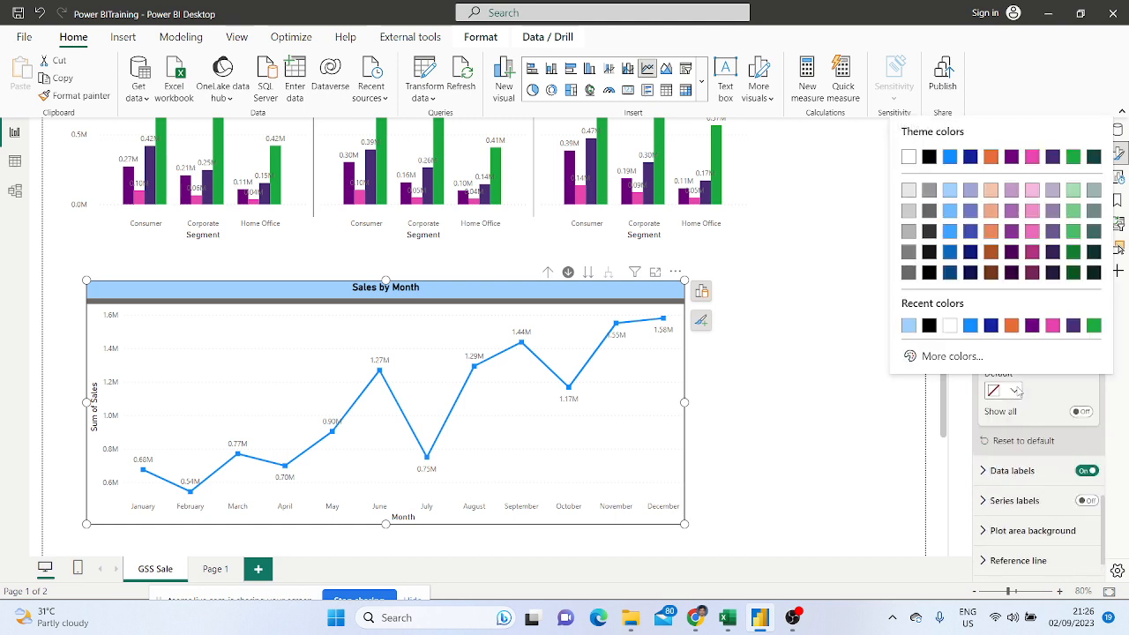
left_click(1093, 326)
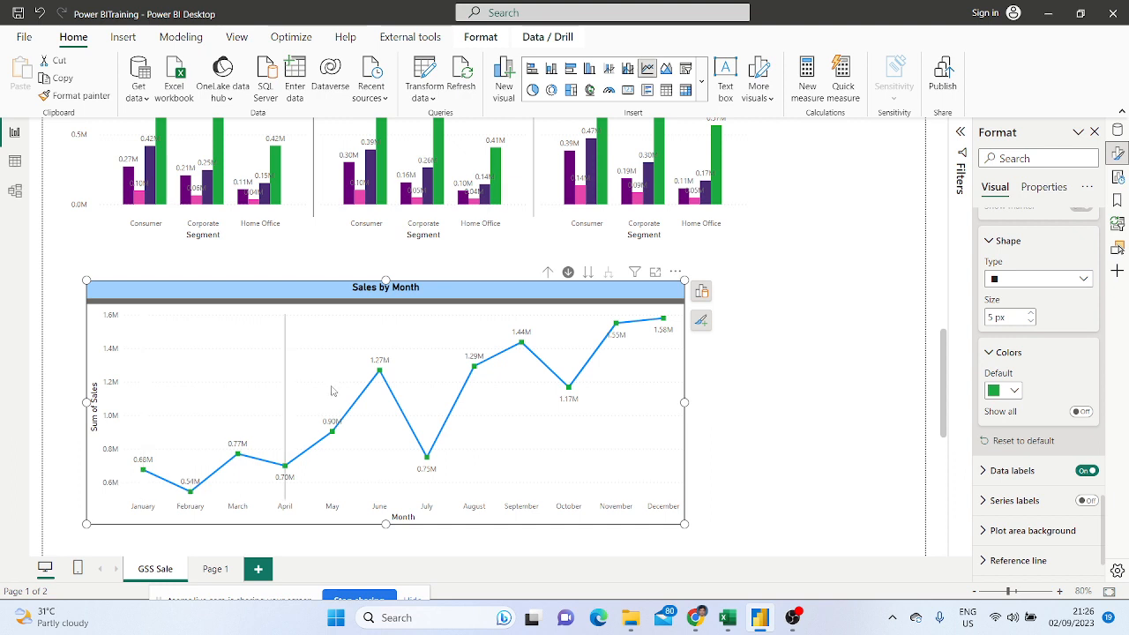
left_click(798, 410)
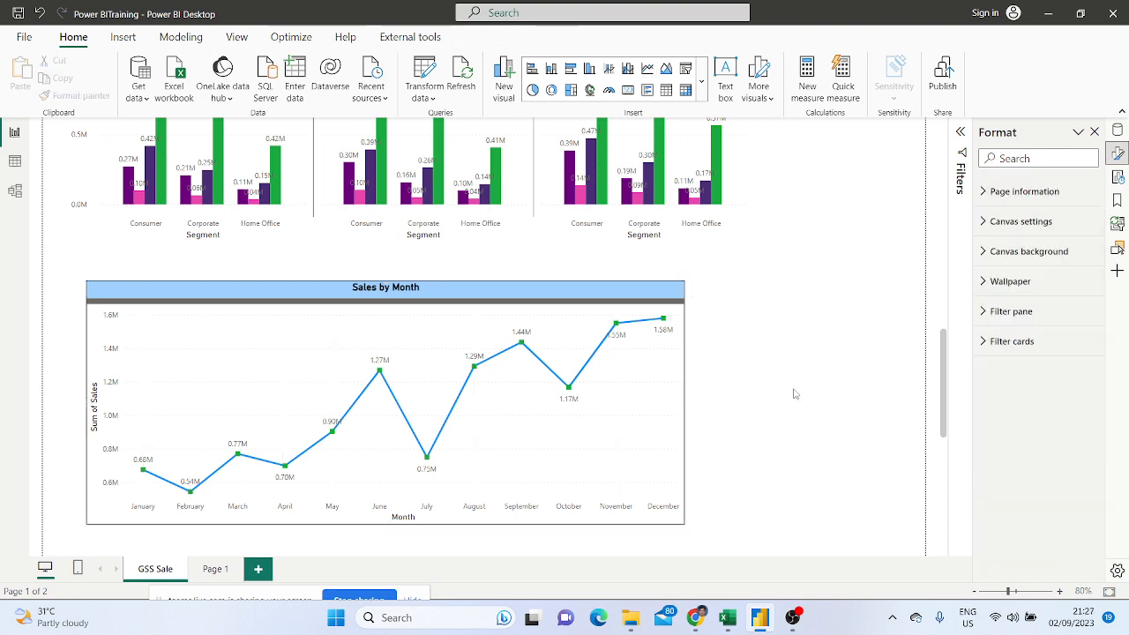
Insert an empty map visual below the Sales by Month chart and show the Global_Superstore2 data fields
scroll(794, 392, "down", 3)
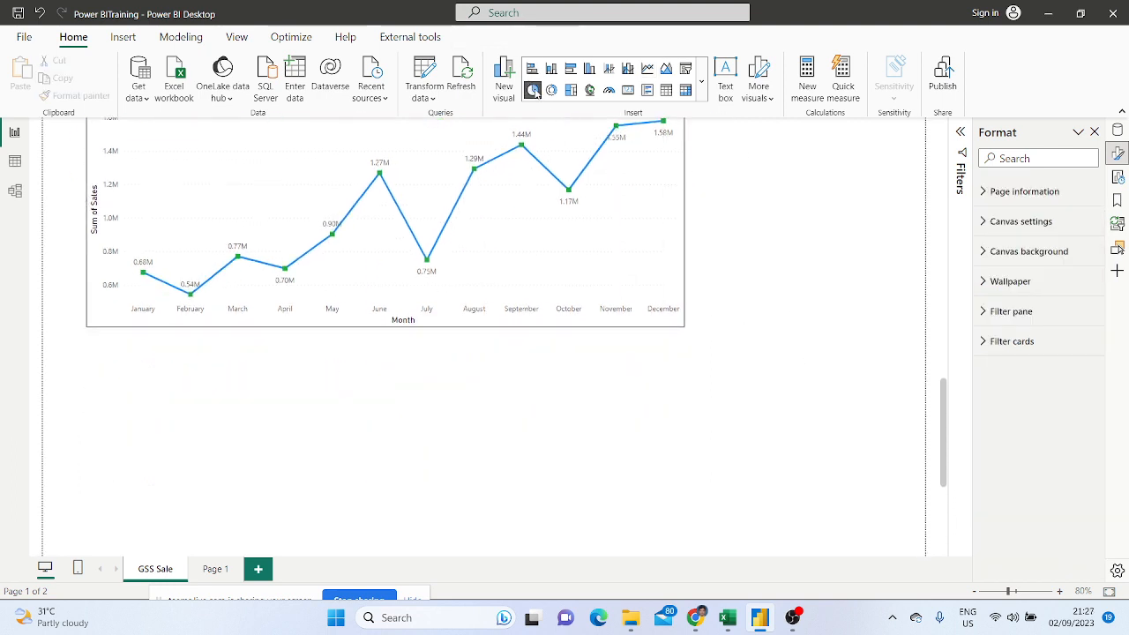
left_click(590, 91)
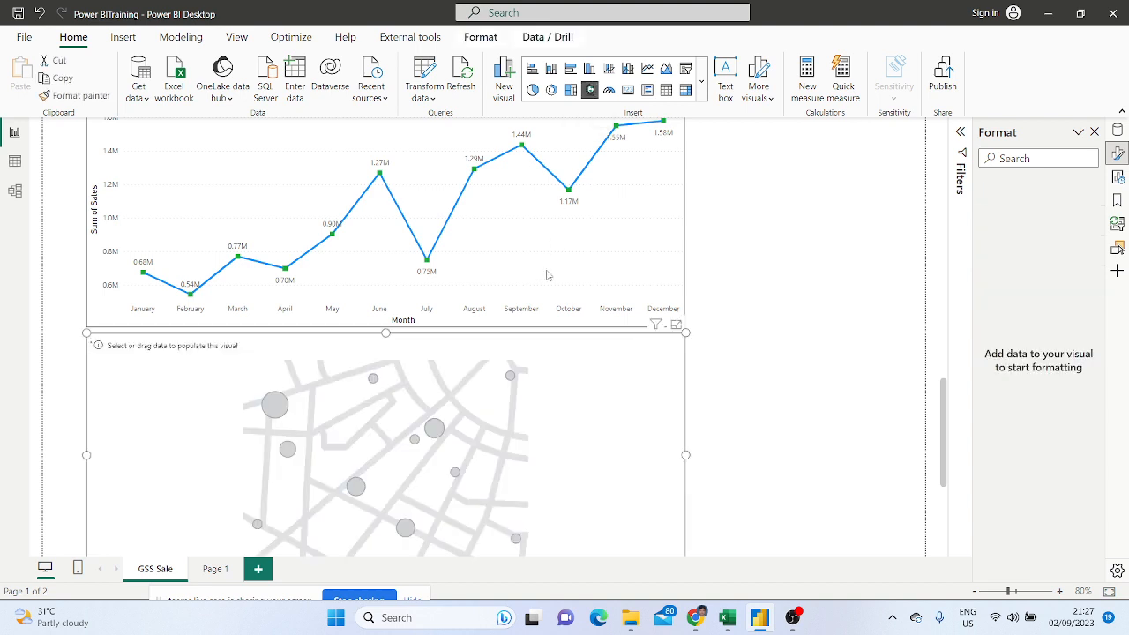
scroll(390, 424, "down", 1)
scroll(389, 424, "down", 3)
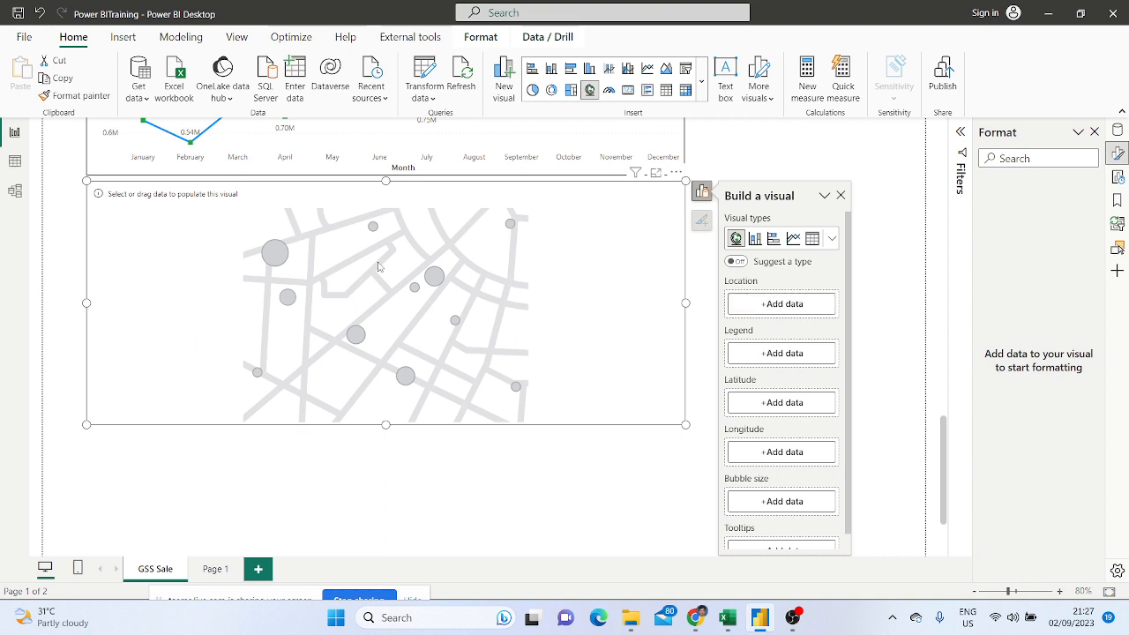
scroll(760, 388, "down", 1)
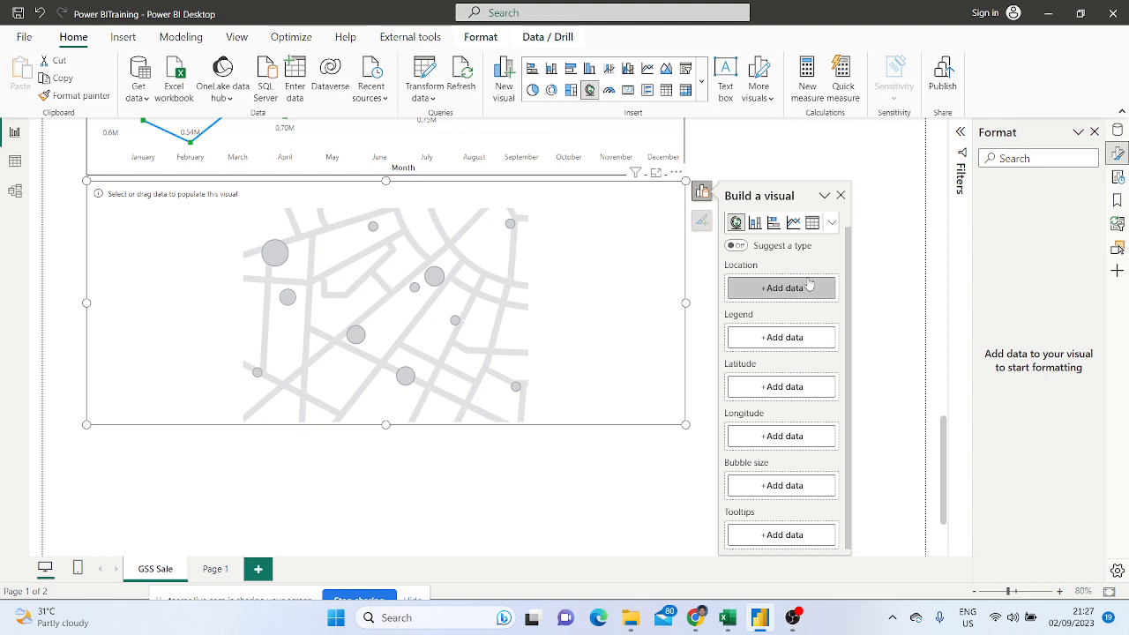
left_click(1117, 130)
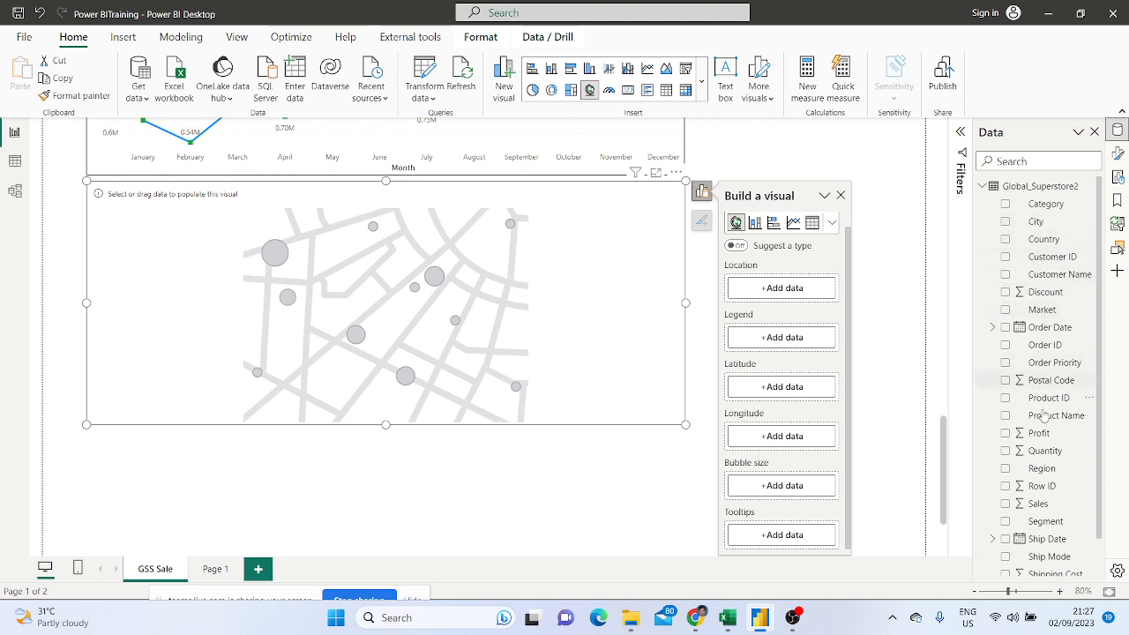
Plot the Country field as the location of the empty map visual
scroll(1043, 538, "down", 1)
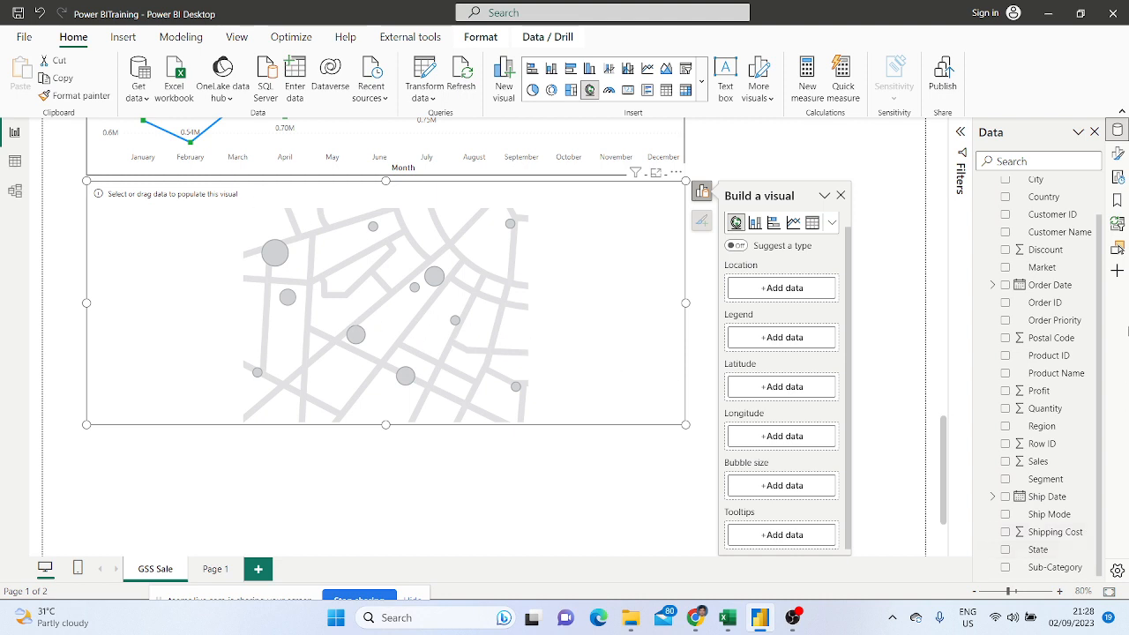
scroll(1038, 295, "up", 1)
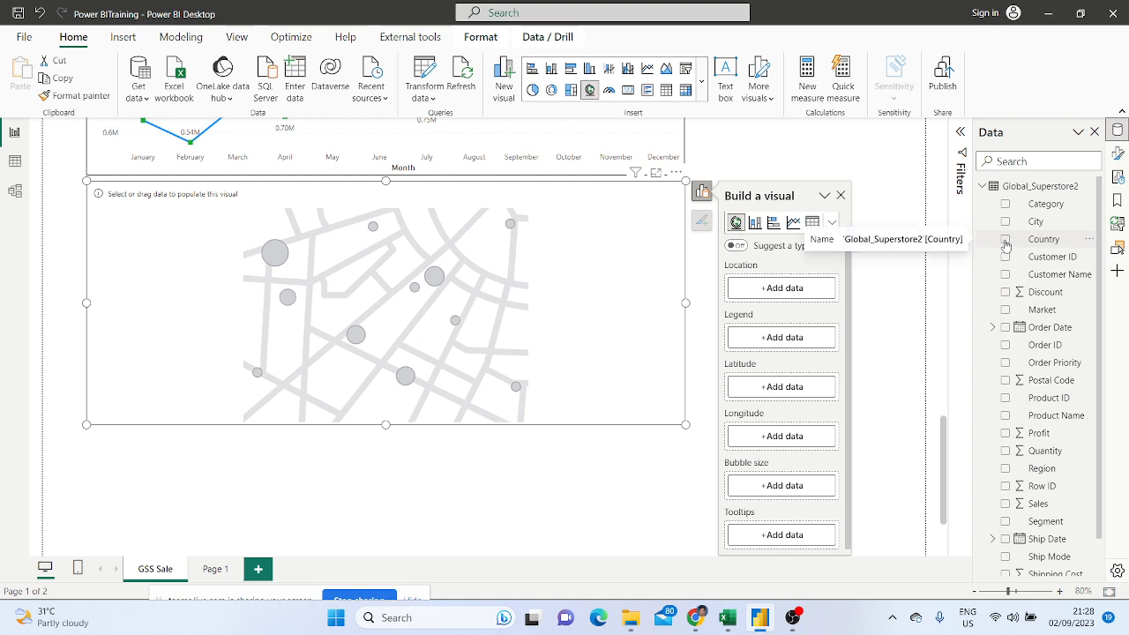
left_click(1005, 240)
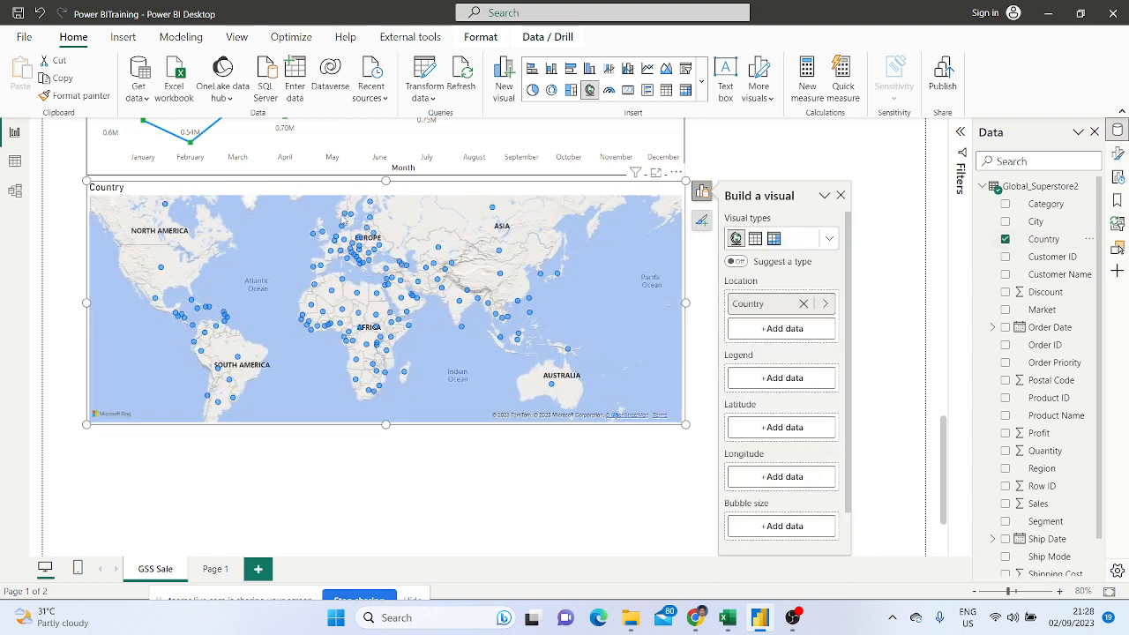
Examine the country points on the map across Europe and the Balkans, at world scale, and around South Asia
mouse_move(379, 250)
scroll(332, 265, "up", 5)
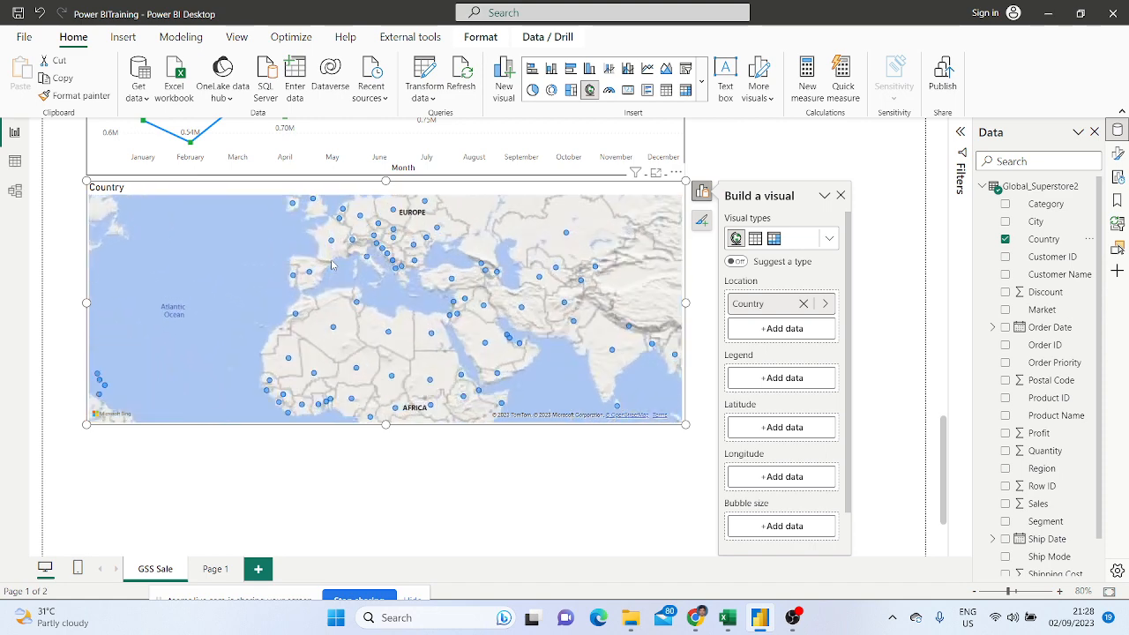
scroll(436, 257, "up", 2)
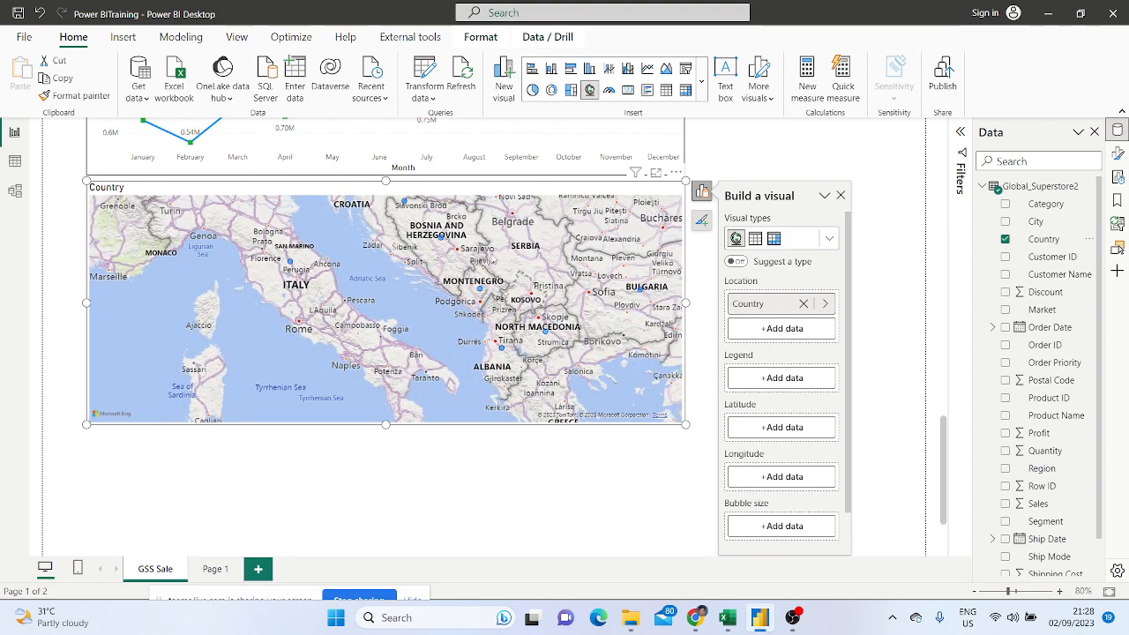
scroll(487, 278, "up", 1)
scroll(486, 279, "up", 3)
scroll(461, 386, "down", 2)
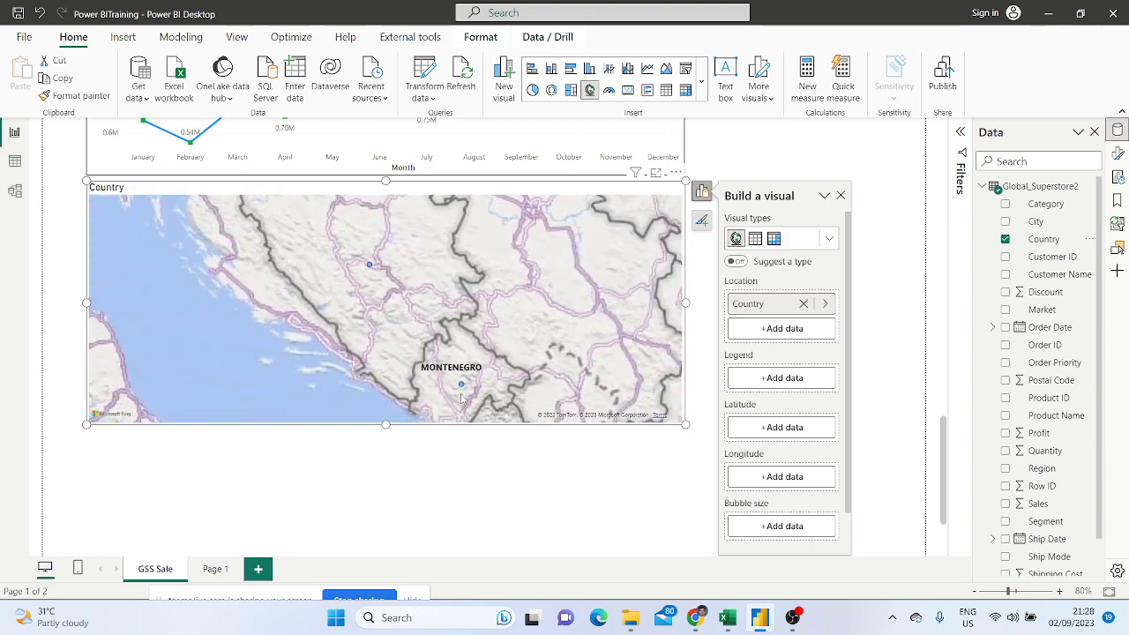
scroll(461, 385, "down", 3)
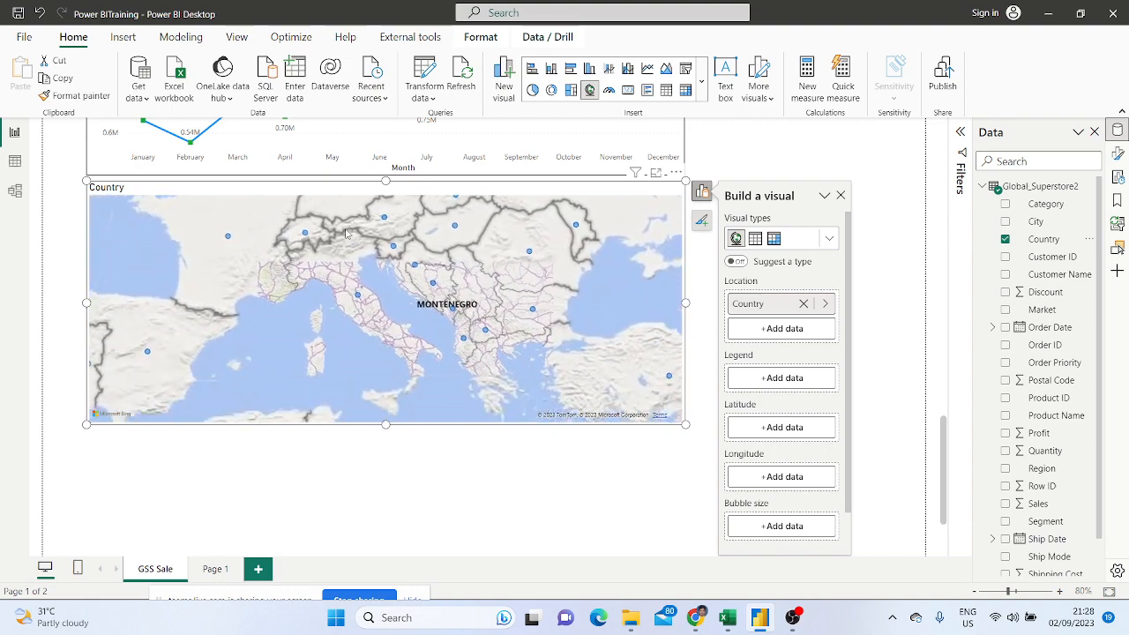
scroll(331, 276, "down", 4)
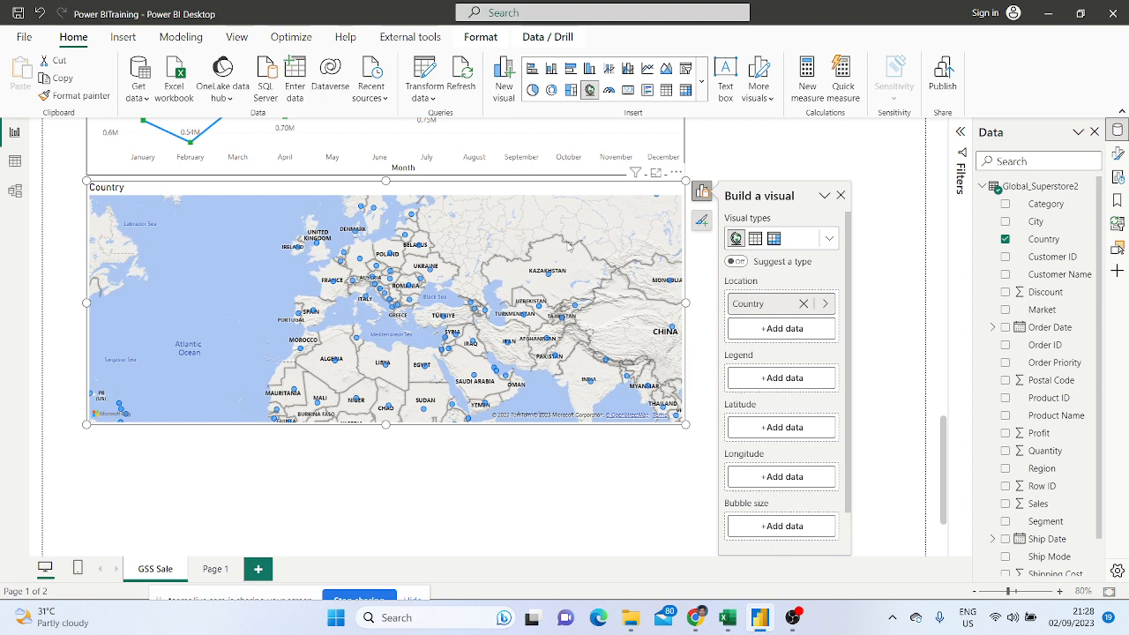
scroll(514, 291, "down", 5)
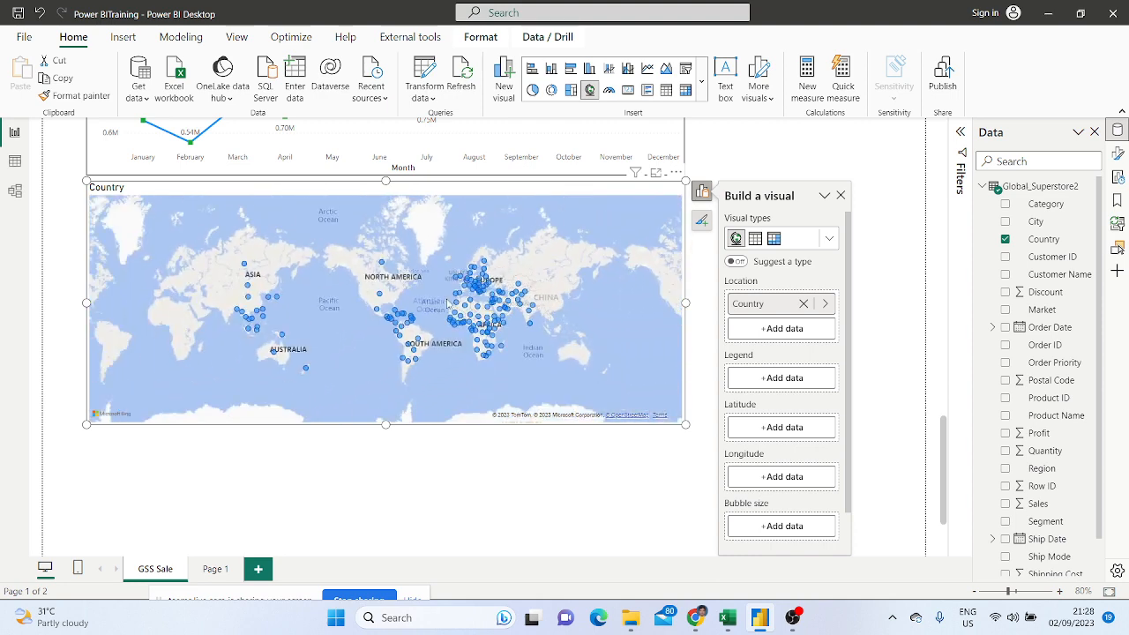
scroll(460, 318, "up", 2)
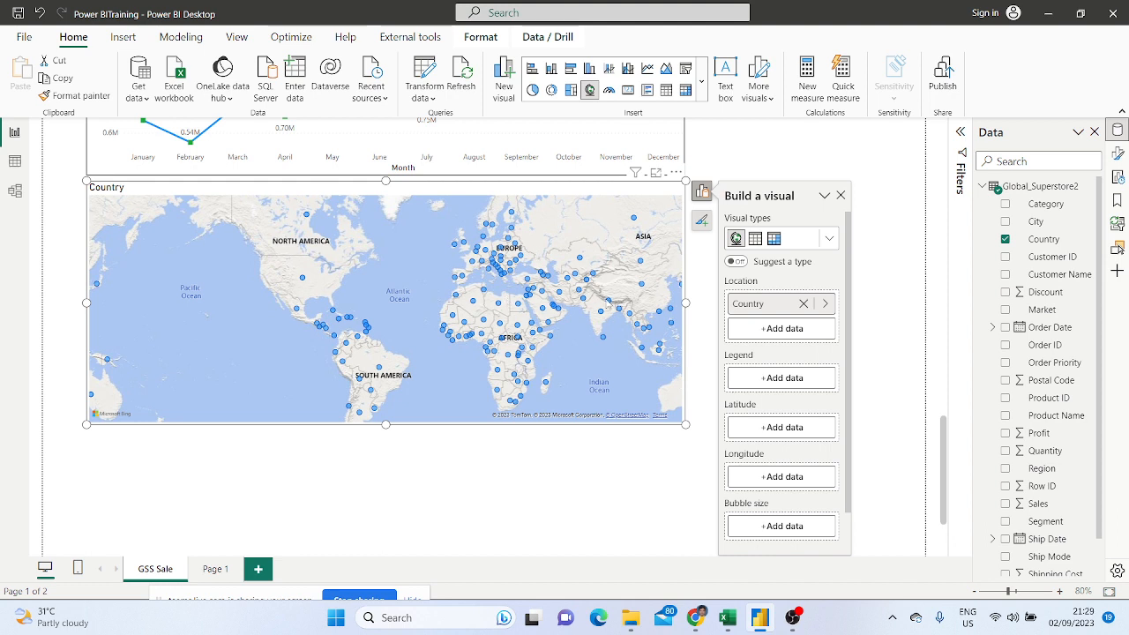
left_click_drag(595, 328, 490, 337)
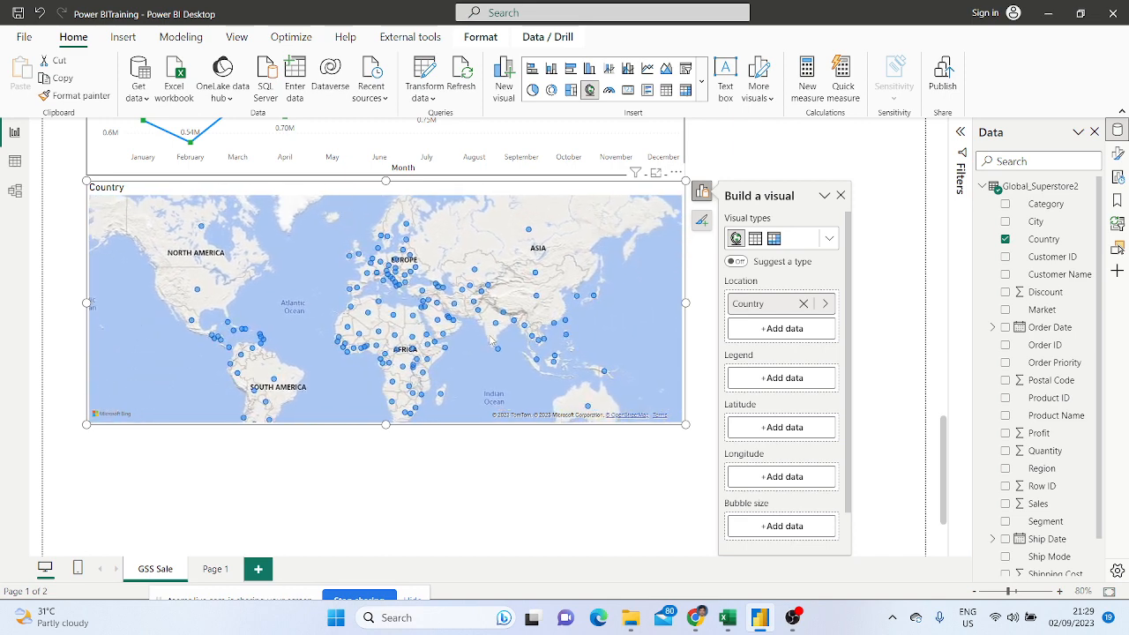
scroll(518, 334, "up", 5)
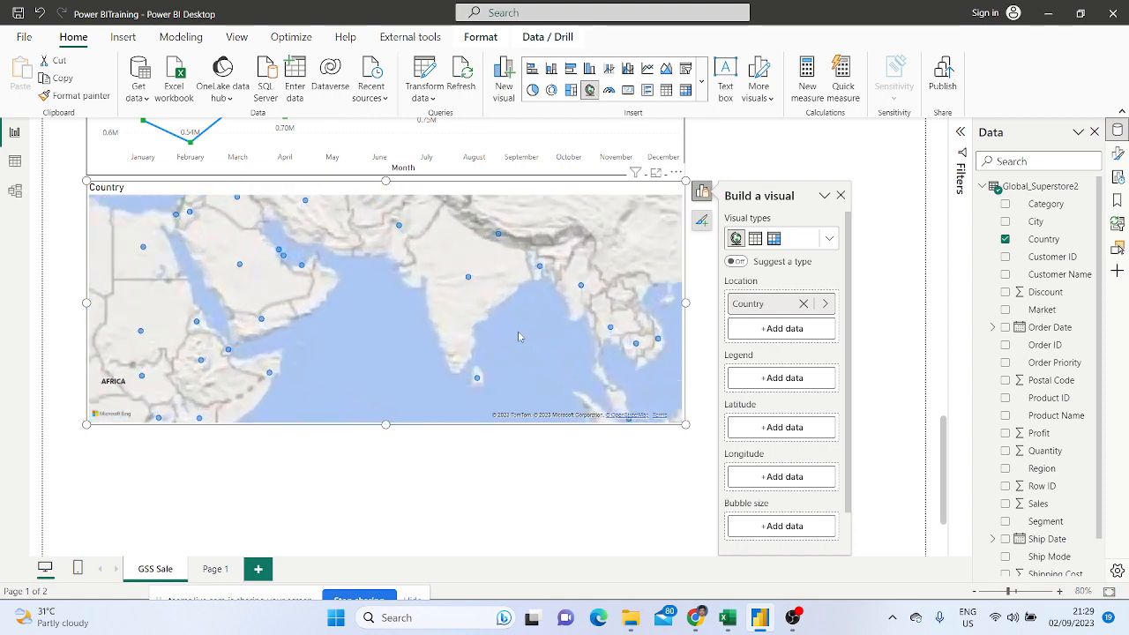
scroll(518, 336, "down", 1)
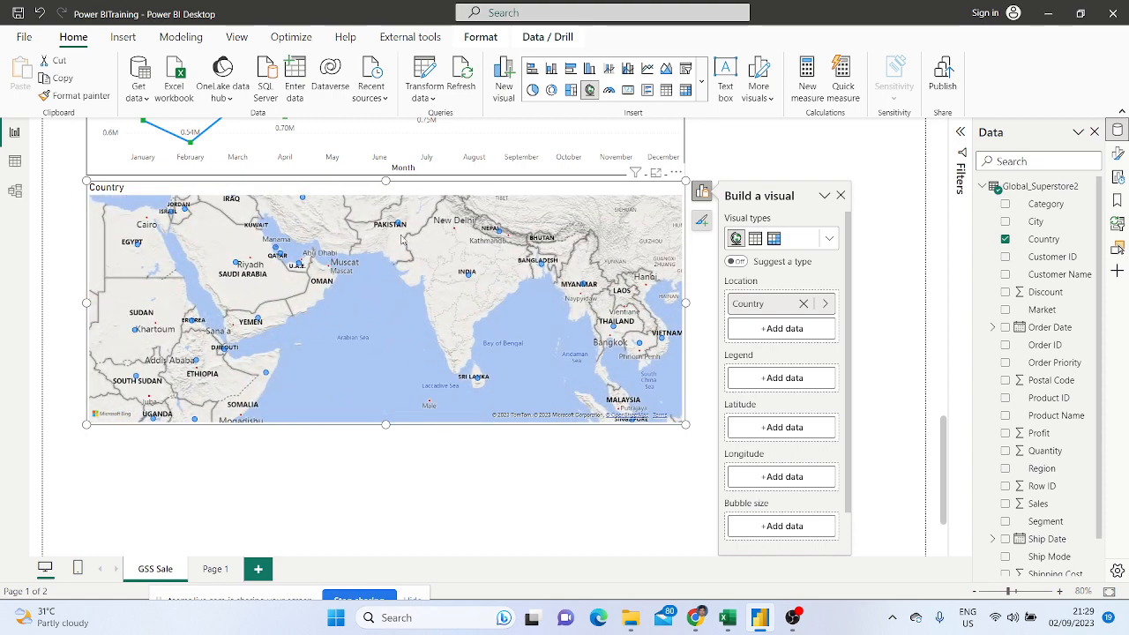
scroll(404, 235, "up", 3)
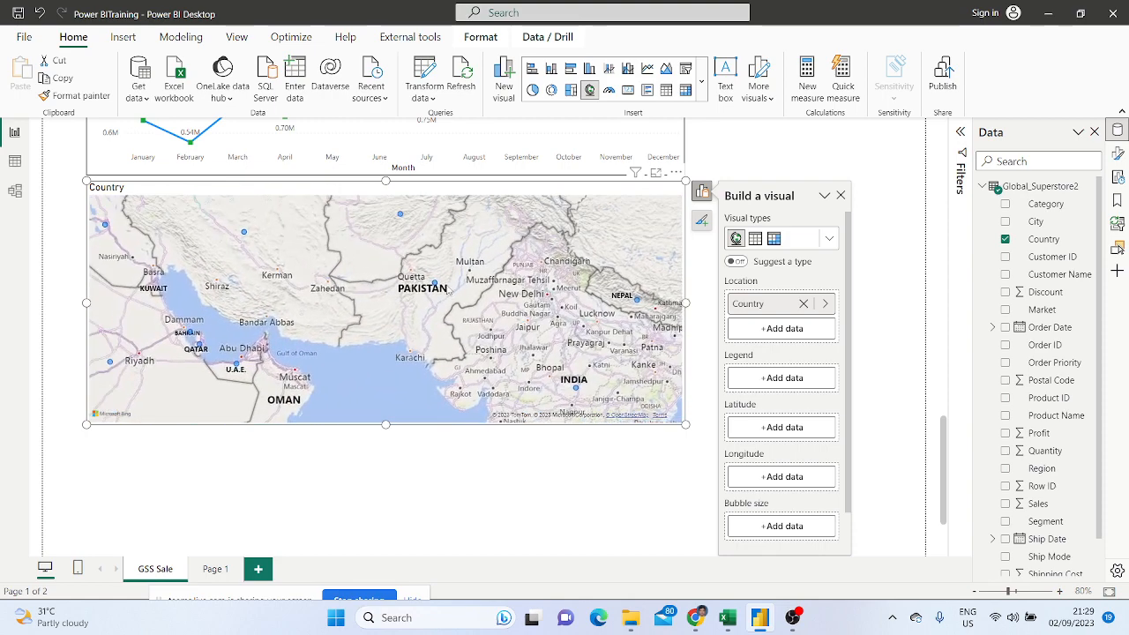
Replace Country with City as the map's location field
left_click(803, 303)
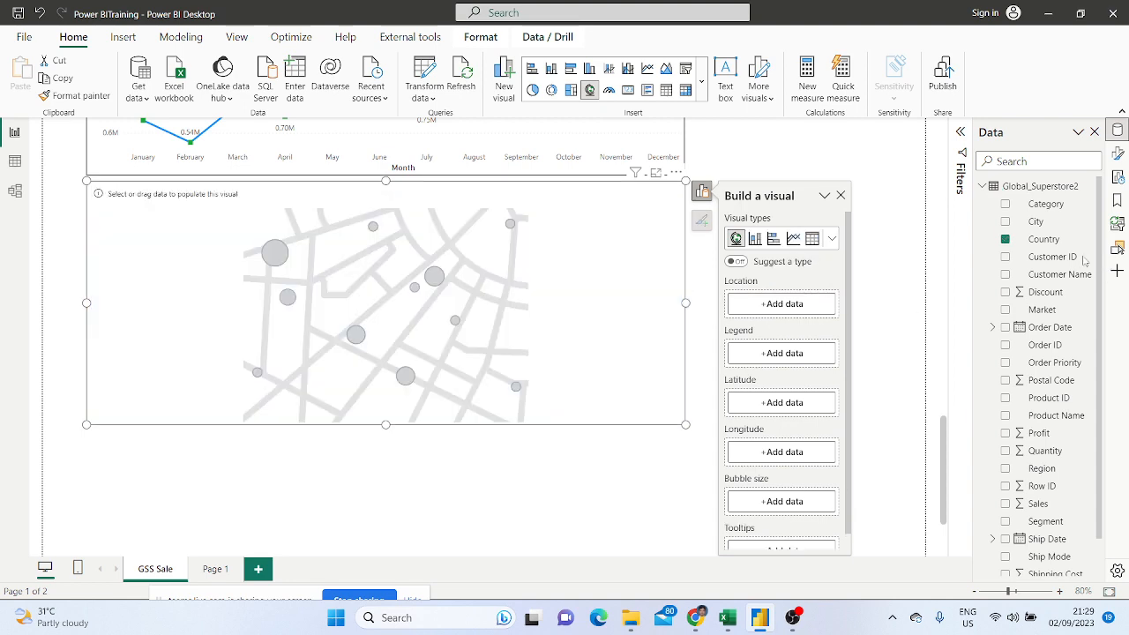
left_click(1005, 222)
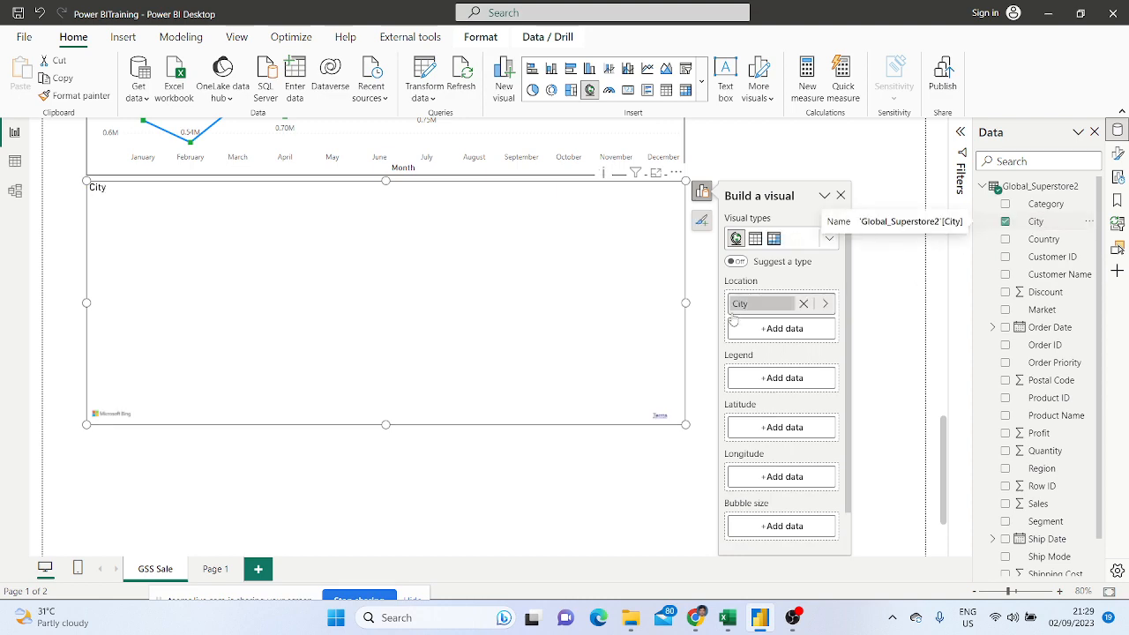
Examine the city points on the map across Türkiye, the Middle East, North Africa and India
scroll(424, 317, "up", 5)
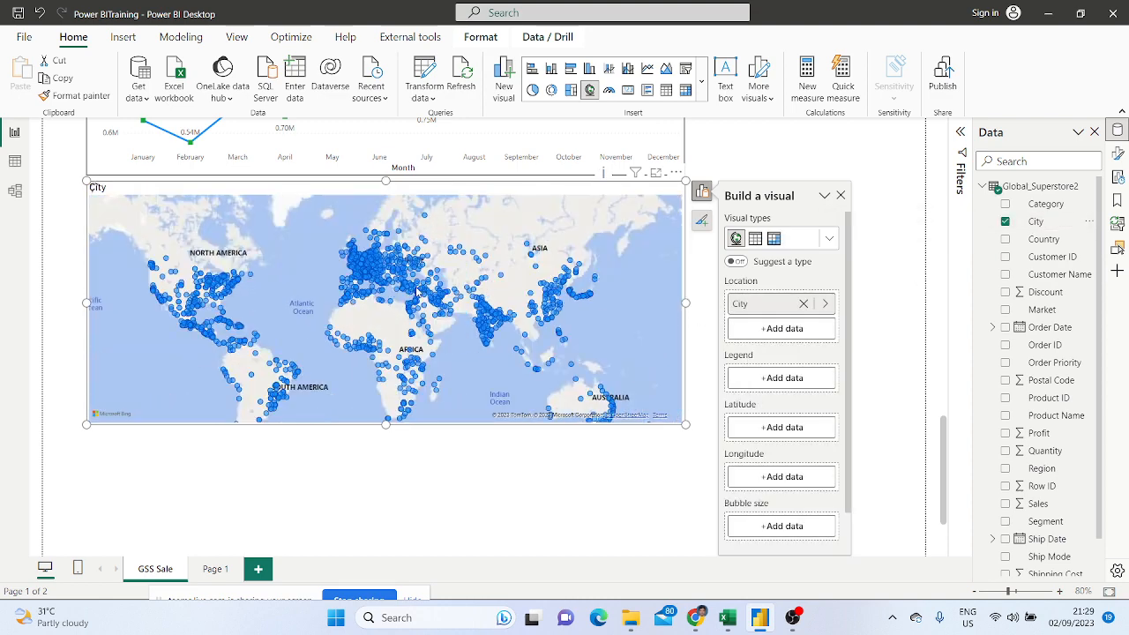
scroll(422, 292, "up", 3)
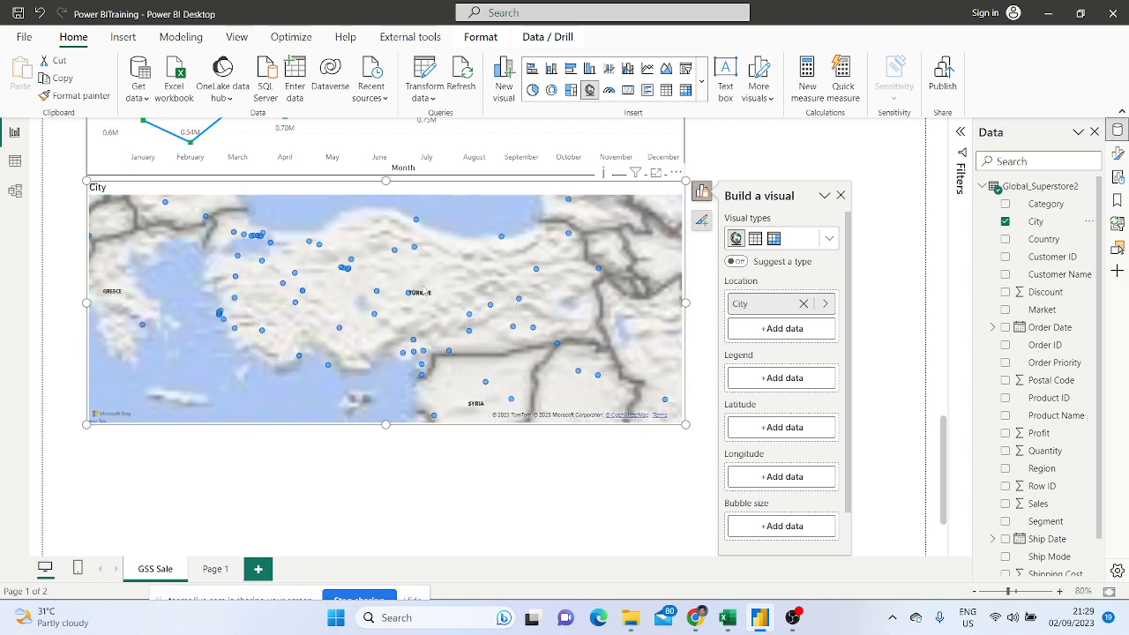
left_click_drag(447, 319, 276, 206)
scroll(495, 355, "down", 3)
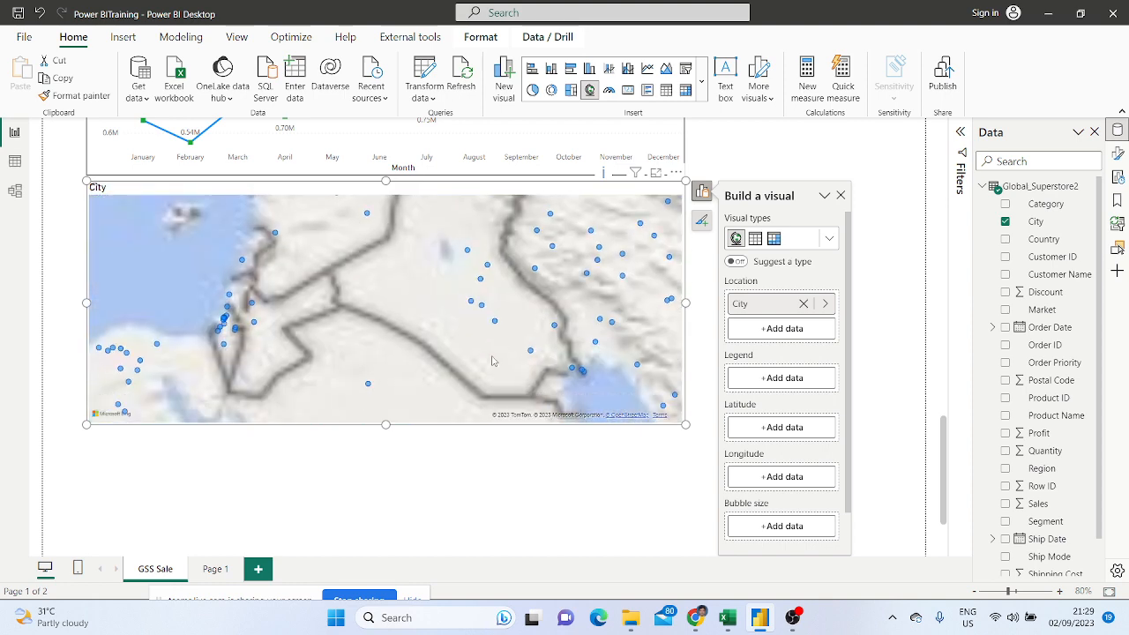
scroll(495, 358, "down", 2)
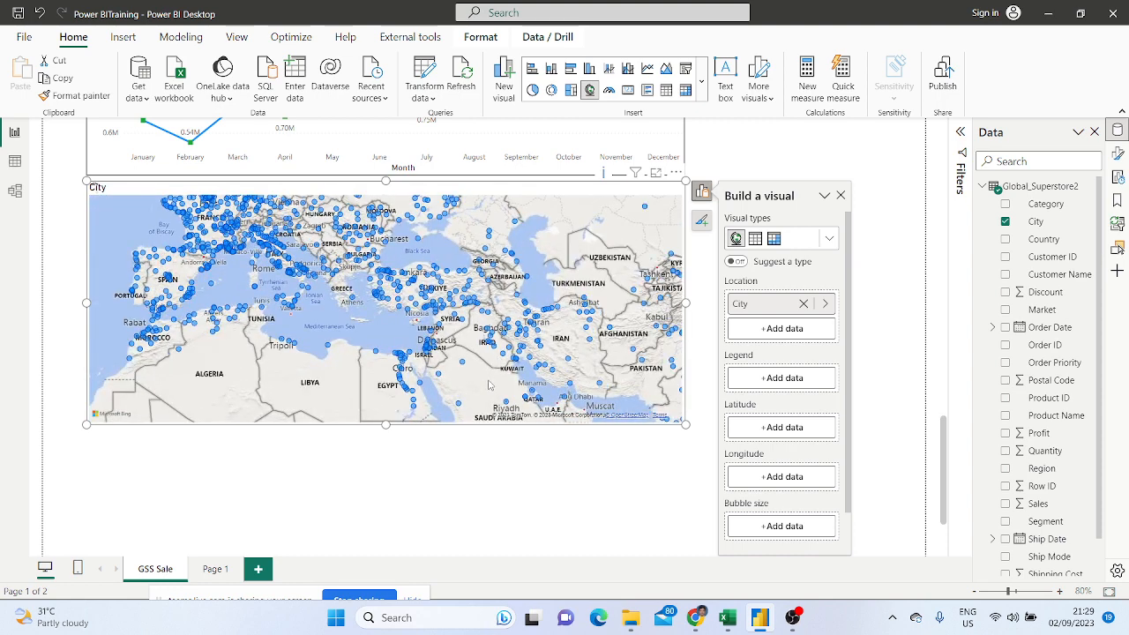
left_click_drag(490, 379, 401, 222)
left_click_drag(586, 245, 522, 316)
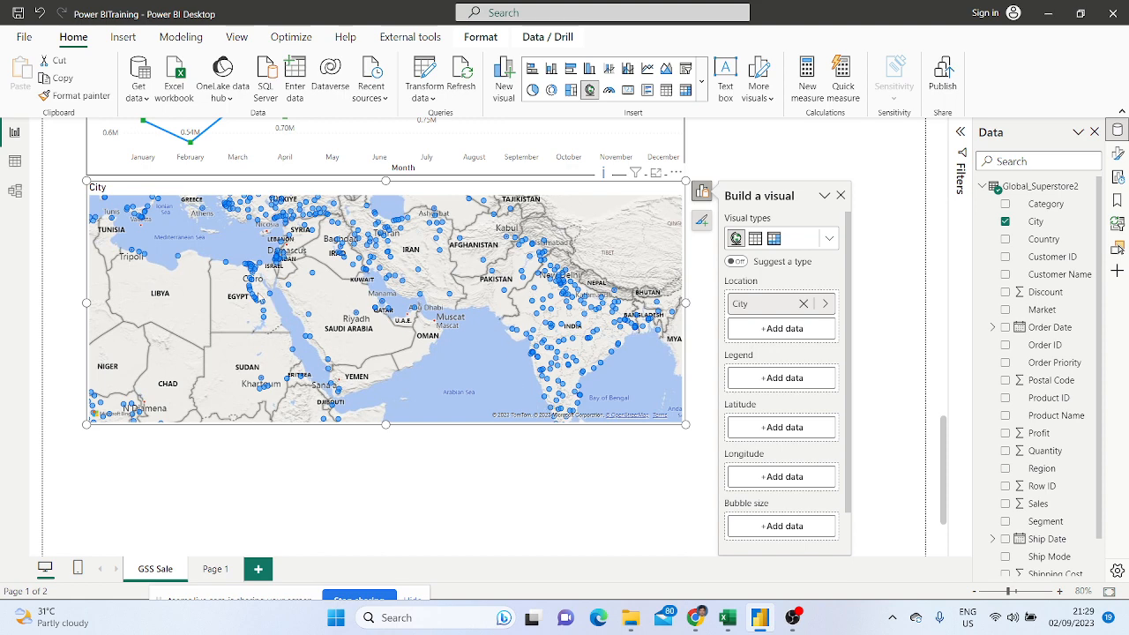
left_click_drag(218, 314, 452, 366)
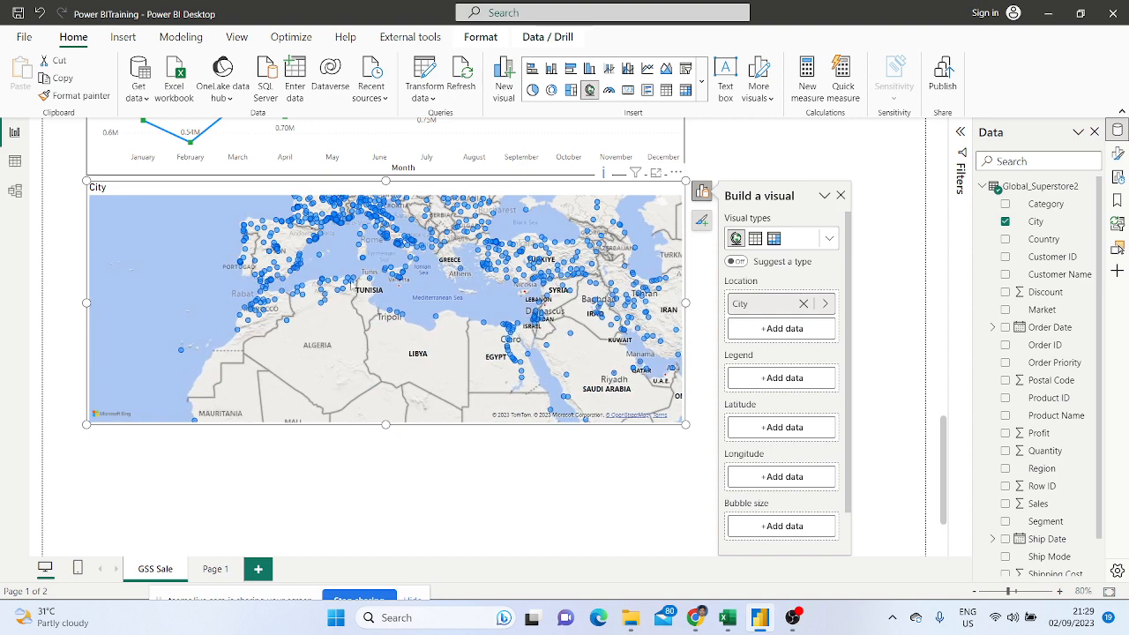
left_click_drag(450, 366, 299, 368)
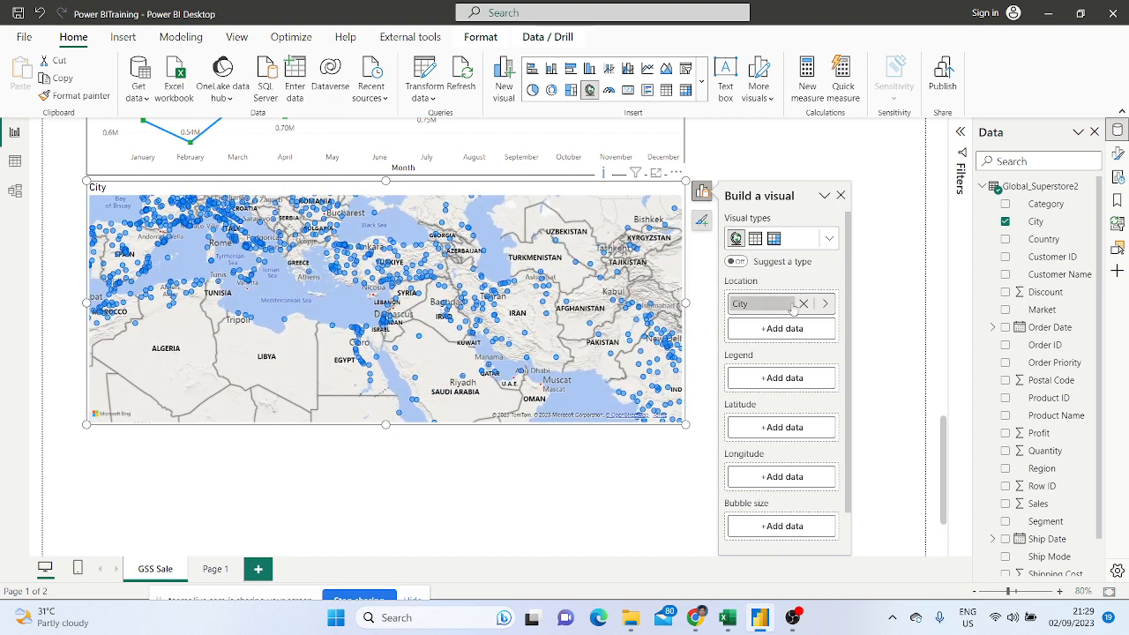
Replace City with Region as the map's location field and look over the region points
left_click(804, 305)
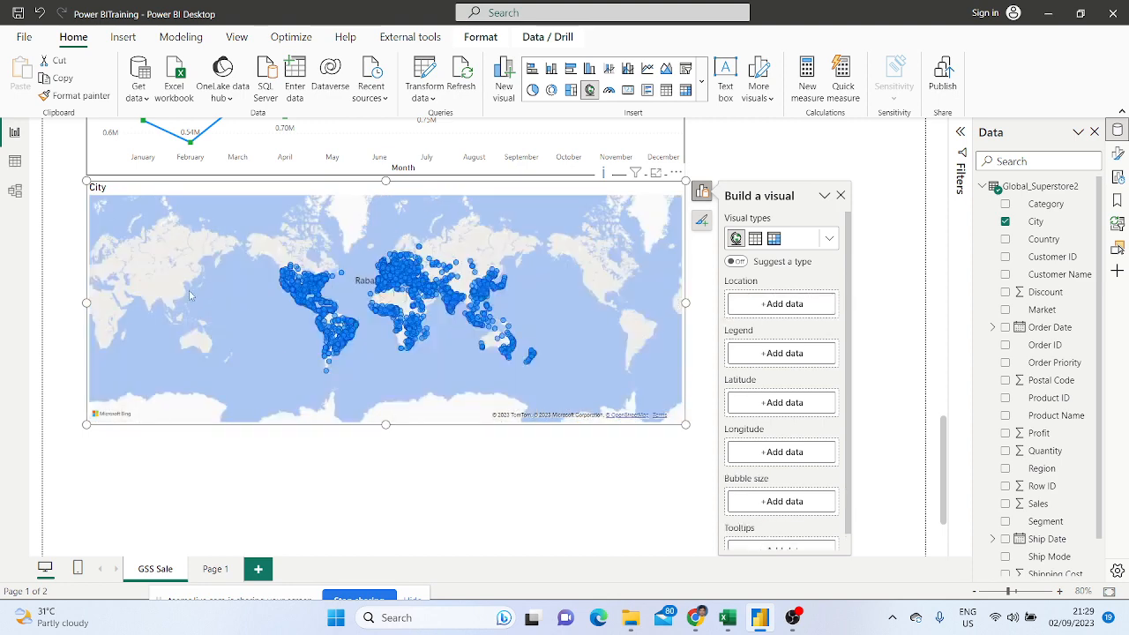
scroll(1072, 415, "down", 1)
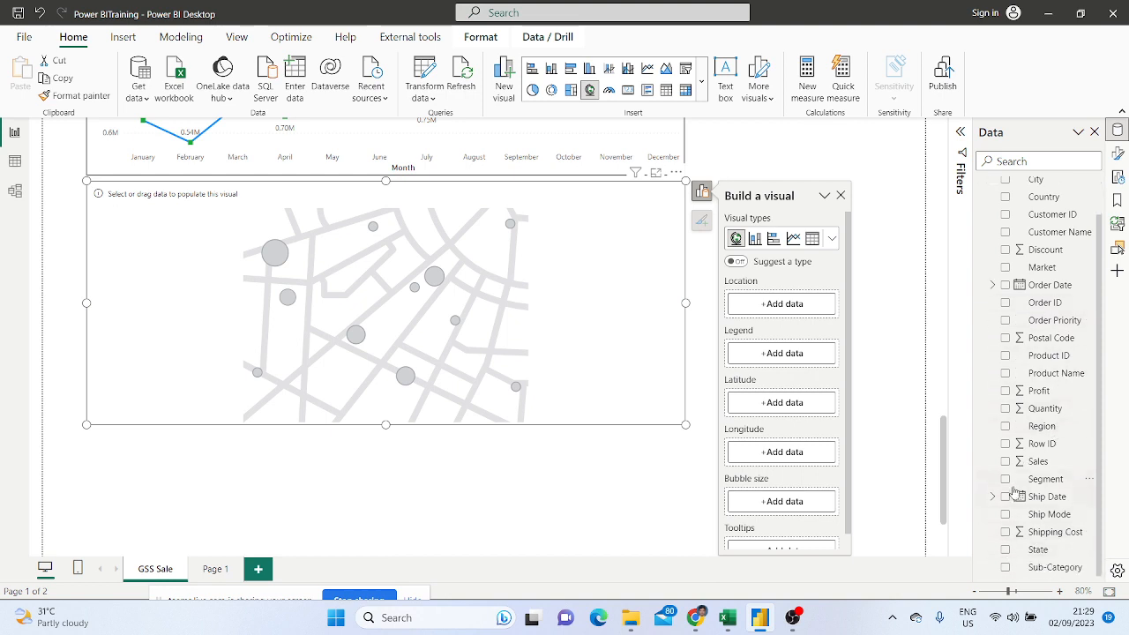
left_click(1007, 427)
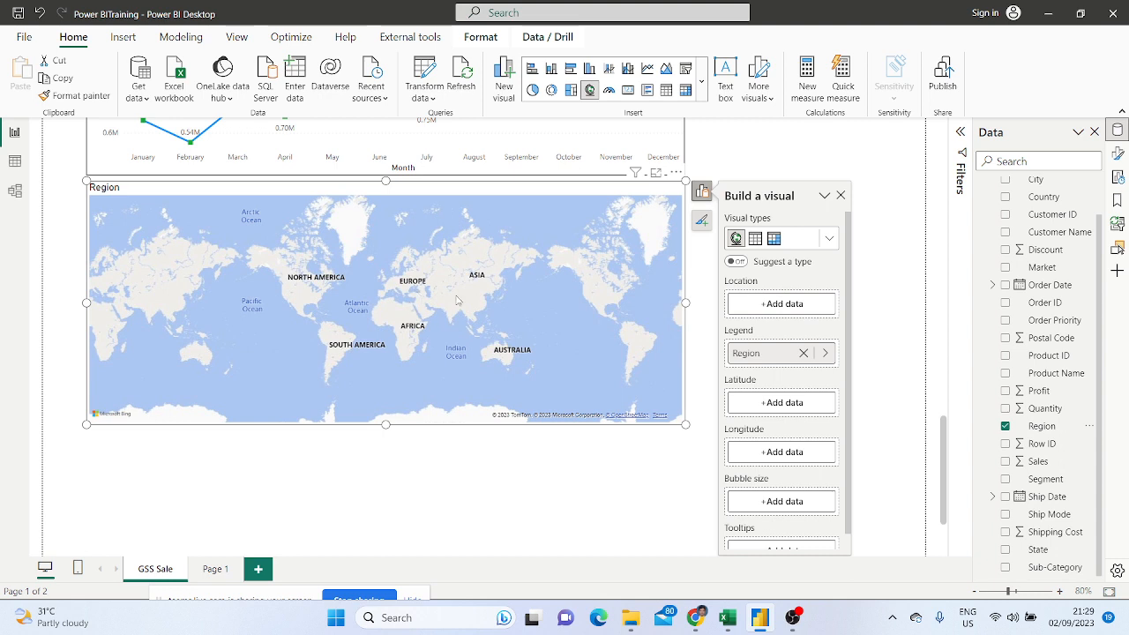
left_click_drag(785, 360, 782, 309)
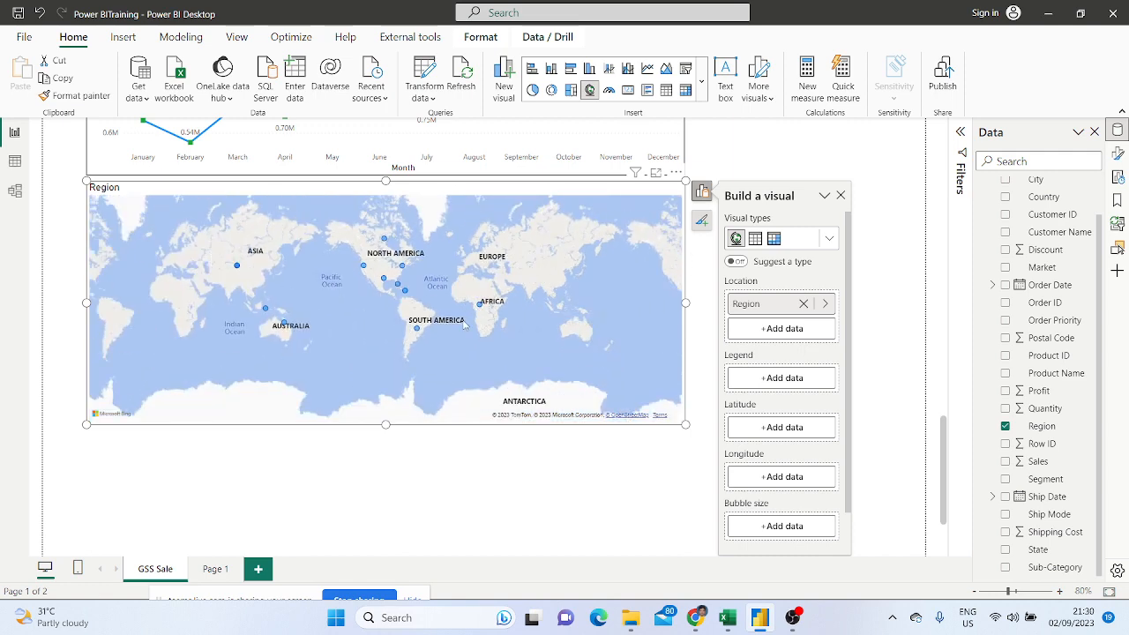
scroll(601, 286, "up", 2)
left_click_drag(602, 287, 768, 356)
left_click_drag(413, 304, 679, 352)
scroll(388, 327, "down", 1)
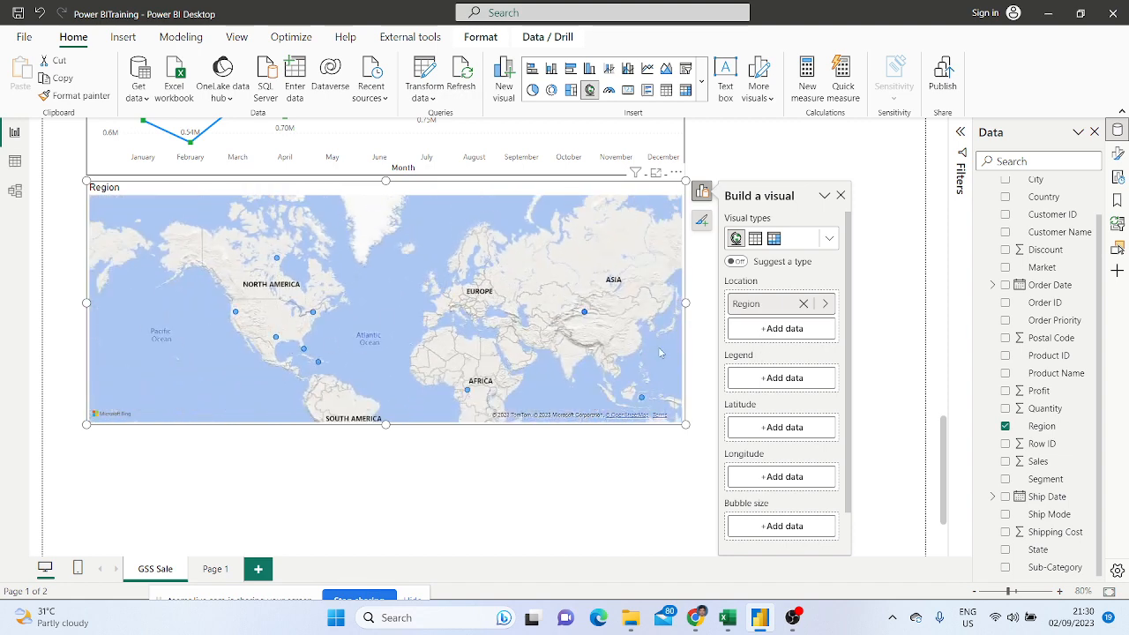
Replace Region with Country as the map's location field and look at the points around the Mediterranean
left_click(803, 303)
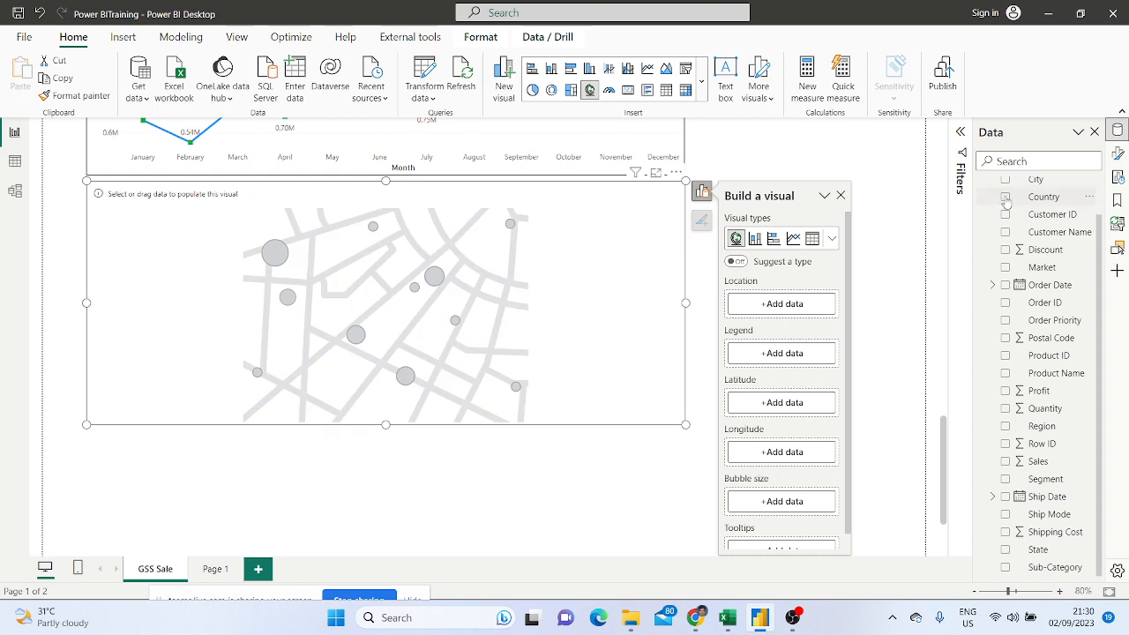
left_click(1005, 197)
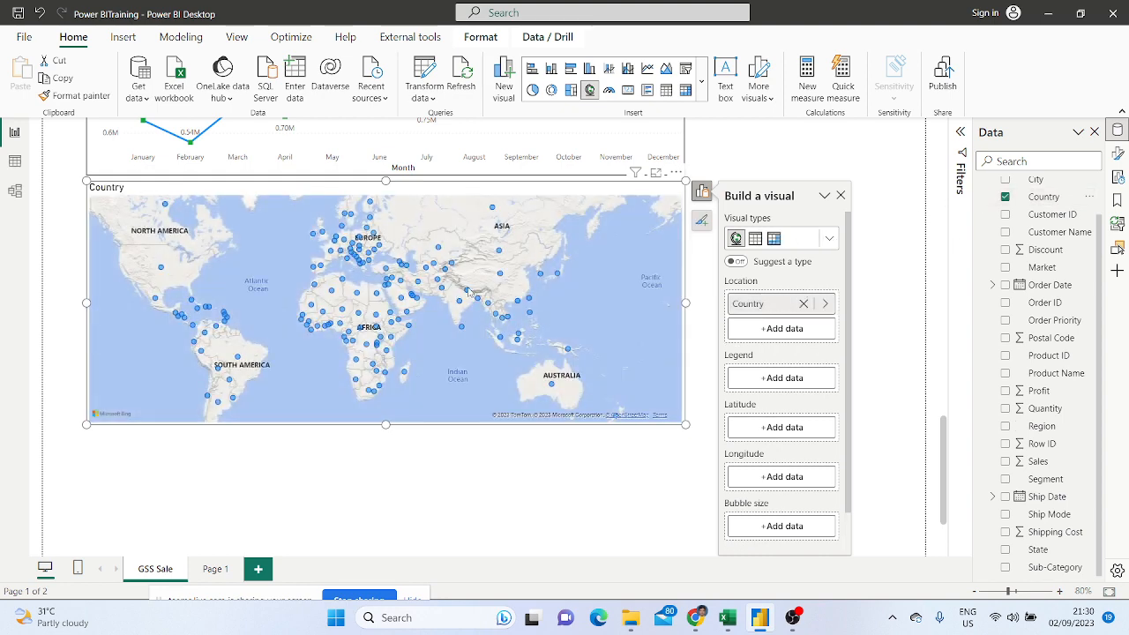
scroll(358, 262, "up", 2)
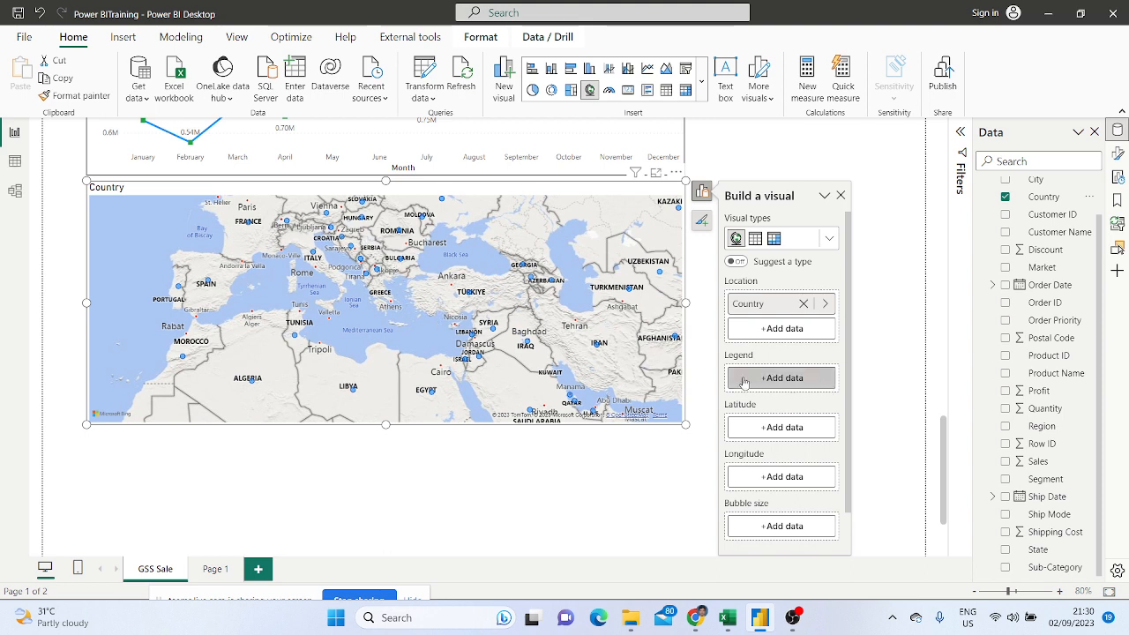
Size the map's country bubbles by Sales and inspect the details of the United States bubble
scroll(783, 401, "down", 1)
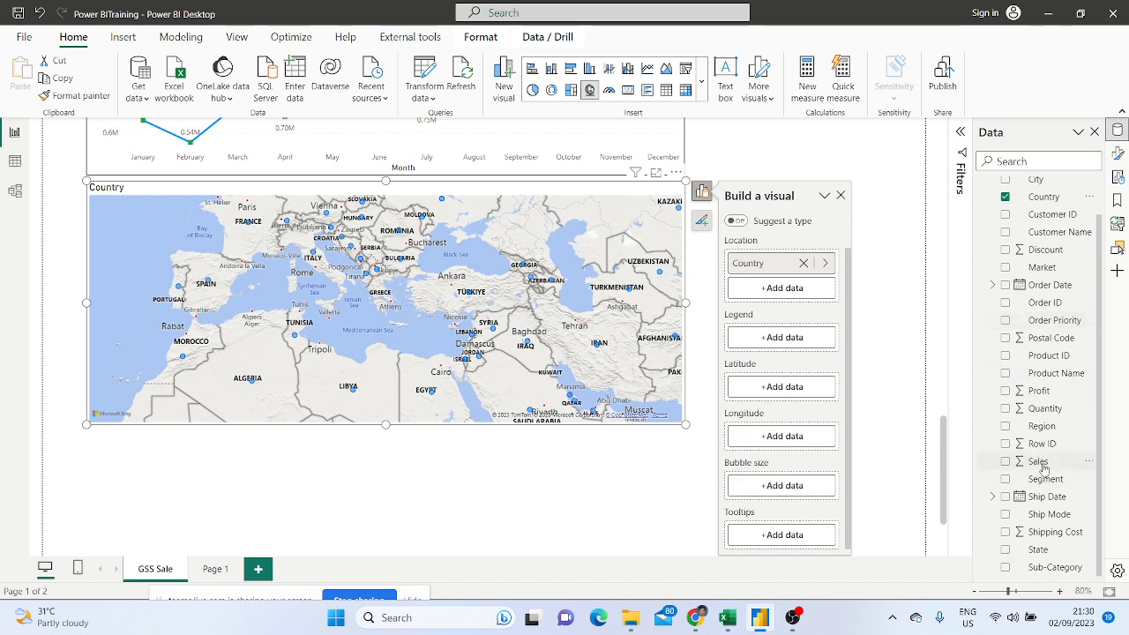
left_click_drag(1044, 465, 784, 494)
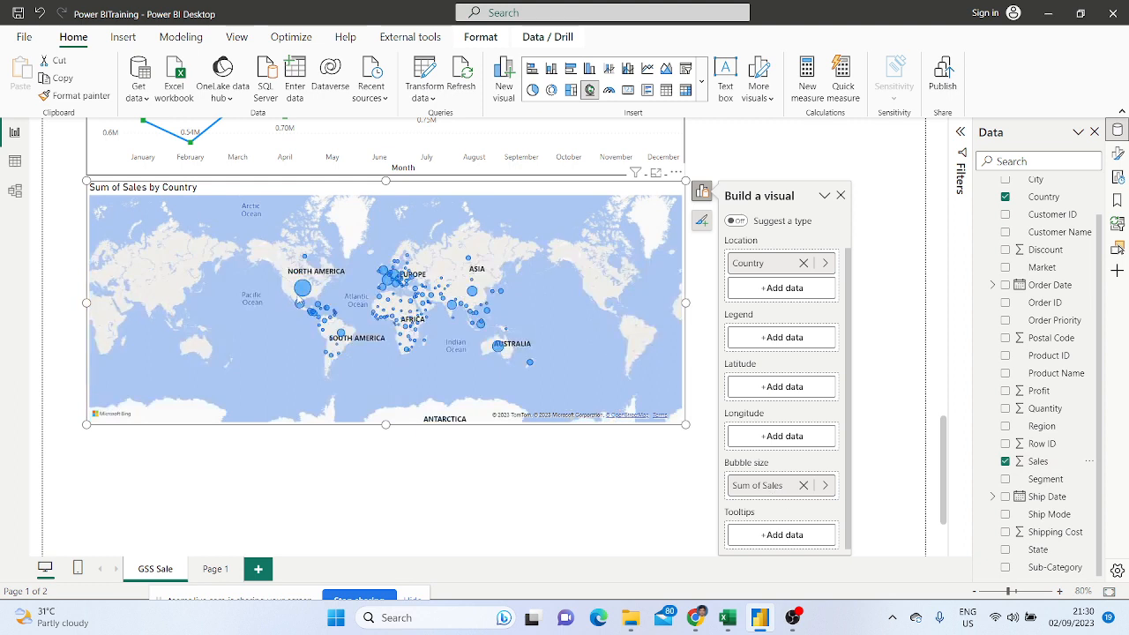
mouse_move(308, 295)
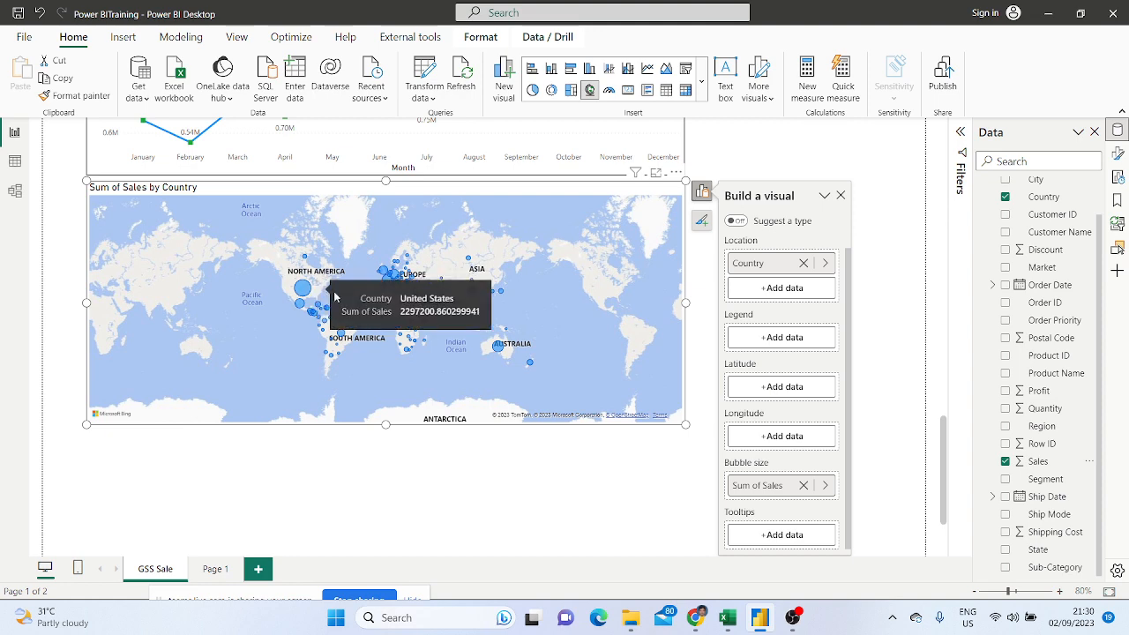
scroll(322, 287, "up", 1)
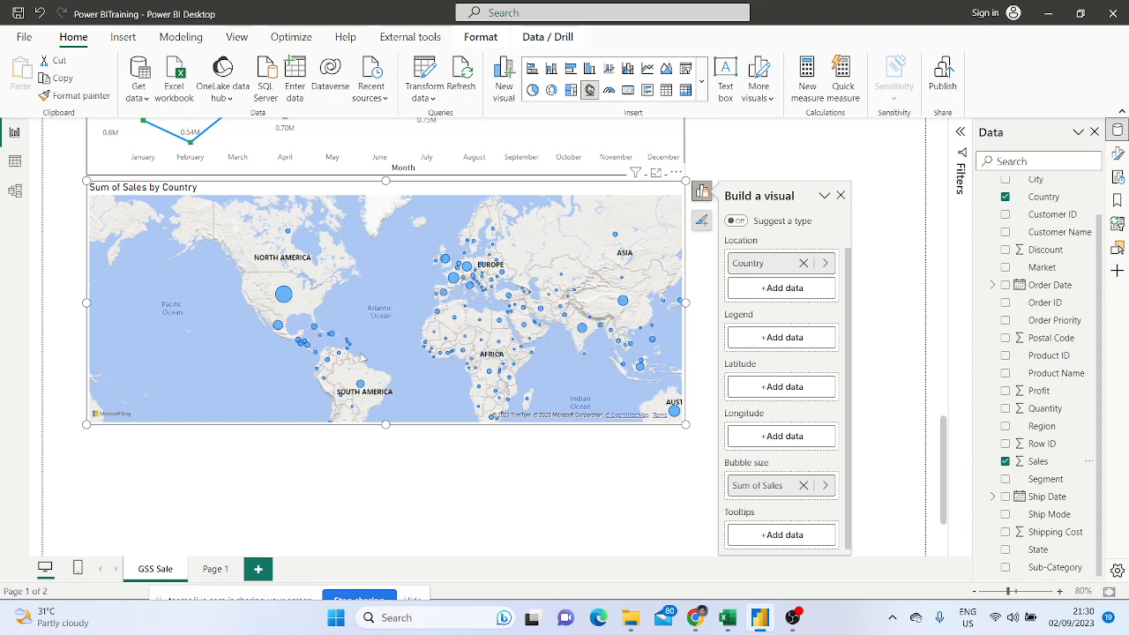
Examine the country sales bubbles across the world map, including Trinidad and Tobago, and review the charts above the map
mouse_move(348, 353)
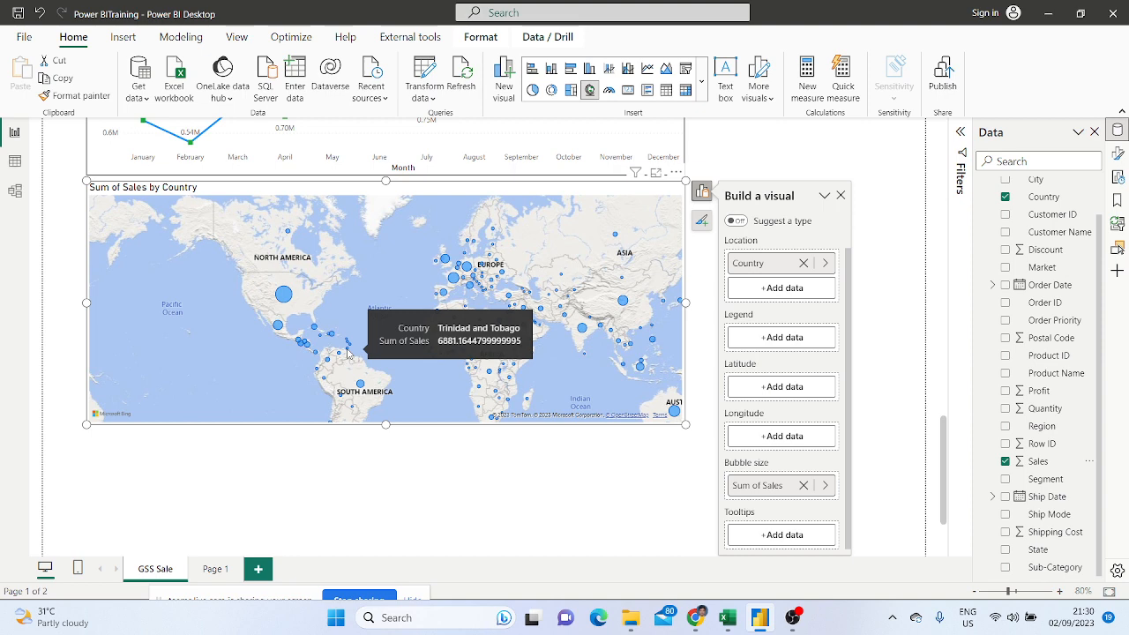
left_click_drag(583, 294, 346, 240)
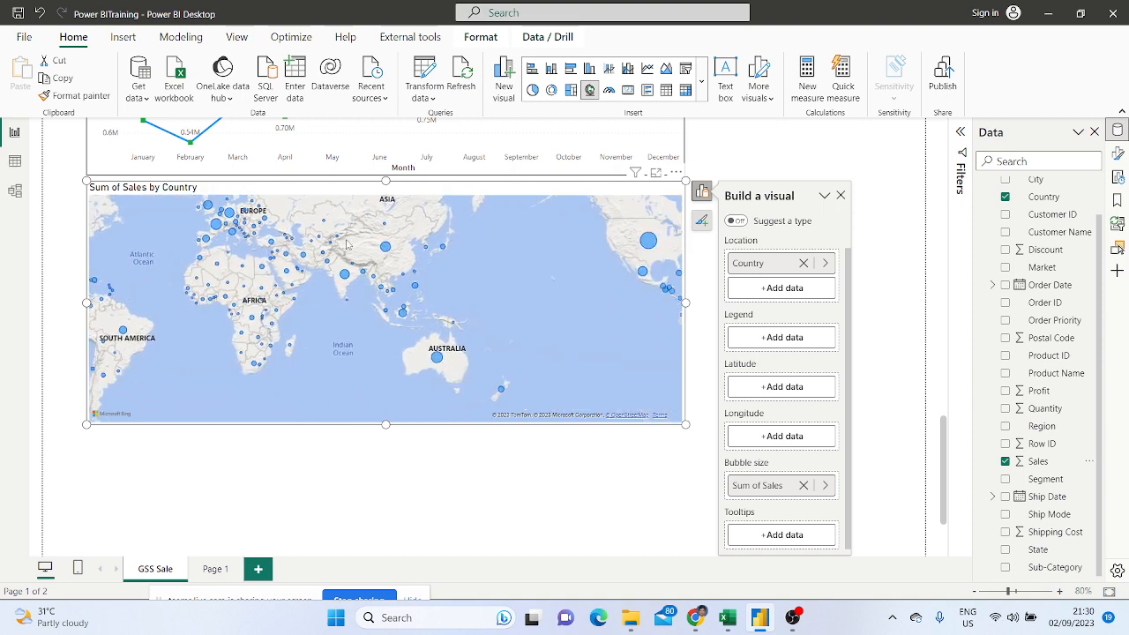
left_click_drag(565, 290, 134, 325)
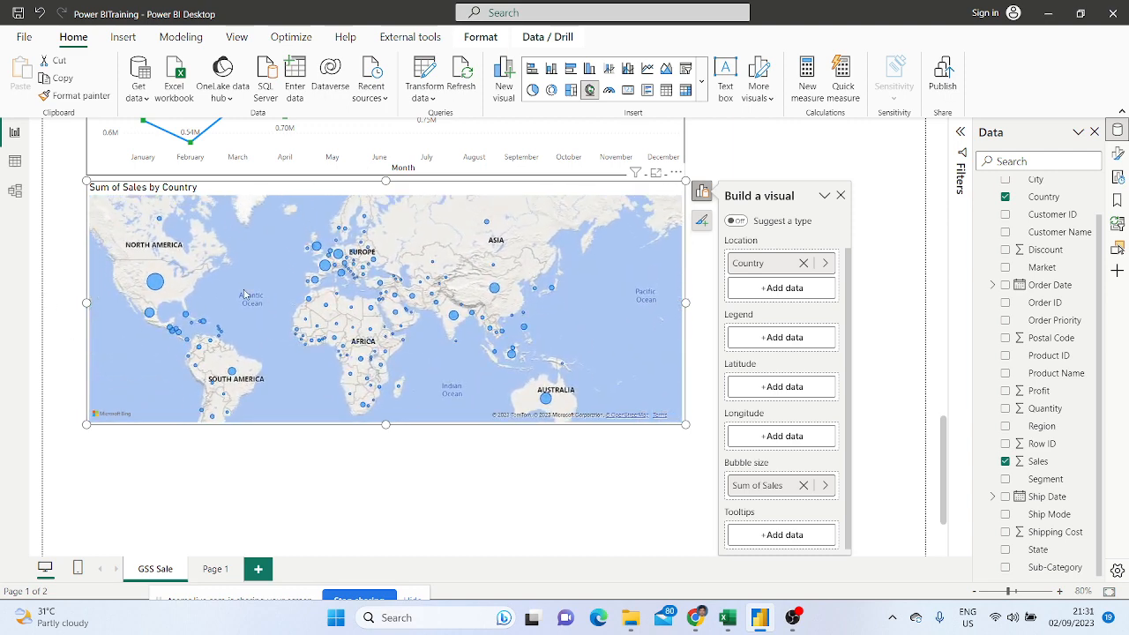
left_click_drag(246, 293, 495, 292)
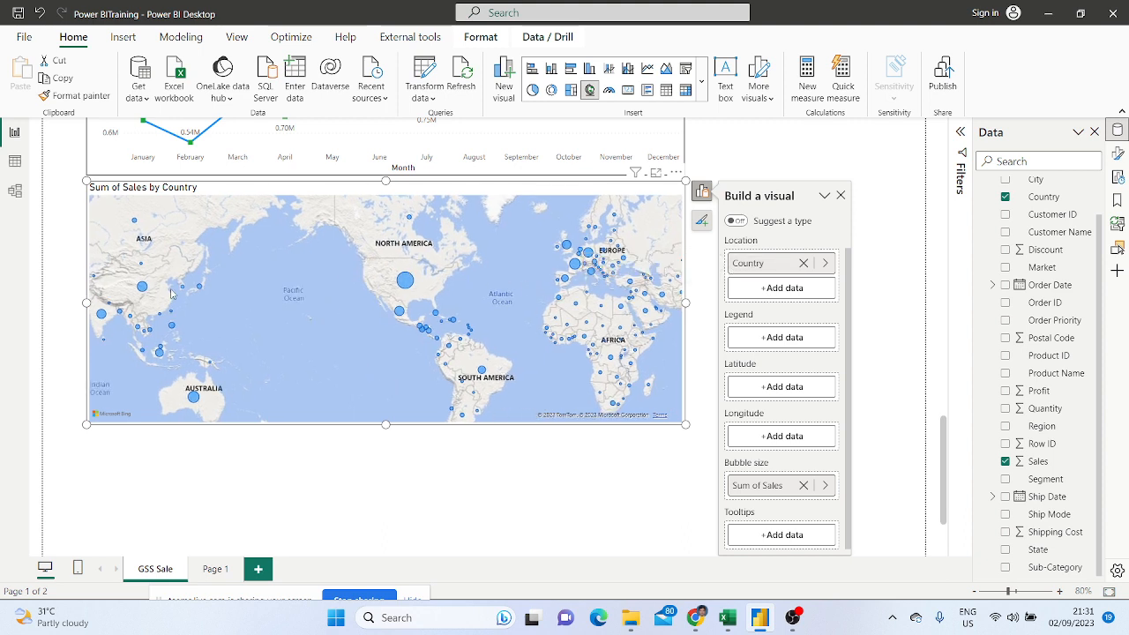
left_click_drag(244, 282, 501, 228)
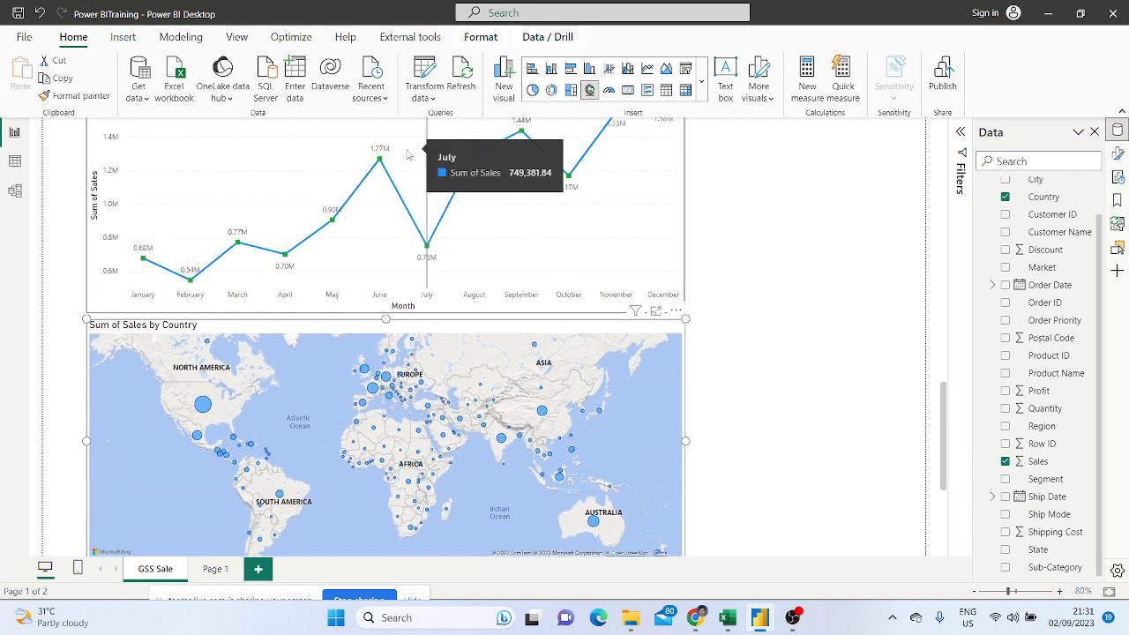
scroll(468, 221, "up", 6)
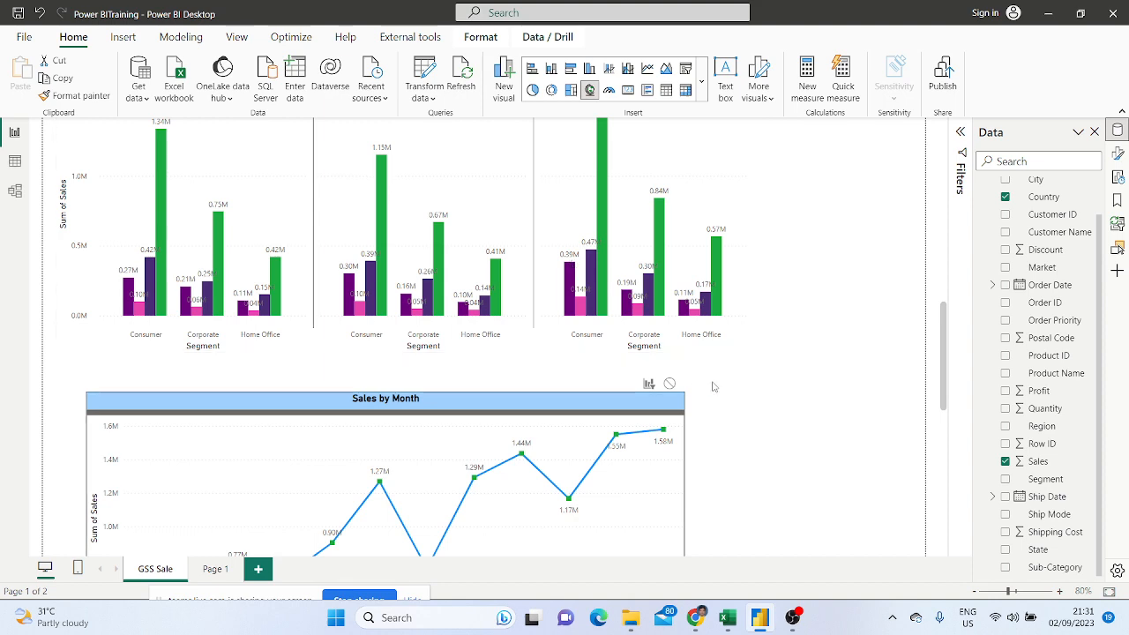
scroll(711, 383, "down", 6)
scroll(719, 324, "up", 2)
scroll(719, 324, "up", 1)
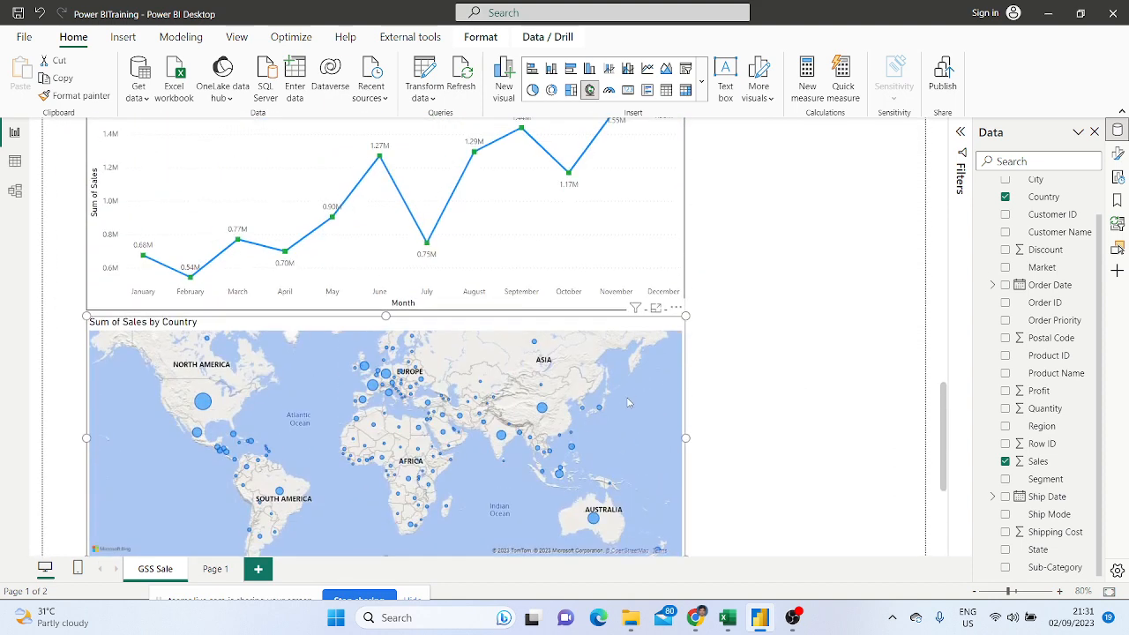
Set Region as the map's legend field and inspect the details of India's bubble
scroll(787, 413, "down", 2)
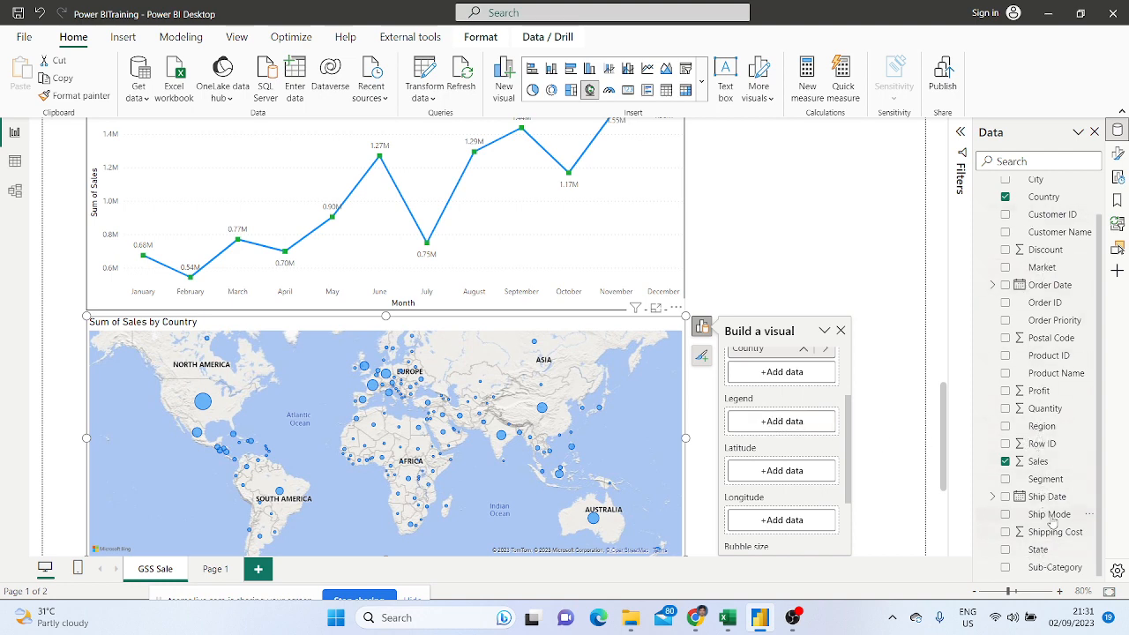
left_click_drag(1035, 430, 770, 422)
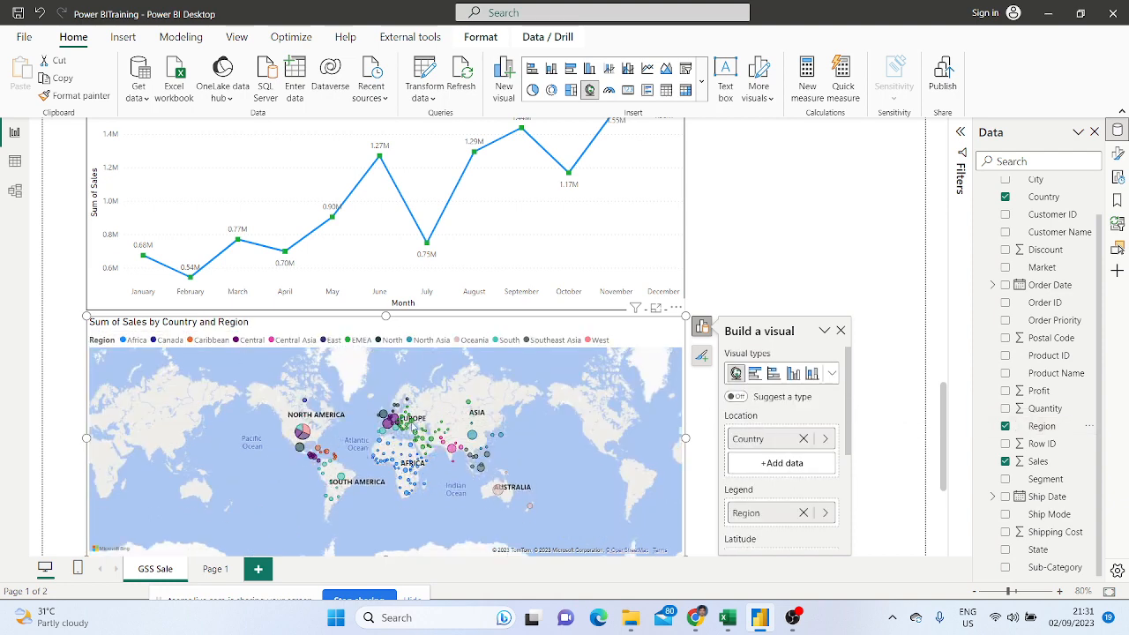
scroll(365, 435, "up", 5)
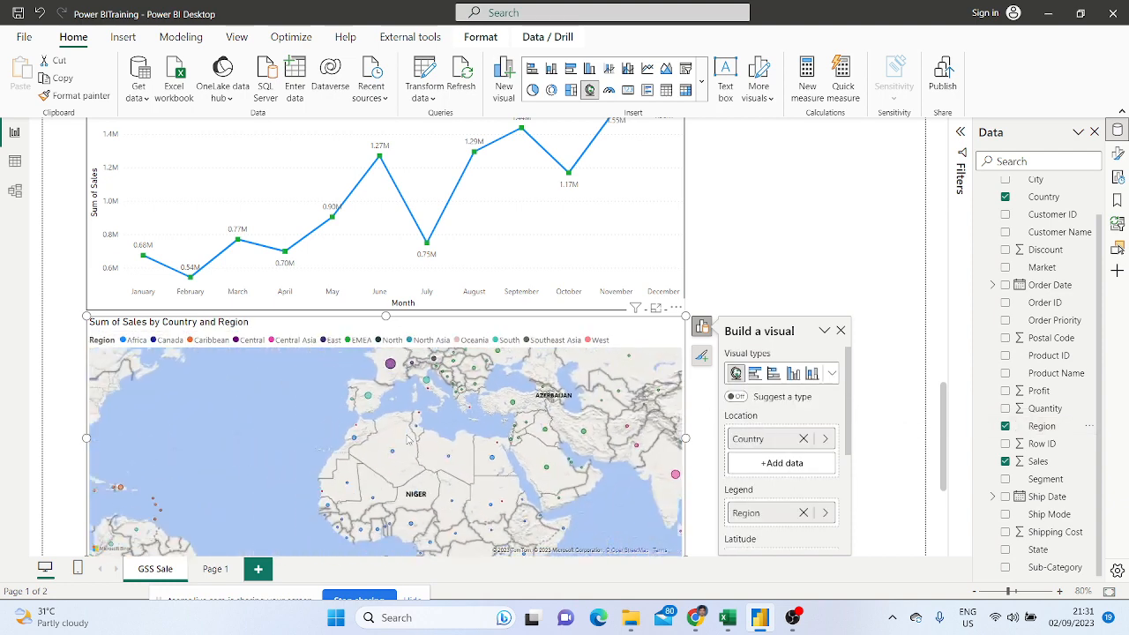
left_click_drag(636, 444, 473, 414)
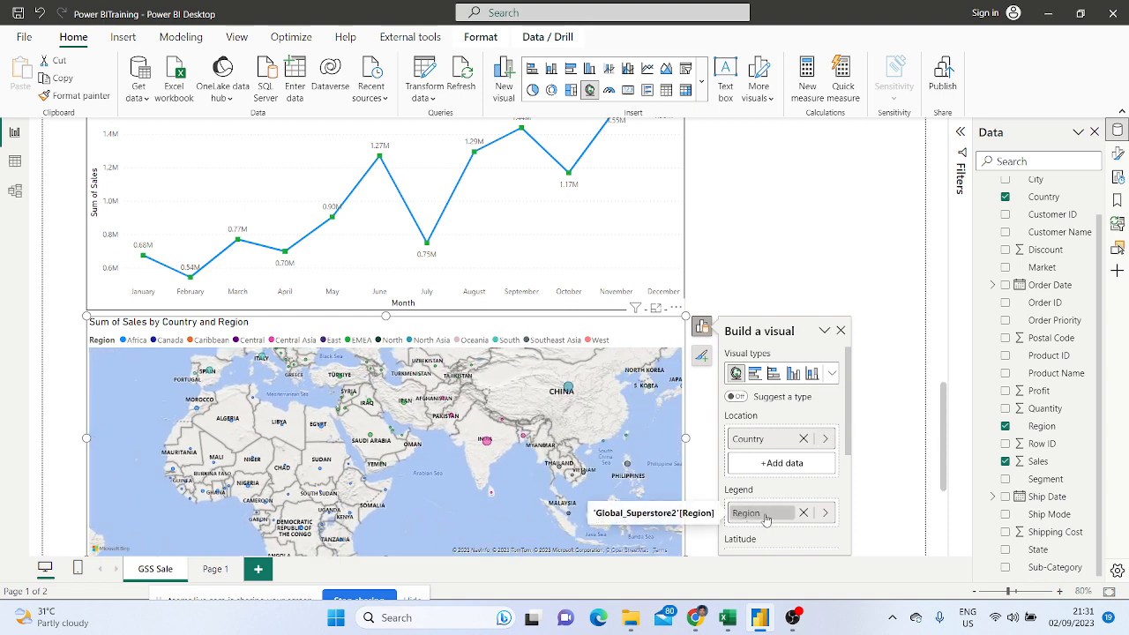
mouse_move(487, 444)
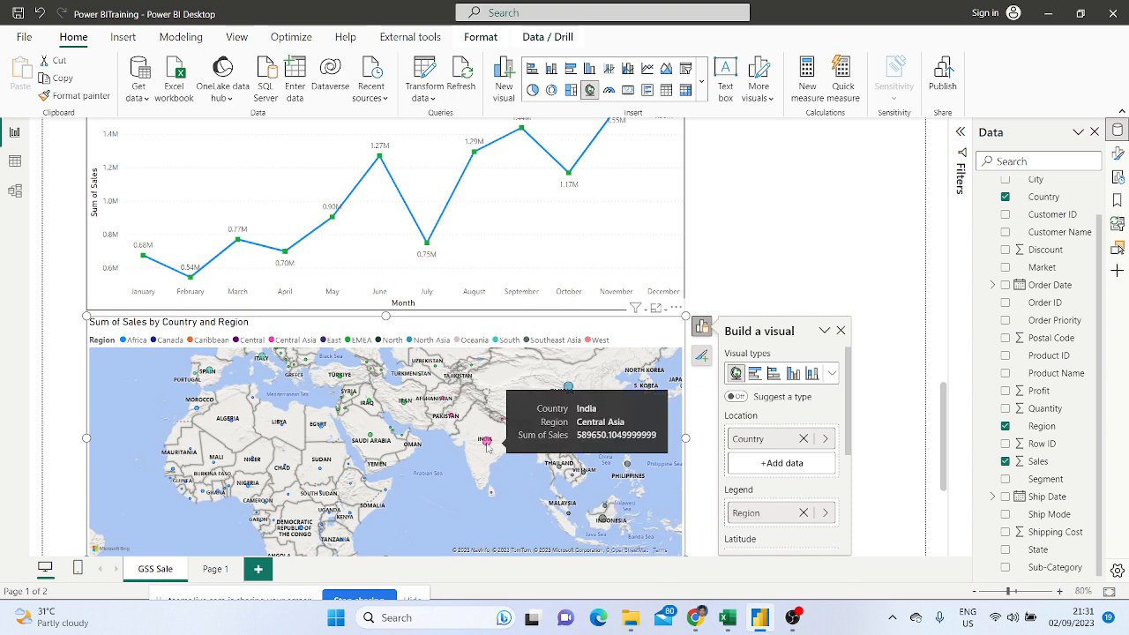
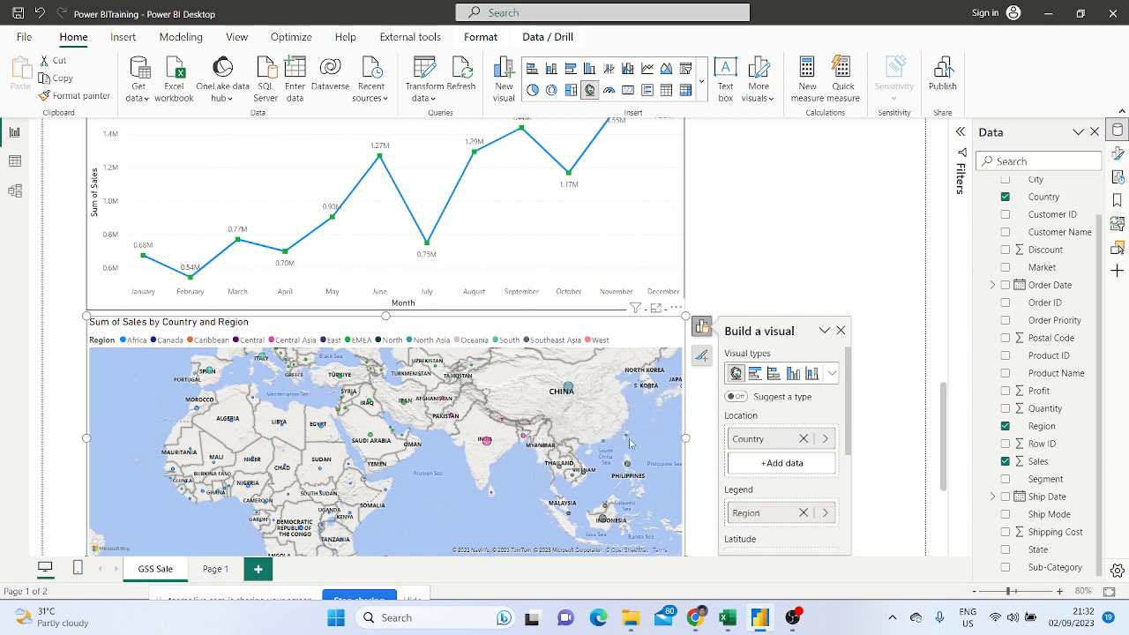
Add Profit to the map's tooltips and check the points in Pakistan and Iran
scroll(763, 422, "down", 3)
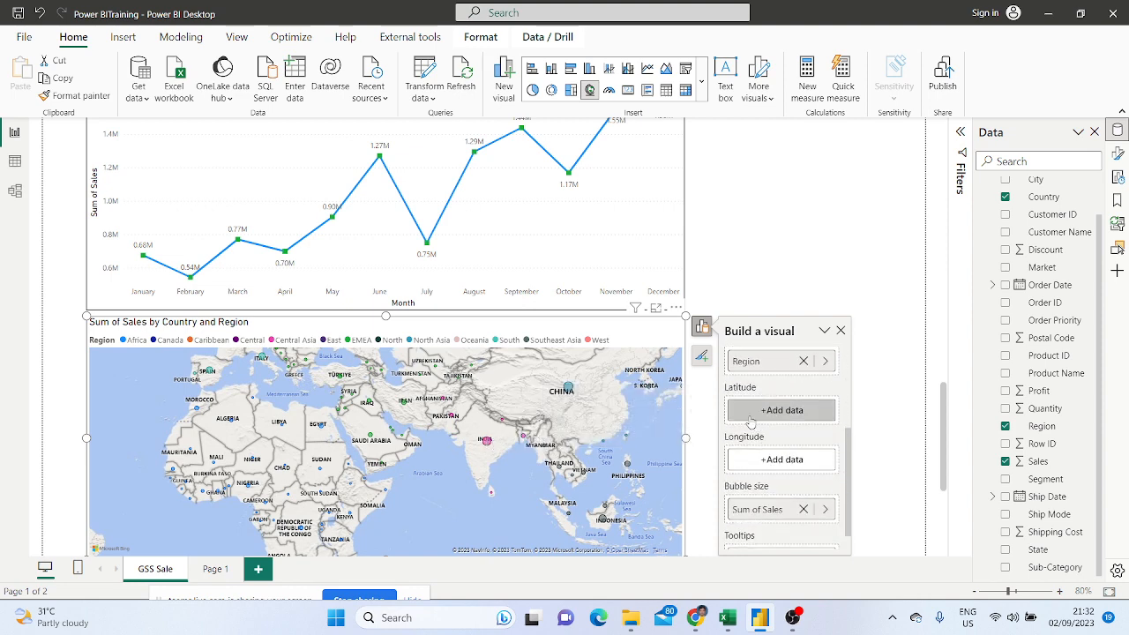
scroll(759, 456, "down", 1)
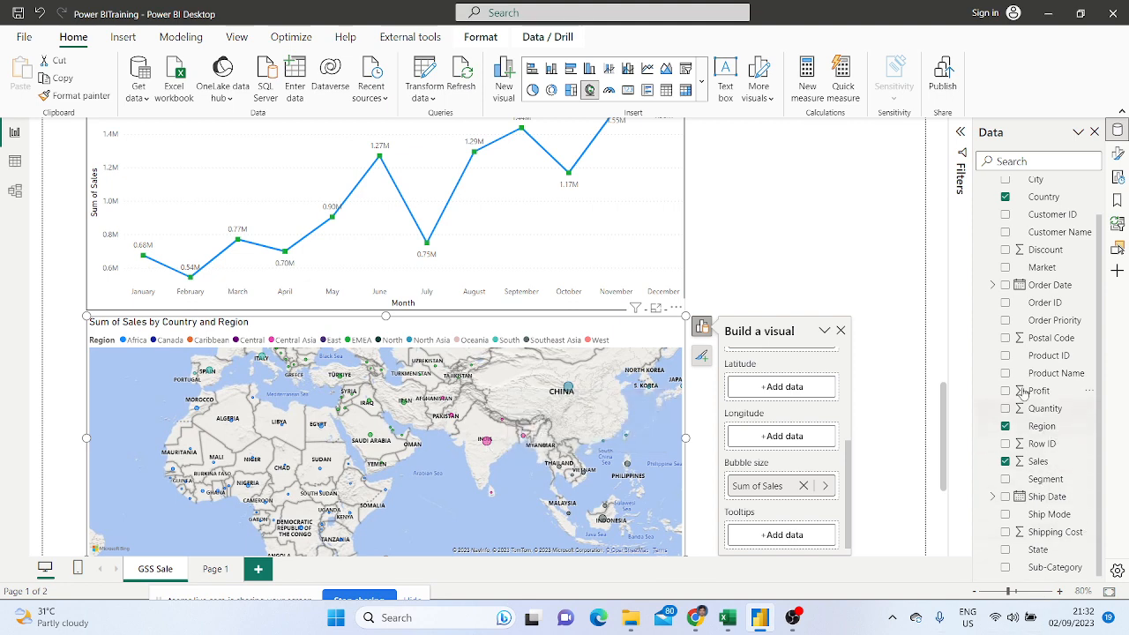
left_click_drag(1023, 394, 790, 543)
scroll(401, 443, "up", 3)
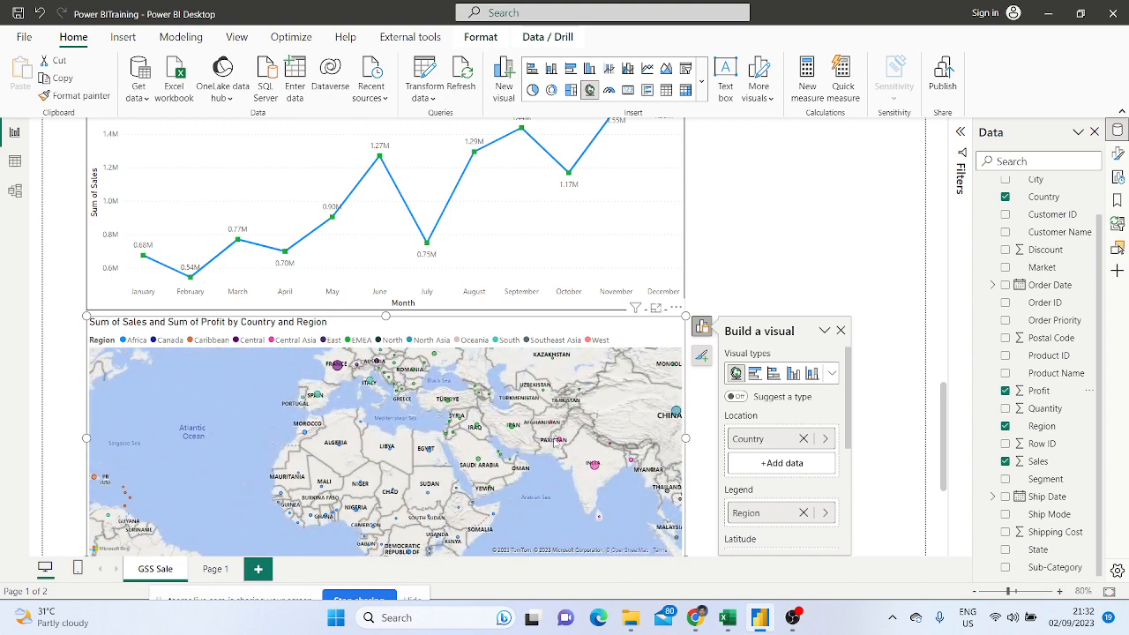
scroll(556, 442, "up", 3)
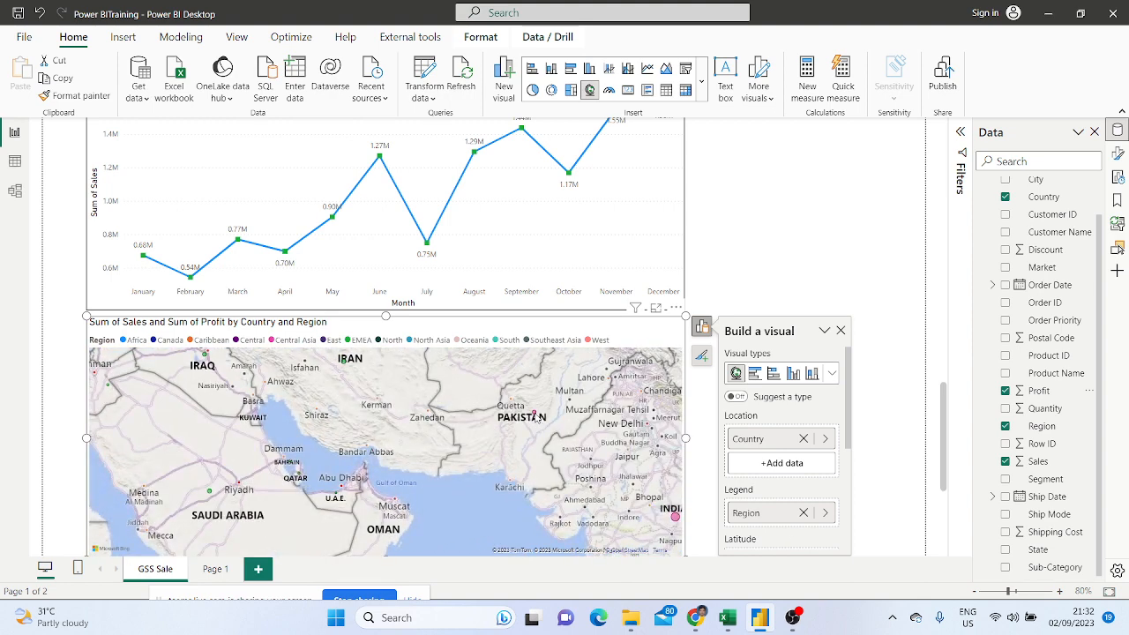
mouse_move(536, 417)
mouse_move(345, 366)
Add Quantity to the map's tooltips alongside Profit and check the point in Iran
scroll(1052, 446, "up", 1)
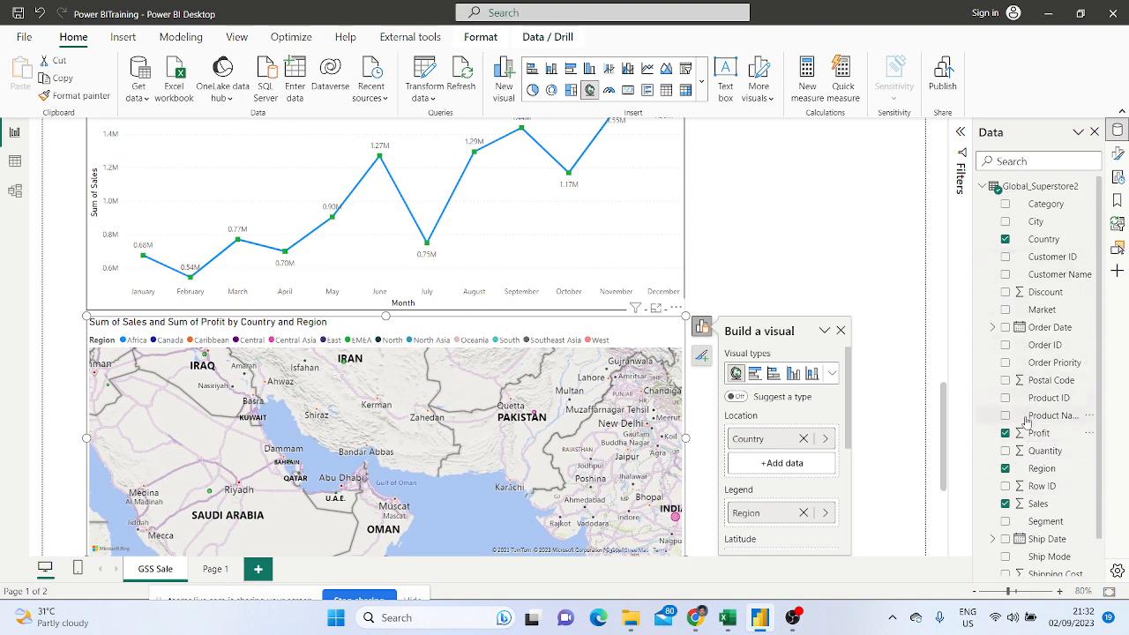
scroll(1029, 424, "down", 1)
left_click_drag(1048, 410, 797, 568)
left_click_drag(842, 490, 908, 432)
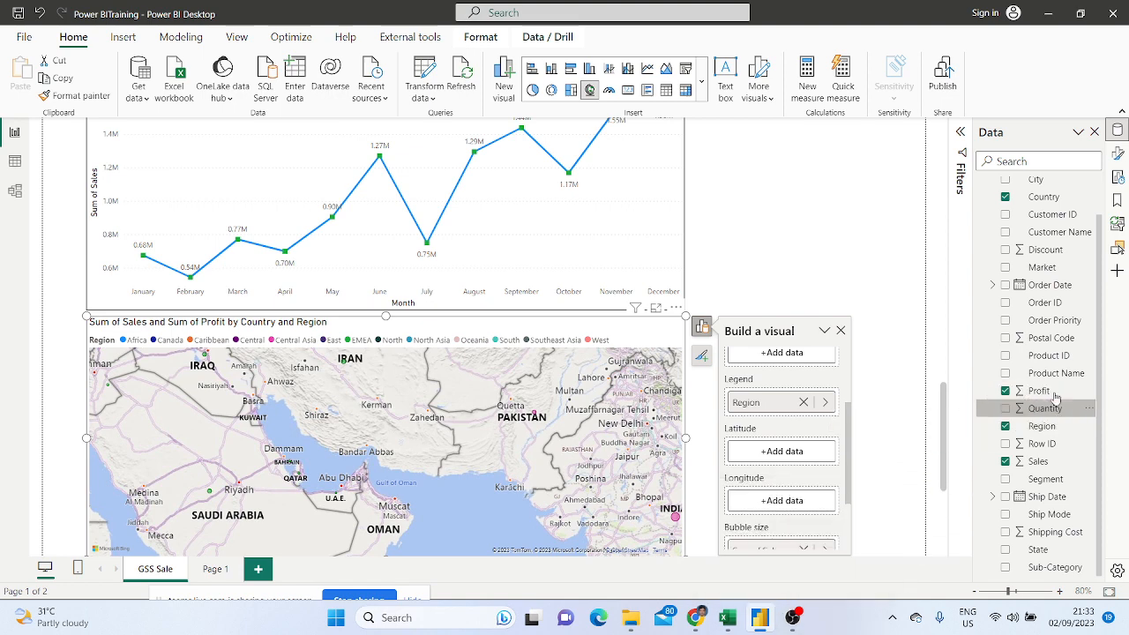
scroll(768, 423, "down", 2)
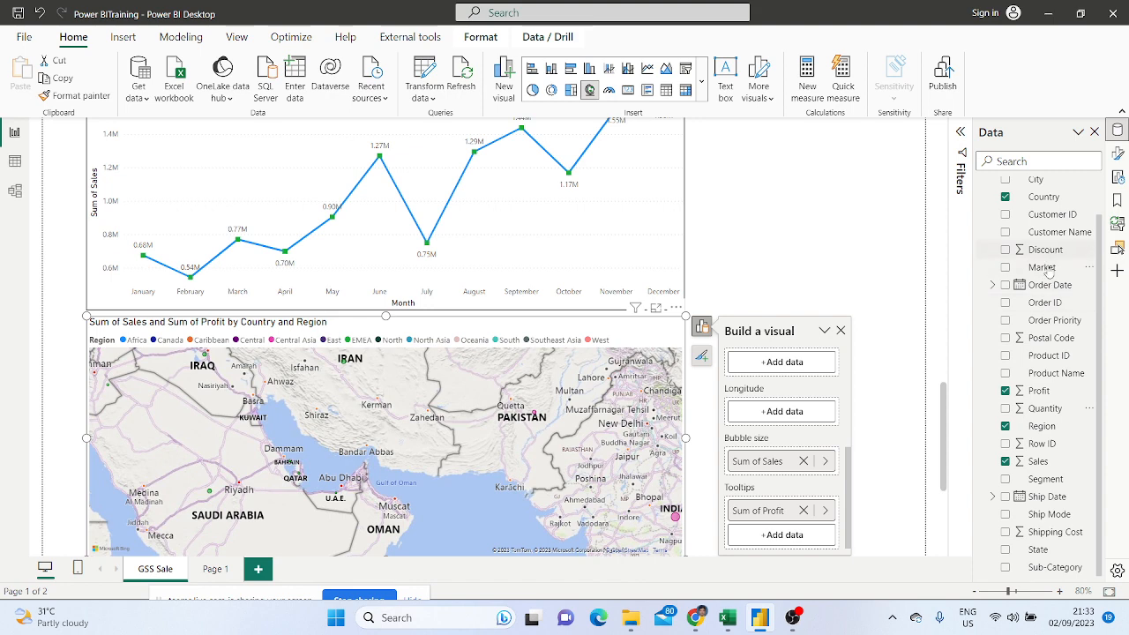
left_click_drag(1043, 415, 780, 533)
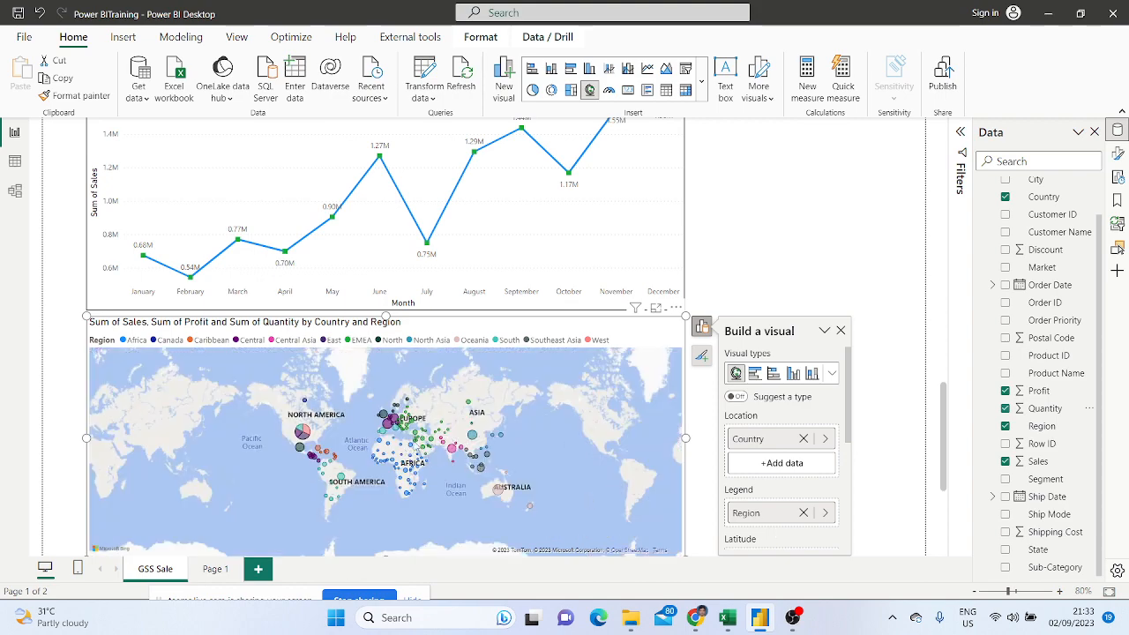
scroll(429, 446, "up", 6)
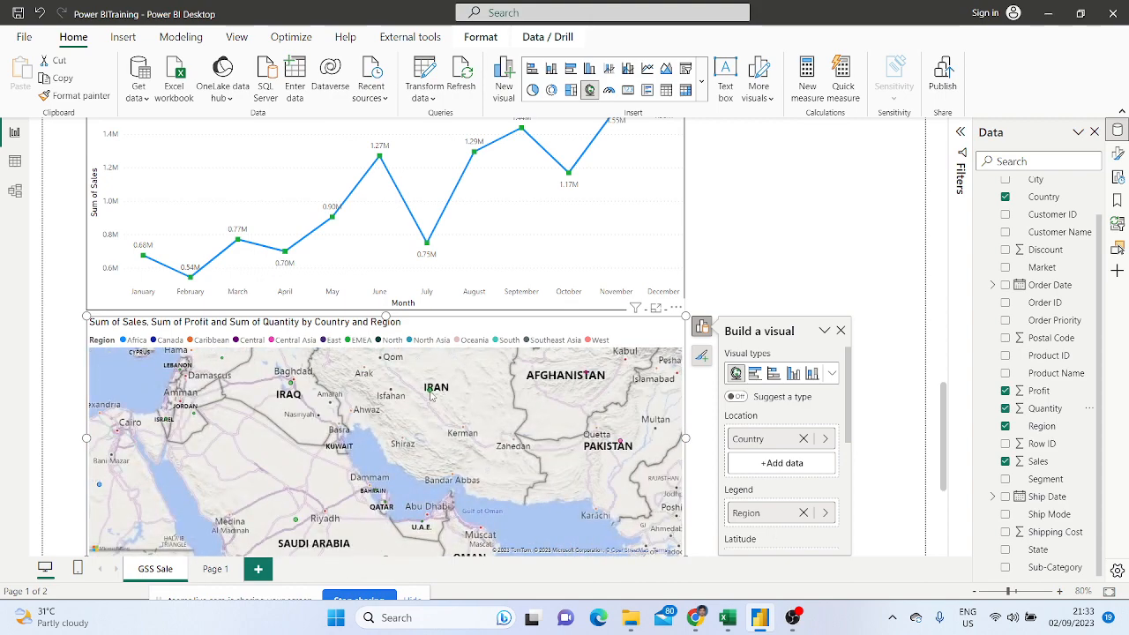
mouse_move(431, 395)
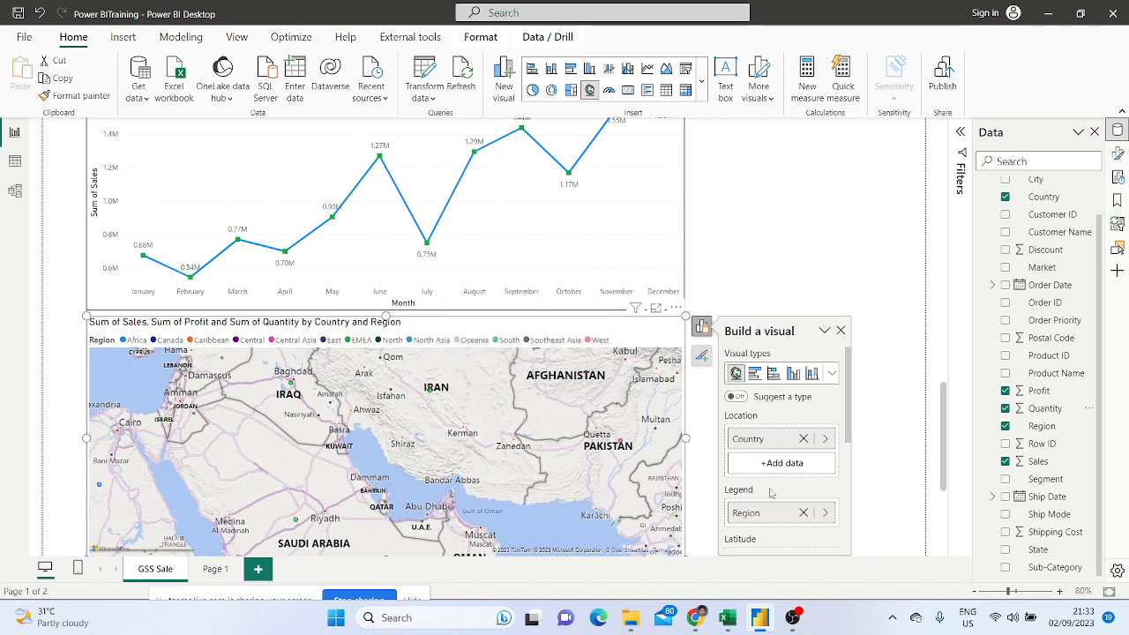
Convert the bubble map into a filled map
scroll(770, 492, "down", 2)
scroll(439, 431, "down", 4)
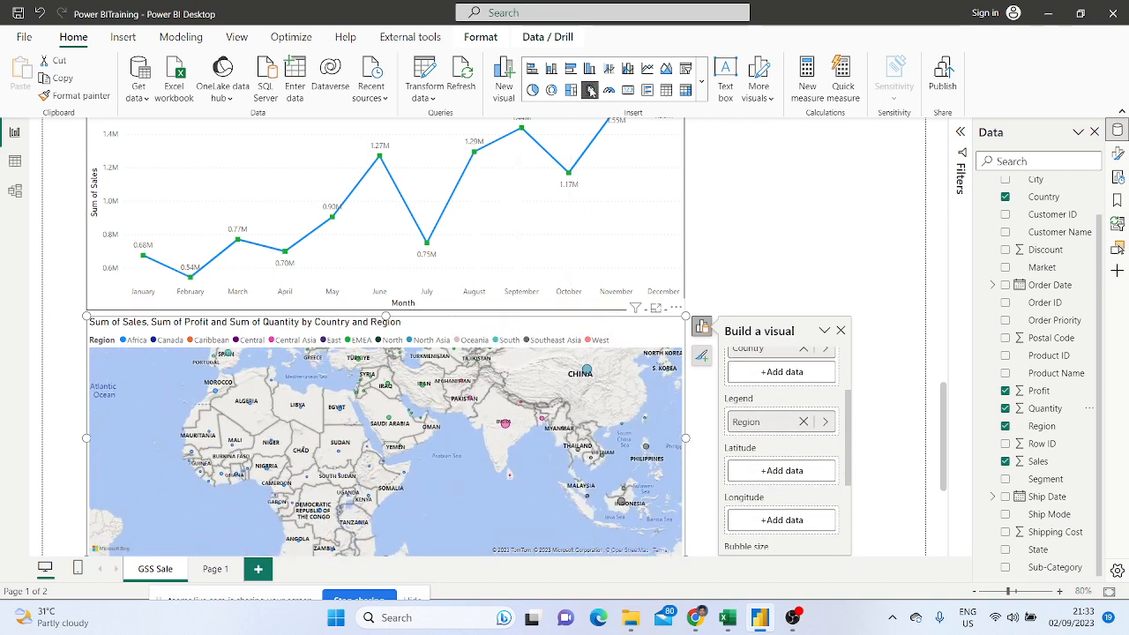
left_click(704, 330)
left_click(702, 329)
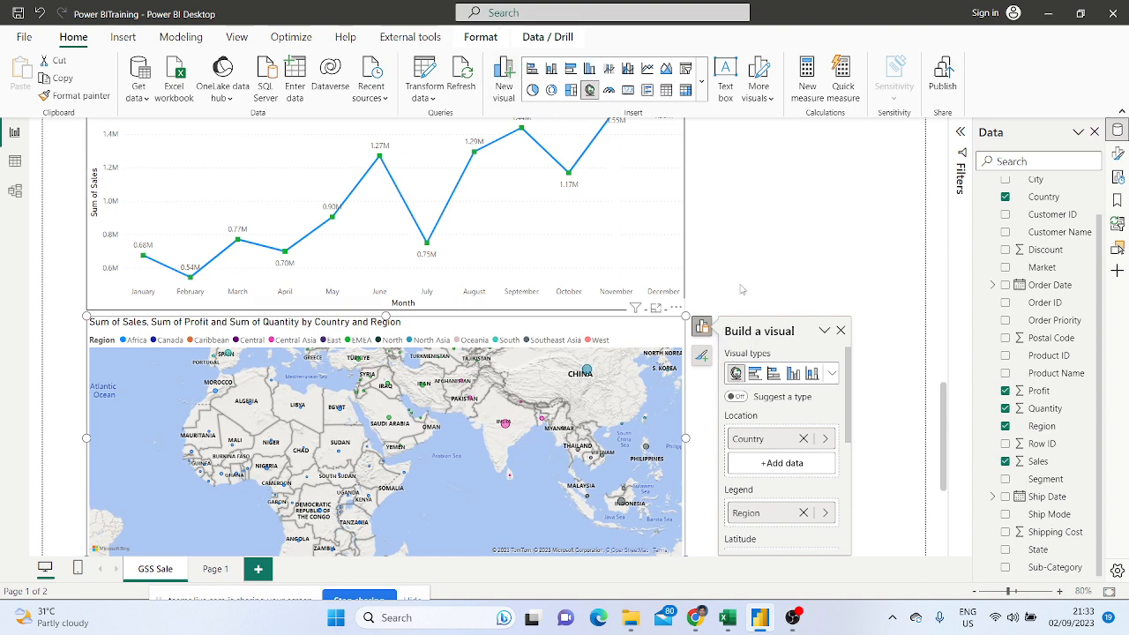
left_click(831, 375)
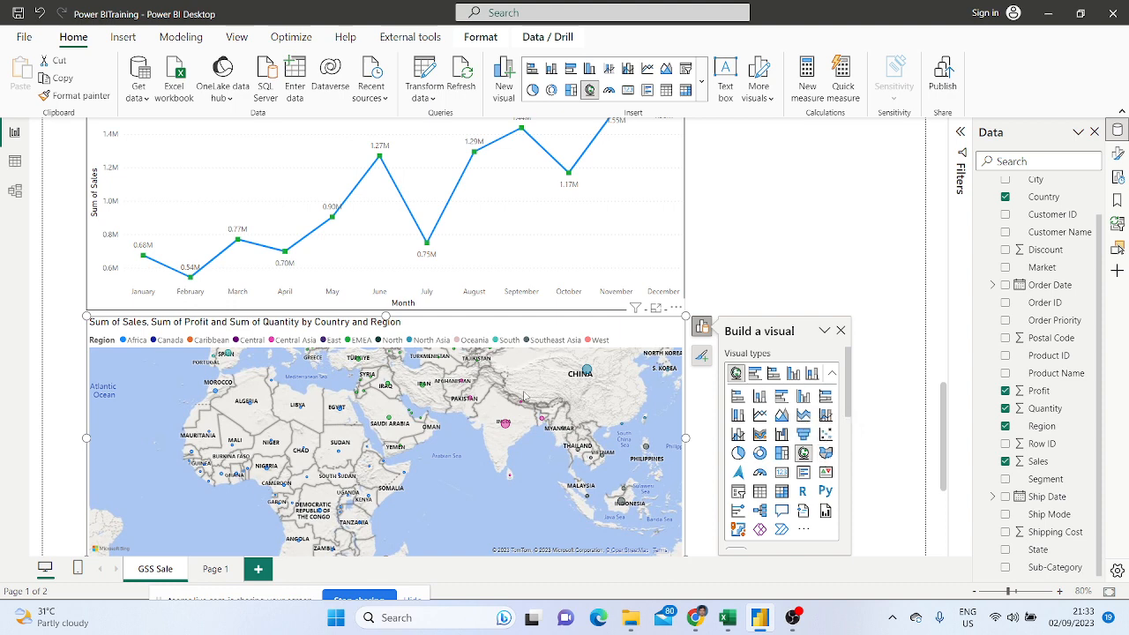
left_click(826, 455)
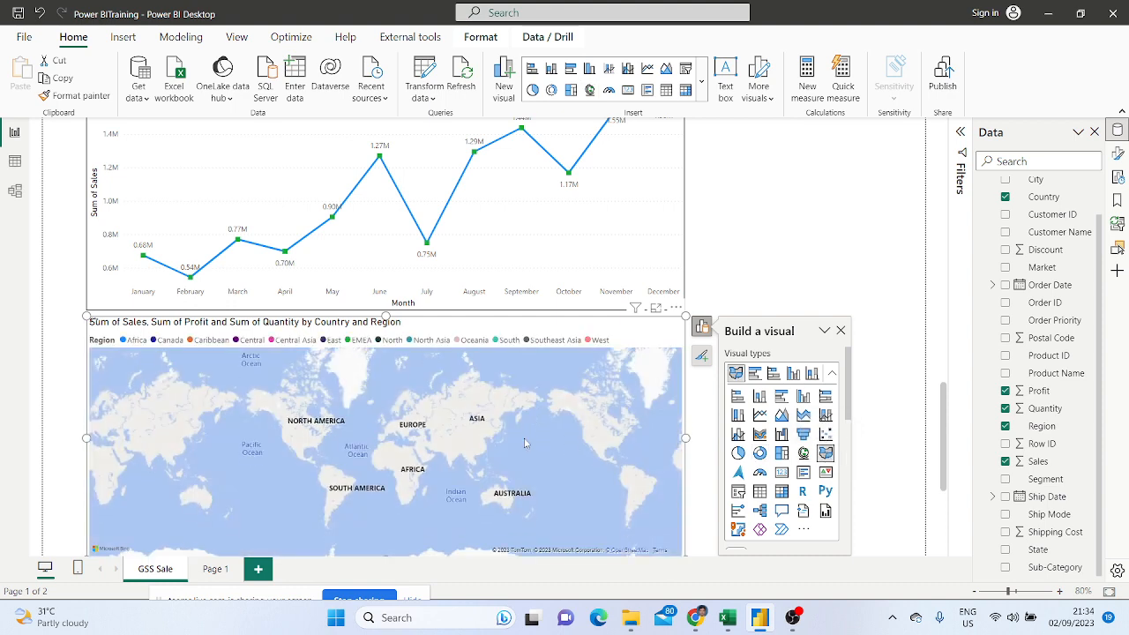
Examine the filled map around Central Asia and the Middle East, reading the tooltip details of Afghanistan and Iraq
scroll(454, 432, "up", 5)
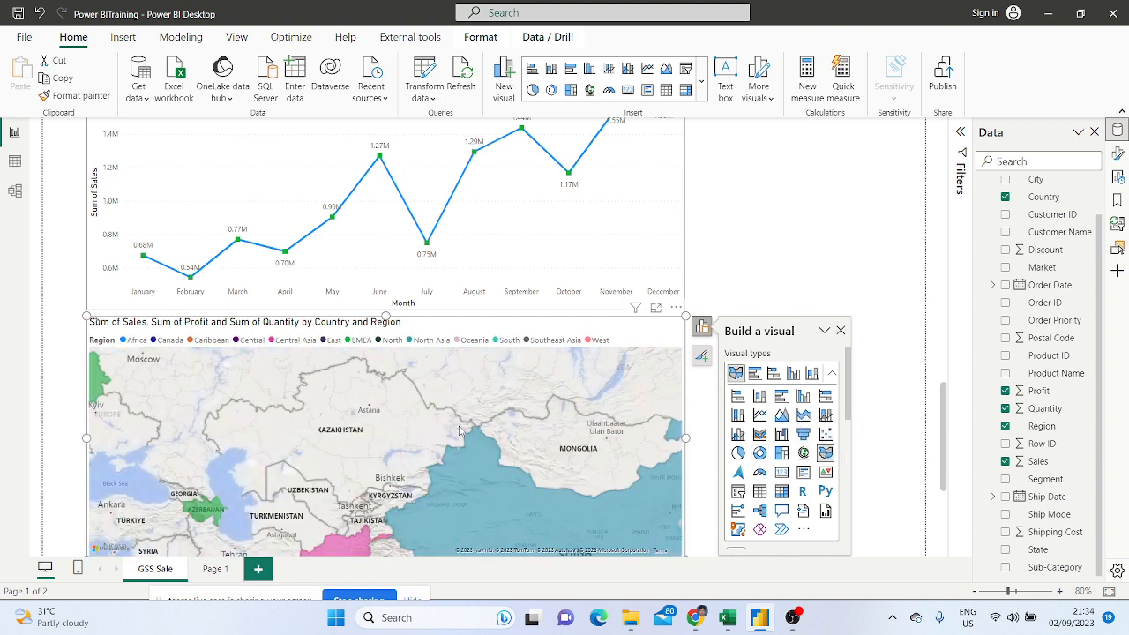
left_click_drag(349, 501, 375, 423)
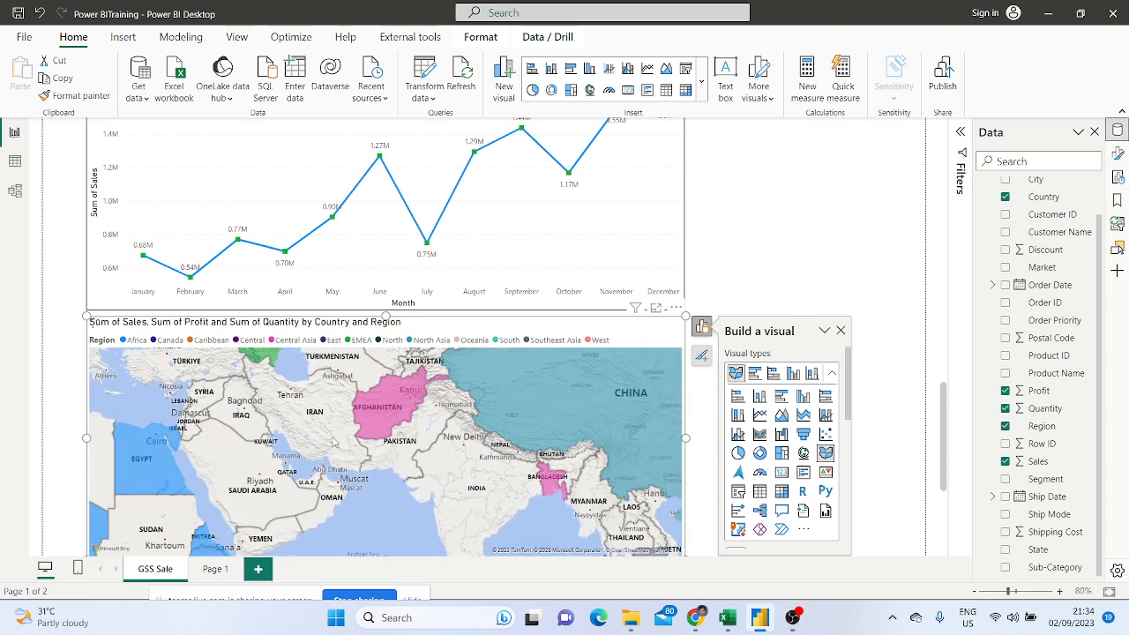
scroll(323, 404, "up", 3)
mouse_move(323, 404)
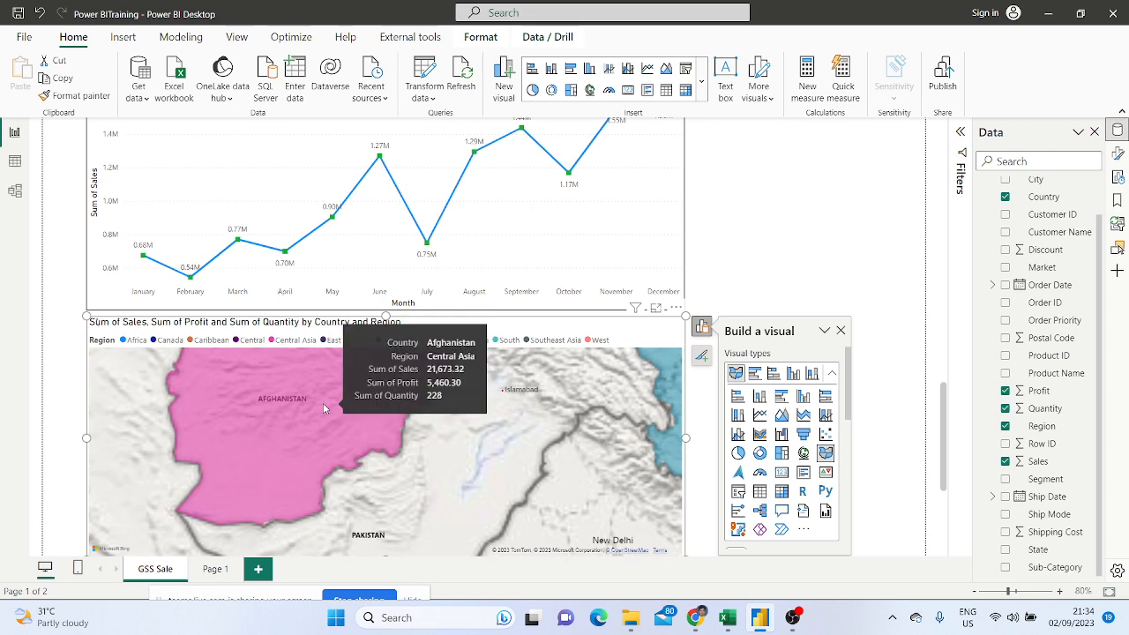
scroll(292, 438, "down", 2)
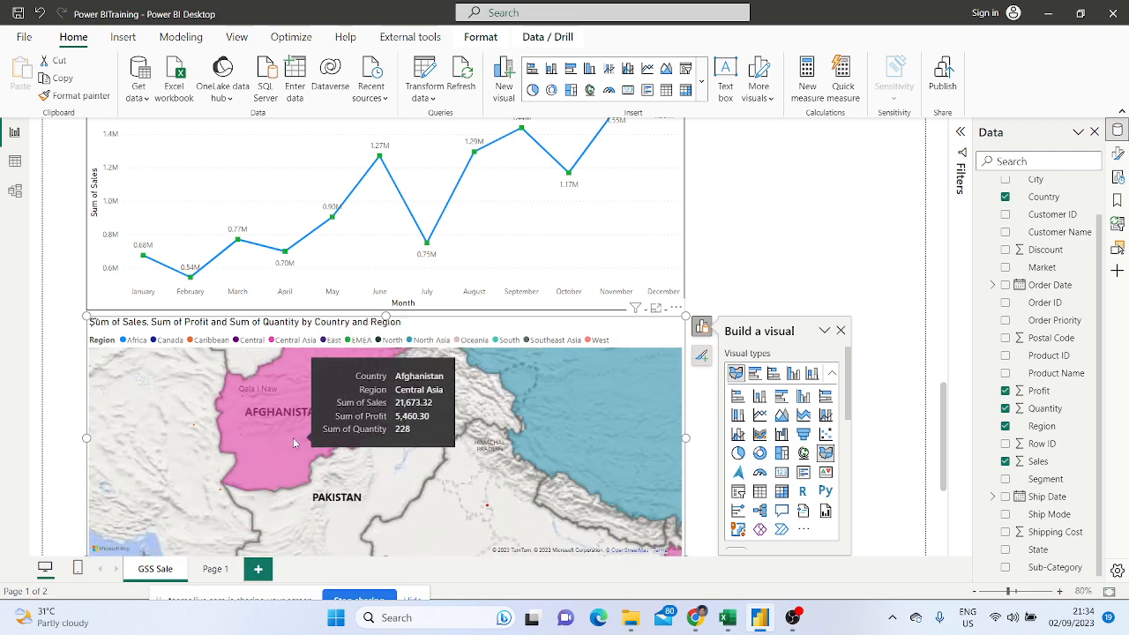
scroll(233, 425, "down", 2)
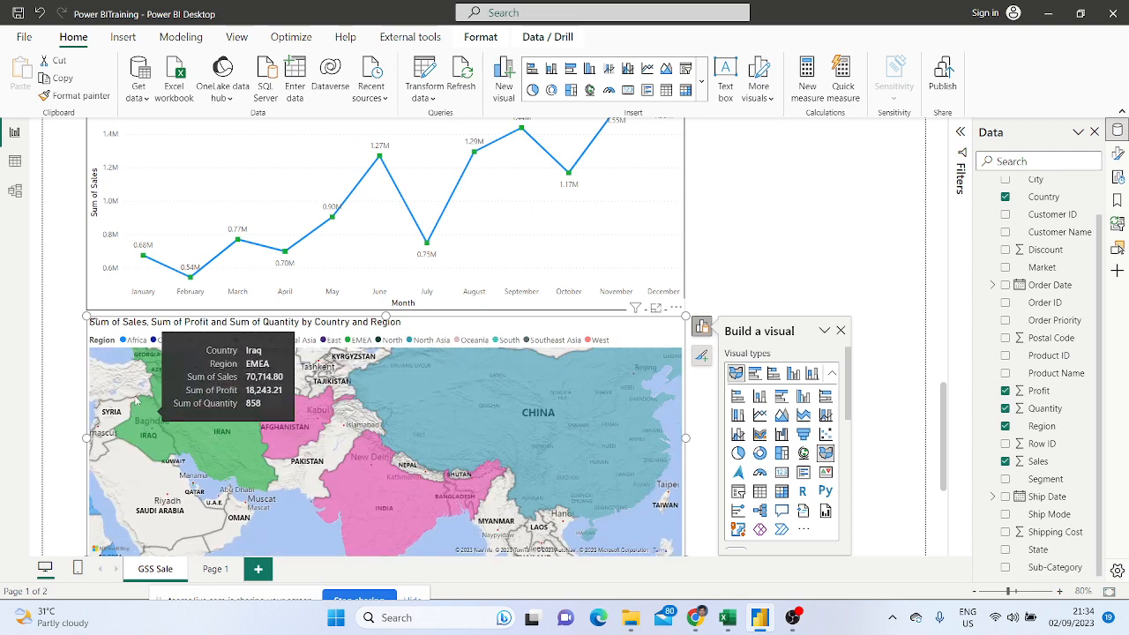
mouse_move(137, 364)
mouse_move(153, 449)
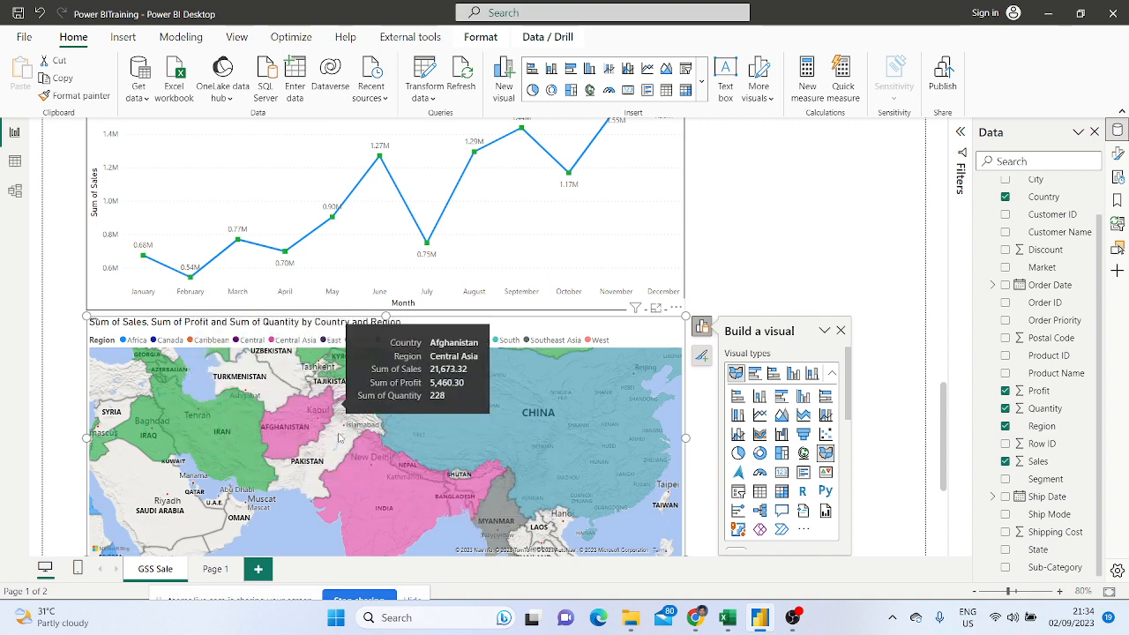
Look over the region colours of the filled map from Pakistan and China across to Europe and the Middle East
scroll(343, 438, "up", 3)
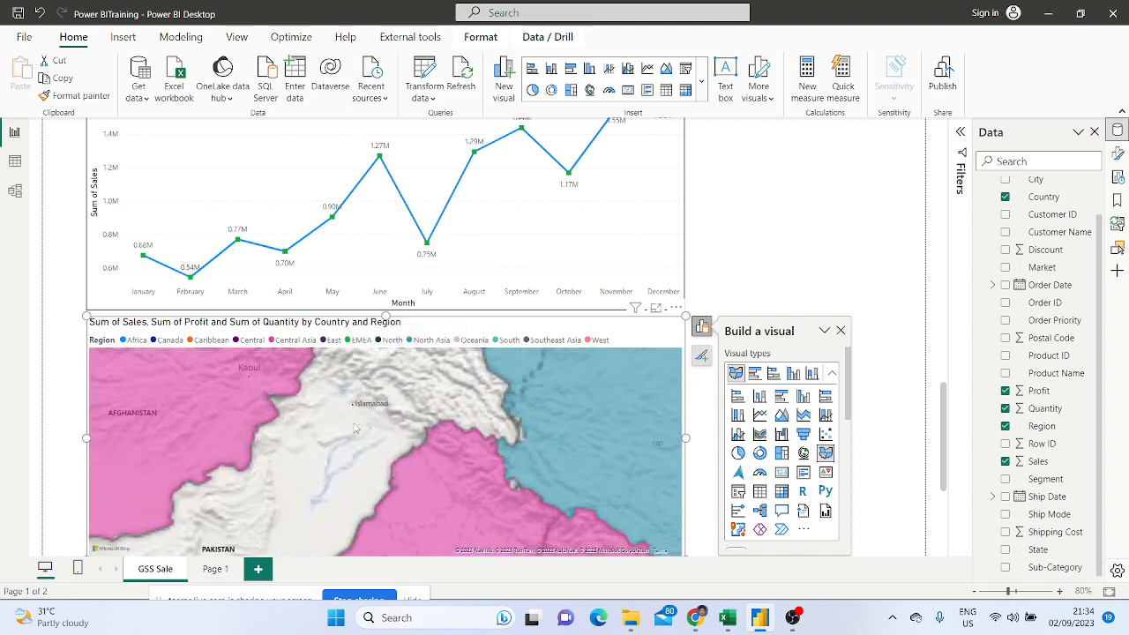
scroll(358, 432, "down", 3)
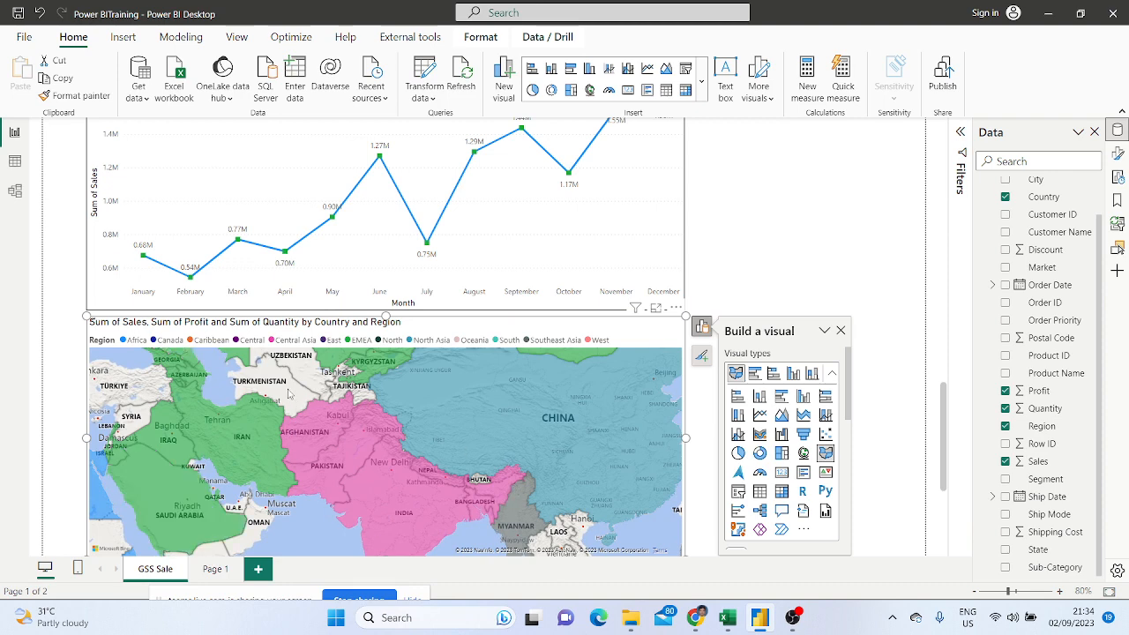
left_click_drag(309, 382, 678, 439)
left_click_drag(384, 450, 494, 517)
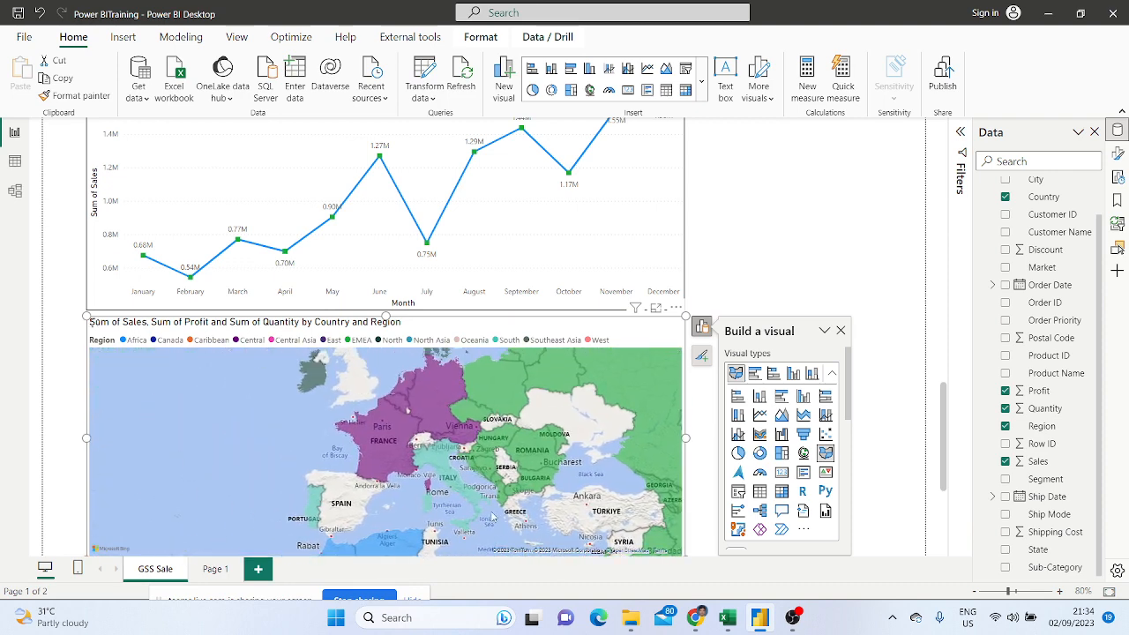
left_click_drag(599, 452, 560, 433)
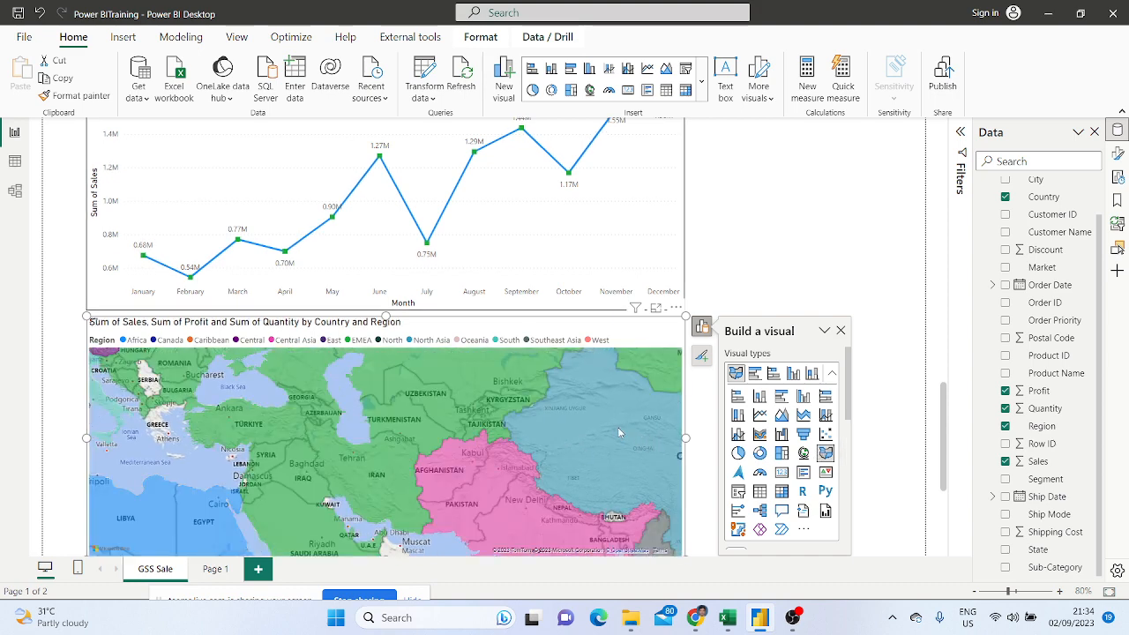
Open the full formatting options for the Country and Region map visual
scroll(618, 427, "down", 3)
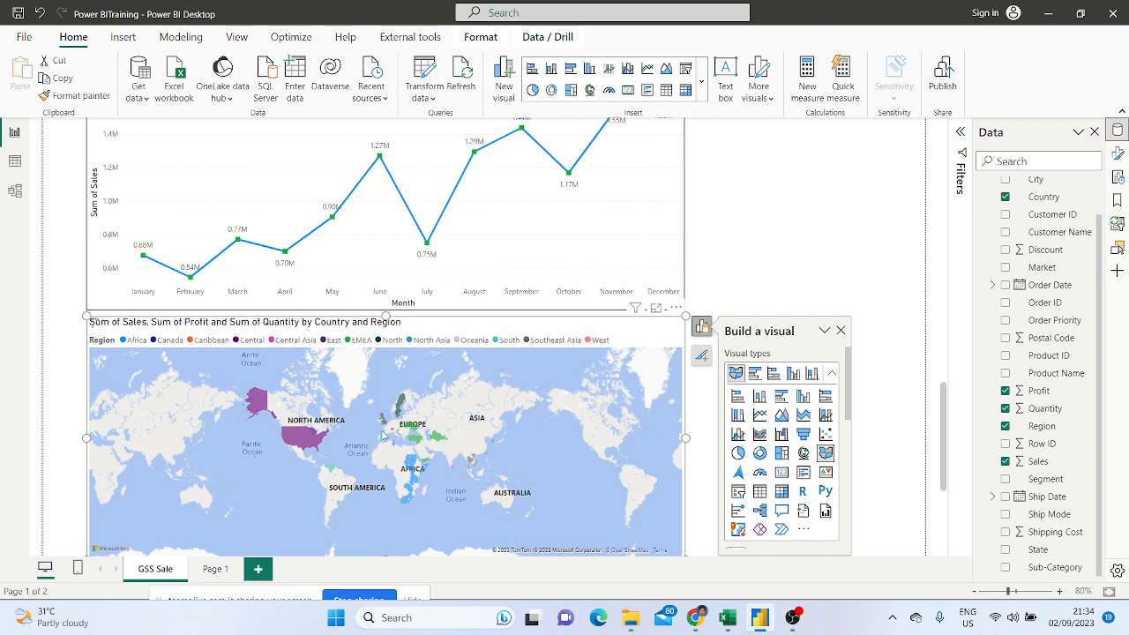
scroll(384, 435, "up", 3)
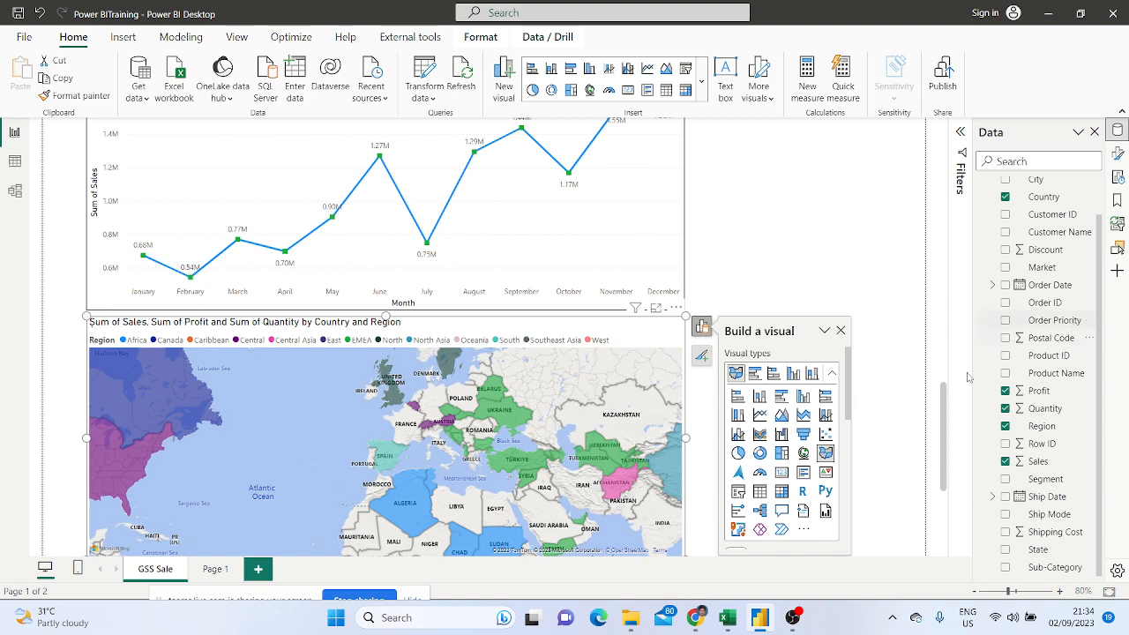
left_click(703, 362)
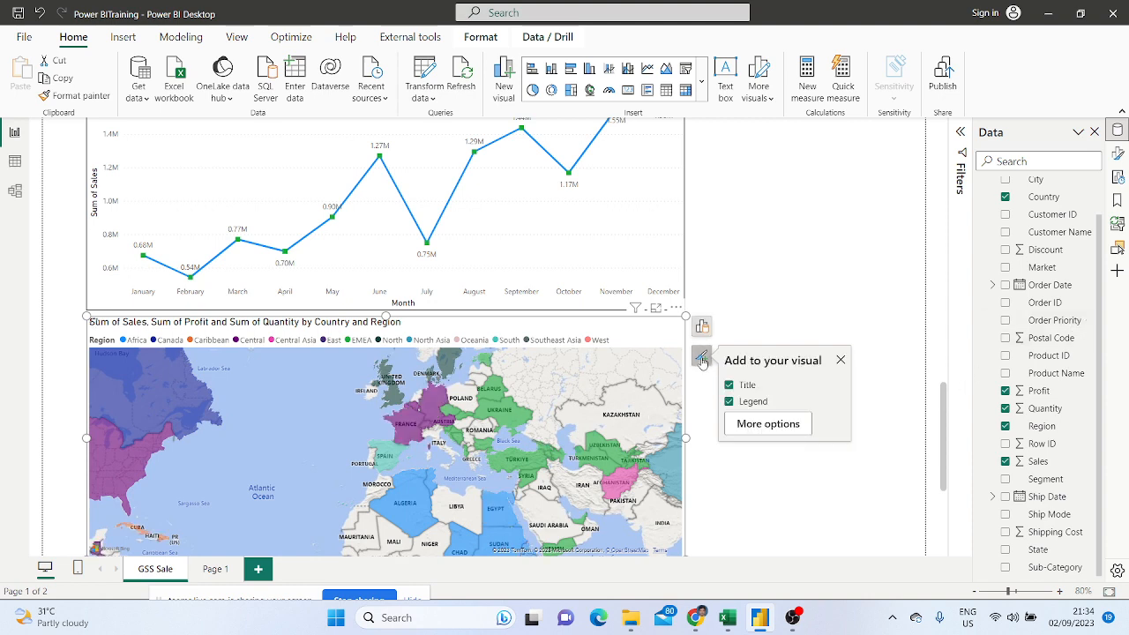
left_click(768, 424)
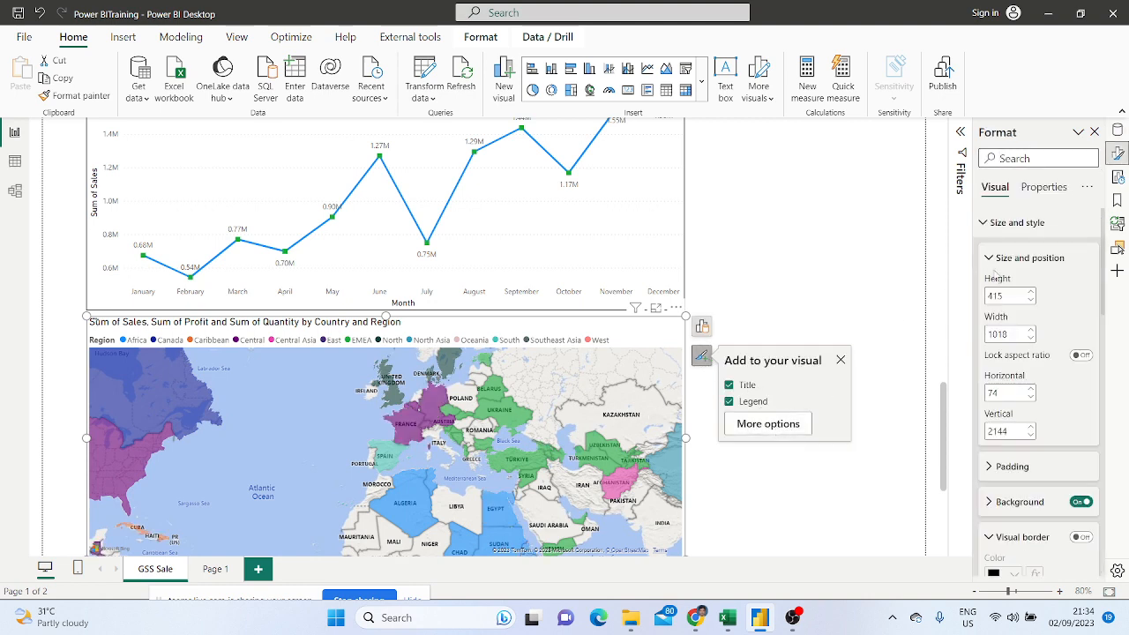
Examine the map's size and style options and its title, divider and spacing options
scroll(1017, 394, "down", 3)
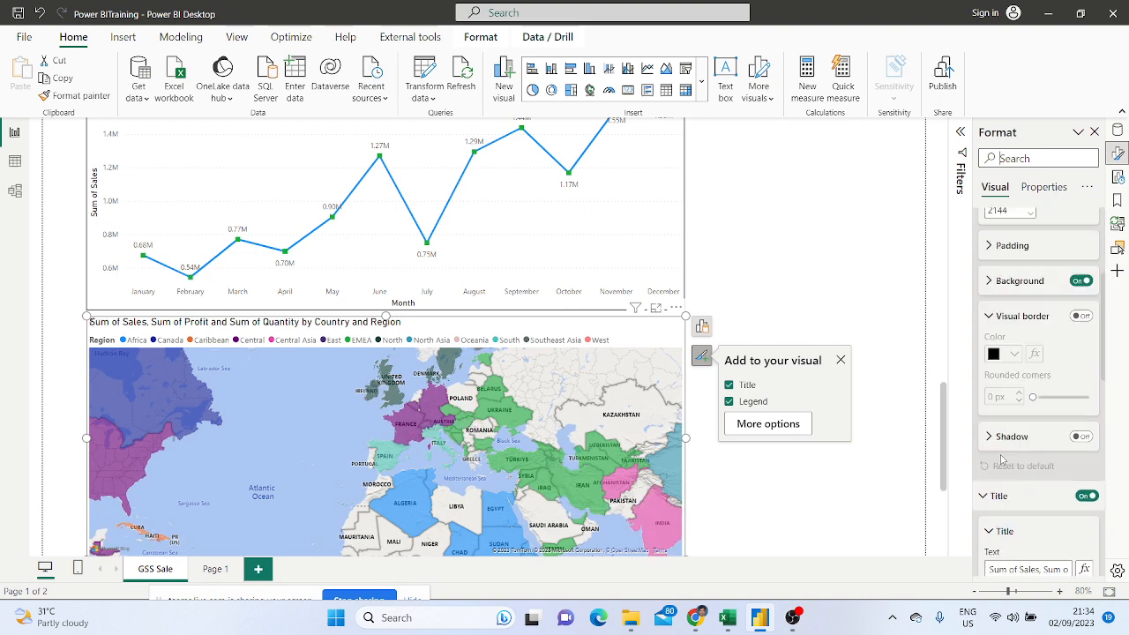
scroll(1029, 295, "up", 3)
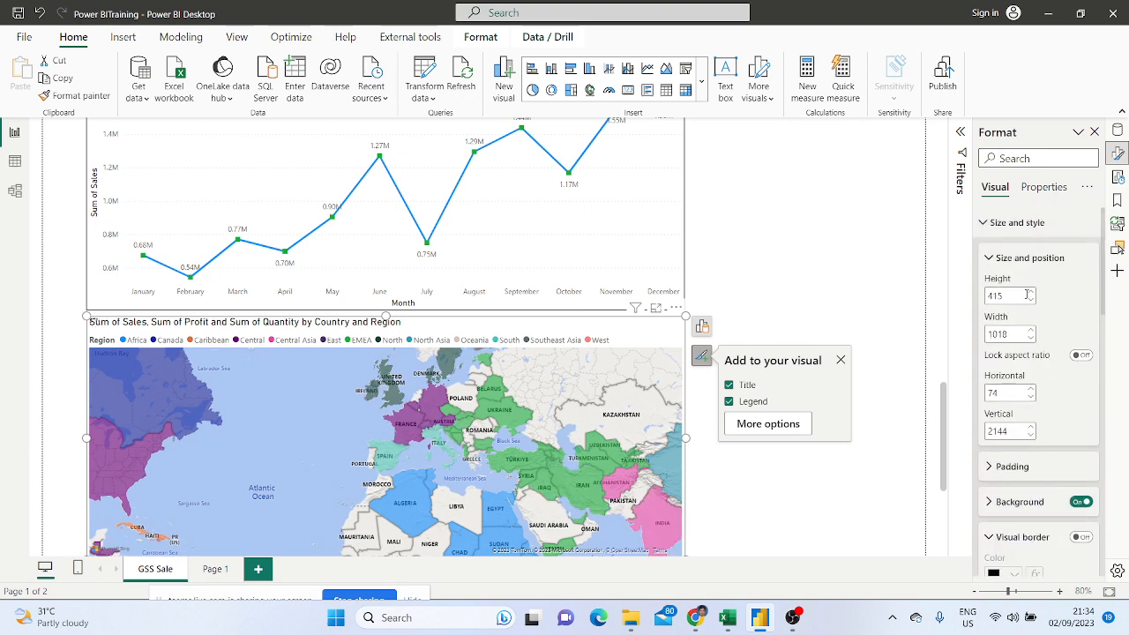
left_click(987, 225)
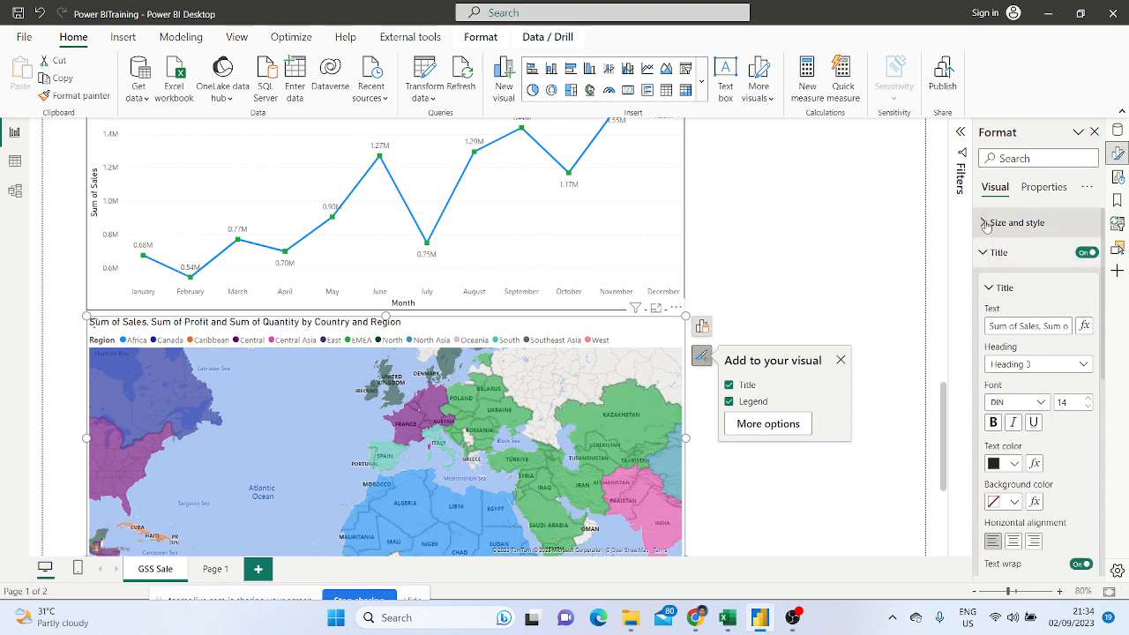
left_click(986, 224)
scroll(1011, 300, "down", 2)
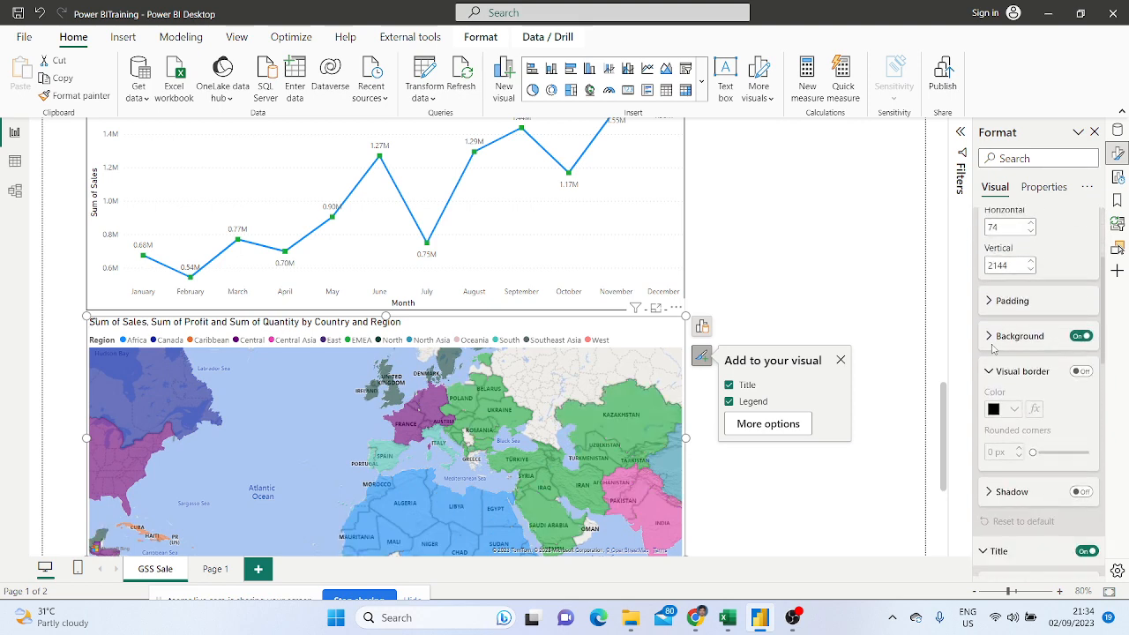
scroll(990, 365, "down", 3)
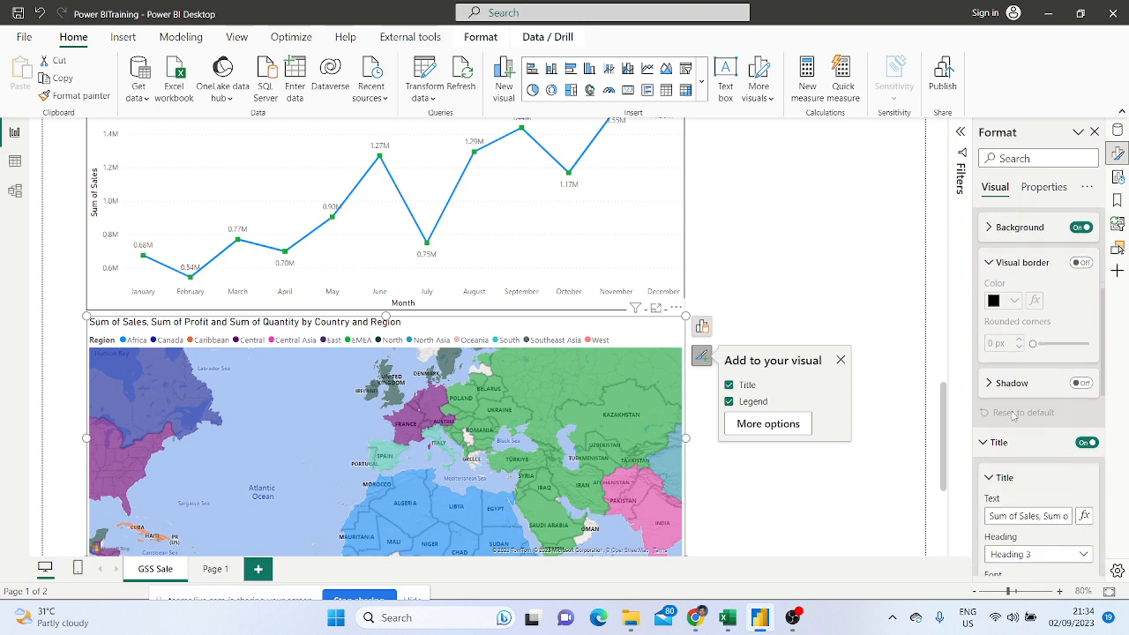
scroll(993, 326, "down", 3)
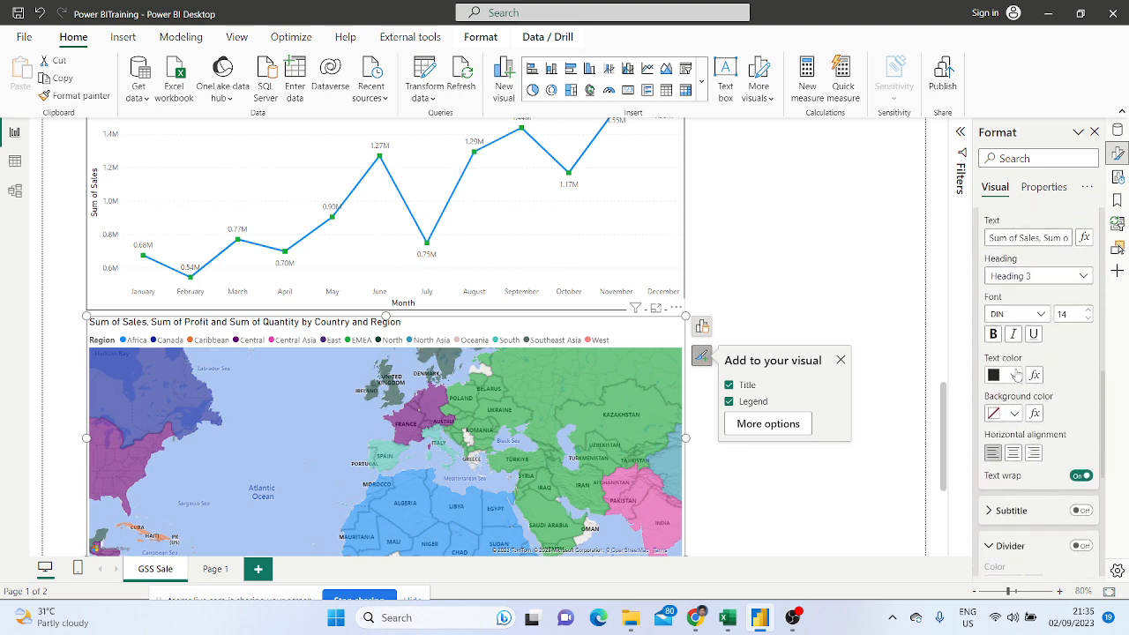
scroll(1014, 353, "down", 2)
scroll(1013, 351, "up", 2)
scroll(1007, 346, "down", 3)
scroll(1003, 338, "down", 2)
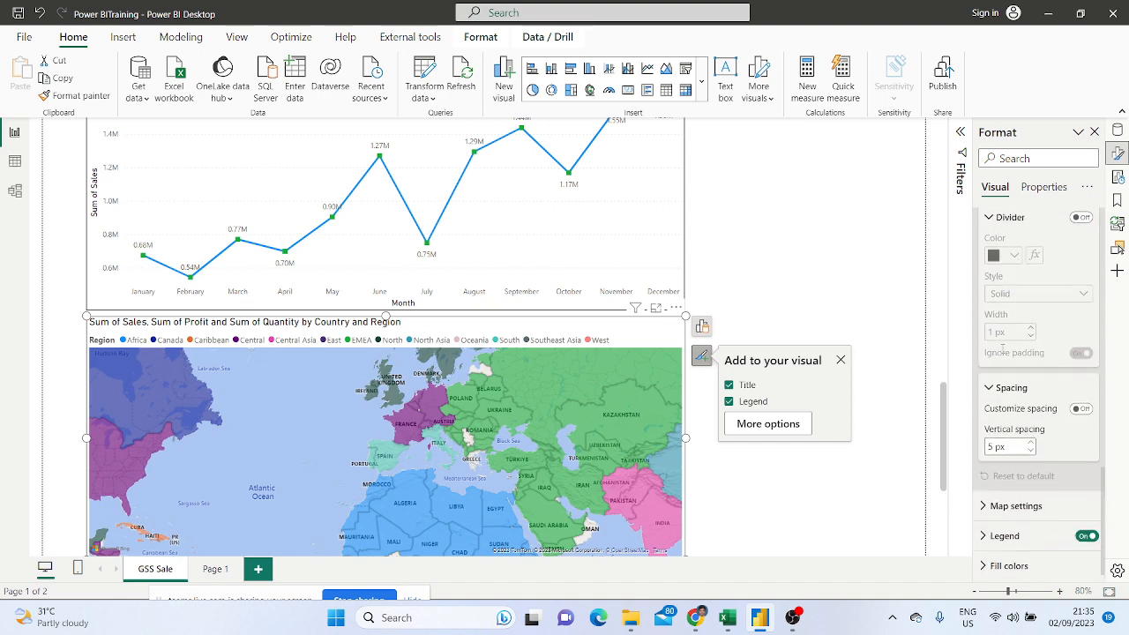
Examine the map's style and legend settings and its general properties
left_click(982, 505)
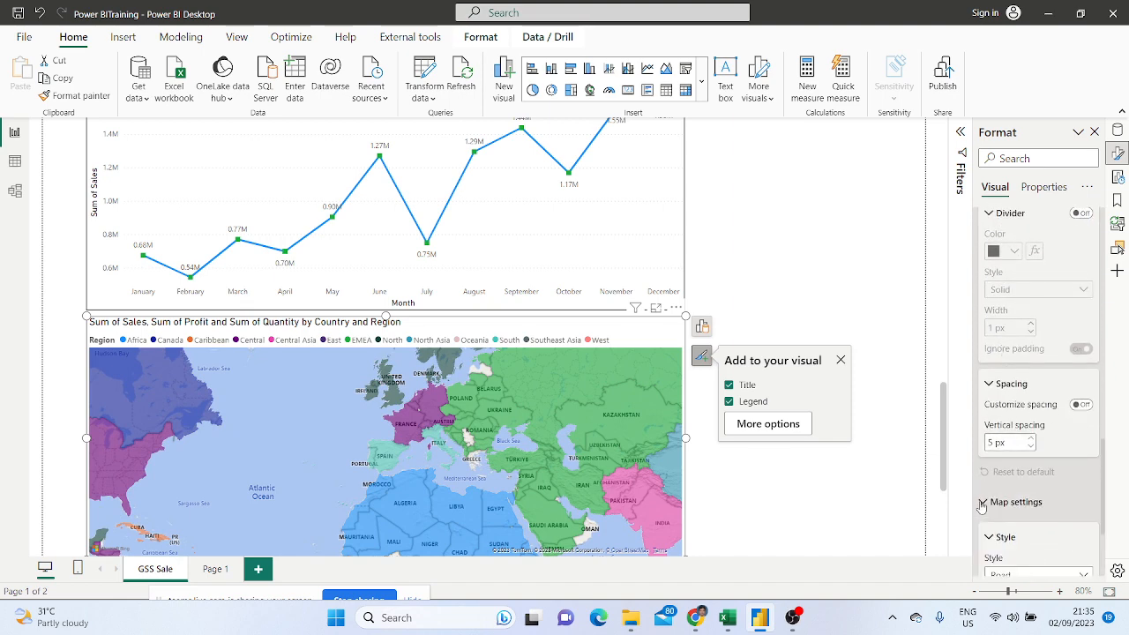
scroll(1010, 501, "down", 3)
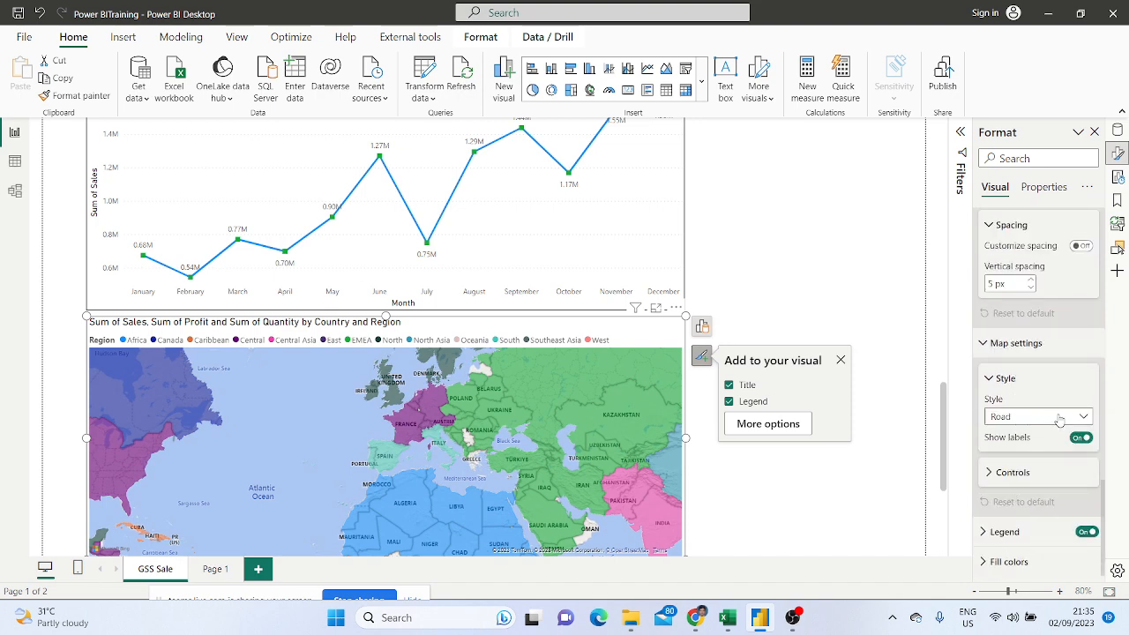
left_click(985, 532)
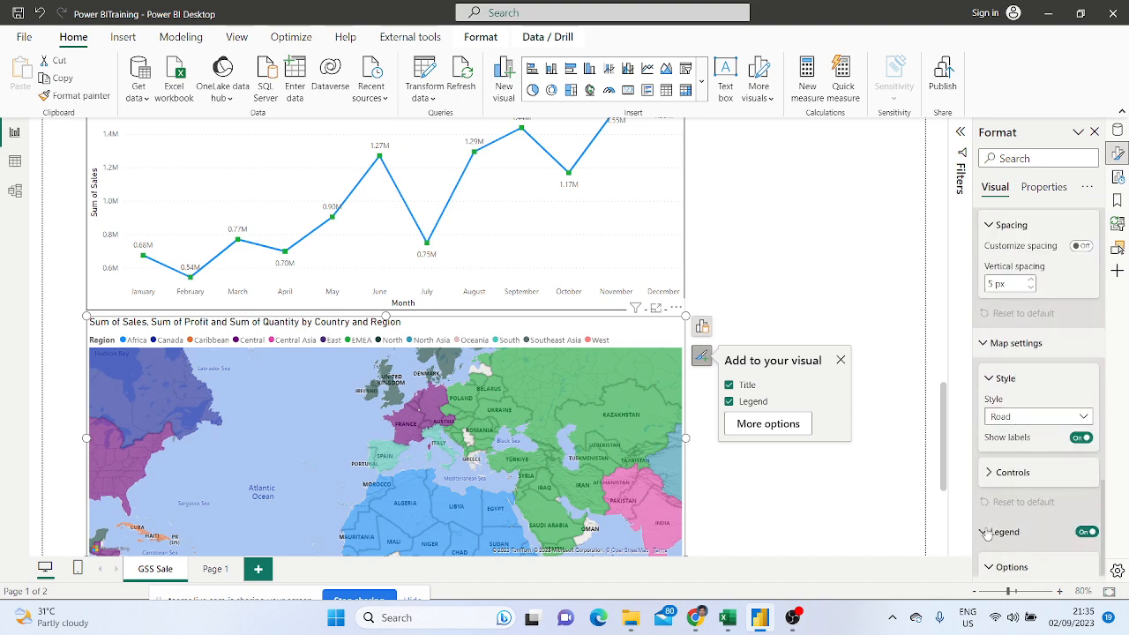
scroll(1031, 506, "down", 2)
scroll(1031, 512, "up", 11)
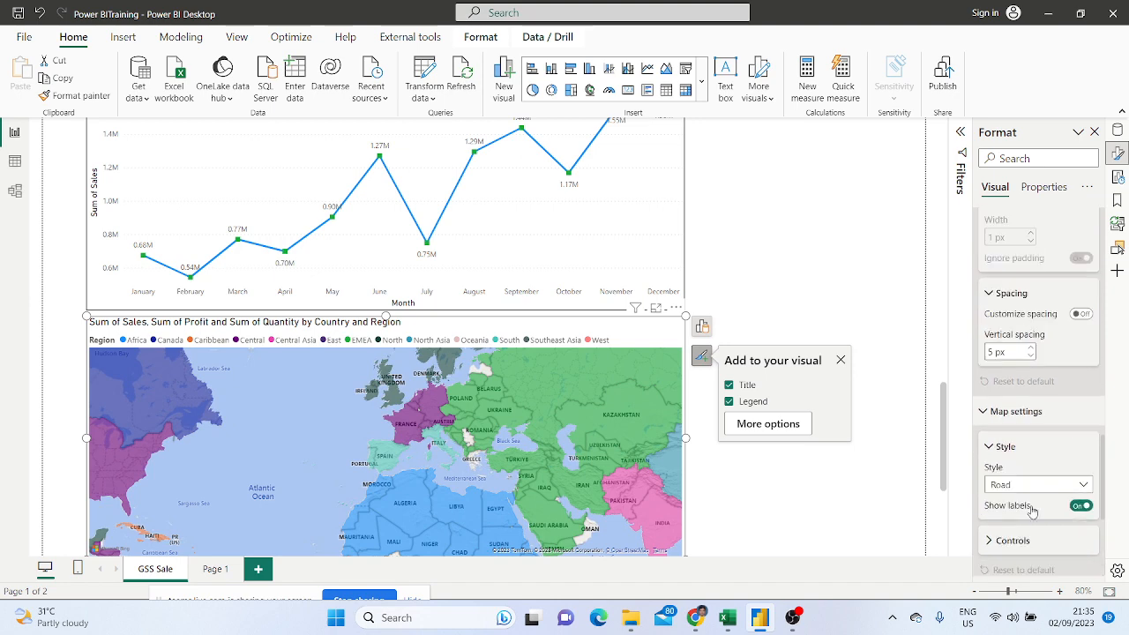
scroll(1063, 319, "up", 5)
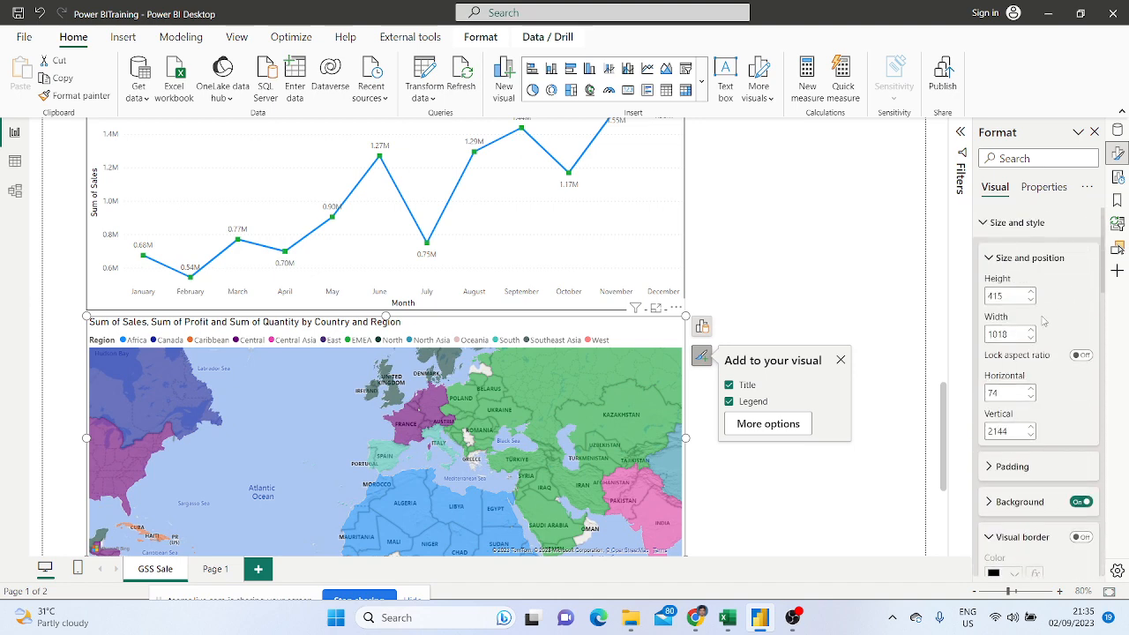
left_click(1043, 188)
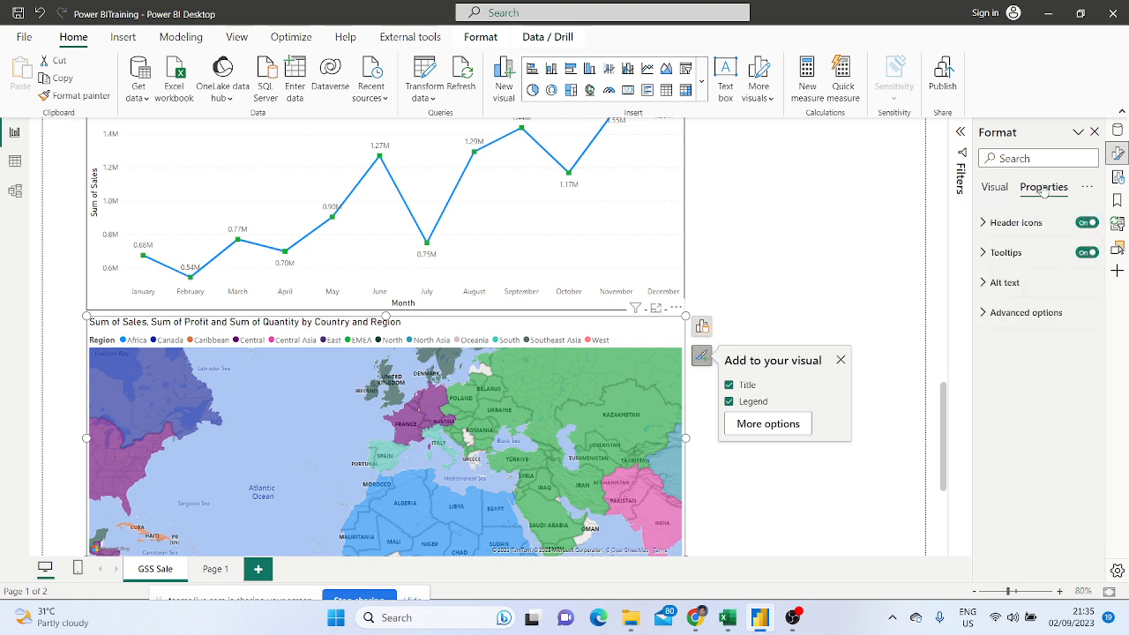
left_click(995, 188)
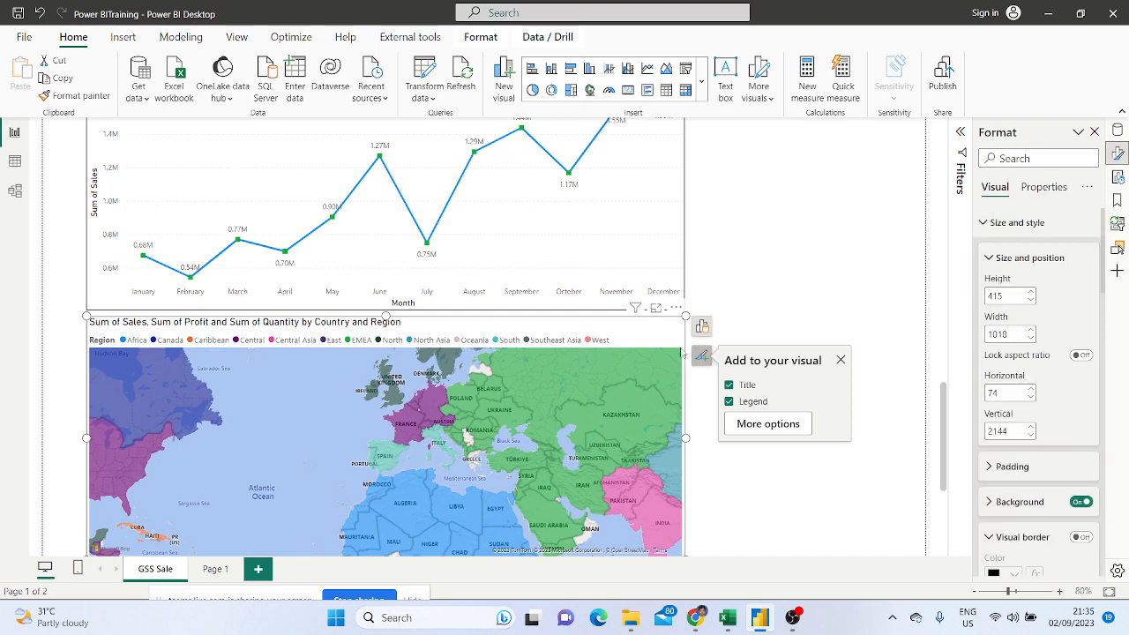
Examine the map's padding, background, visual border, shadow and subtitle options
left_click(984, 223)
left_click(984, 223)
scroll(1014, 388, "down", 2)
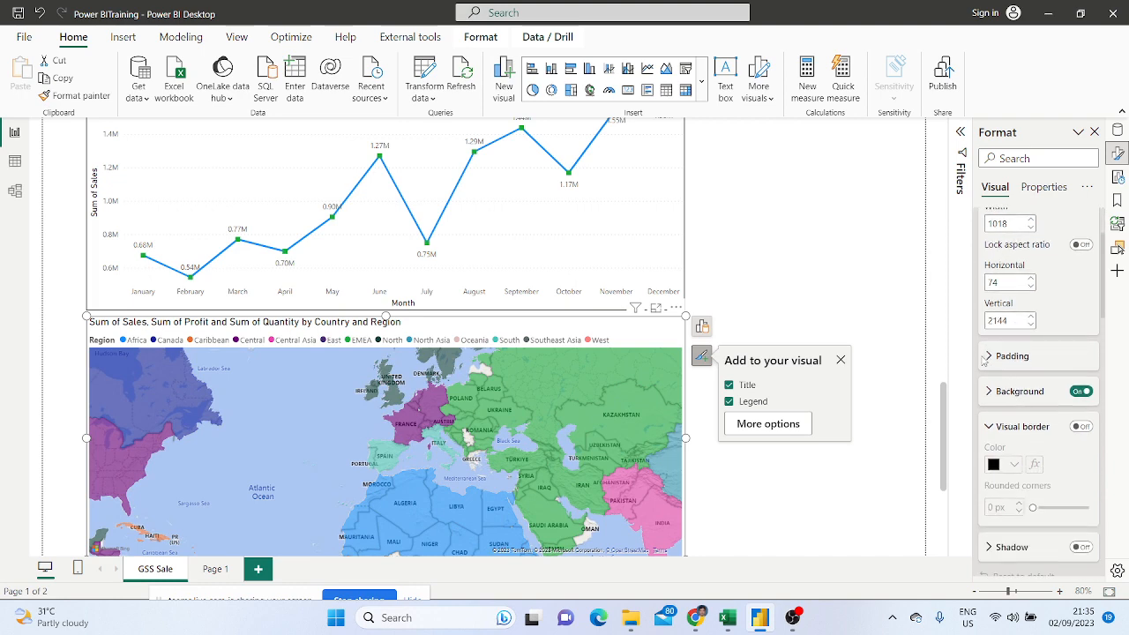
left_click(988, 358)
scroll(1000, 362, "down", 3)
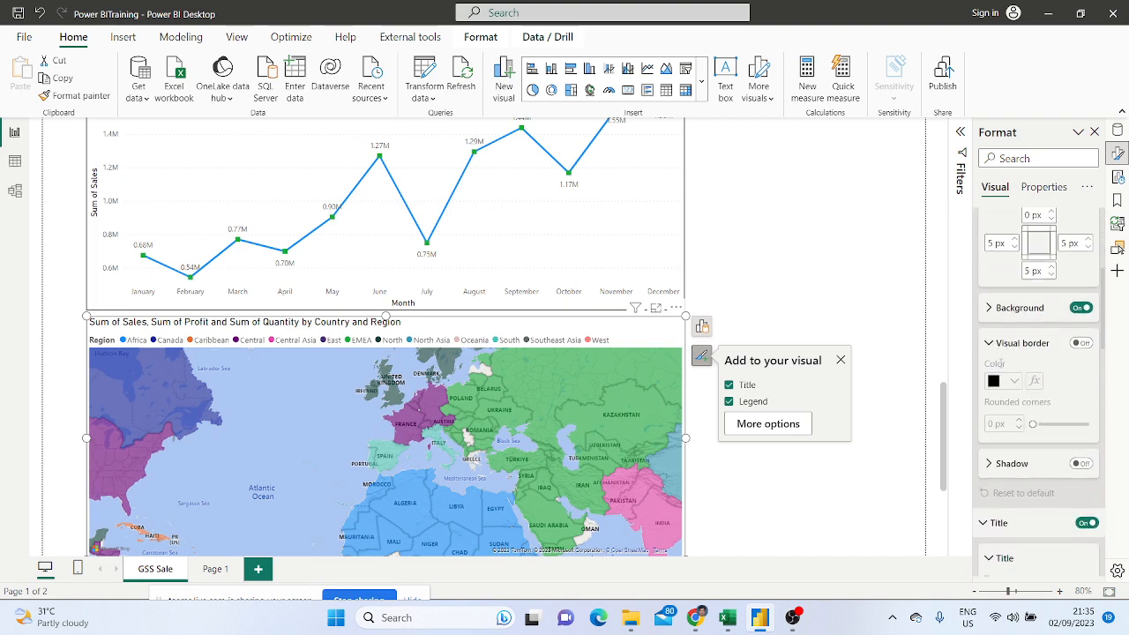
left_click(990, 309)
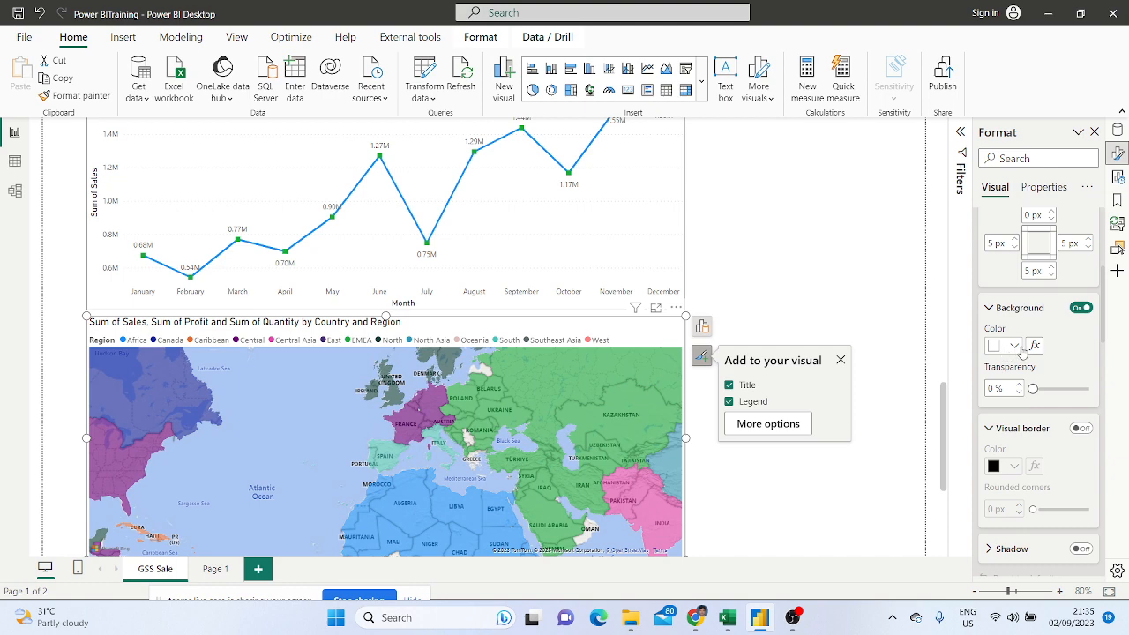
scroll(1024, 360, "down", 3)
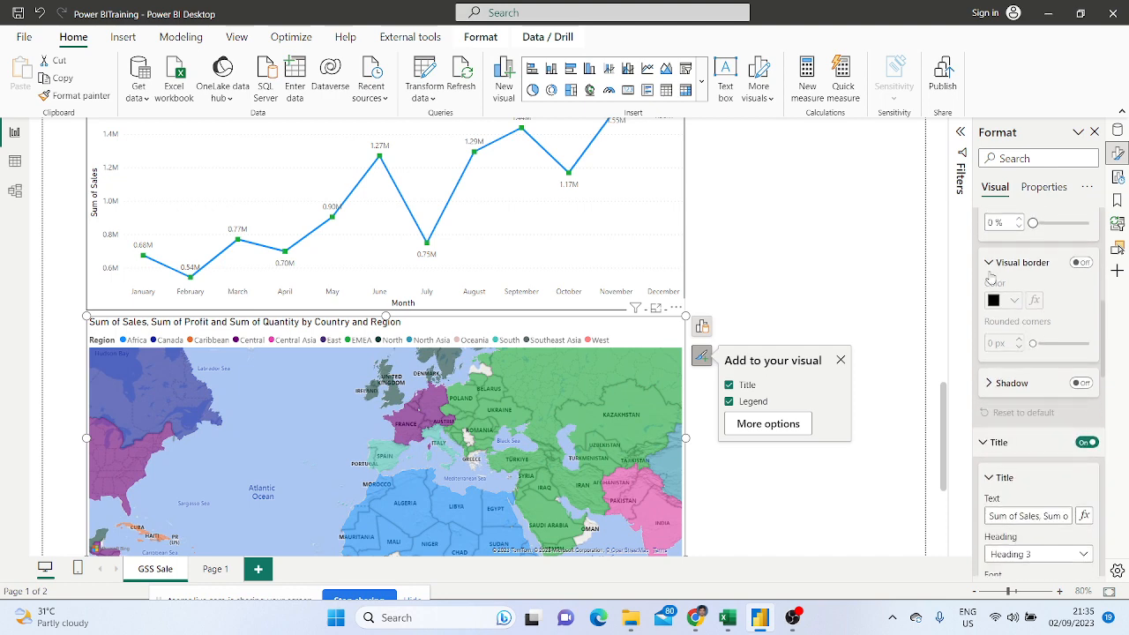
left_click(992, 385)
scroll(988, 379, "down", 3)
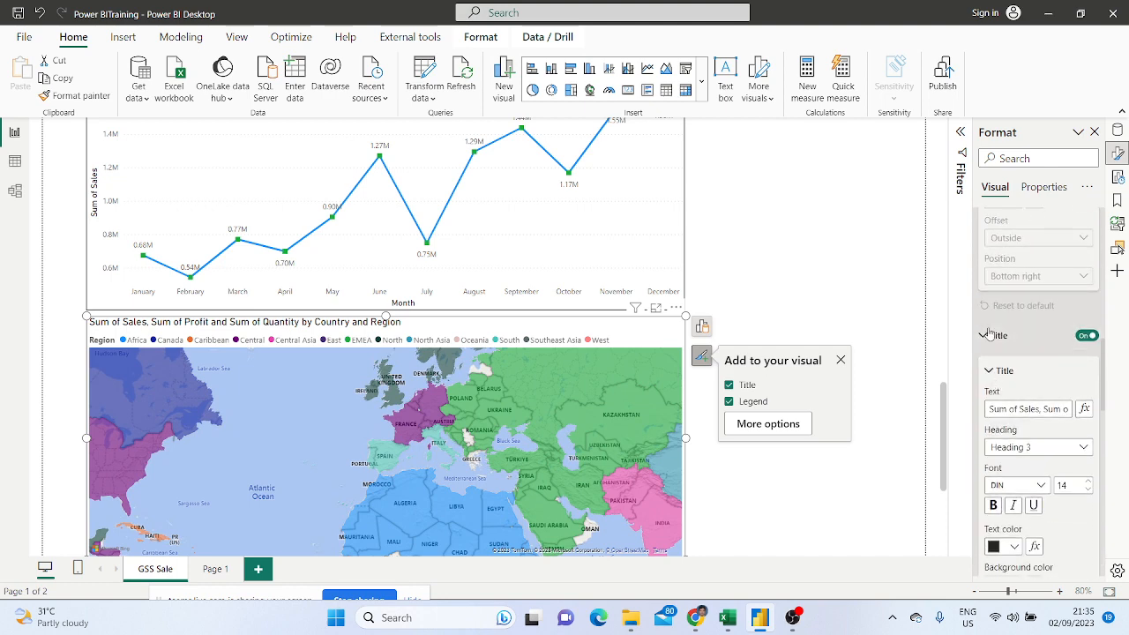
scroll(1006, 403, "down", 5)
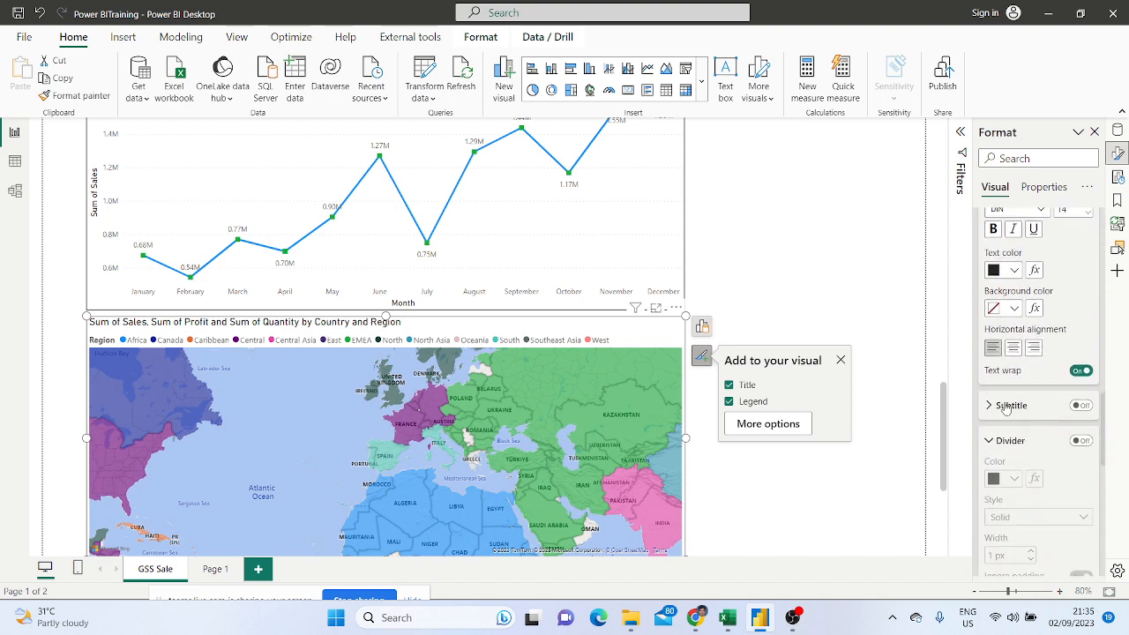
left_click(992, 405)
scroll(993, 379, "down", 5)
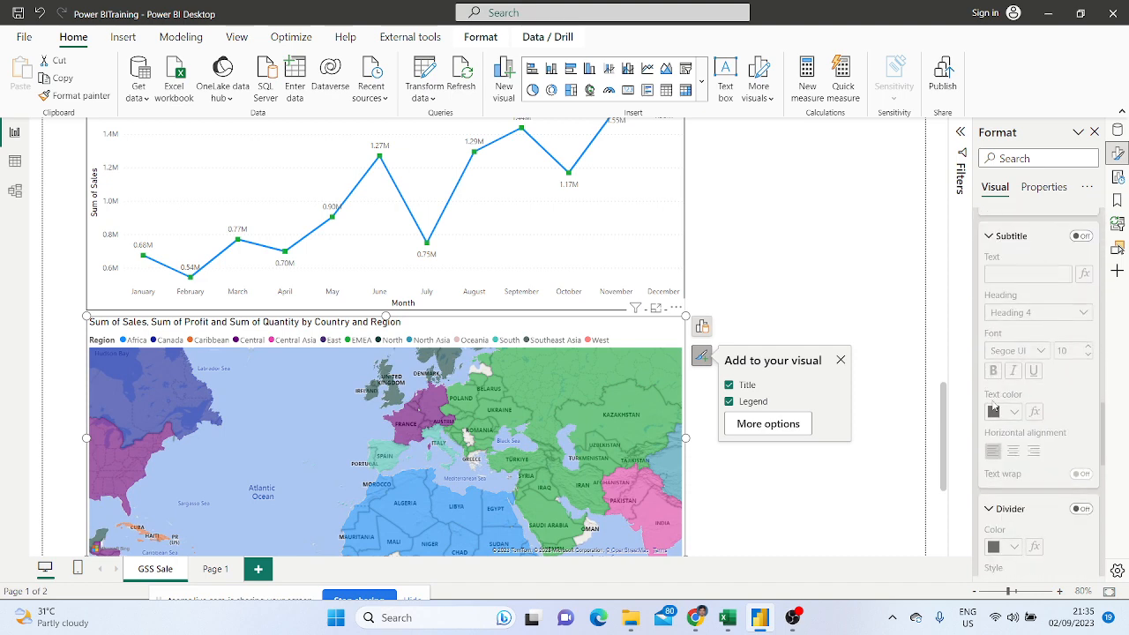
scroll(993, 353, "down", 2)
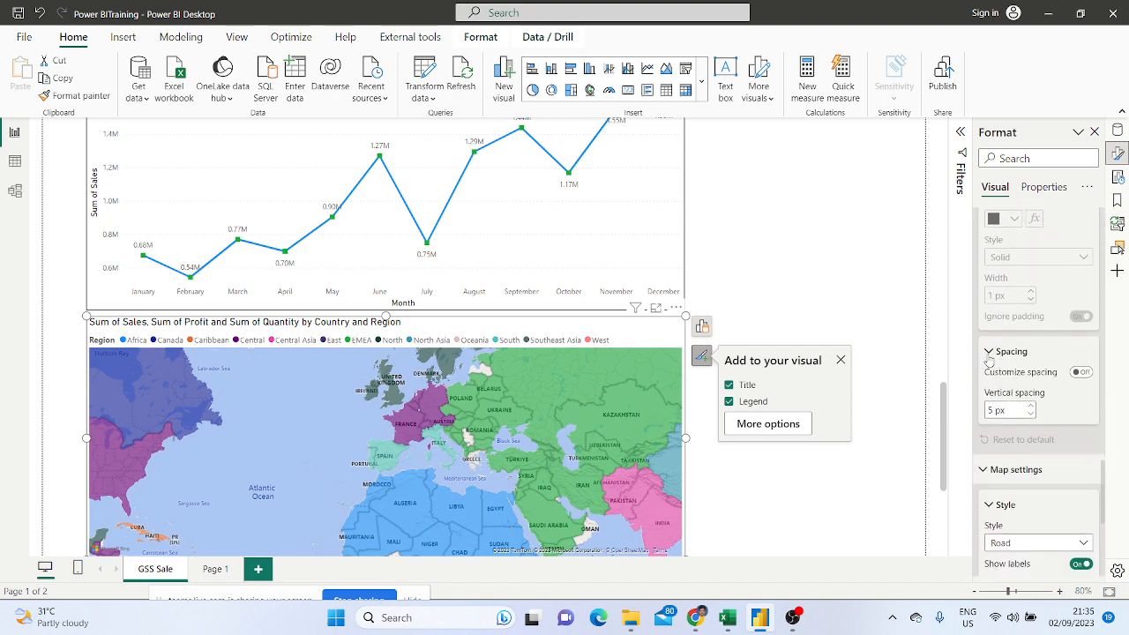
Turn on the zoom buttons in the map's controls and test them by zooming the map in and out
scroll(990, 363, "down", 3)
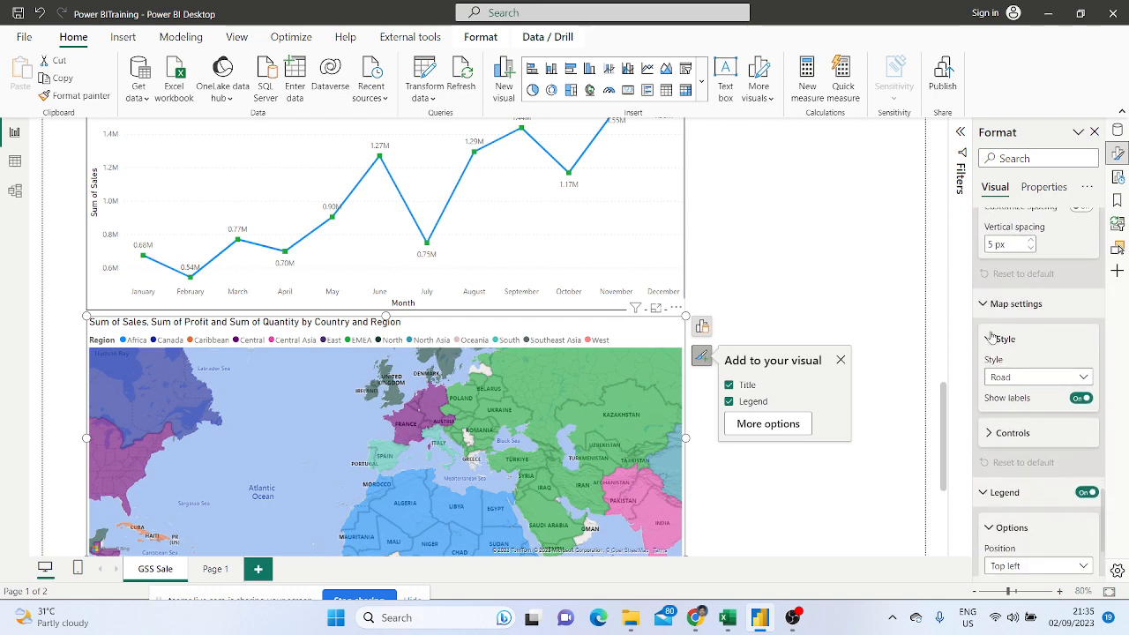
scroll(1001, 388, "down", 1)
left_click(989, 378)
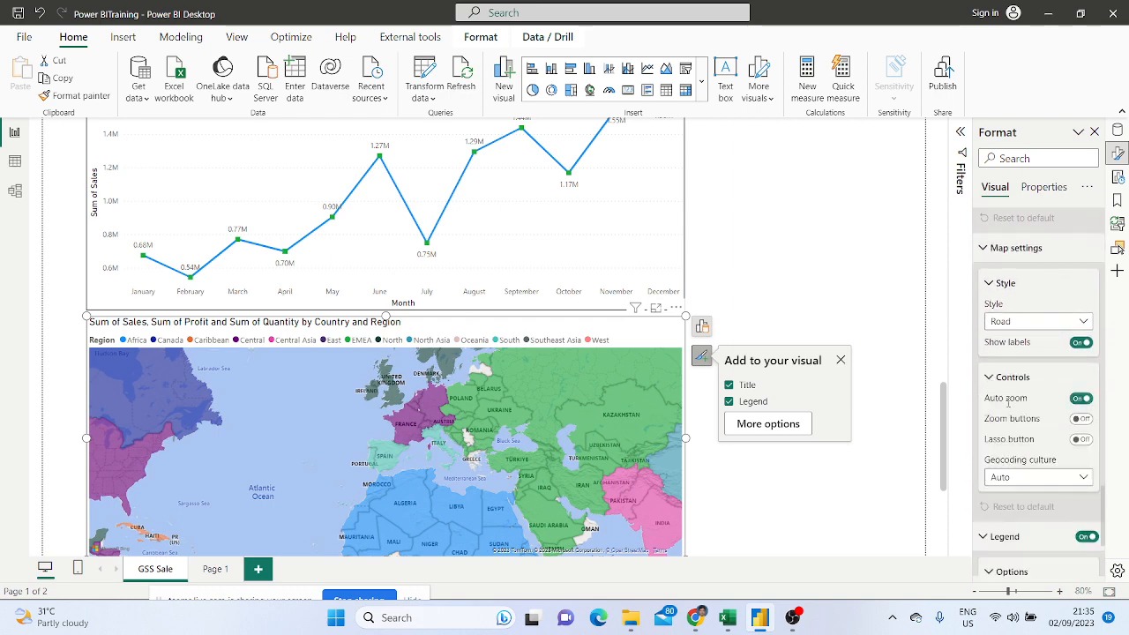
scroll(1009, 401, "down", 2)
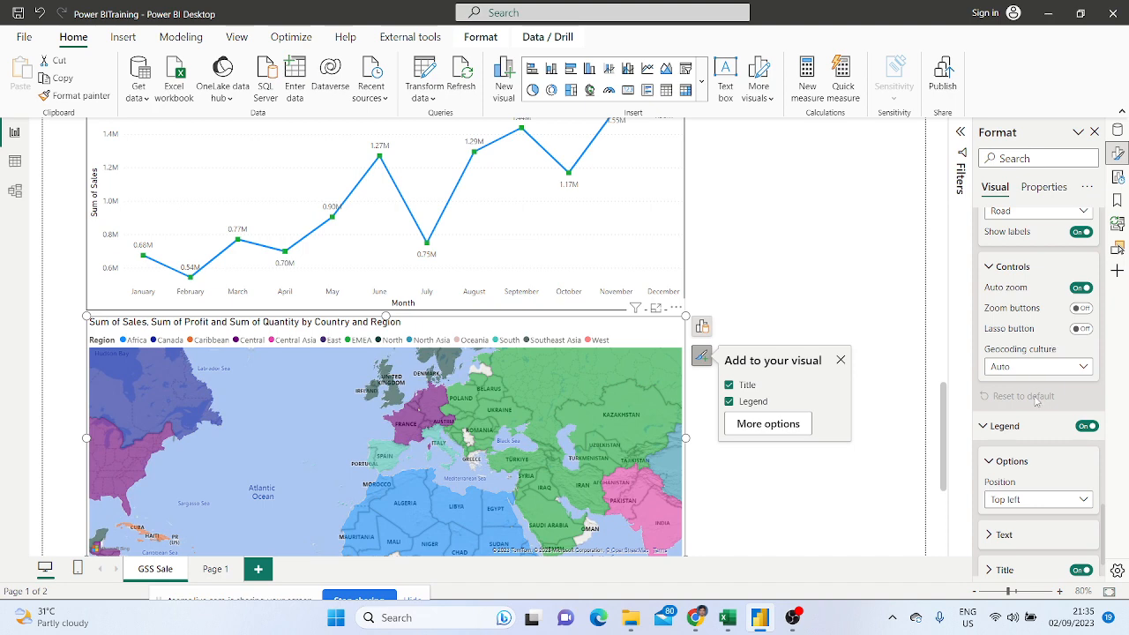
scroll(1040, 354, "down", 1)
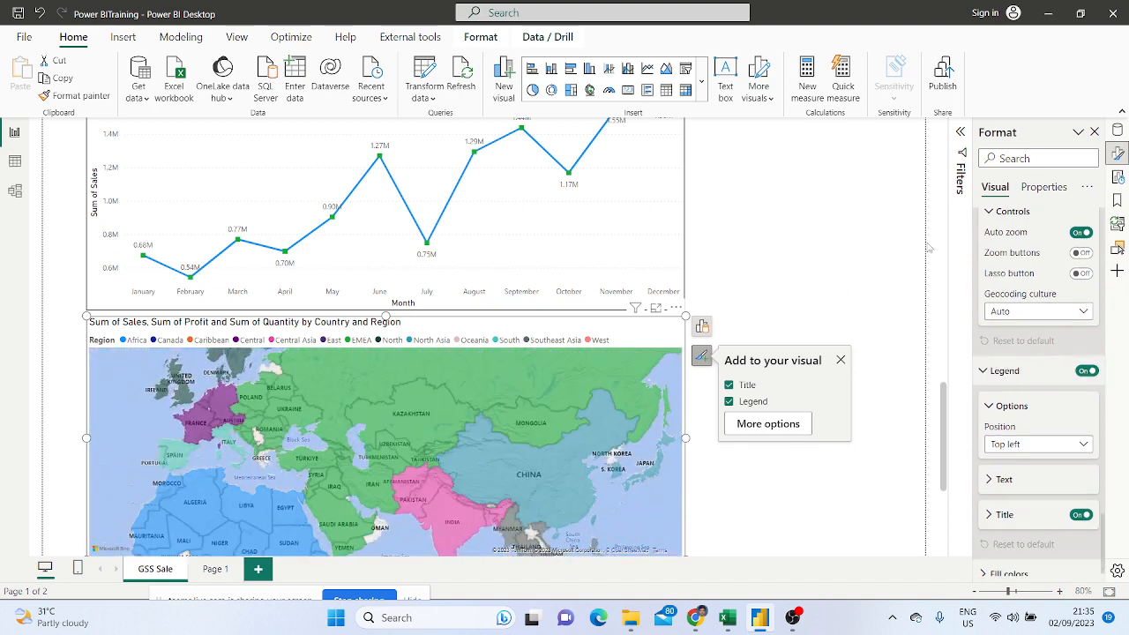
left_click(1076, 255)
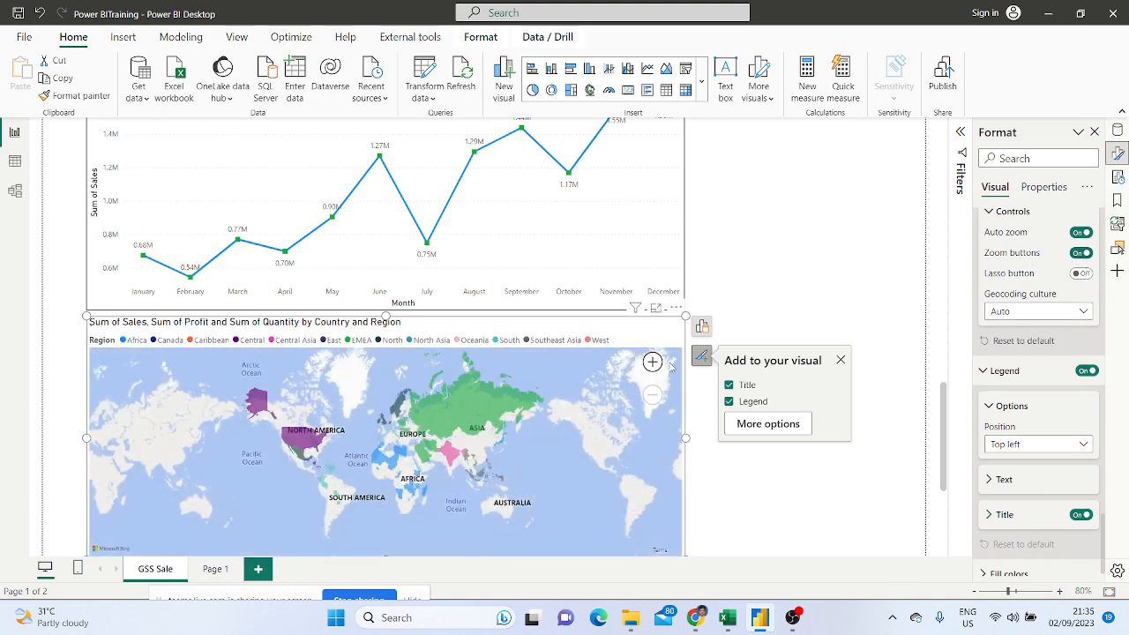
left_click(654, 363)
left_click(654, 397)
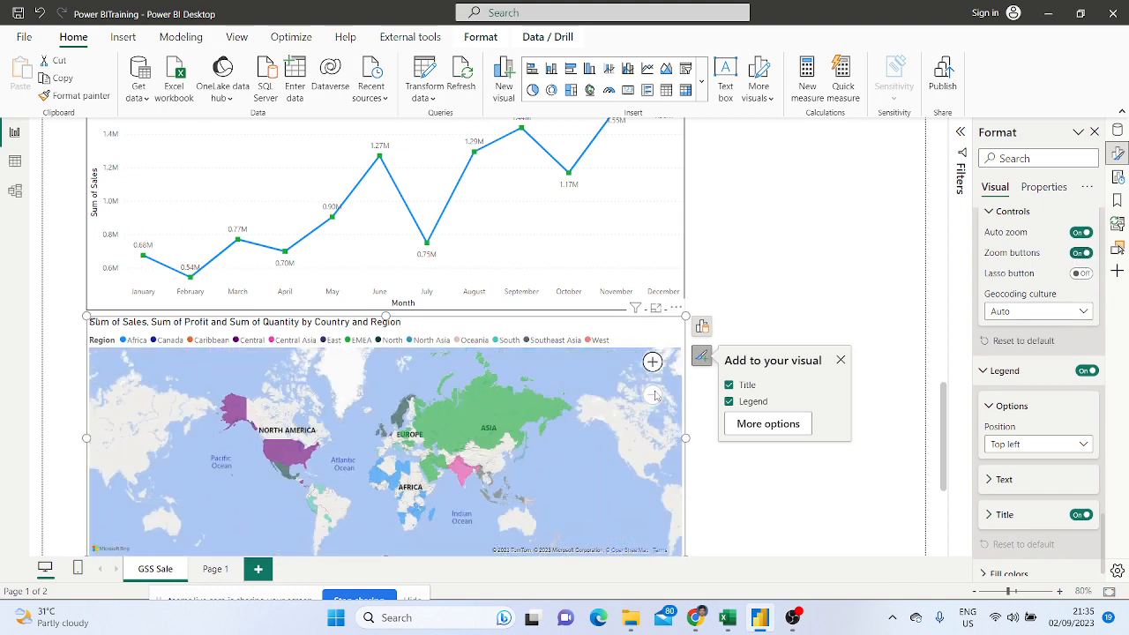
left_click(652, 363)
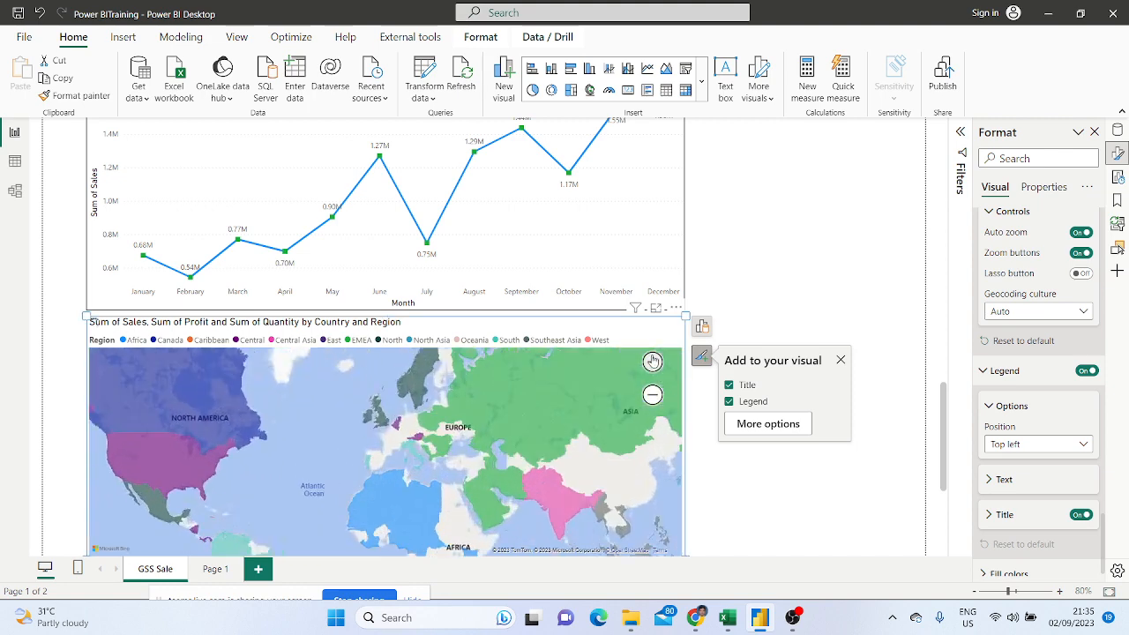
Turn on the map's lasso button and try to lasso-select an area around North America
left_click(1081, 274)
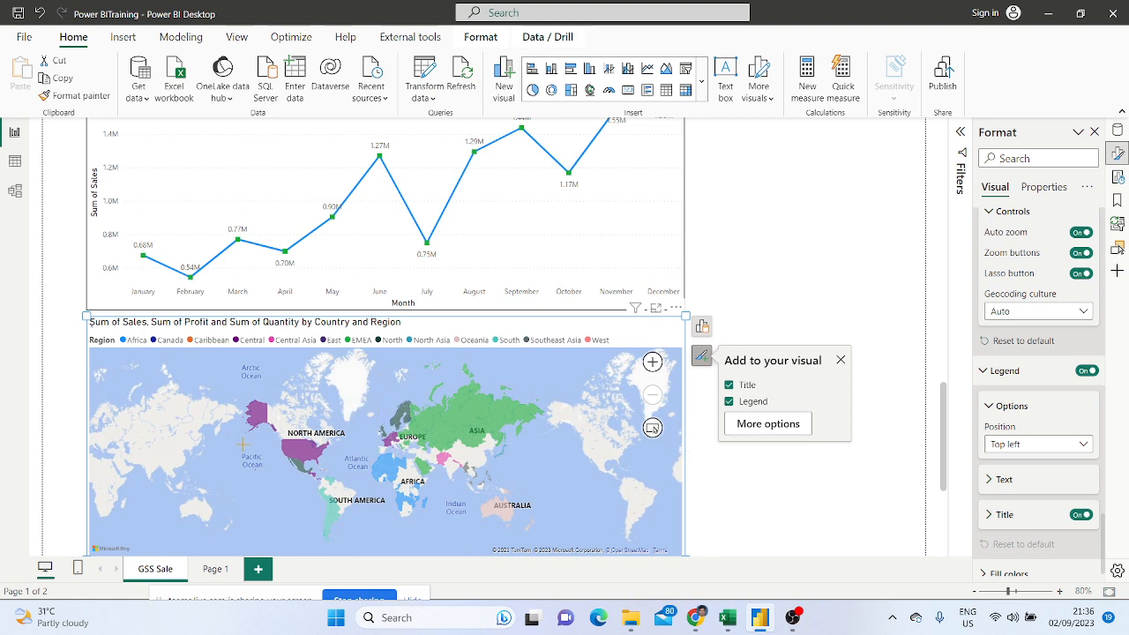
left_click_drag(244, 384, 361, 464)
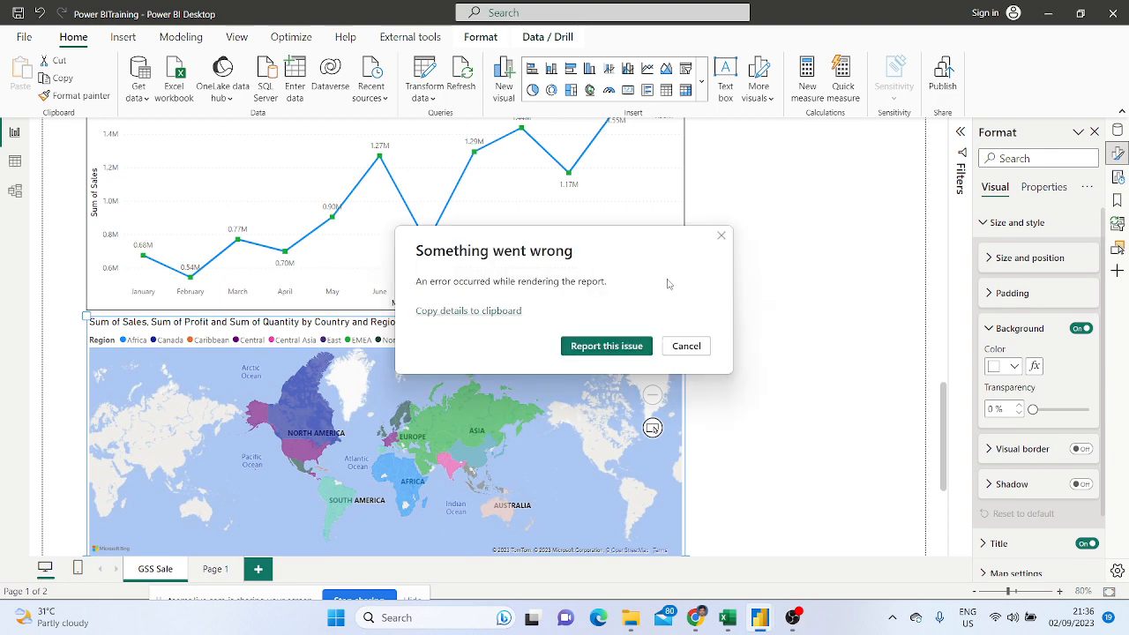
Dismiss the report rendering error and deselect the filled map
left_click(685, 345)
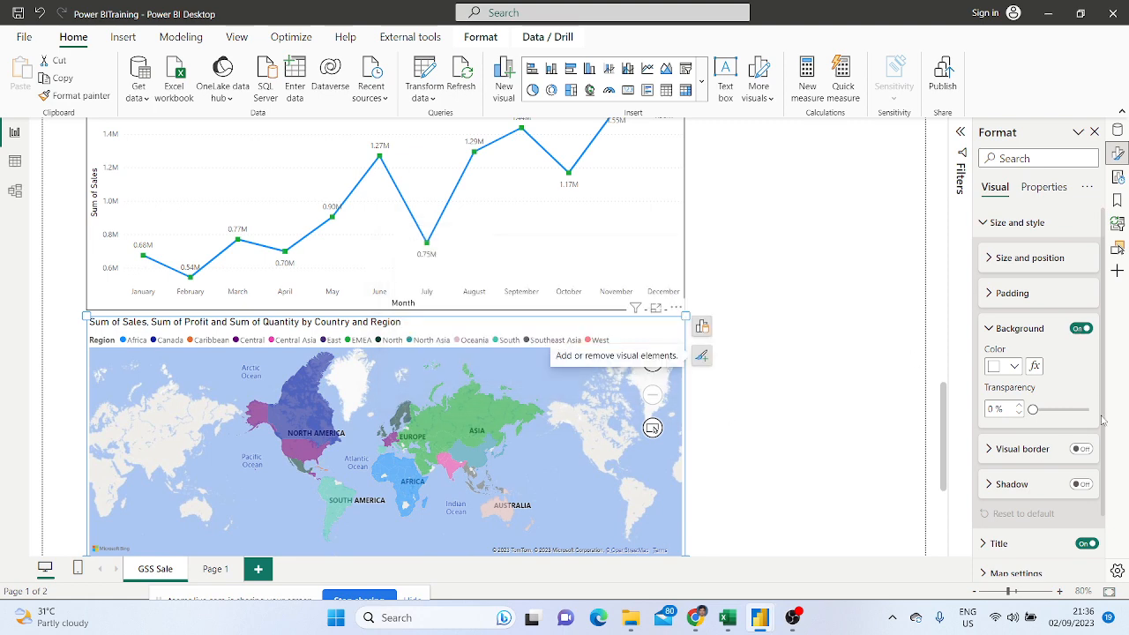
scroll(1041, 494, "down", 2)
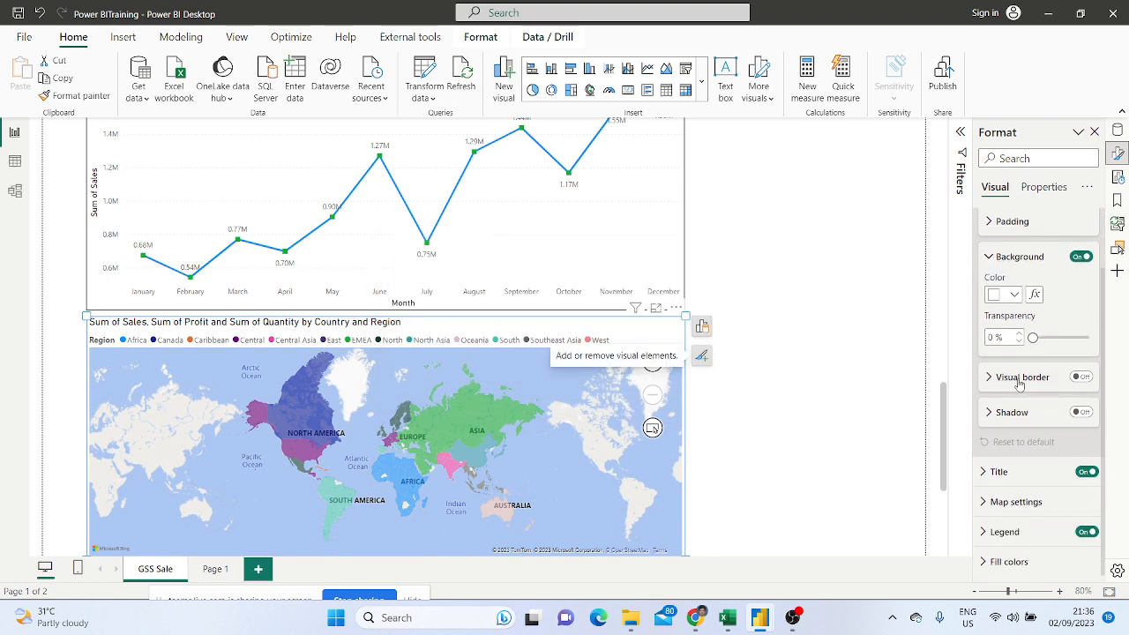
left_click(805, 393)
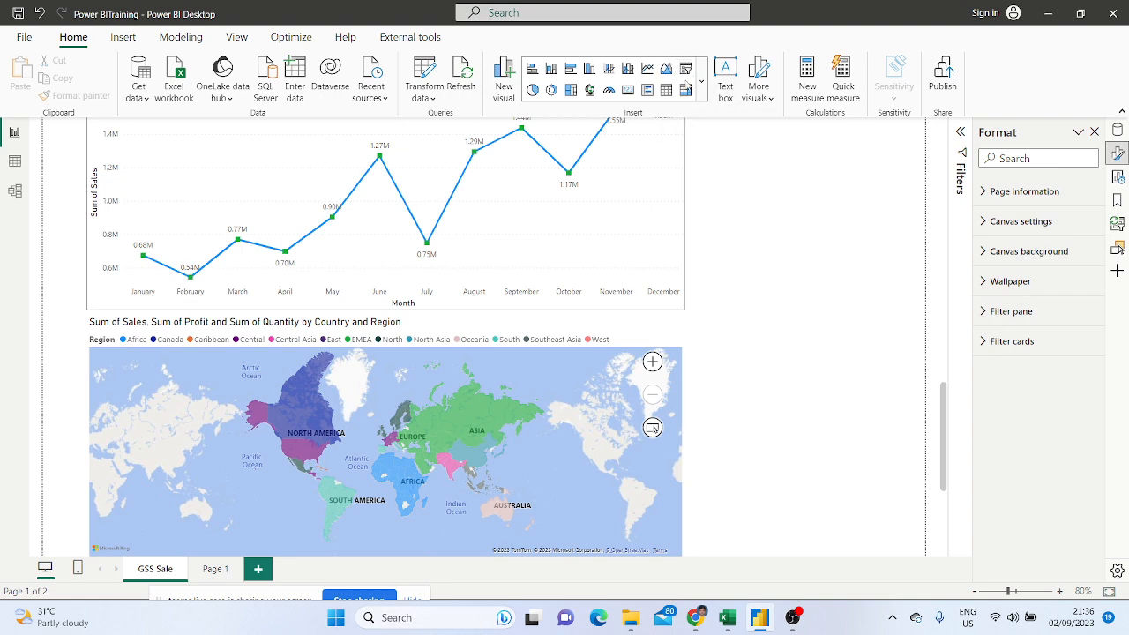
Try adding an Azure Maps visual below the filled map, and delete it from the report page
left_click(701, 81)
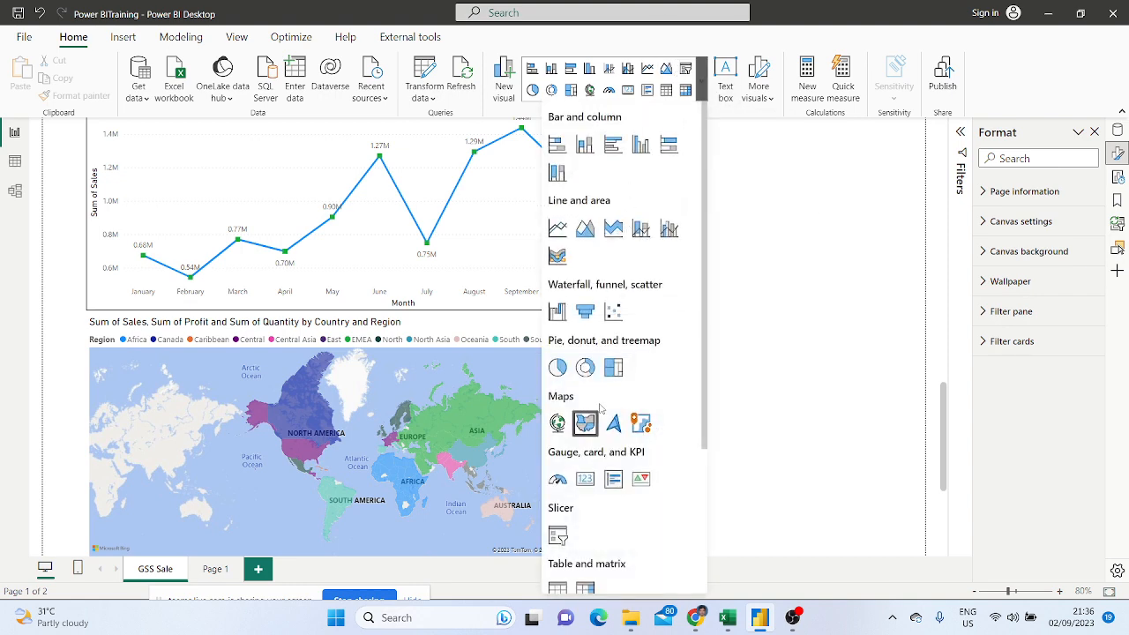
scroll(601, 408, "down", 4)
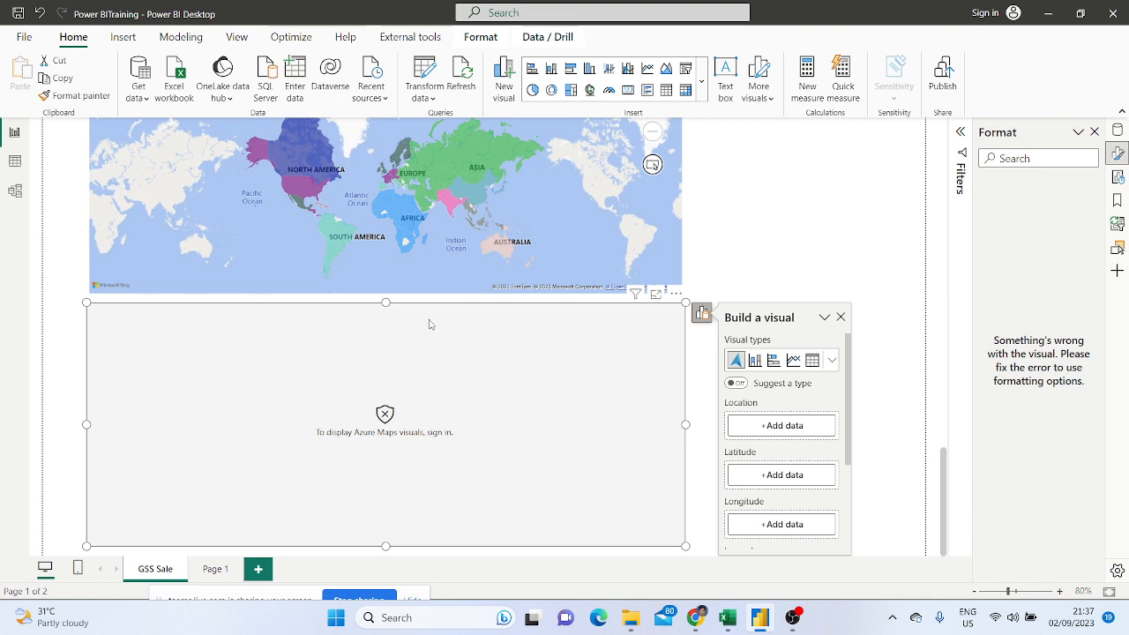
key("Delete")
left_click(538, 227)
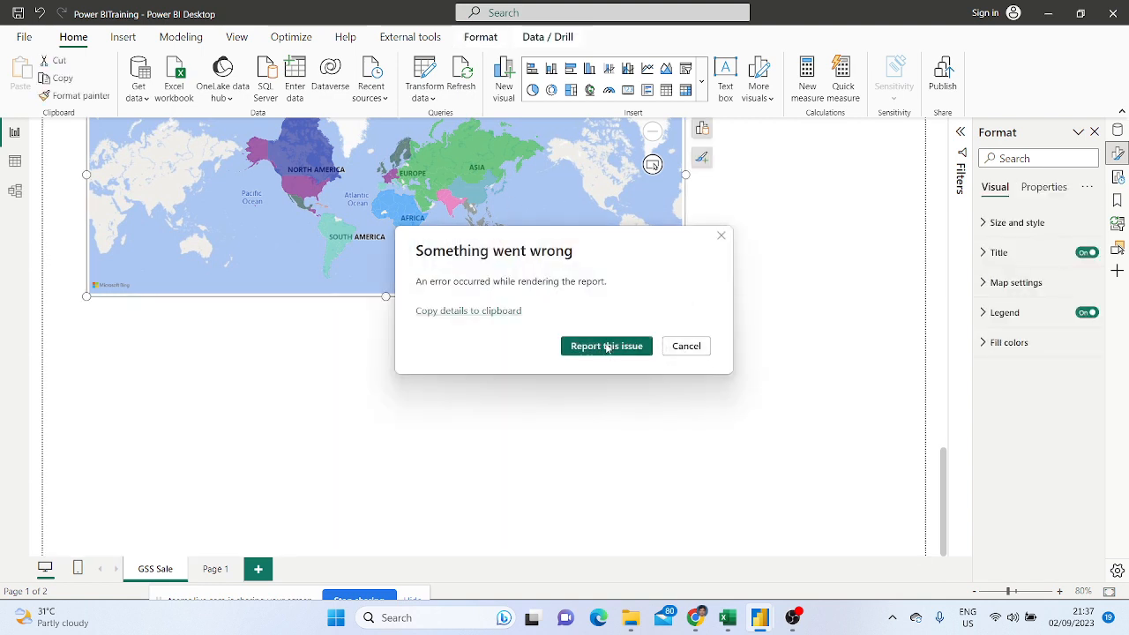
left_click(688, 348)
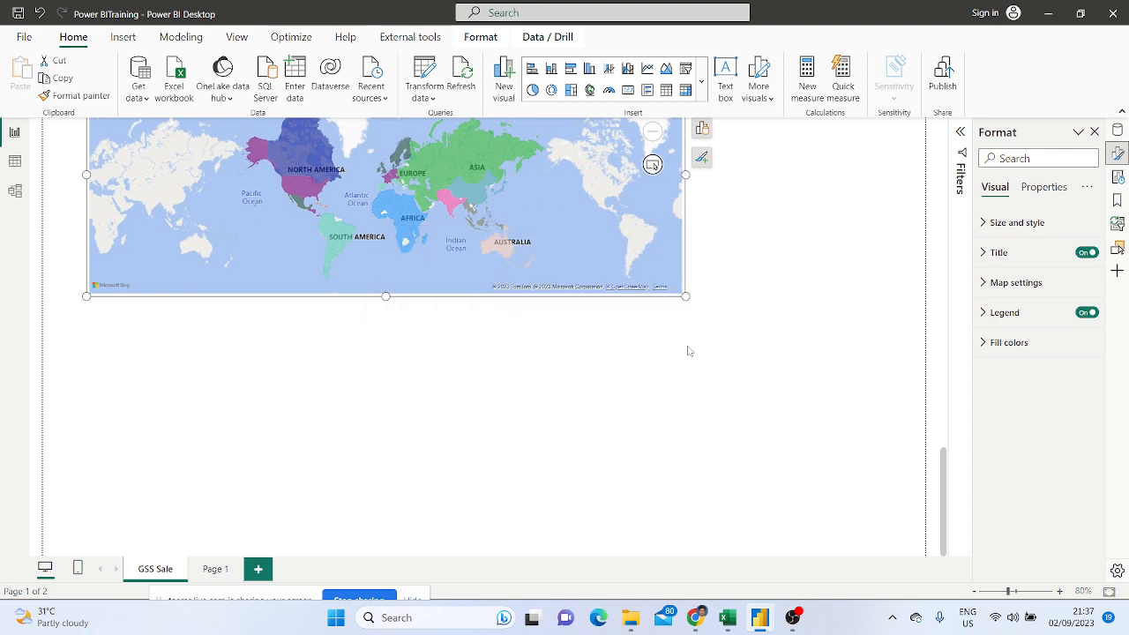
left_click(757, 273)
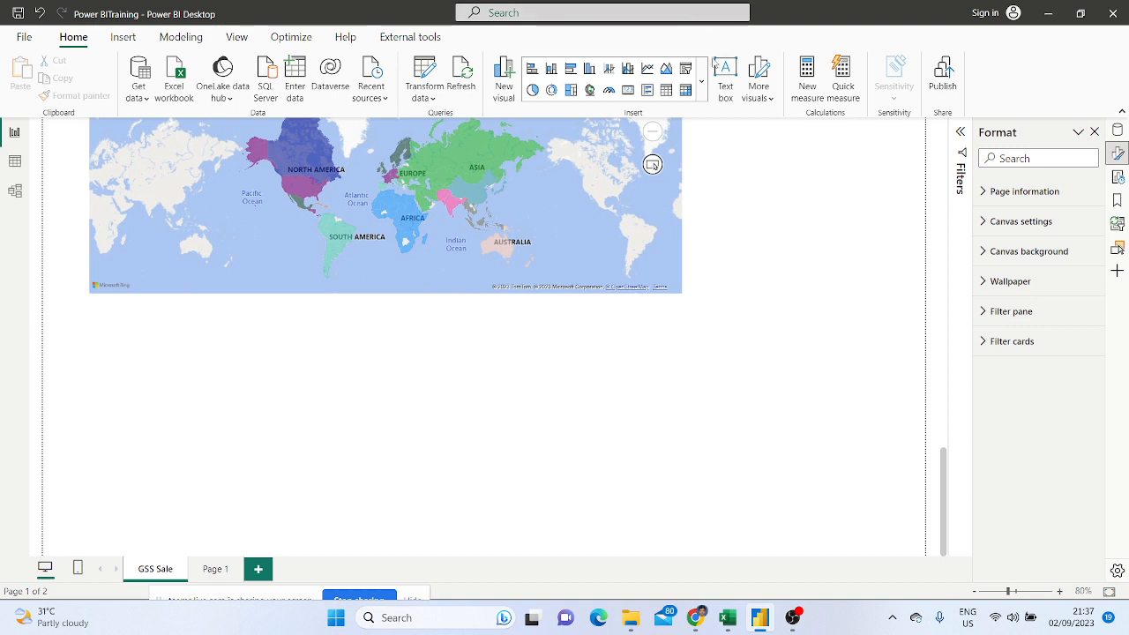
Insert a table visual below the filled map and add the Category field as its first column
left_click(699, 88)
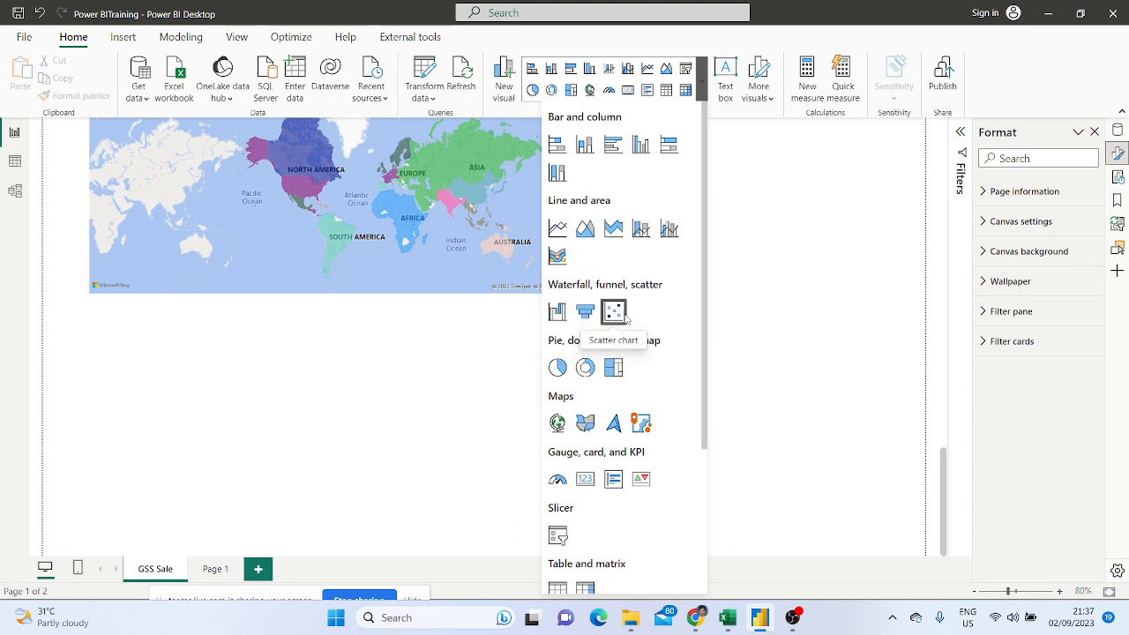
scroll(612, 371, "down", 3)
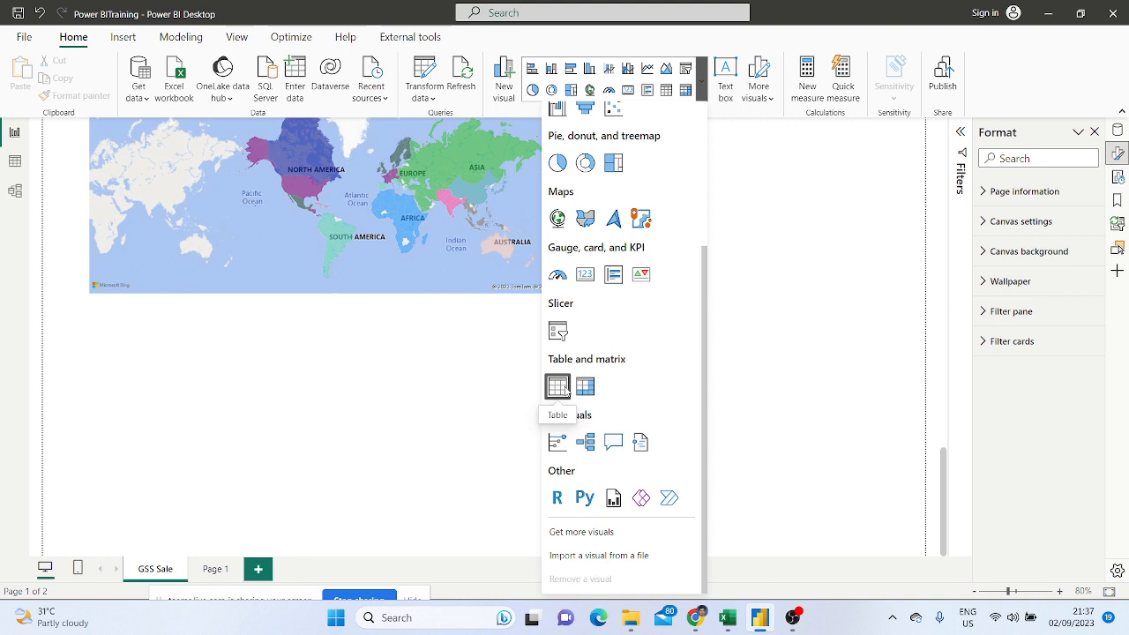
left_click(562, 391)
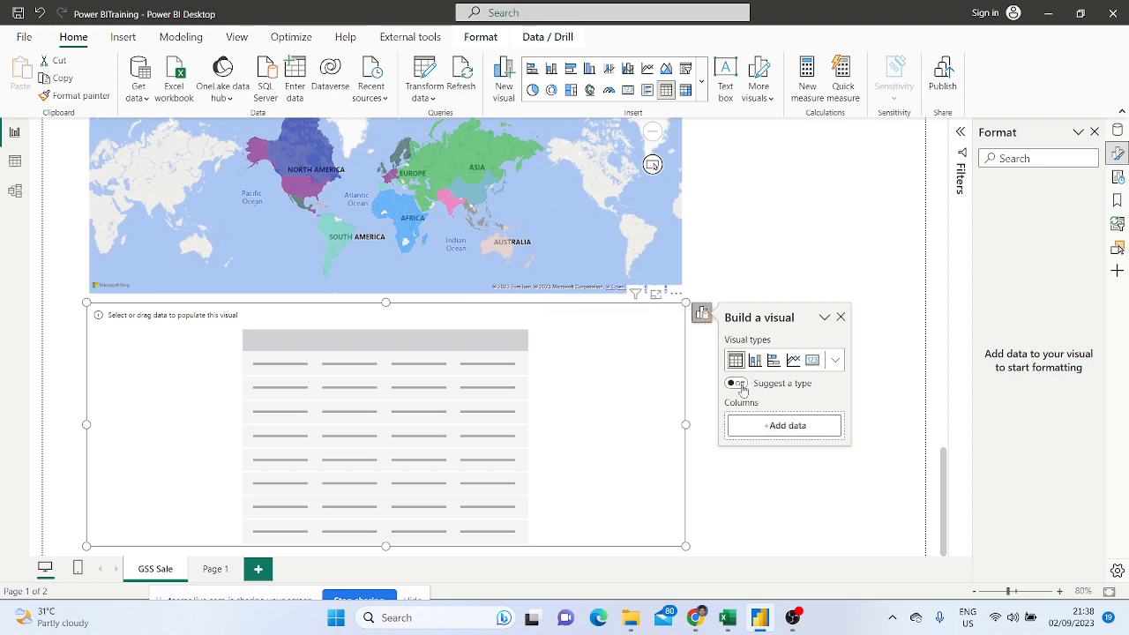
left_click(791, 429)
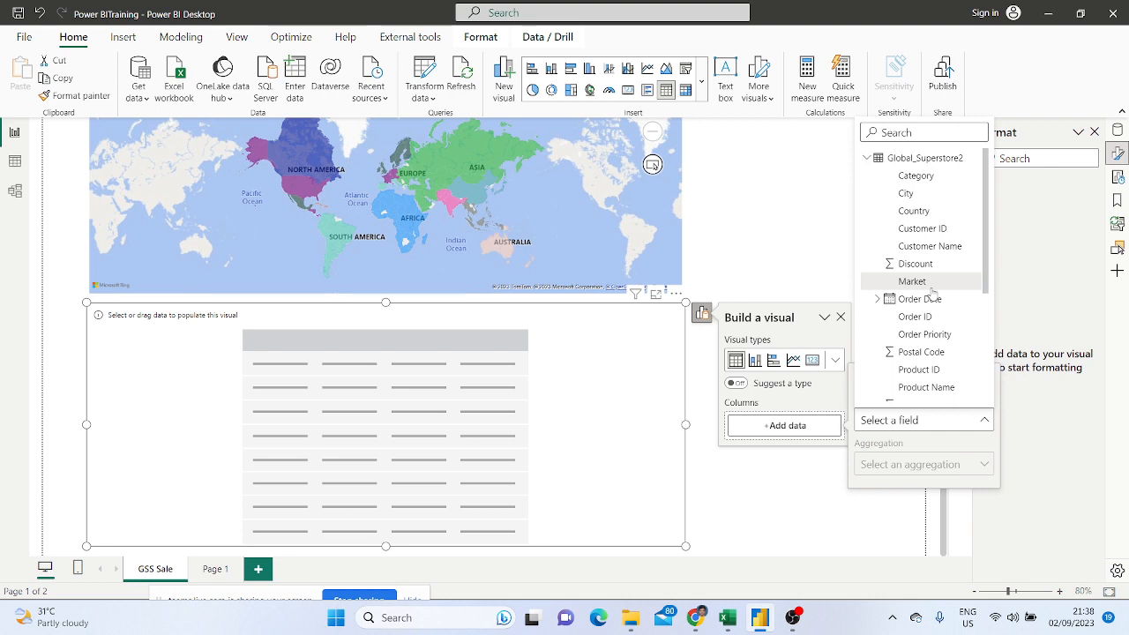
left_click(923, 180)
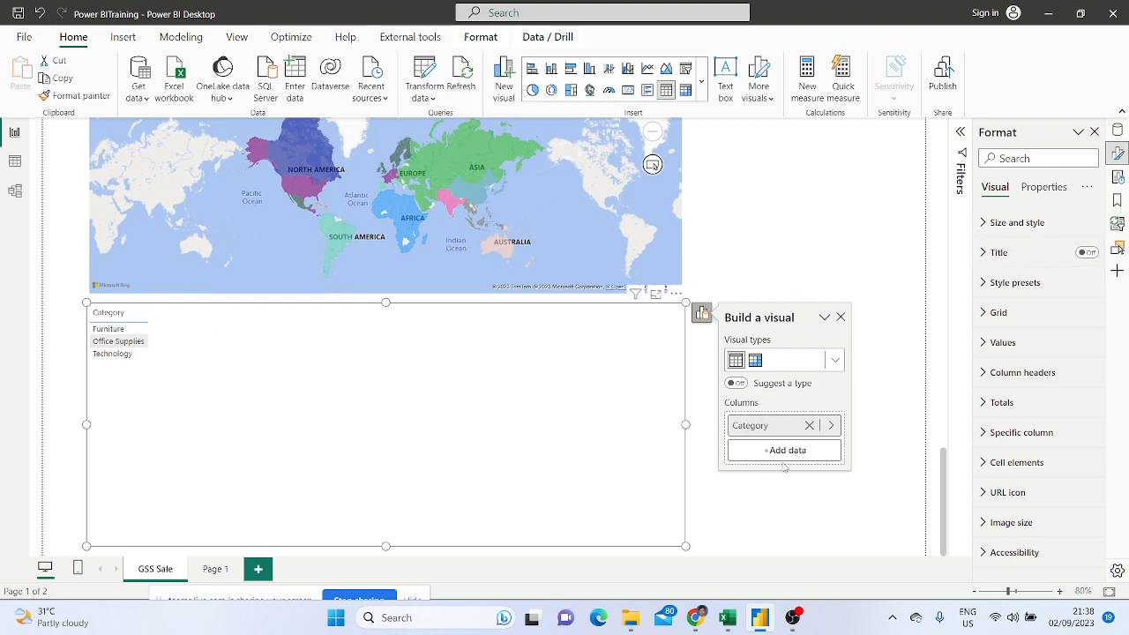
Find the Sub-Category field and add it as the table's second column
left_click(821, 456)
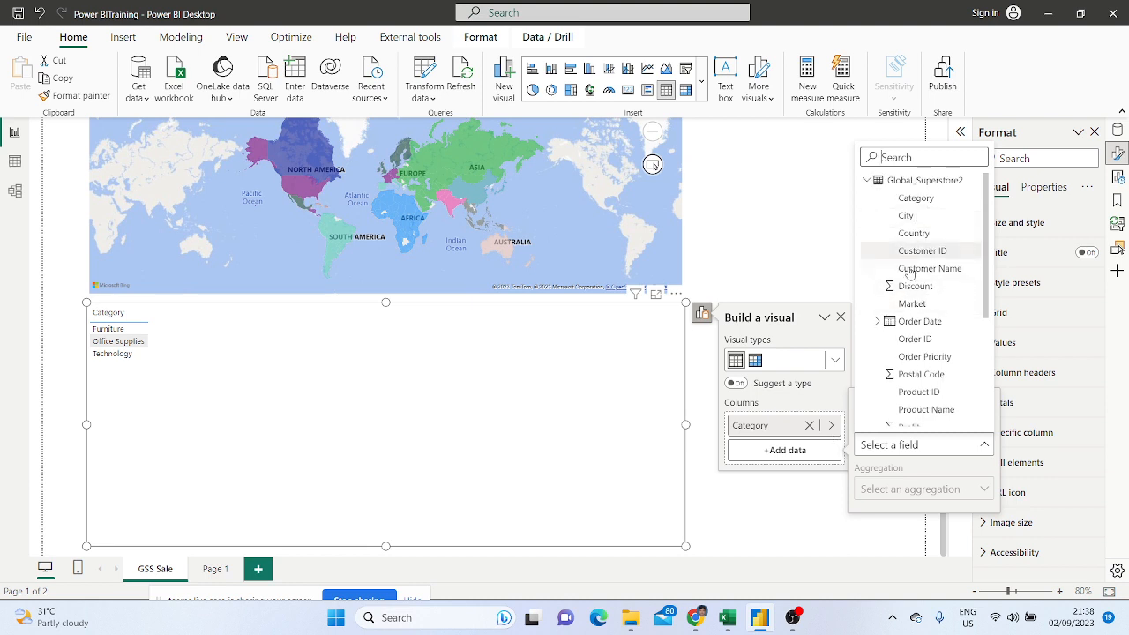
scroll(922, 265, "down", 2)
scroll(922, 325, "down", 2)
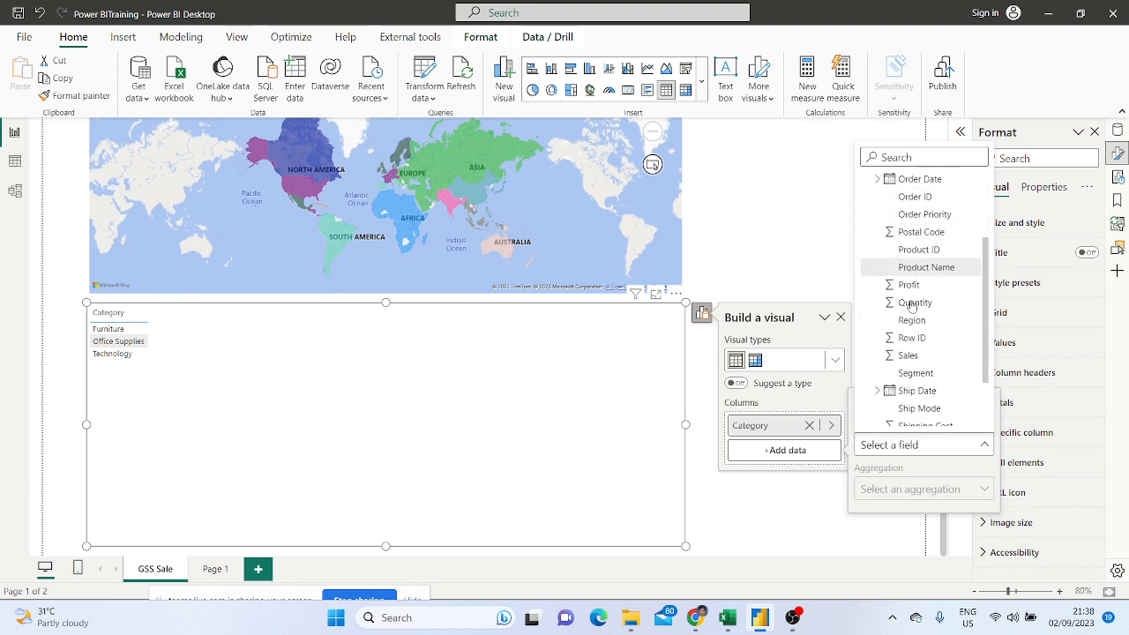
scroll(923, 331, "up", 4)
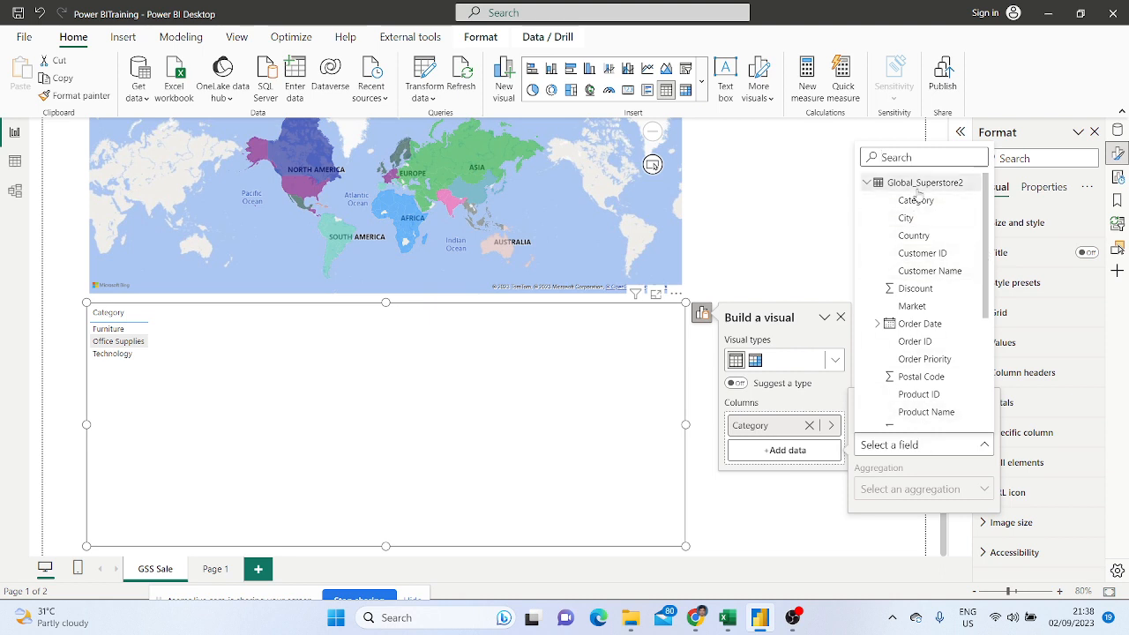
left_click(870, 157)
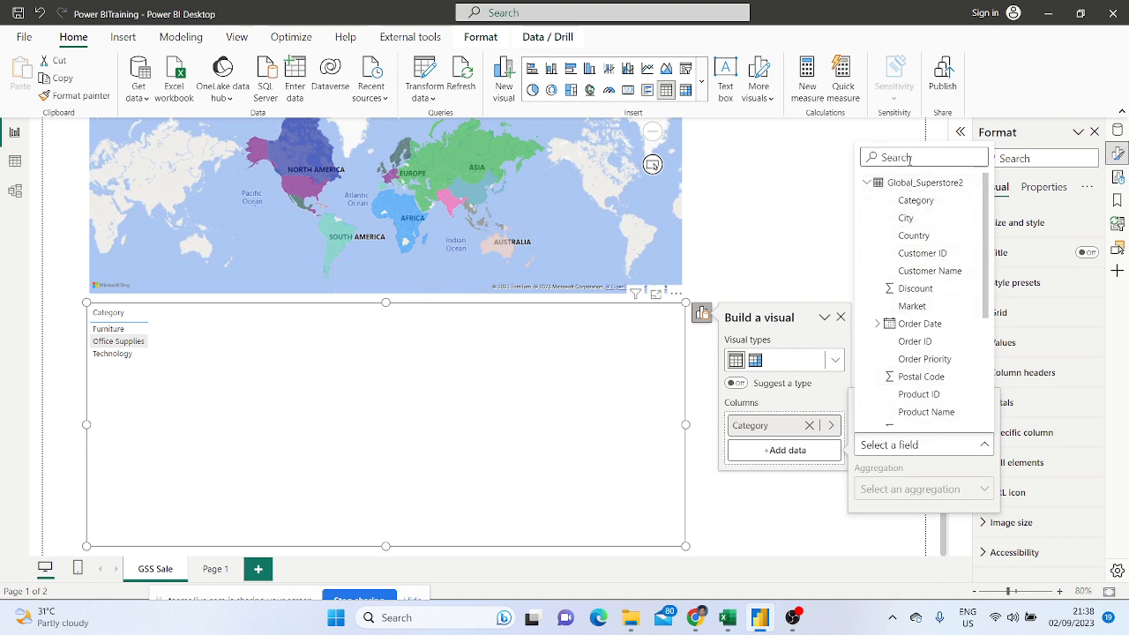
type("sub")
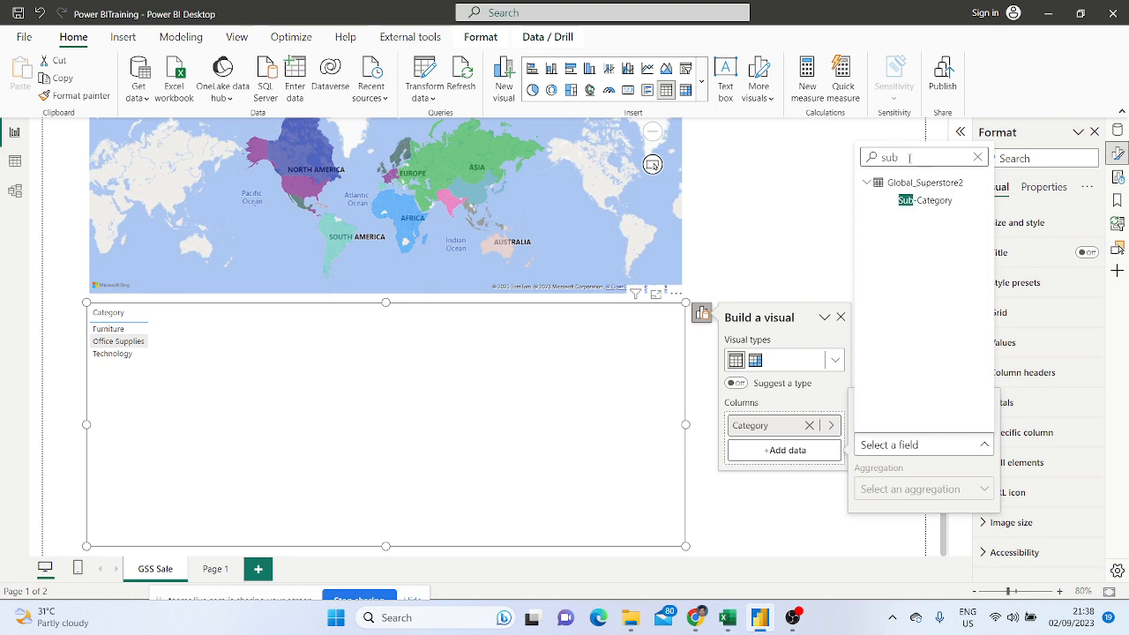
left_click(932, 203)
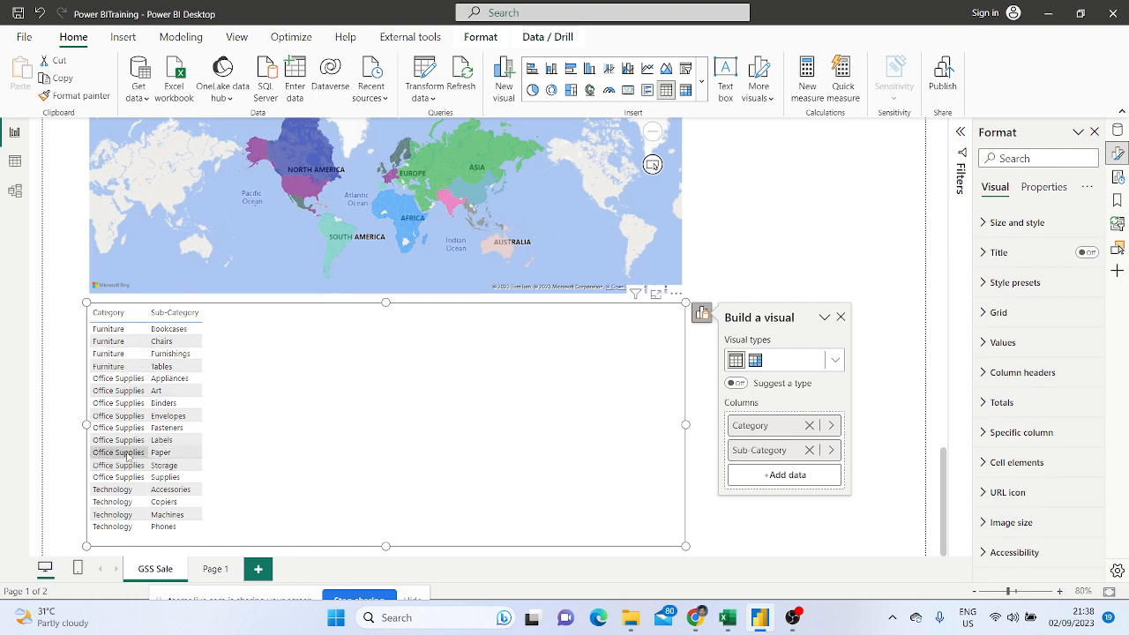
Find the Ship Mode field and add it to the table after Sub-Category
scroll(169, 406, "up", 1)
scroll(169, 405, "up", 3)
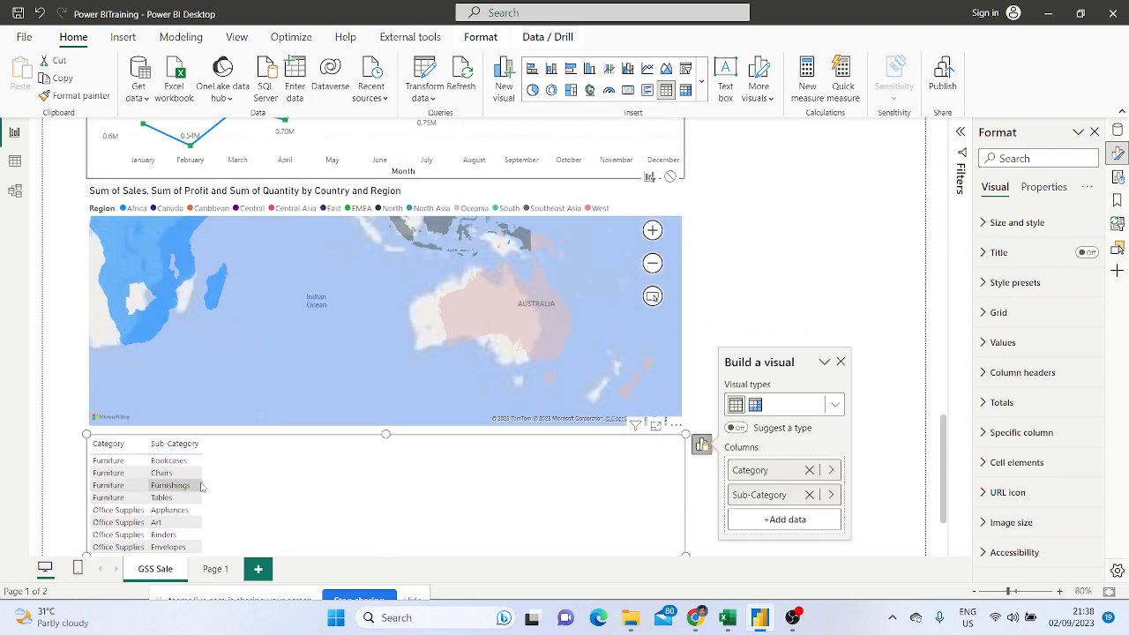
scroll(395, 326, "down", 1)
scroll(397, 326, "down", 2)
scroll(809, 253, "down", 3)
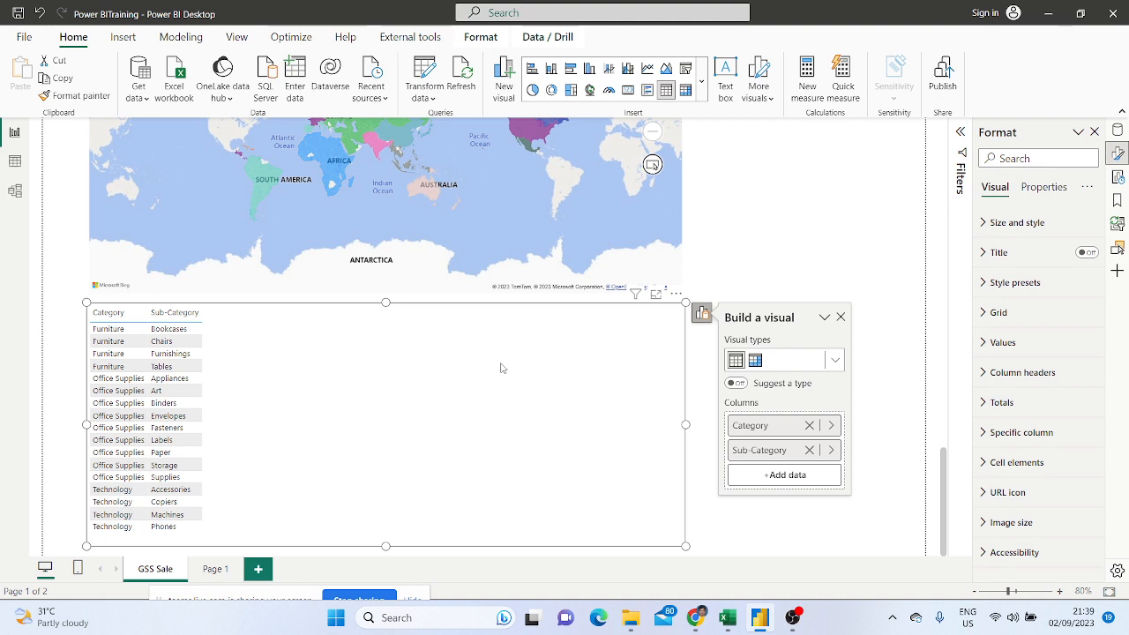
left_click(794, 476)
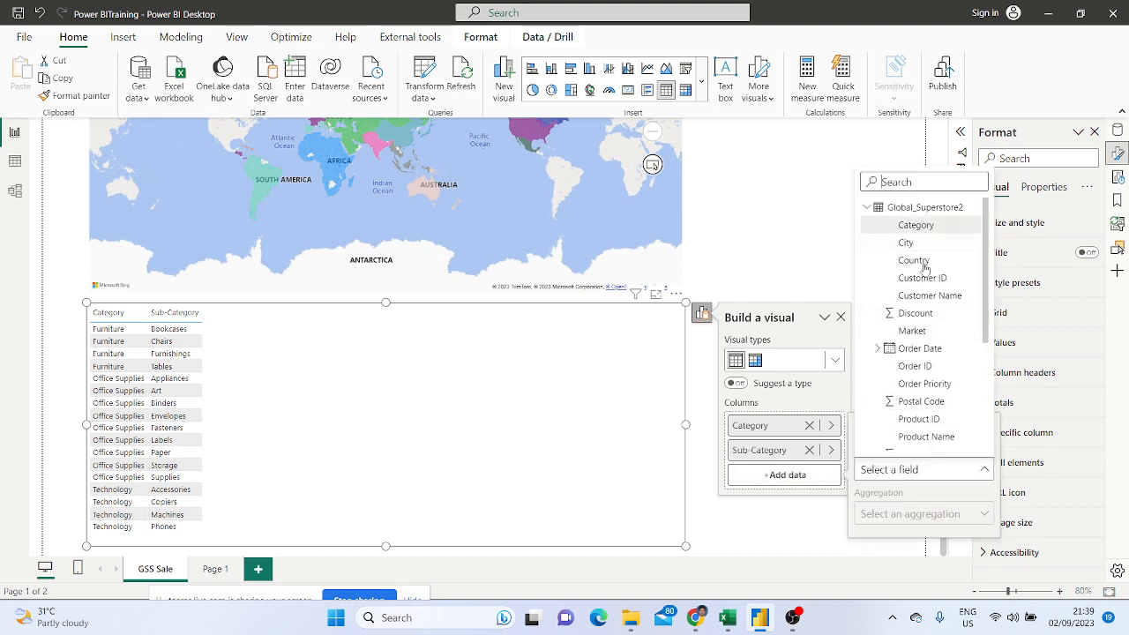
type("ship")
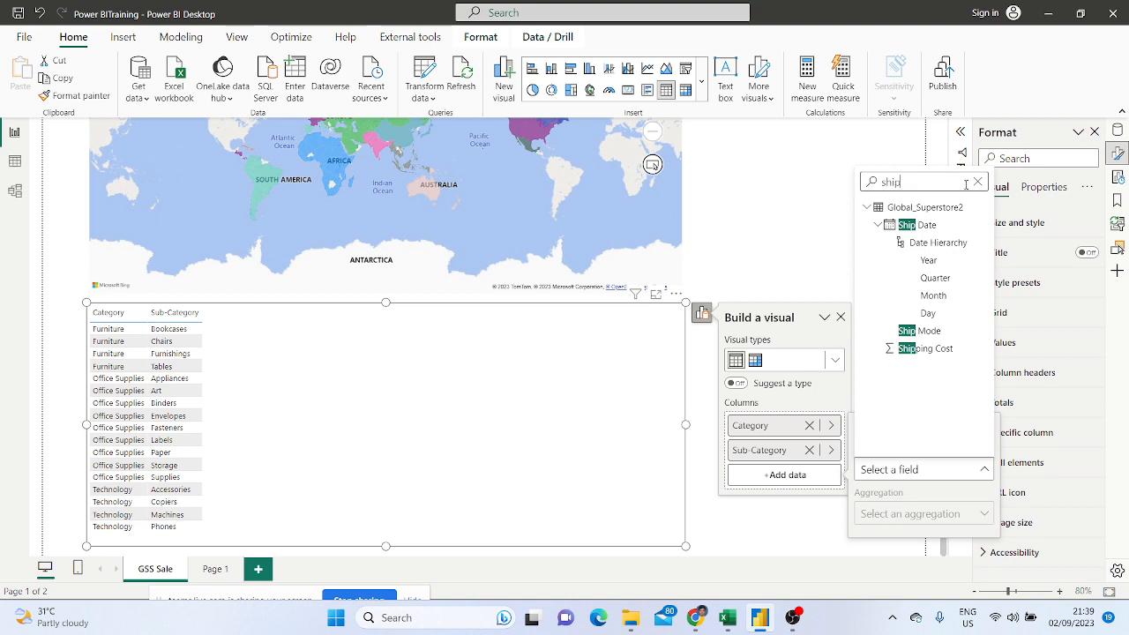
left_click(926, 332)
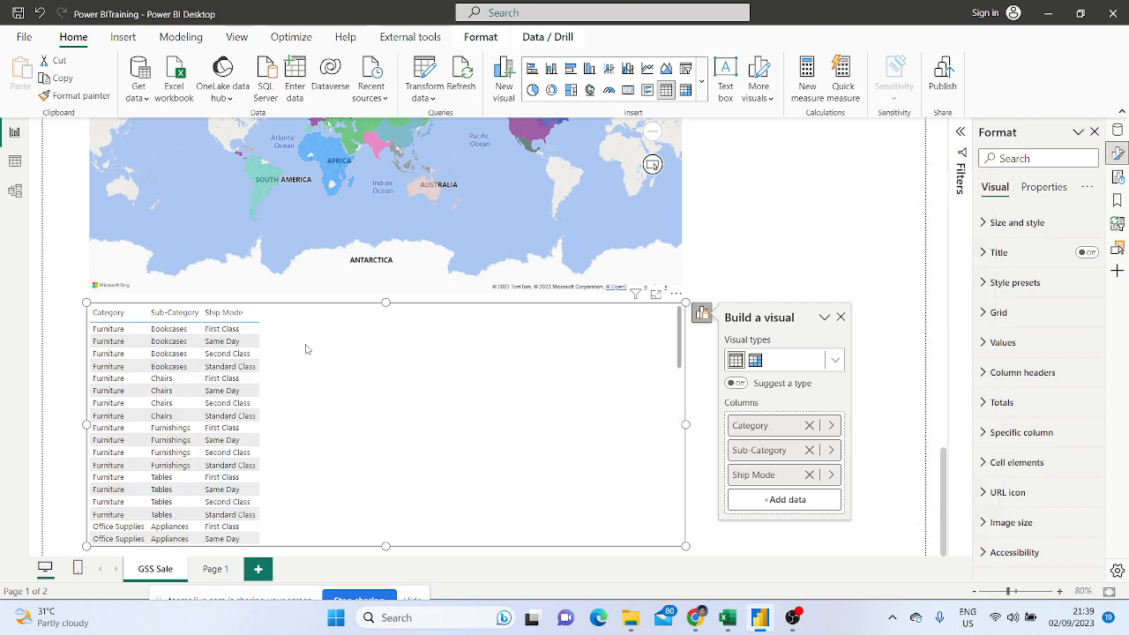
Add the Segment field as the table's fourth column and look through the table's rows
left_click(805, 501)
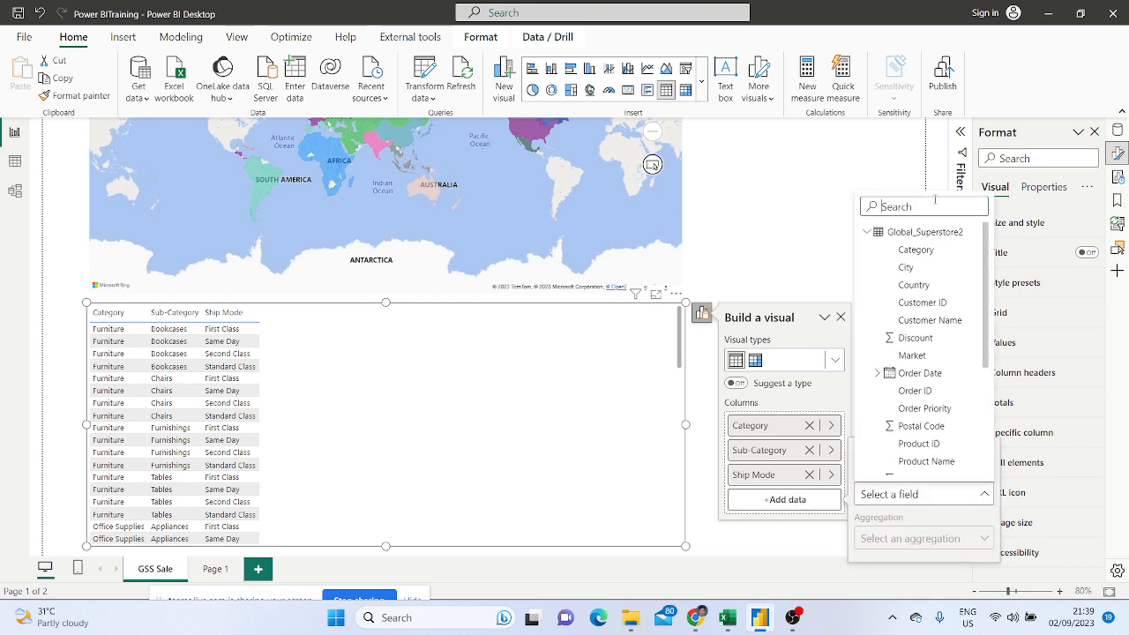
type("seg")
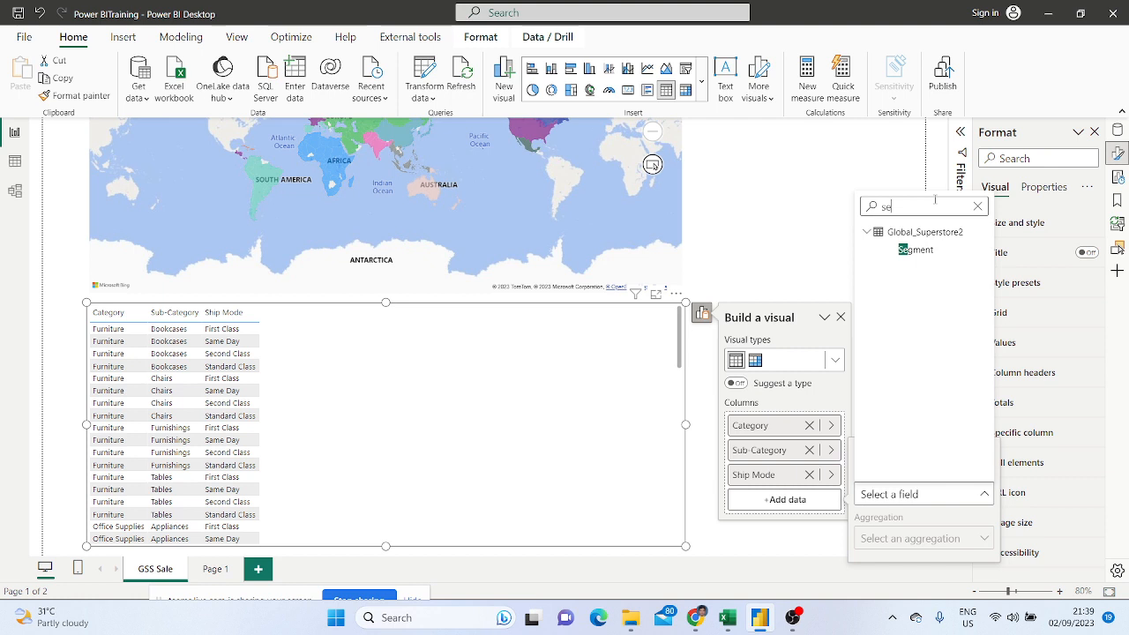
left_click(918, 251)
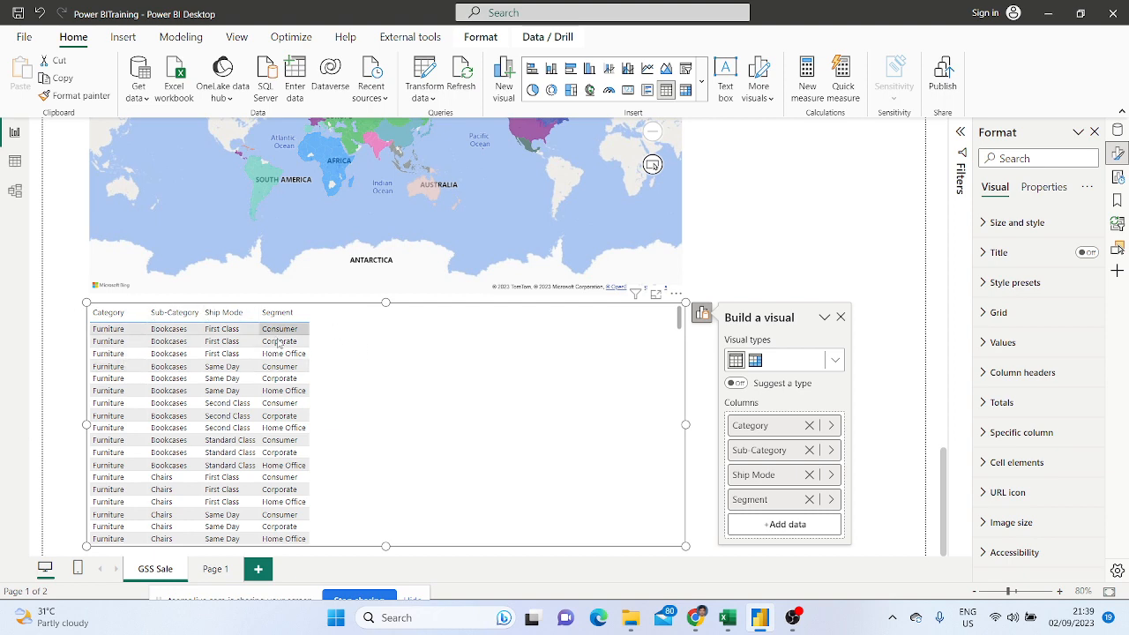
scroll(274, 450, "down", 5)
scroll(270, 446, "up", 10)
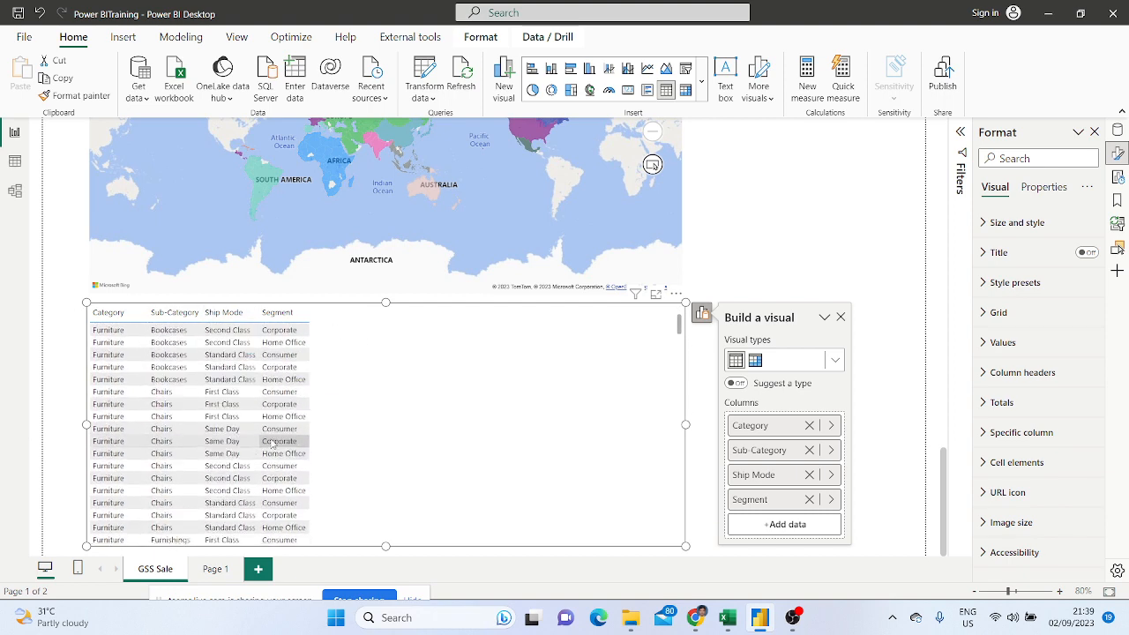
Add the Sales field as a summed column after Segment and review the table's rows
left_click(787, 524)
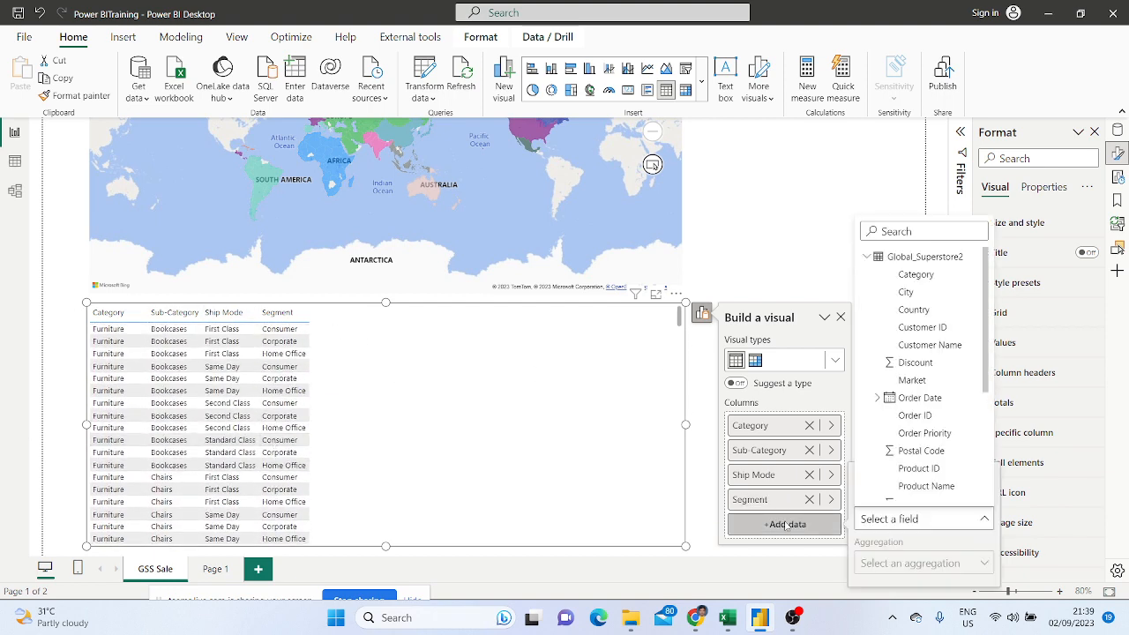
type("sal")
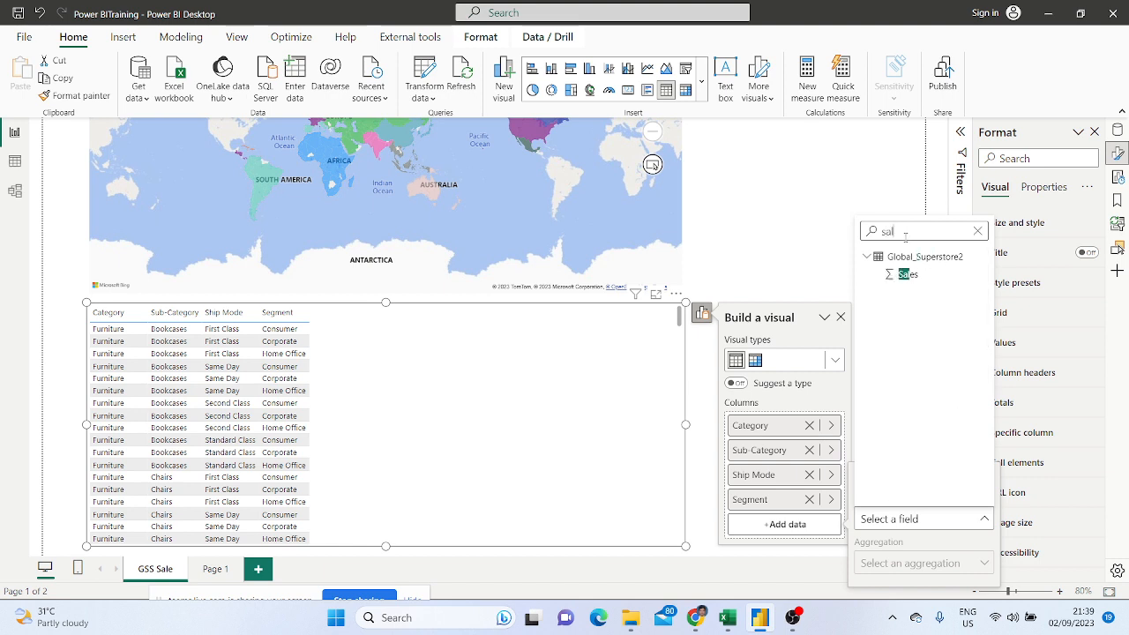
type("e")
left_click(908, 274)
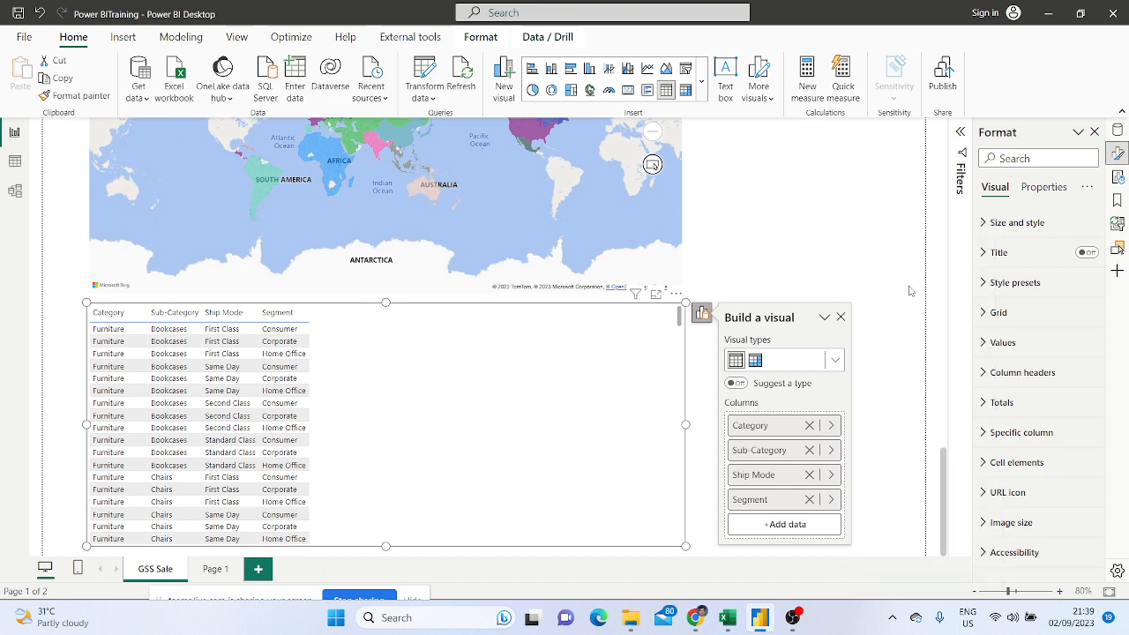
scroll(768, 516, "down", 1)
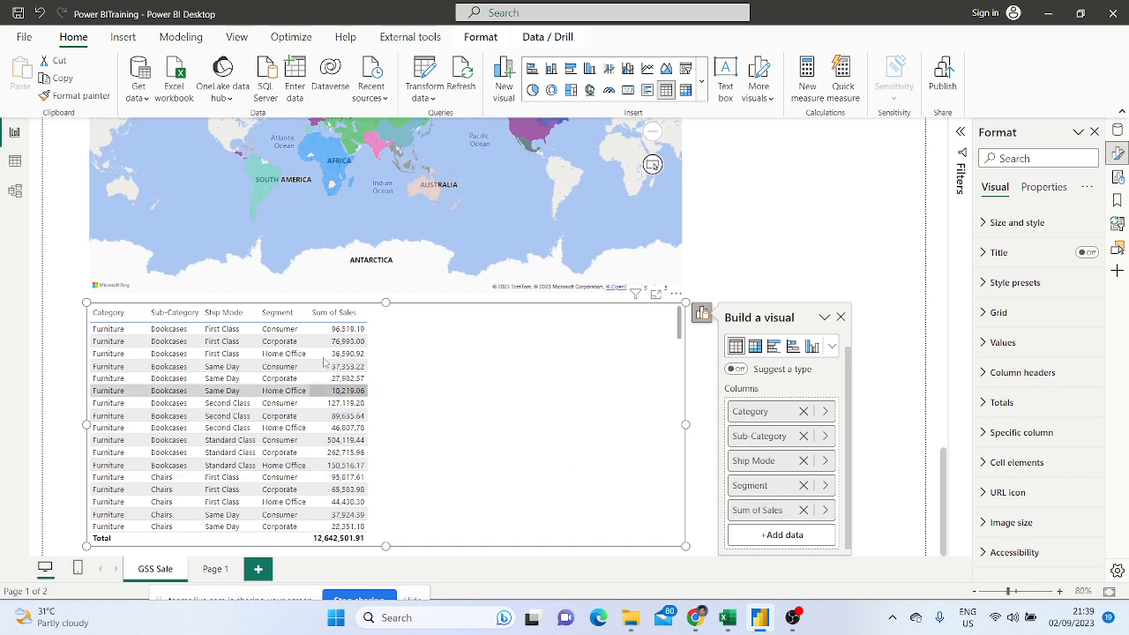
scroll(437, 452, "down", 10)
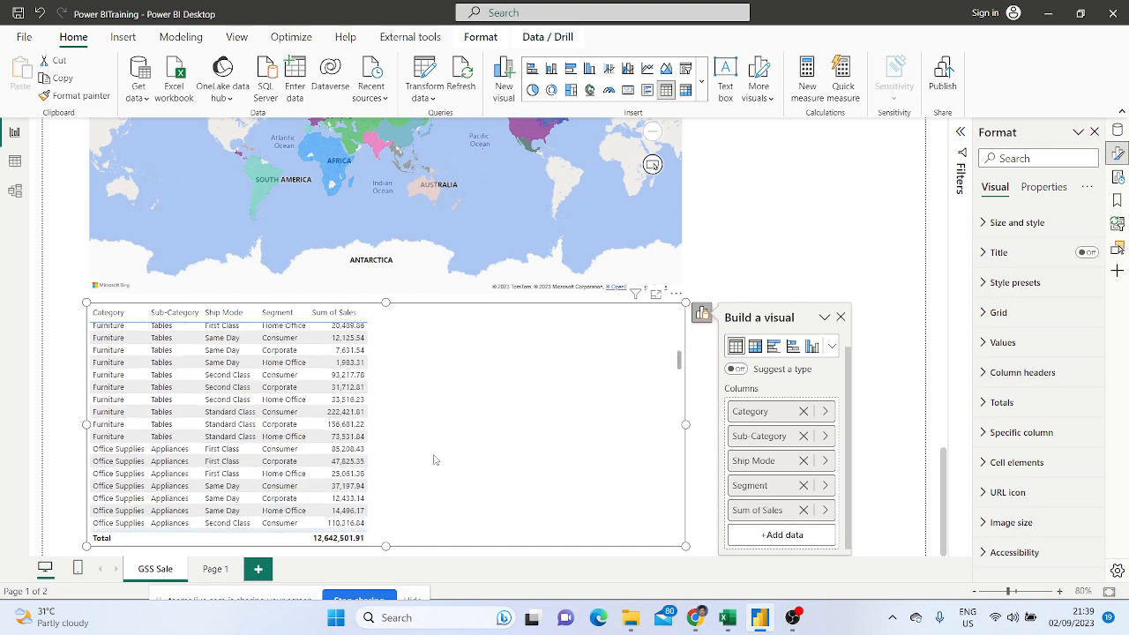
scroll(434, 460, "up", 10)
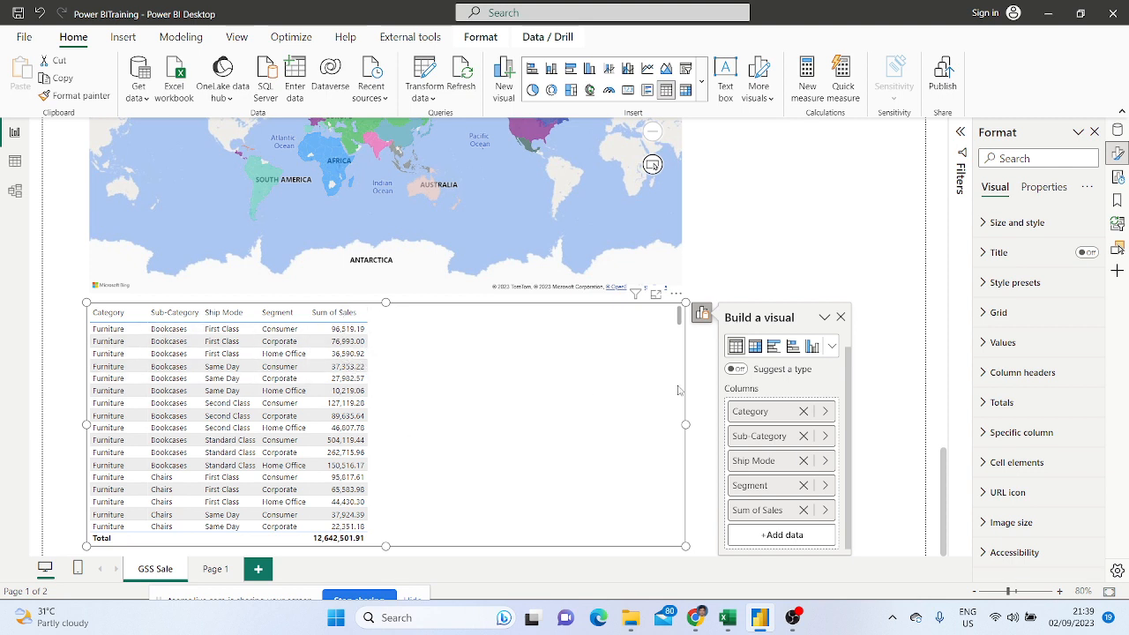
Add the Sales field to the table a second time, as a summed column after the existing Sum of Sales
left_click(775, 536)
scroll(917, 375, "down", 3)
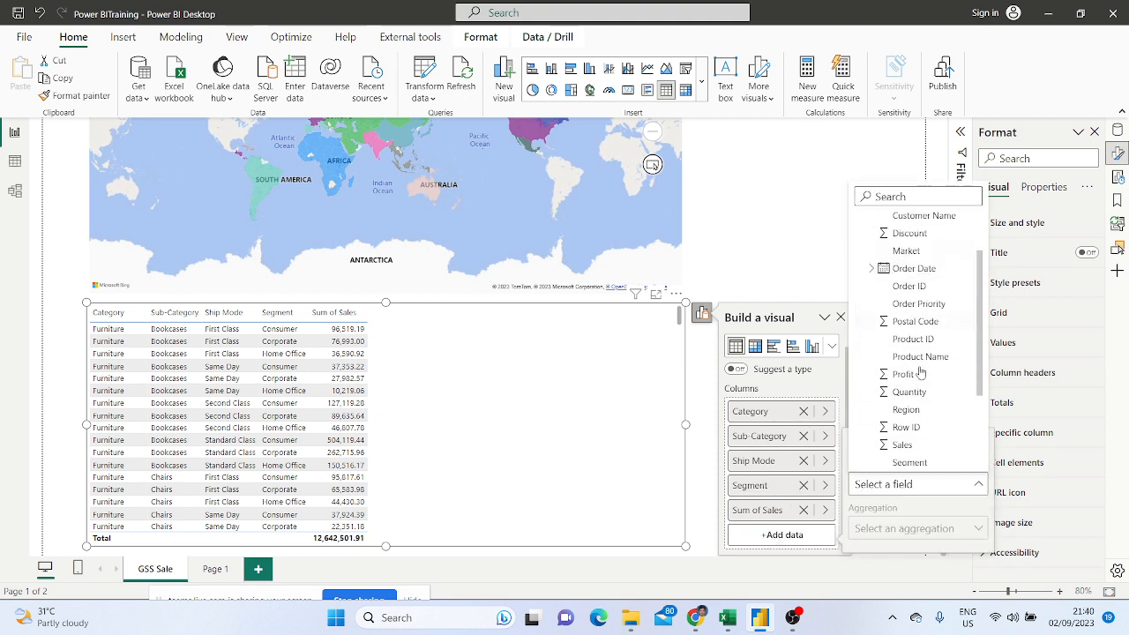
scroll(920, 373, "down", 3)
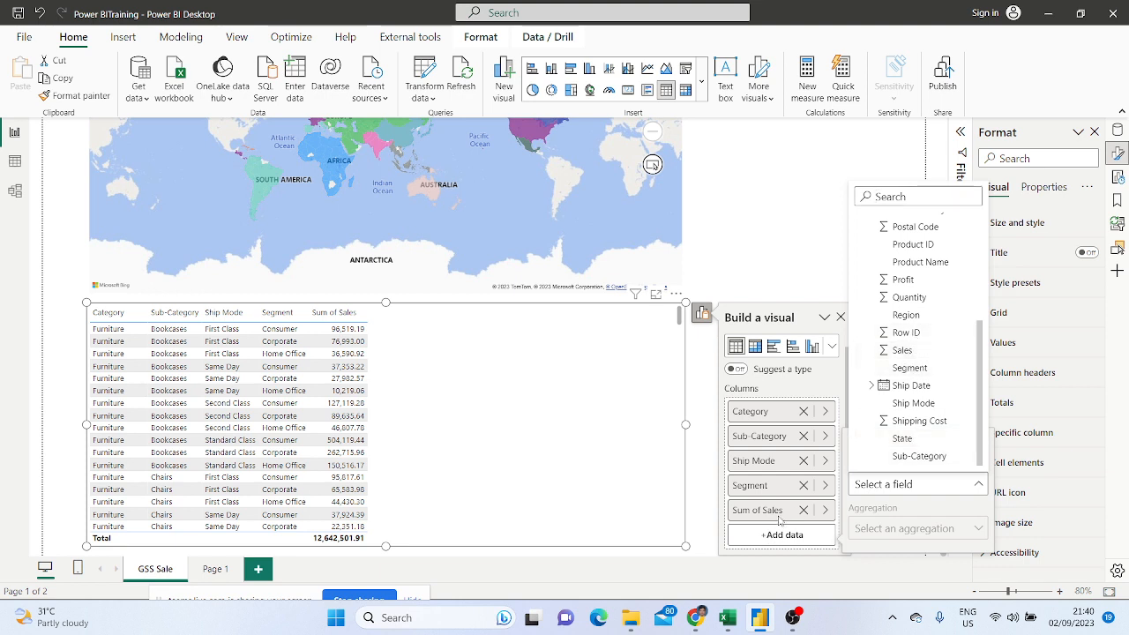
left_click(902, 351)
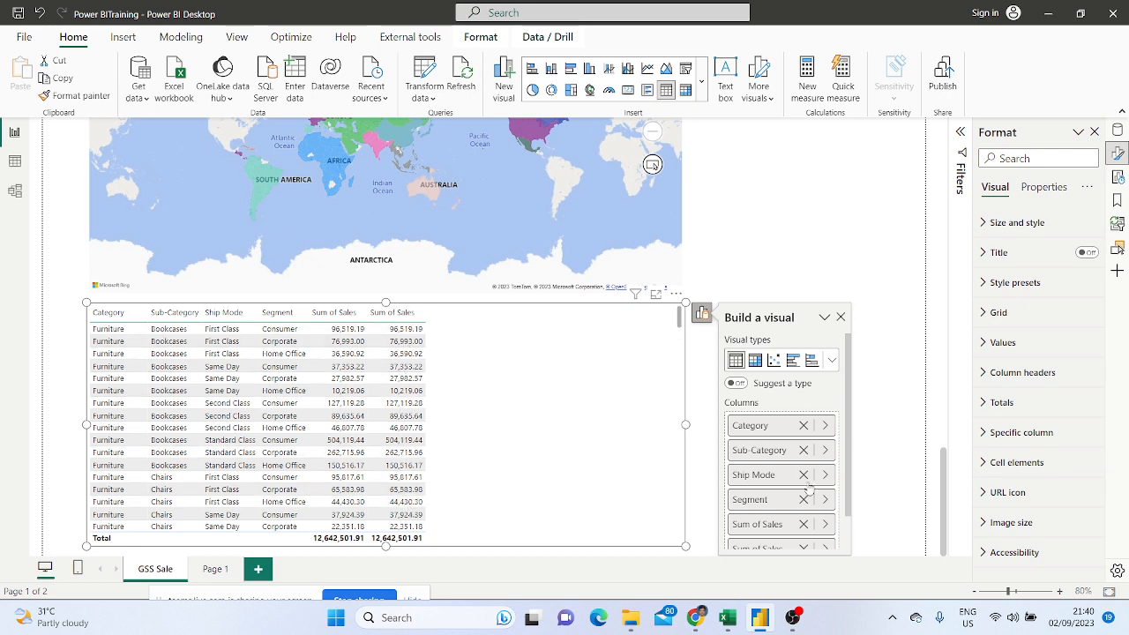
scroll(810, 484, "down", 1)
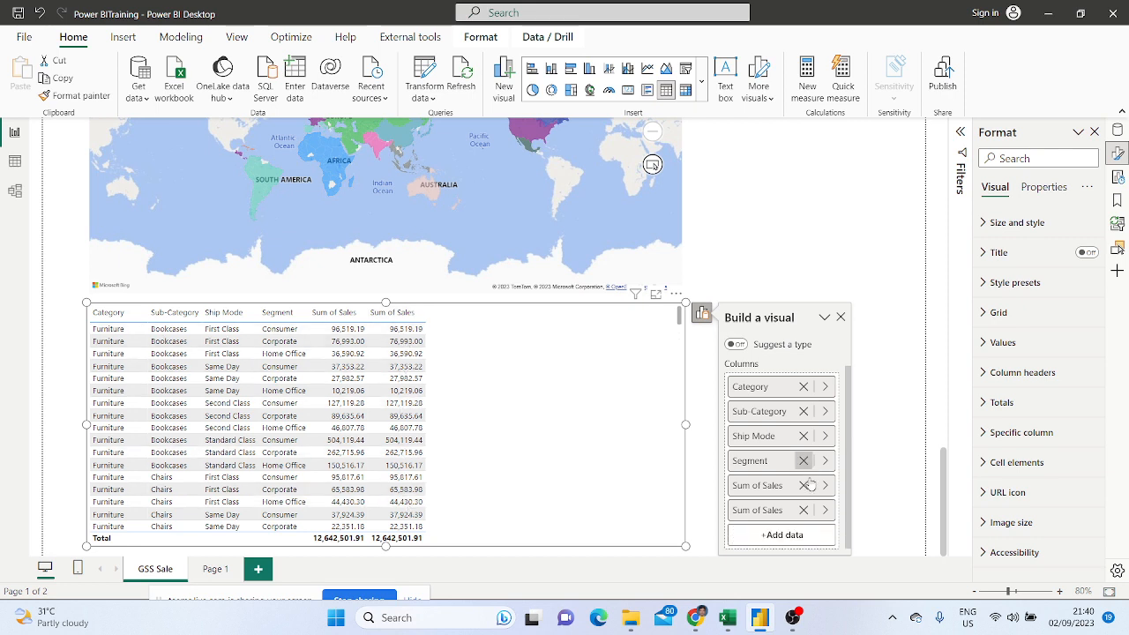
Show the second Sales column's values as percent of grand total and review the table
right_click(756, 516)
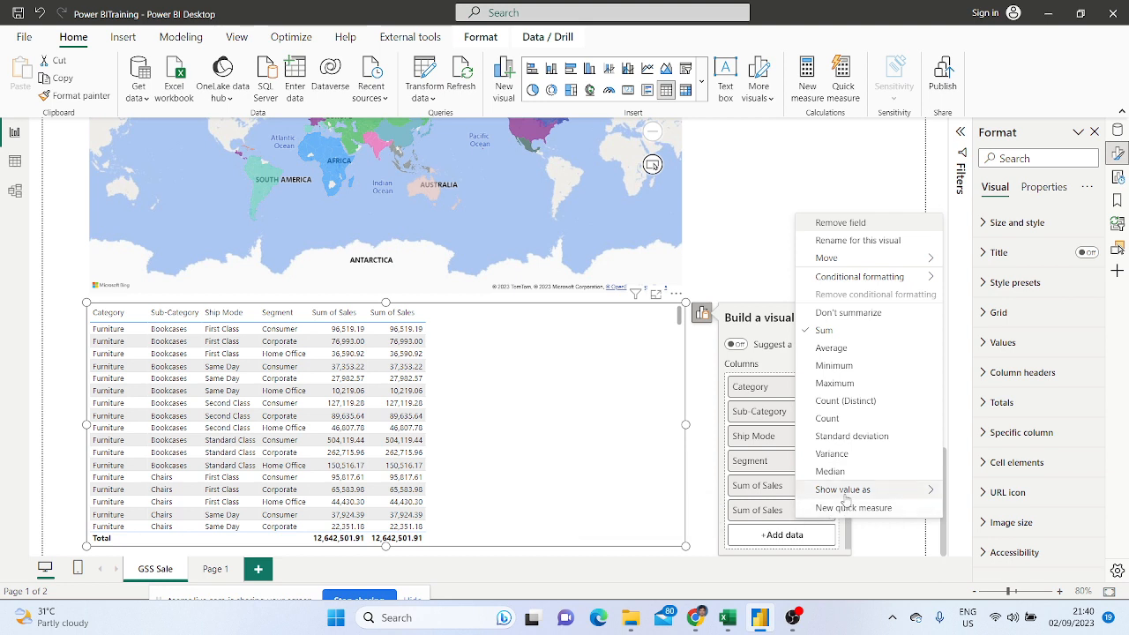
mouse_move(845, 499)
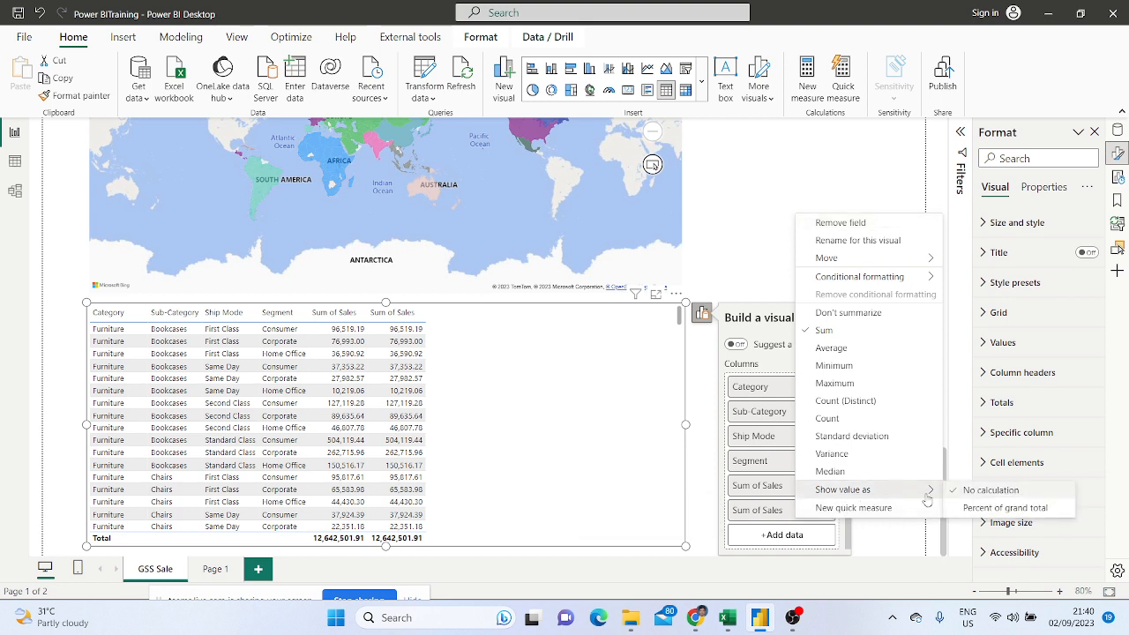
left_click(1006, 509)
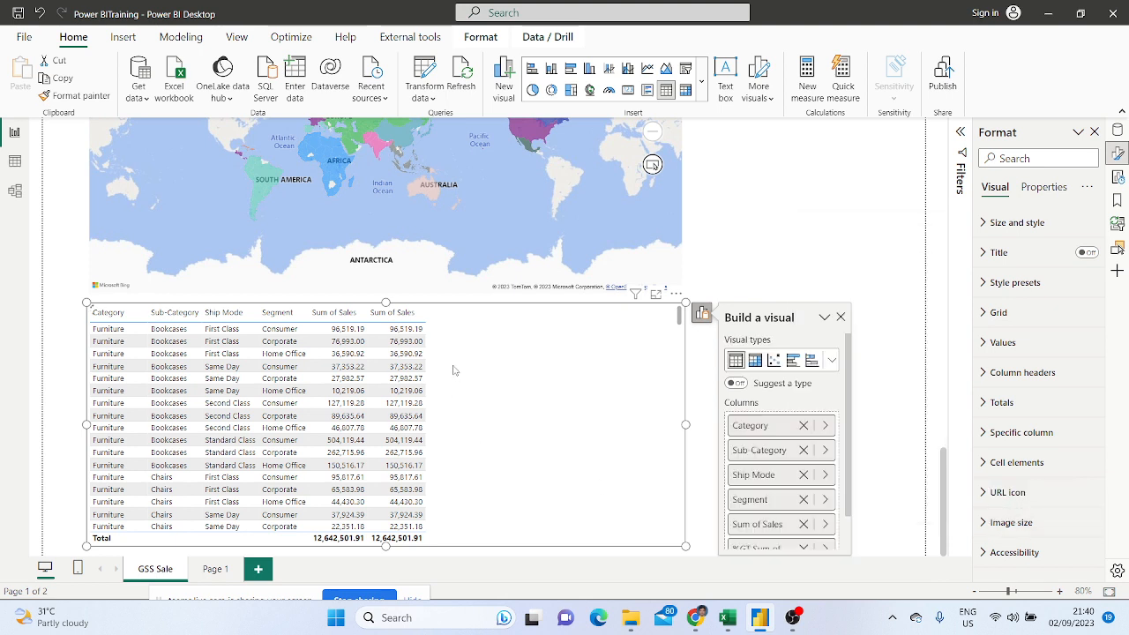
scroll(417, 362, "up", 6)
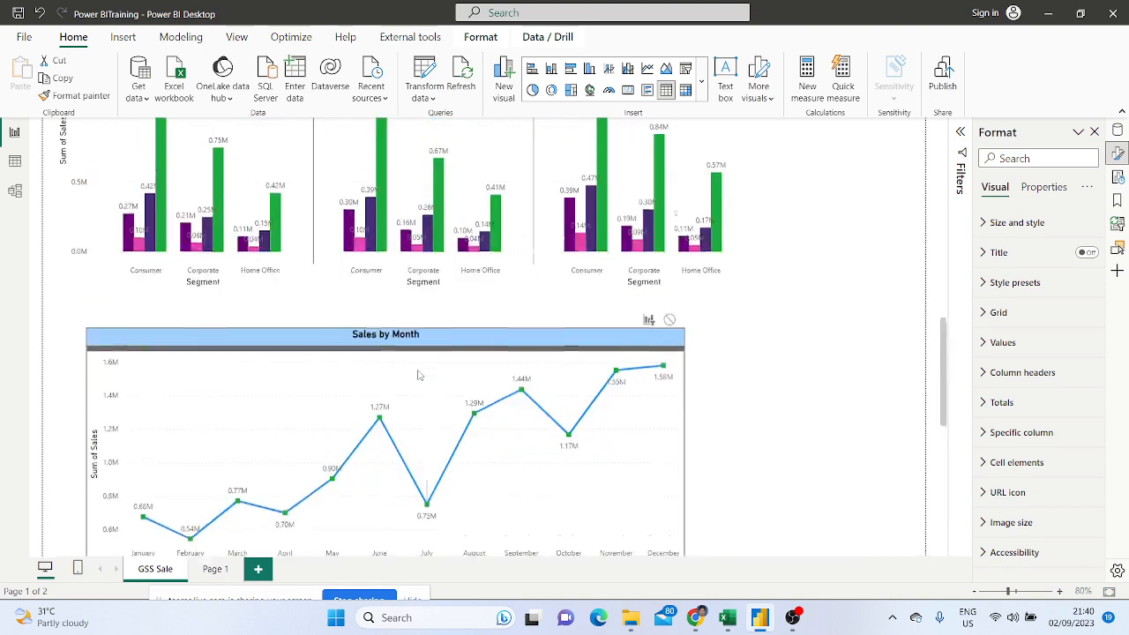
scroll(421, 404, "down", 4)
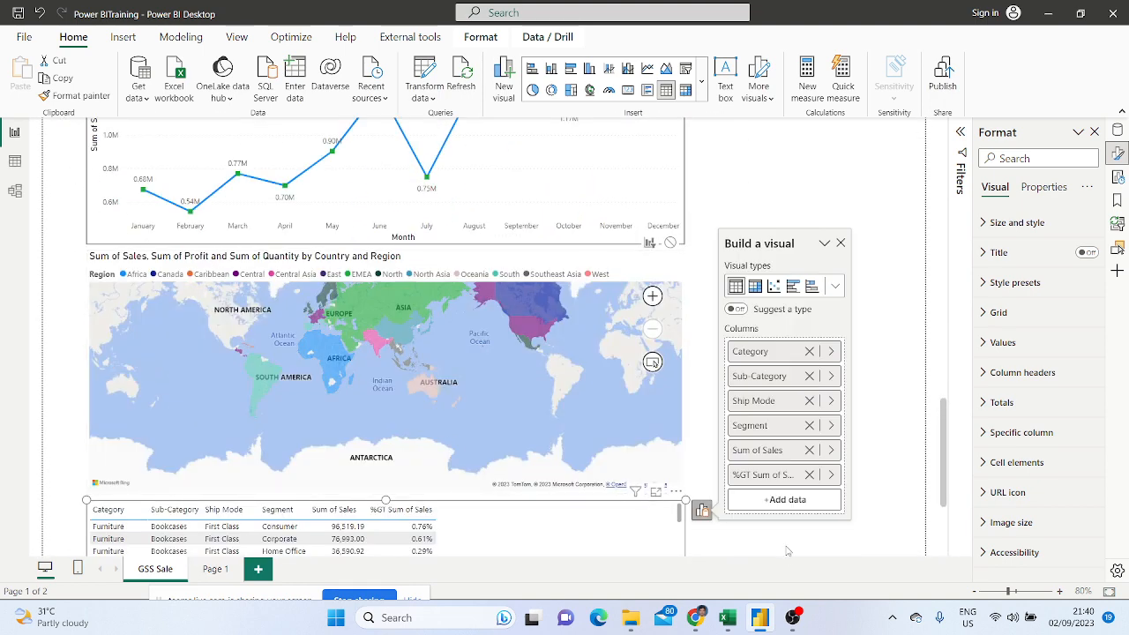
left_click(777, 540)
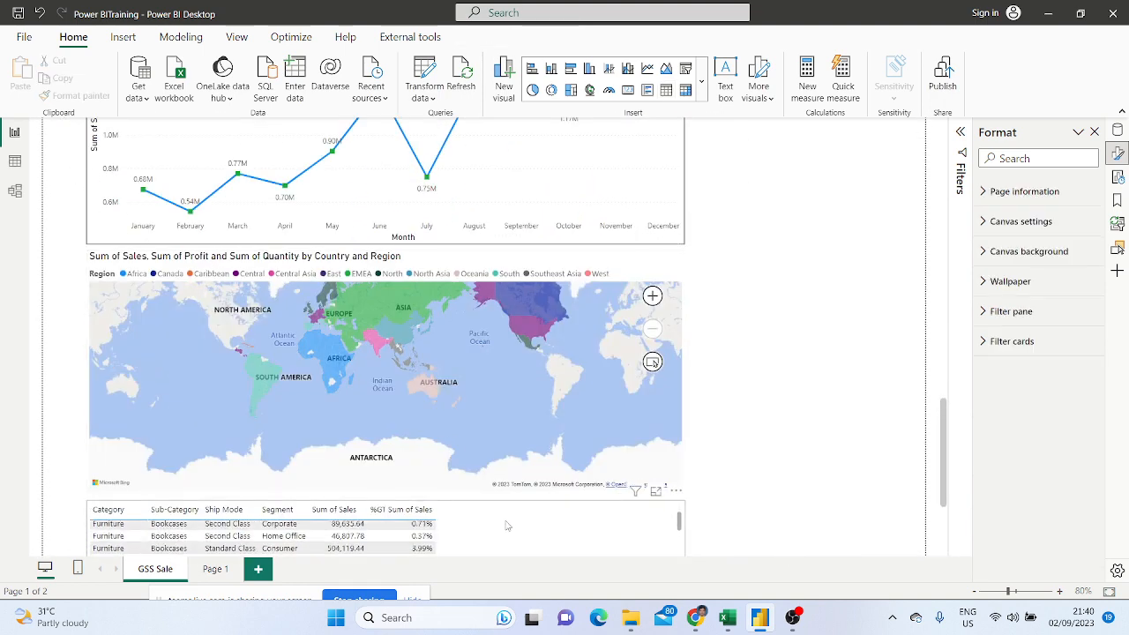
scroll(800, 495, "down", 3)
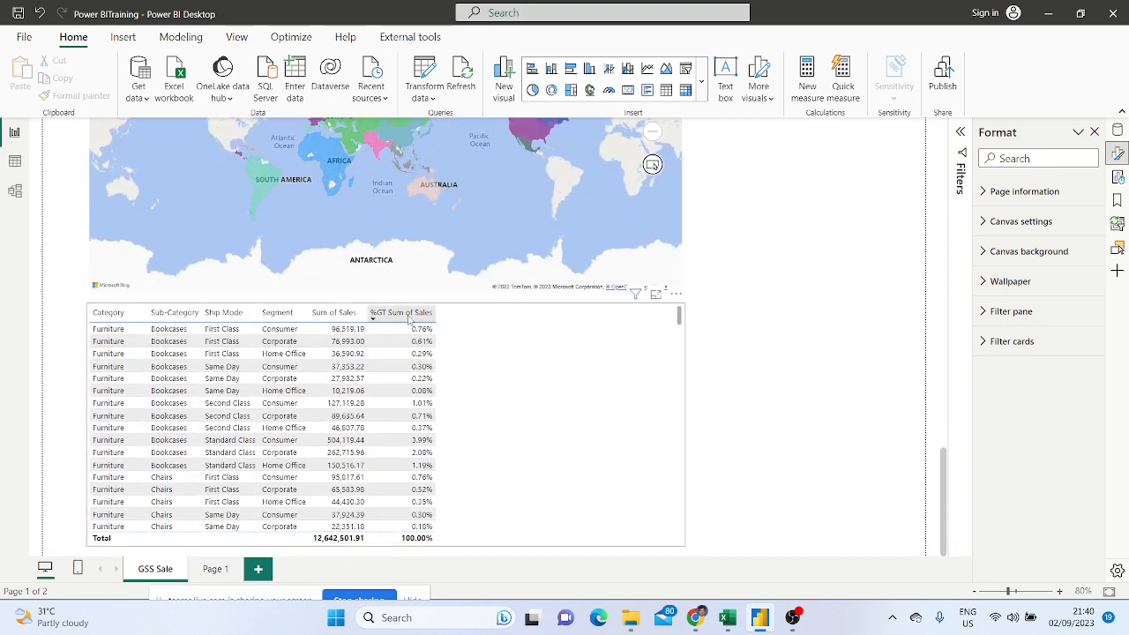
Sort the table by %GT Sum of Sales in descending order
left_click(373, 321)
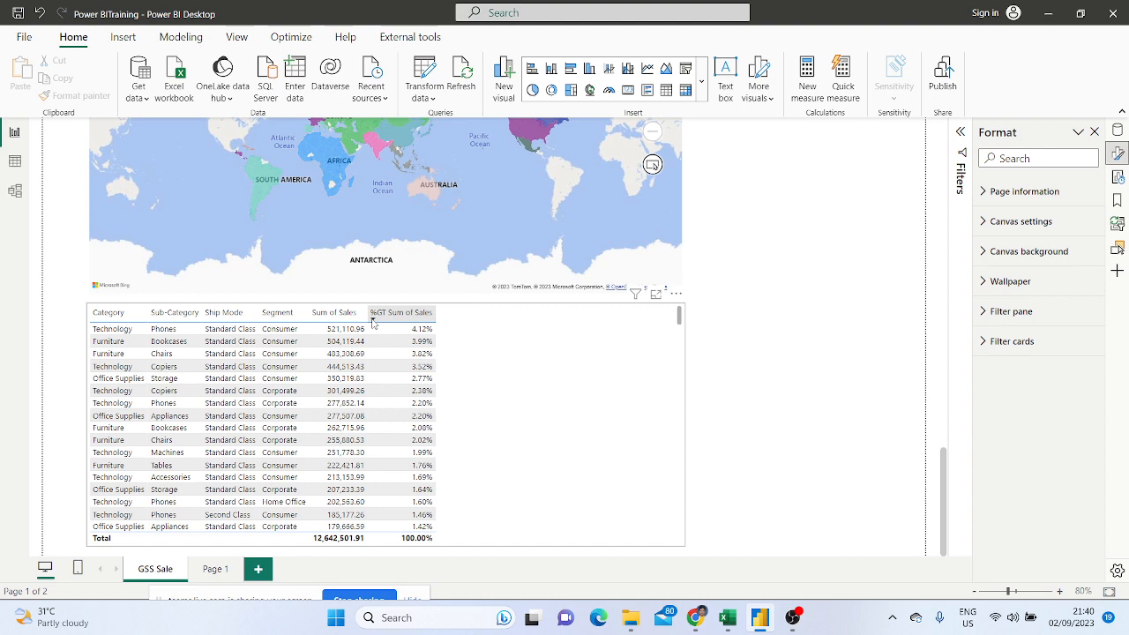
scroll(618, 388, "up", 6)
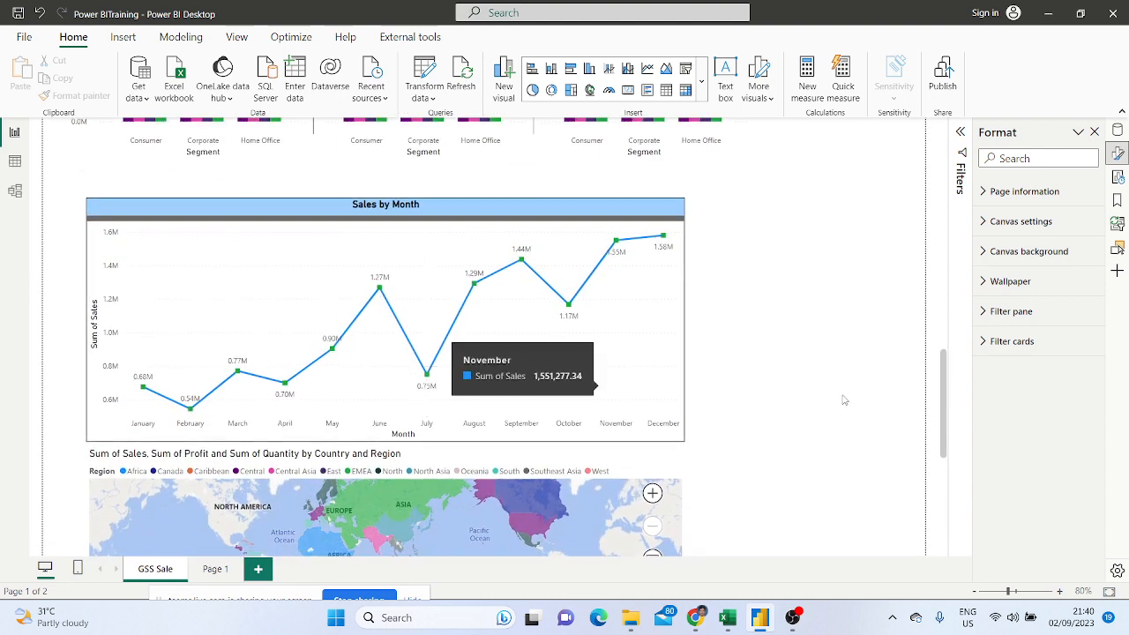
scroll(842, 398, "down", 6)
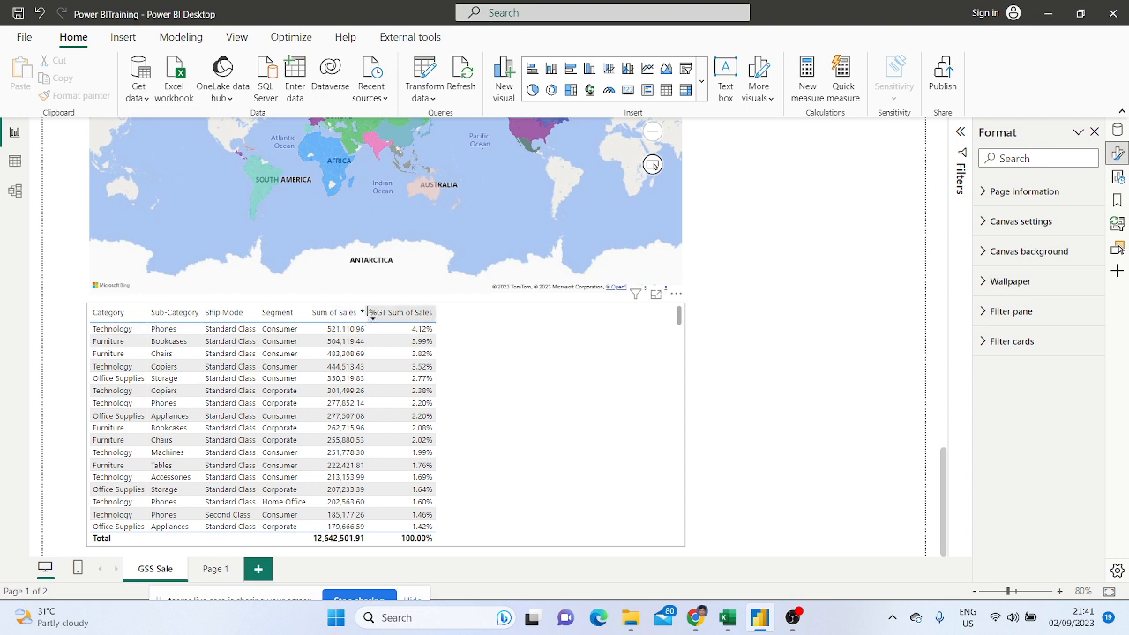
Widen the Sum of Sales and %GT Sum of Sales columns and restore the descending sort by %GT Sum of Sales
left_click(370, 314)
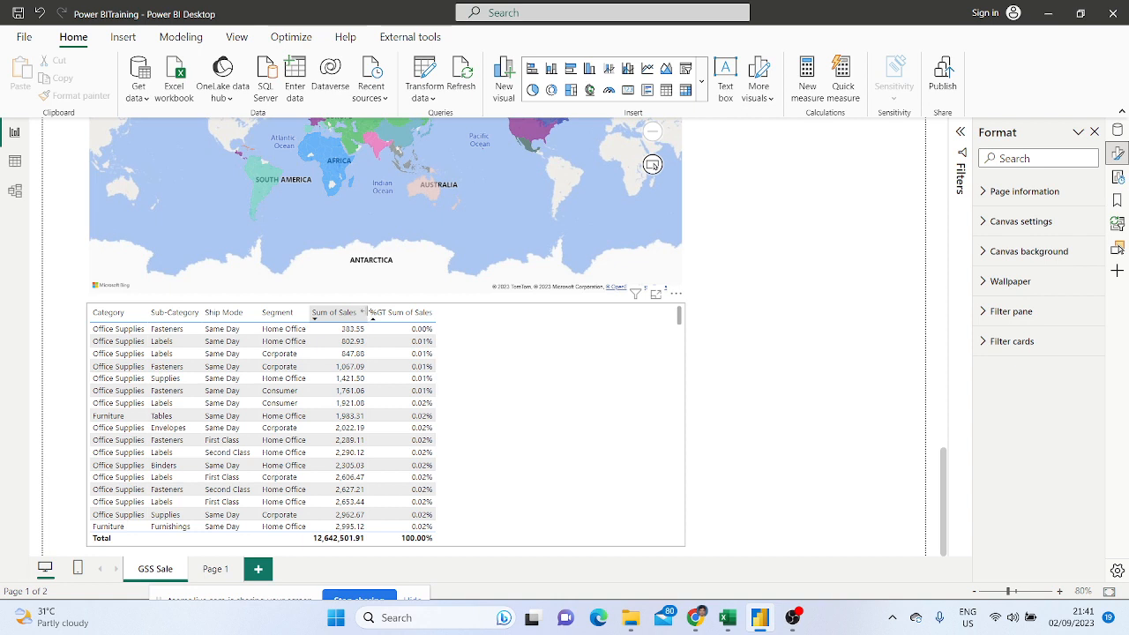
left_click_drag(367, 313, 448, 315)
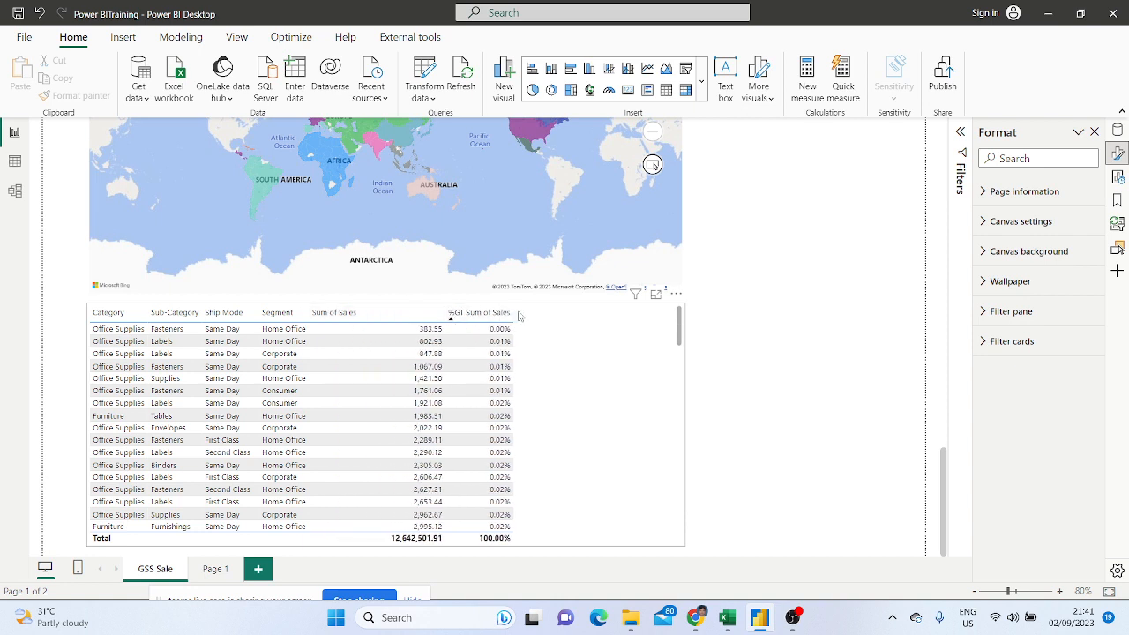
left_click_drag(518, 315, 582, 316)
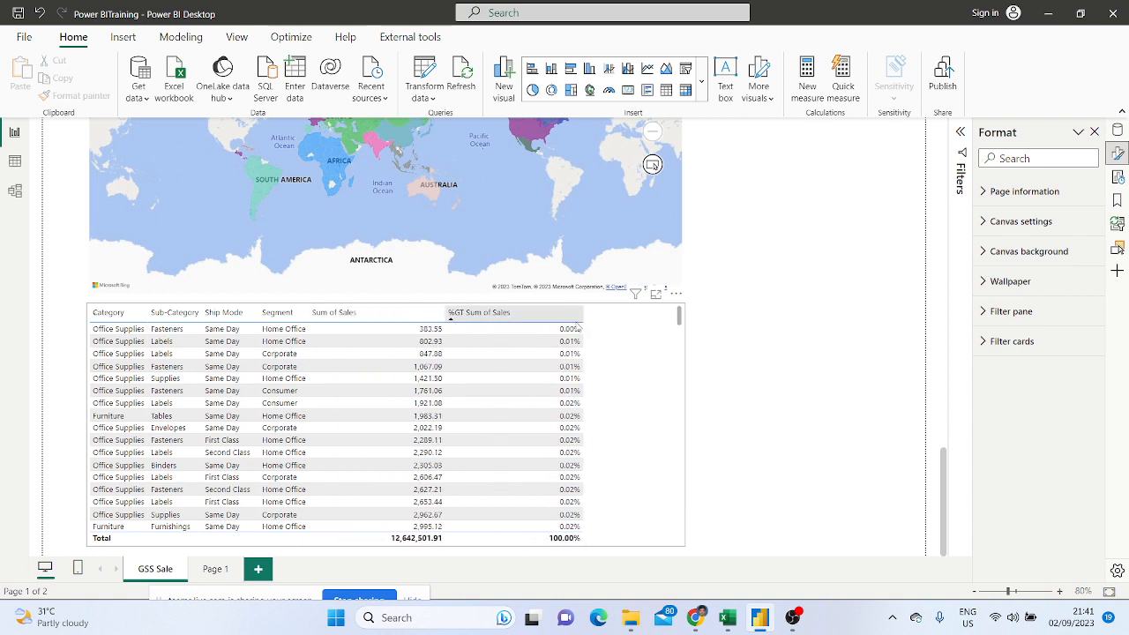
left_click(451, 319)
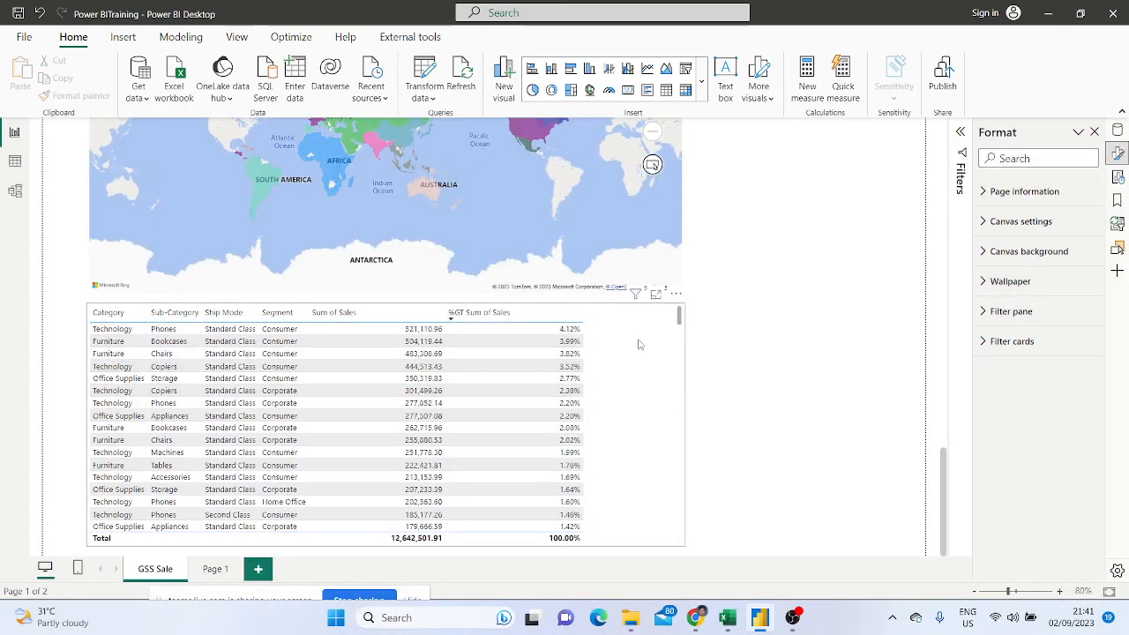
Open data bars conditional formatting for the %GT Sum of Sales column and set a custom minimum of 0
left_click(670, 326)
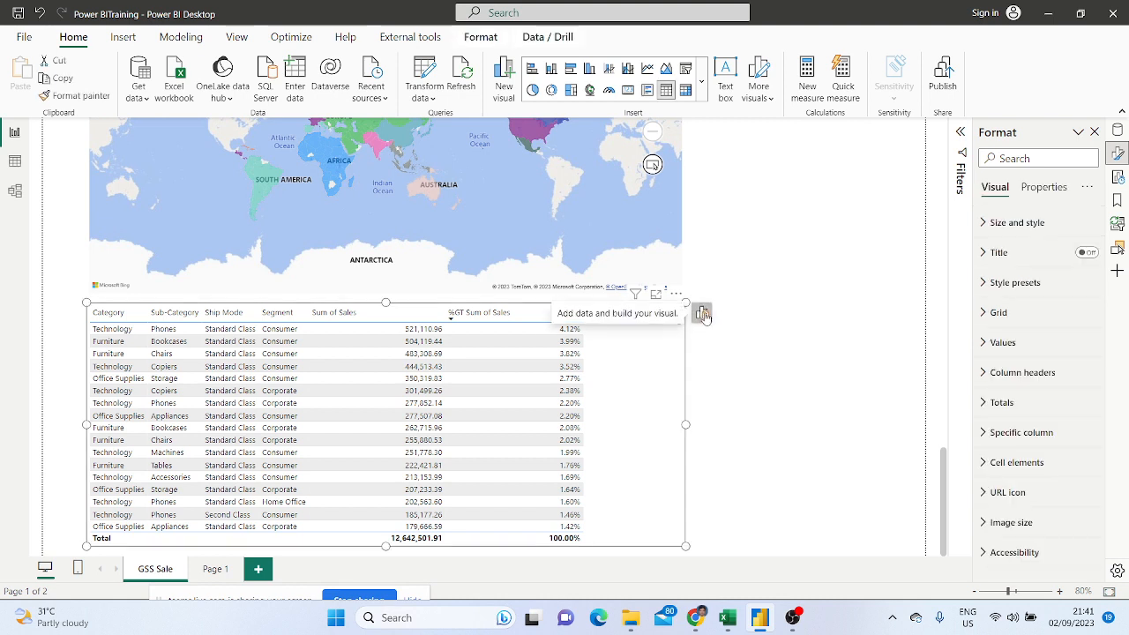
left_click(704, 314)
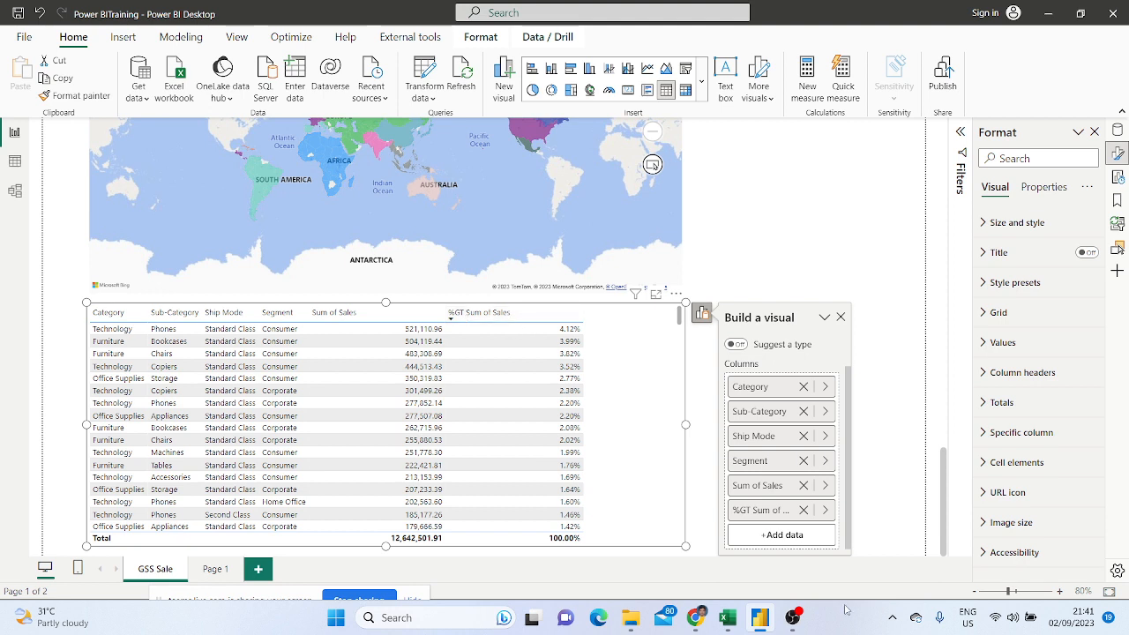
right_click(777, 519)
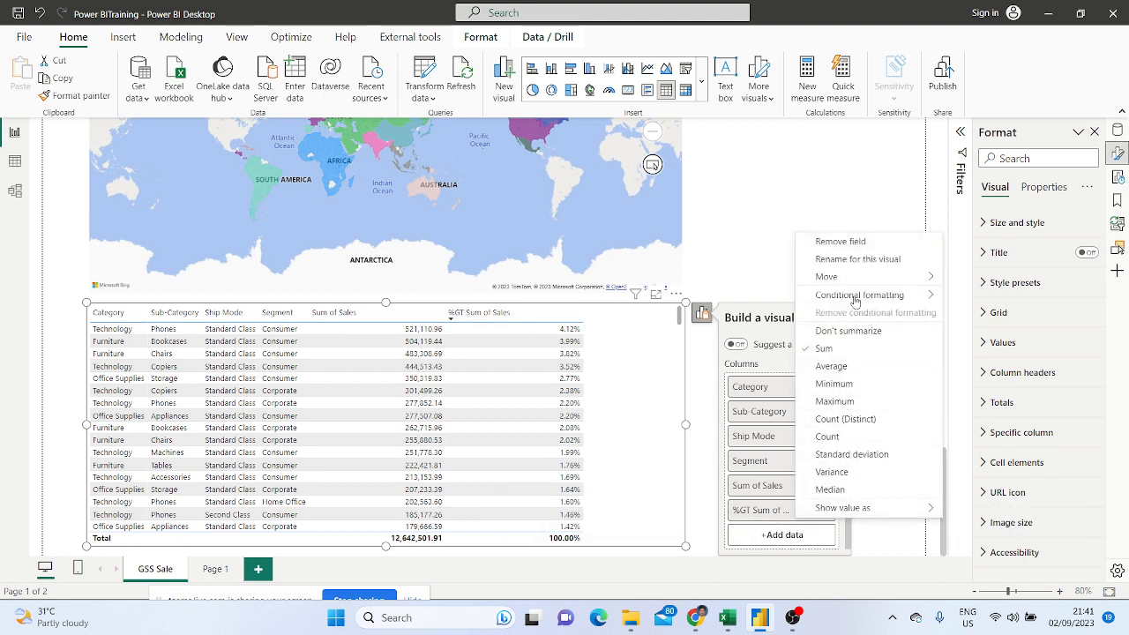
mouse_move(855, 301)
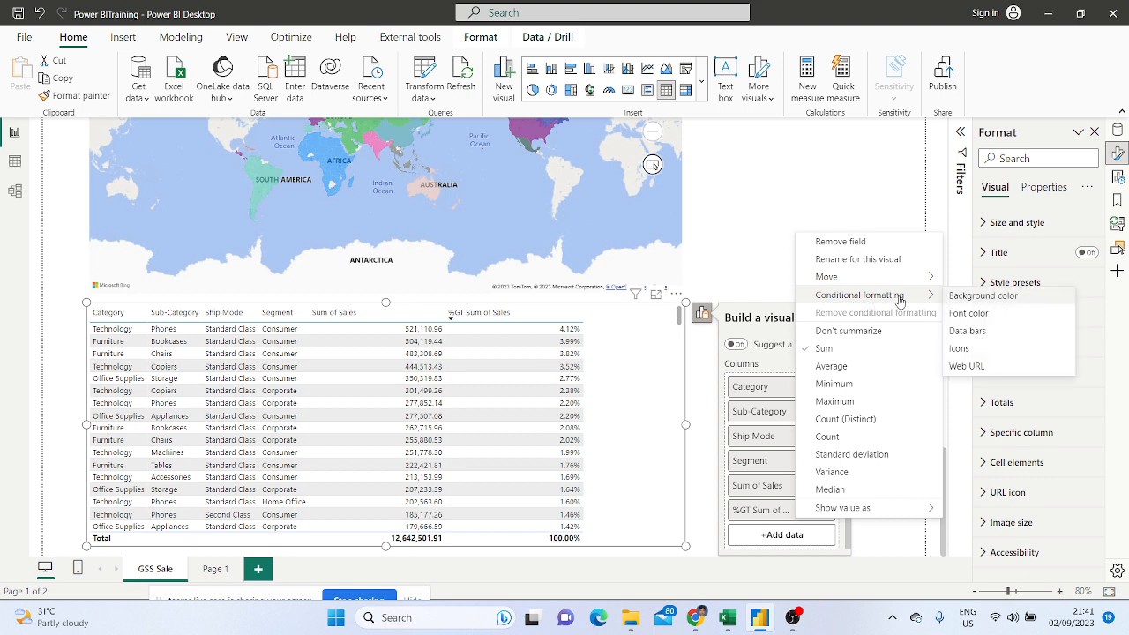
left_click(975, 338)
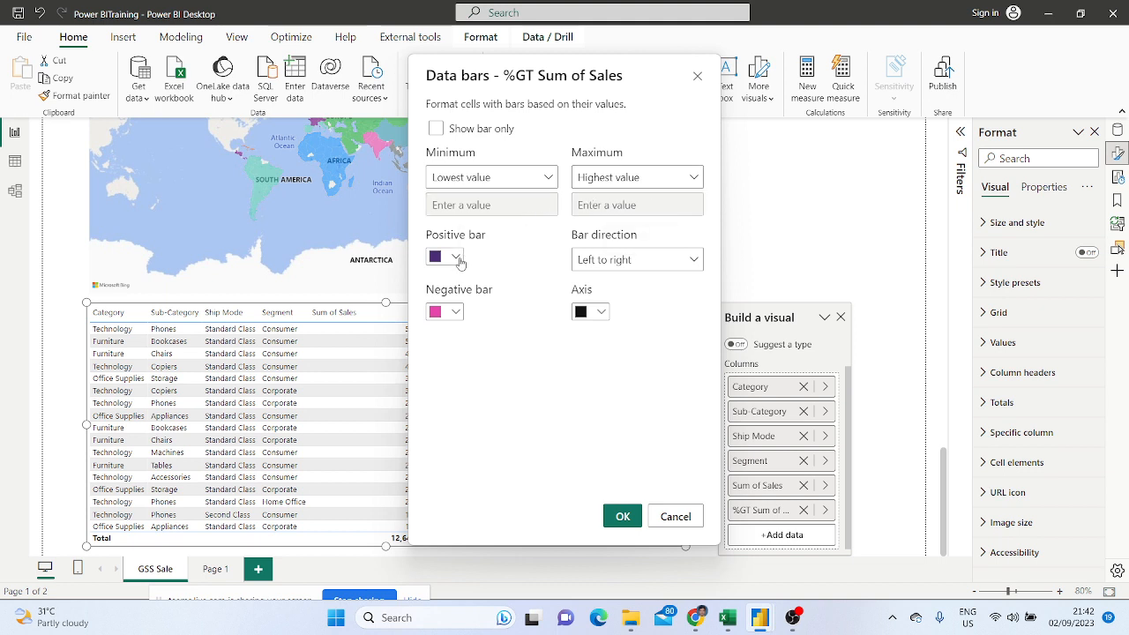
left_click(551, 176)
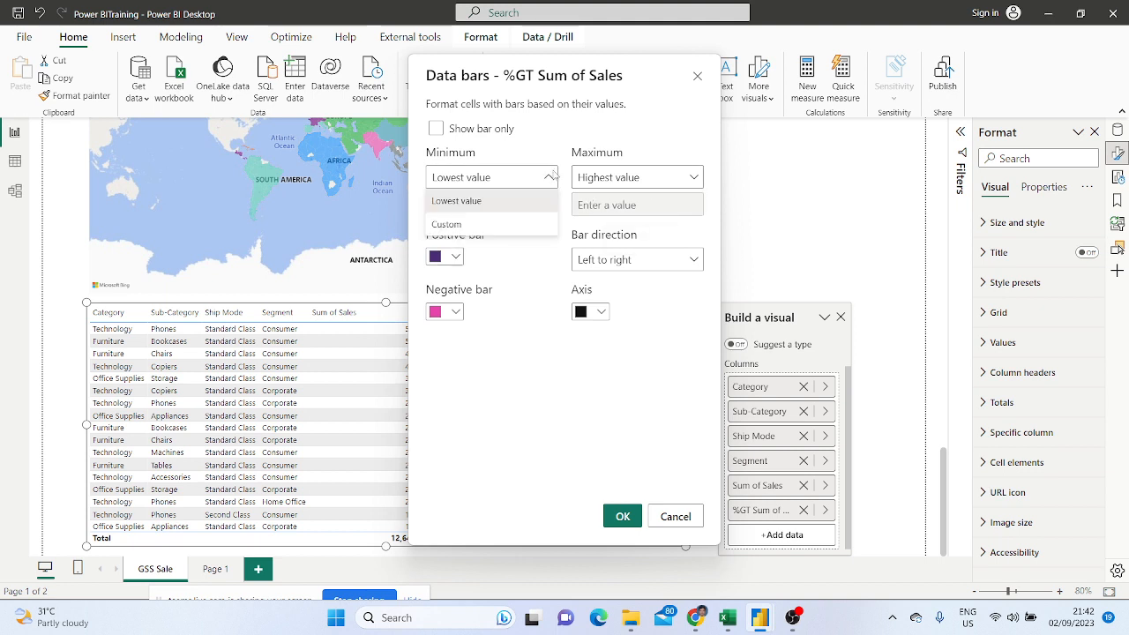
left_click(457, 225)
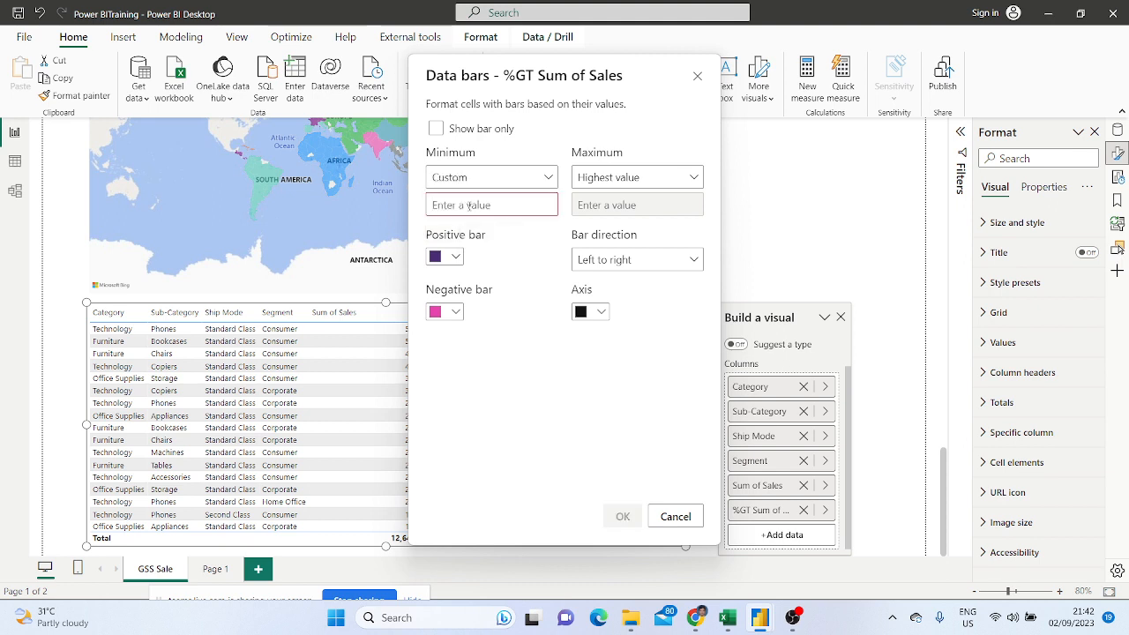
left_click(467, 205)
type("0")
Set the positive bar color to red with the hex value #FF0000
left_click(455, 257)
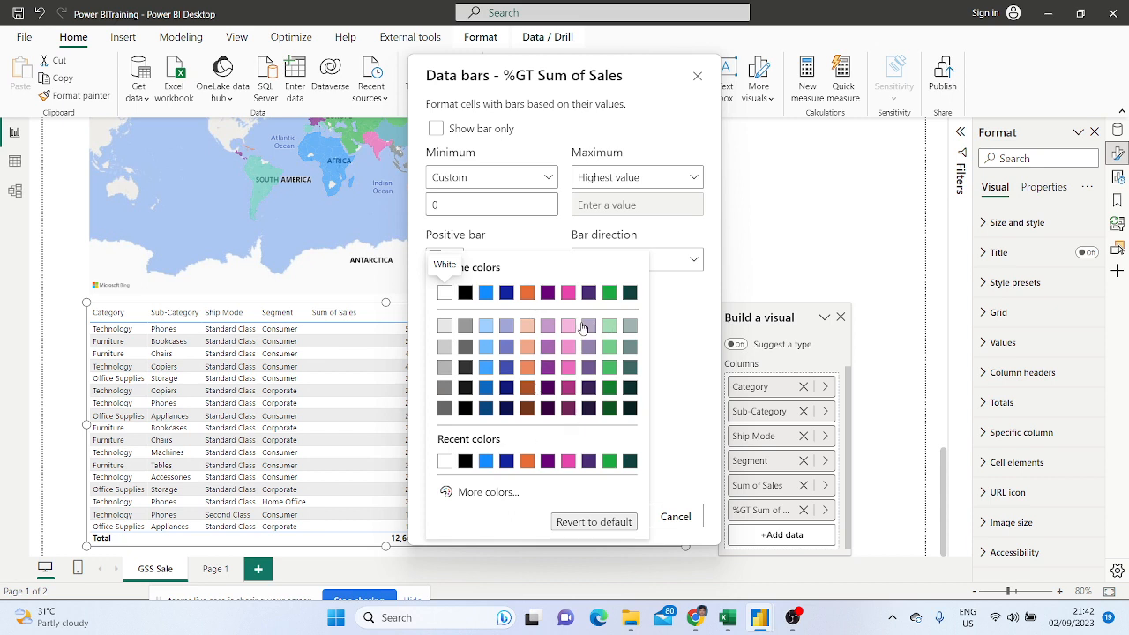
left_click(492, 495)
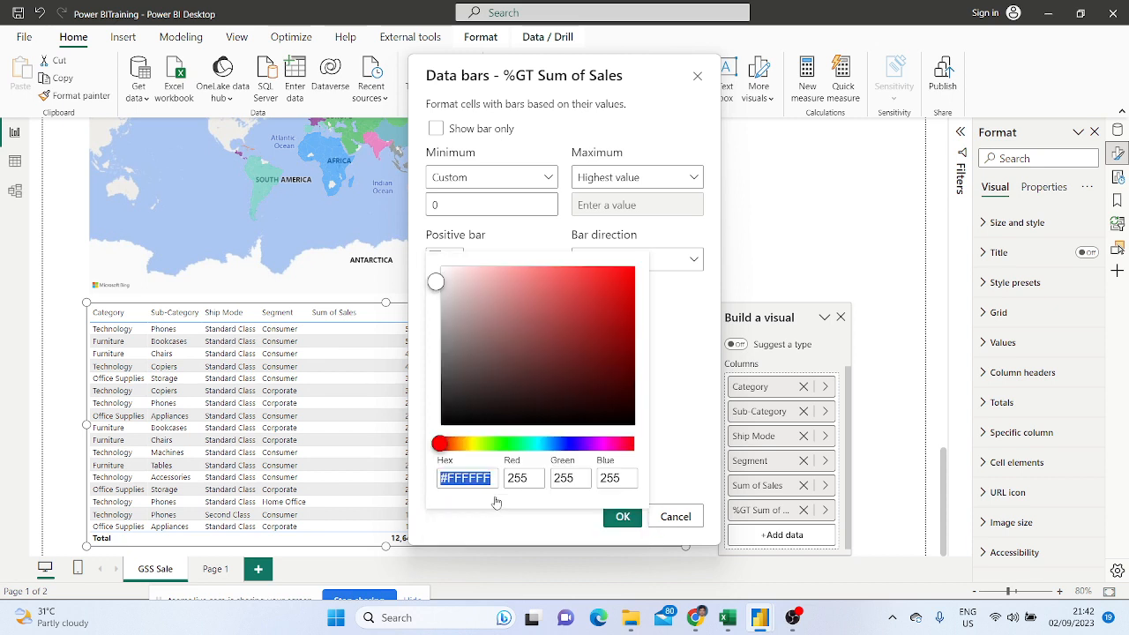
left_click(437, 447)
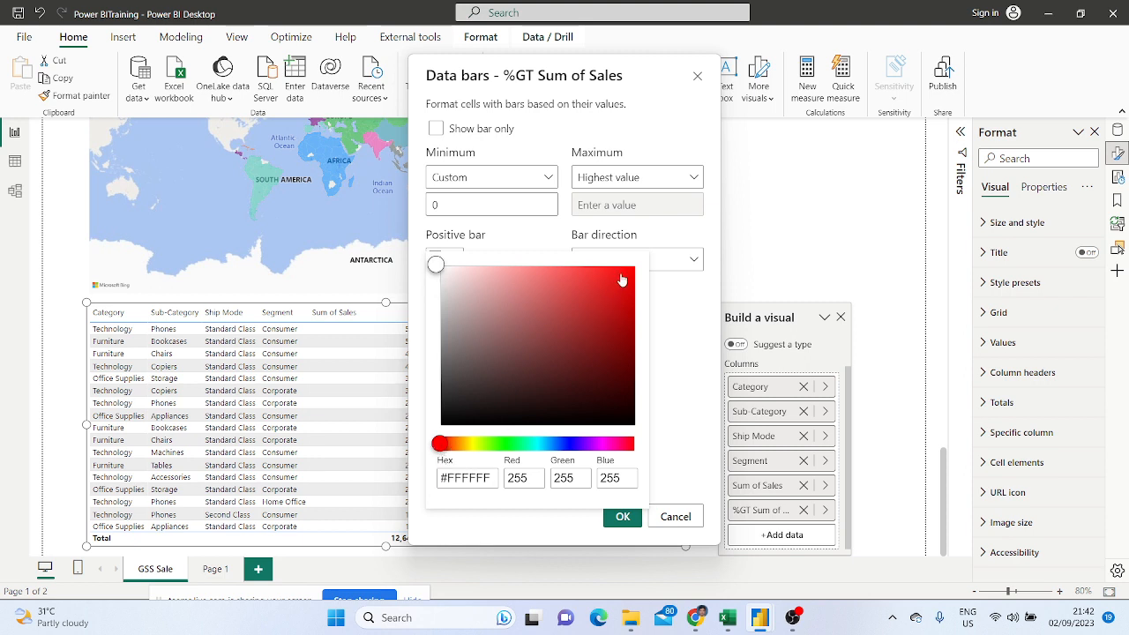
left_click_drag(620, 275, 644, 275)
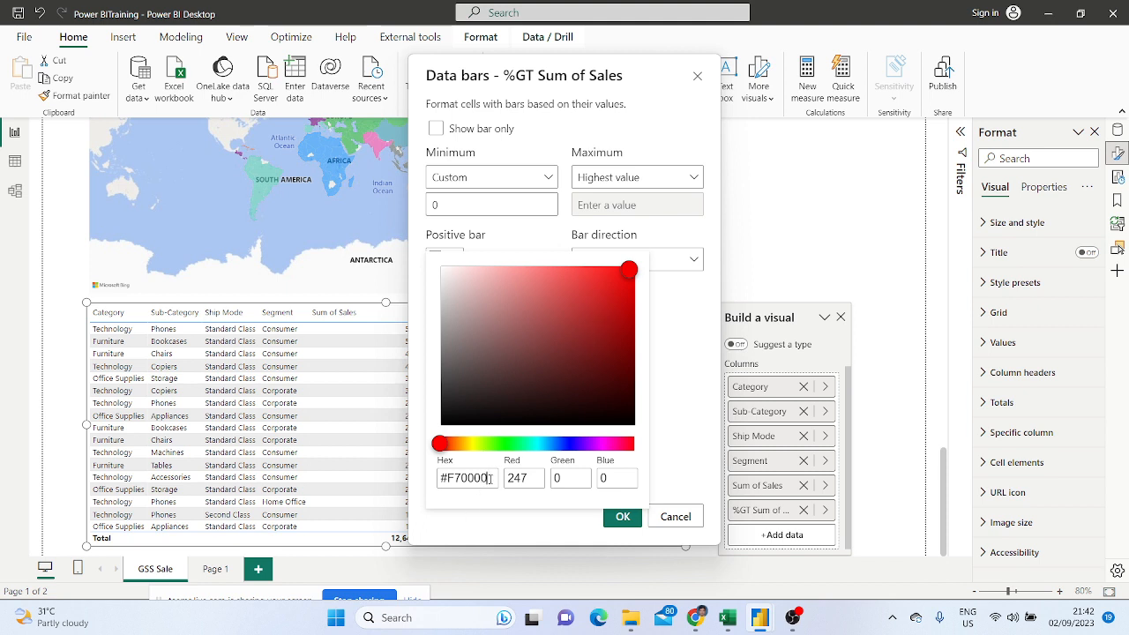
left_click_drag(490, 478, 448, 478)
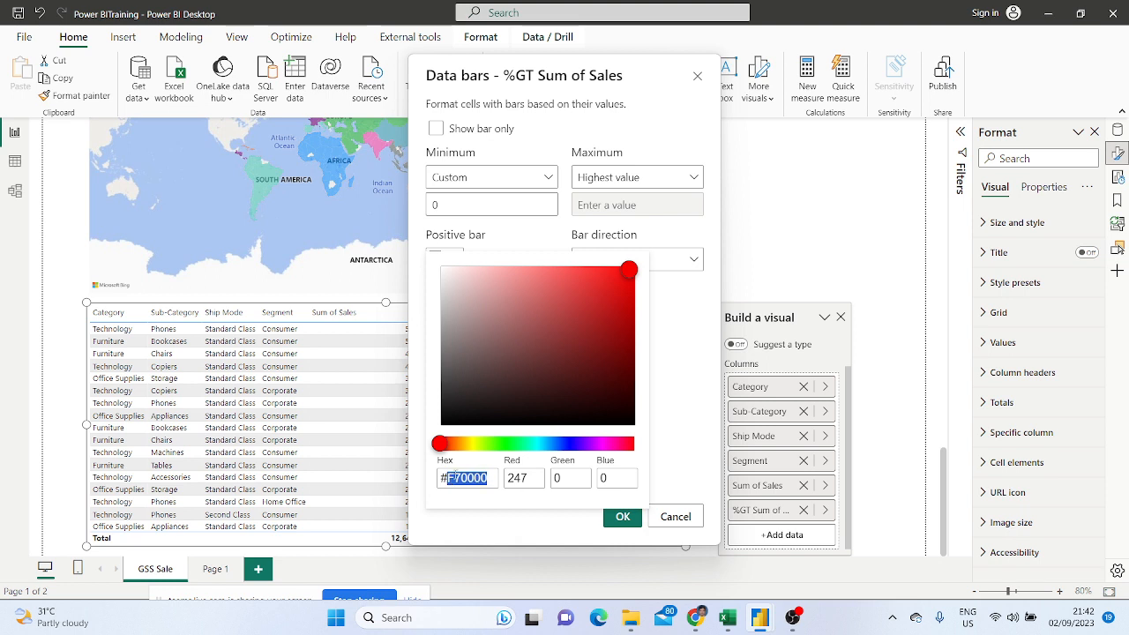
type("FF")
type("0000")
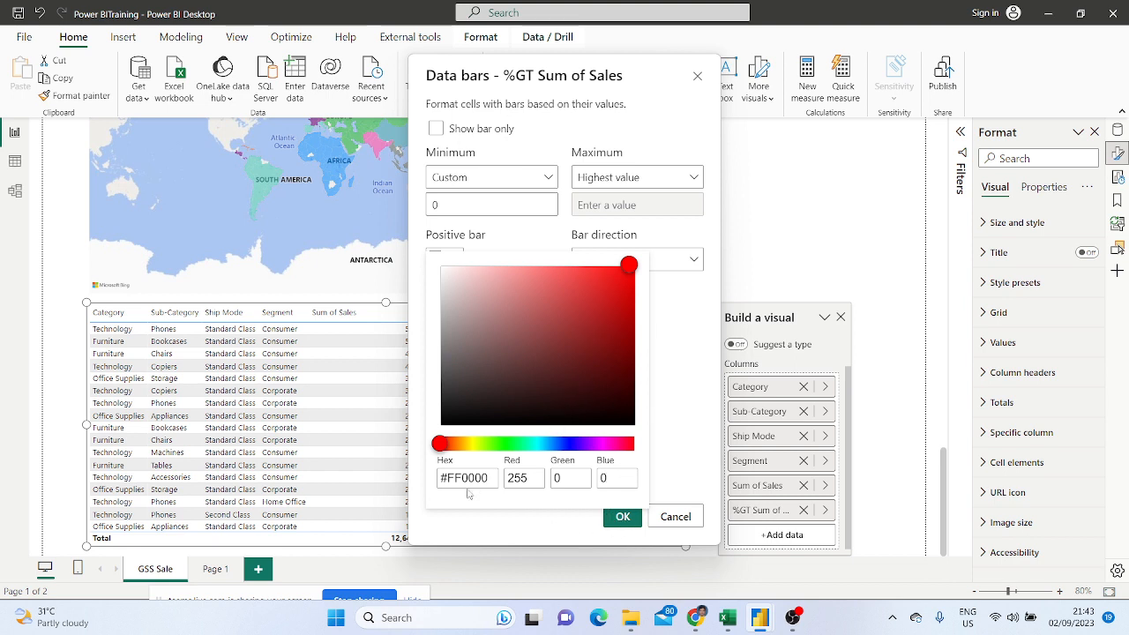
left_click(691, 414)
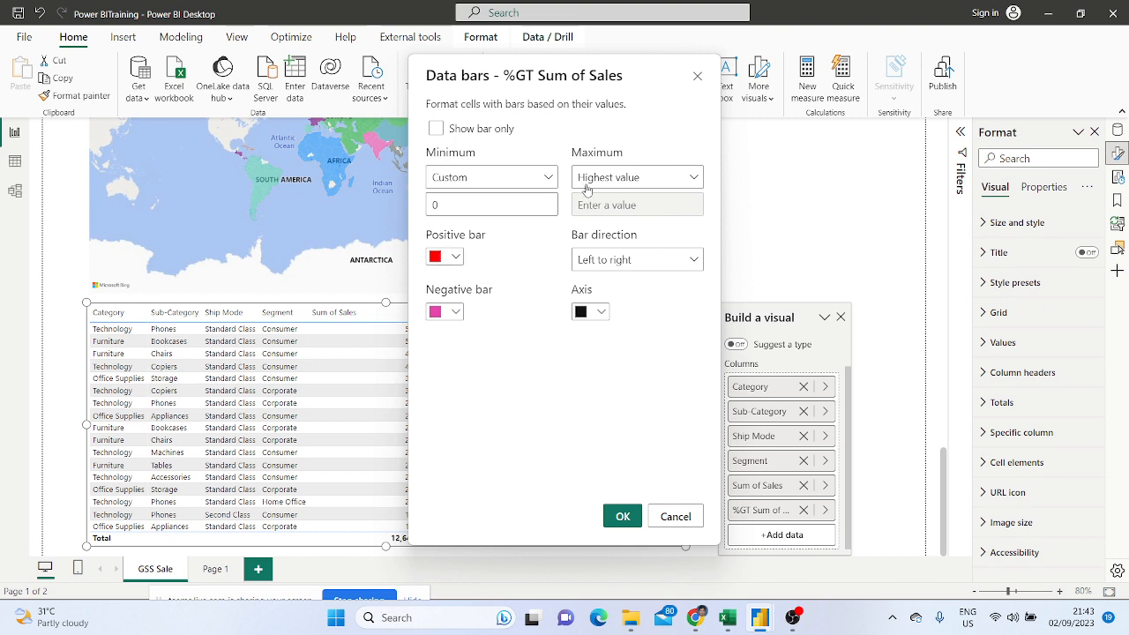
Set the data bars' maximum to a custom value of 4
left_click(647, 181)
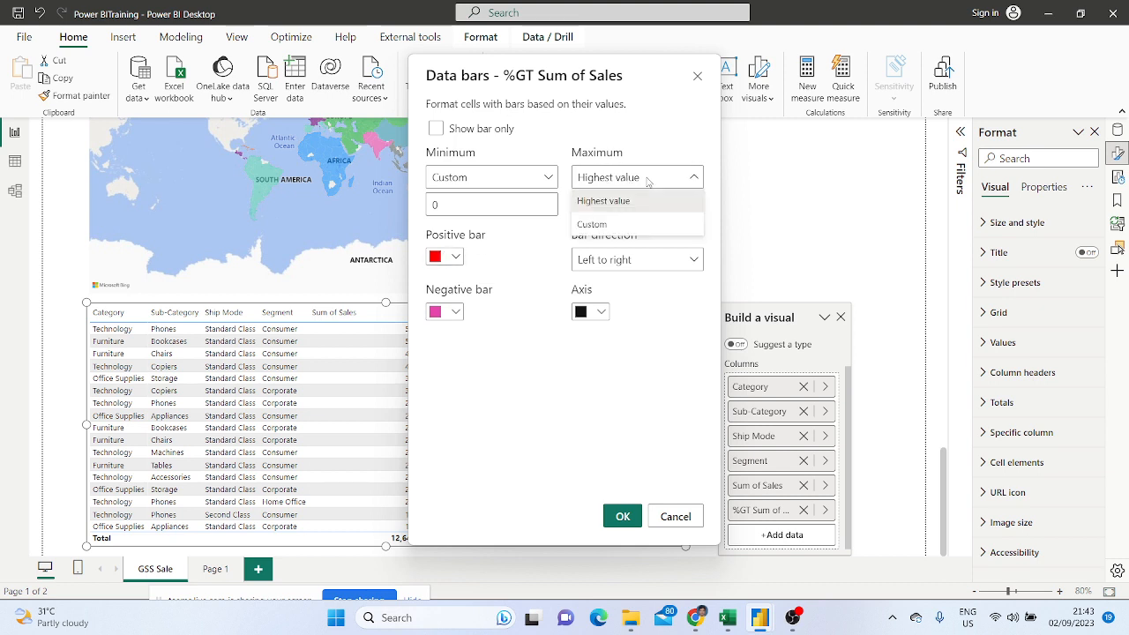
left_click(602, 224)
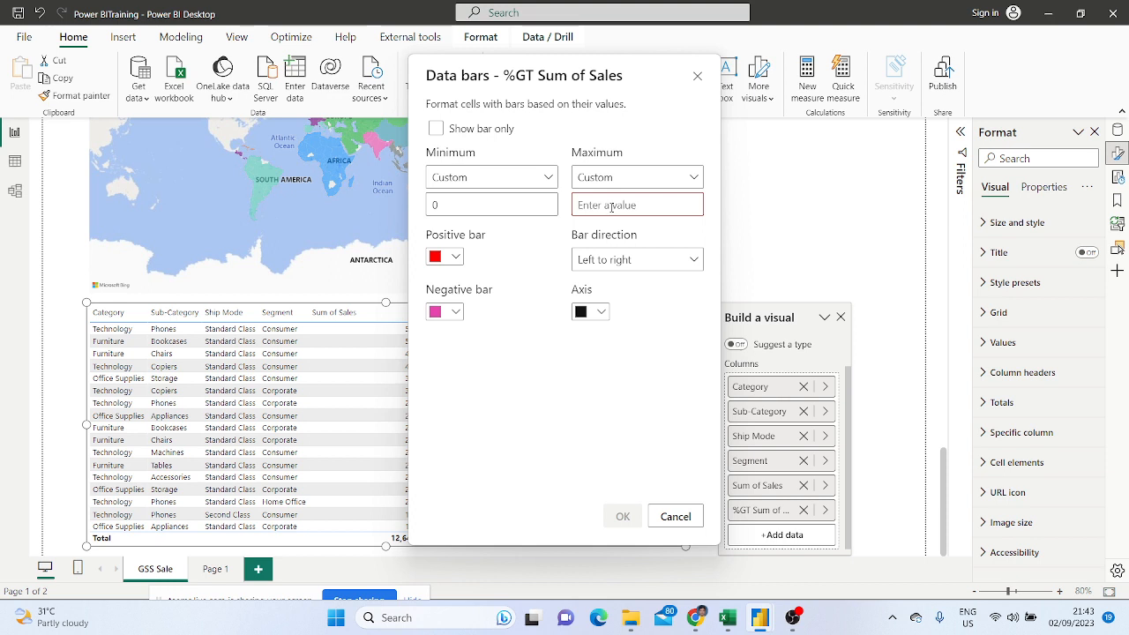
type("4")
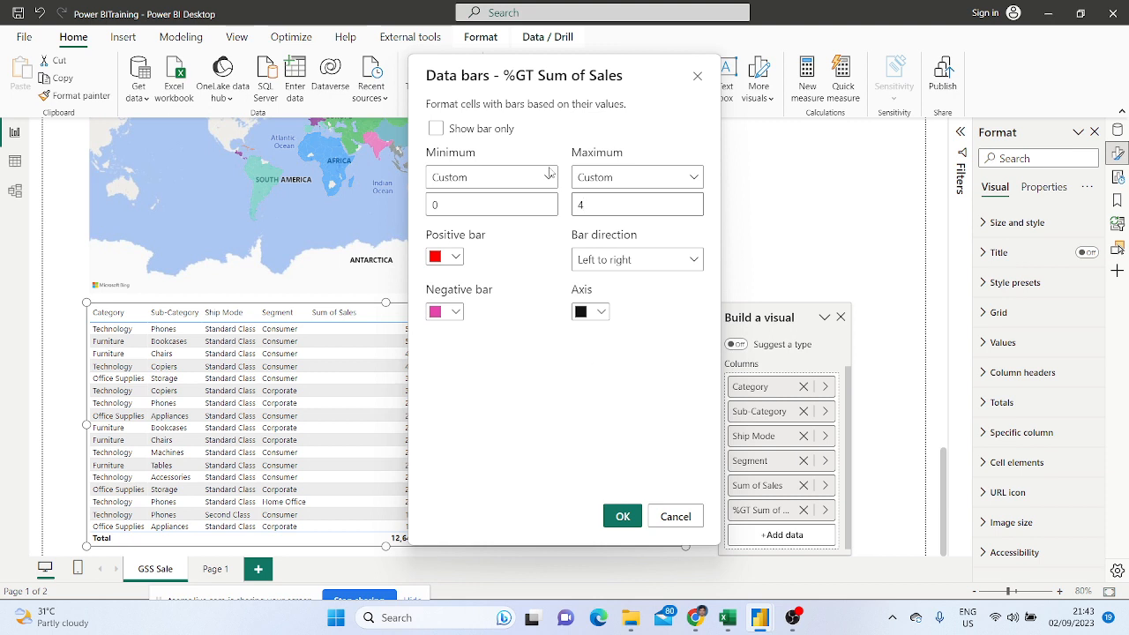
Set the data bars' custom maximum for %GT Sum of Sales to .5
left_click_drag(596, 206, 575, 205)
key("BackSpace")
type(".5")
Try green as the data bars' axis color and set it back to black
left_click(601, 313)
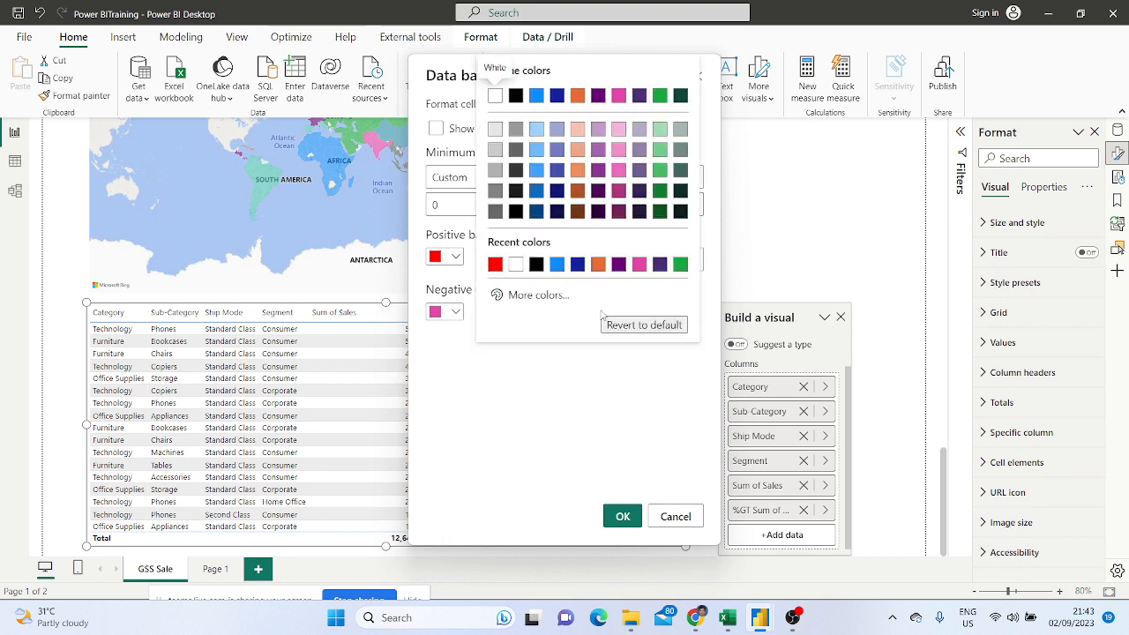
left_click(680, 263)
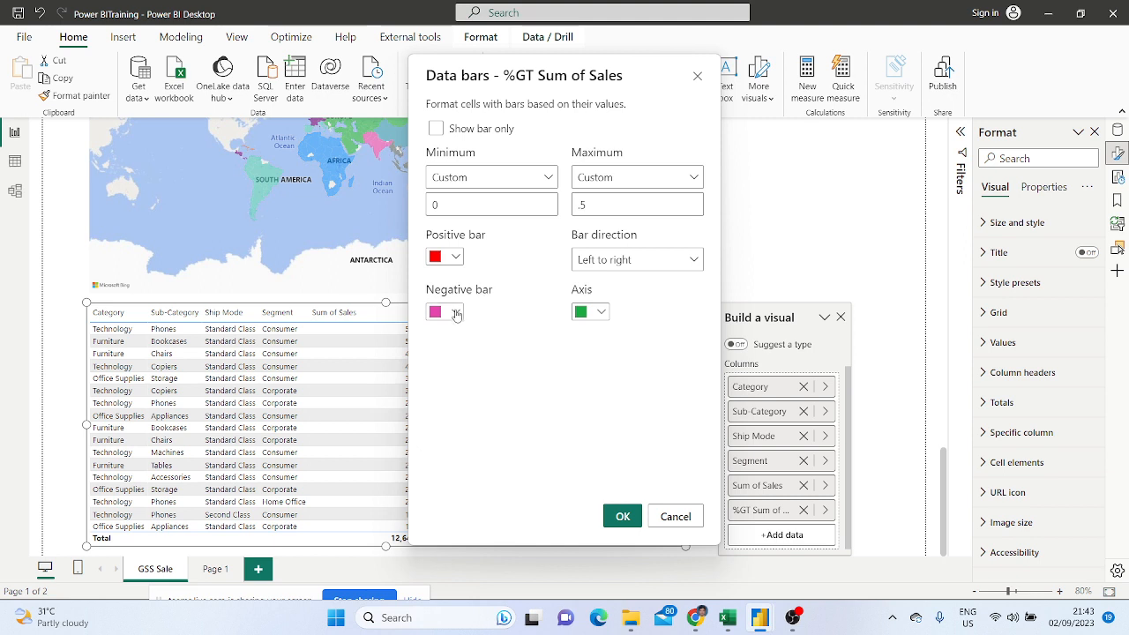
left_click(602, 313)
left_click(556, 264)
Set the negative bar color to red and the positive bar color to green, and apply the data bars to the table
left_click(455, 312)
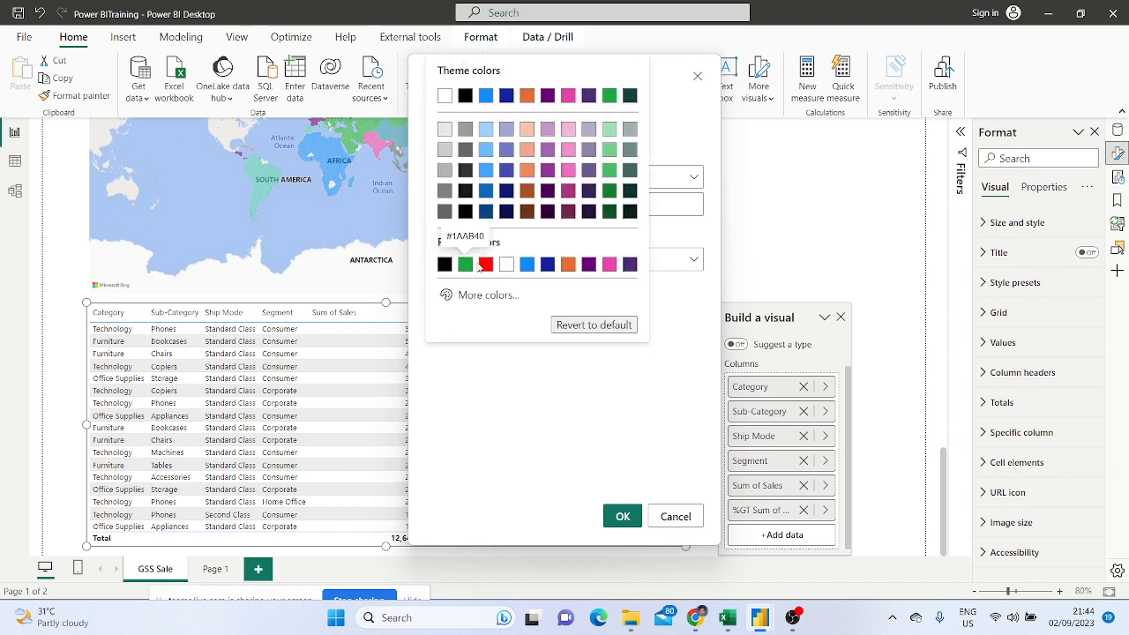
left_click(486, 263)
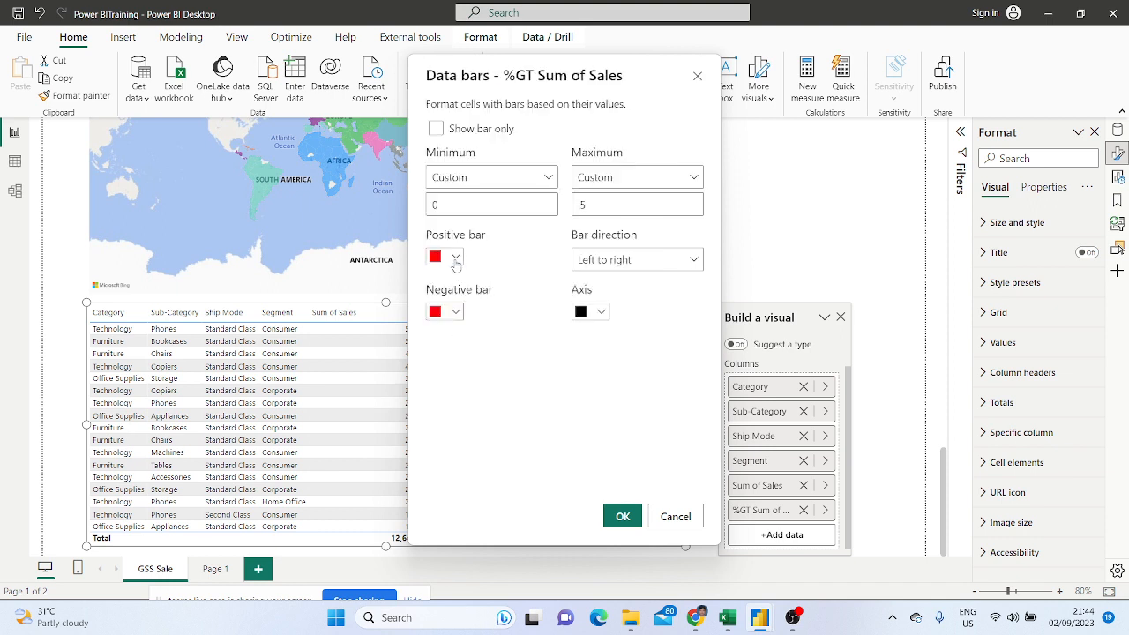
left_click(455, 263)
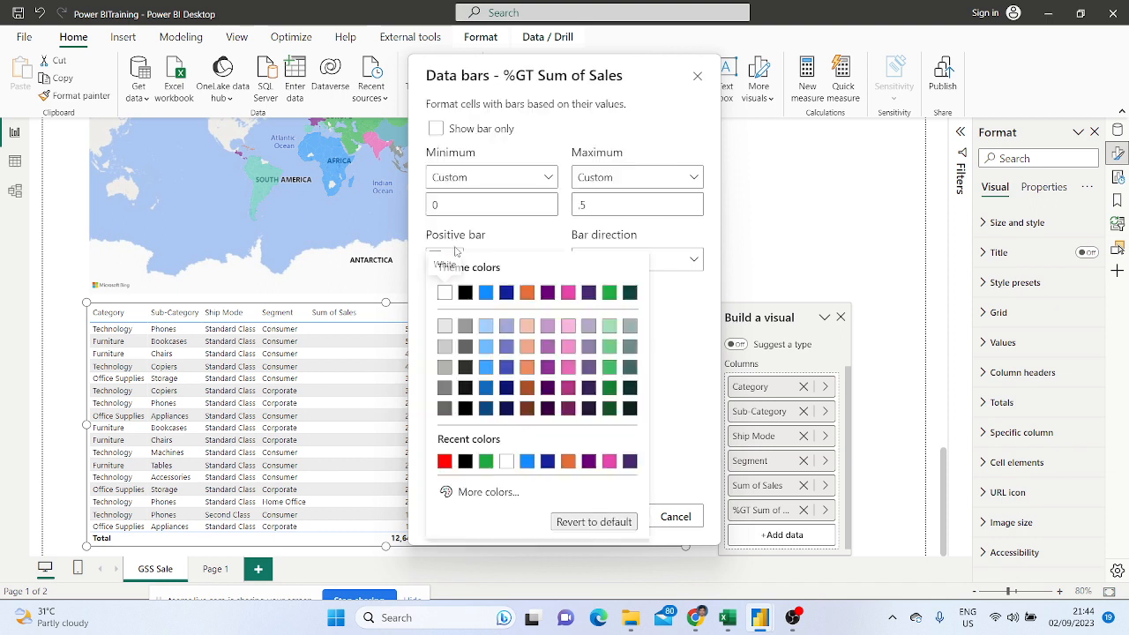
left_click(486, 461)
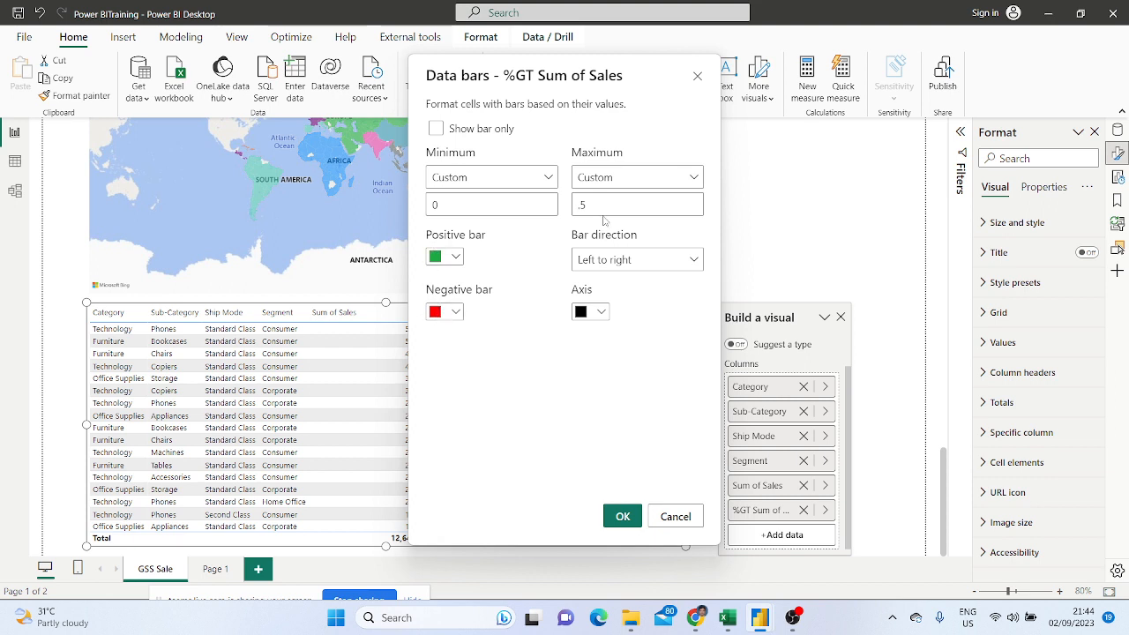
left_click(622, 517)
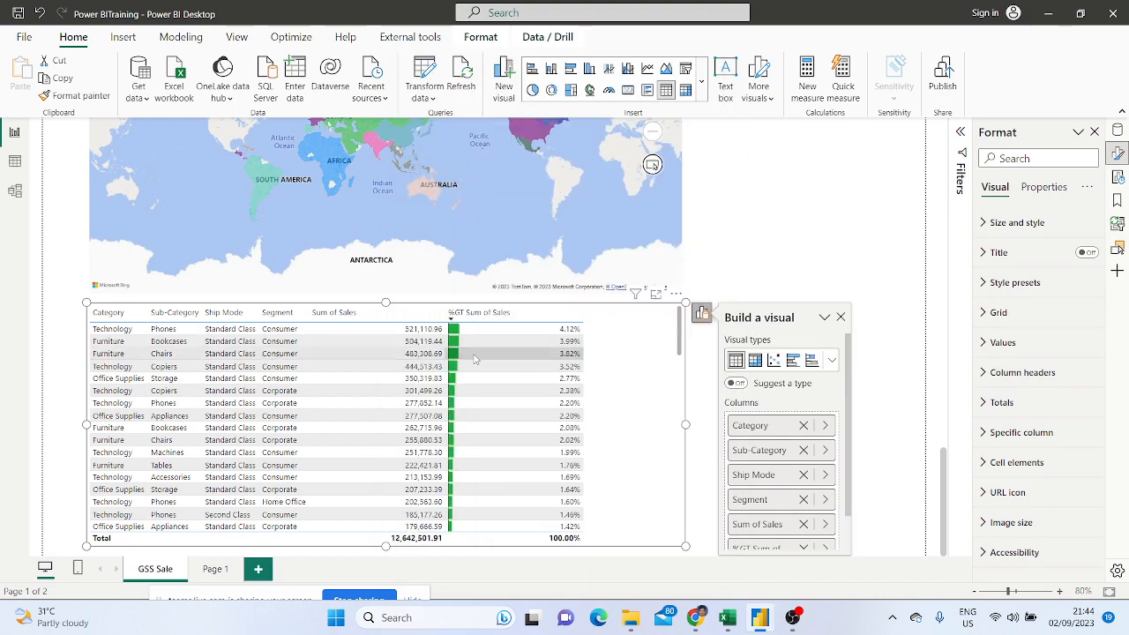
scroll(494, 397, "down", 5)
scroll(476, 411, "down", 15)
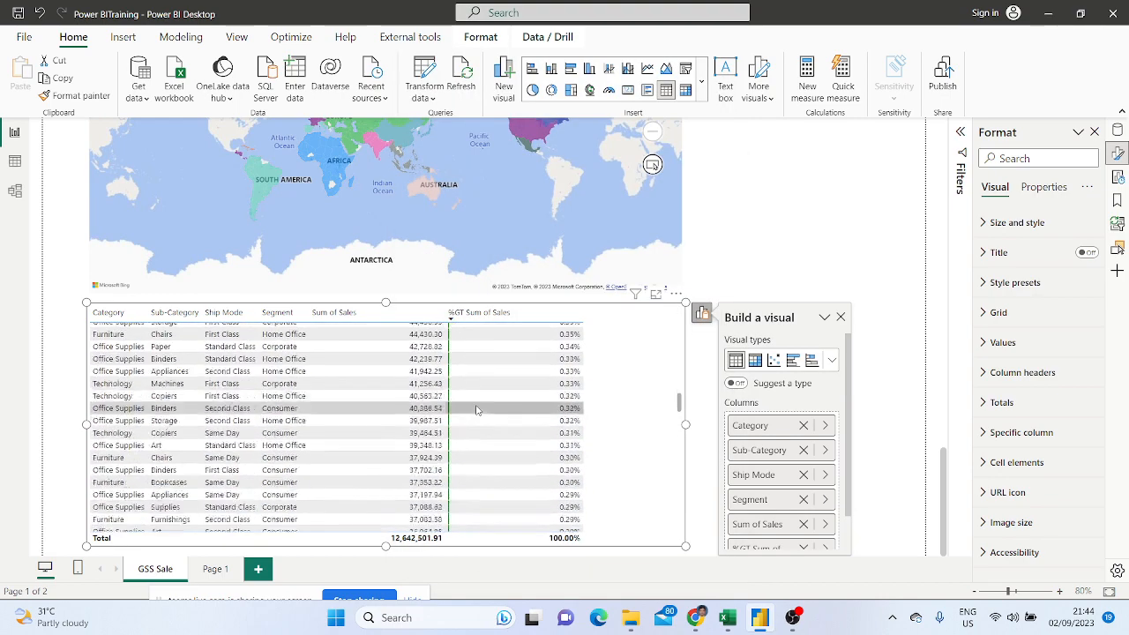
scroll(477, 410, "down", 15)
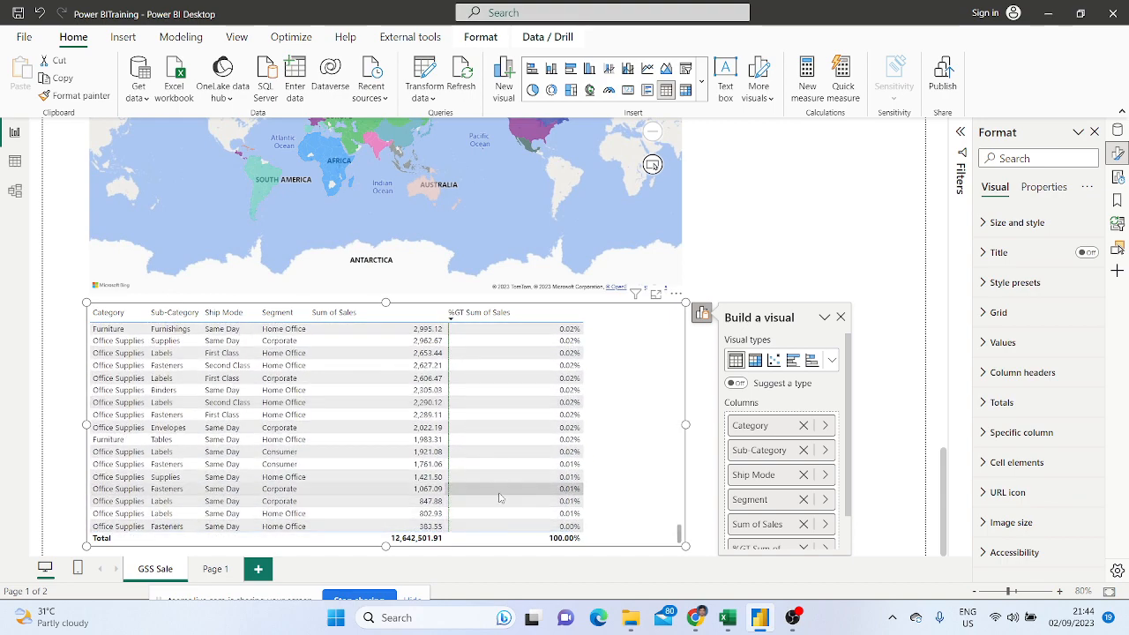
scroll(497, 372, "up", 15)
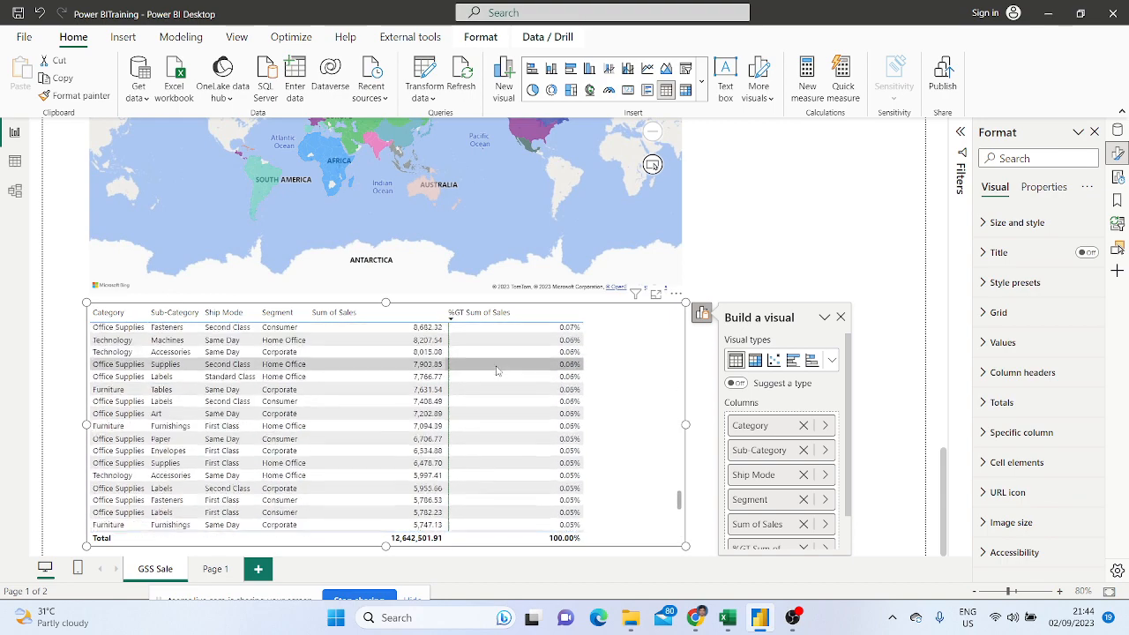
scroll(497, 372, "up", 15)
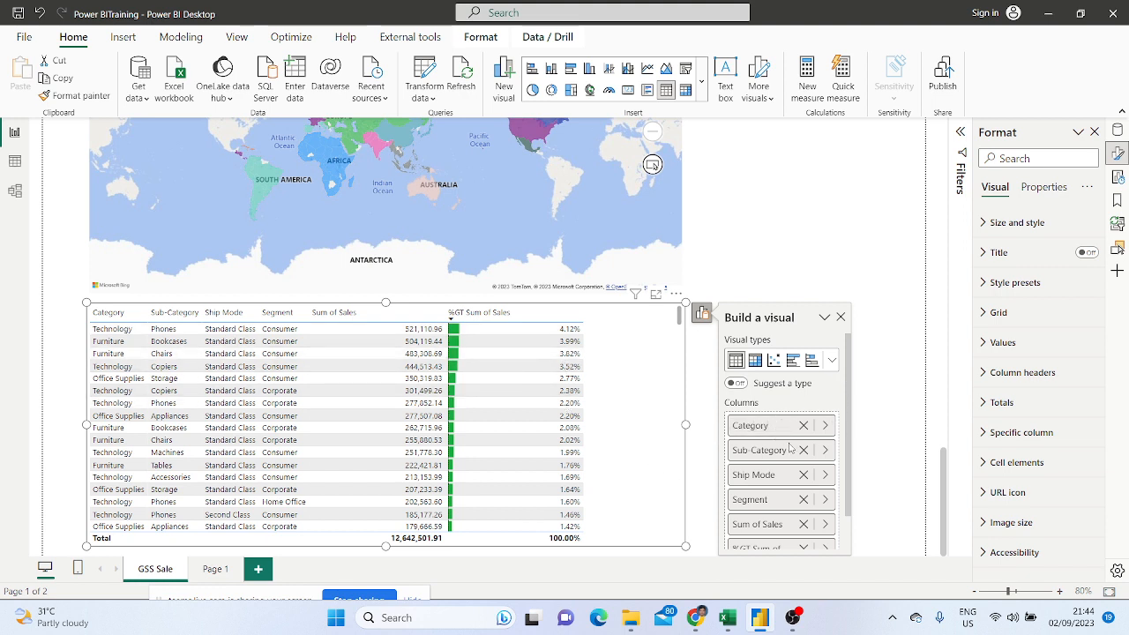
Reopen the data bars settings for %GT Sum of Sales and apply a custom maximum of 0.3
scroll(784, 450, "down", 1)
right_click(756, 510)
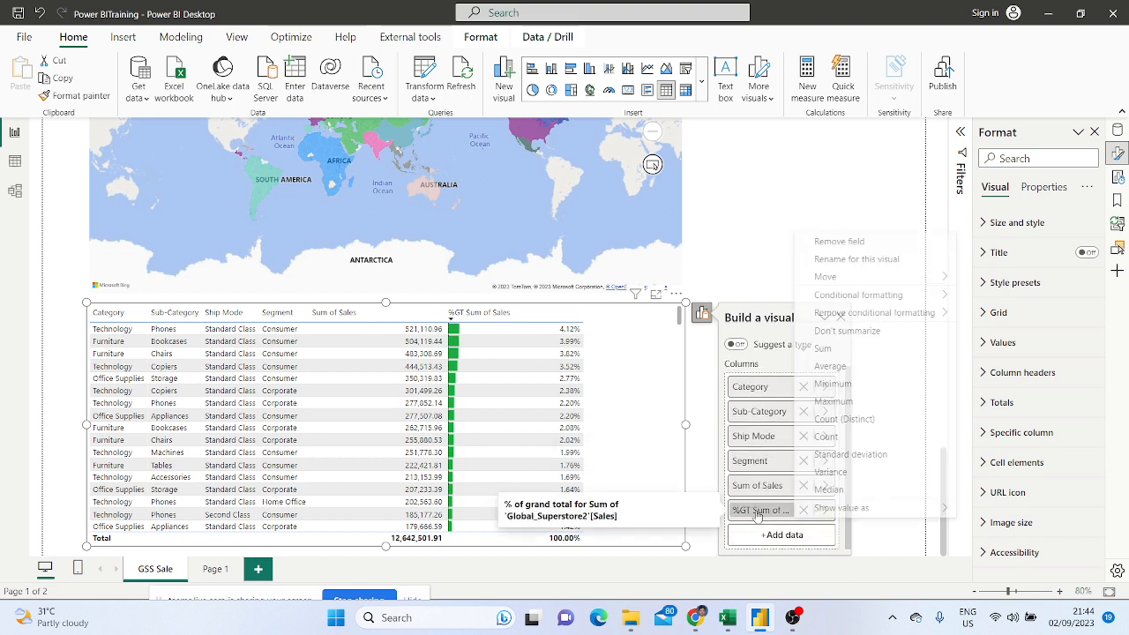
mouse_move(852, 296)
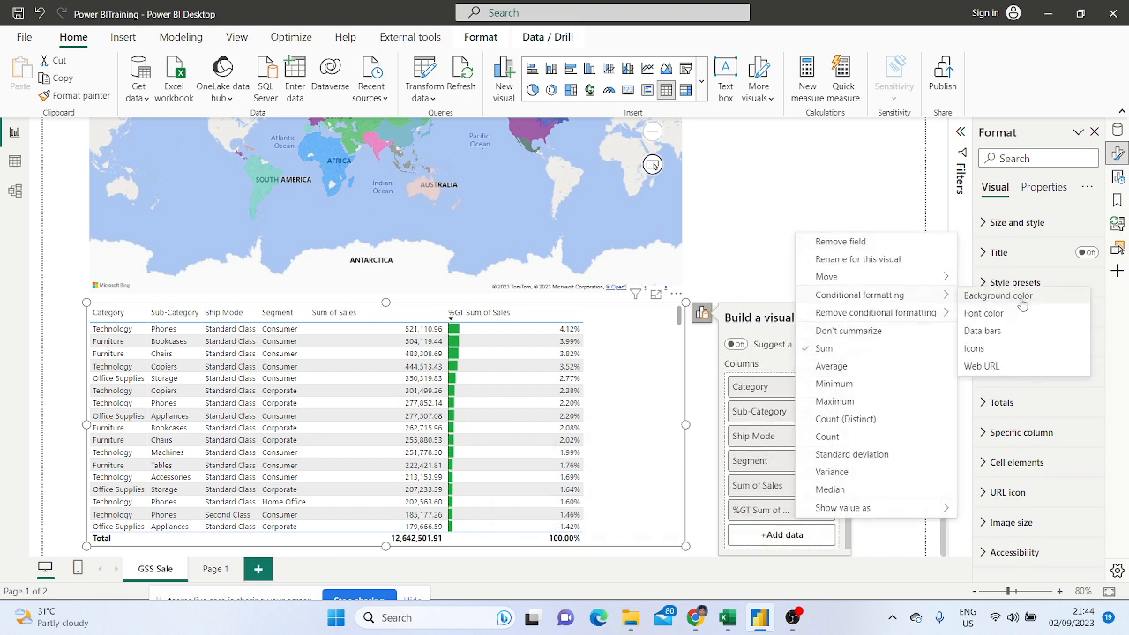
left_click(981, 331)
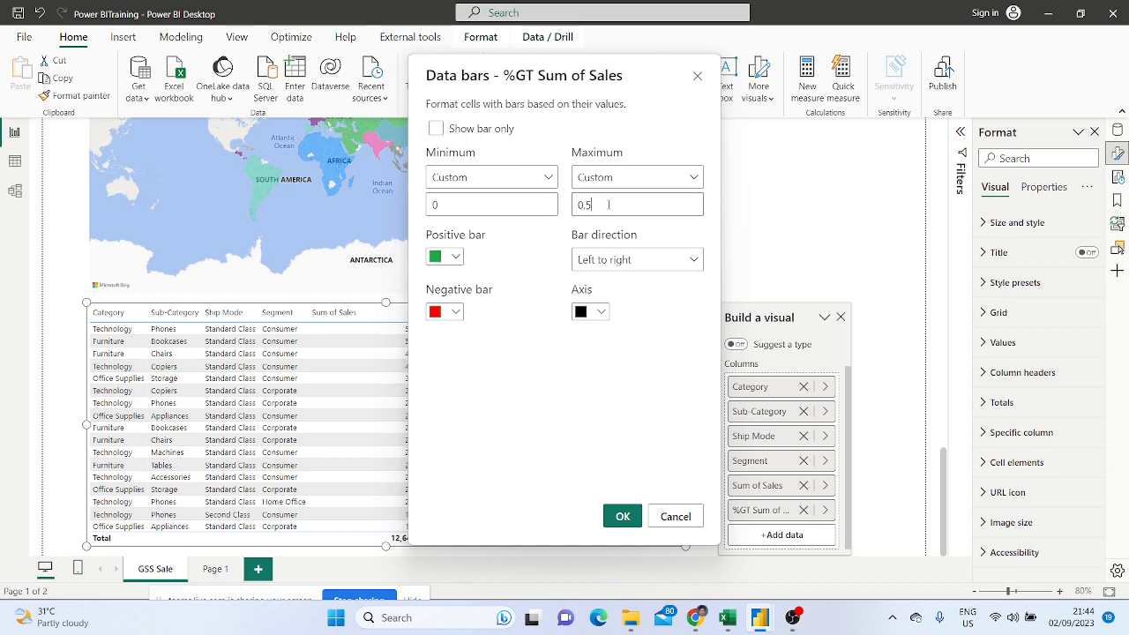
type("3")
left_click(623, 517)
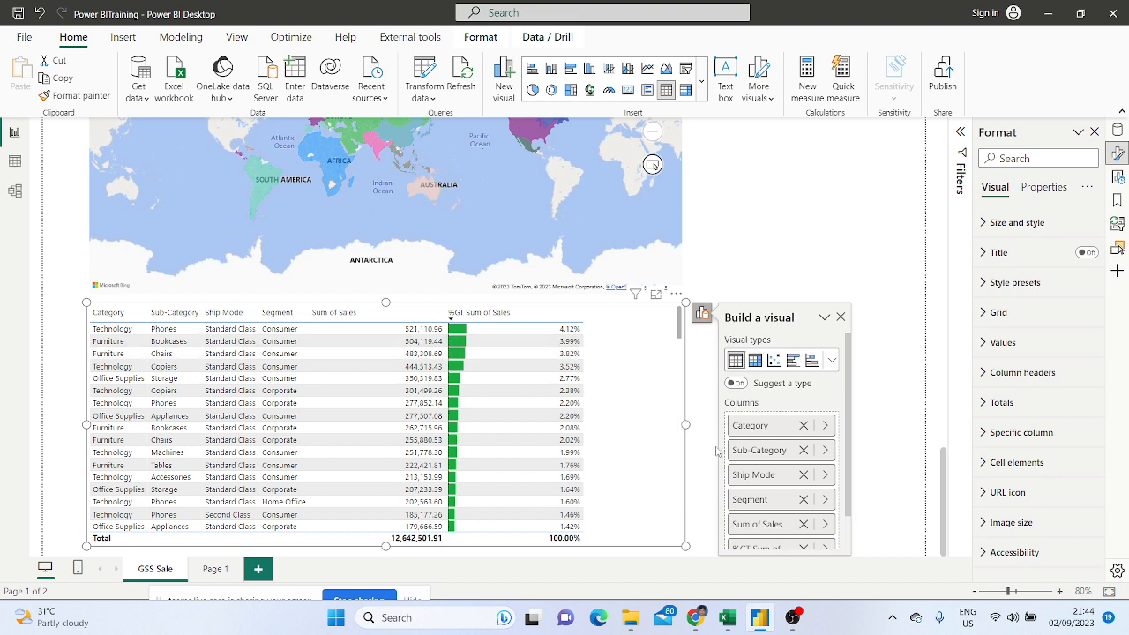
Apply a custom maximum of 0.05 to the %GT Sum of Sales data bars and review the bars down the table
scroll(780, 497, "down", 1)
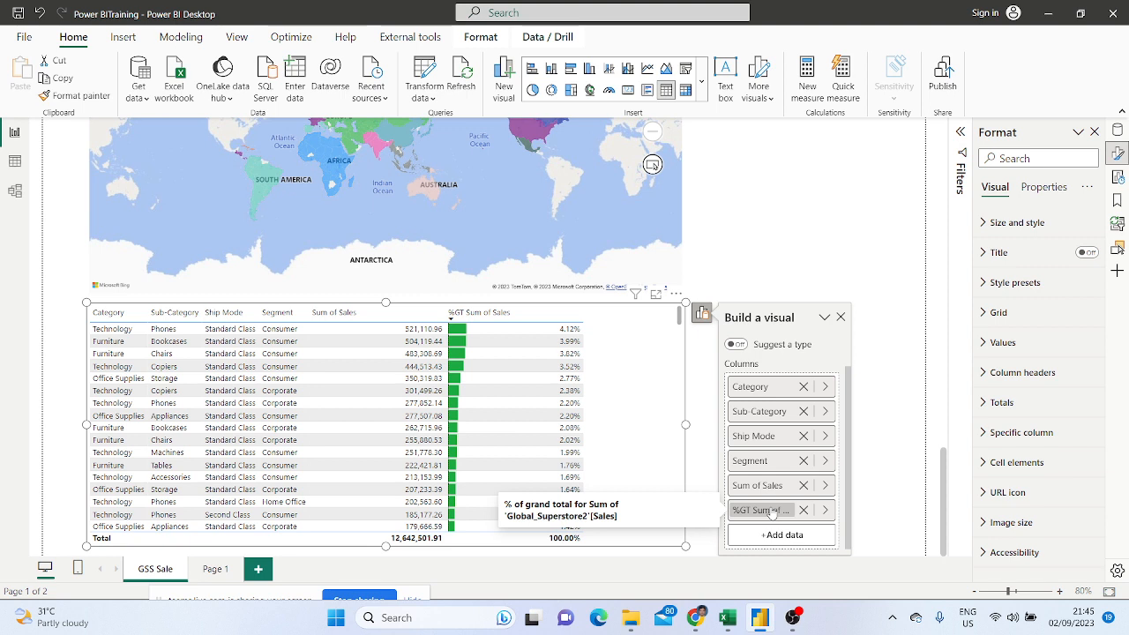
right_click(772, 512)
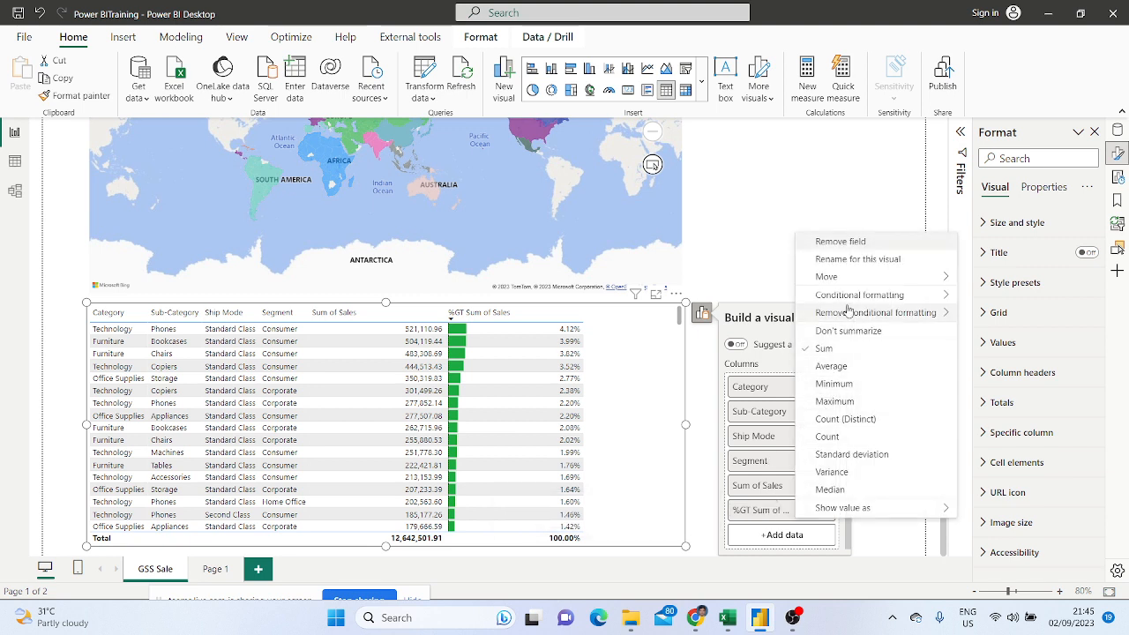
mouse_move(854, 304)
left_click(993, 332)
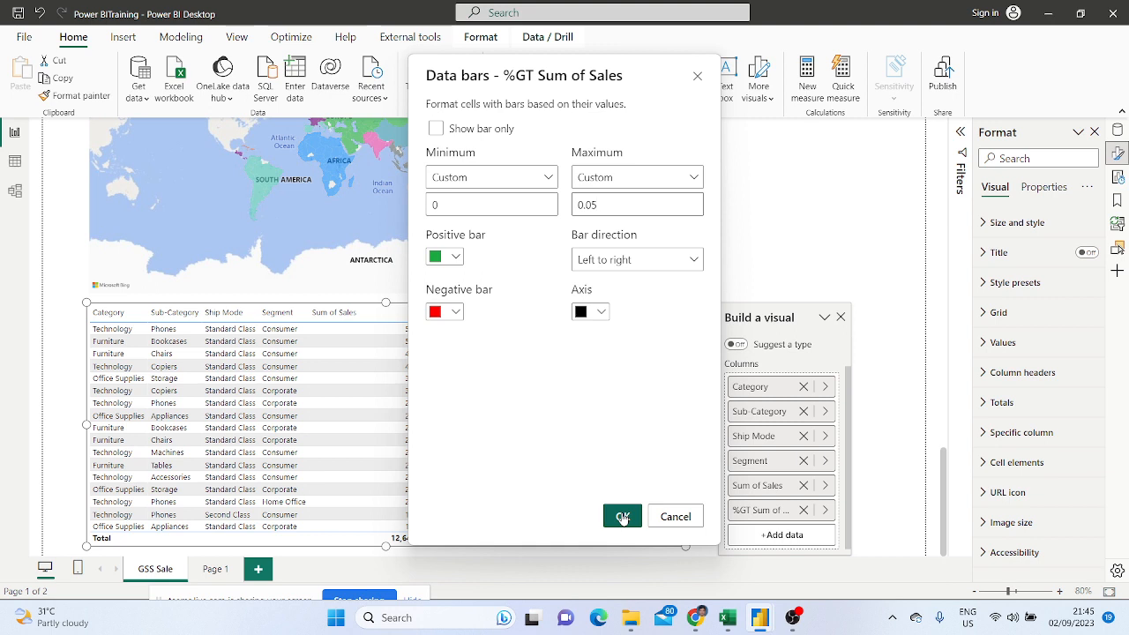
left_click(622, 518)
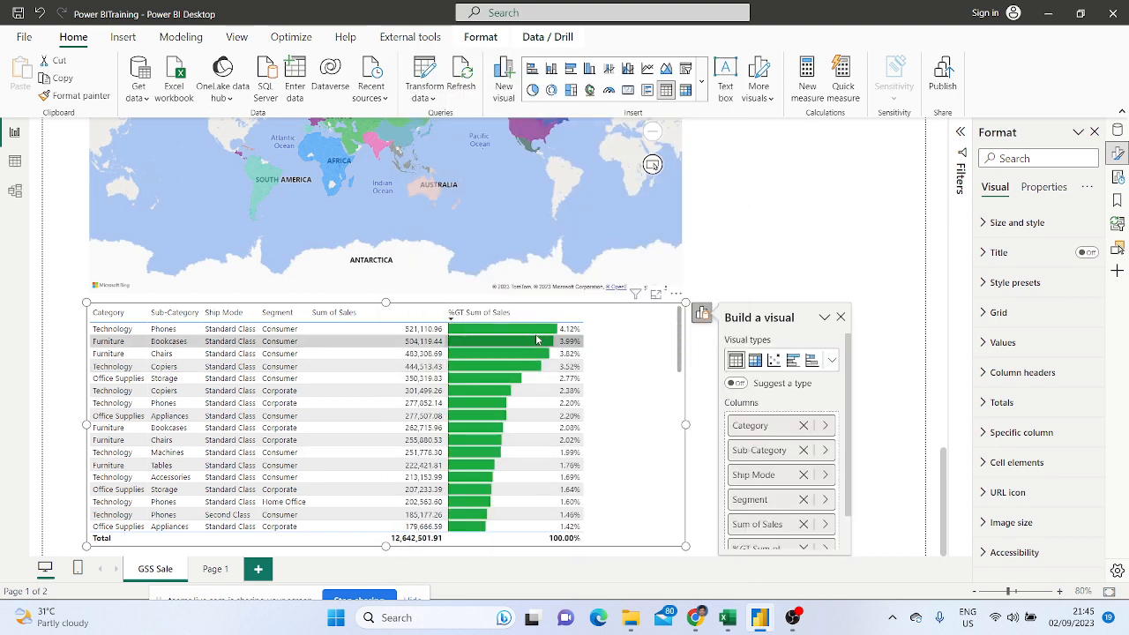
scroll(530, 371, "down", 10)
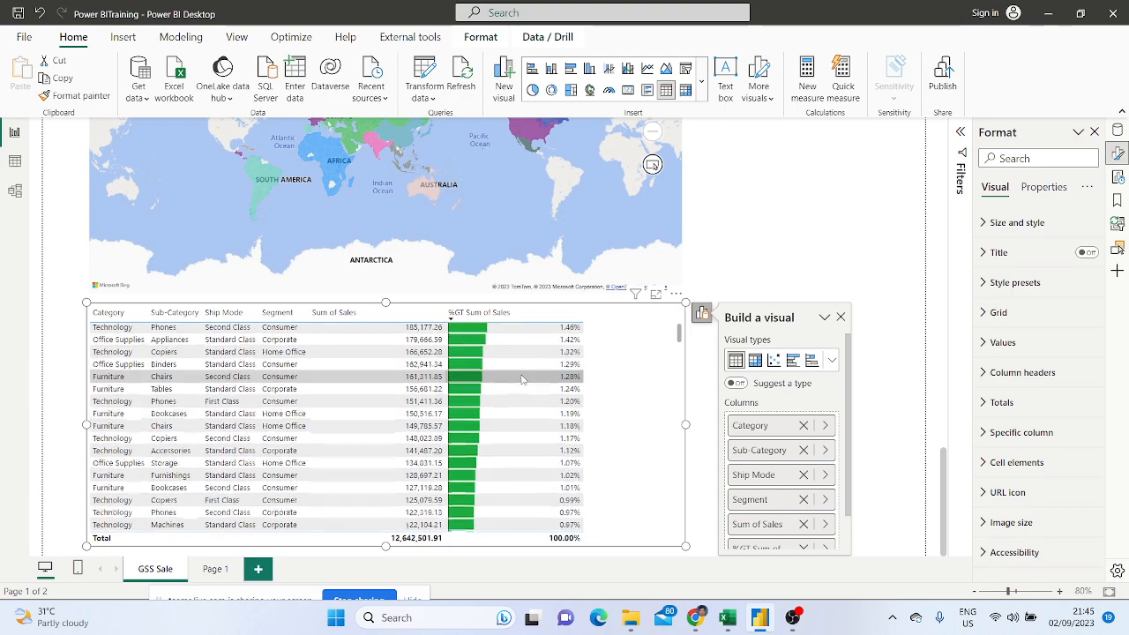
scroll(521, 401, "up", 15)
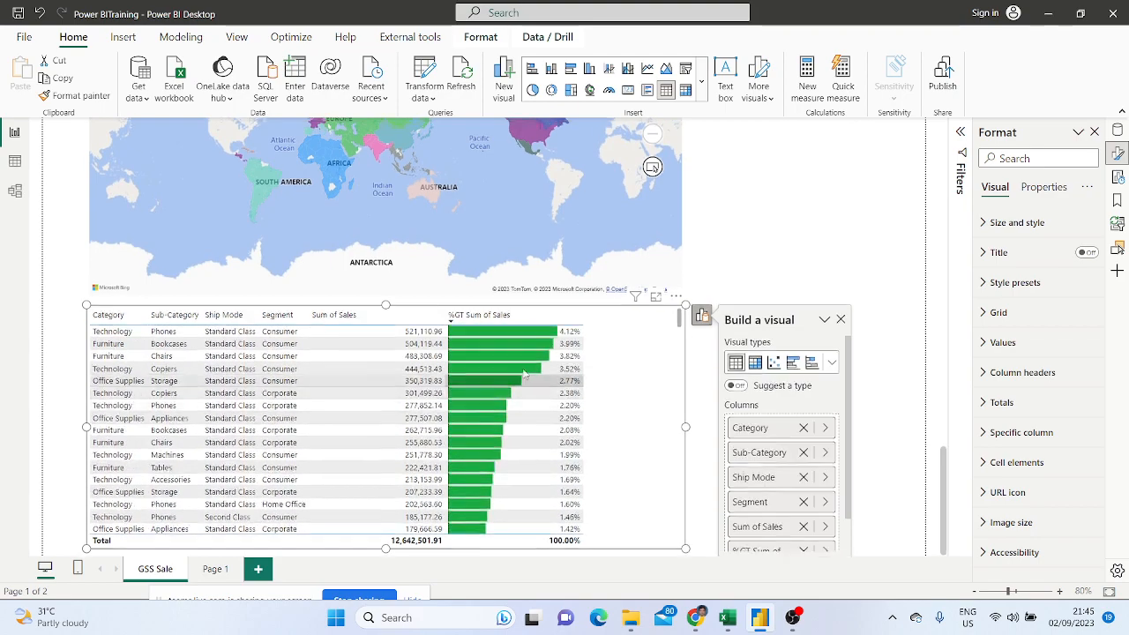
scroll(786, 551, "down", 5)
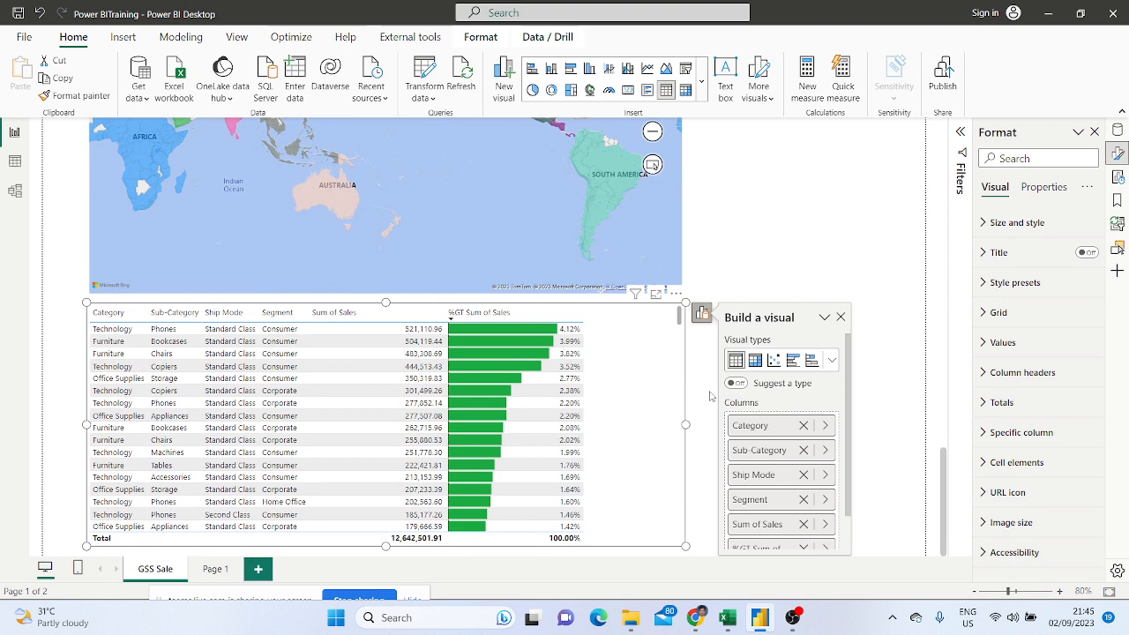
left_click(693, 388)
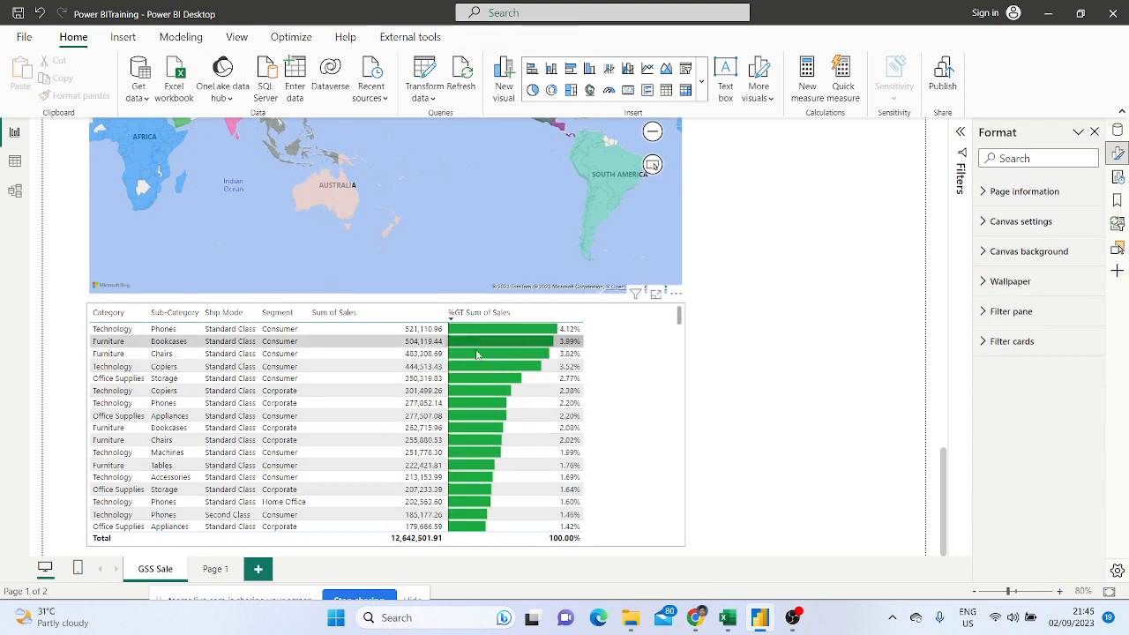
Open icons conditional formatting for the table's Sum of Sales column
left_click(663, 382)
scroll(662, 380, "down", 2)
scroll(659, 379, "up", 2)
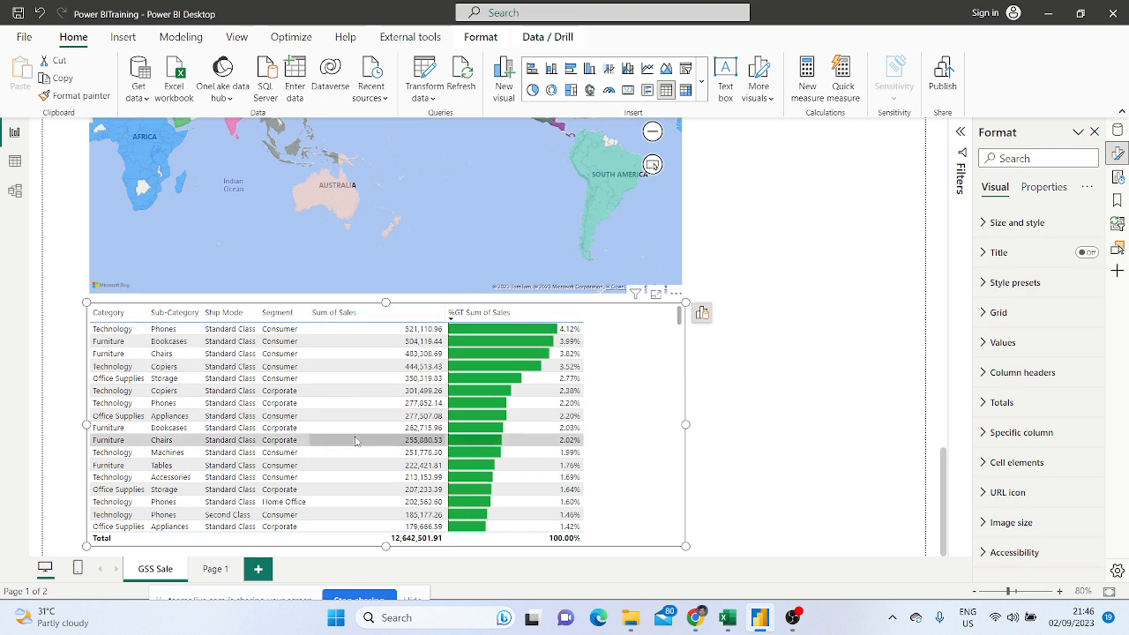
left_click(702, 314)
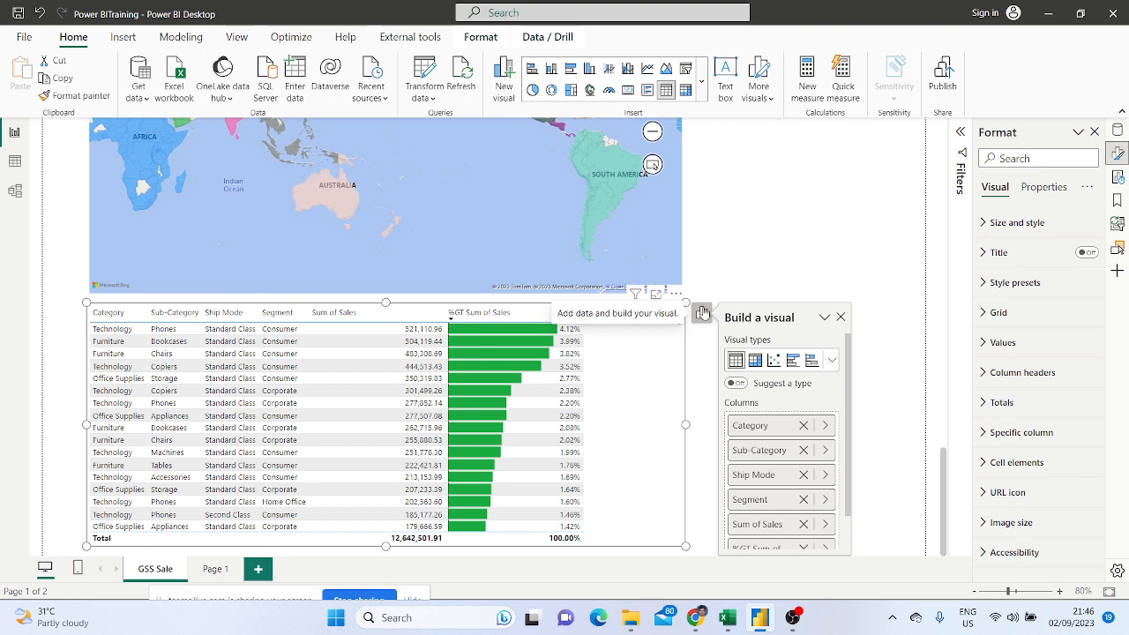
scroll(782, 474, "down", 1)
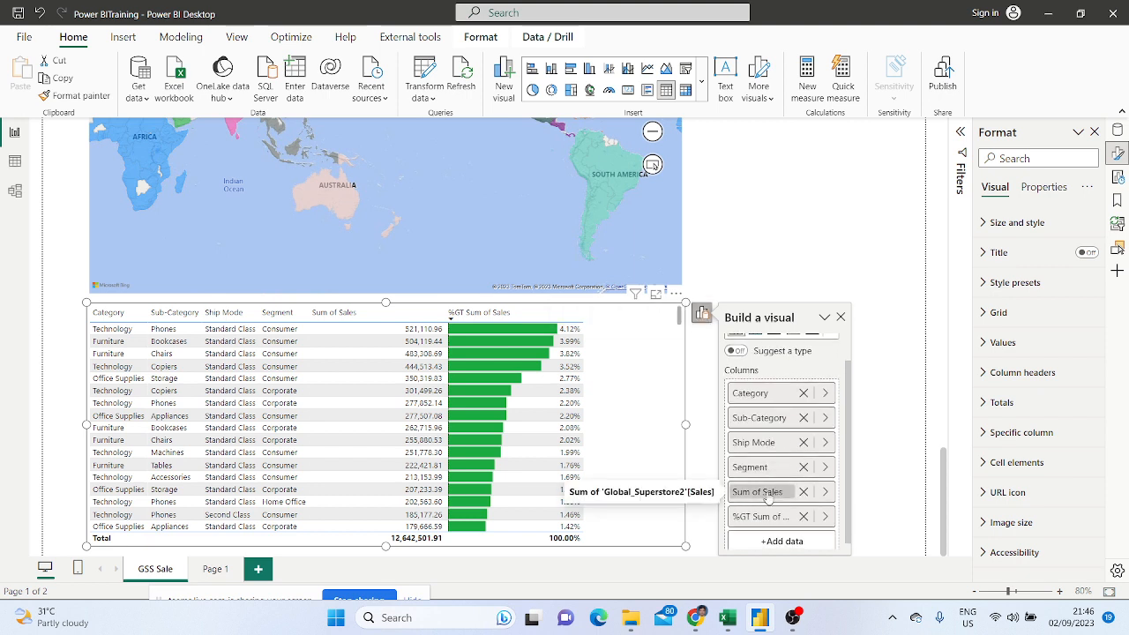
right_click(777, 493)
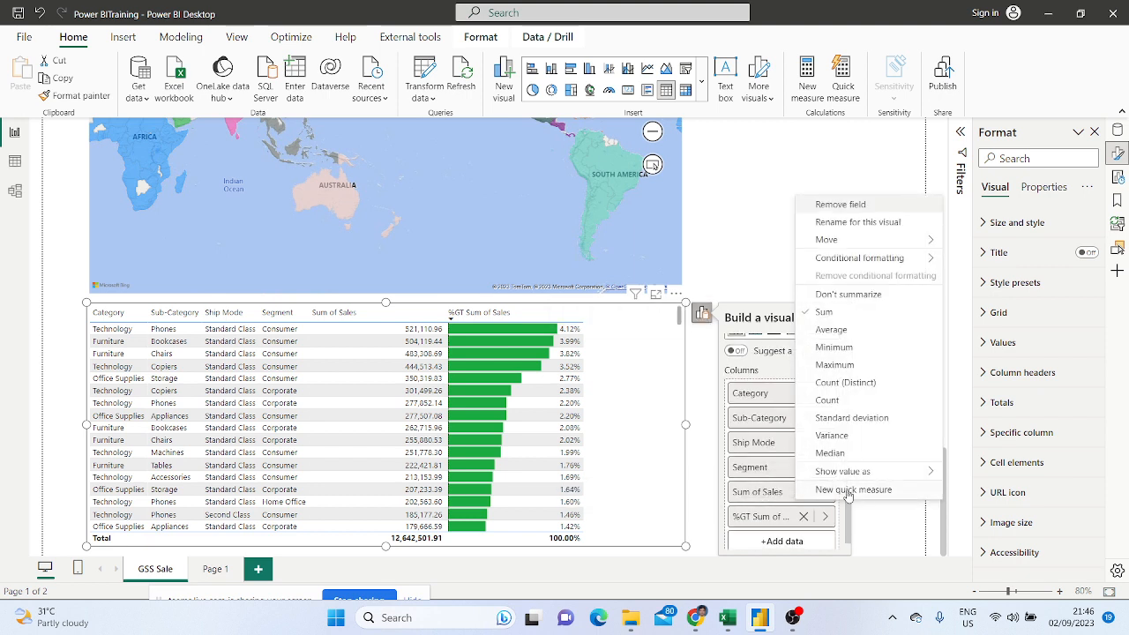
mouse_move(869, 261)
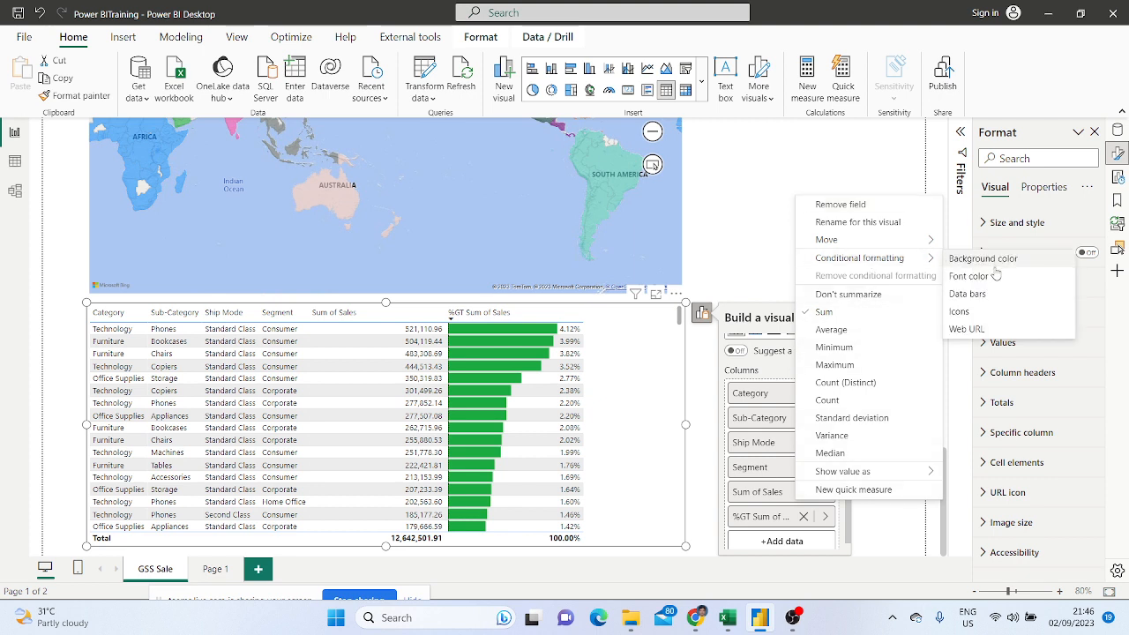
left_click(959, 313)
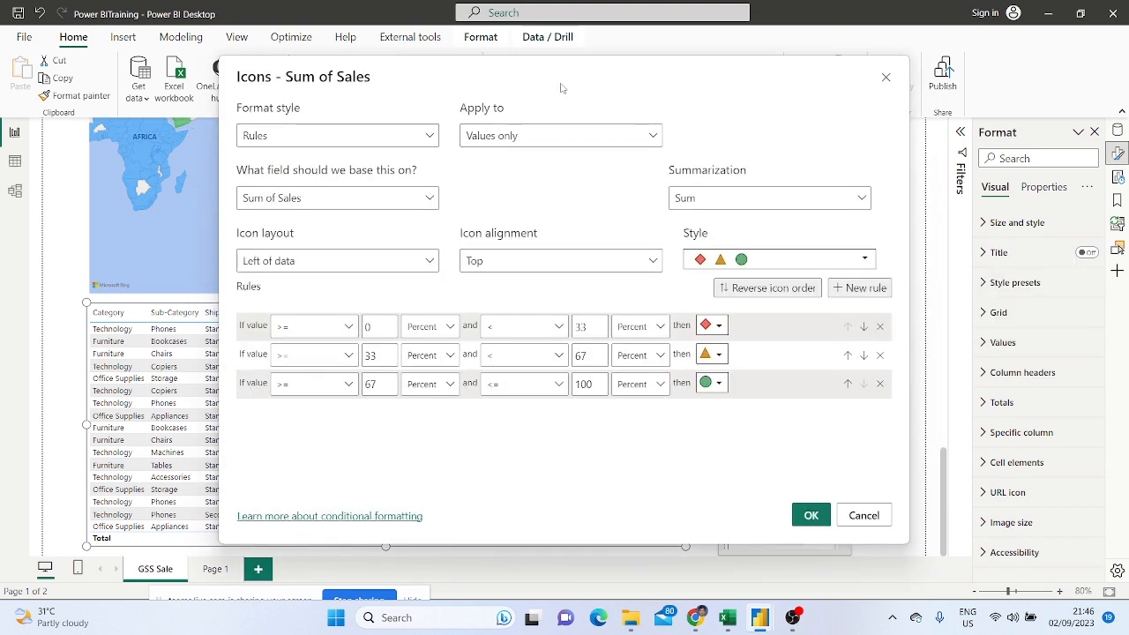
Try the Field value format style for the icons, return to Rules, and keep the formatting applied to values only
left_click(434, 137)
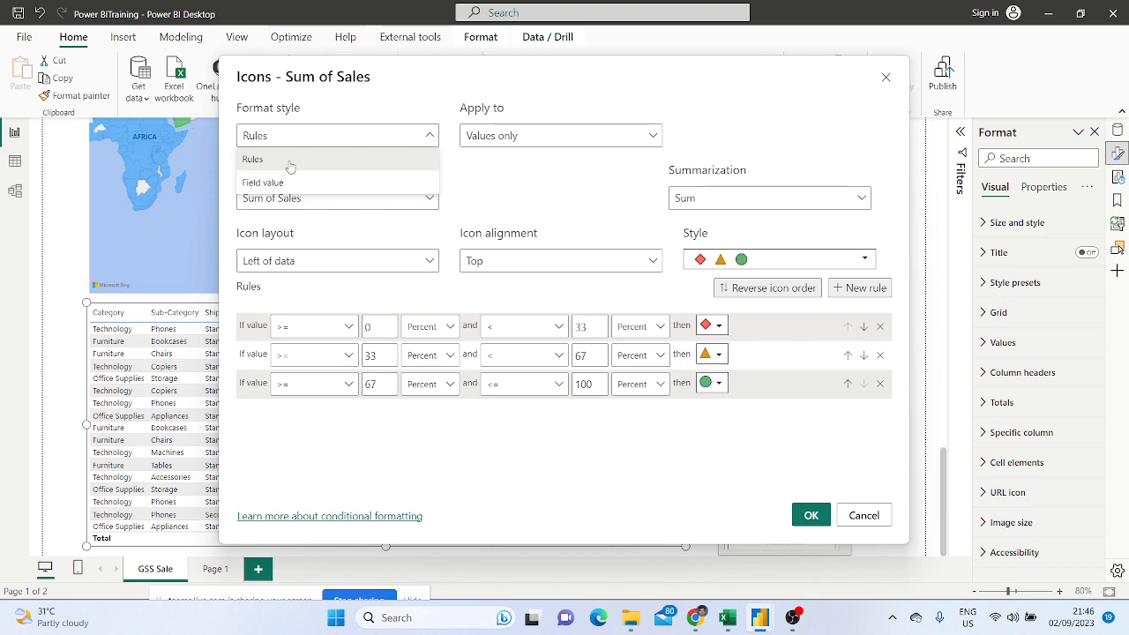
left_click(265, 182)
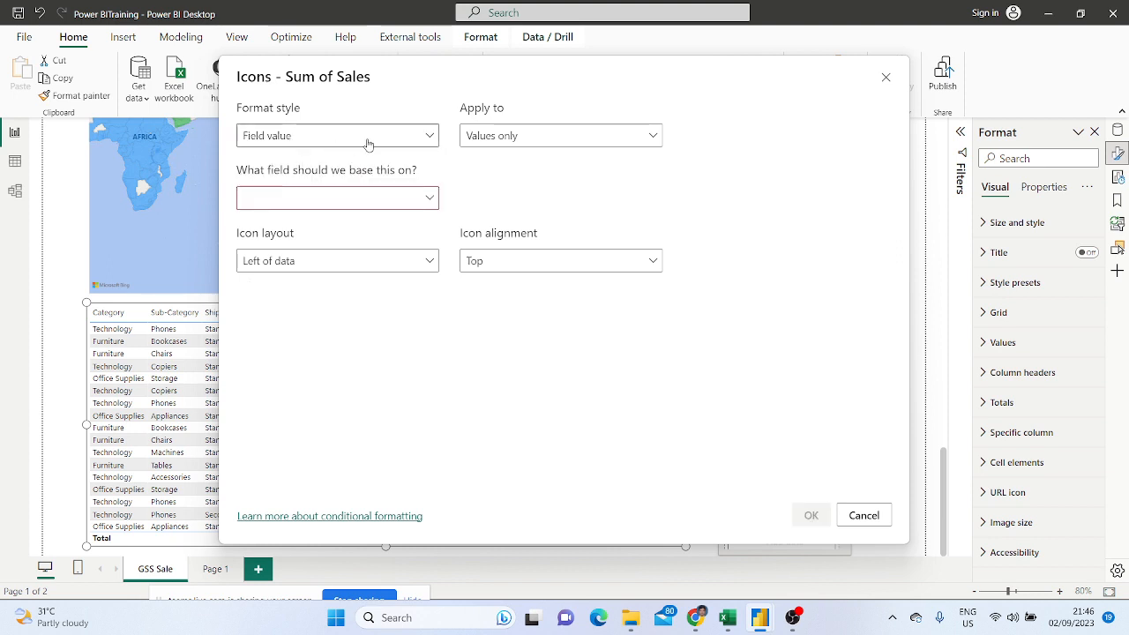
left_click(402, 137)
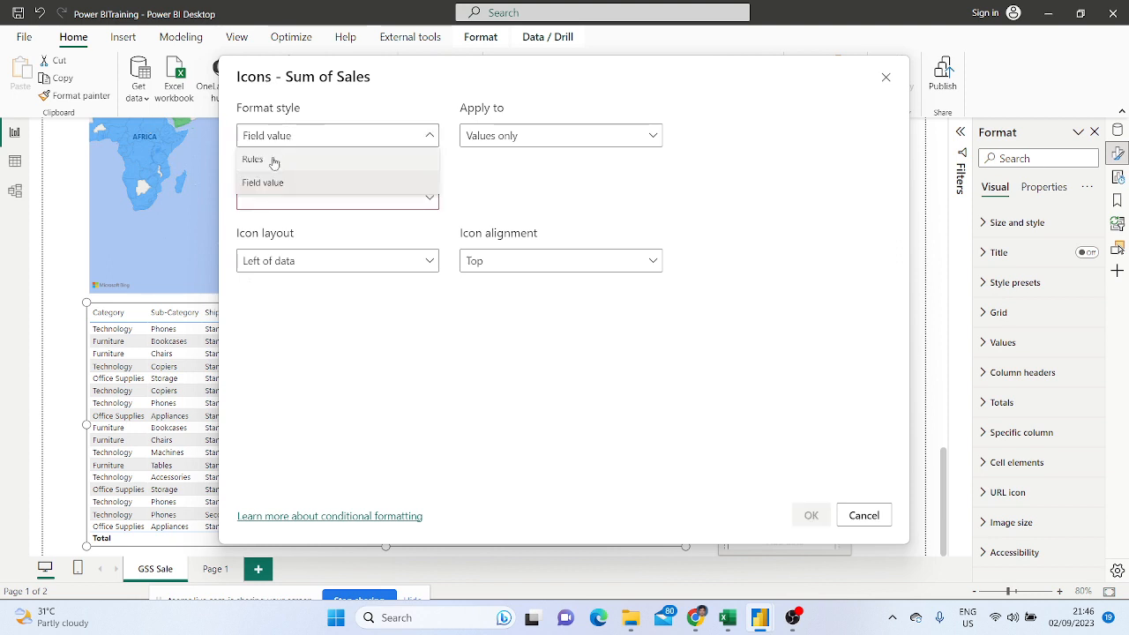
left_click(416, 159)
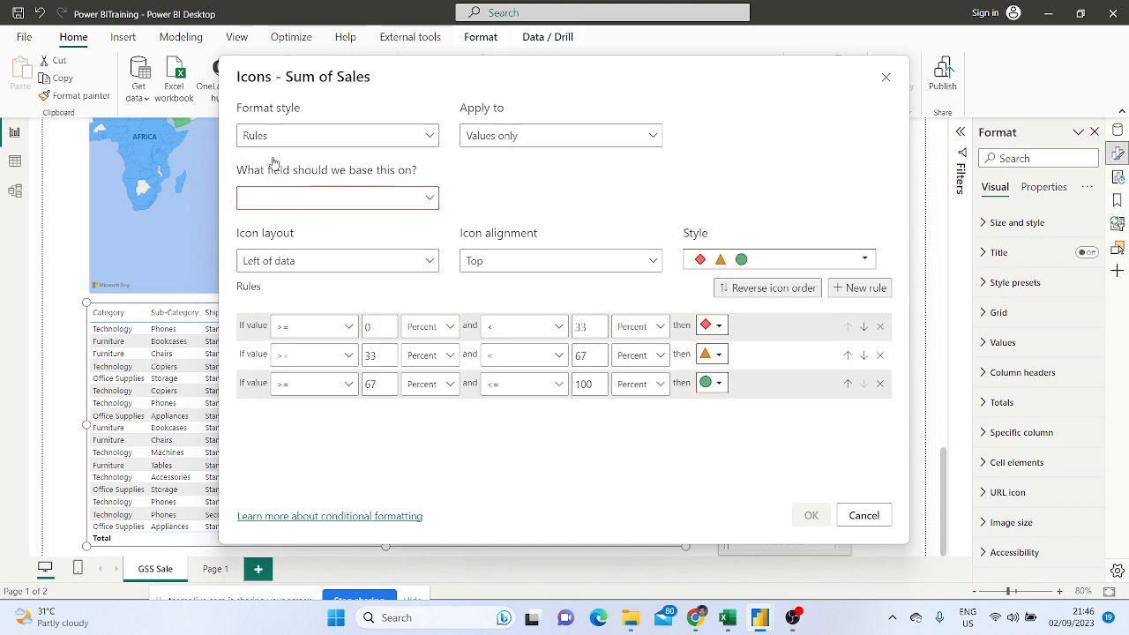
left_click(570, 144)
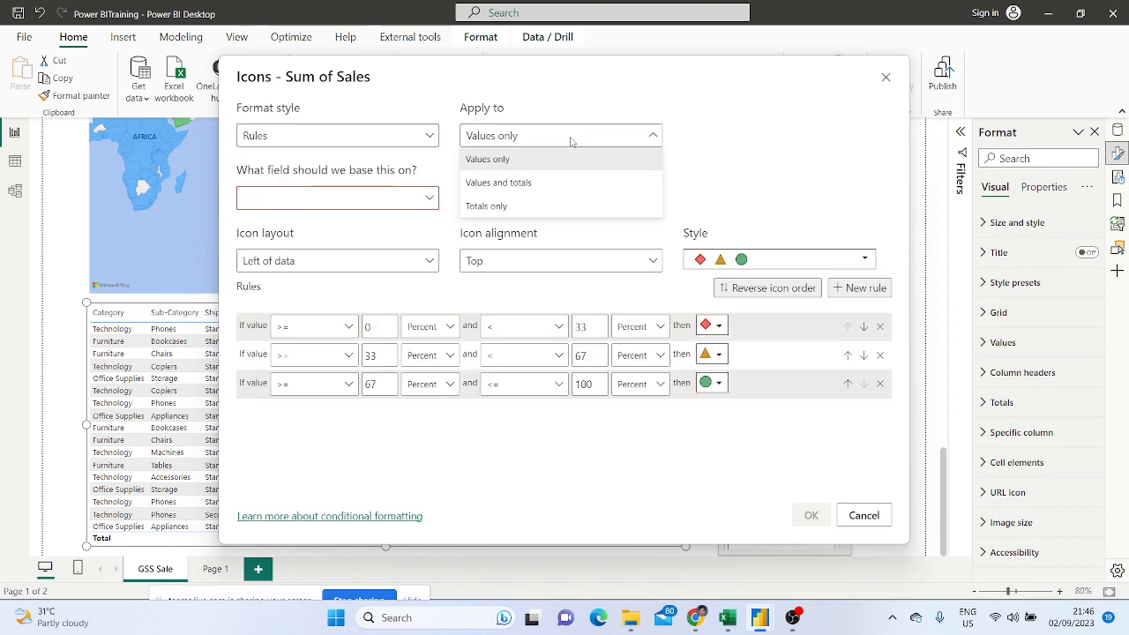
left_click(571, 142)
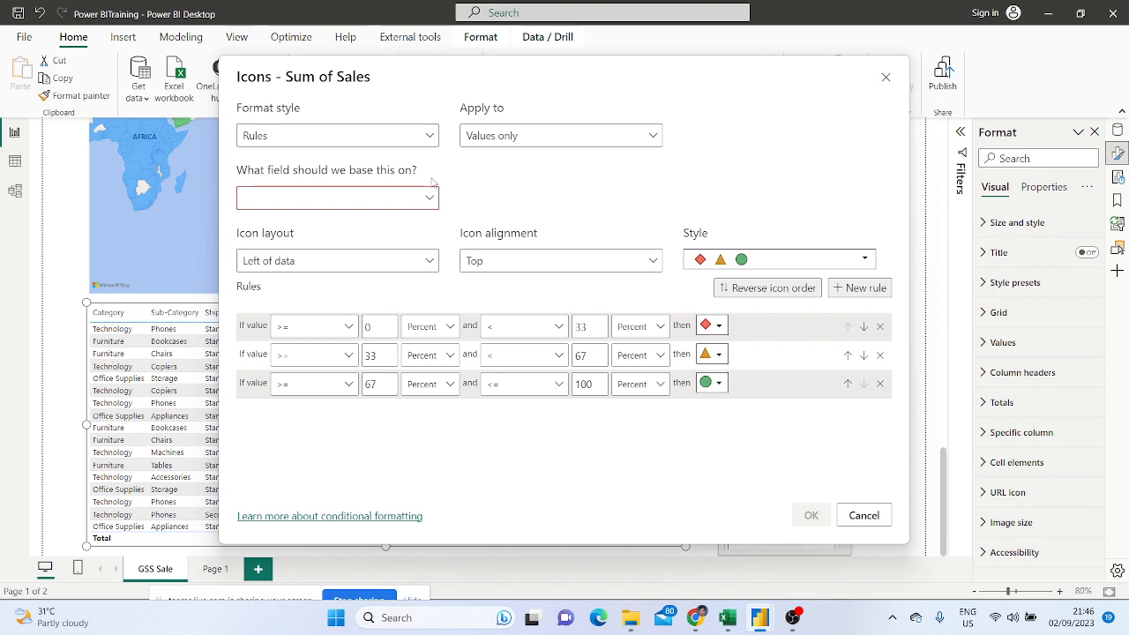
Browse the icon styles for Sum of Sales and choose the red cross, yellow exclamation mark and green check mark set
left_click(411, 205)
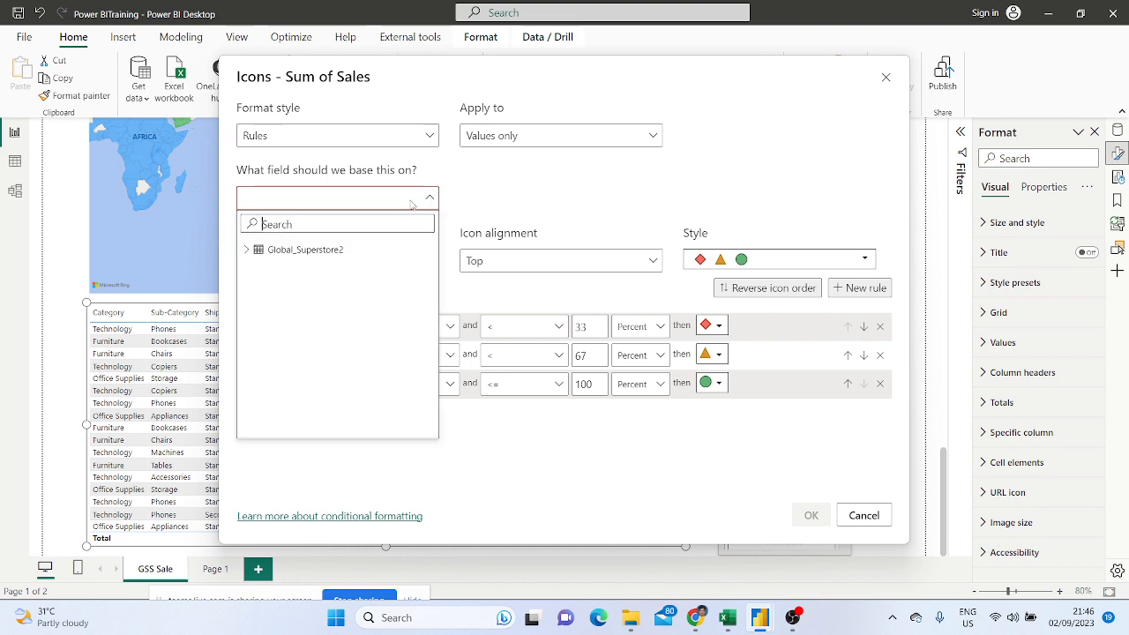
left_click(528, 196)
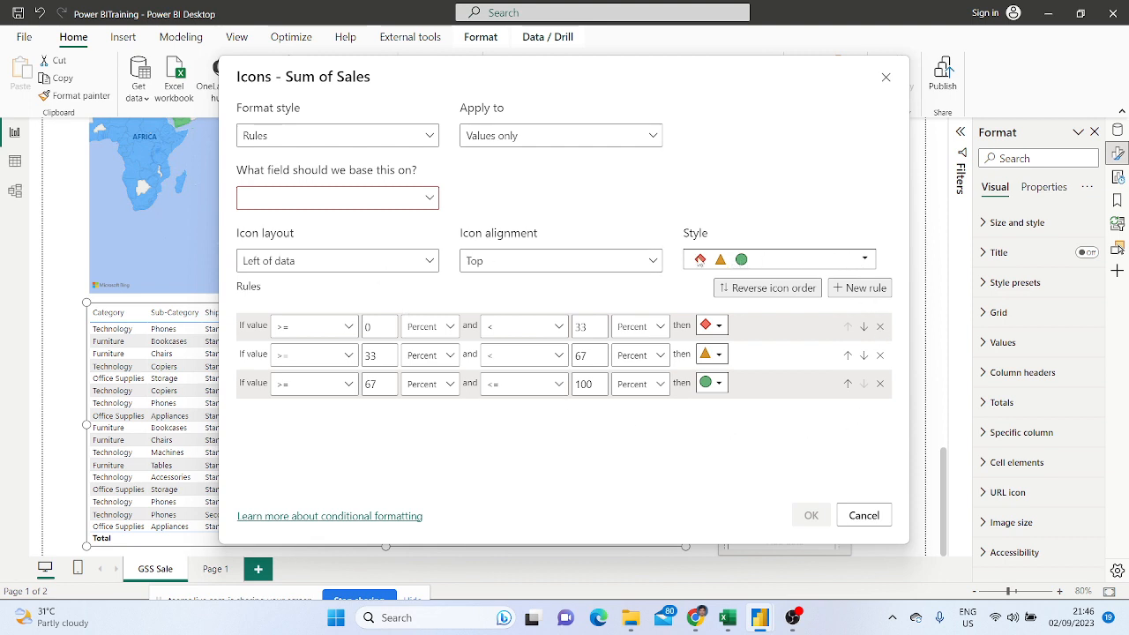
left_click(866, 263)
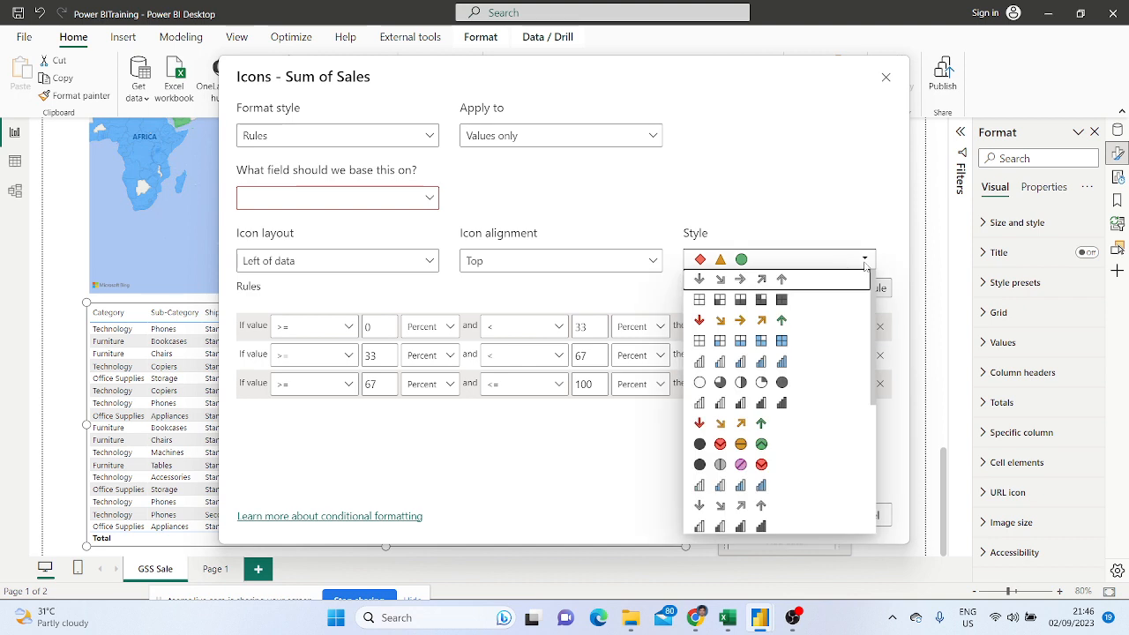
scroll(784, 366, "down", 5)
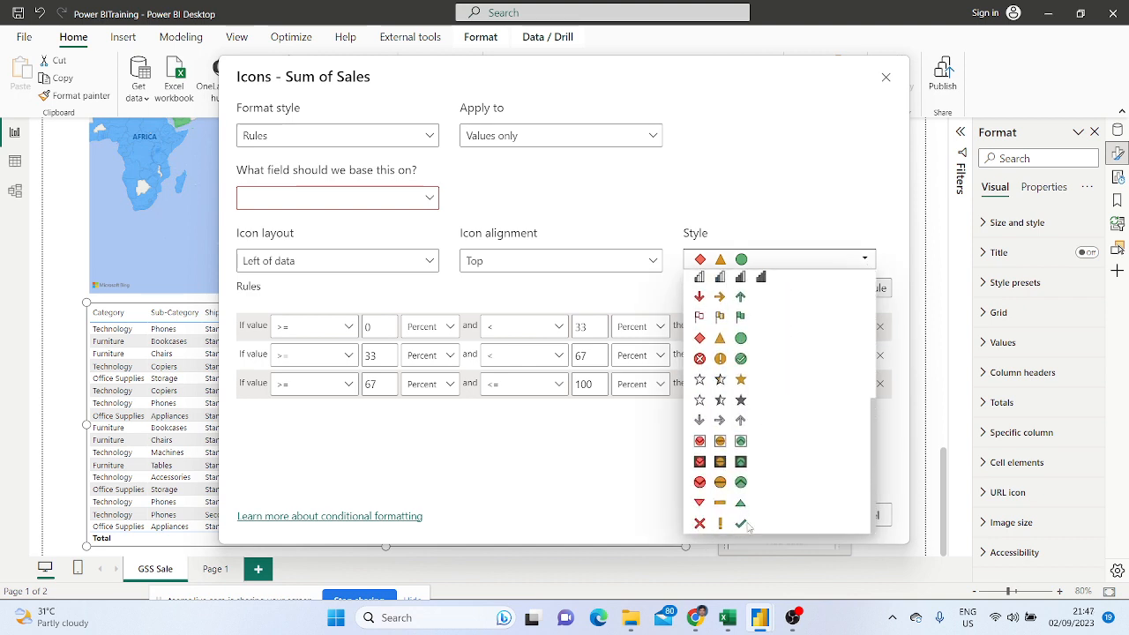
scroll(740, 423, "up", 5)
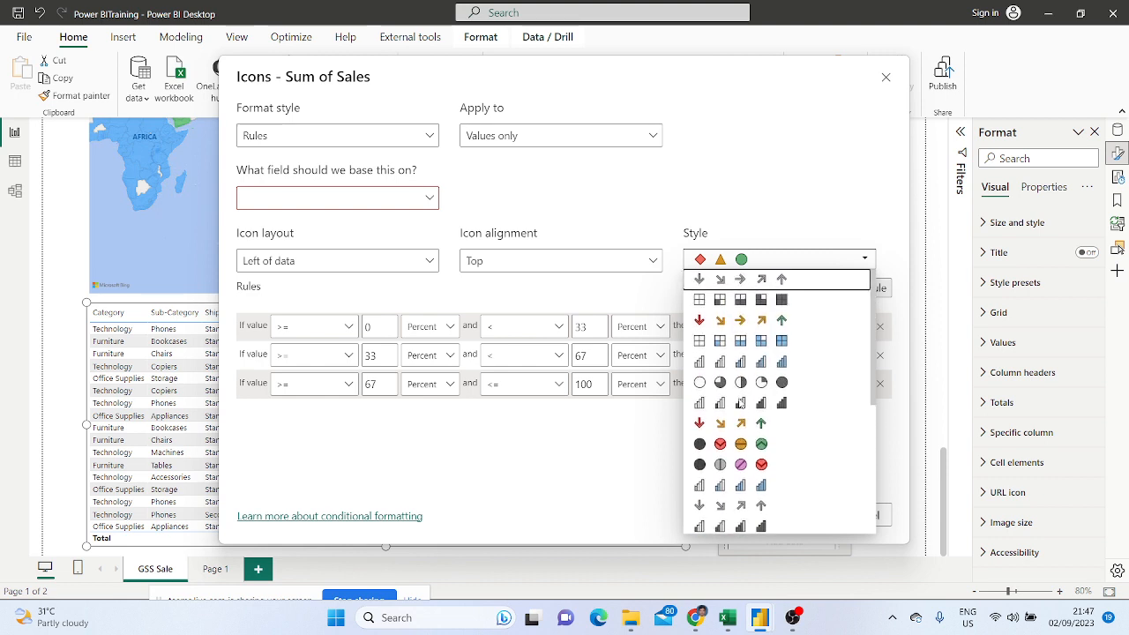
scroll(739, 392, "down", 3)
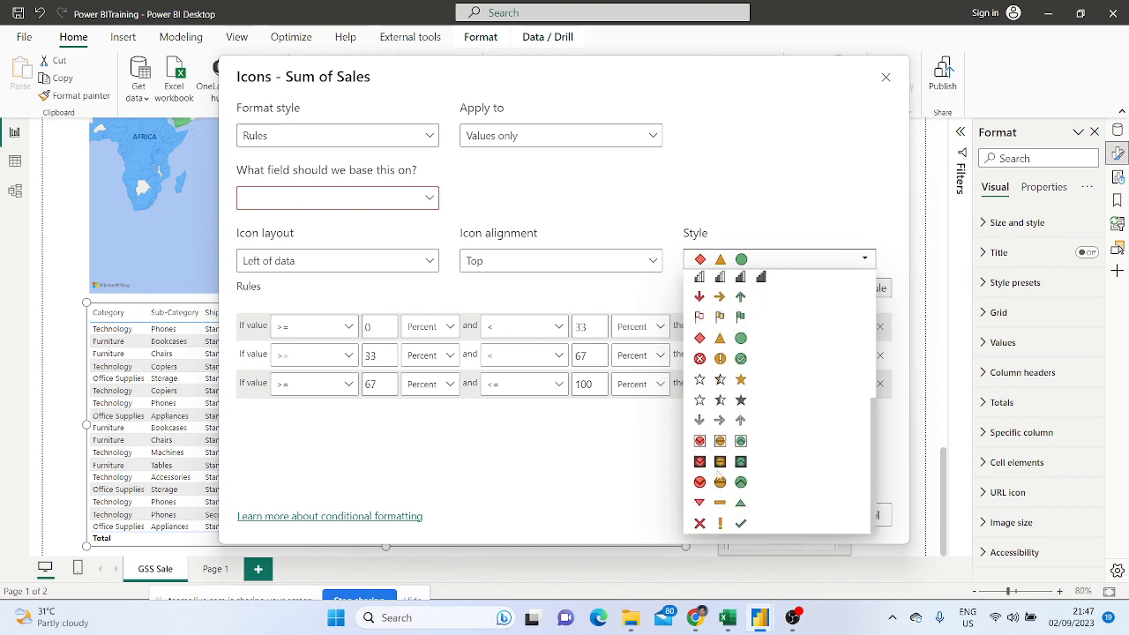
left_click(721, 524)
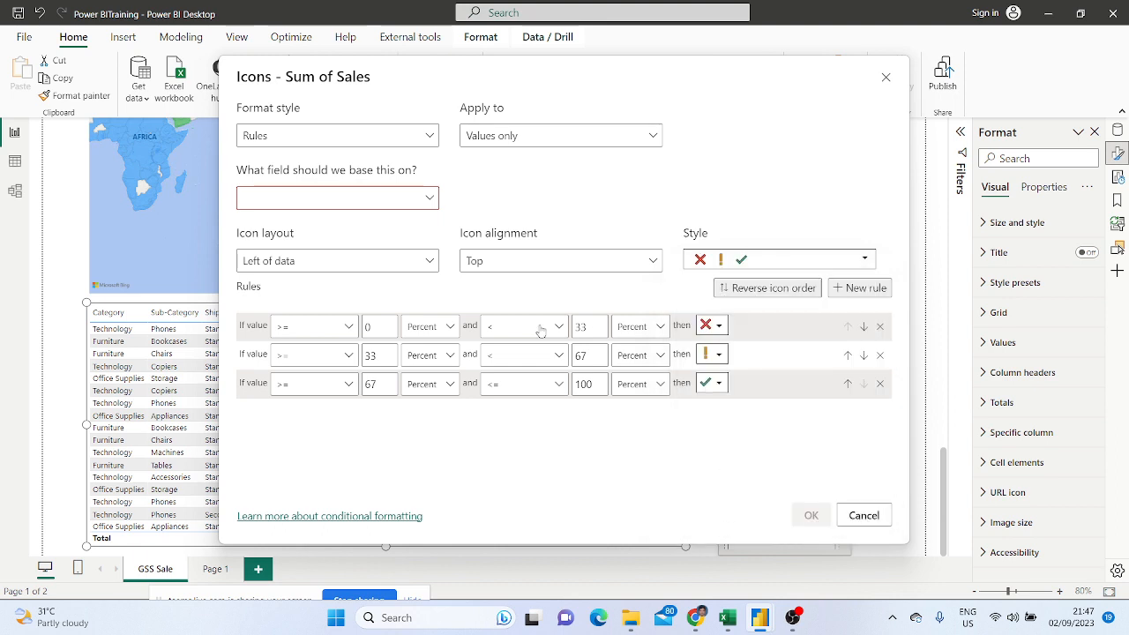
Set the first icon rule's lower bound to Min as a Number, keeping the >= operator
left_click(301, 331)
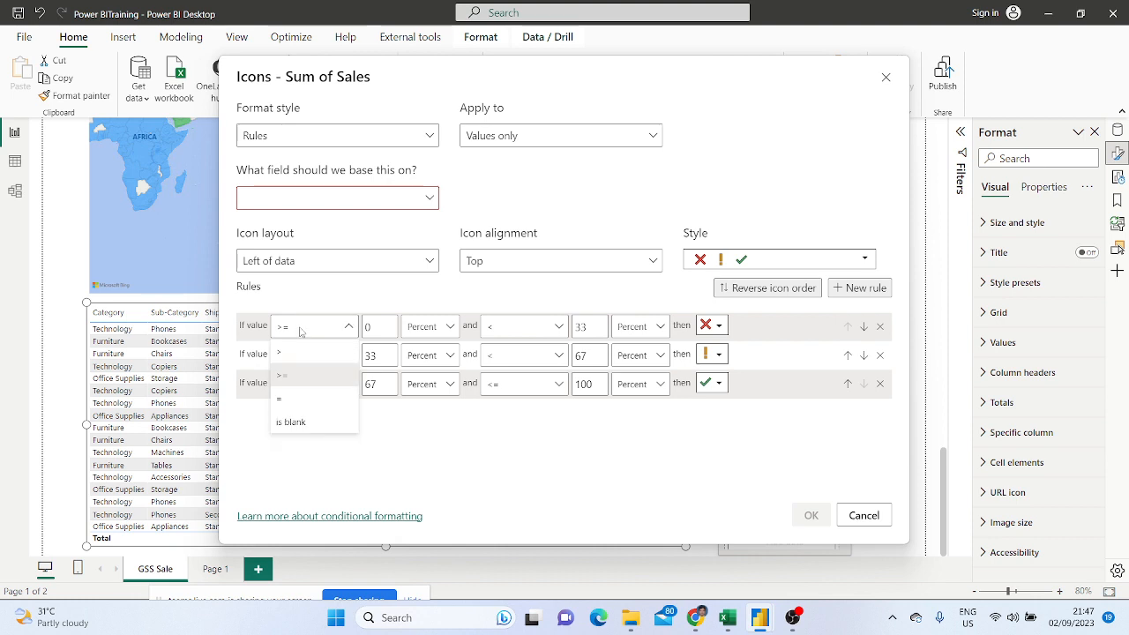
left_click(301, 331)
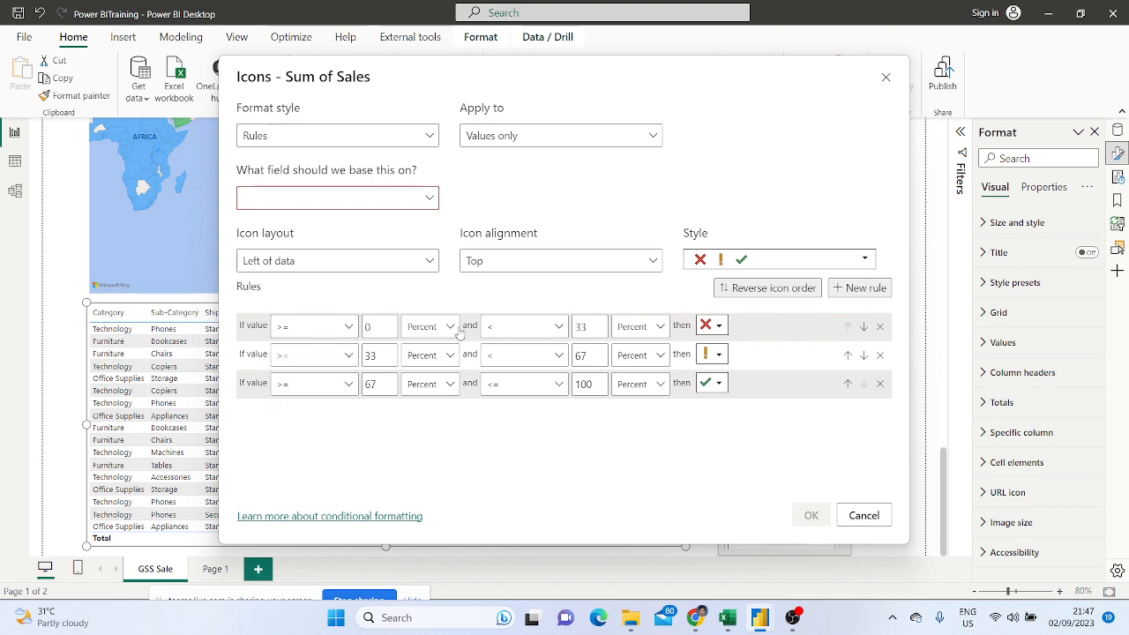
double_click(372, 327)
key("BackSpace")
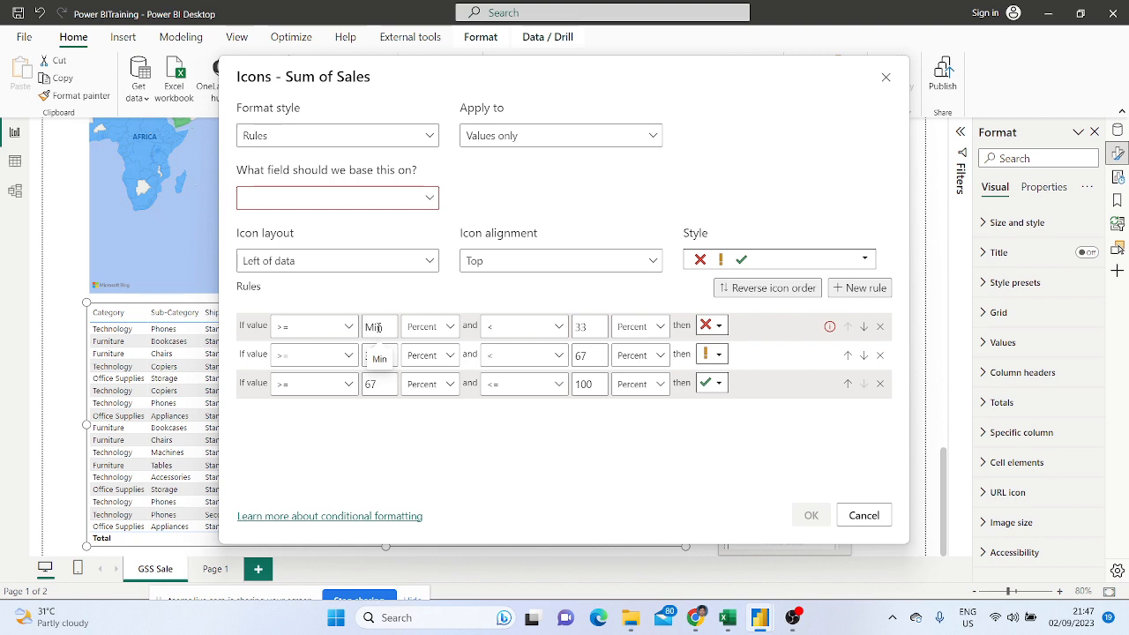
left_click(376, 327)
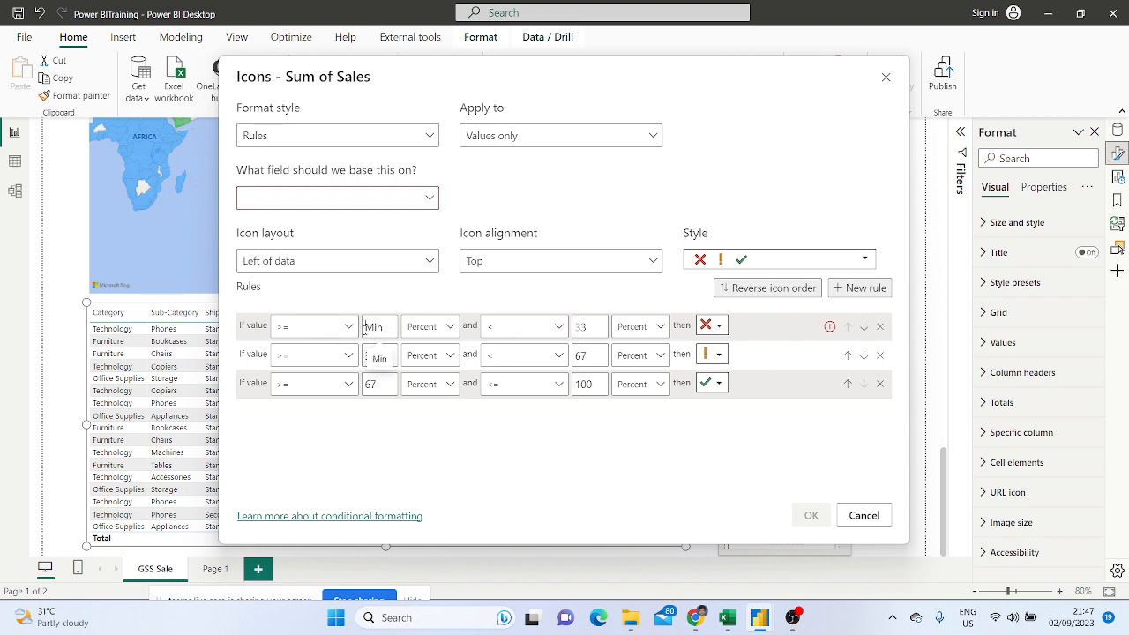
left_click(450, 328)
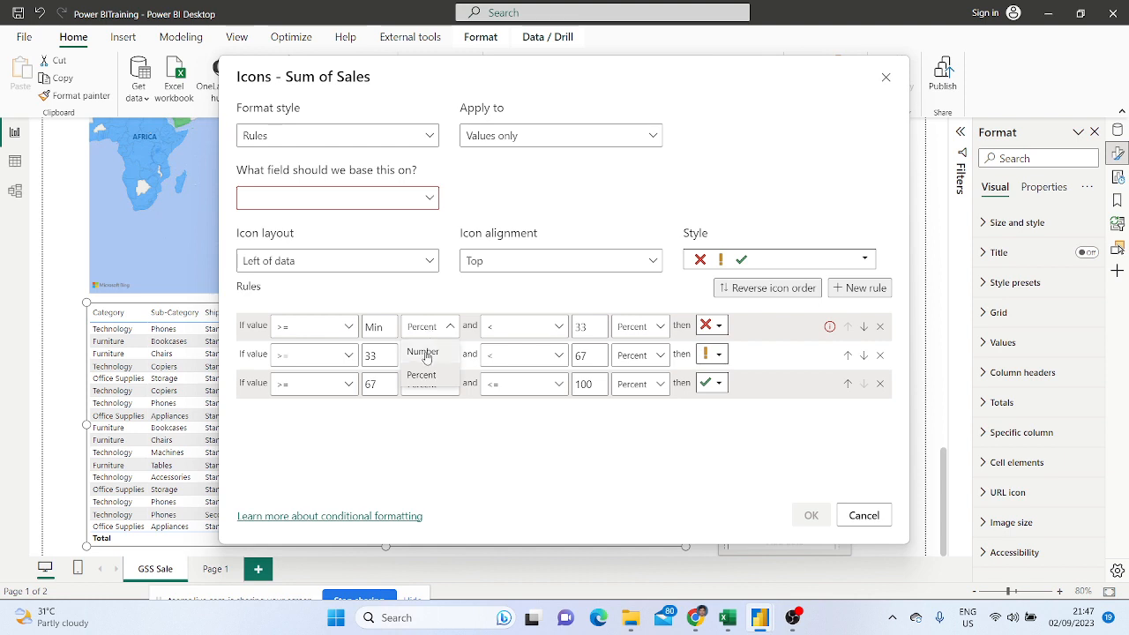
left_click(427, 353)
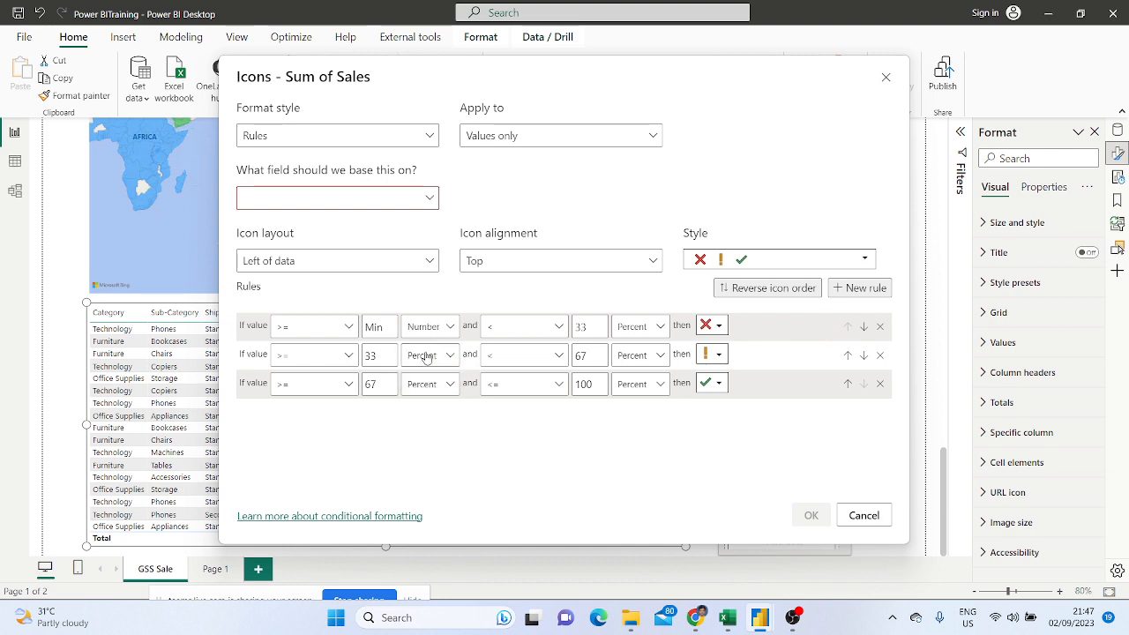
Set the first icon rule's upper bound to <= 20000 as a Number
left_click(529, 333)
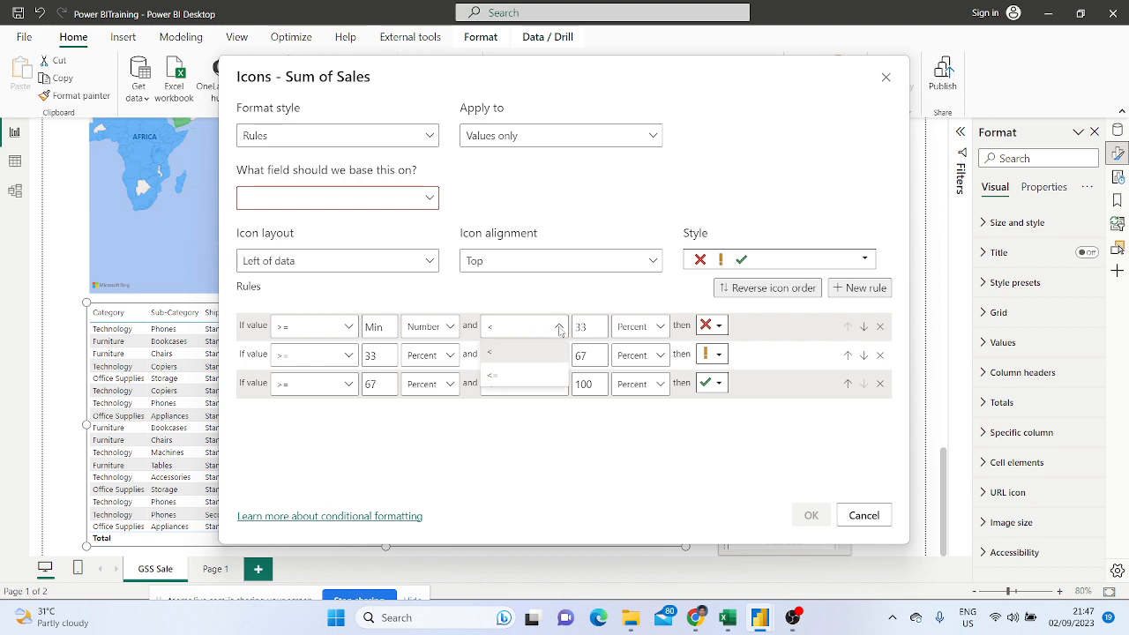
left_click(501, 379)
key("Tab")
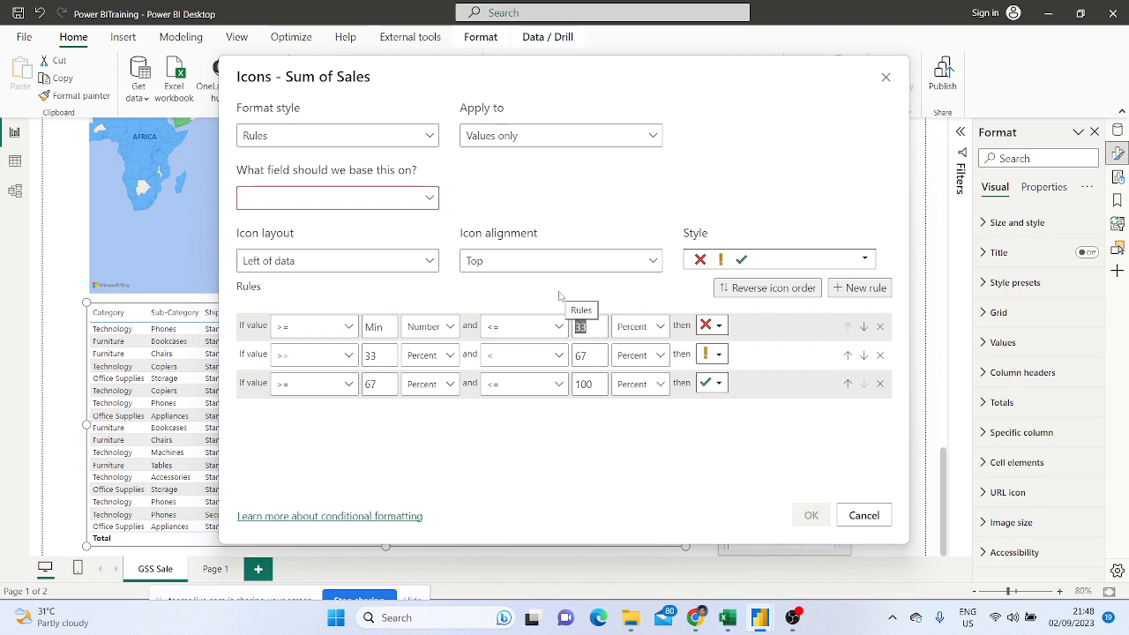
type("20000")
left_click(661, 326)
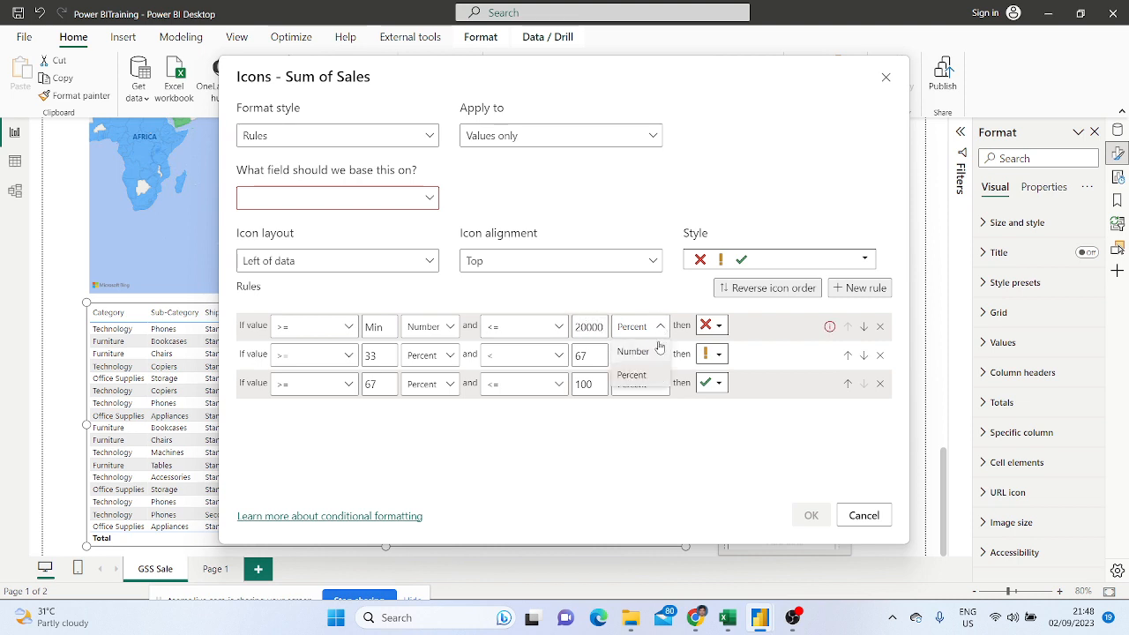
left_click(654, 353)
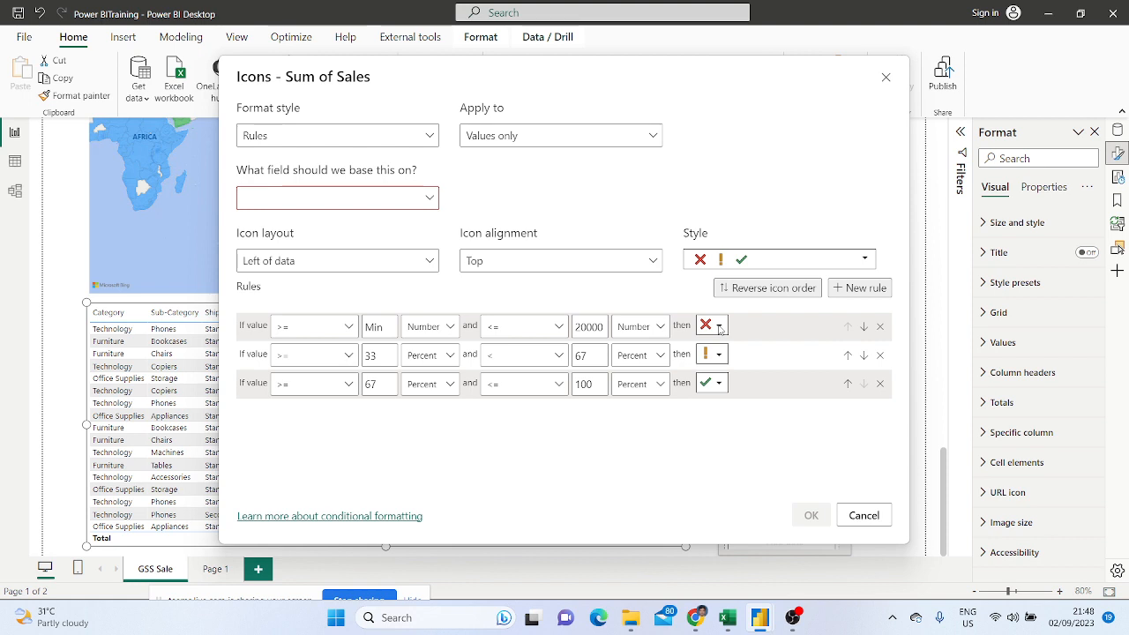
Set the second icon rule's lower bound to > 20000 as a Number
left_click(321, 358)
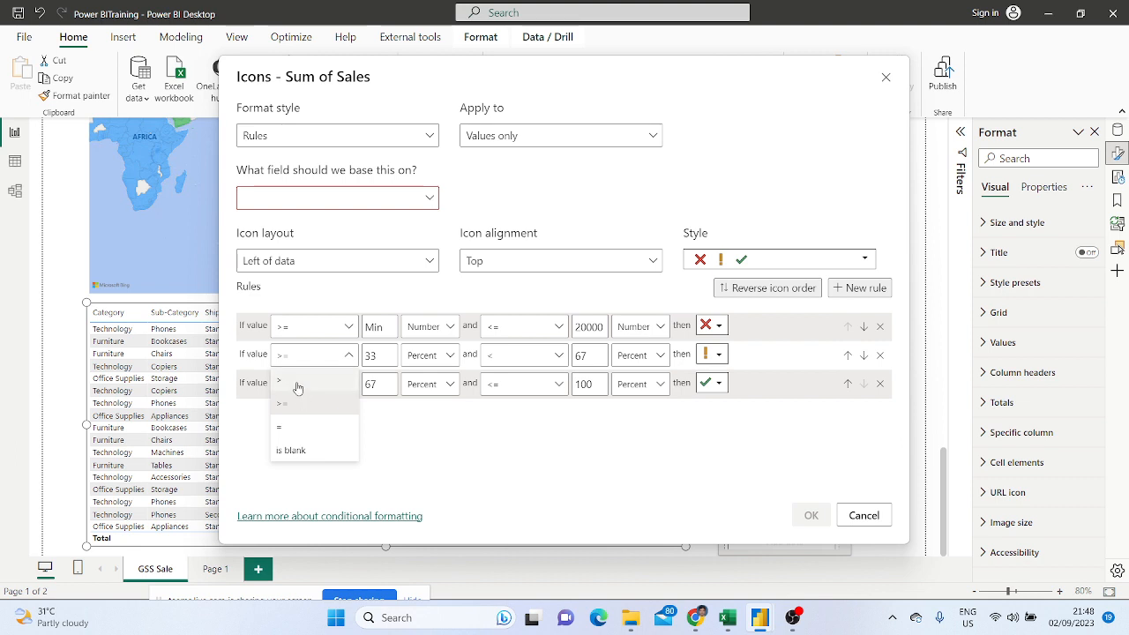
left_click(291, 380)
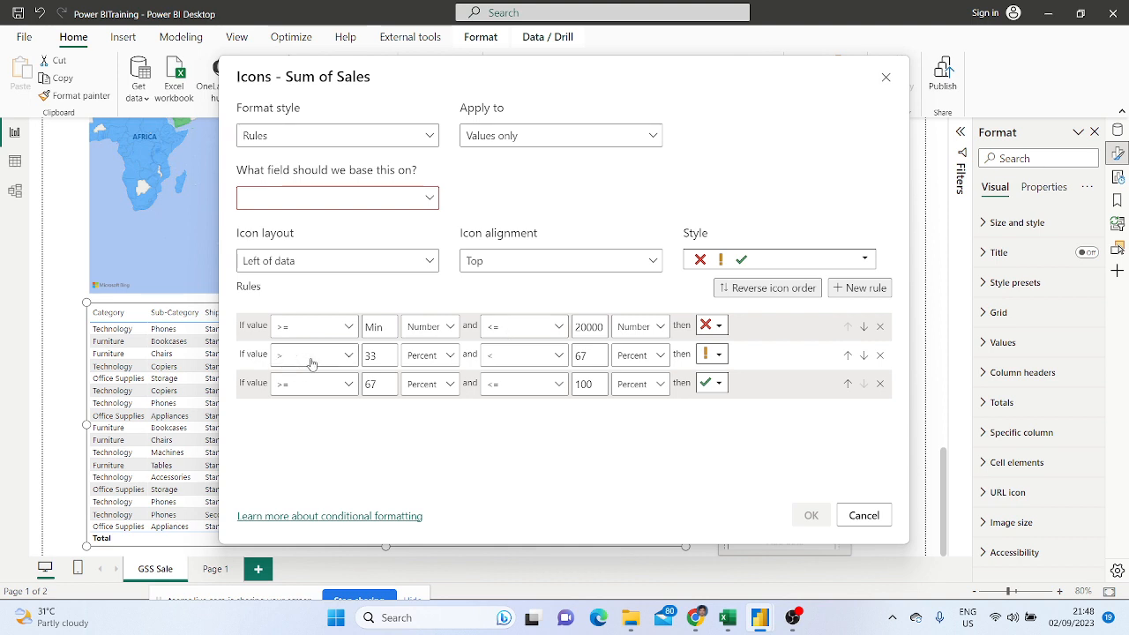
left_click_drag(385, 357, 328, 357)
type("20000")
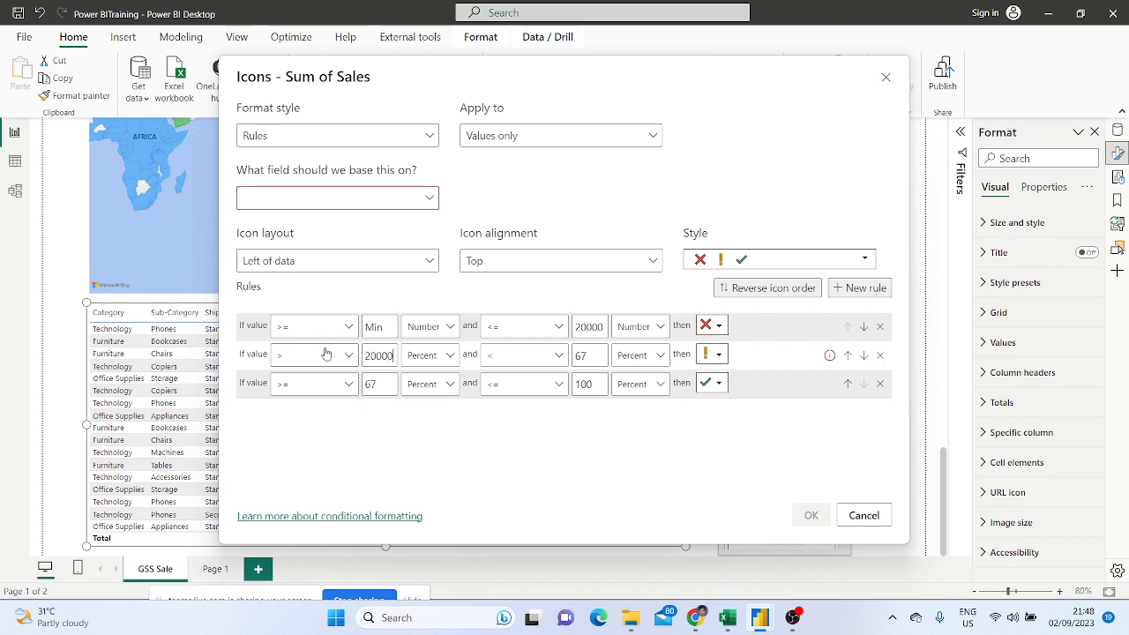
left_click(428, 355)
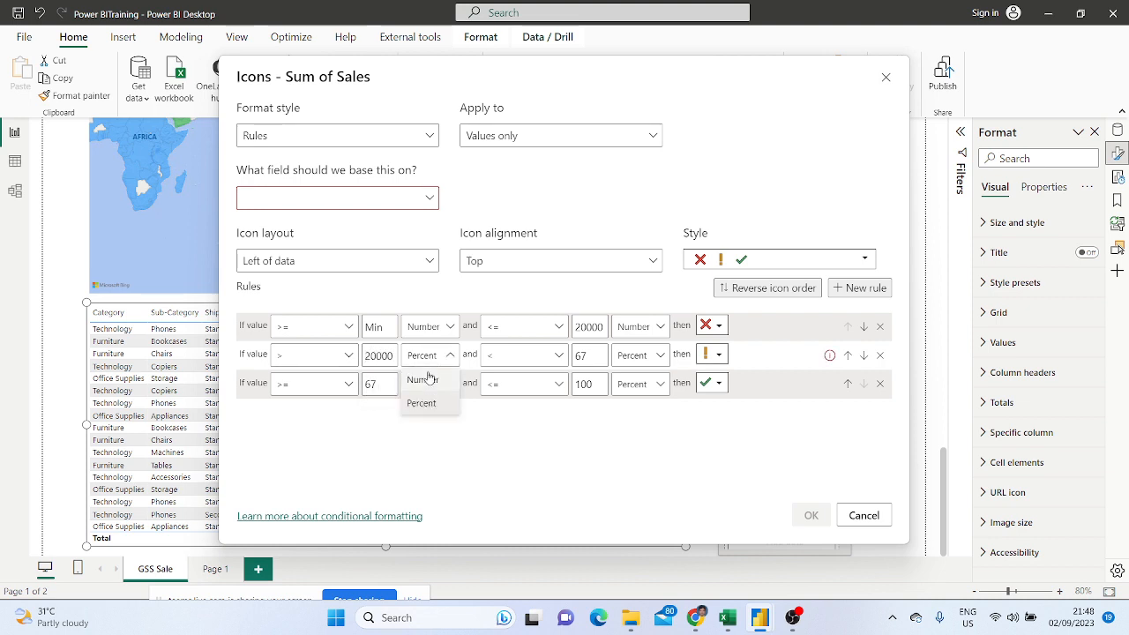
left_click(424, 378)
Set the second icon rule's upper bound to <= 50000 as a Number and give it the yellow circled exclamation icon
double_click(585, 356)
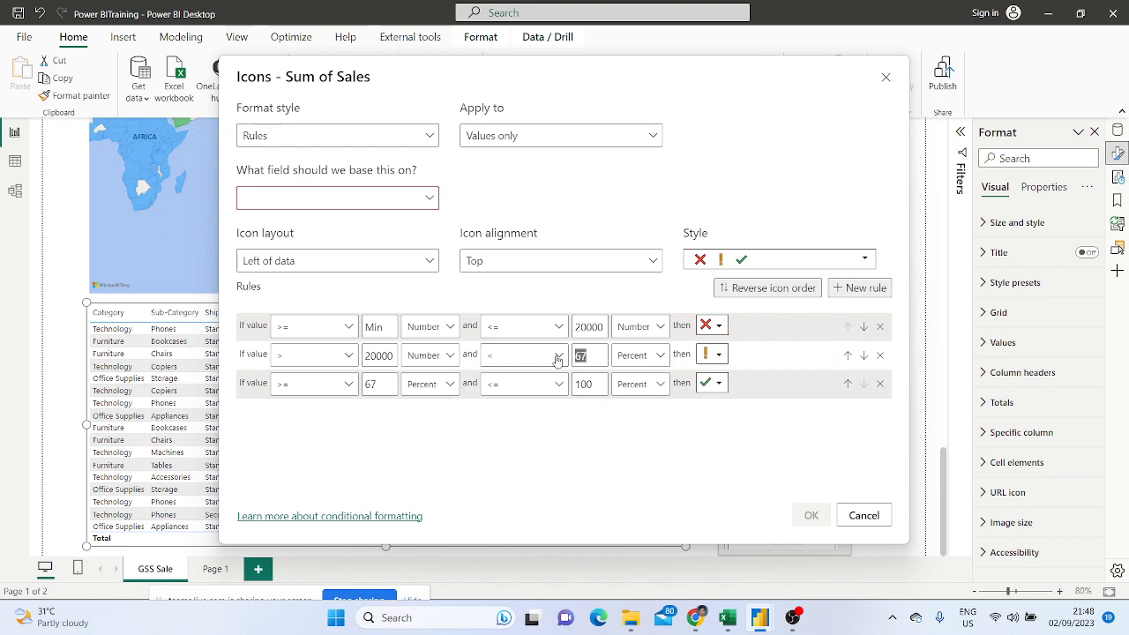
type("50000")
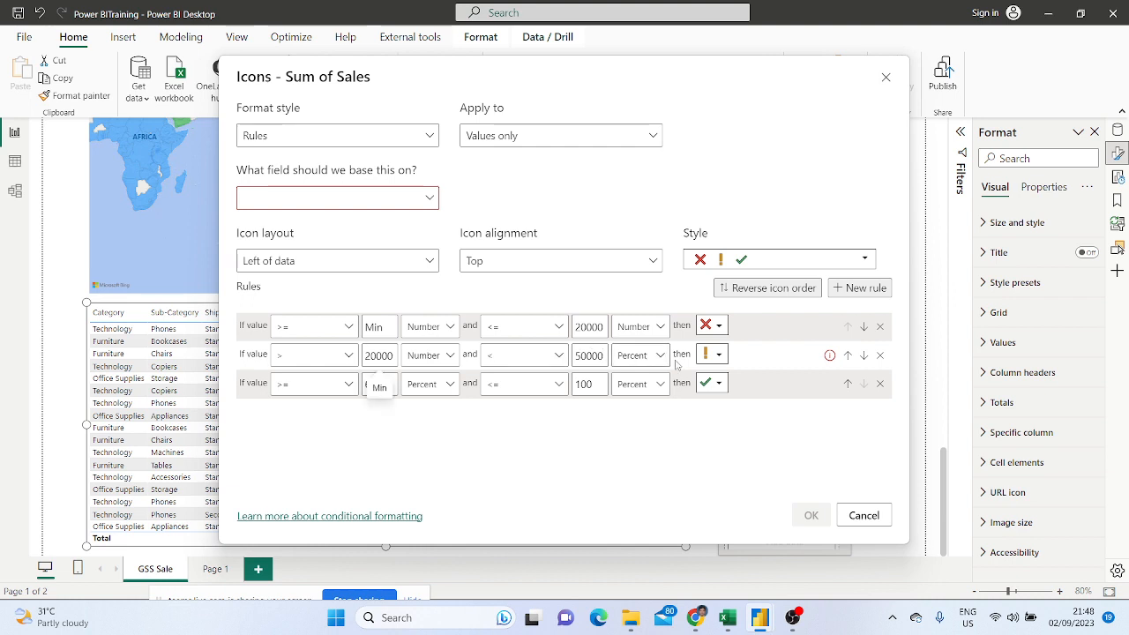
left_click(510, 362)
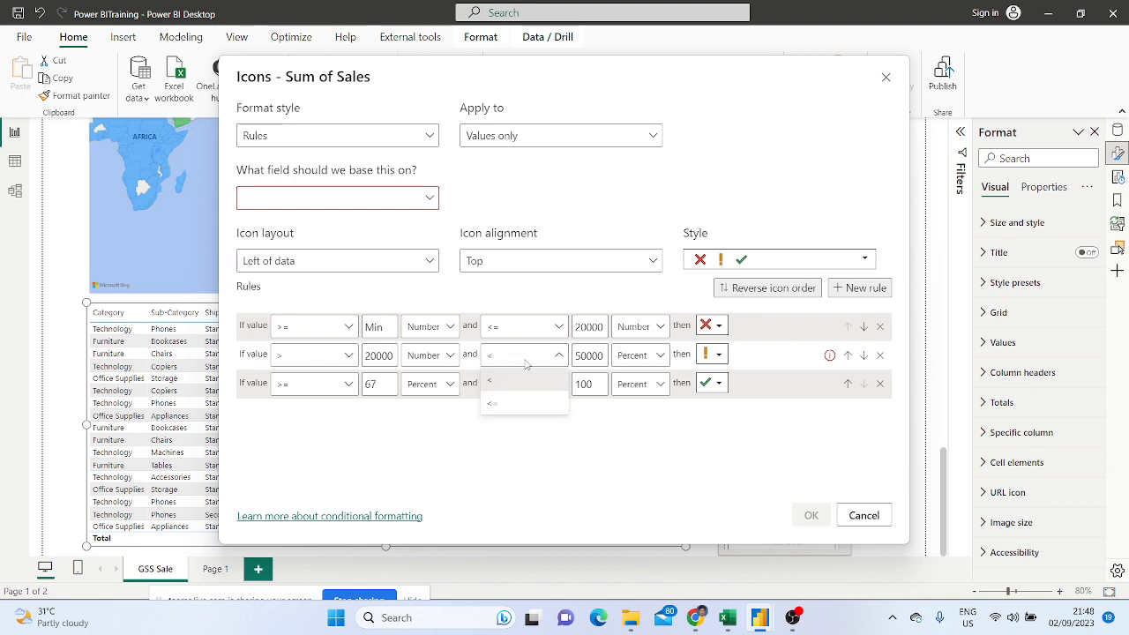
left_click(497, 406)
left_click(653, 355)
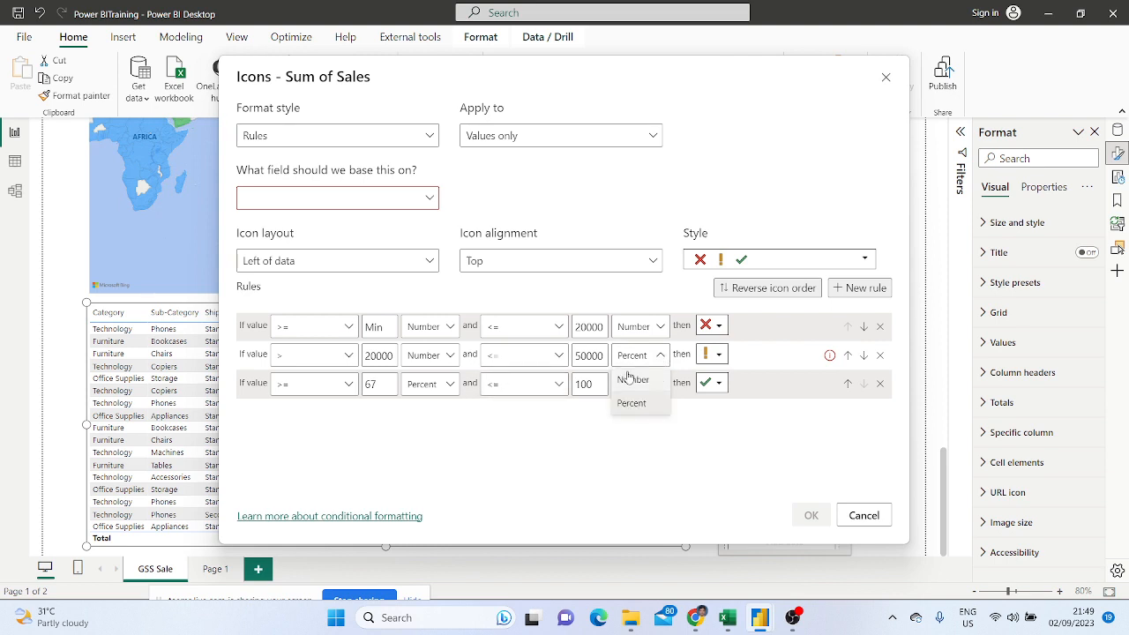
left_click(631, 380)
left_click(716, 355)
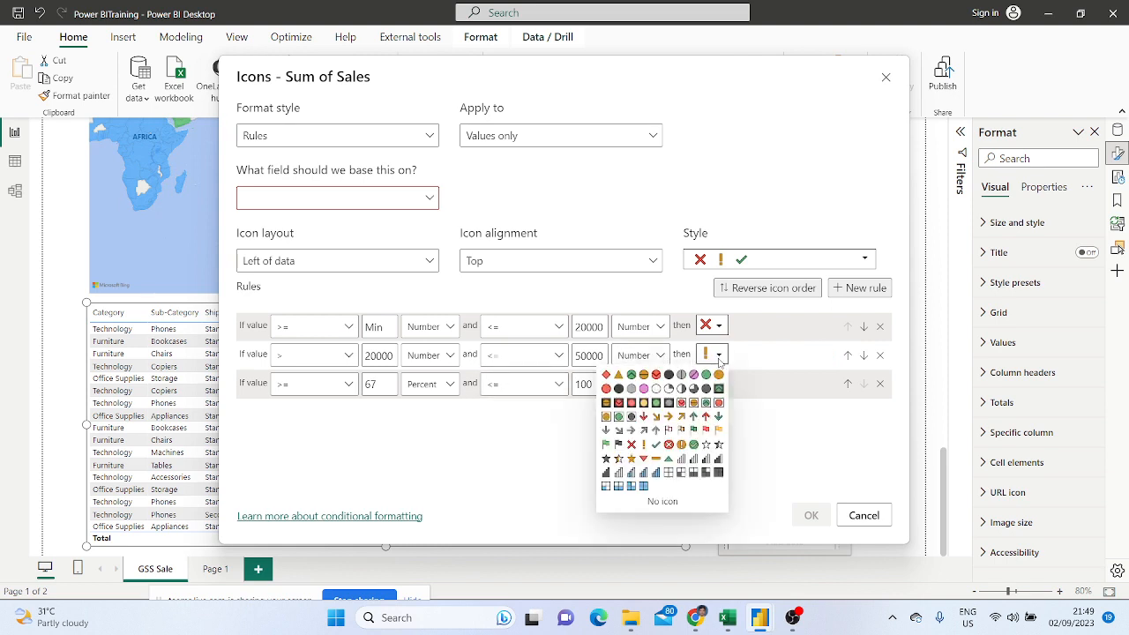
left_click(681, 446)
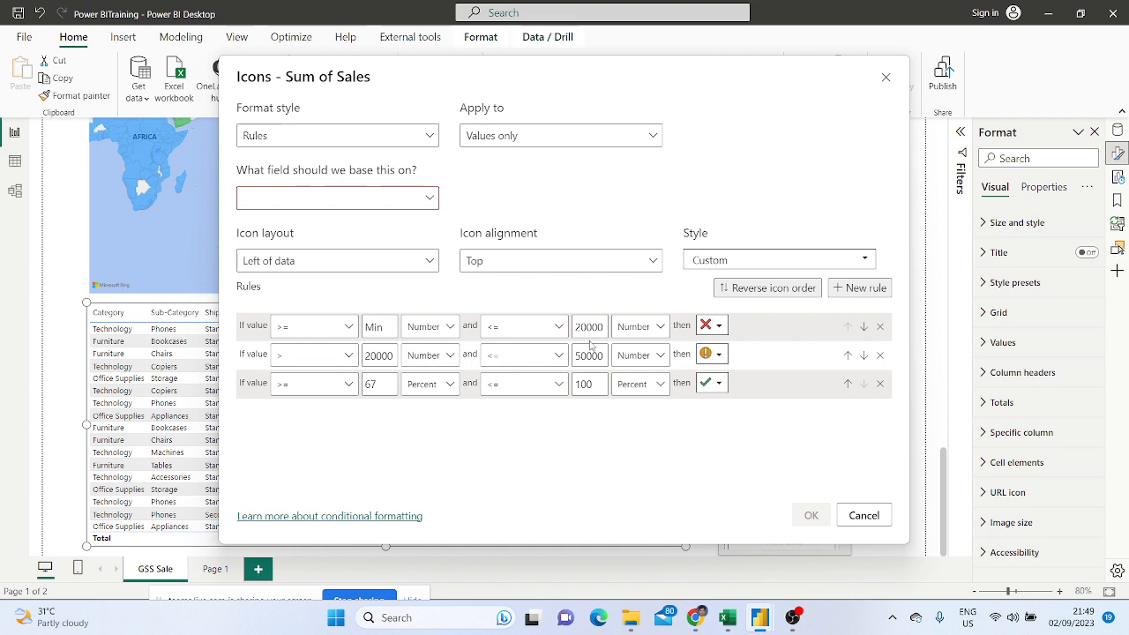
Set the third icon rule's lower bound to > 50000 as a Number
left_click(341, 393)
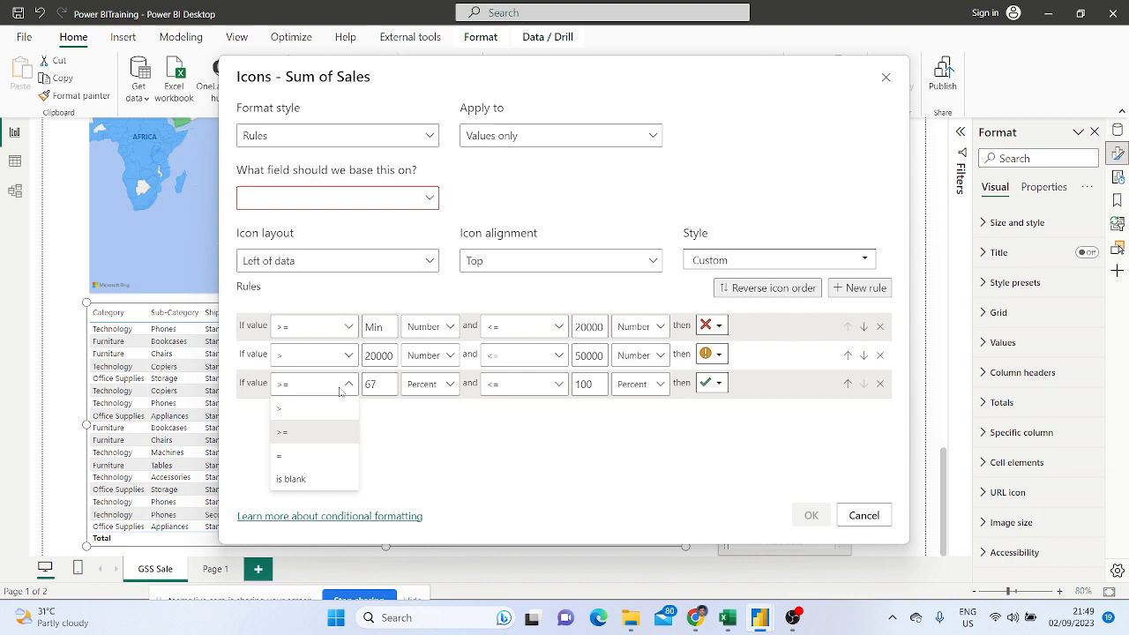
left_click(296, 422)
key("Tab")
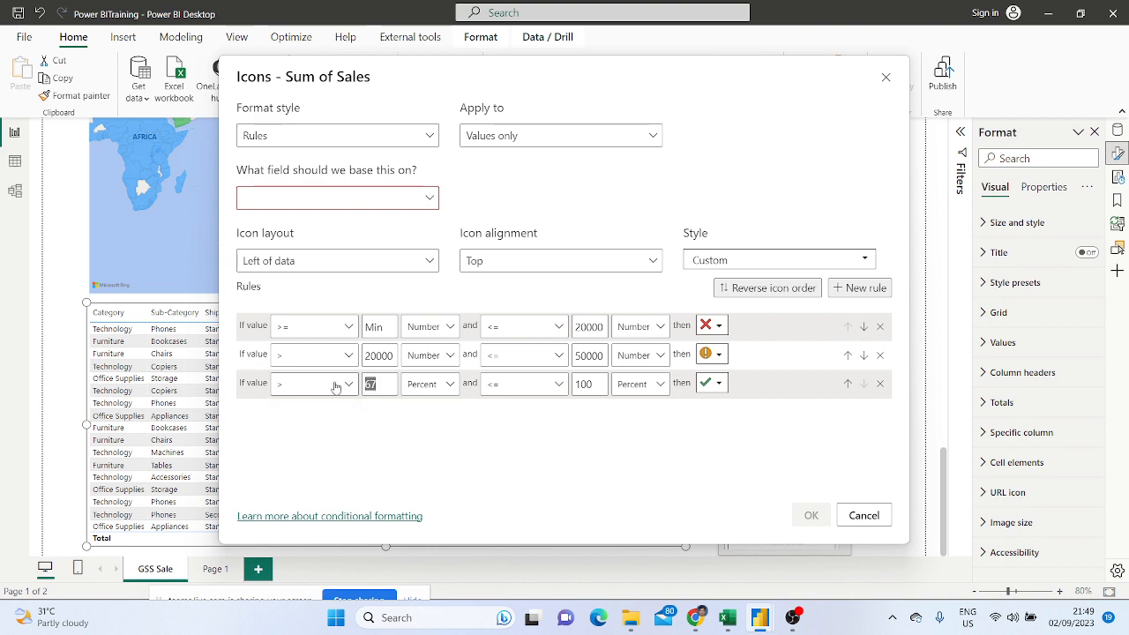
type("50000")
left_click(432, 384)
left_click(430, 406)
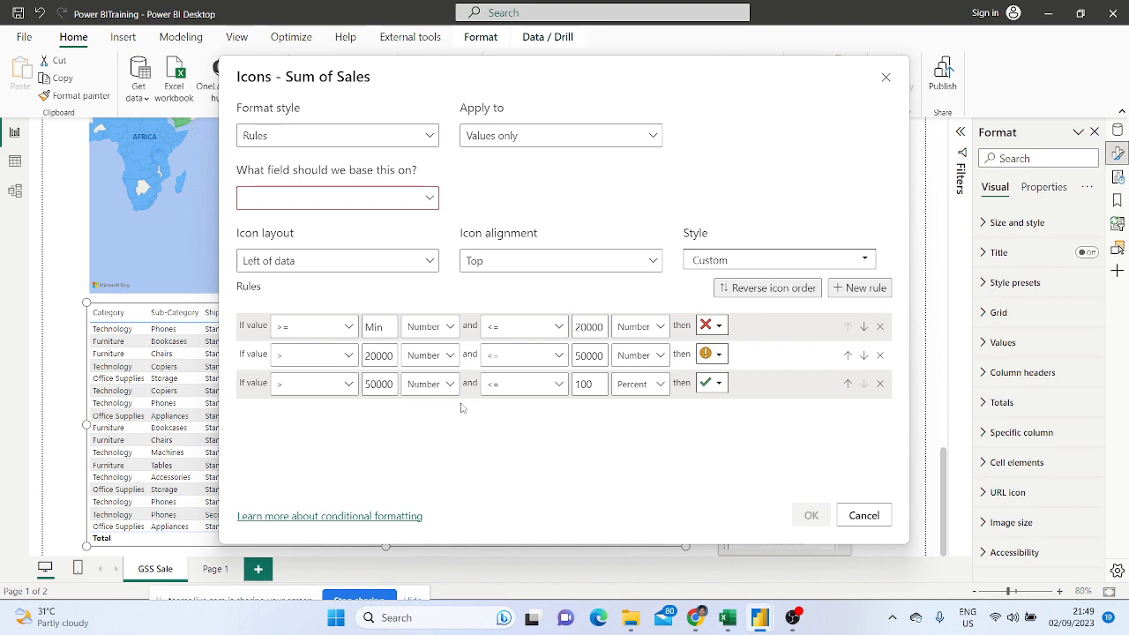
Set the third icon rule's upper bound to <= Max and check the rule's logic warning
left_click(532, 391)
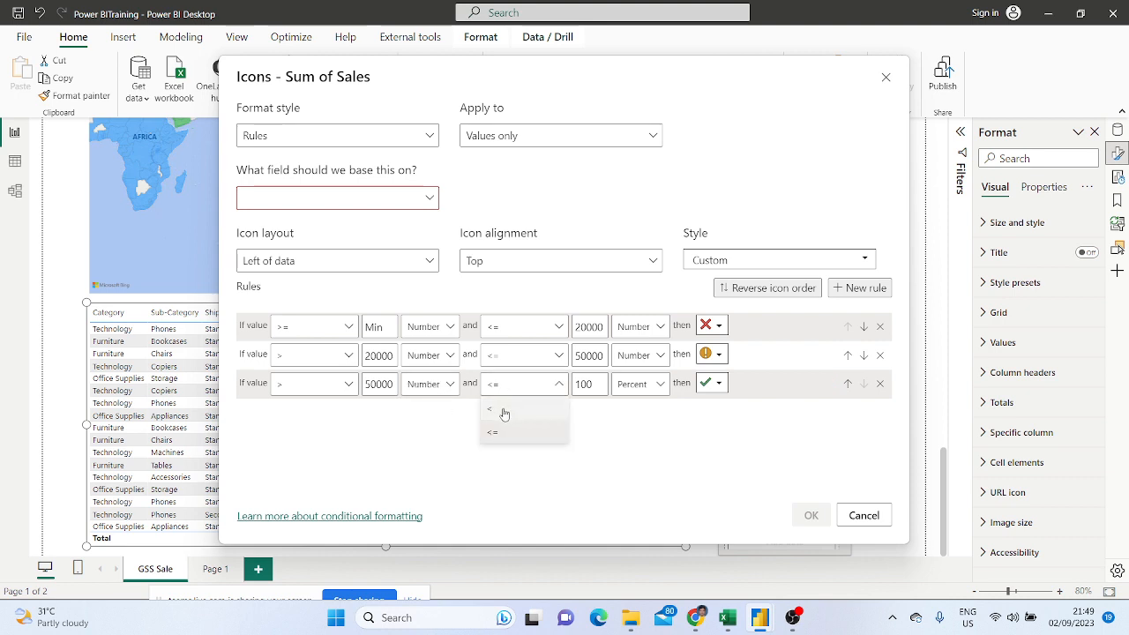
left_click(505, 411)
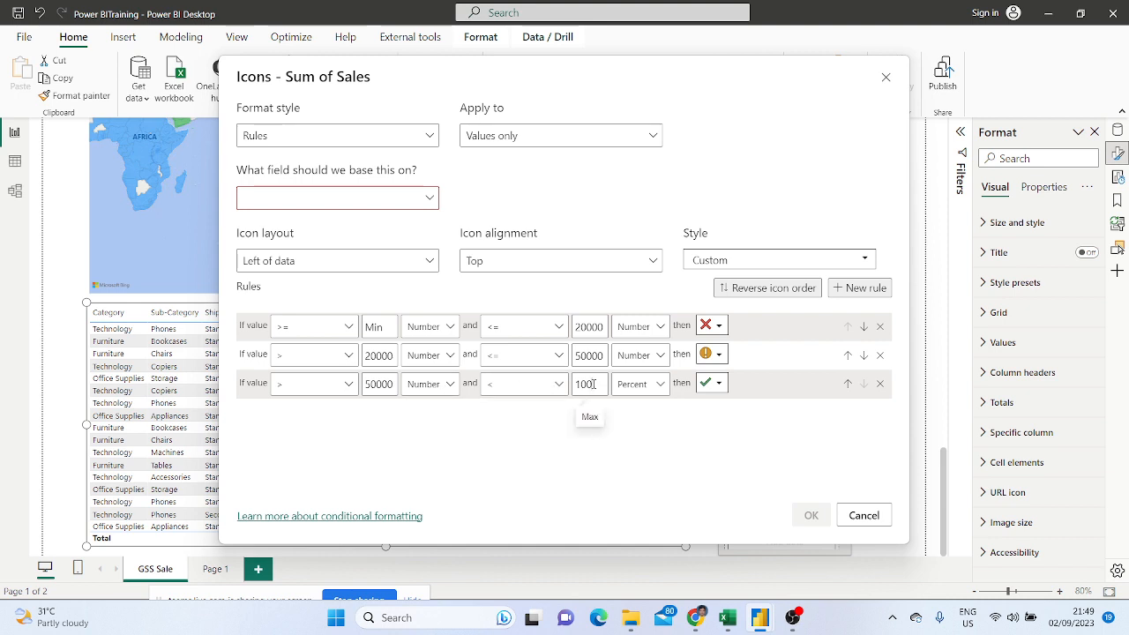
left_click_drag(594, 383, 556, 391)
key("BackSpace")
left_click(506, 384)
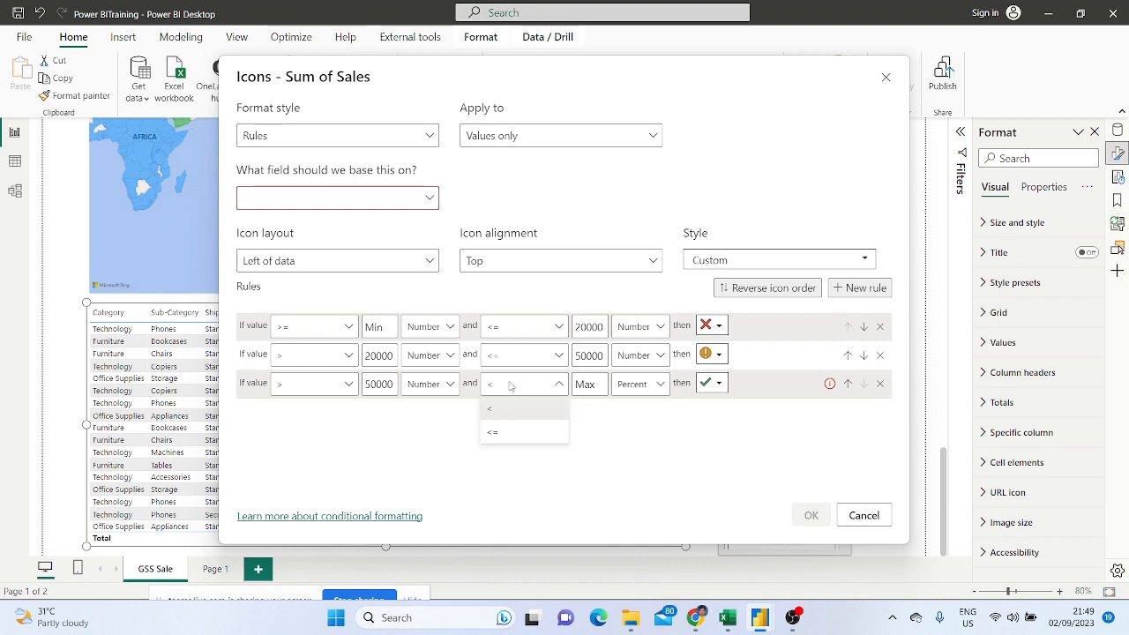
left_click(491, 435)
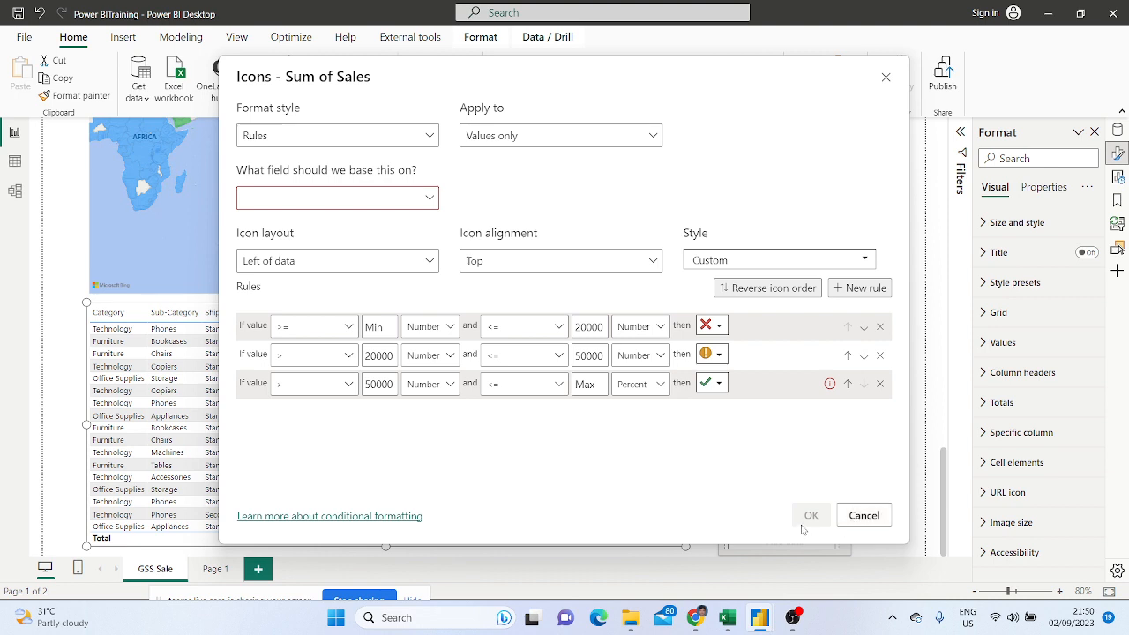
mouse_move(832, 391)
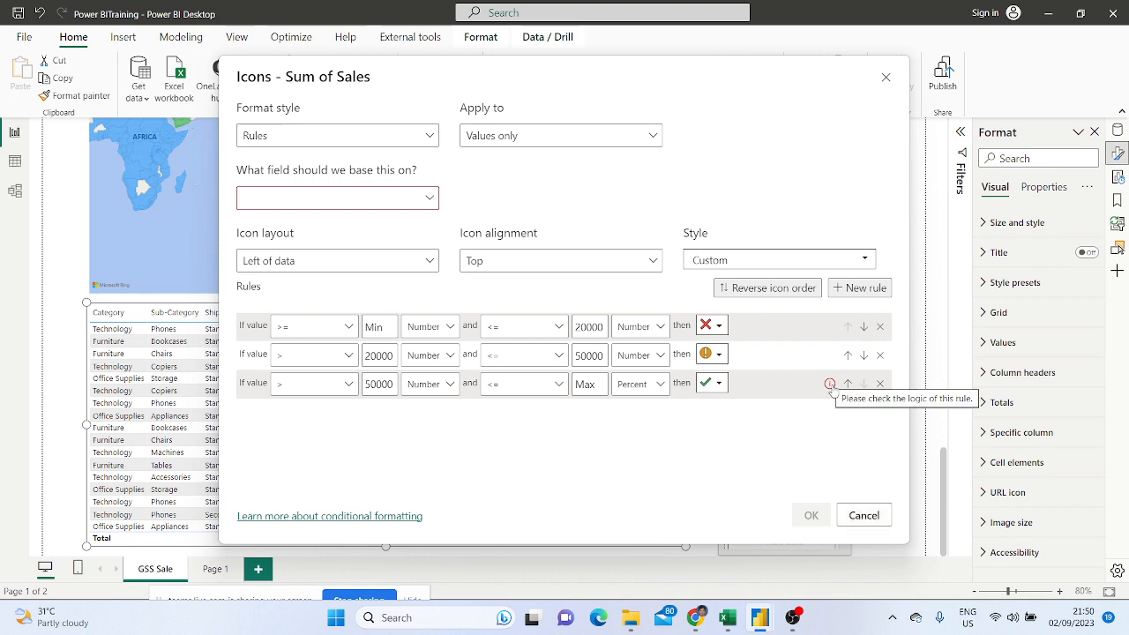
Set the third icon rule's upper bound to <= Max as a Number
left_click(520, 385)
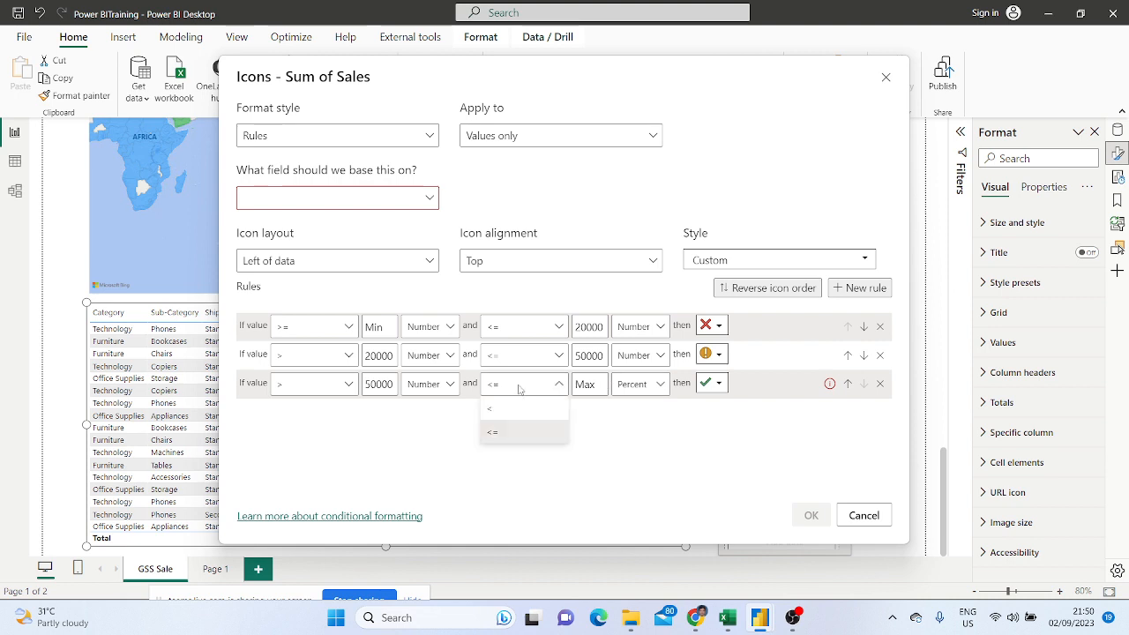
left_click(502, 408)
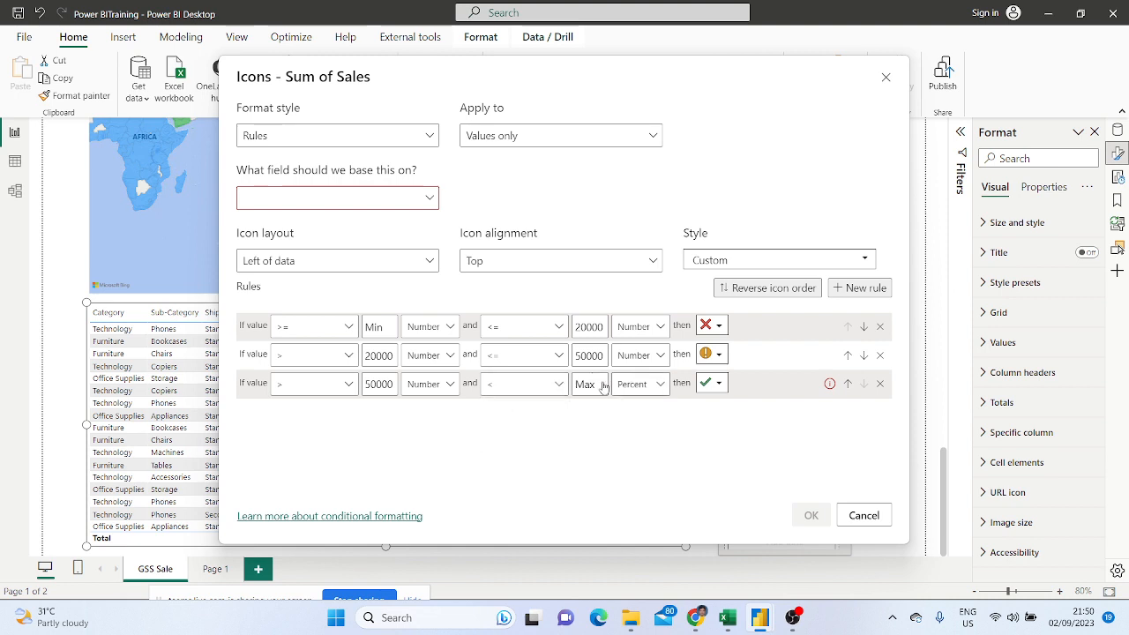
left_click(521, 385)
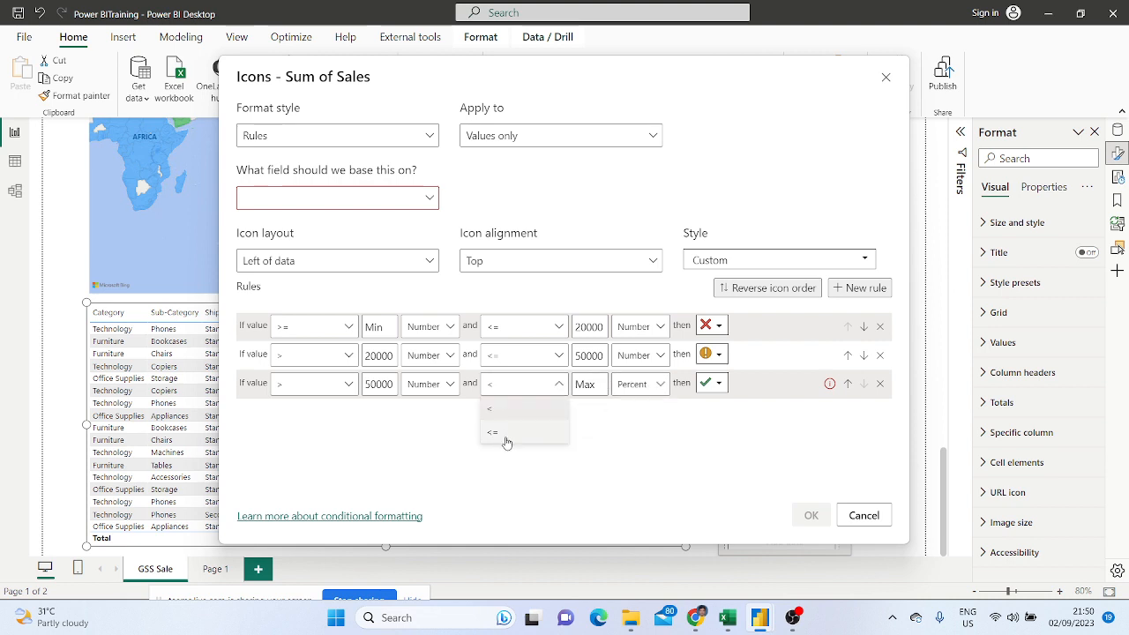
left_click(507, 432)
left_click(642, 384)
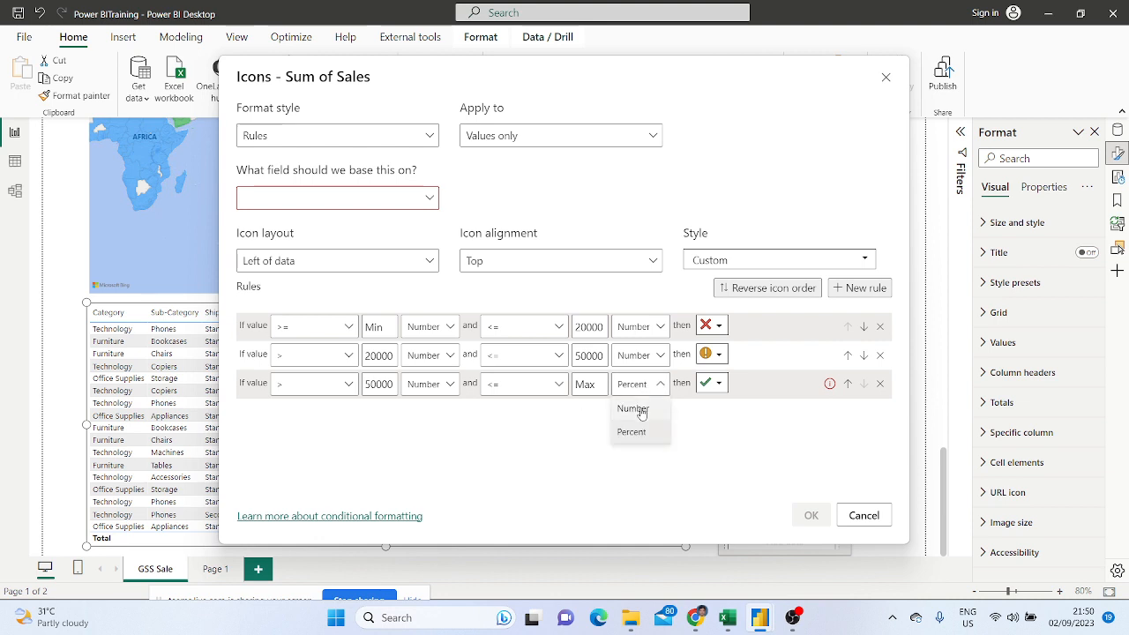
left_click(642, 410)
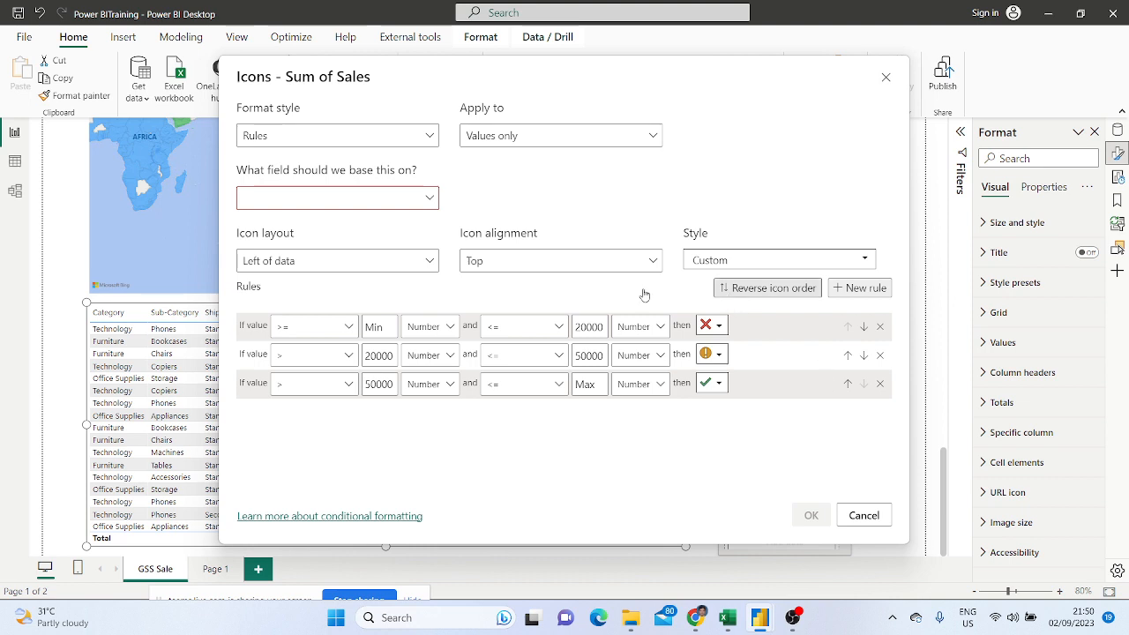
left_click(279, 198)
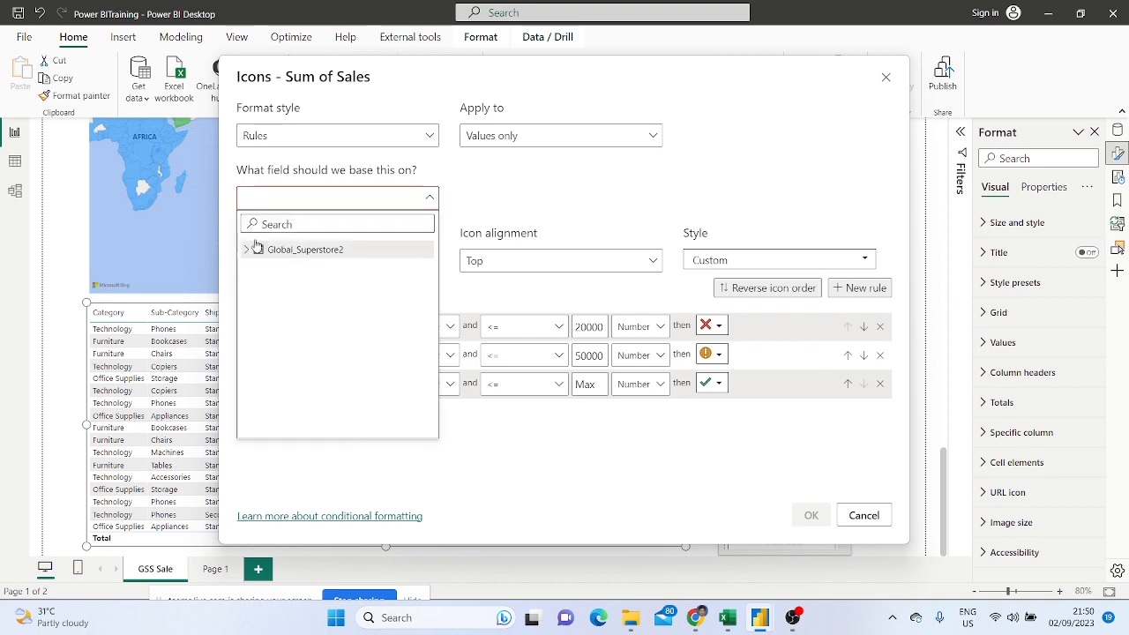
left_click(526, 183)
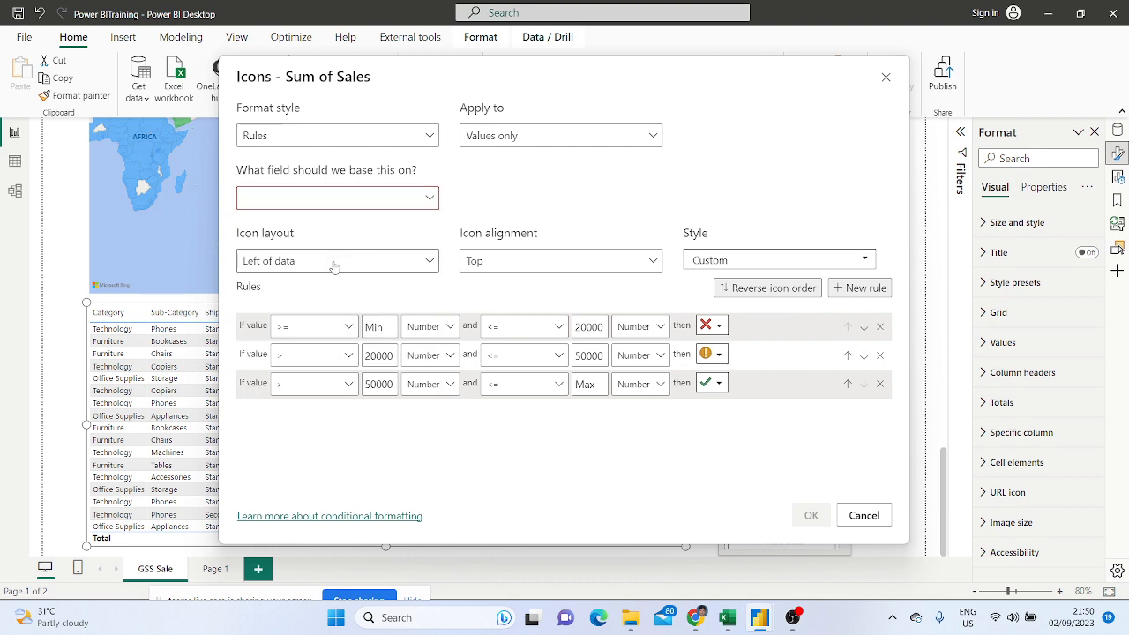
left_click(571, 261)
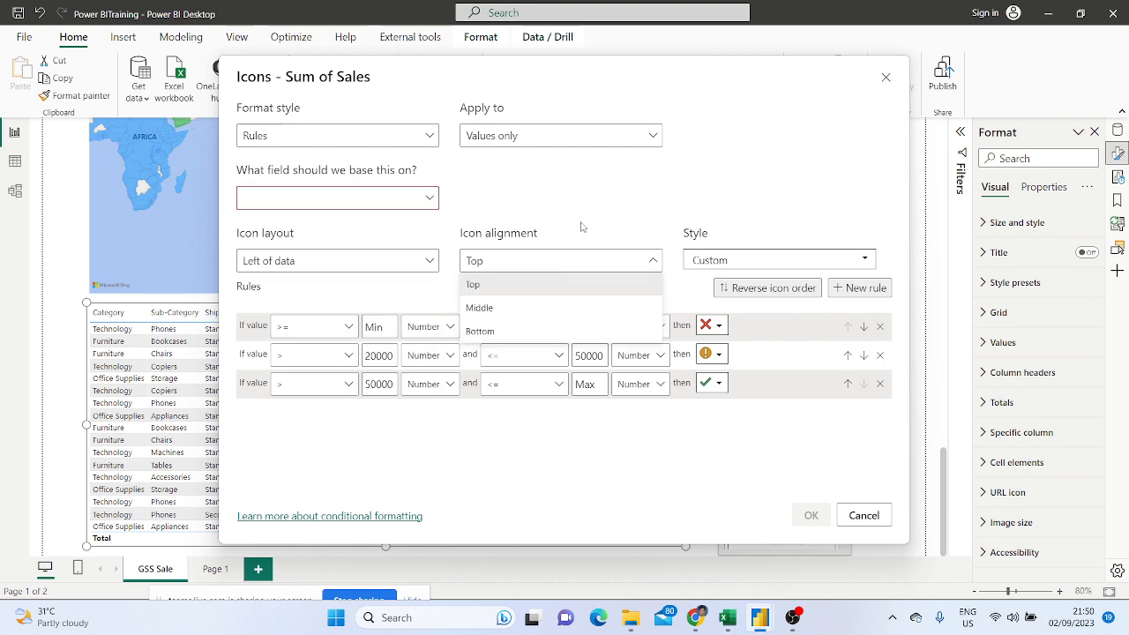
left_click(599, 178)
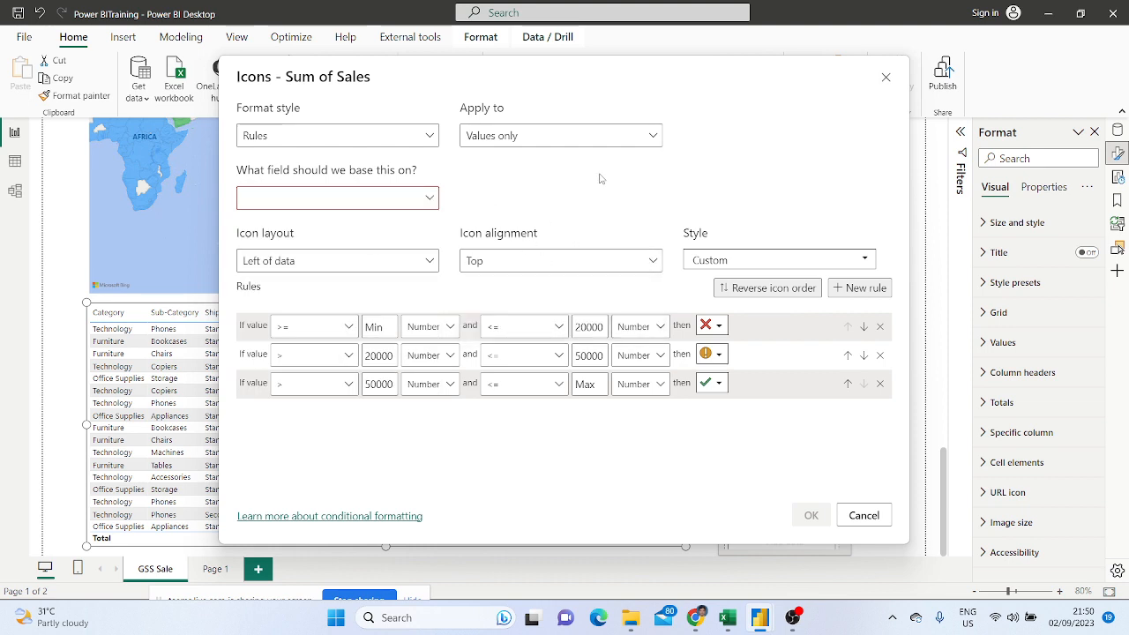
left_click(759, 263)
left_click(760, 265)
Set the first icon rule's lower-bound comparison to >
left_click(316, 327)
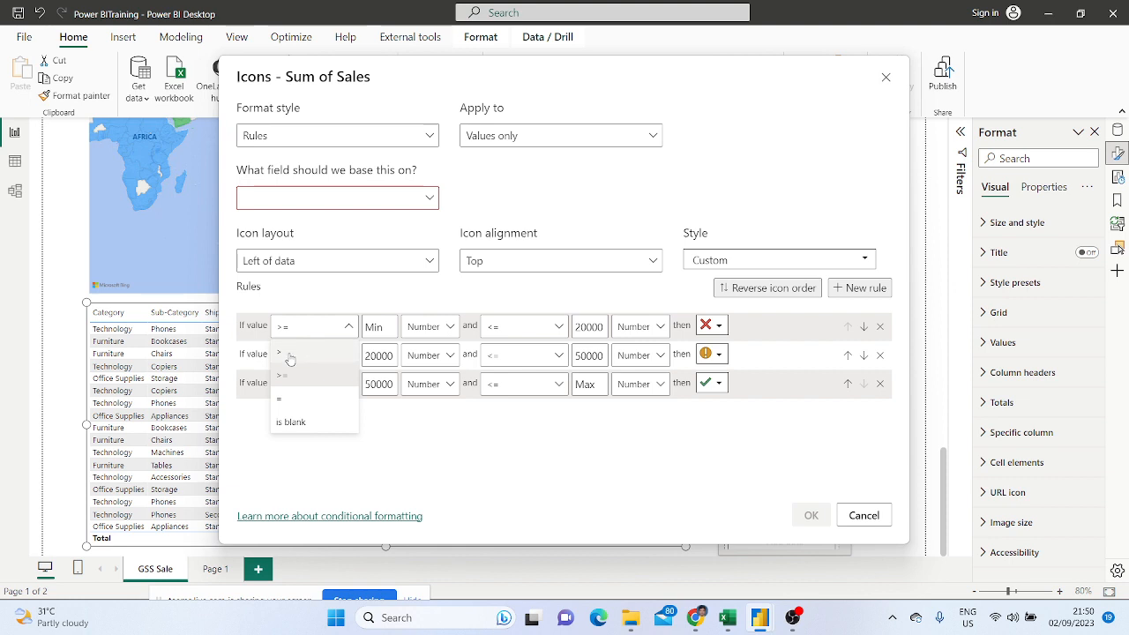
left_click(293, 353)
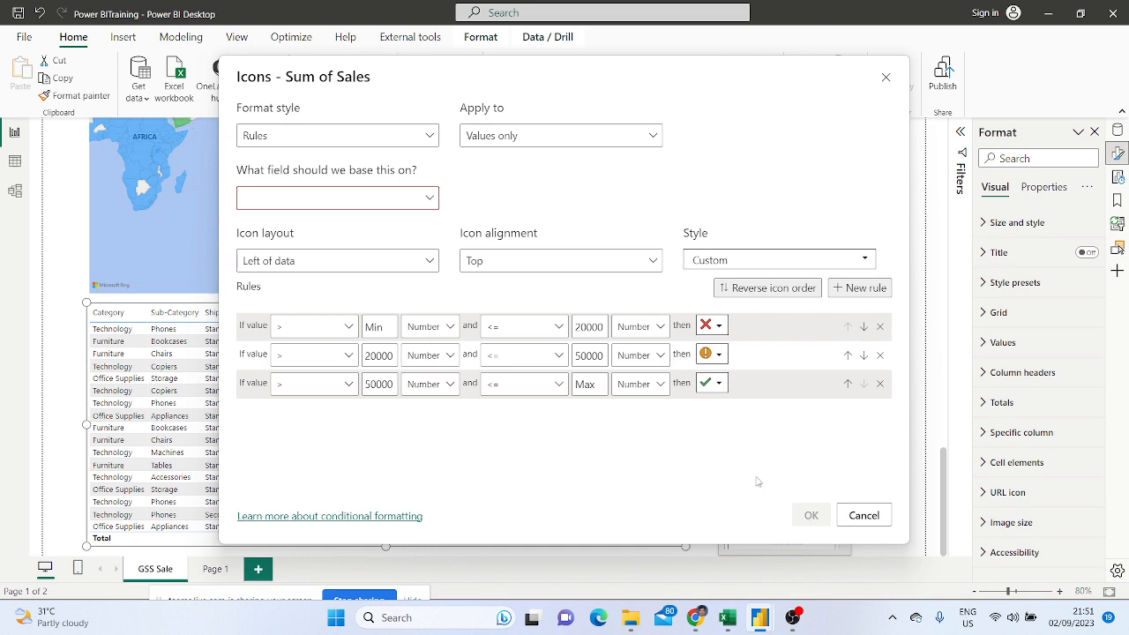
Review the available options for icon layout, icon alignment, style, format style and where the icons apply
left_click(330, 262)
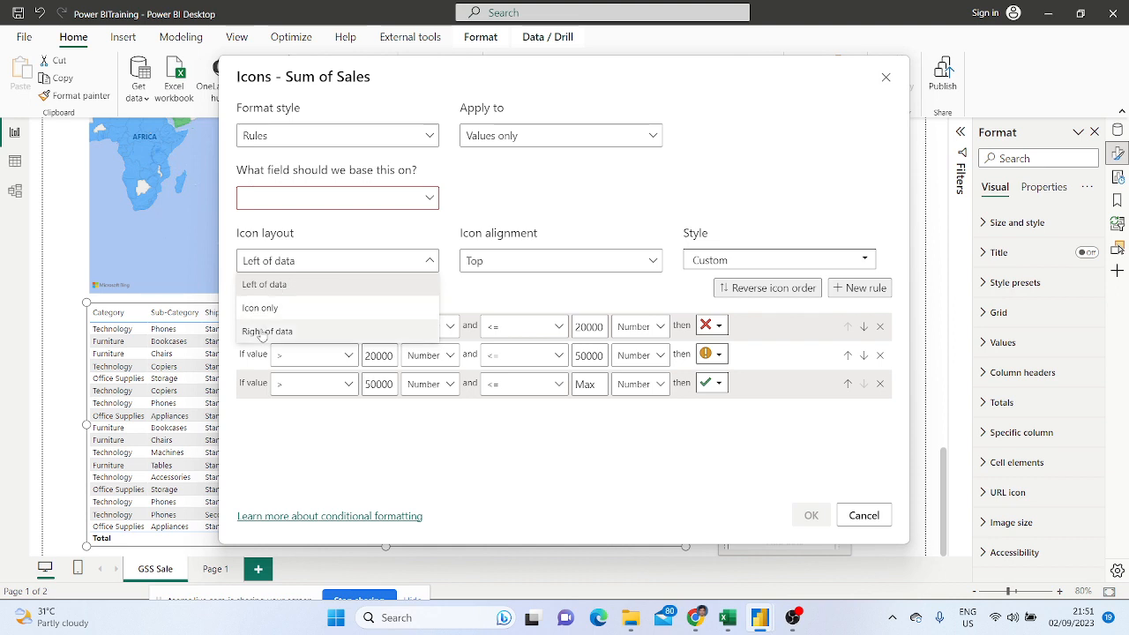
left_click(574, 262)
left_click(576, 264)
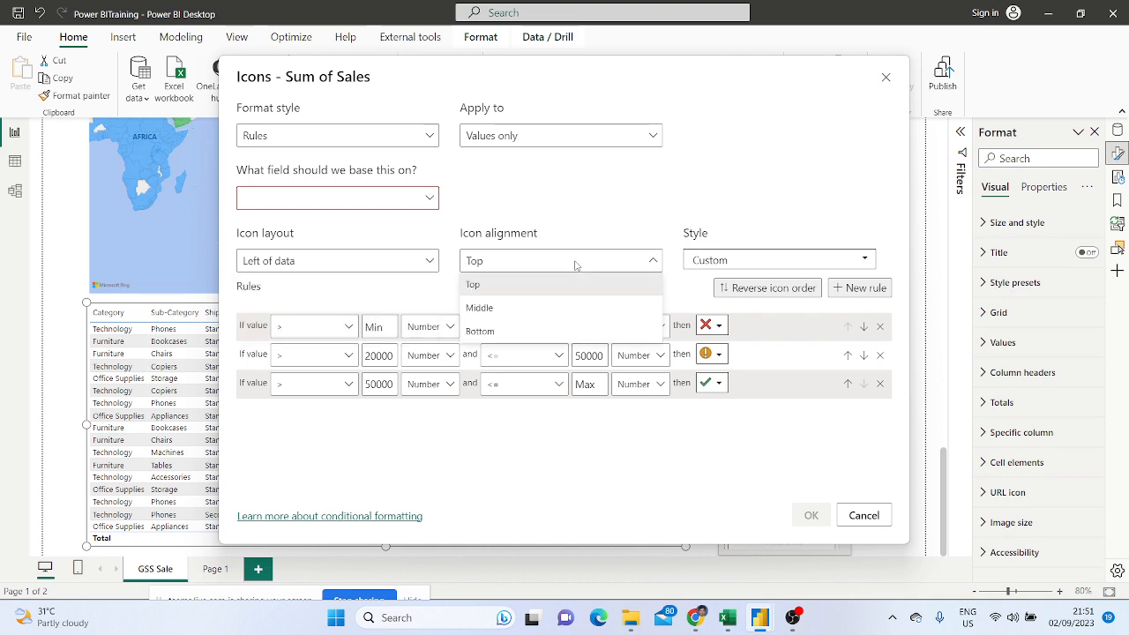
left_click(718, 258)
left_click(733, 259)
left_click(733, 260)
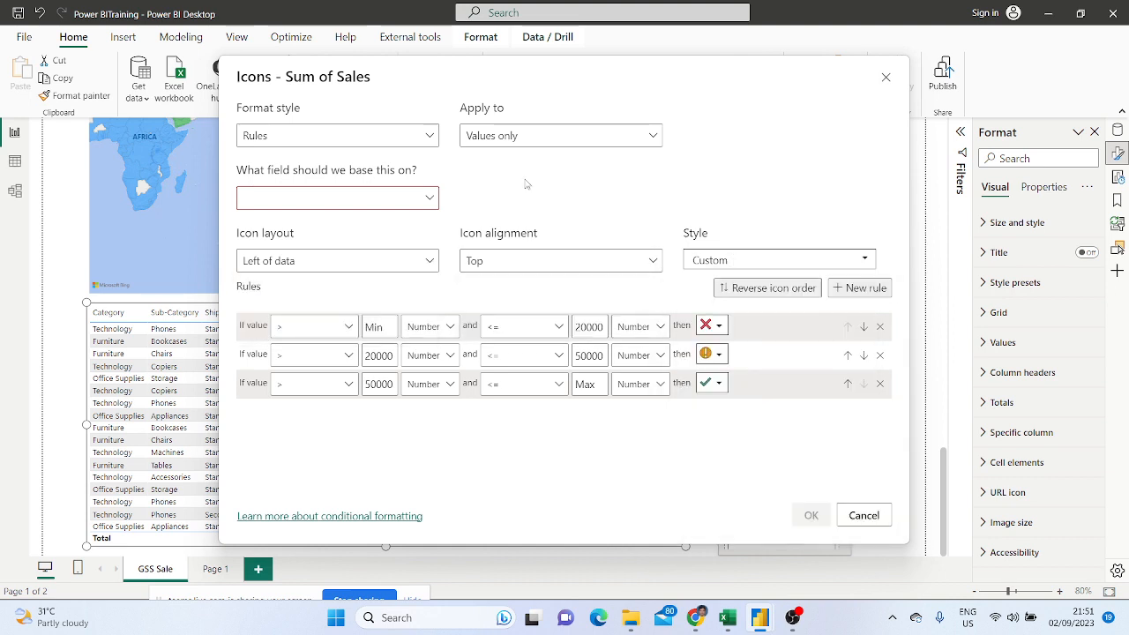
left_click(373, 137)
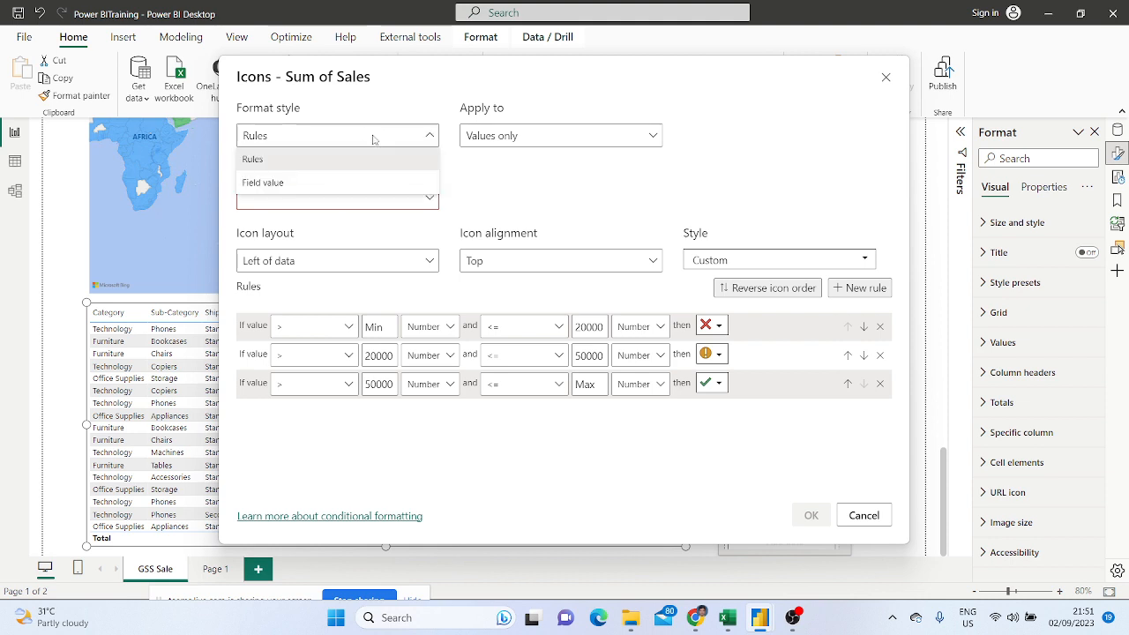
left_click(288, 164)
left_click(536, 137)
left_click(528, 160)
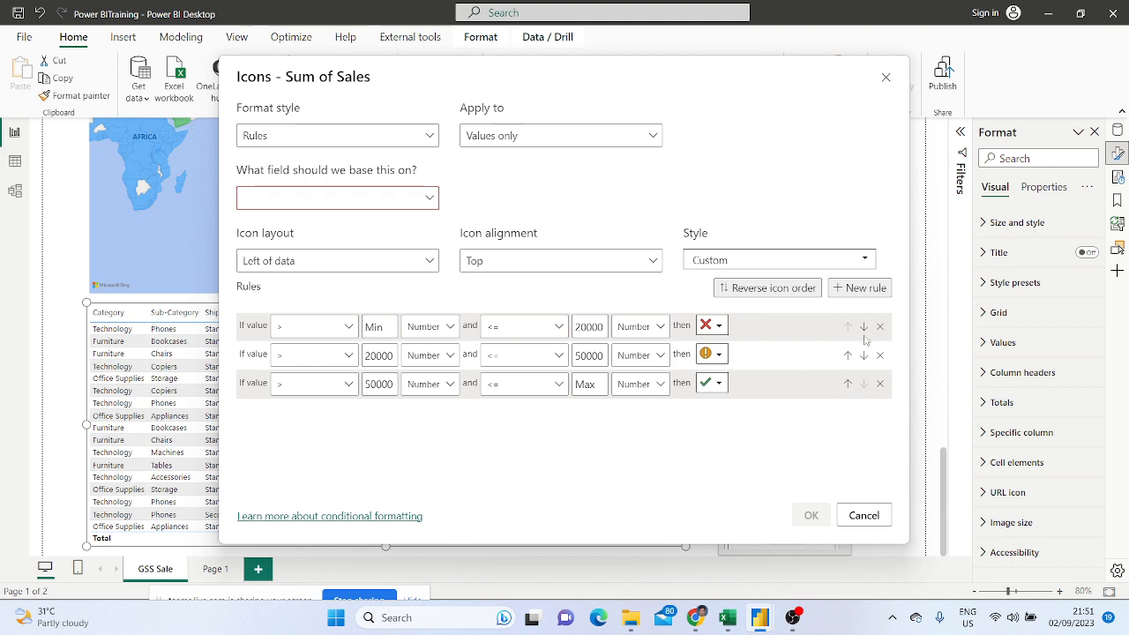
Delete the third and second icon rules and set the remaining rule's upper-bound comparison to <
left_click(880, 385)
left_click(881, 356)
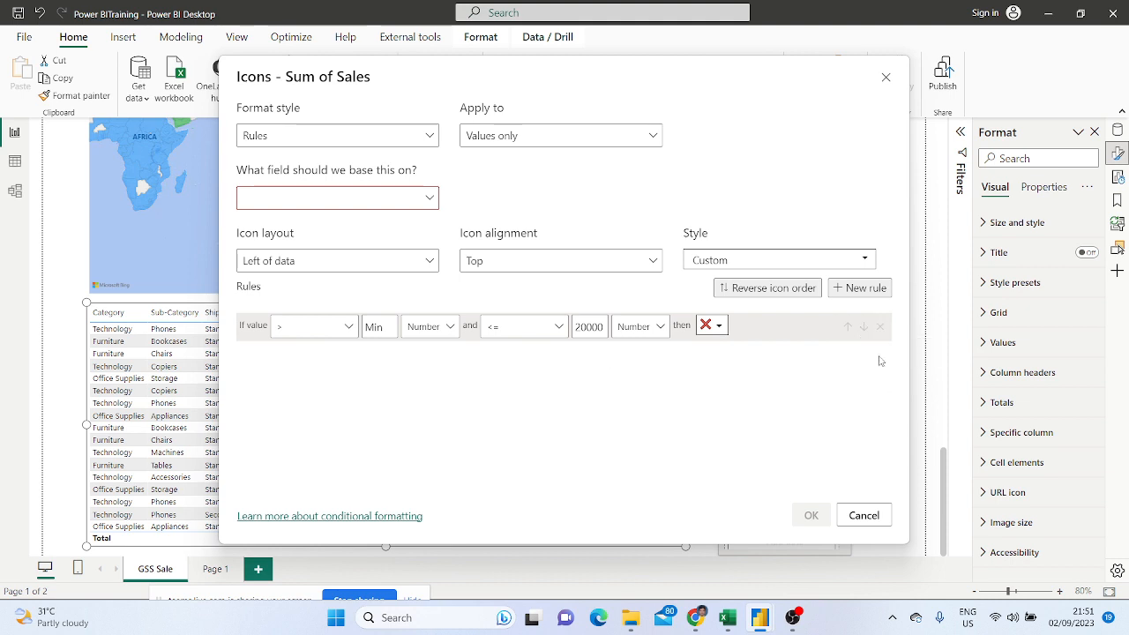
left_click(519, 328)
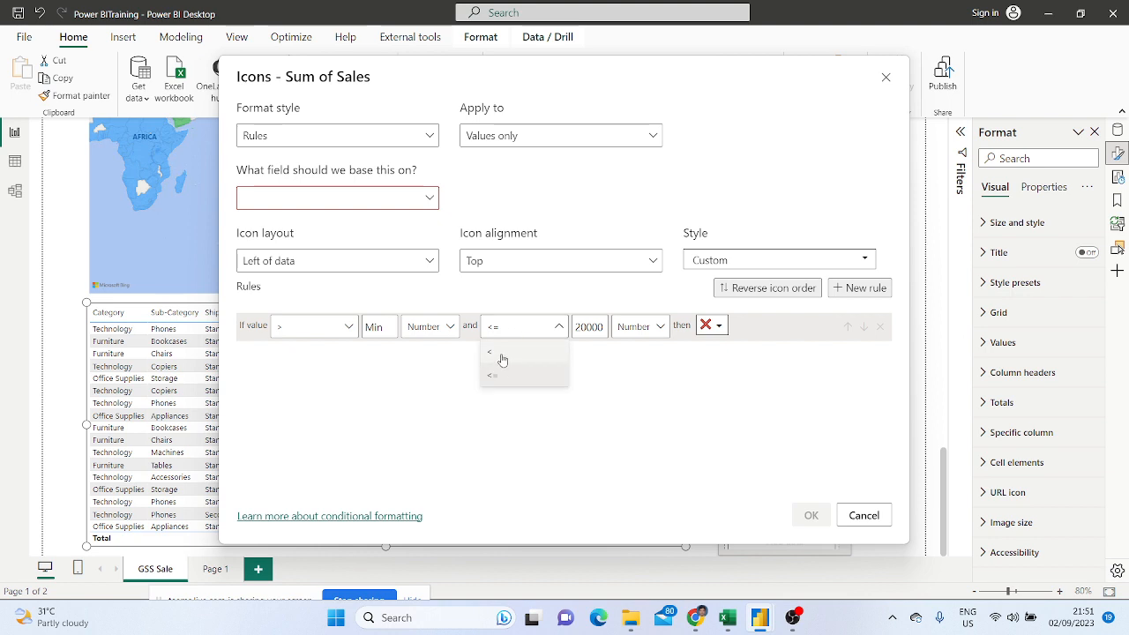
left_click(503, 358)
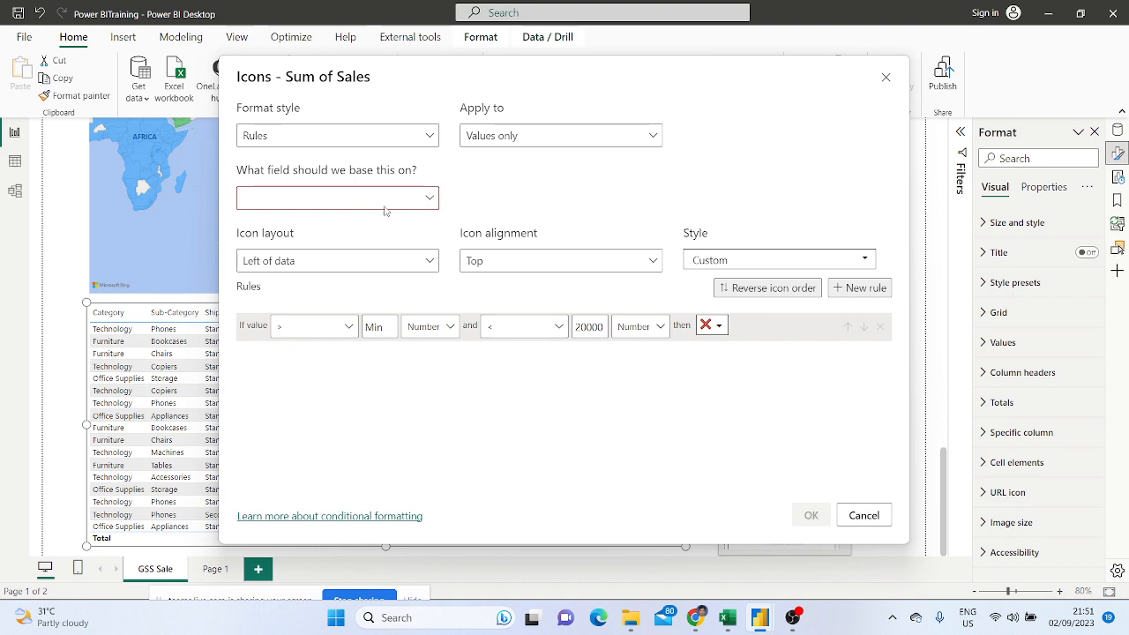
Base the icon rules on the Sales field of the Global_Superstore2 table, summarized as Sum
left_click(432, 202)
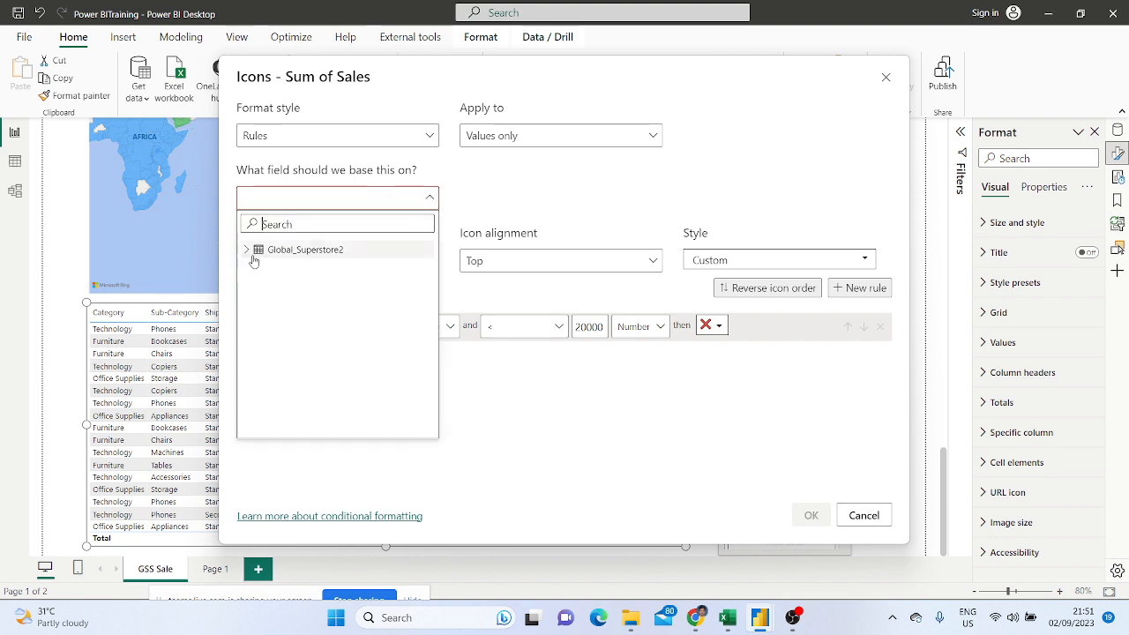
left_click(251, 253)
scroll(322, 344, "down", 2)
scroll(322, 344, "down", 3)
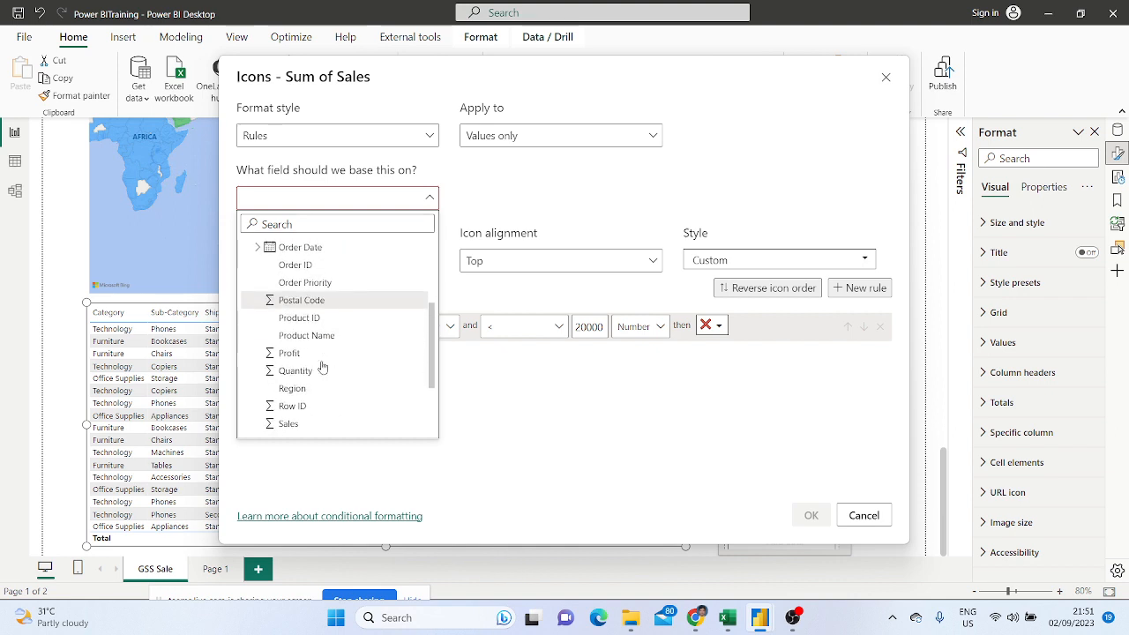
left_click(286, 361)
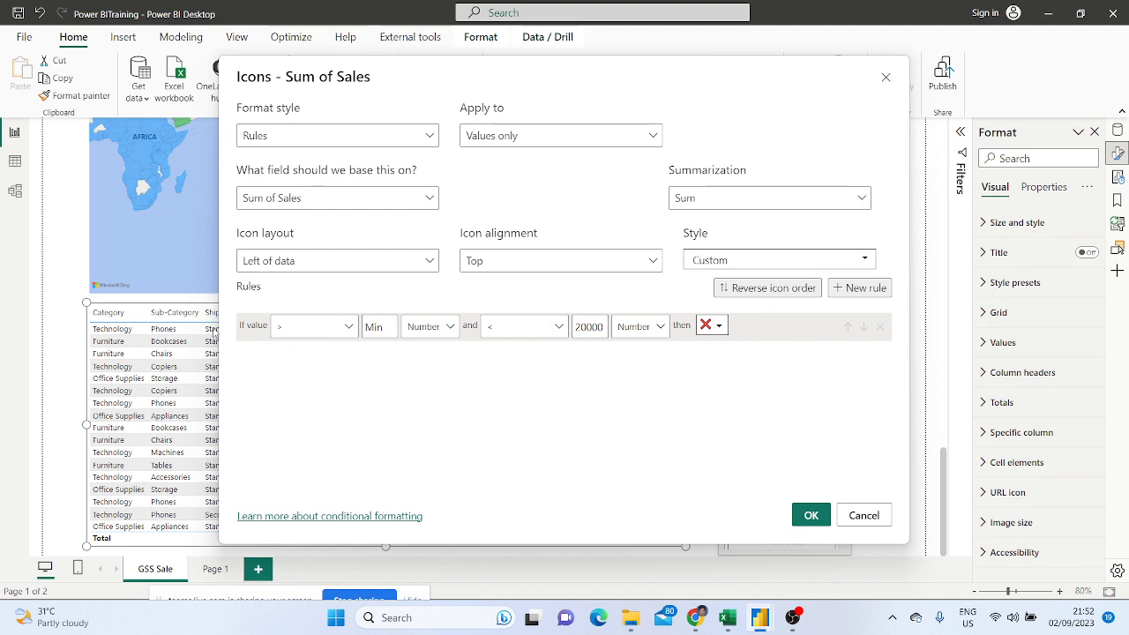
Add two new icon rules and set the second rule's lower bound to > 20000 as a Number
left_click(861, 288)
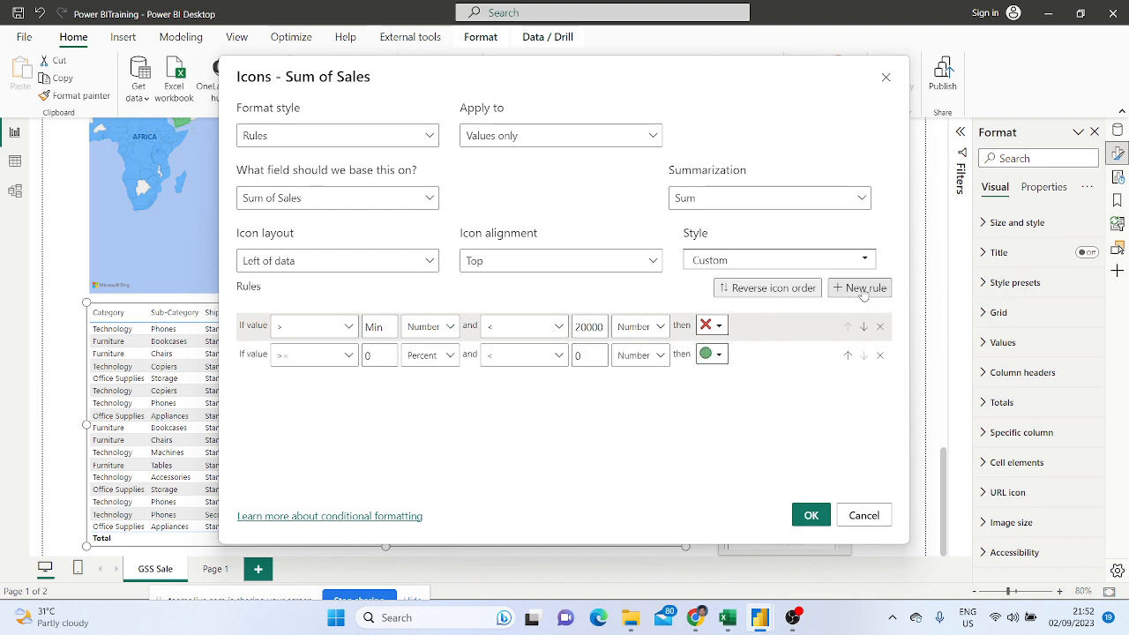
left_click(863, 289)
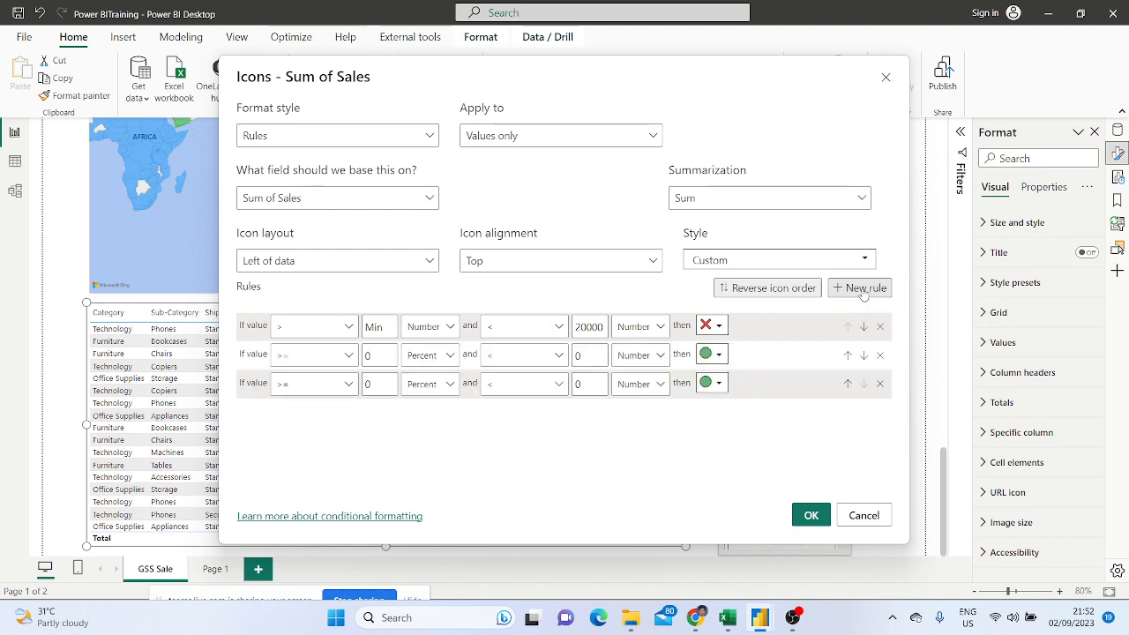
left_click(306, 357)
left_click(302, 389)
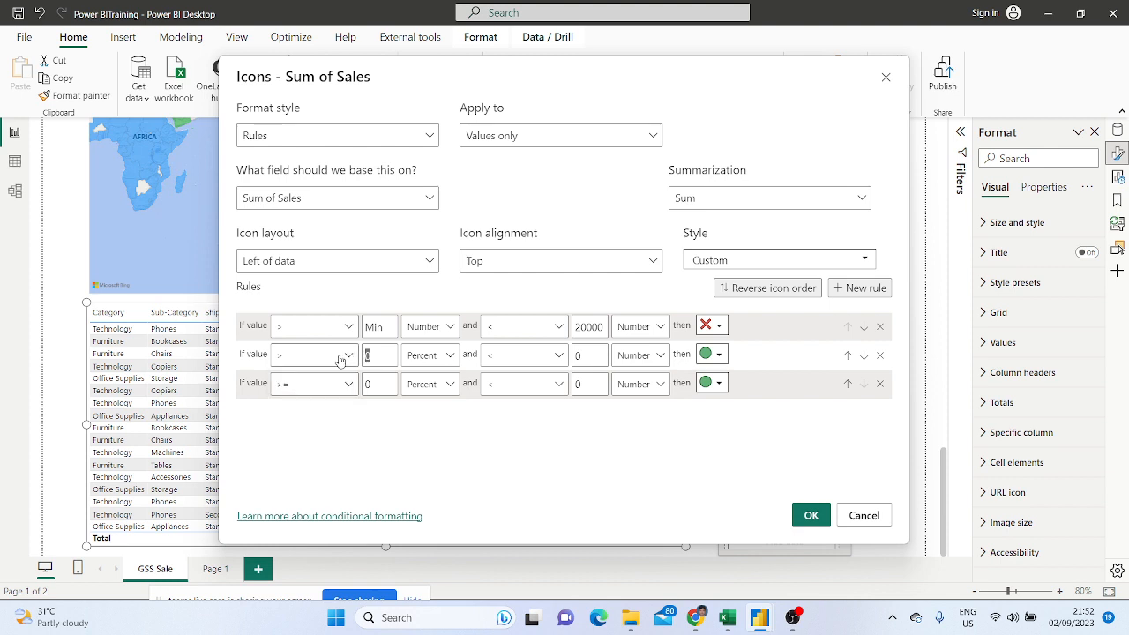
type("200")
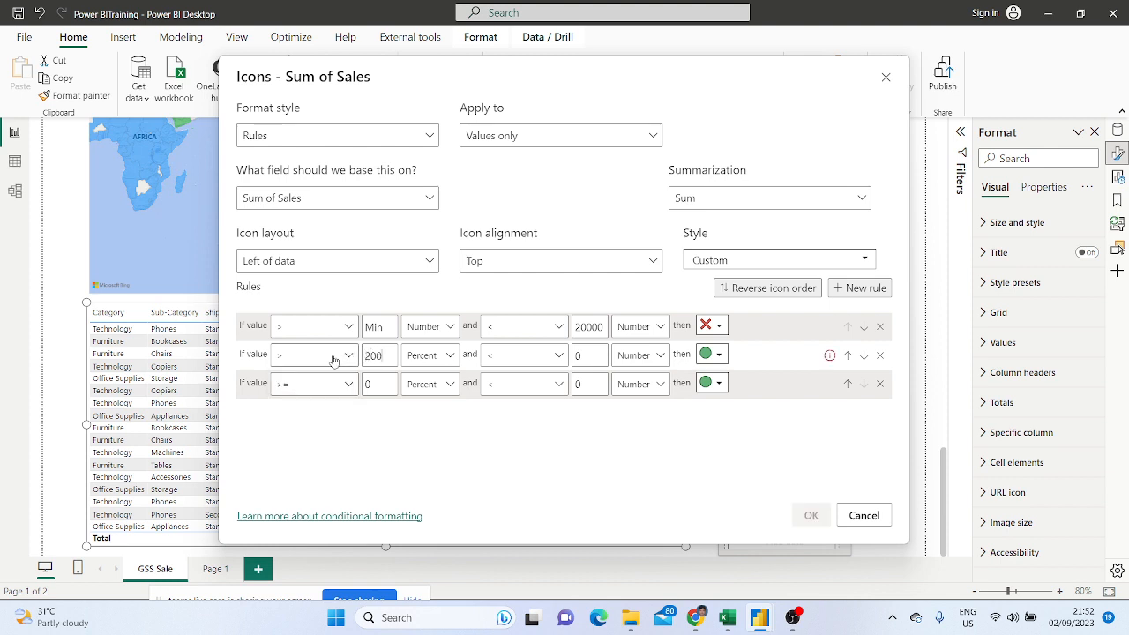
type("00")
left_click(432, 356)
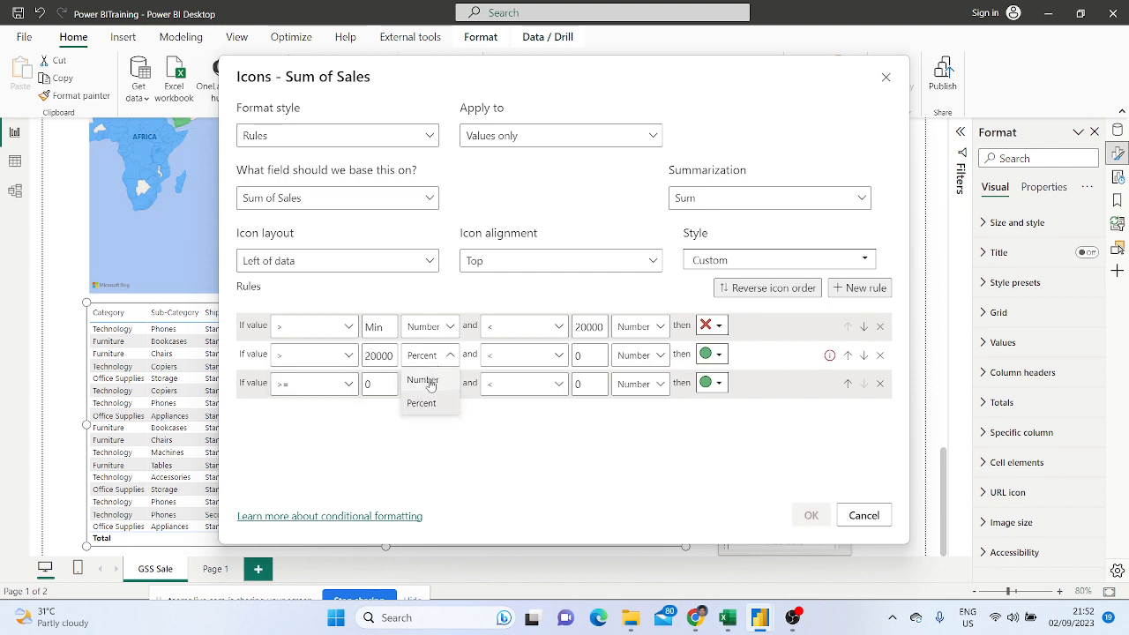
left_click(418, 377)
Set the first icon rule's upper-bound comparison to <=
left_click(545, 356)
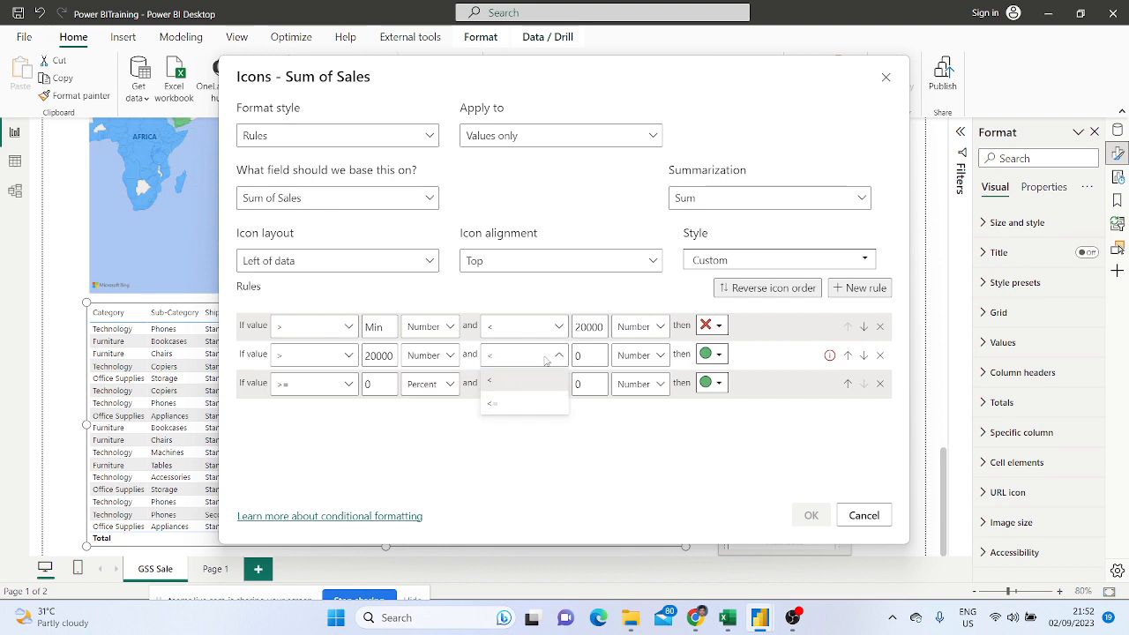
left_click(532, 337)
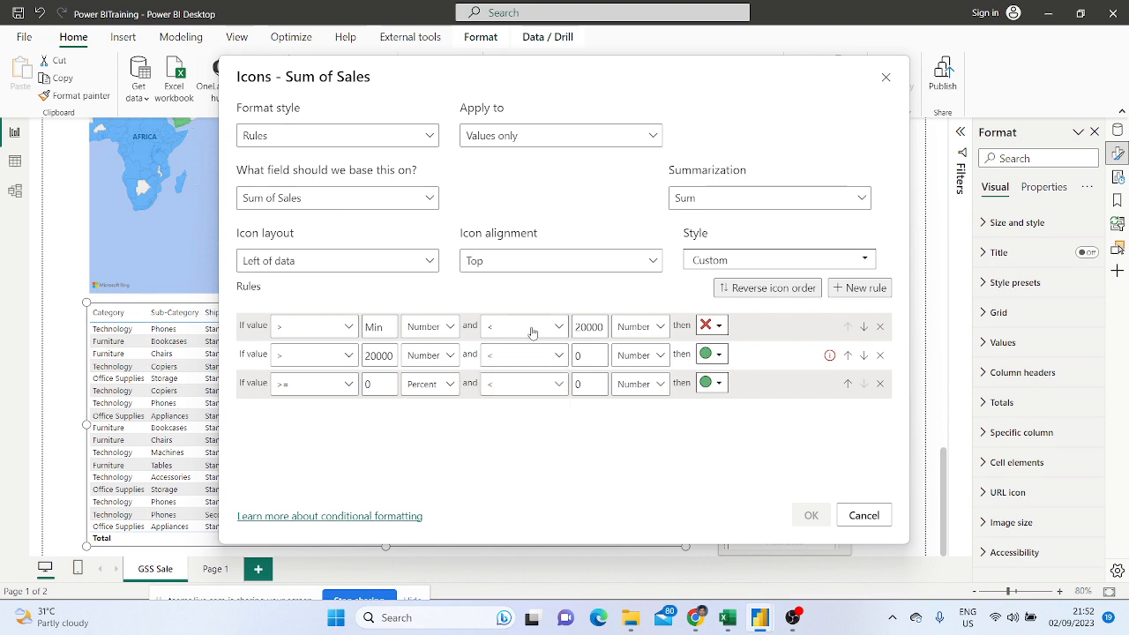
left_click(530, 328)
left_click(509, 375)
Set the second icon rule's upper bound to <= 50000 and give it the yellow circled exclamation icon
left_click(542, 357)
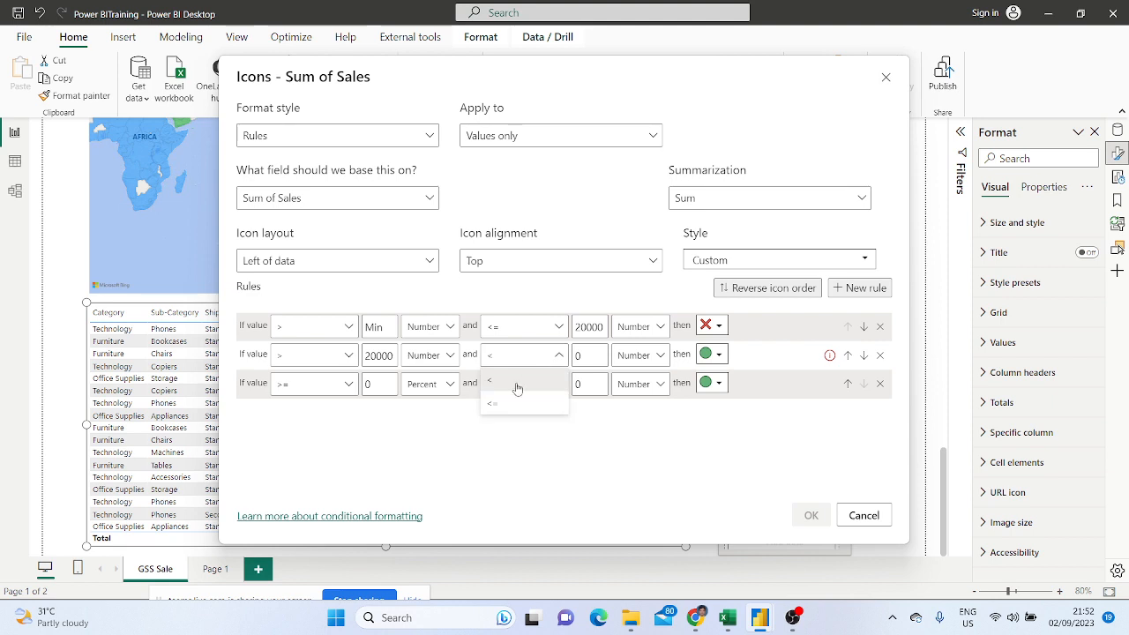
left_click(520, 394)
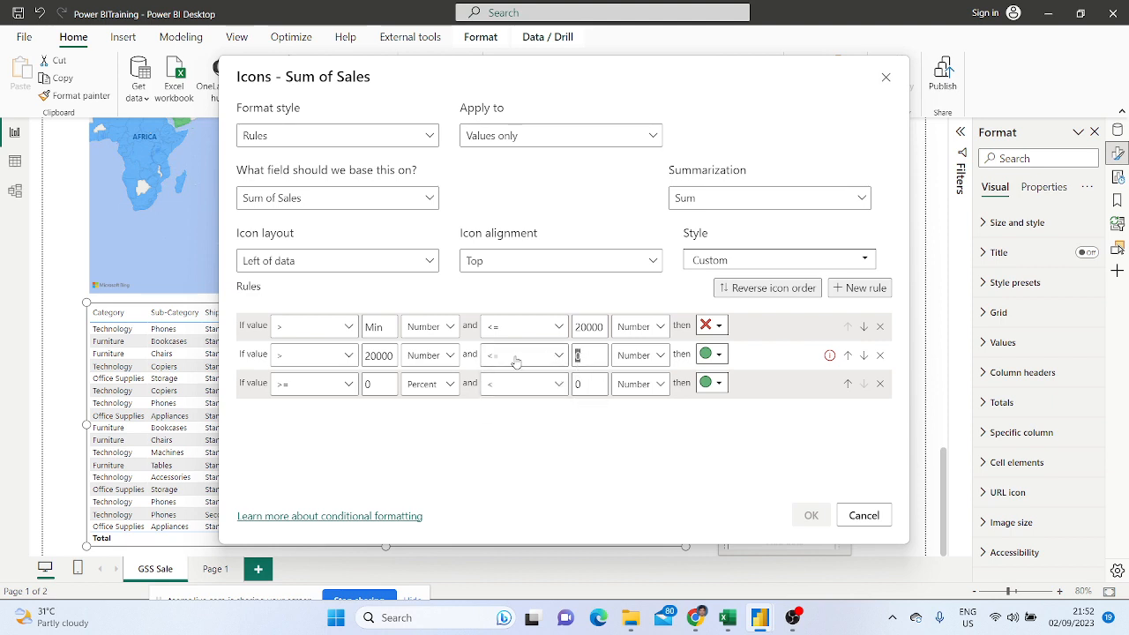
type("50000")
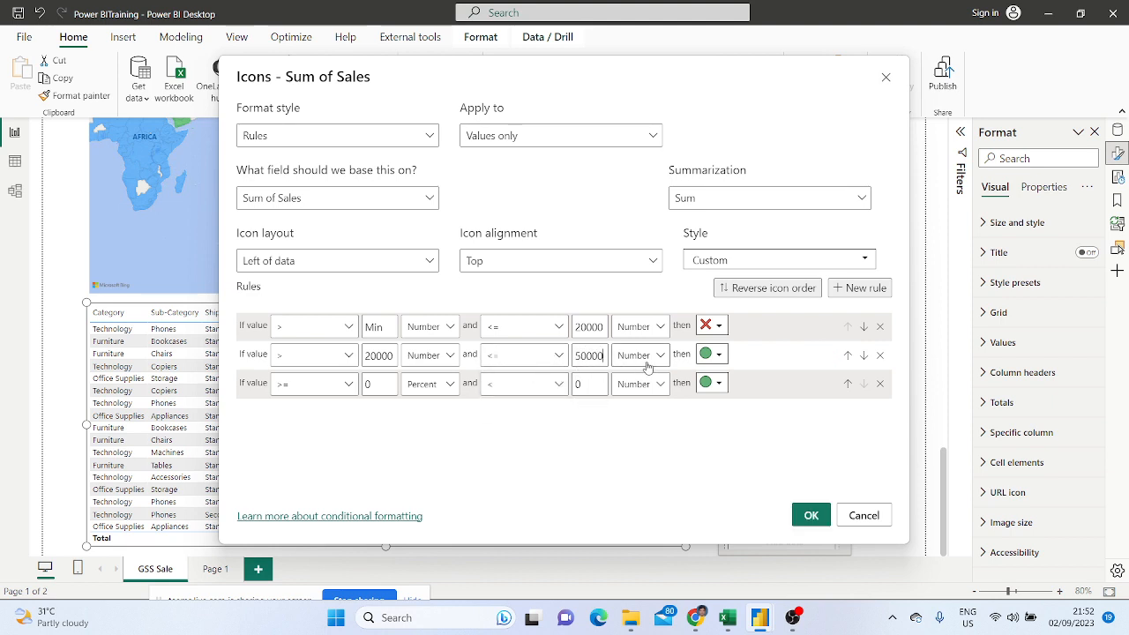
left_click(715, 354)
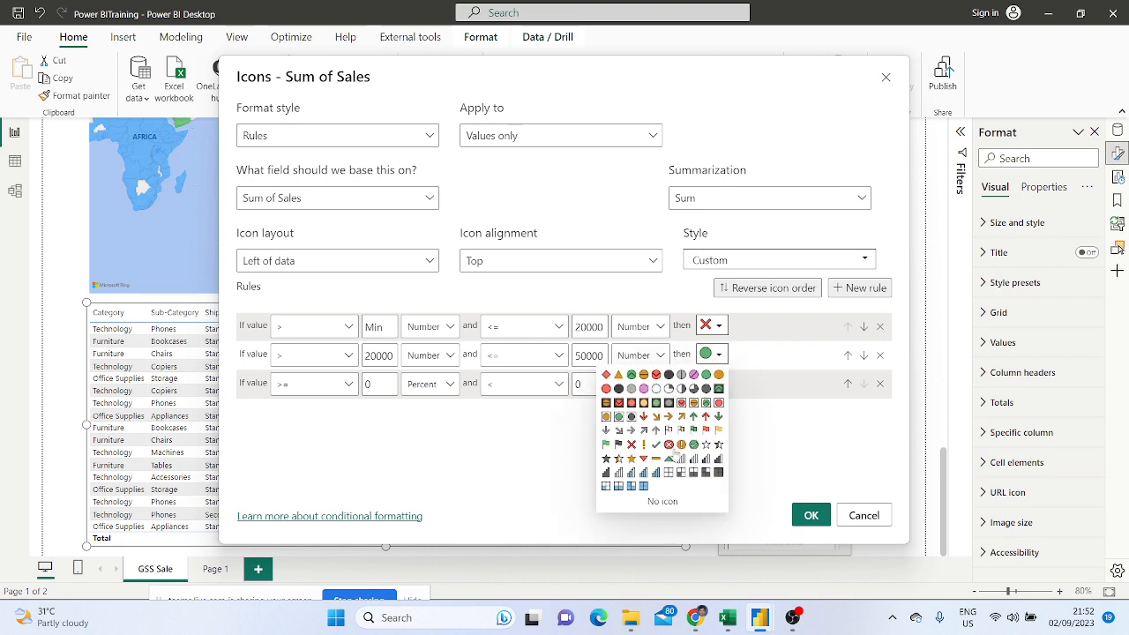
left_click(682, 445)
Set the third icon rule's lower bound to > 50000 as a Number
left_click(308, 384)
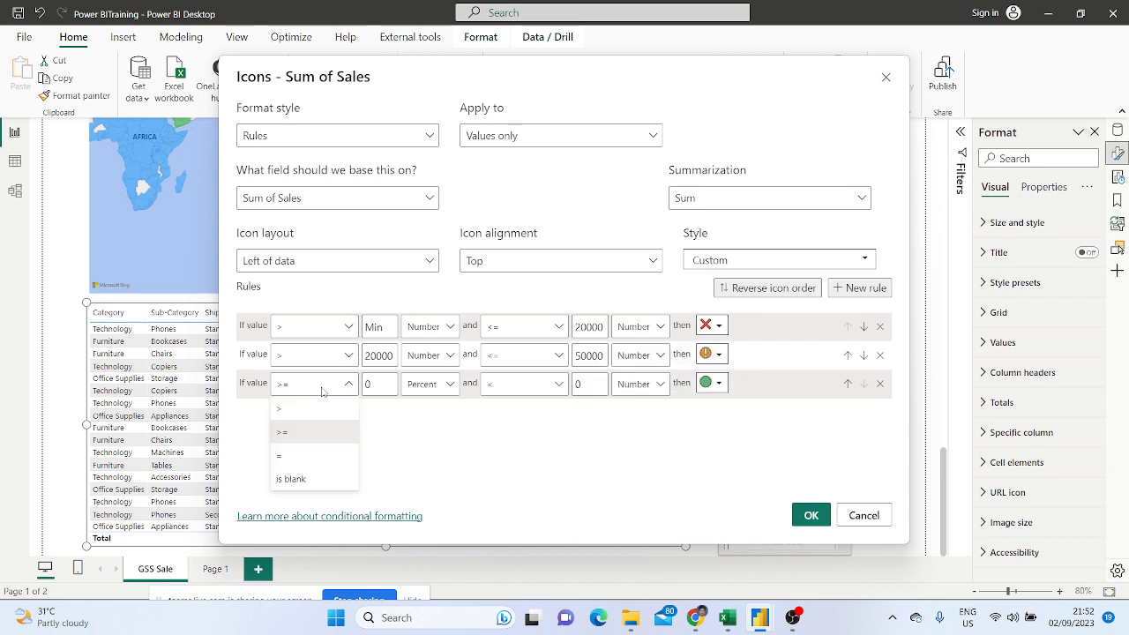
left_click(309, 410)
left_click(378, 384)
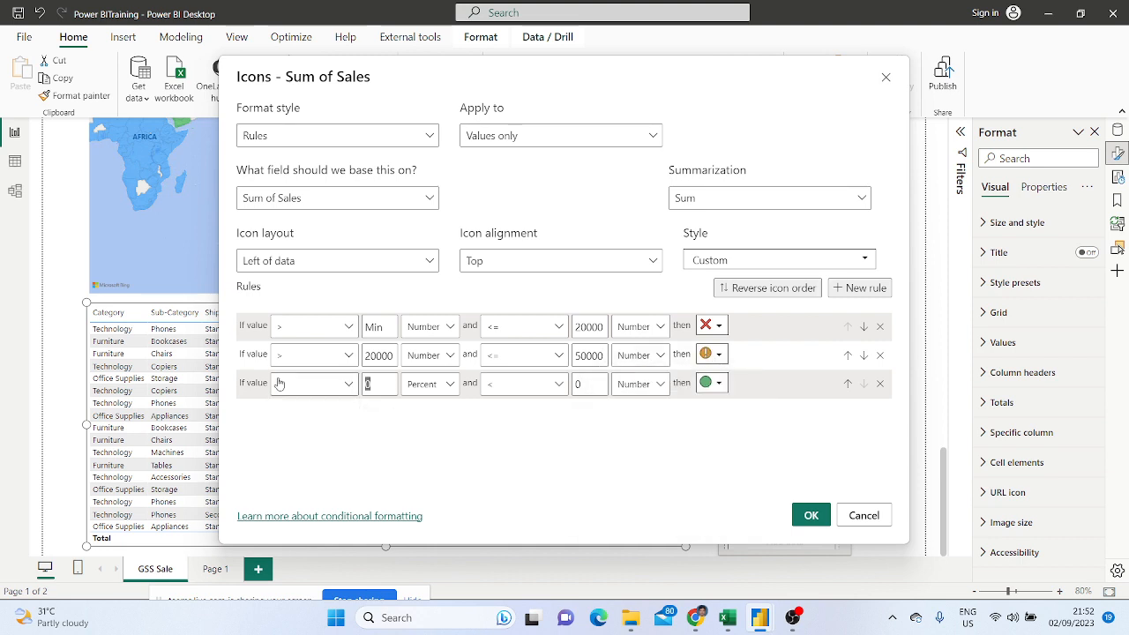
type("50000")
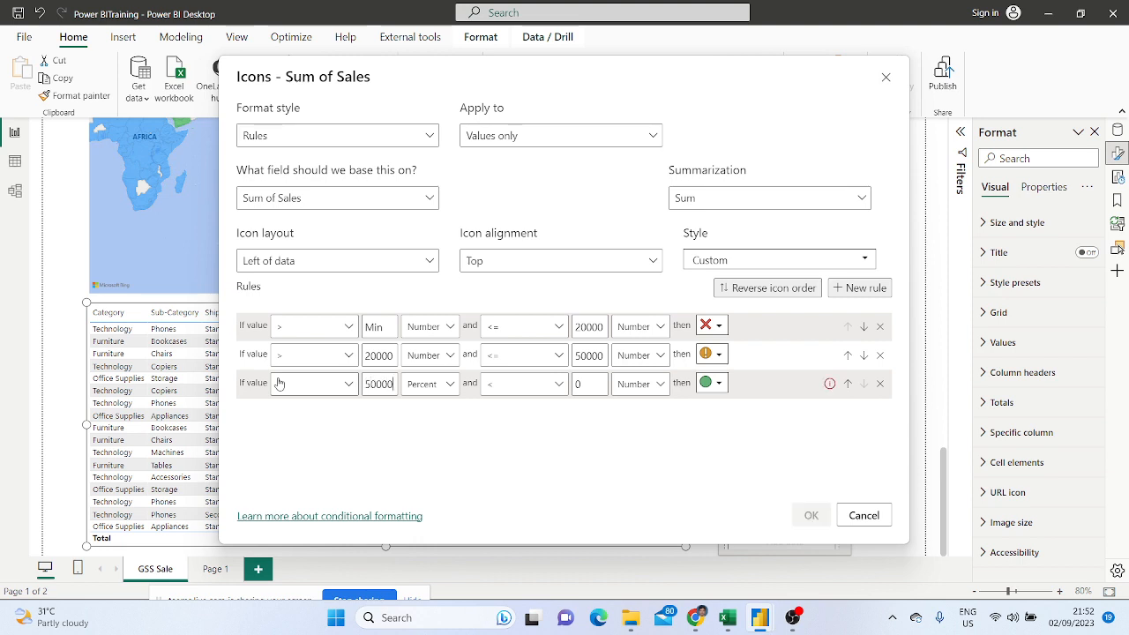
left_click(426, 385)
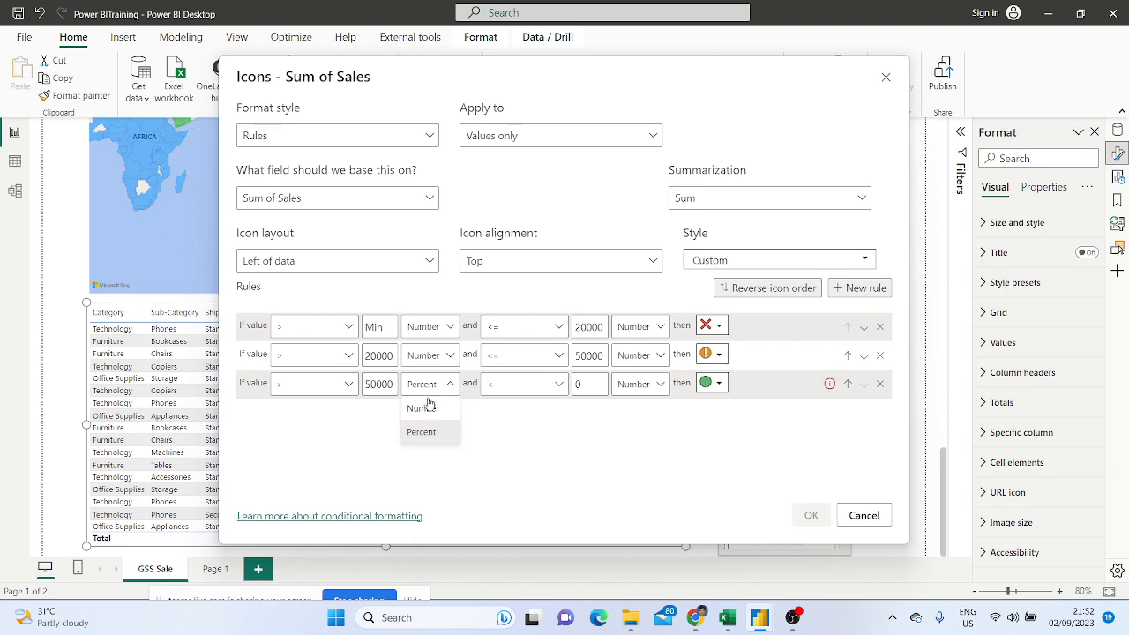
left_click(428, 410)
Set the third icon rule's upper bound to <= Max, give it the green check mark icon, and apply the icon rules
left_click(519, 385)
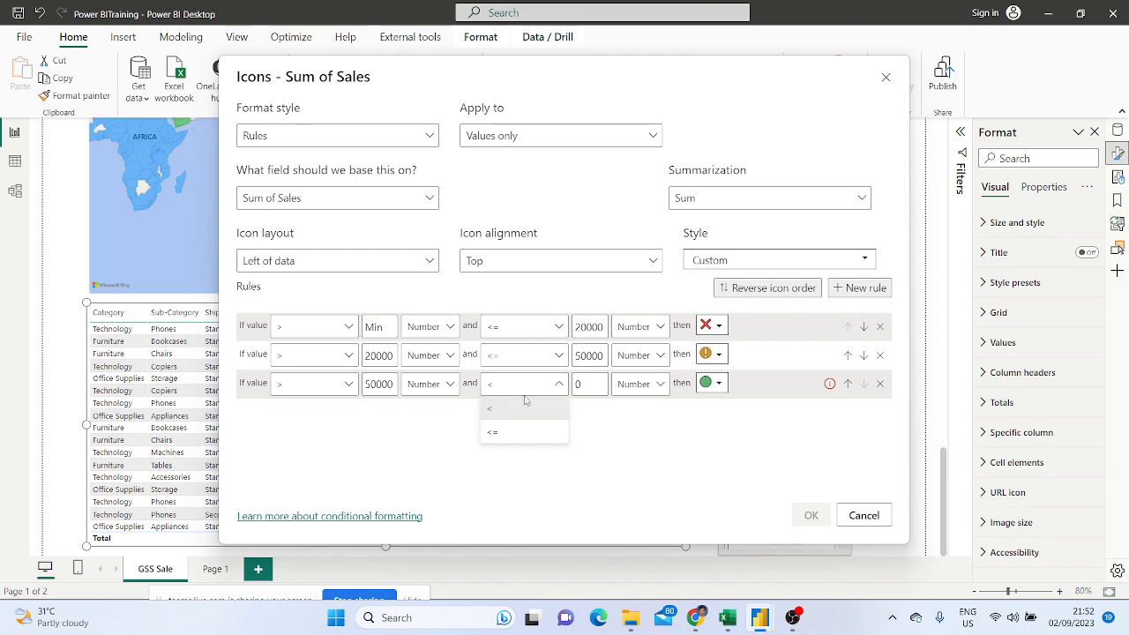
left_click(510, 433)
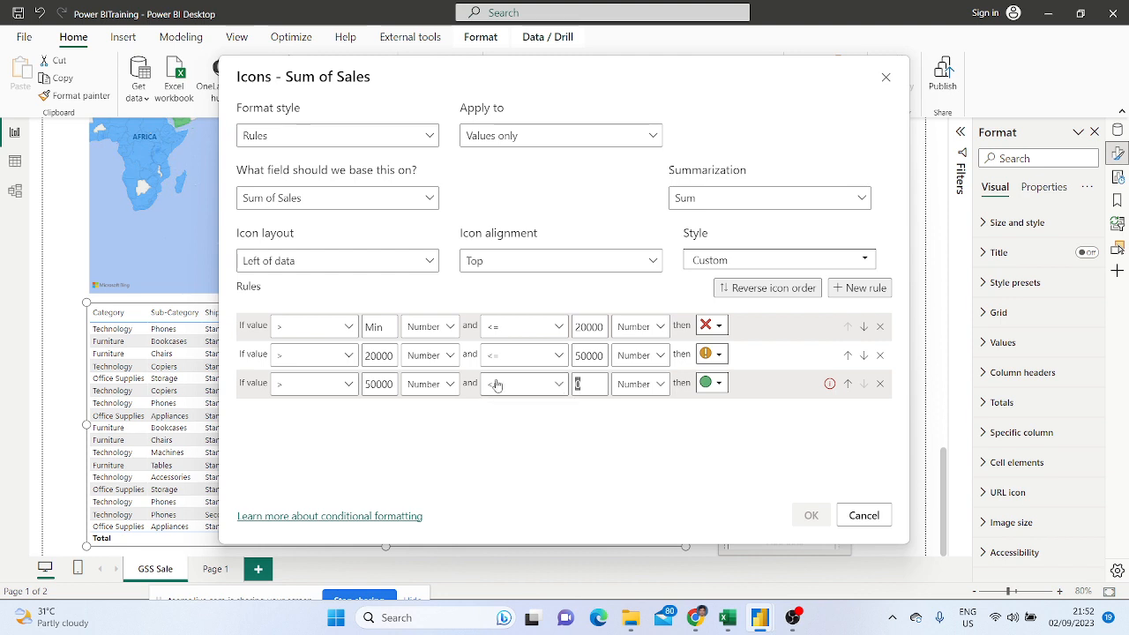
key("BackSpace")
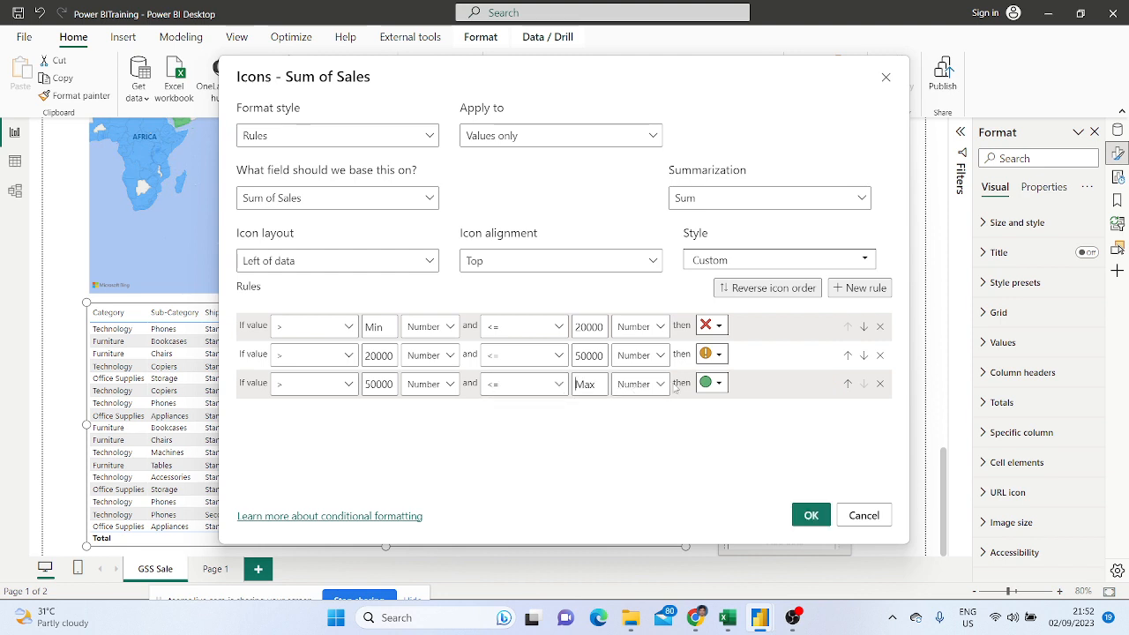
left_click(719, 384)
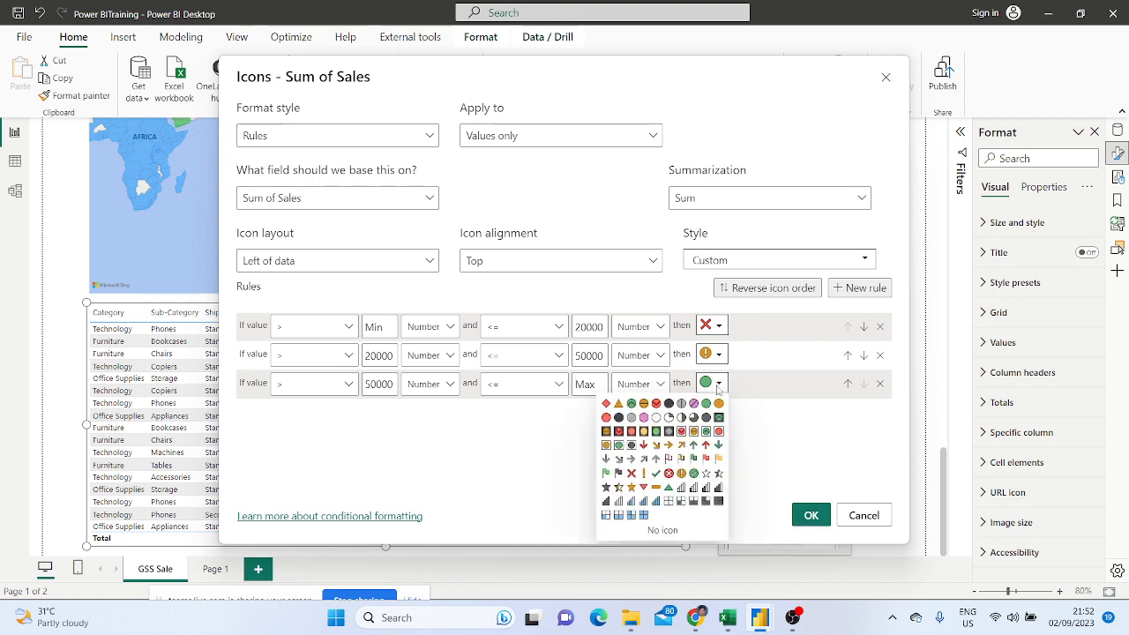
left_click(659, 477)
left_click(809, 515)
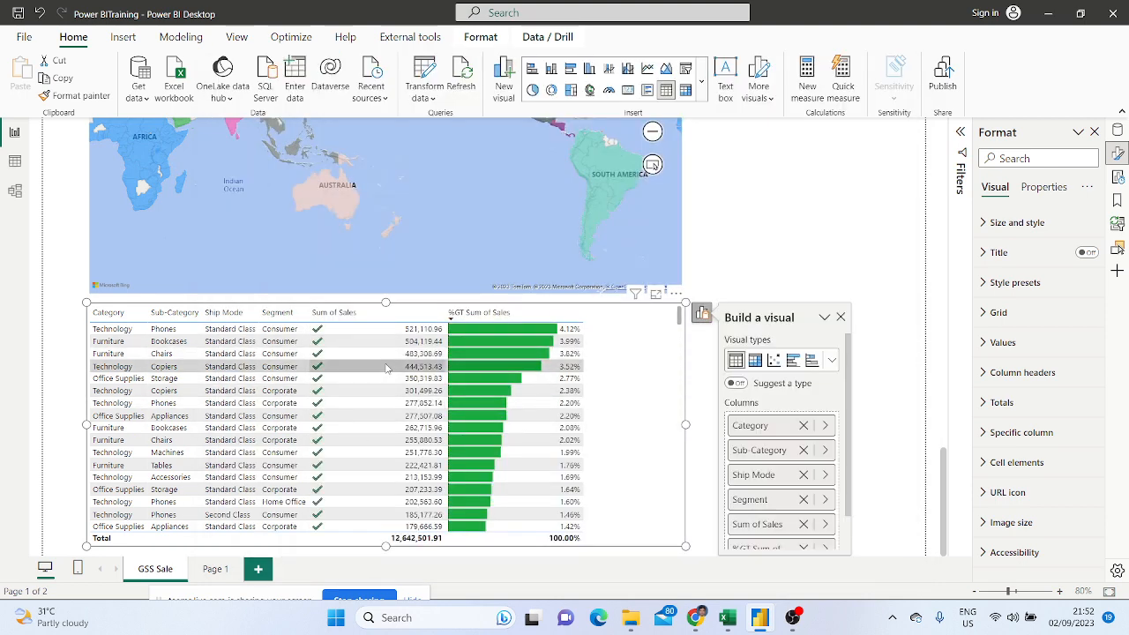
Examine the Sum of Sales icons down the table to see which value ranges get each icon
scroll(335, 377, "down", 10)
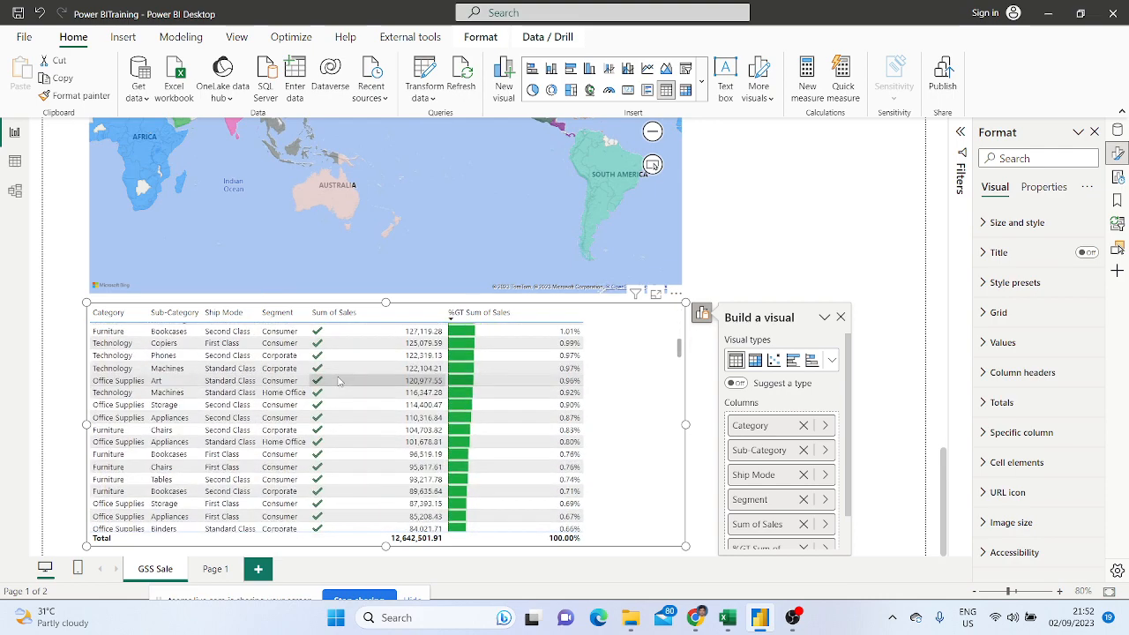
scroll(338, 382, "down", 5)
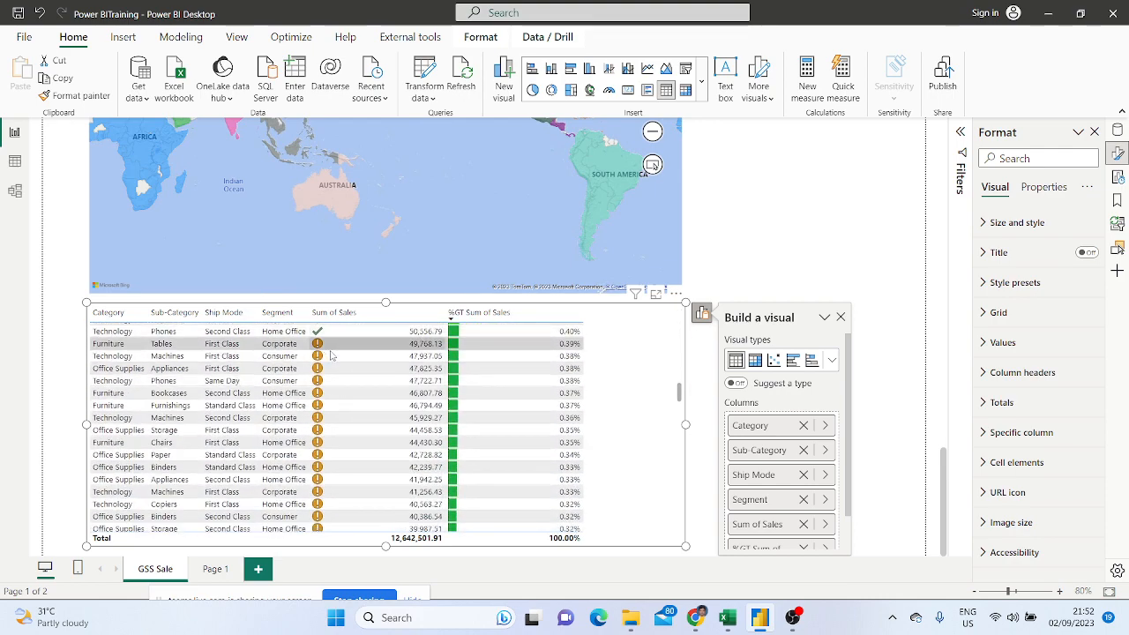
scroll(332, 355, "down", 15)
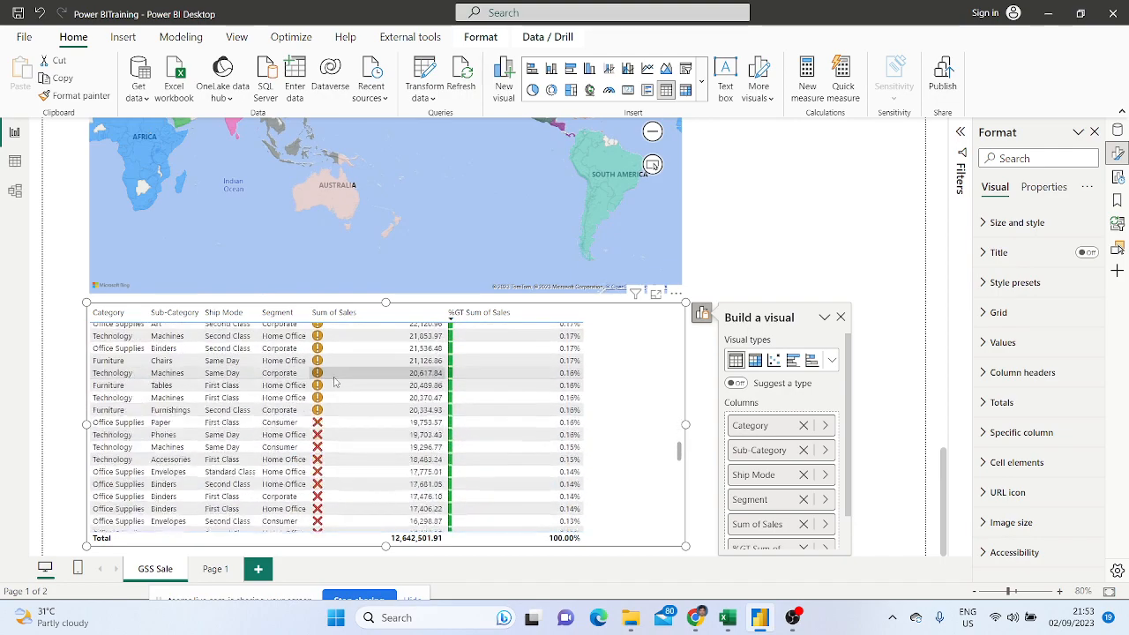
scroll(334, 381, "down", 5)
scroll(351, 392, "up", 4)
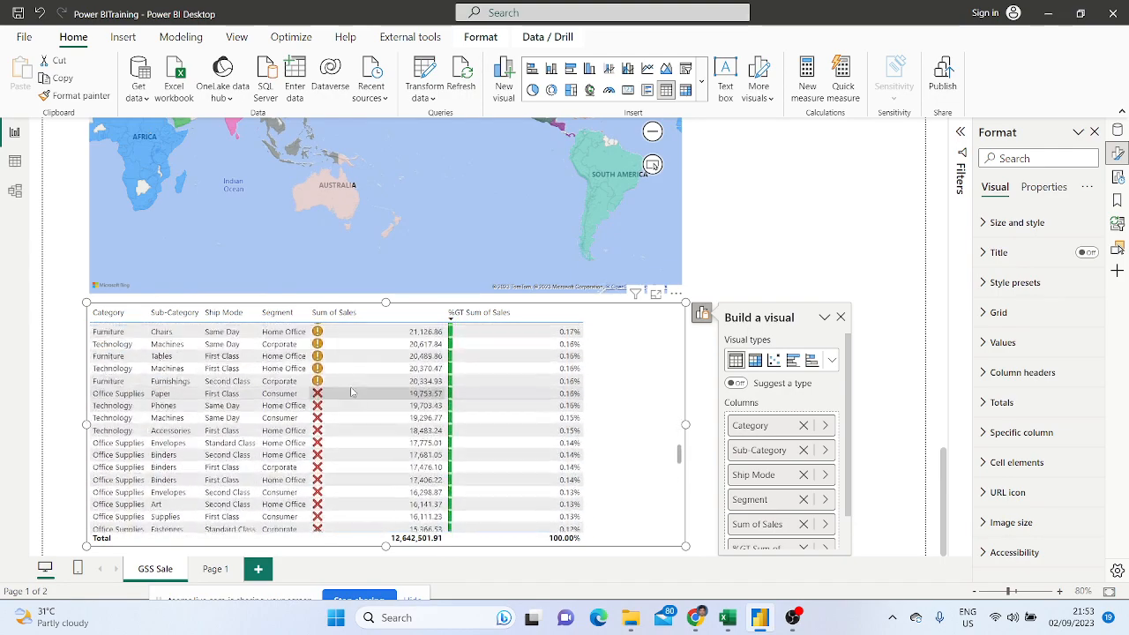
scroll(351, 391, "up", 15)
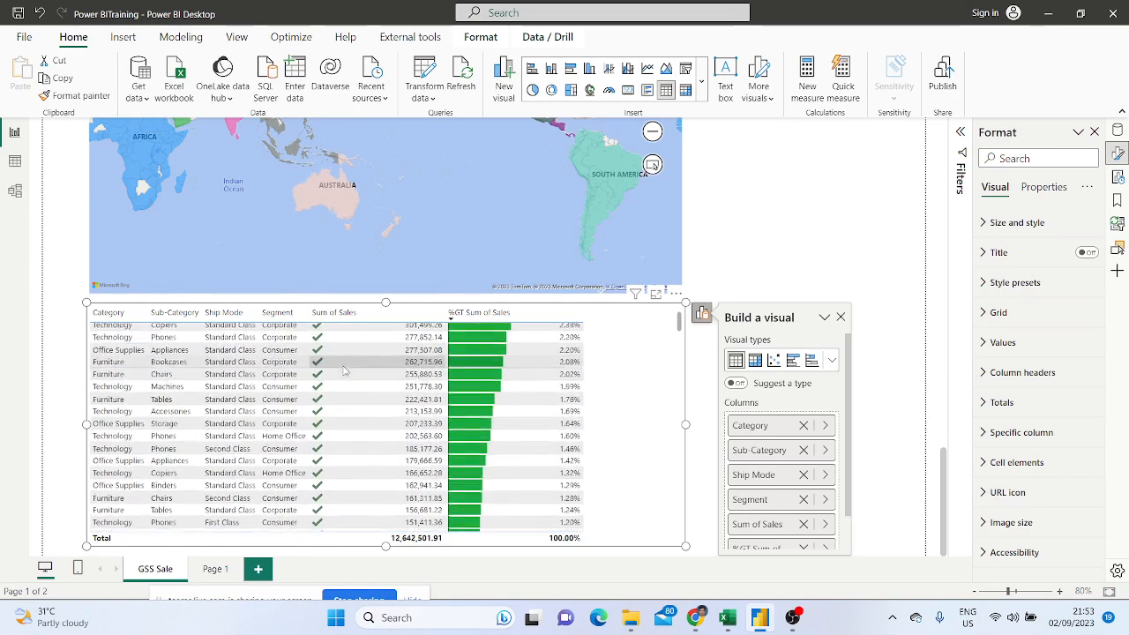
scroll(344, 371, "up", 4)
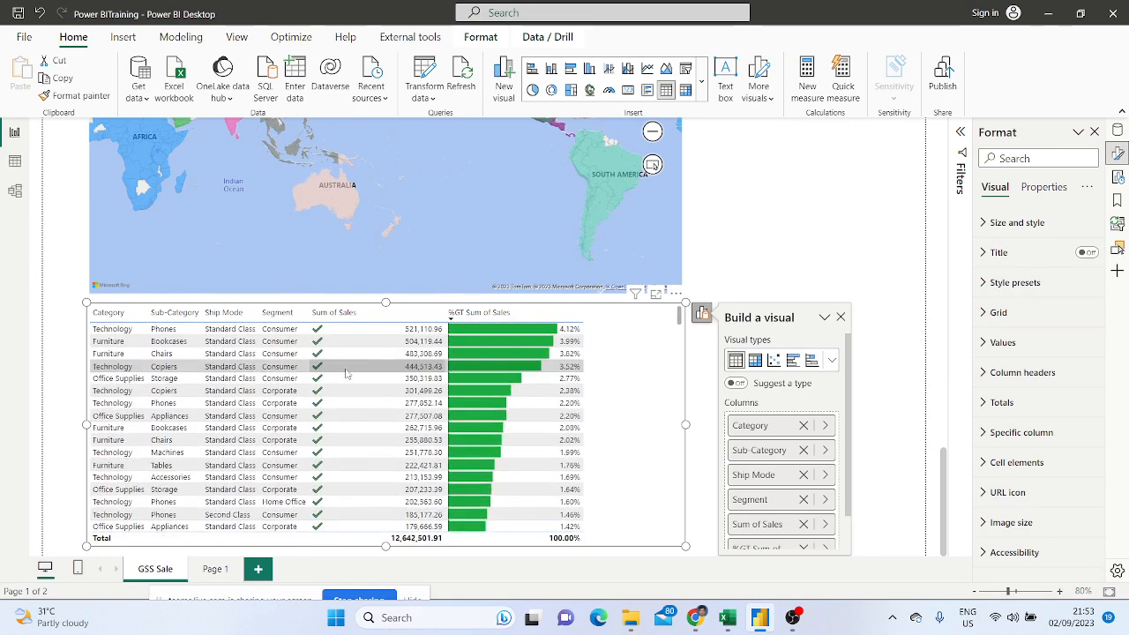
Sort the table by Category in ascending order and look over the reordered rows
left_click(97, 316)
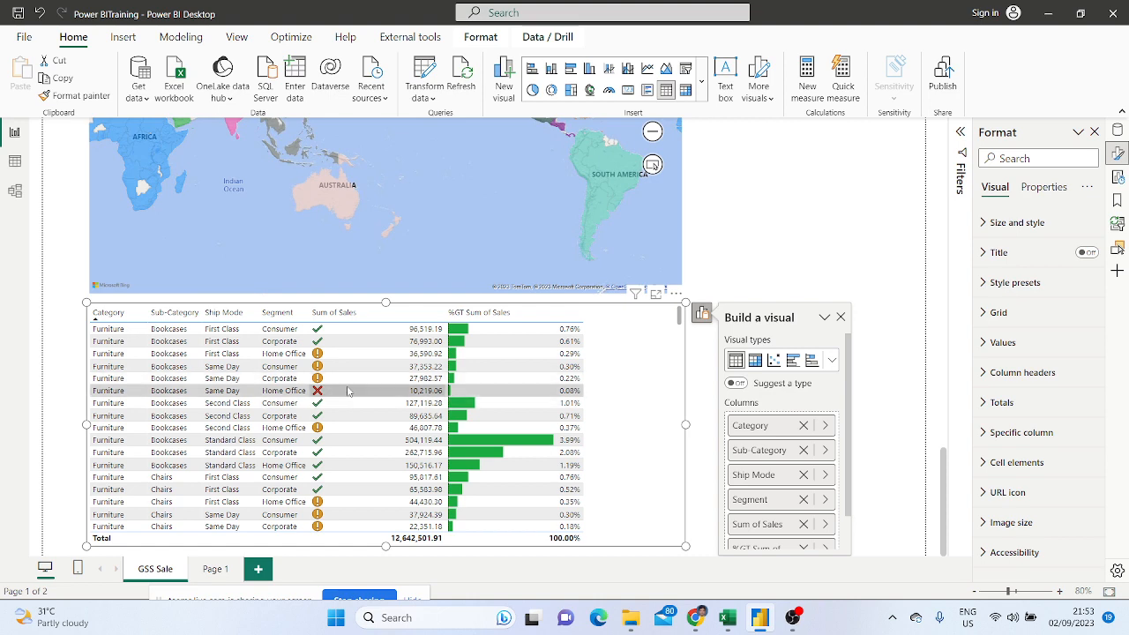
scroll(350, 424, "down", 3)
scroll(349, 426, "up", 3)
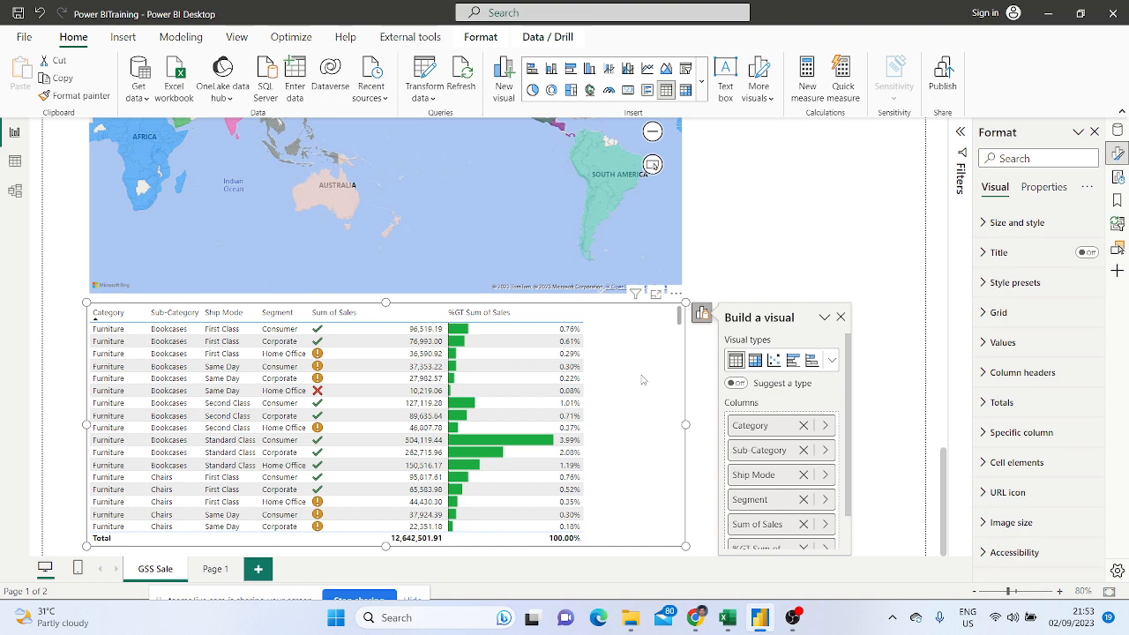
scroll(643, 379, "down", 5)
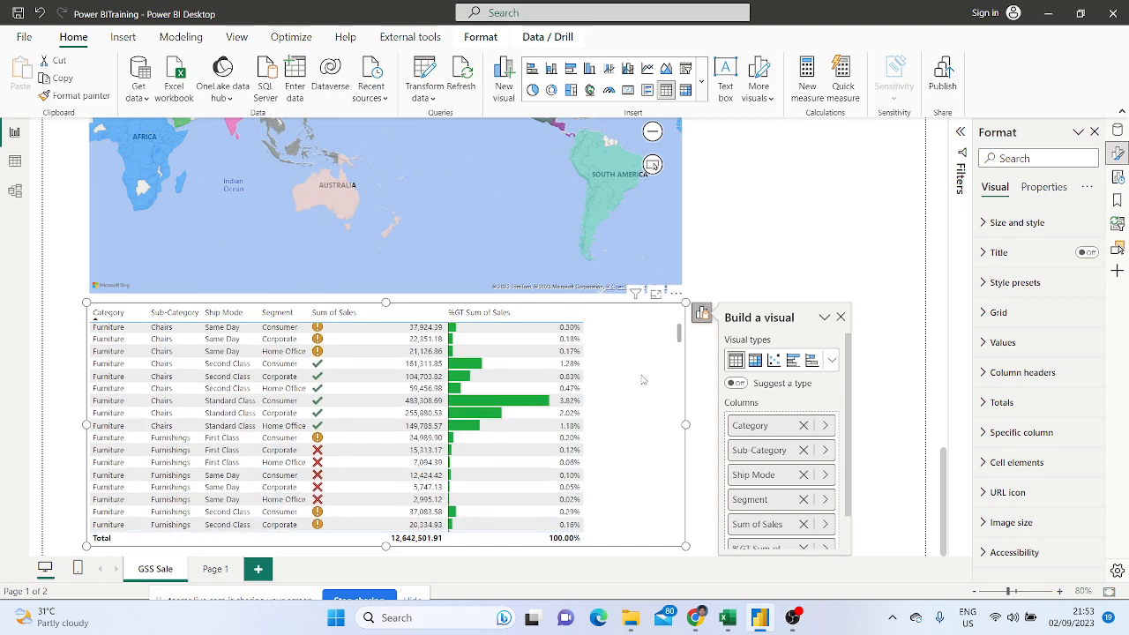
scroll(642, 379, "up", 4)
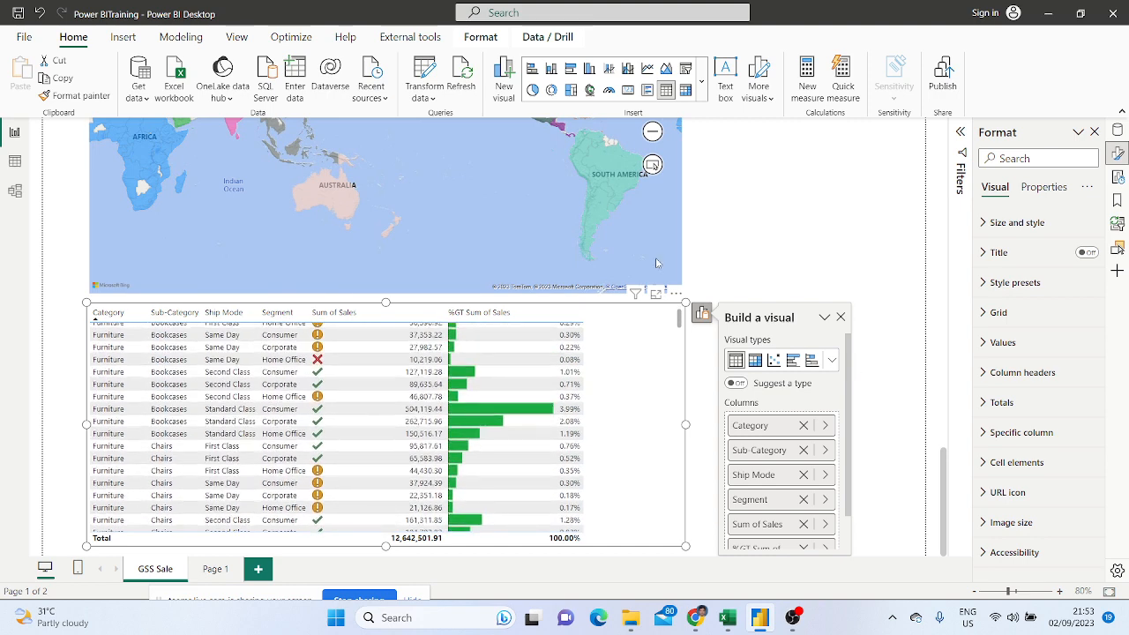
Dismiss the rendering error and delete the filled map of sales, profit and quantity by country and region
left_click(891, 403)
scroll(847, 399, "up", 10)
scroll(828, 400, "up", 4)
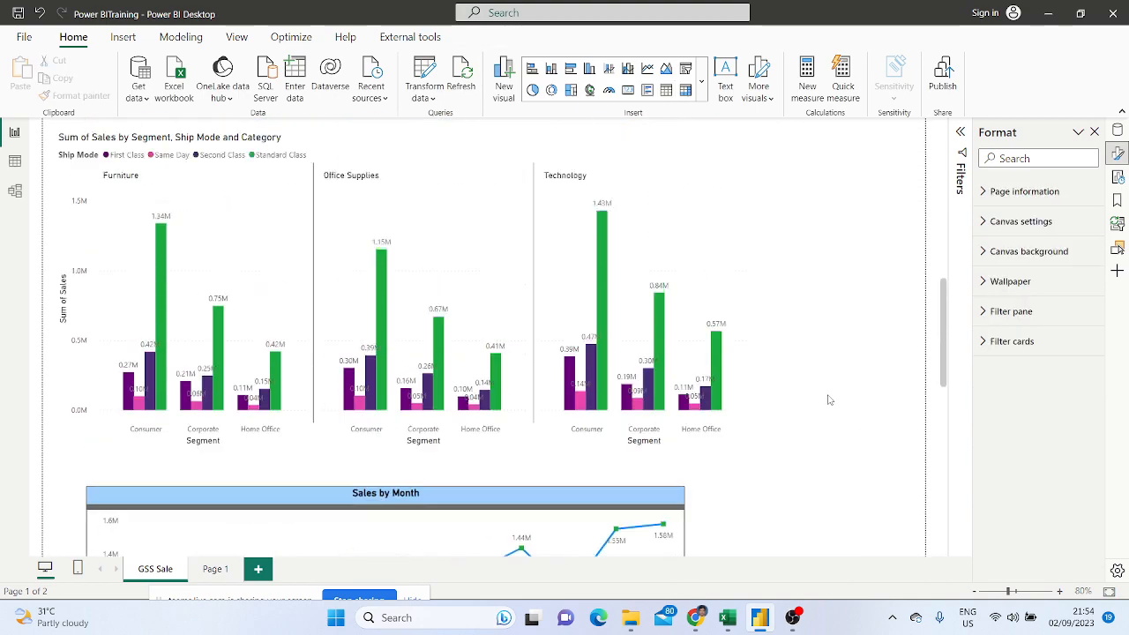
scroll(829, 402, "down", 10)
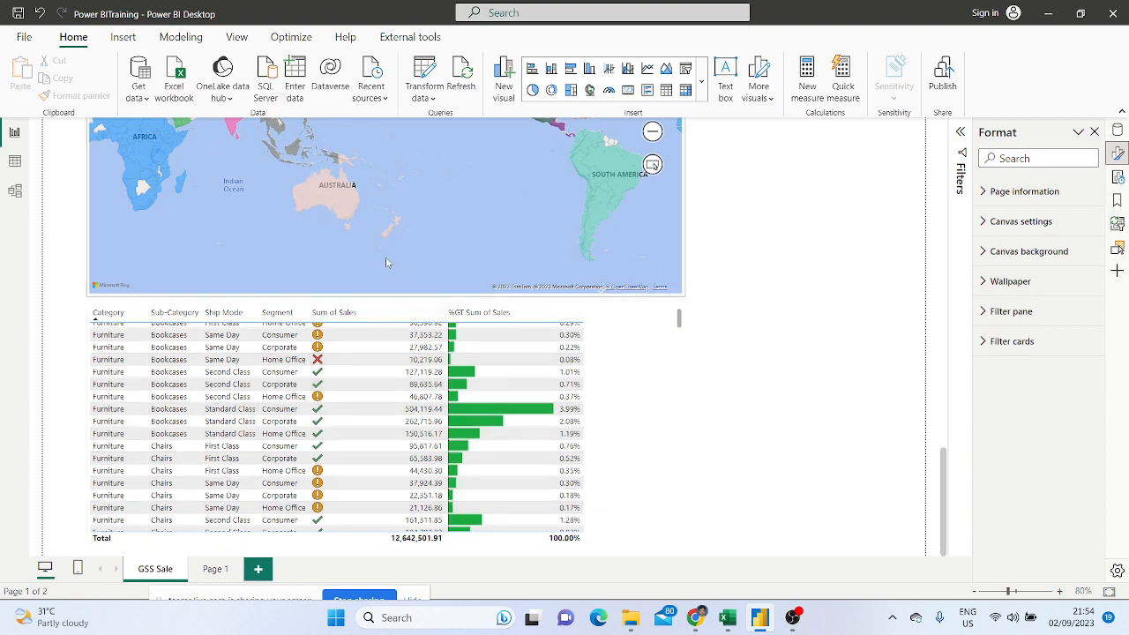
scroll(397, 265, "up", 3)
scroll(857, 282, "up", 5)
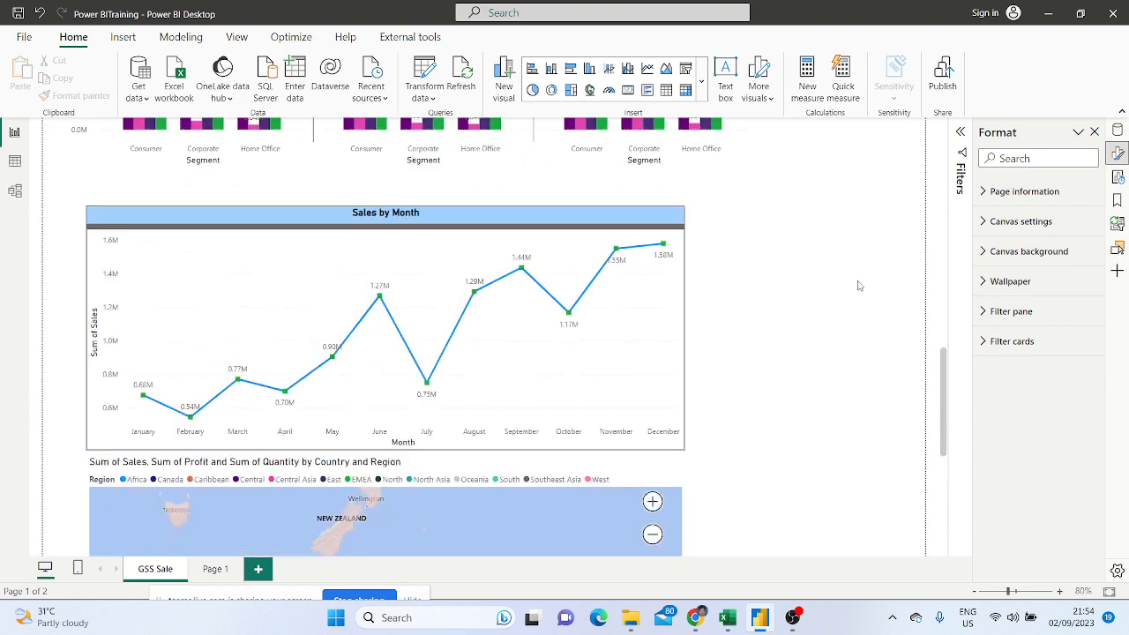
scroll(789, 321, "down", 3)
left_click(489, 295)
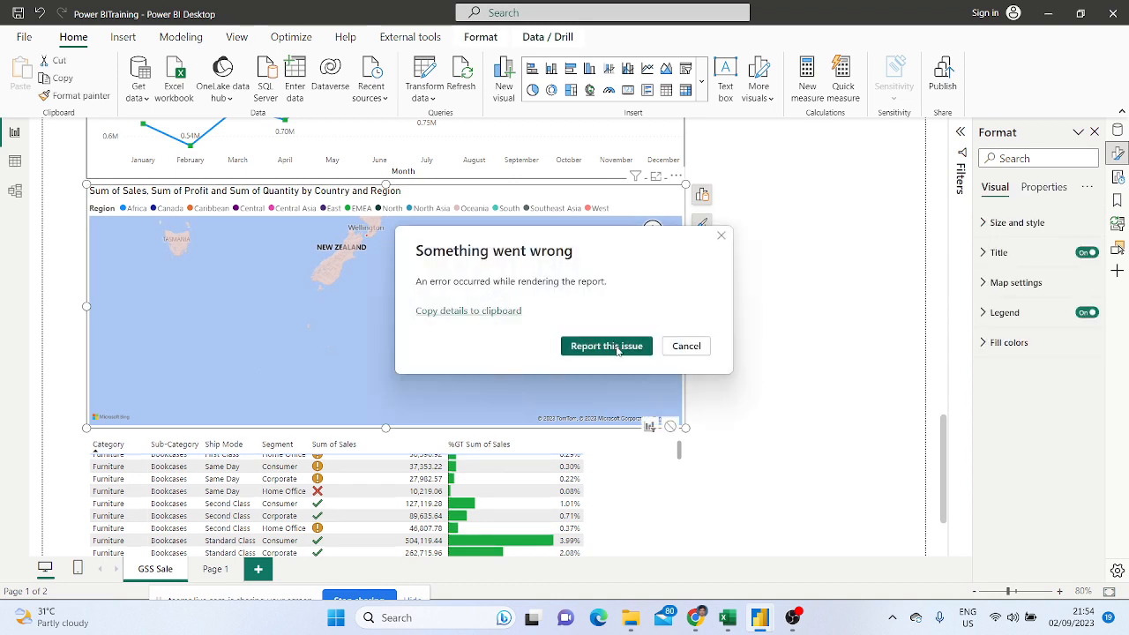
left_click(693, 349)
key("Delete")
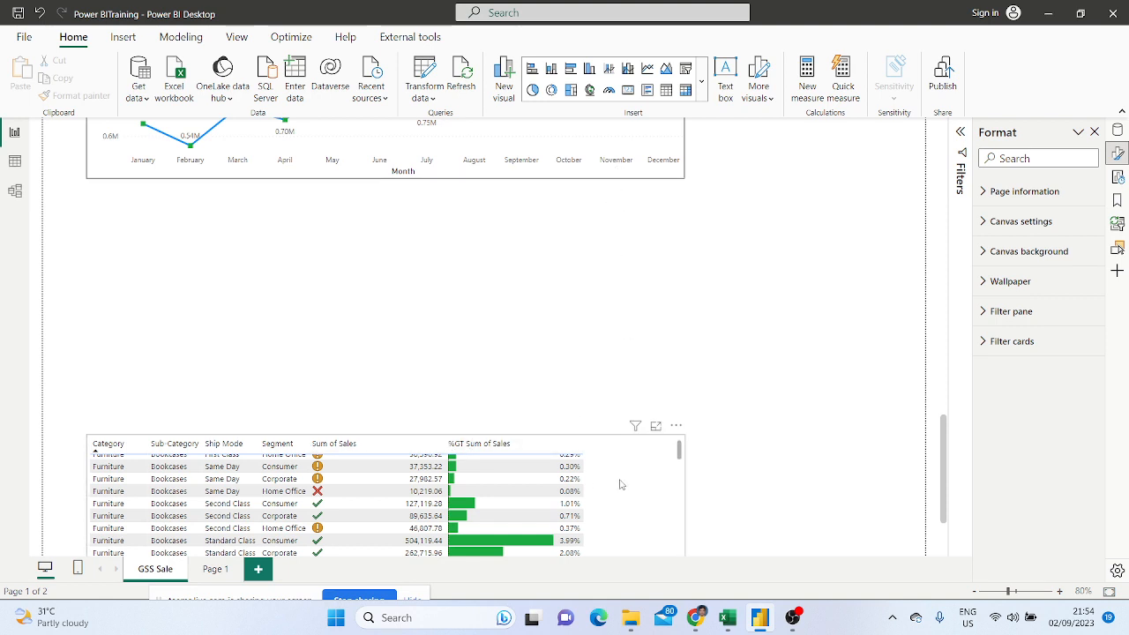
Move the sales table up into the empty space directly below the Sales by Month line chart
left_click(685, 490)
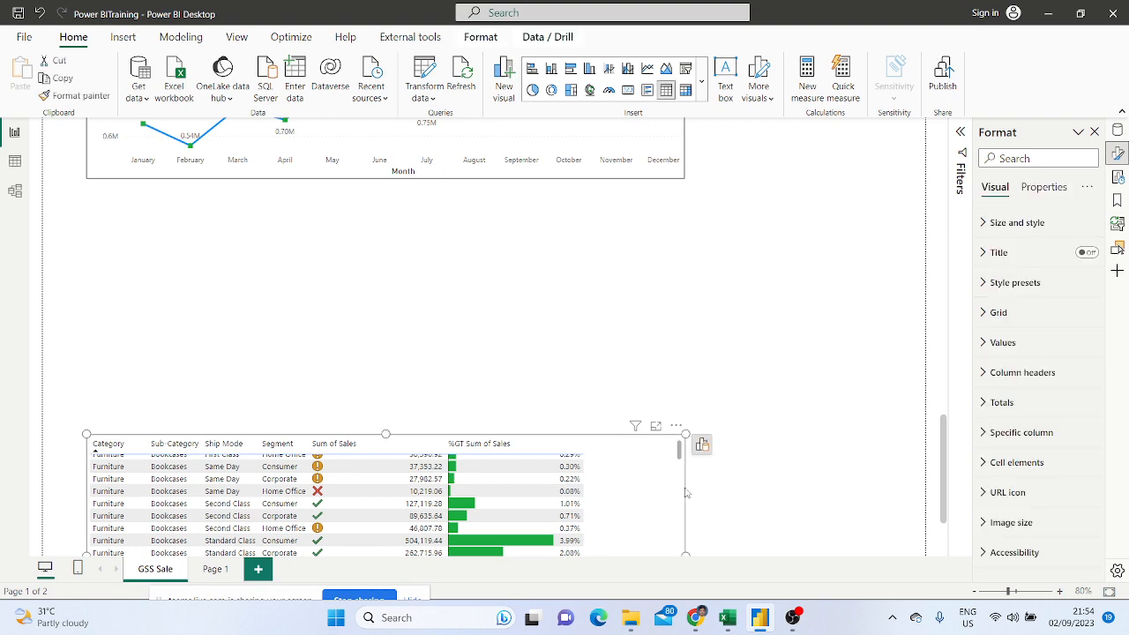
left_click_drag(685, 493, 689, 247)
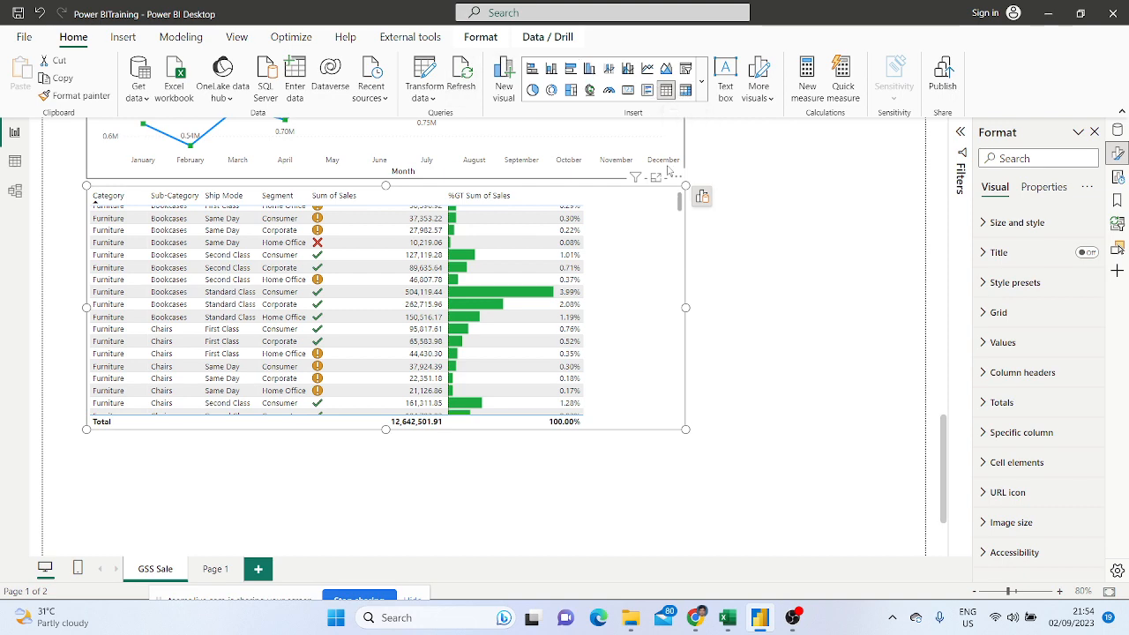
left_click(450, 527)
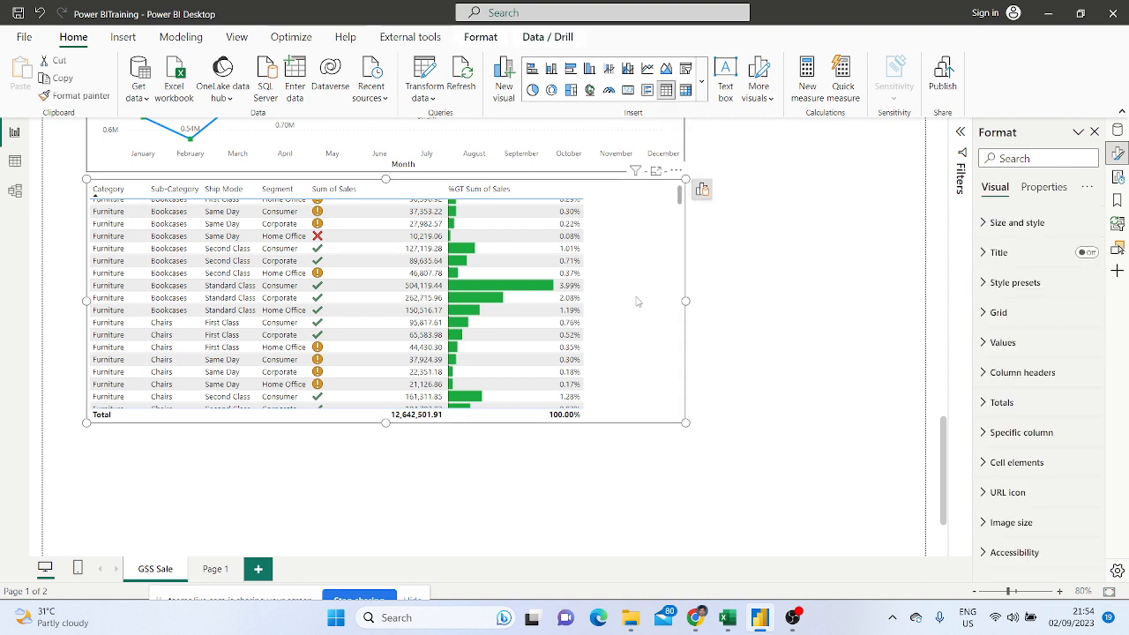
scroll(706, 273, "up", 5)
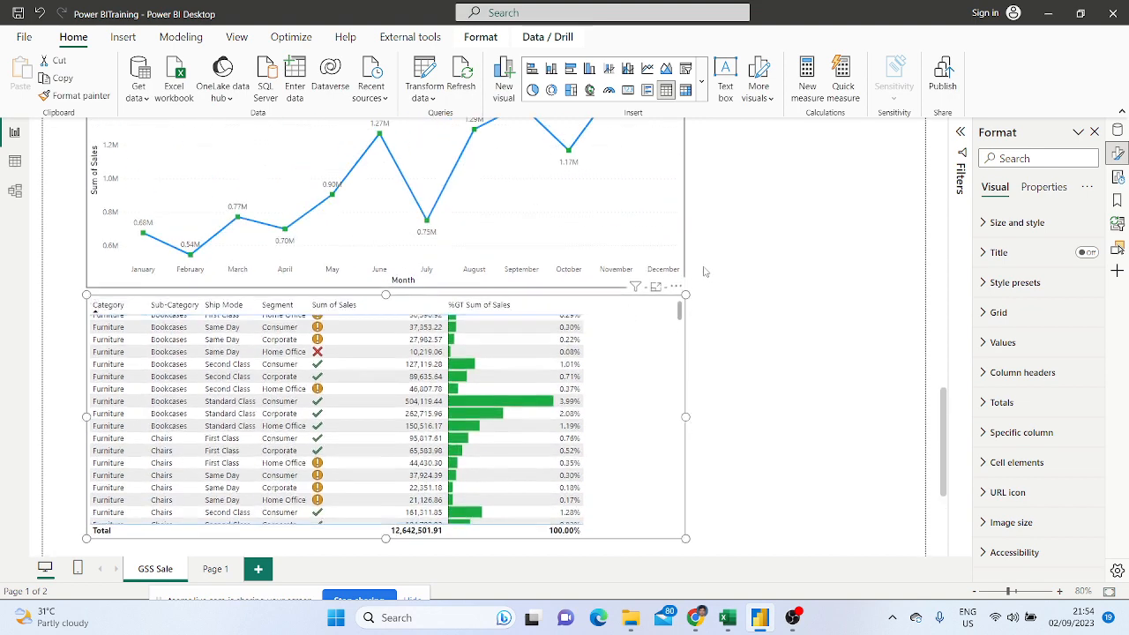
scroll(699, 254, "down", 2)
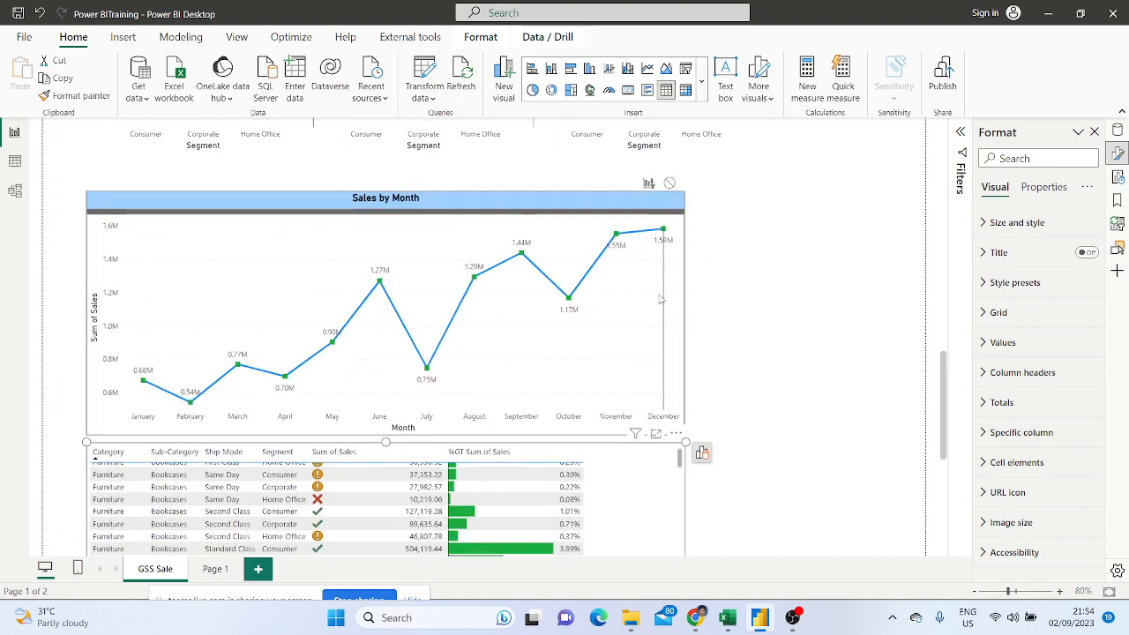
Drill the Sales by Month chart down to December's days, try it as a matrix, and restore the line chart type
left_click(665, 300)
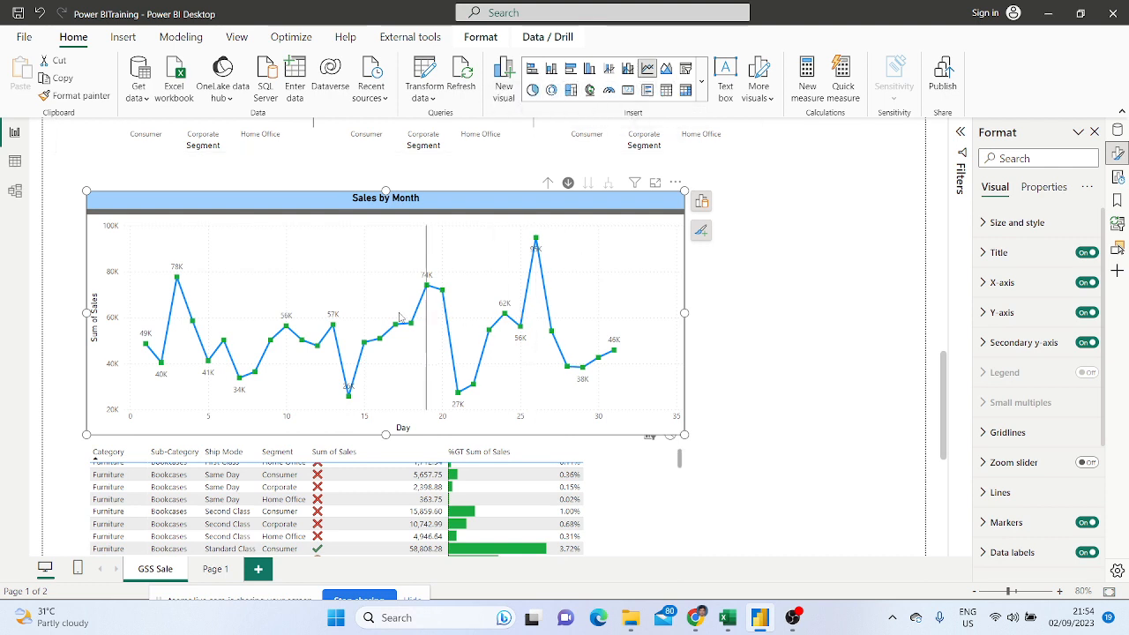
left_click(686, 91)
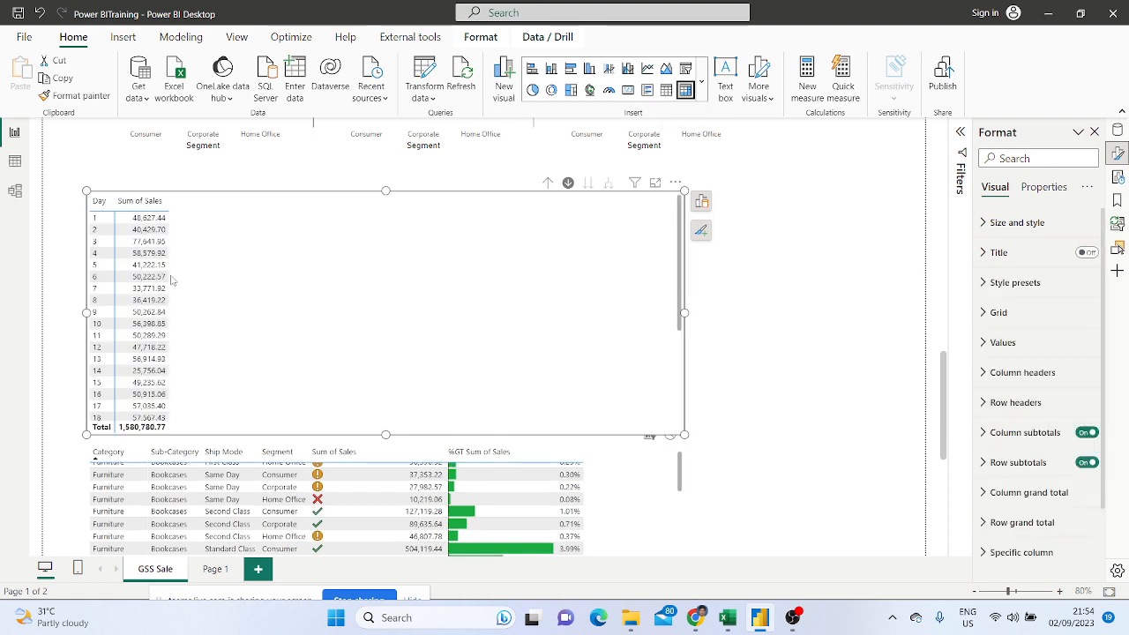
left_click(647, 69)
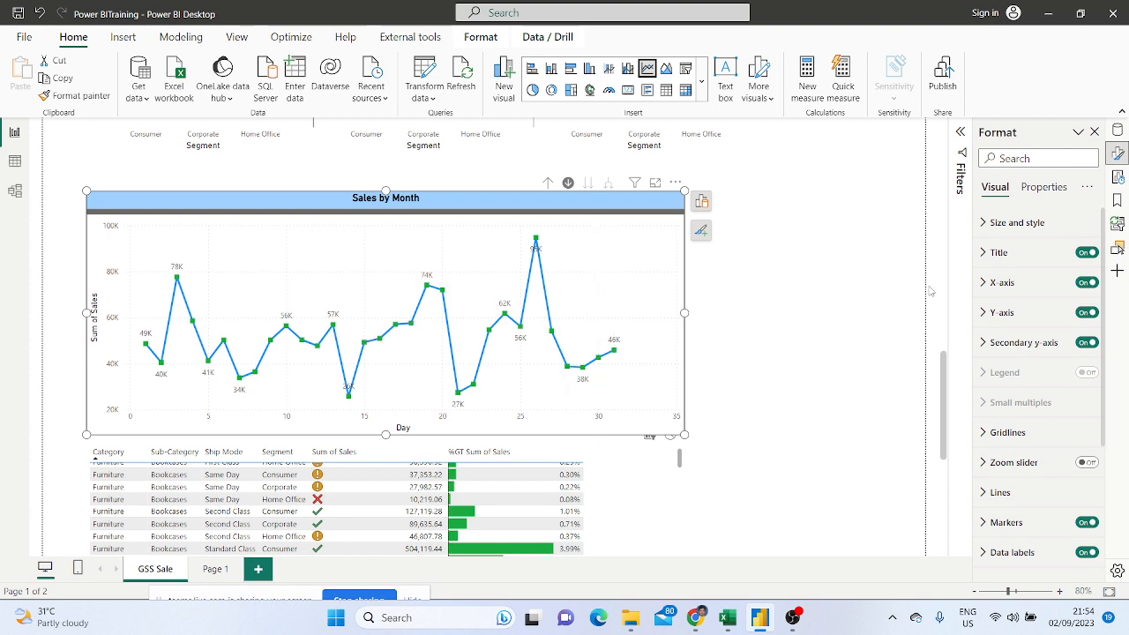
Insert a new empty matrix visual in the blank area below the sales table
left_click(879, 272)
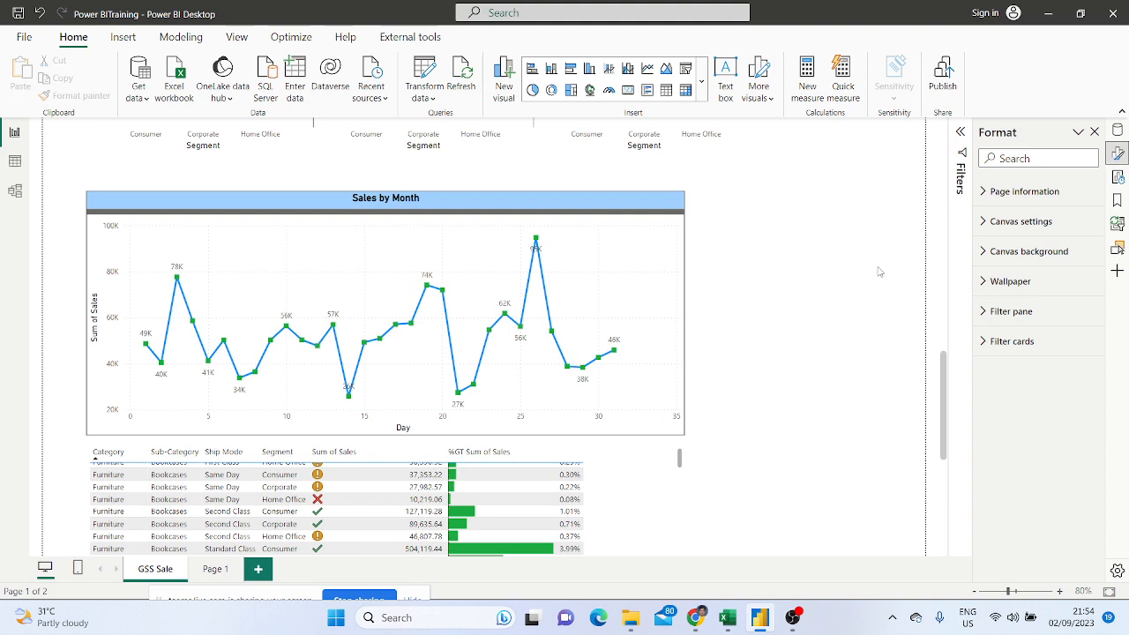
scroll(852, 282, "down", 5)
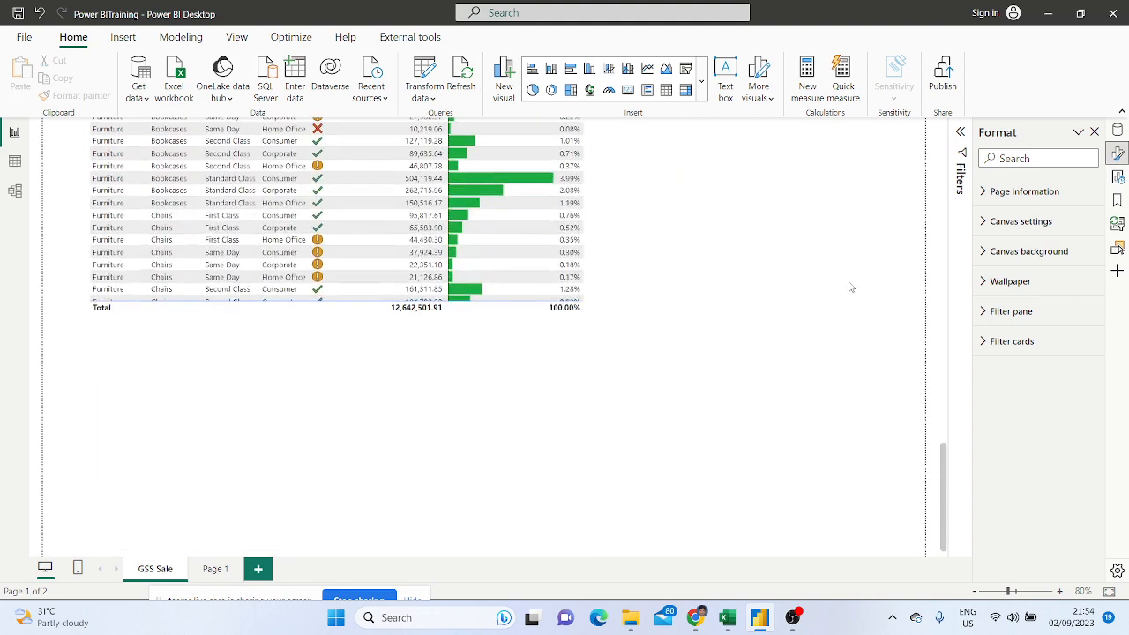
left_click(686, 89)
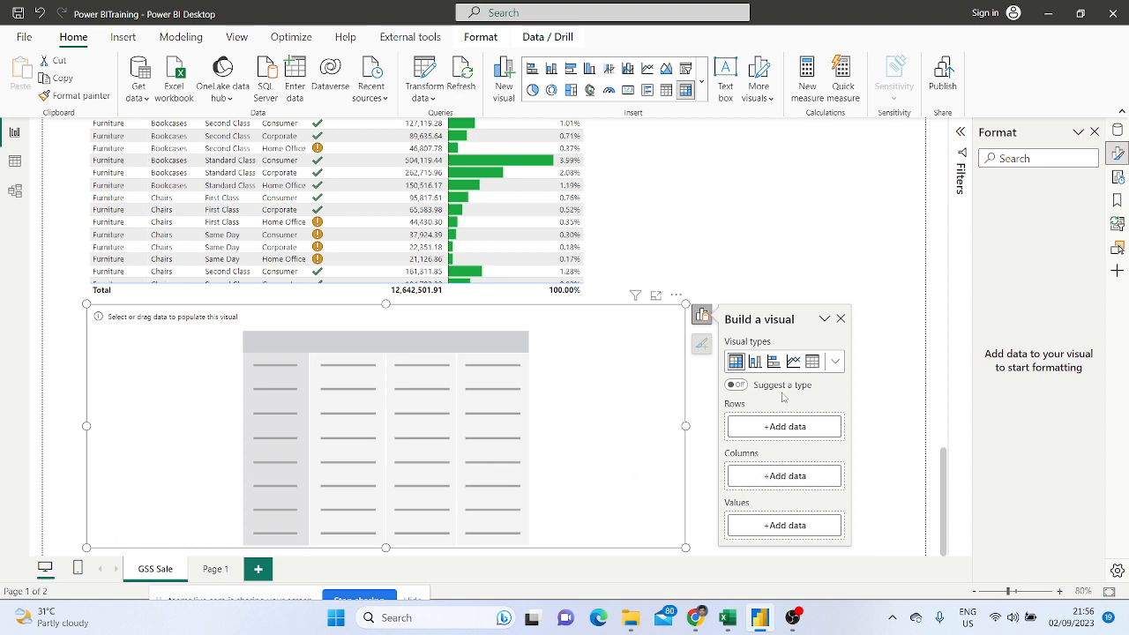
Add the Category field to the rows of the empty matrix below the sales table
left_click(790, 429)
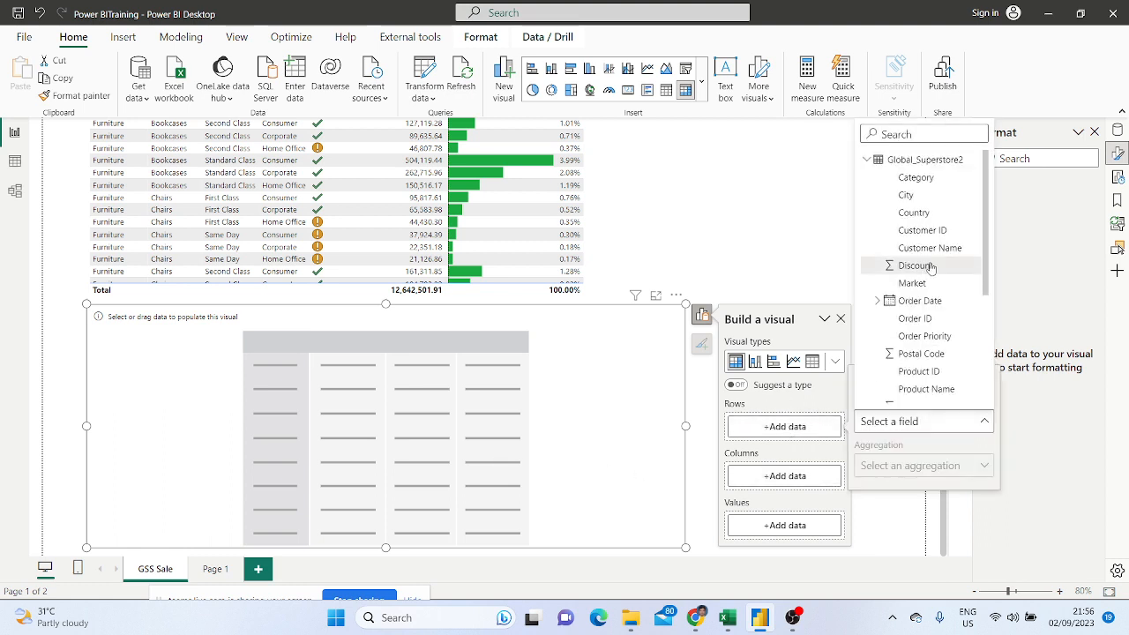
left_click(918, 179)
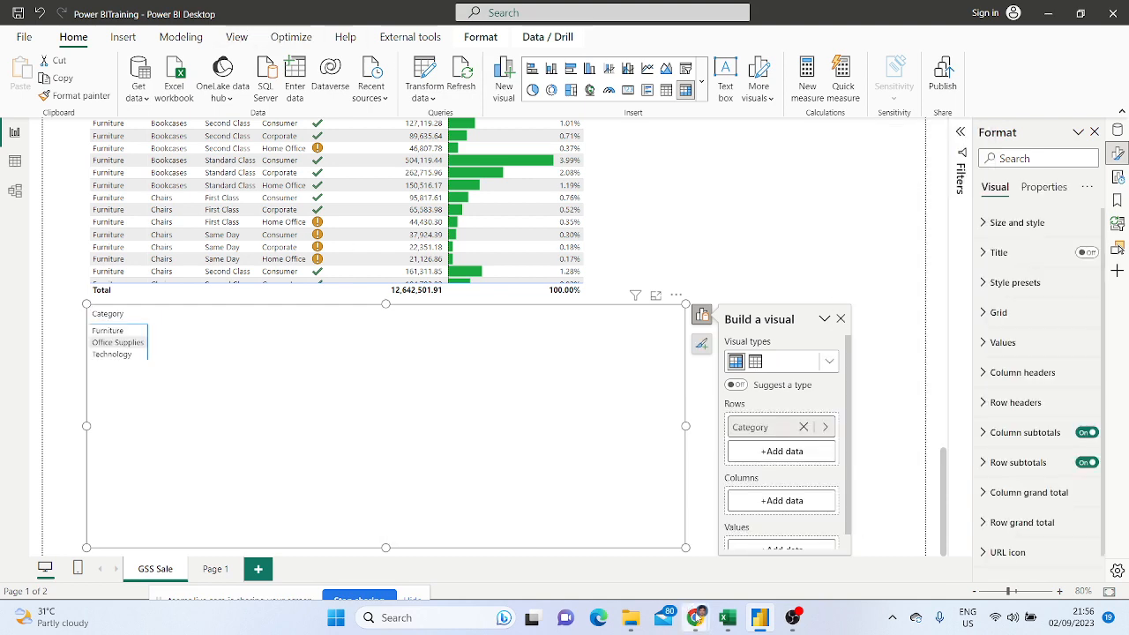
Switch to the Teams meeting in Chrome to read the meeting chat, and return to Power BI Desktop
mouse_move(695, 617)
left_click(521, 545)
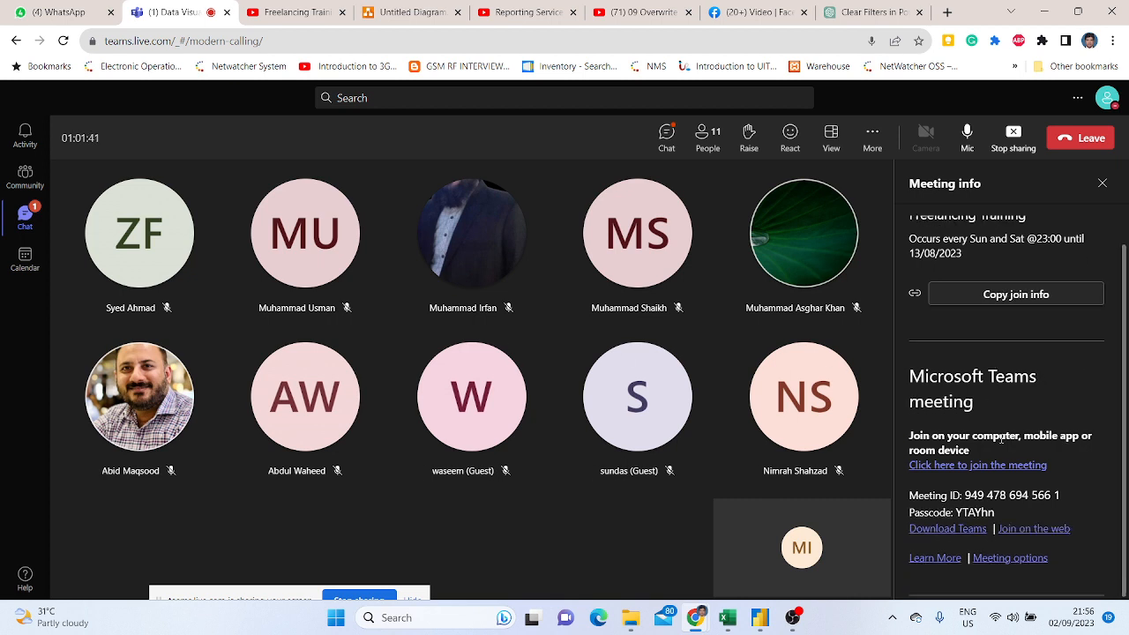
left_click(666, 134)
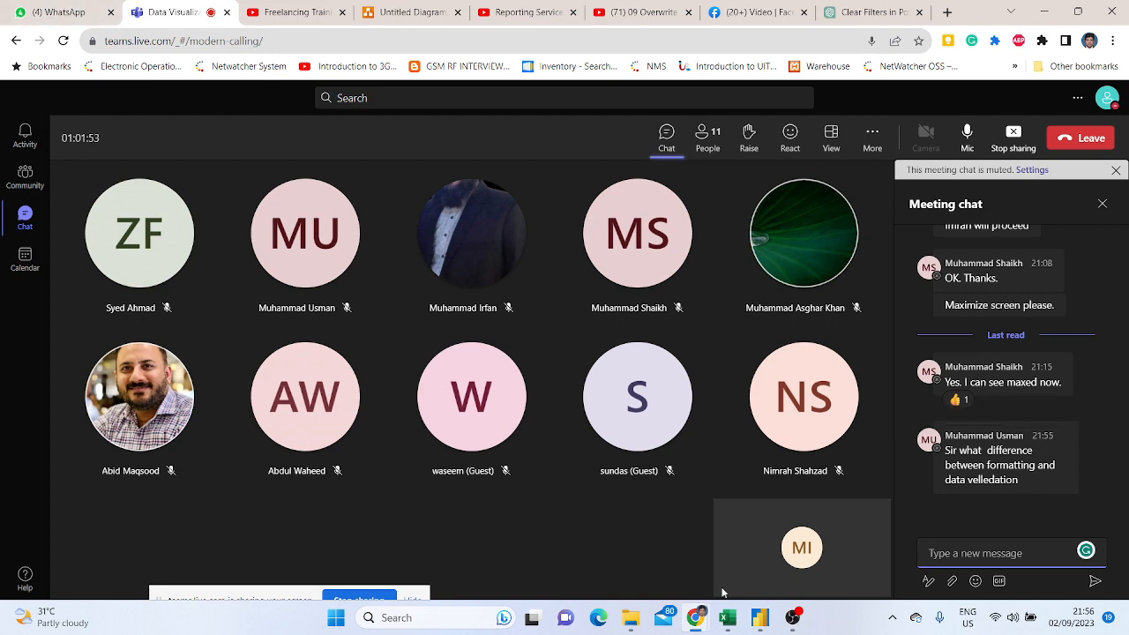
left_click(761, 619)
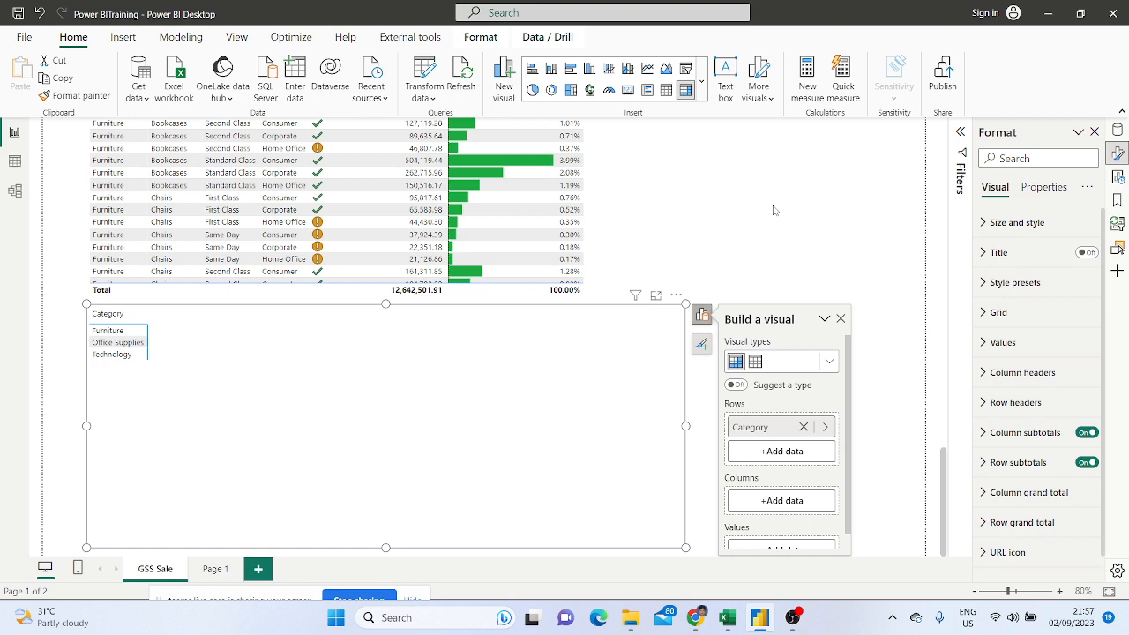
Examine the Category column of the sales table from the Furniture rows through the Office Supplies rows
scroll(707, 130, "up", 1)
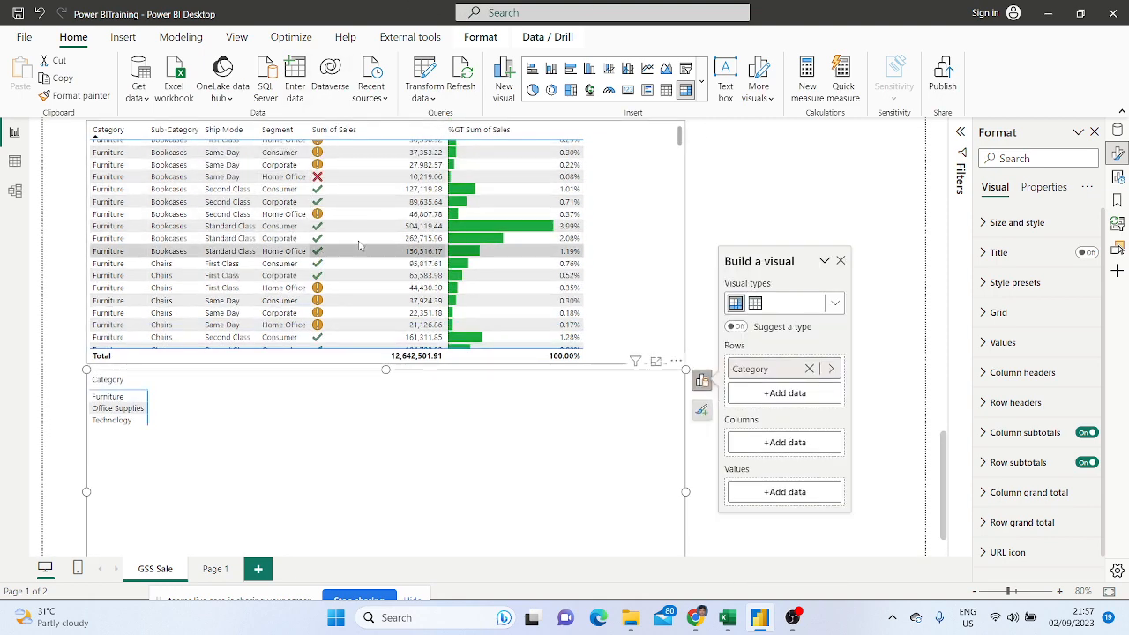
left_click(636, 212)
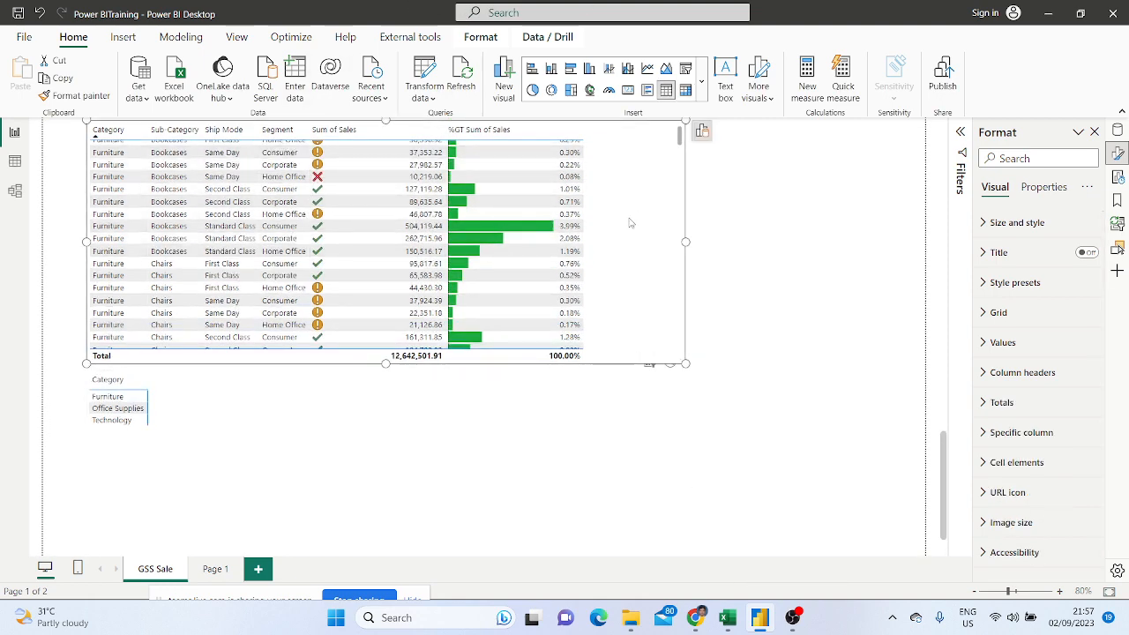
scroll(618, 287, "up", 4)
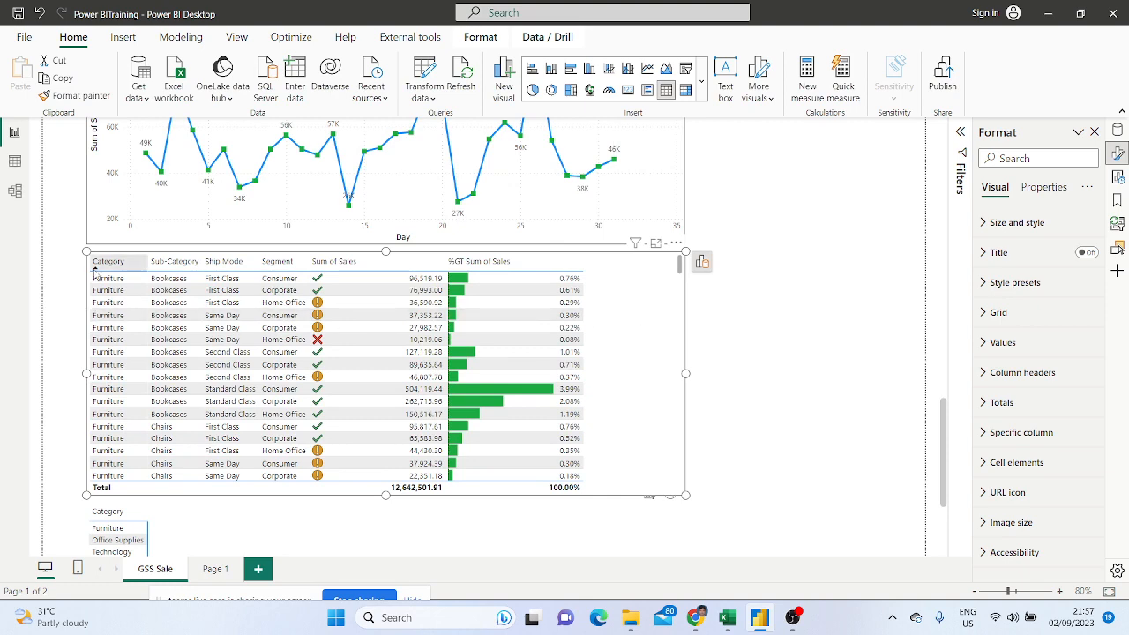
scroll(129, 408, "down", 15)
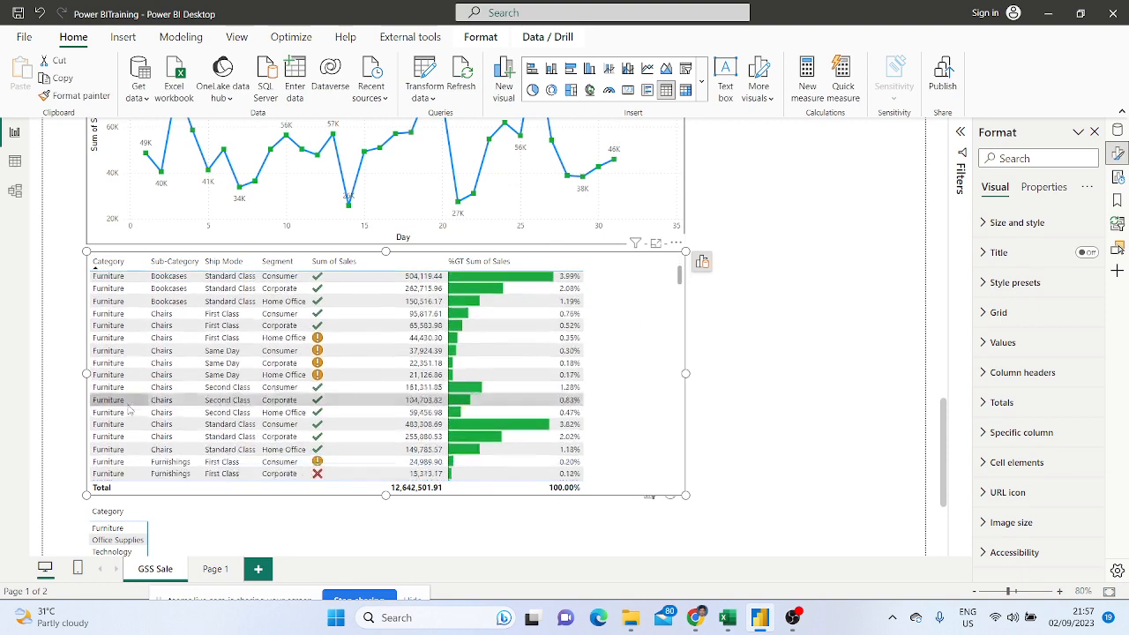
scroll(120, 400, "down", 15)
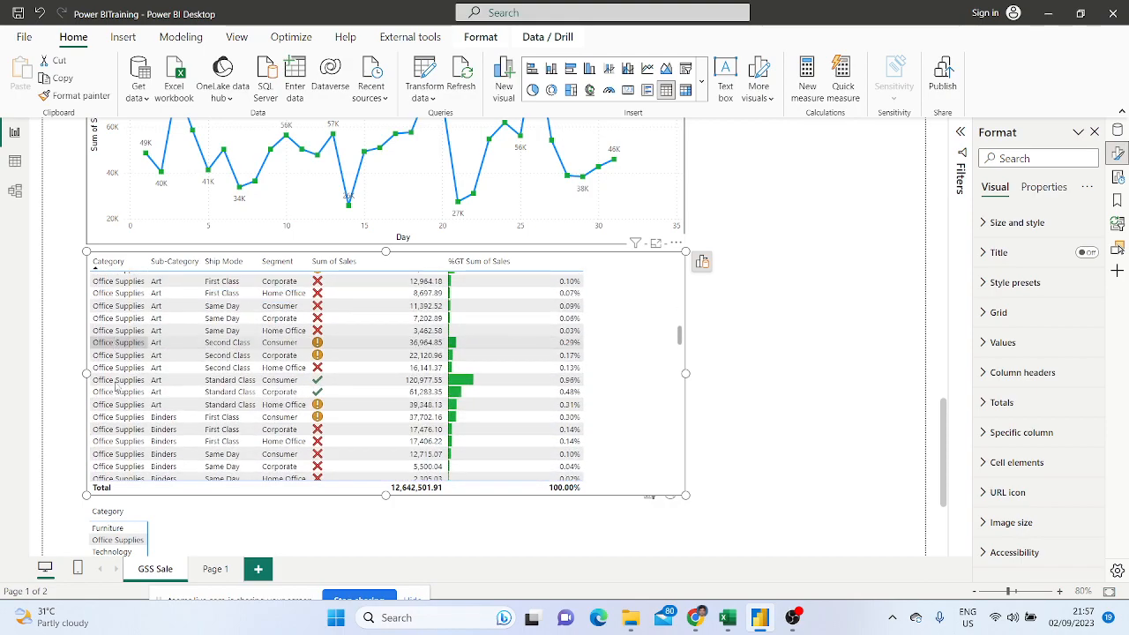
scroll(120, 404, "up", 20)
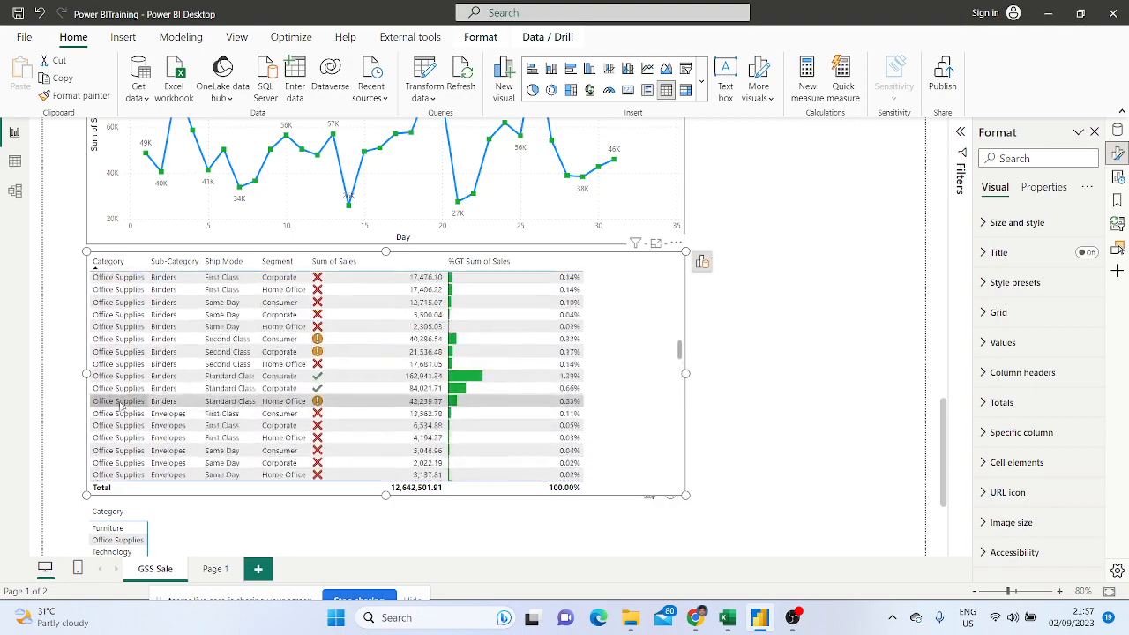
scroll(120, 404, "up", 1)
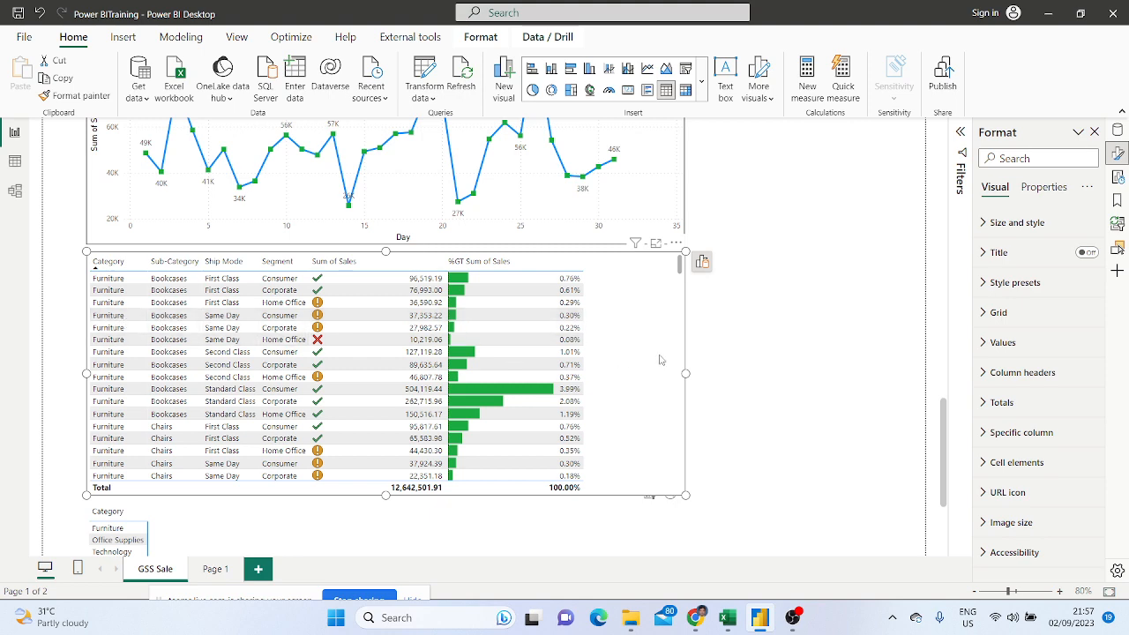
Add the Segment field to the columns of the Category matrix
scroll(816, 396, "down", 3)
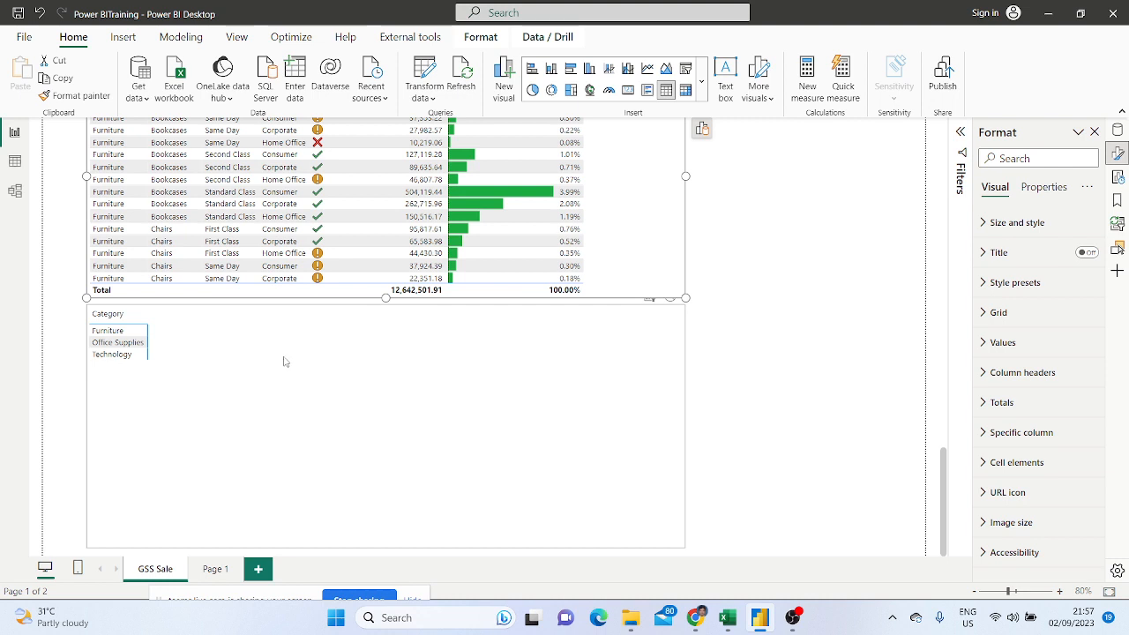
left_click(498, 356)
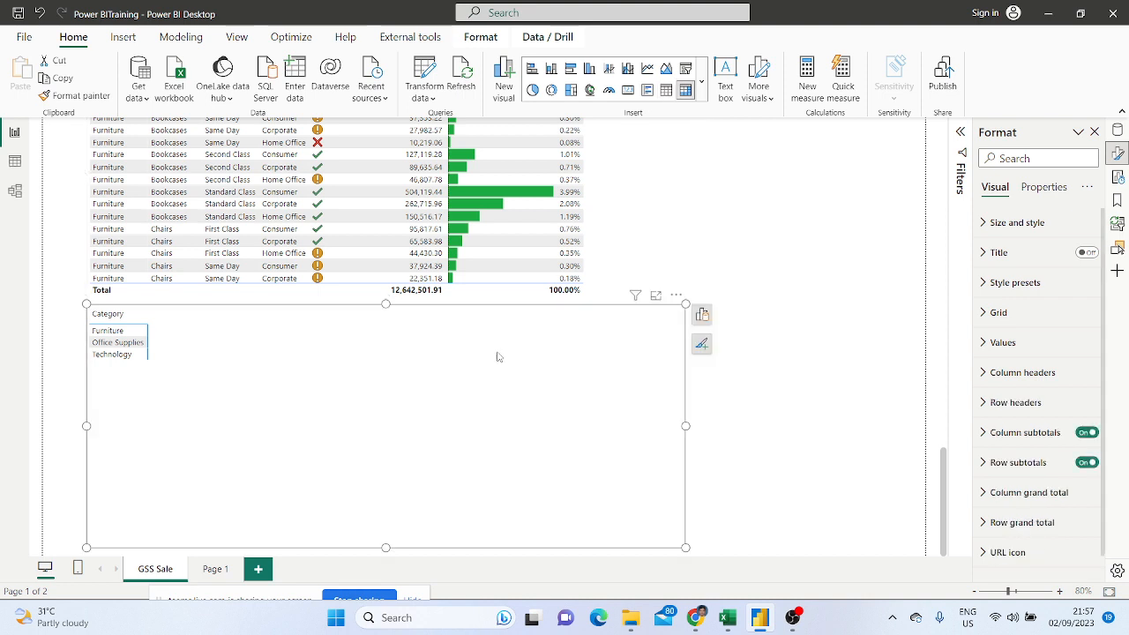
left_click(702, 315)
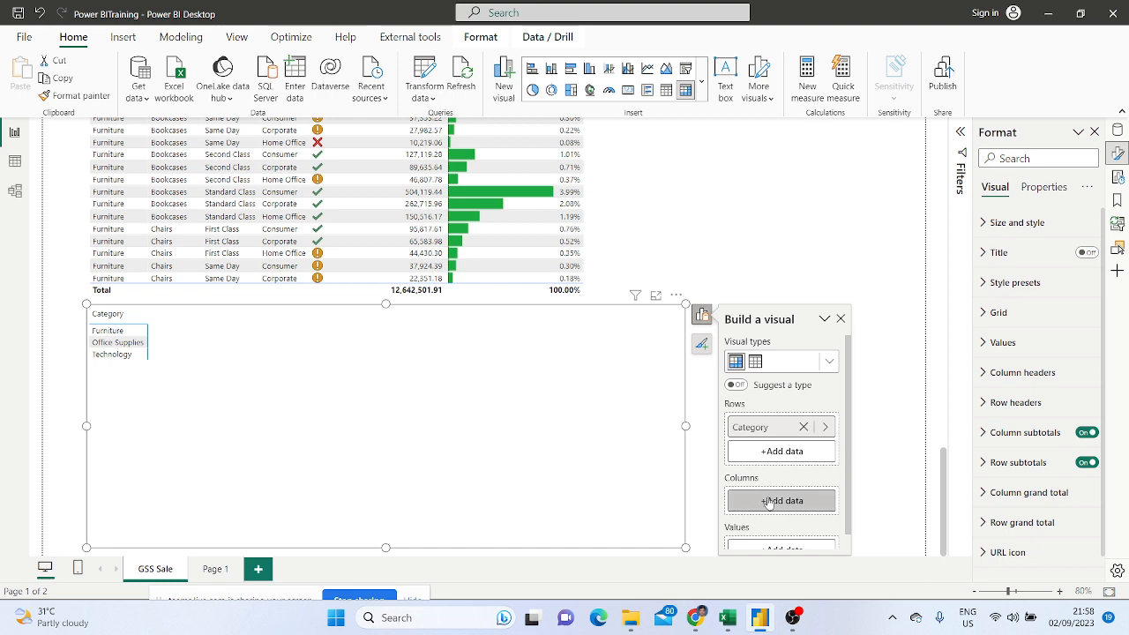
left_click(768, 501)
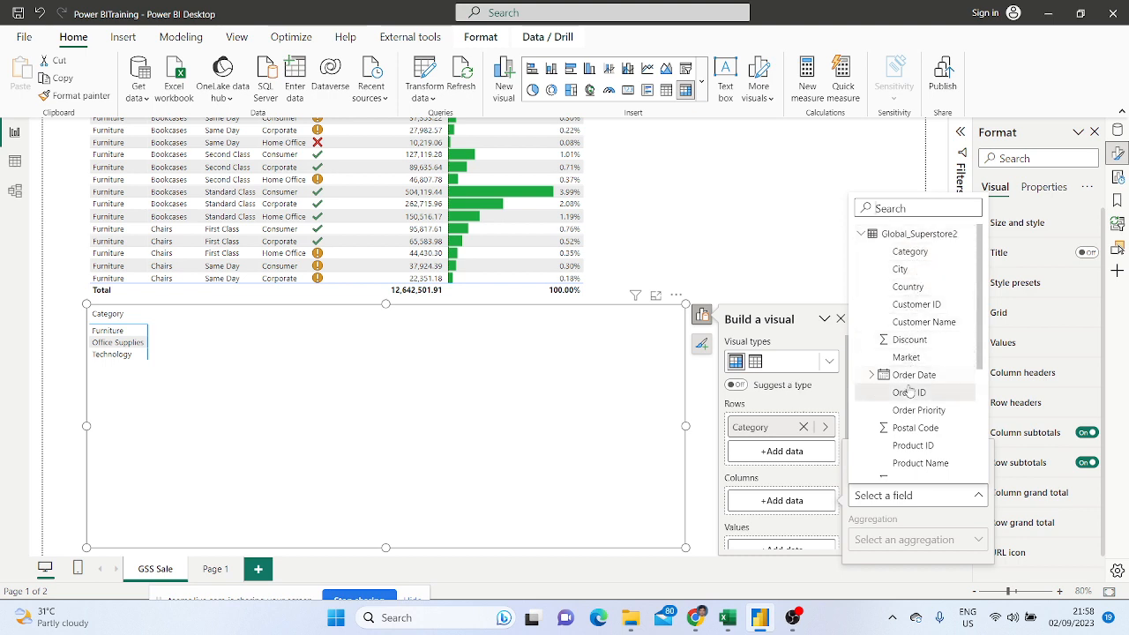
scroll(914, 432, "down", 3)
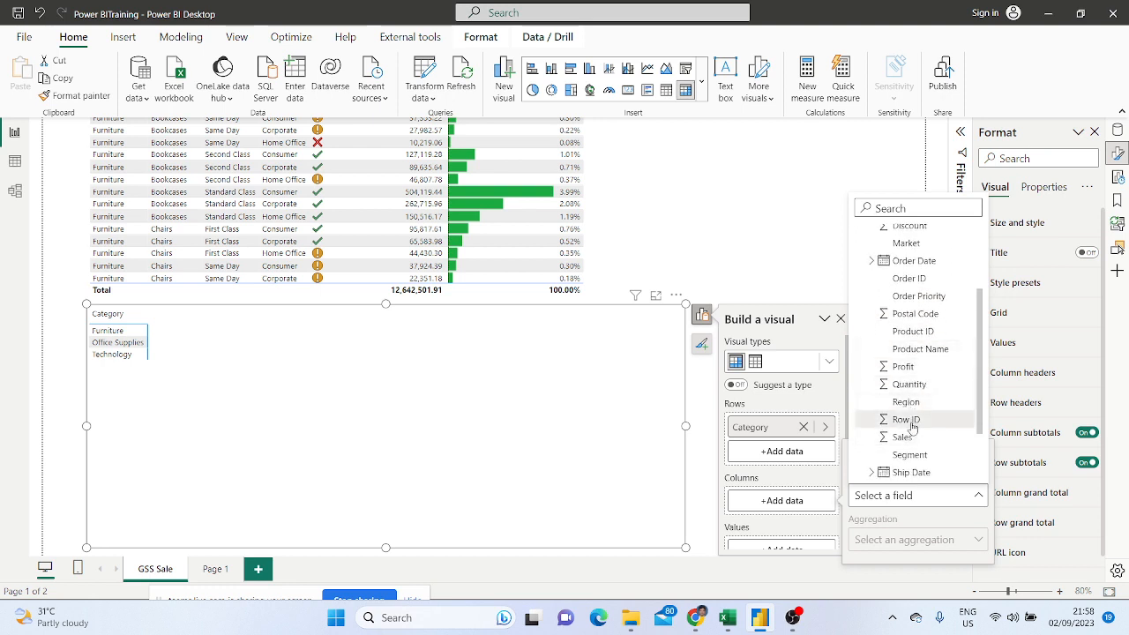
scroll(914, 433, "down", 1)
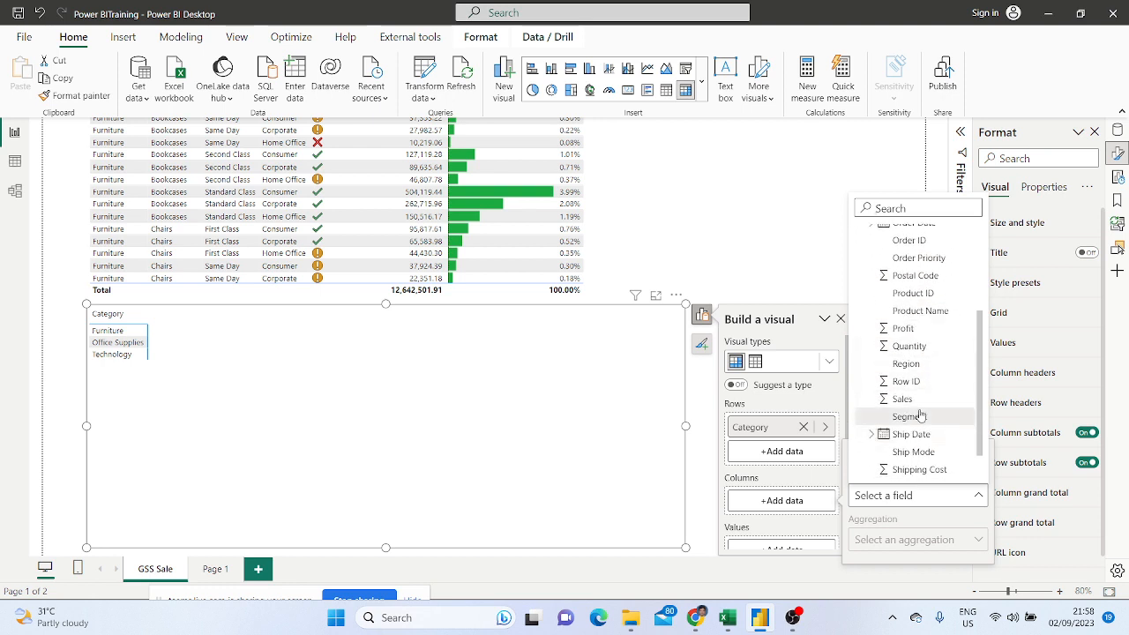
left_click(913, 417)
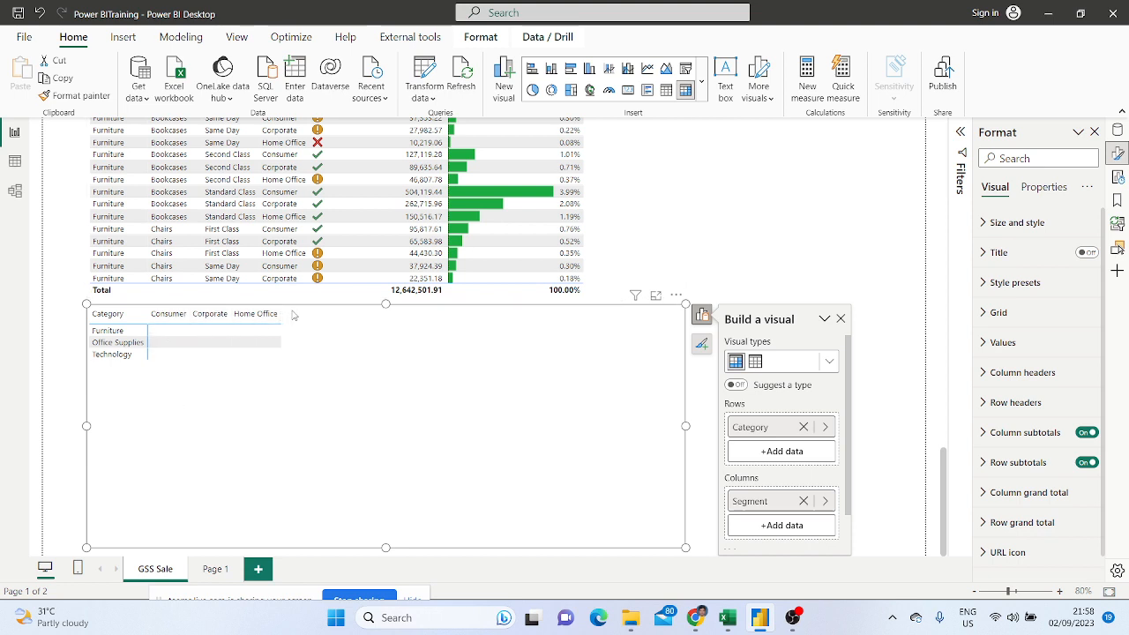
Add the Sales field to the matrix values
scroll(794, 474, "down", 1)
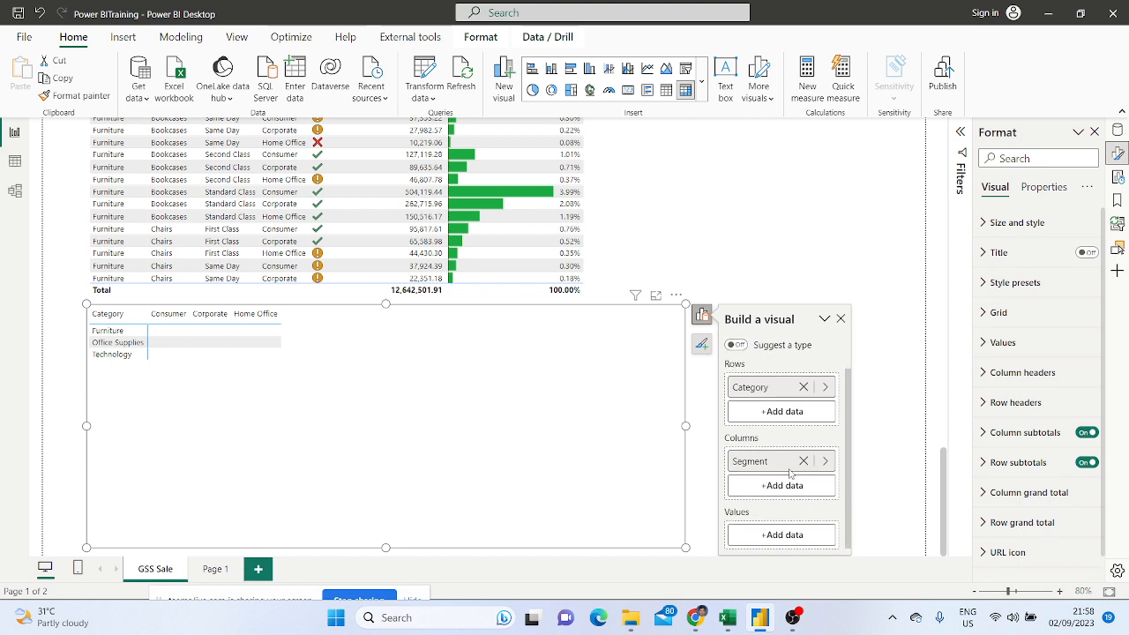
left_click(774, 536)
scroll(909, 415, "down", 3)
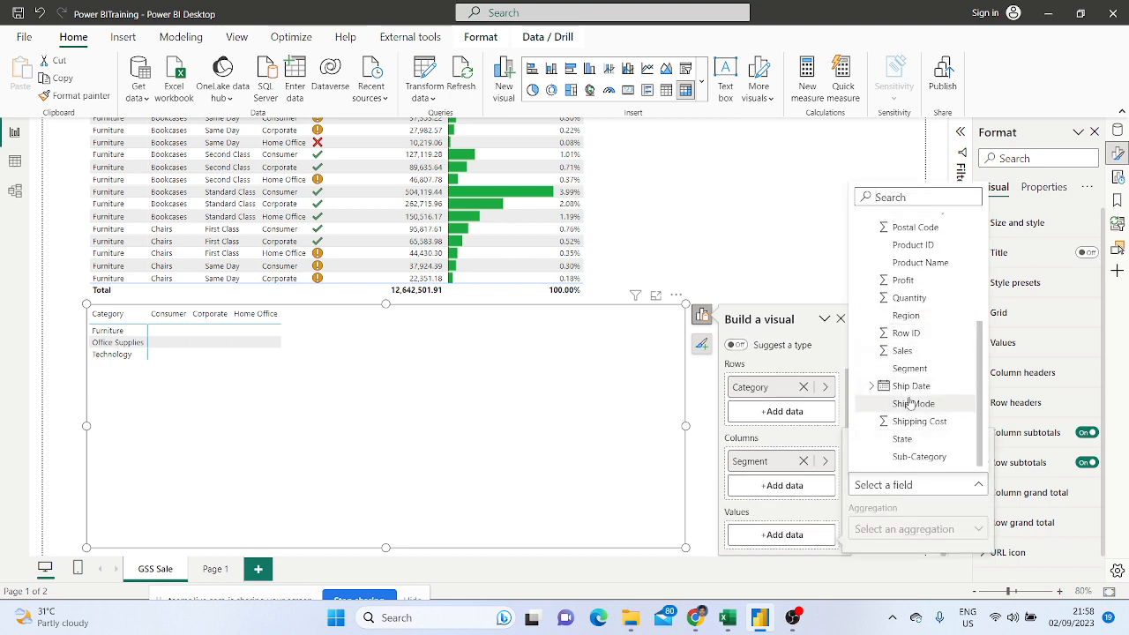
left_click(903, 352)
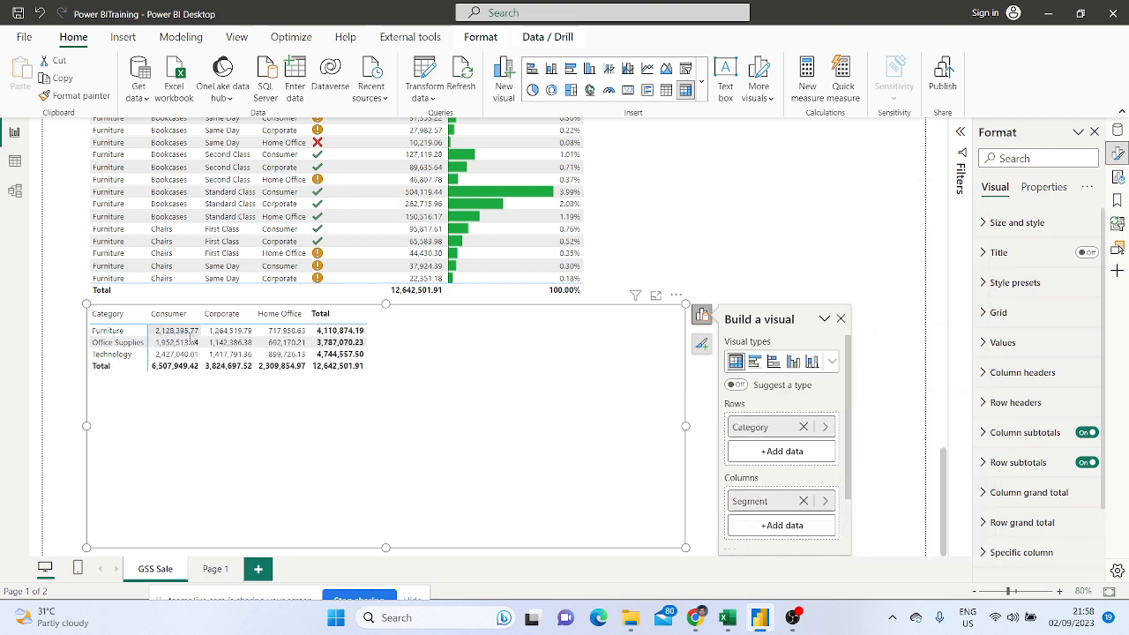
Try Segment as a second row level and the visual as a plain table, and restore the matrix with Segment in columns
left_click(107, 332)
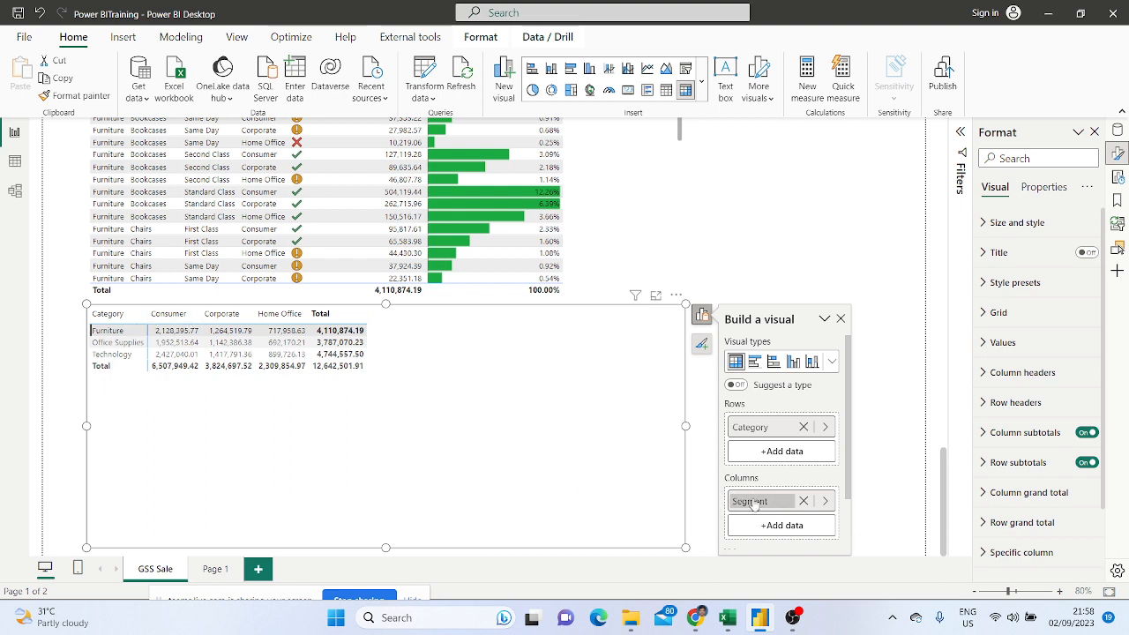
left_click_drag(755, 503, 751, 447)
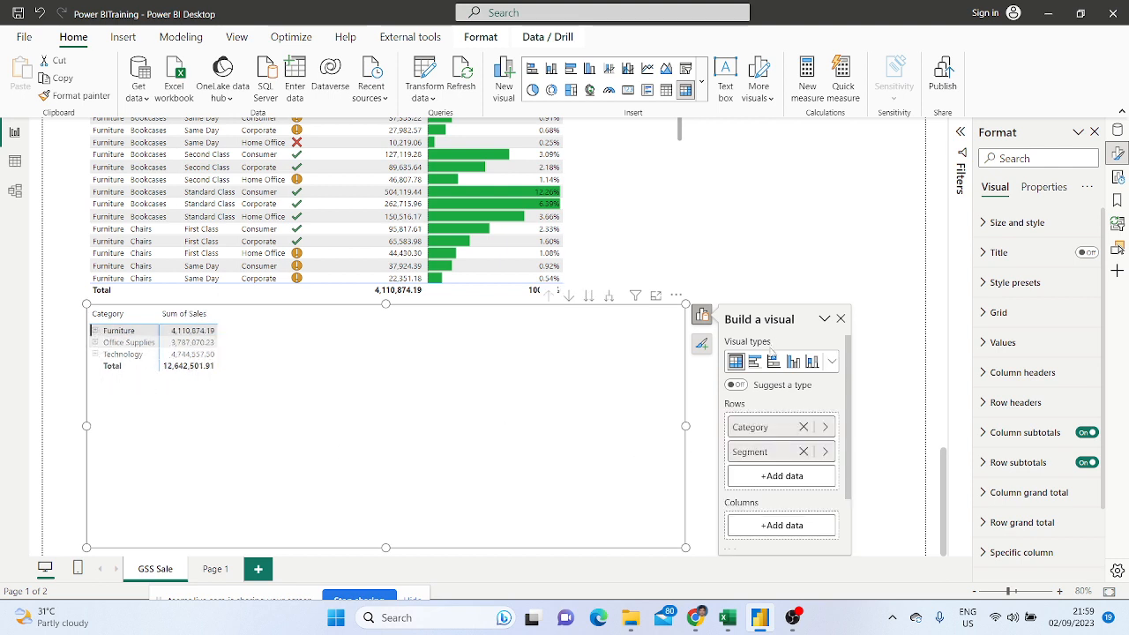
left_click(666, 89)
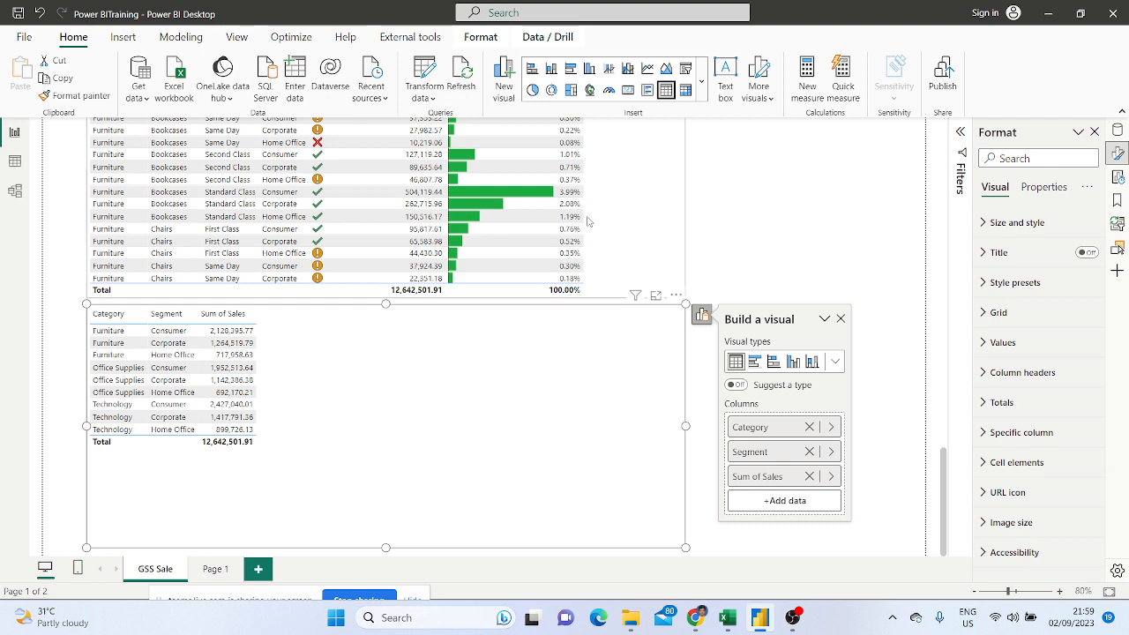
left_click(685, 90)
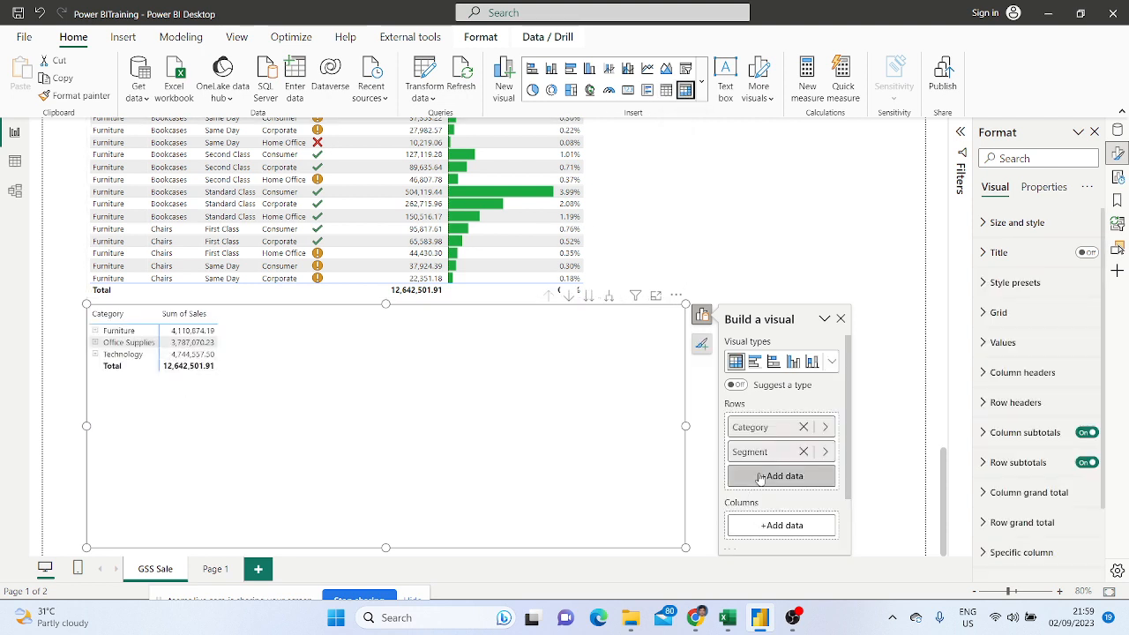
left_click_drag(764, 452, 773, 527)
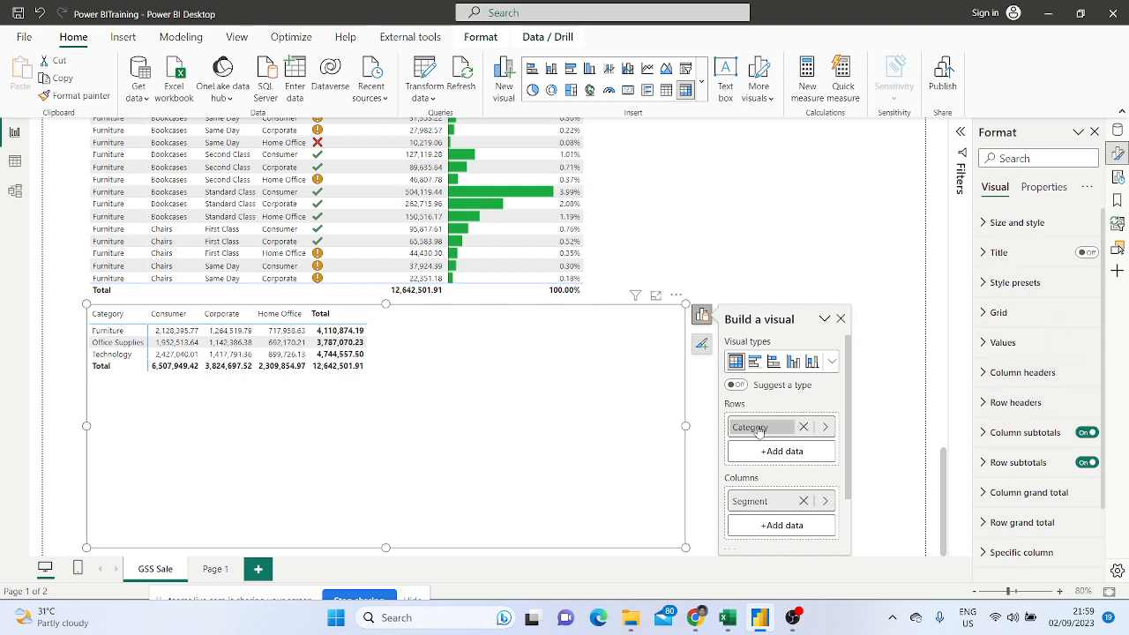
Add the Sub-Category field below Category in the matrix rows
left_click(798, 457)
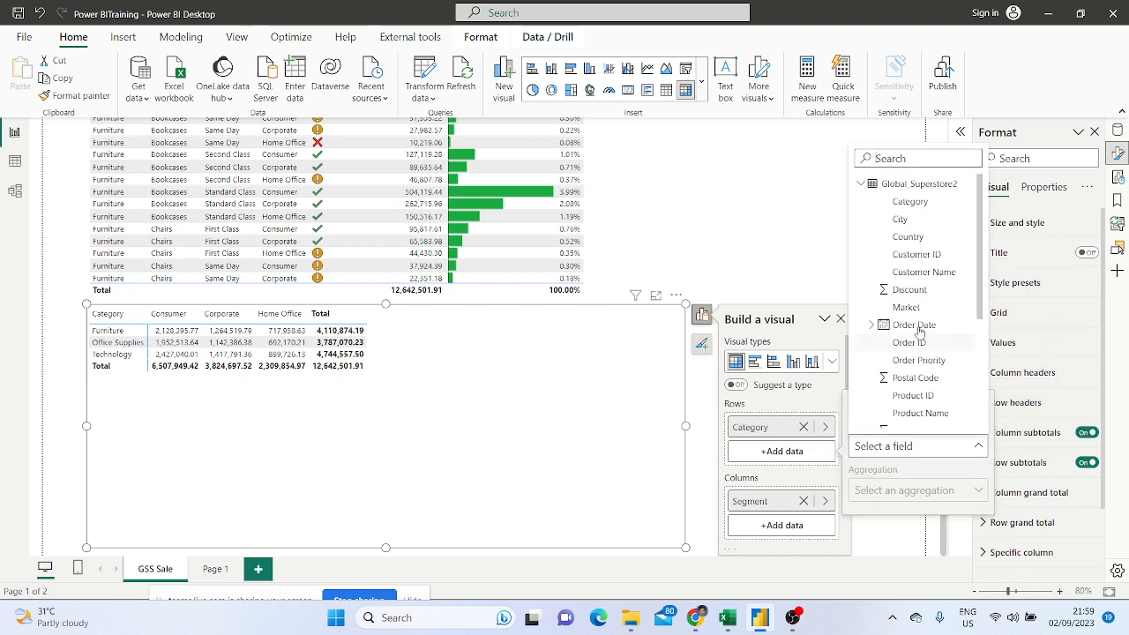
left_click(906, 161)
type("sub")
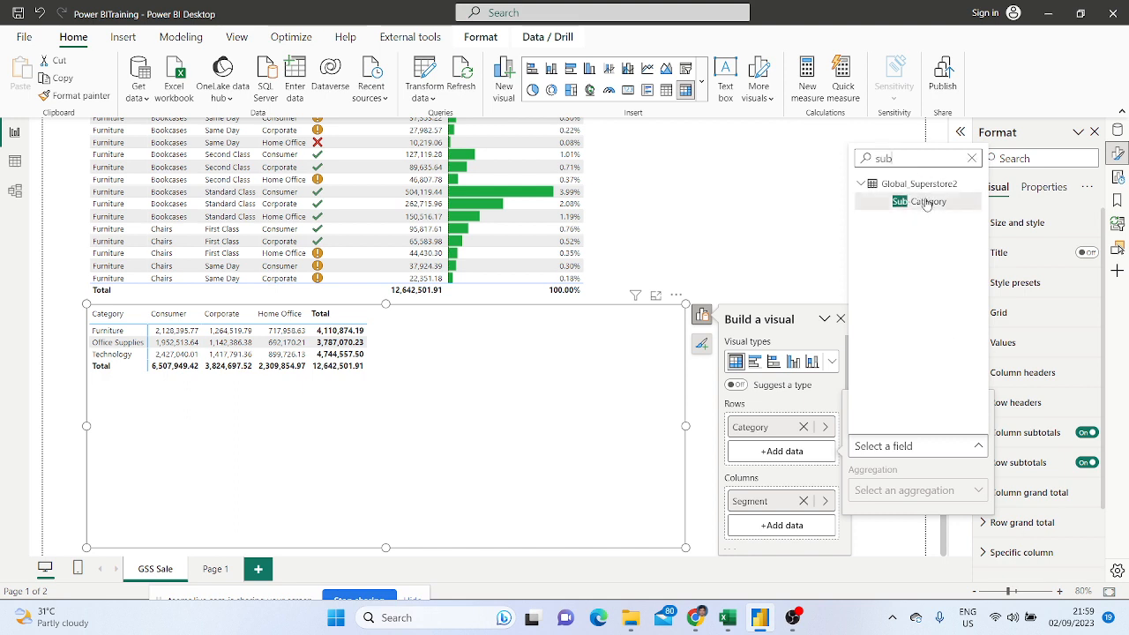
left_click(924, 202)
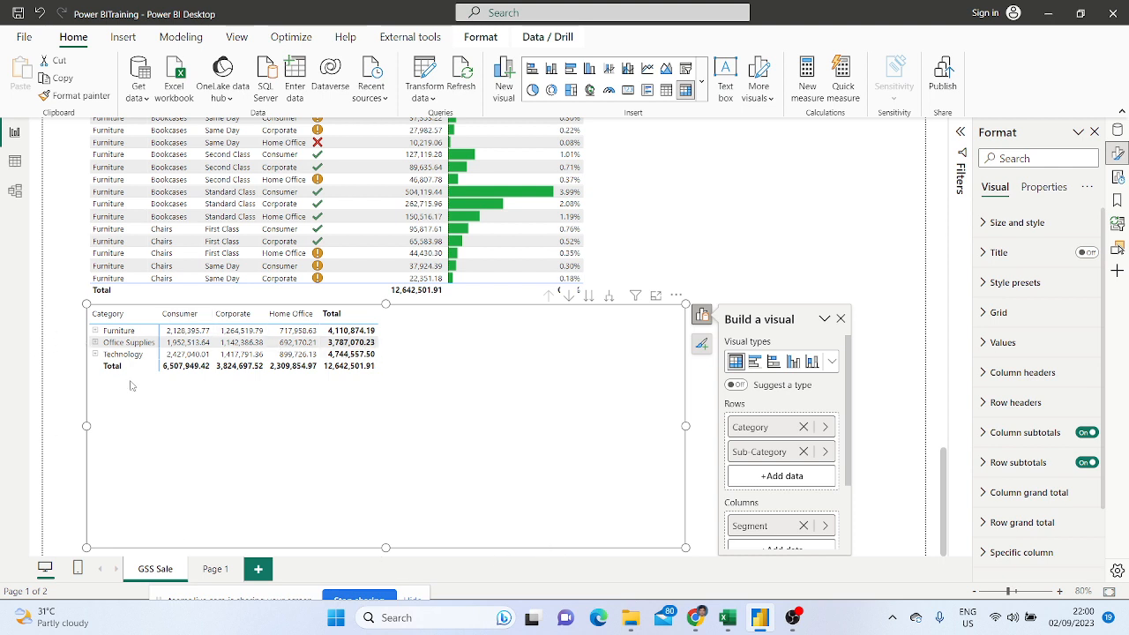
Expand Furniture, Office Supplies and Technology in the matrix down to their sub-categories
left_click(94, 332)
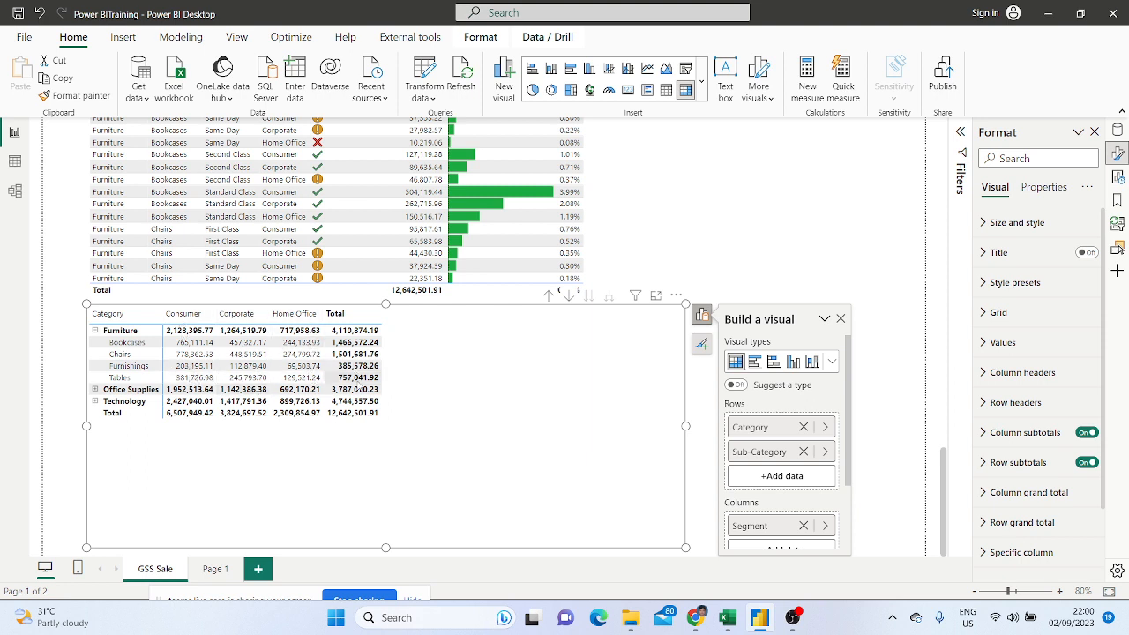
left_click(95, 391)
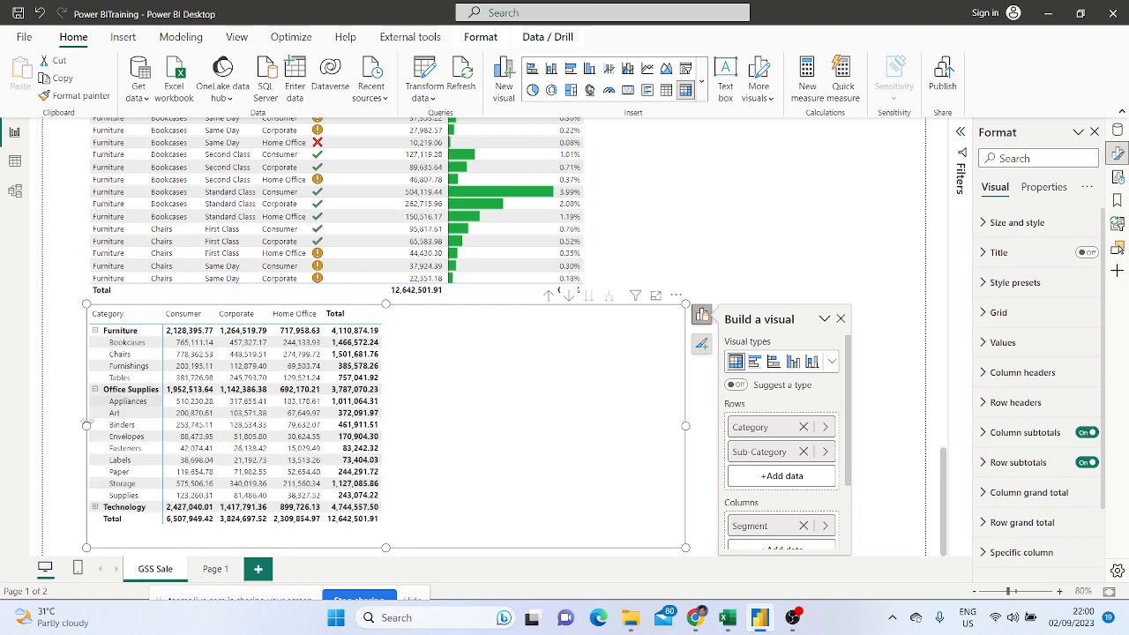
left_click(95, 508)
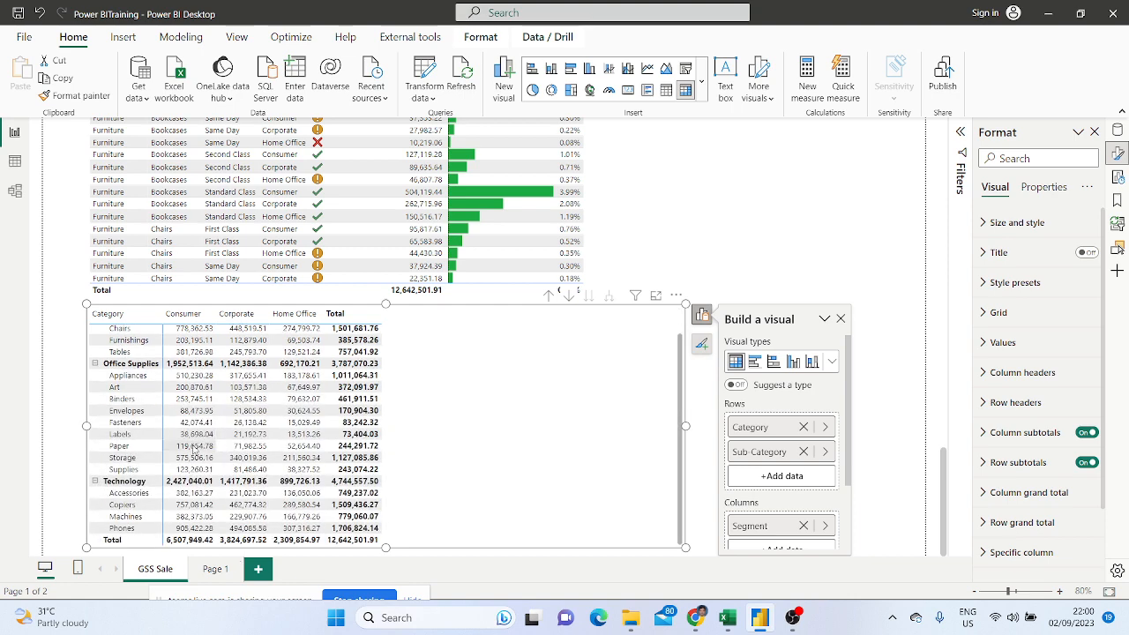
Collapse the Furniture, Office Supplies and Technology rows in the category matrix
scroll(258, 466, "up", 2)
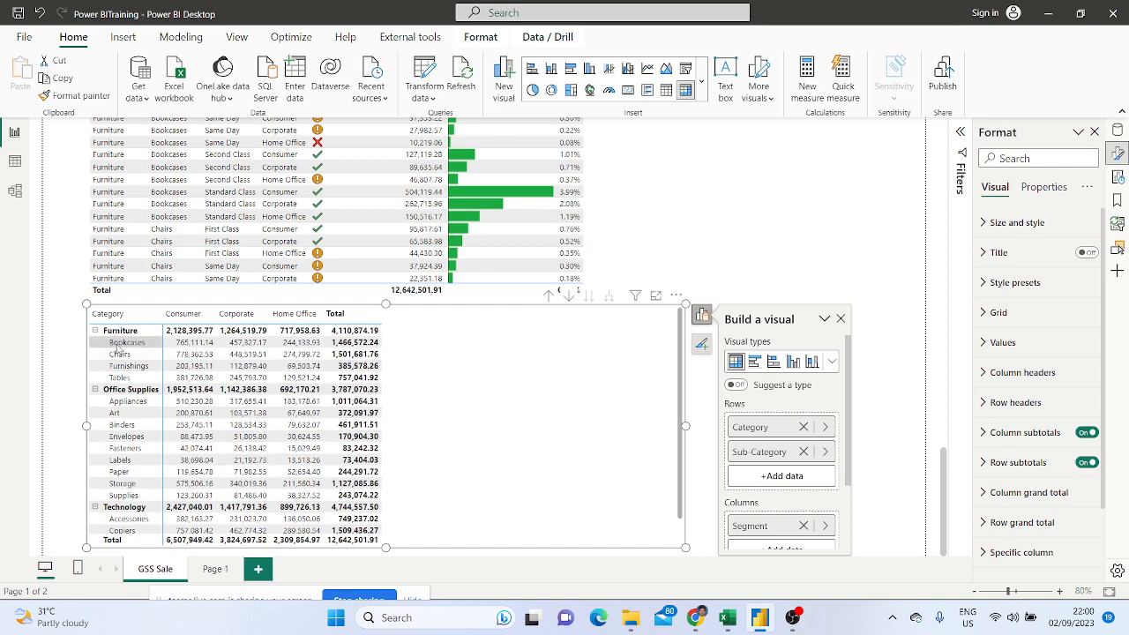
left_click(96, 330)
left_click(94, 342)
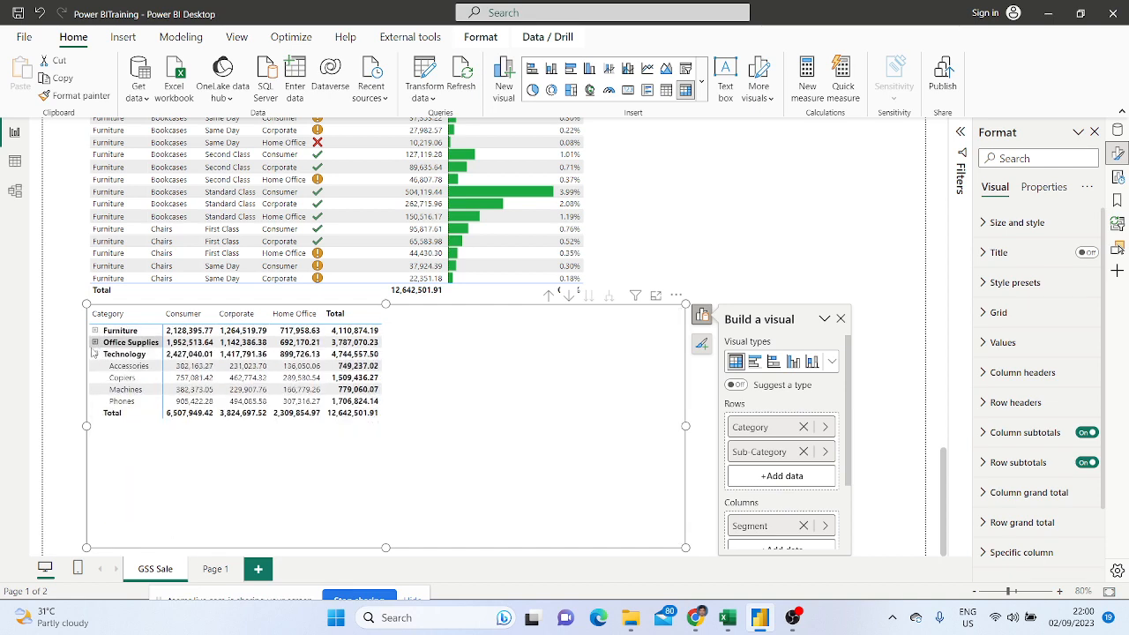
left_click(95, 354)
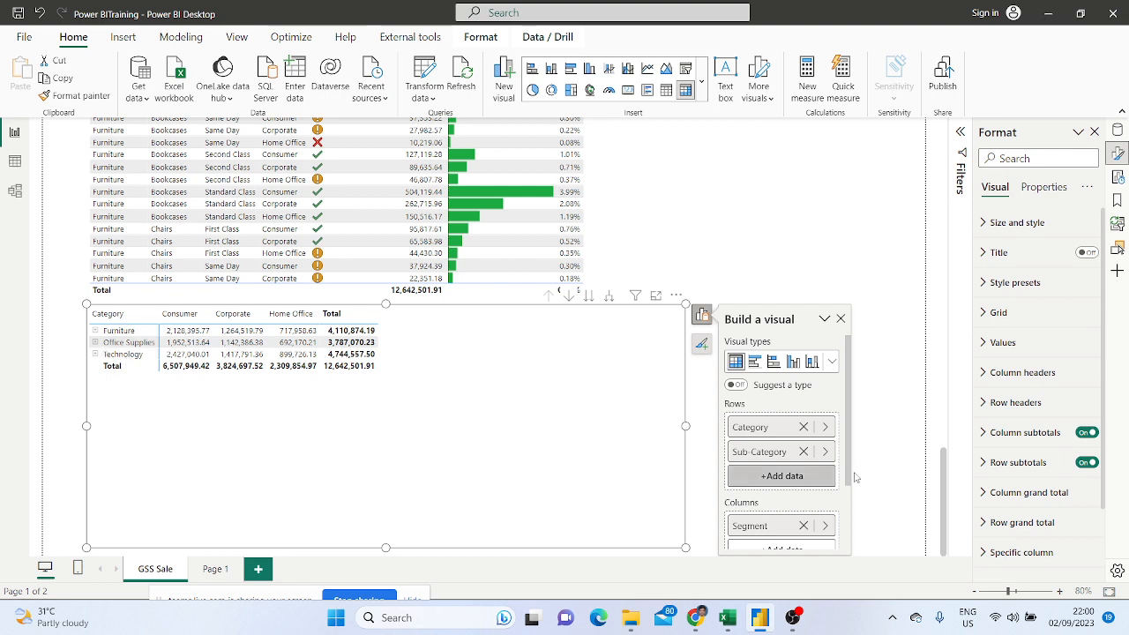
Add the Market field to the matrix rows below Sub-Category
left_click(774, 480)
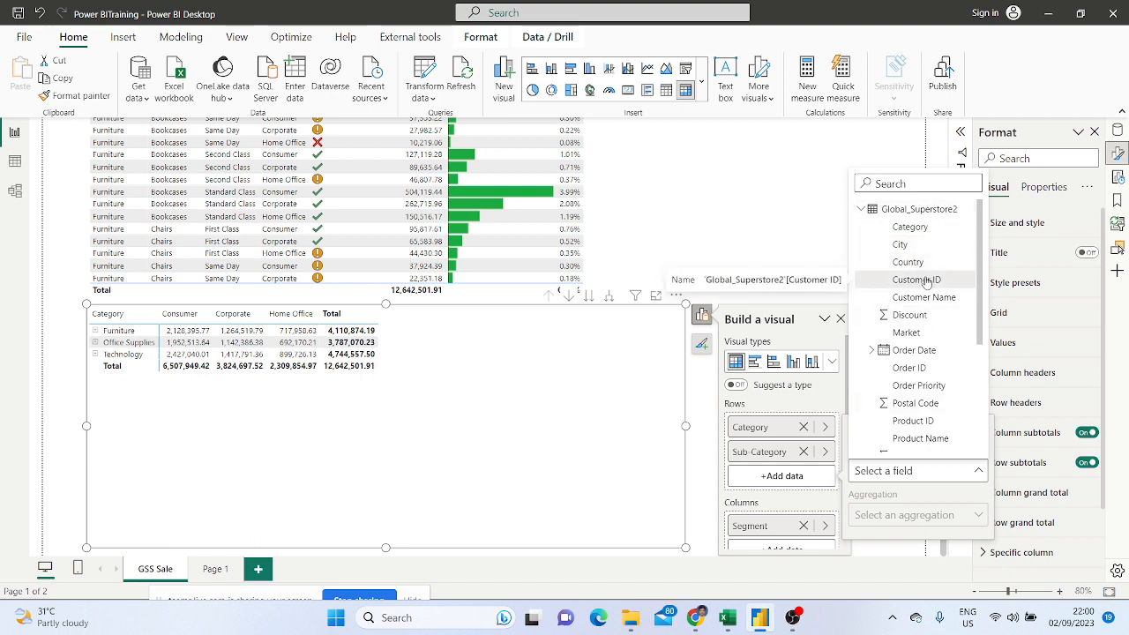
scroll(944, 308, "down", 1)
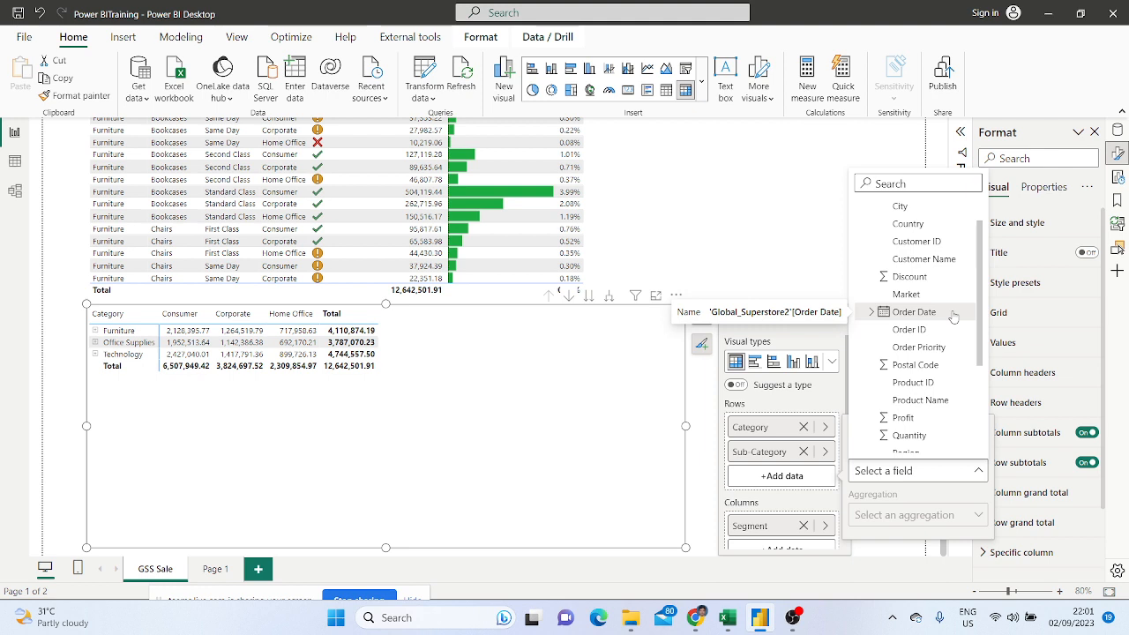
left_click(909, 295)
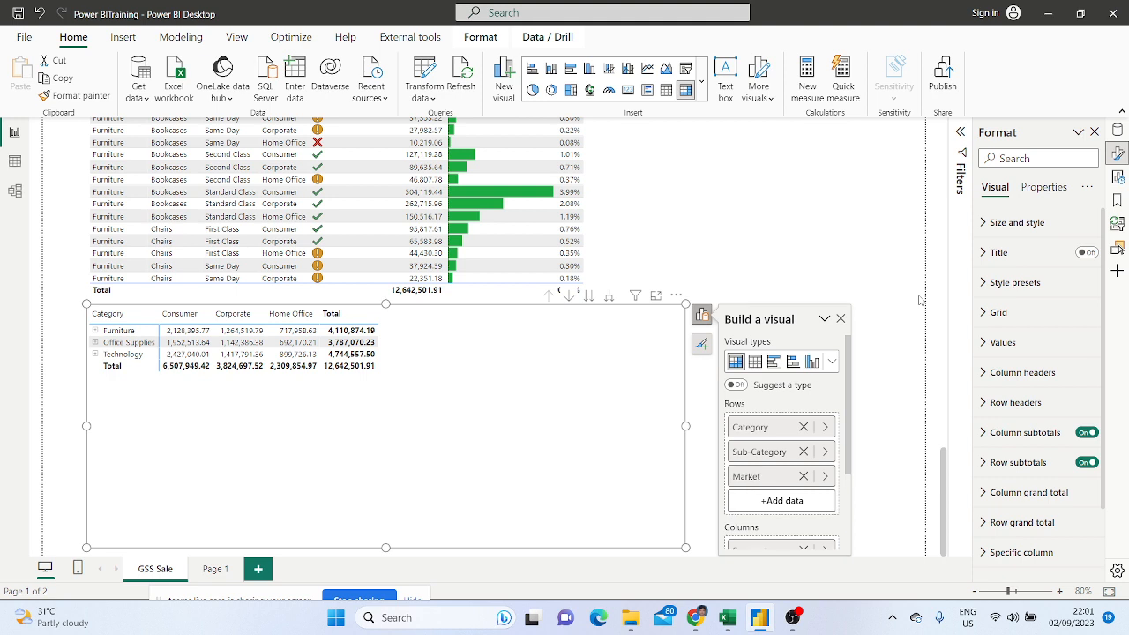
Expand Furniture and its Bookcases row to view the market breakdown, and collapse Furniture again
left_click(95, 331)
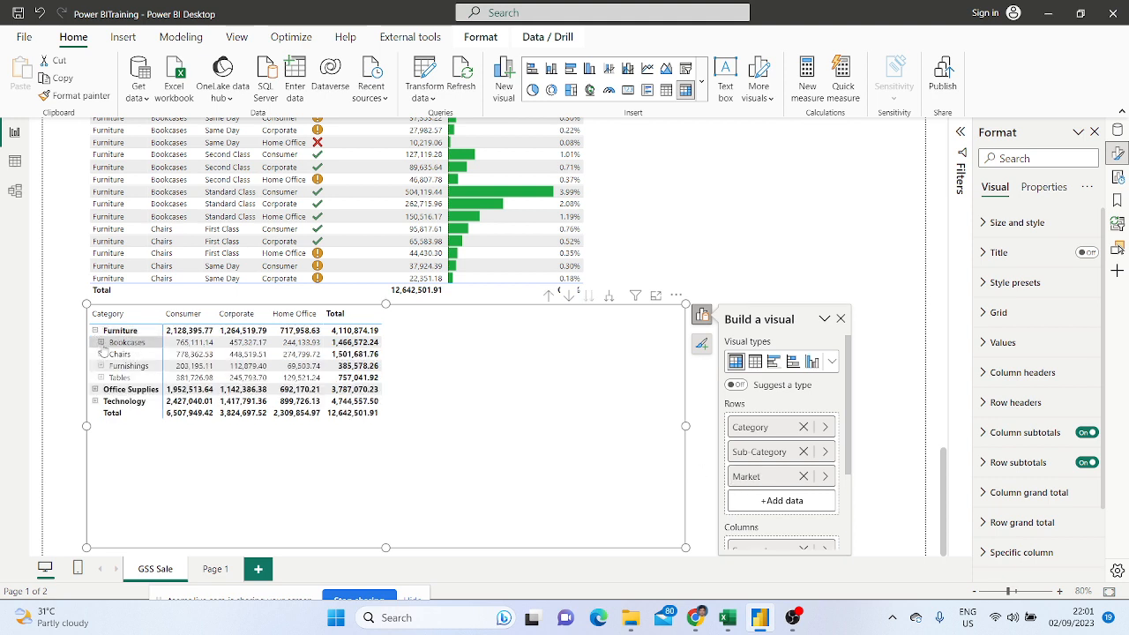
left_click(101, 343)
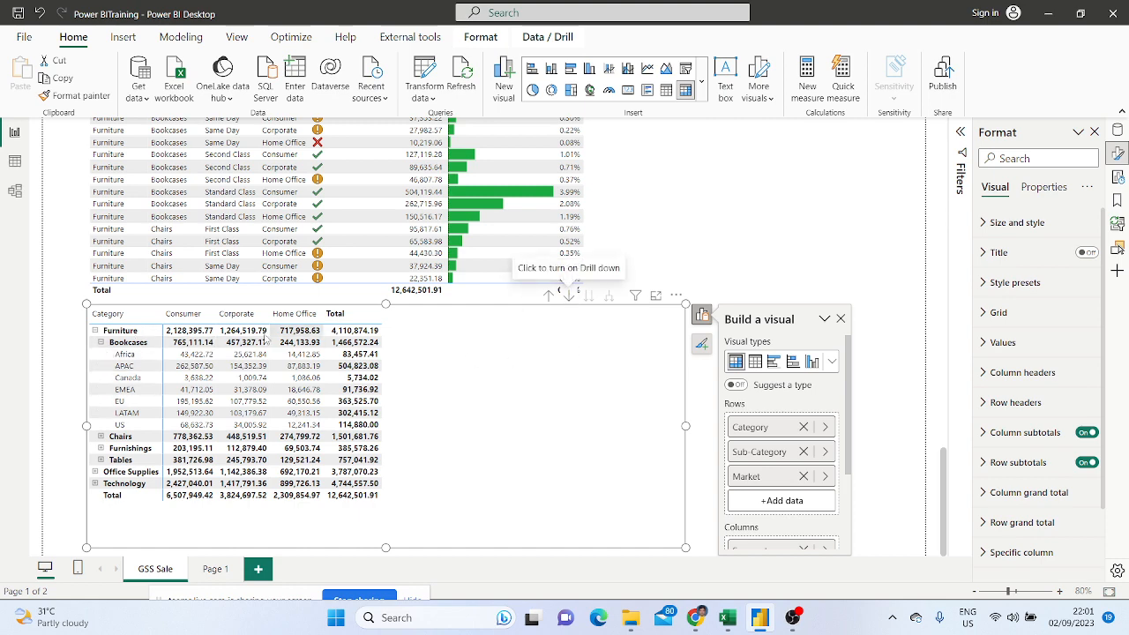
left_click(95, 331)
Drill the Sales by Month line chart up from the day level to the month level
scroll(396, 329, "up", 10)
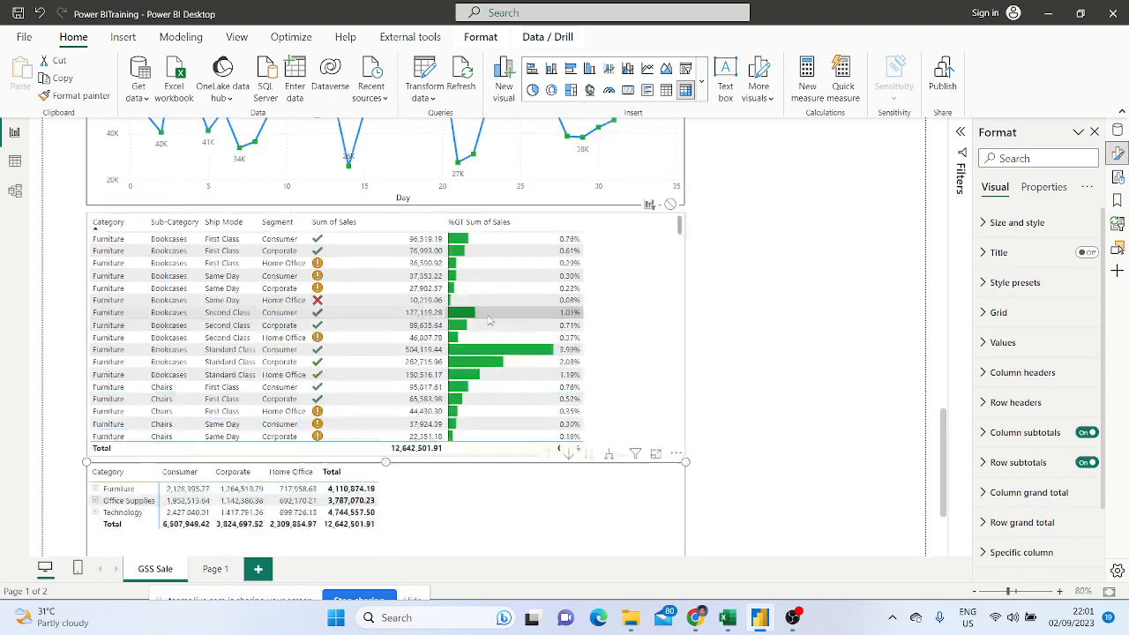
left_click(646, 387)
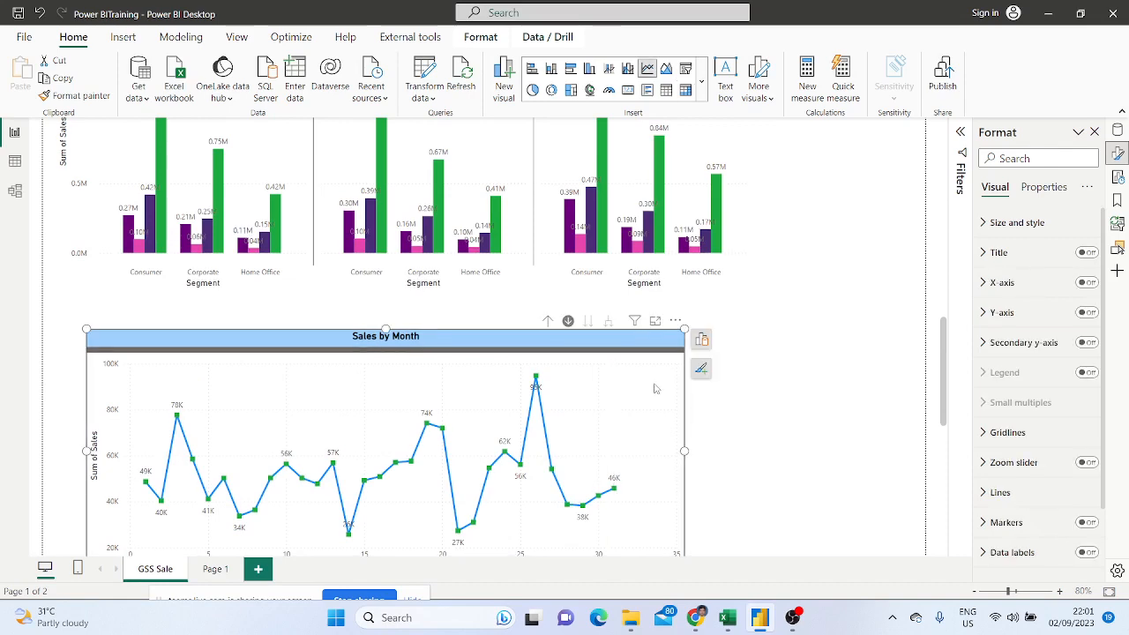
left_click(548, 321)
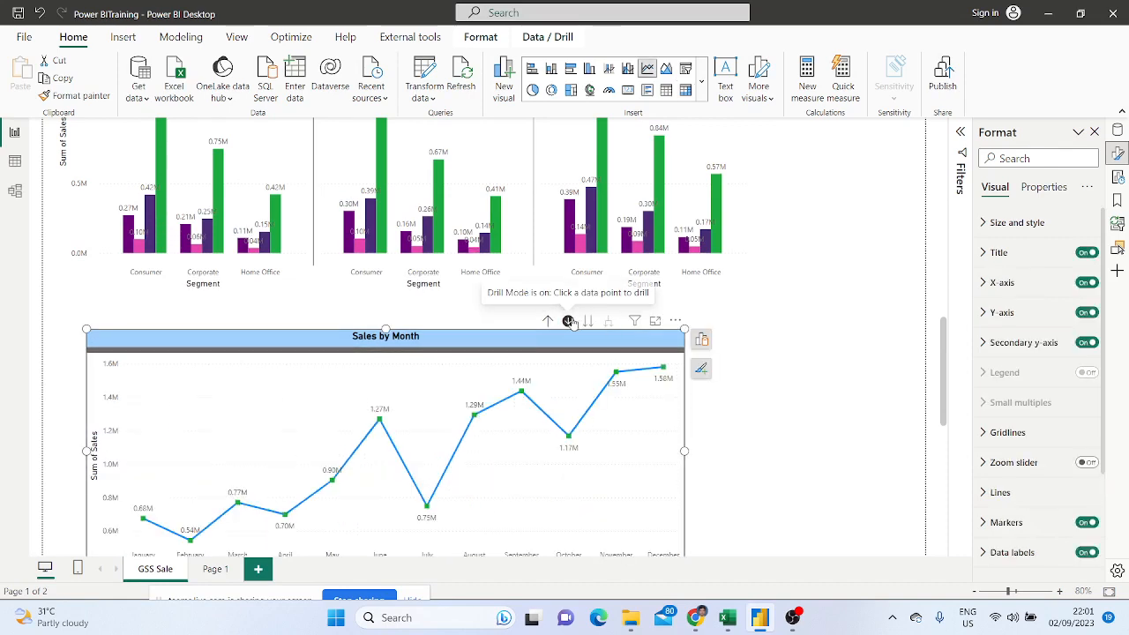
Expand all matrix rows down one hierarchy level and drill back up to the Category level
scroll(757, 432, "down", 10)
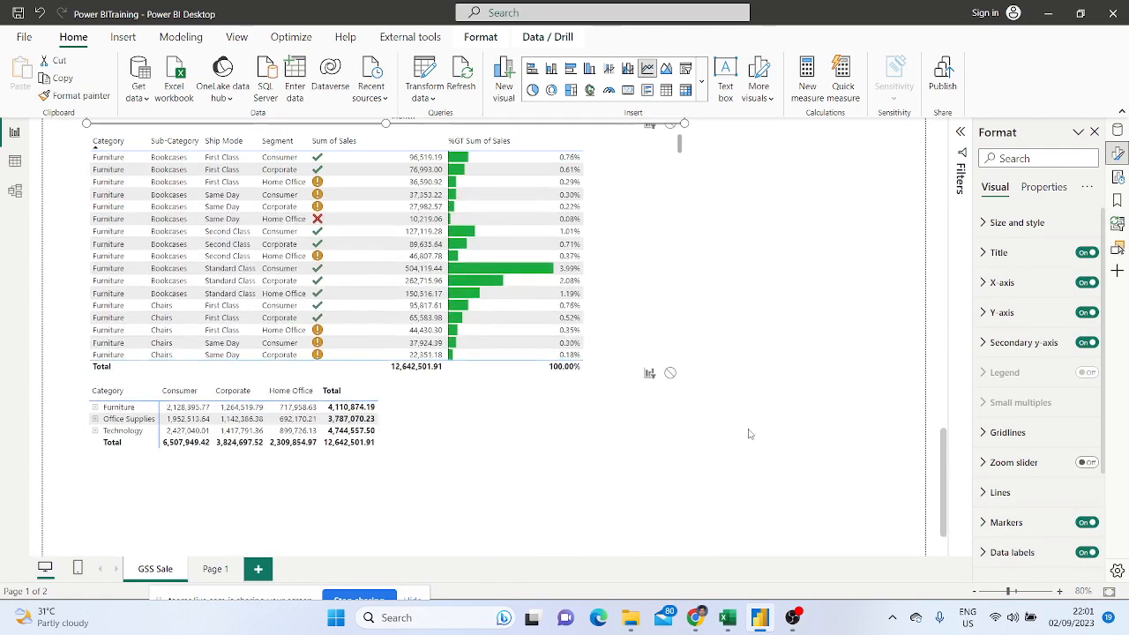
left_click(394, 415)
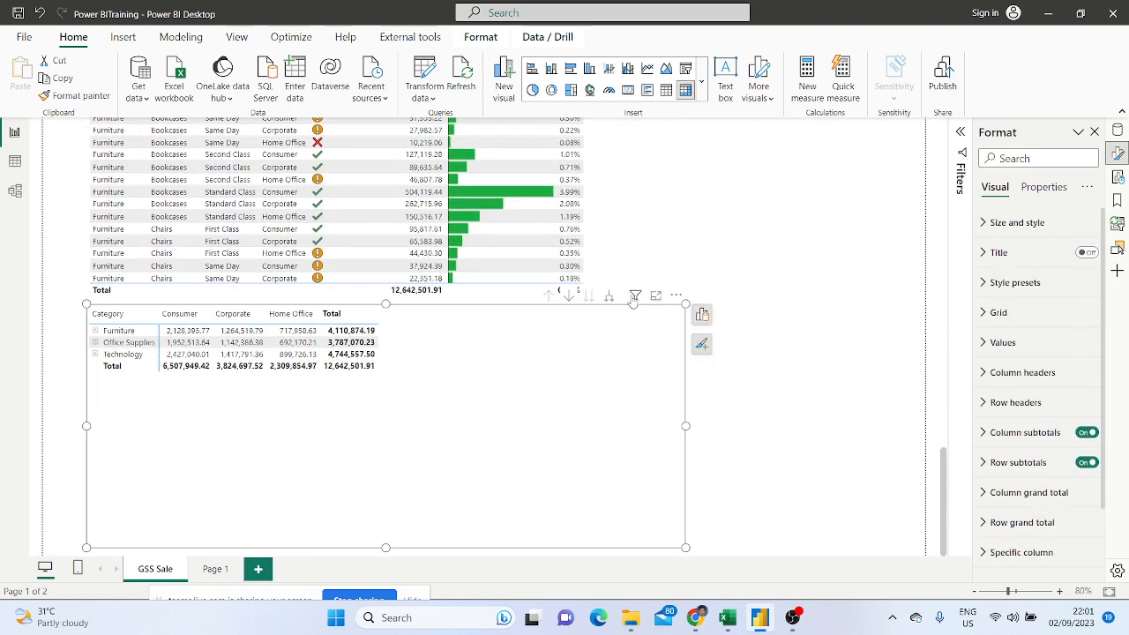
left_click(569, 297)
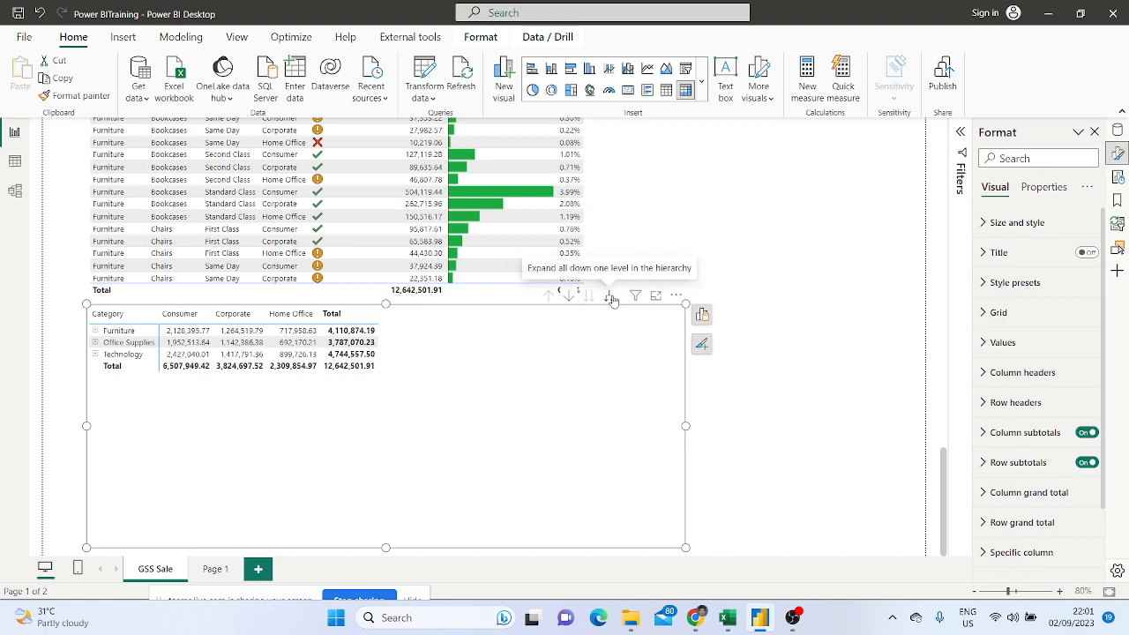
left_click(608, 296)
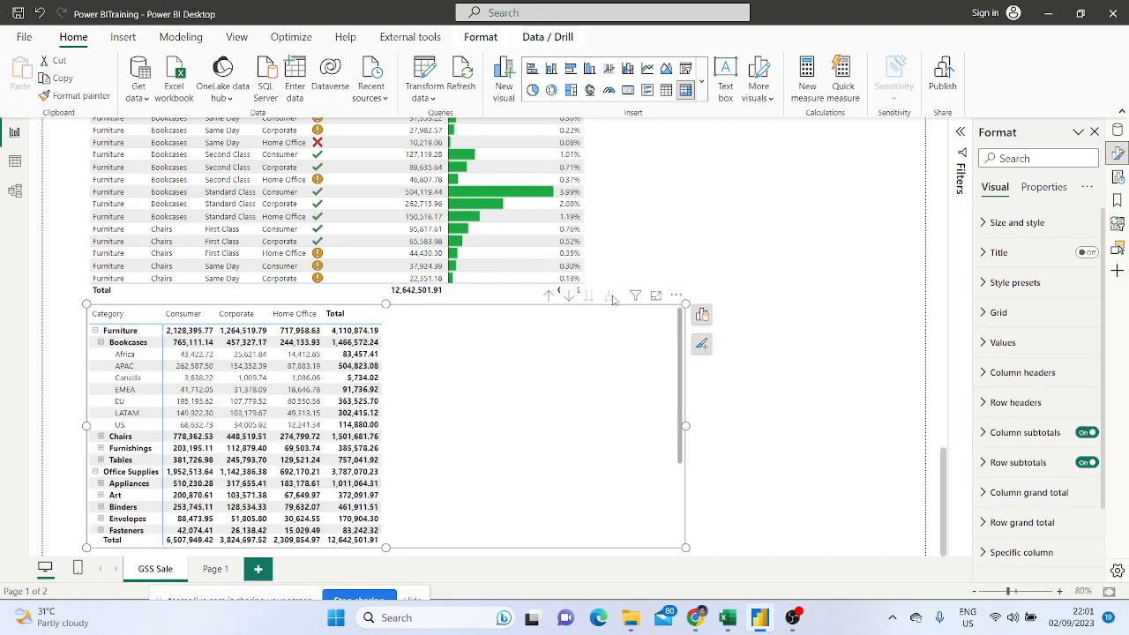
left_click(549, 297)
left_click(549, 297)
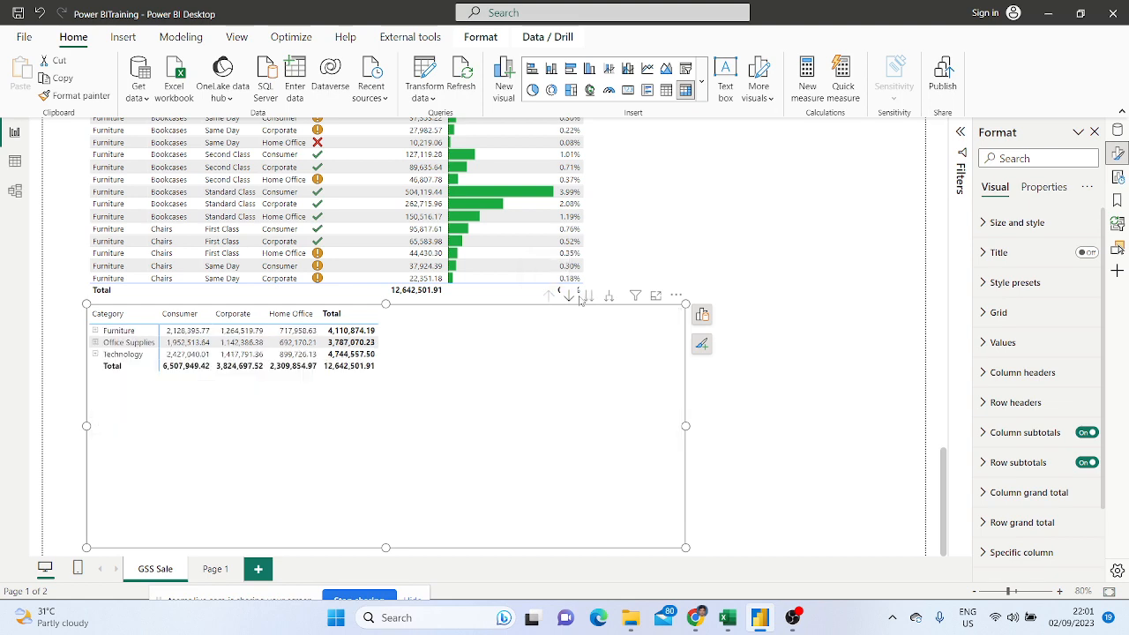
Go to the next hierarchy level in the matrix twice, through Sub-Category to Market
left_click(589, 297)
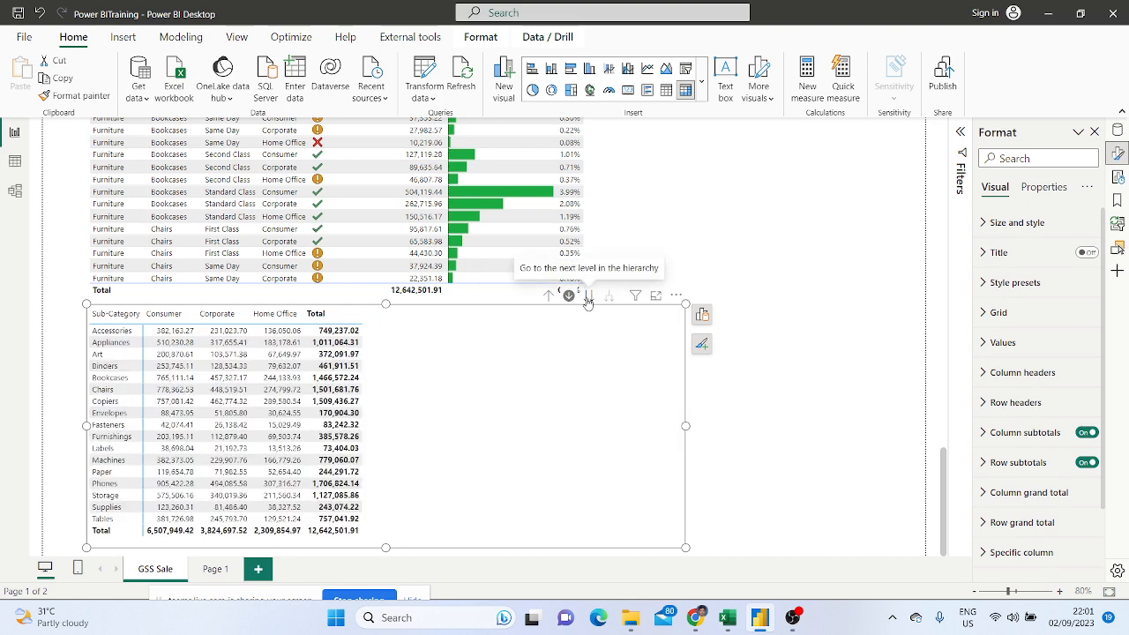
left_click(589, 298)
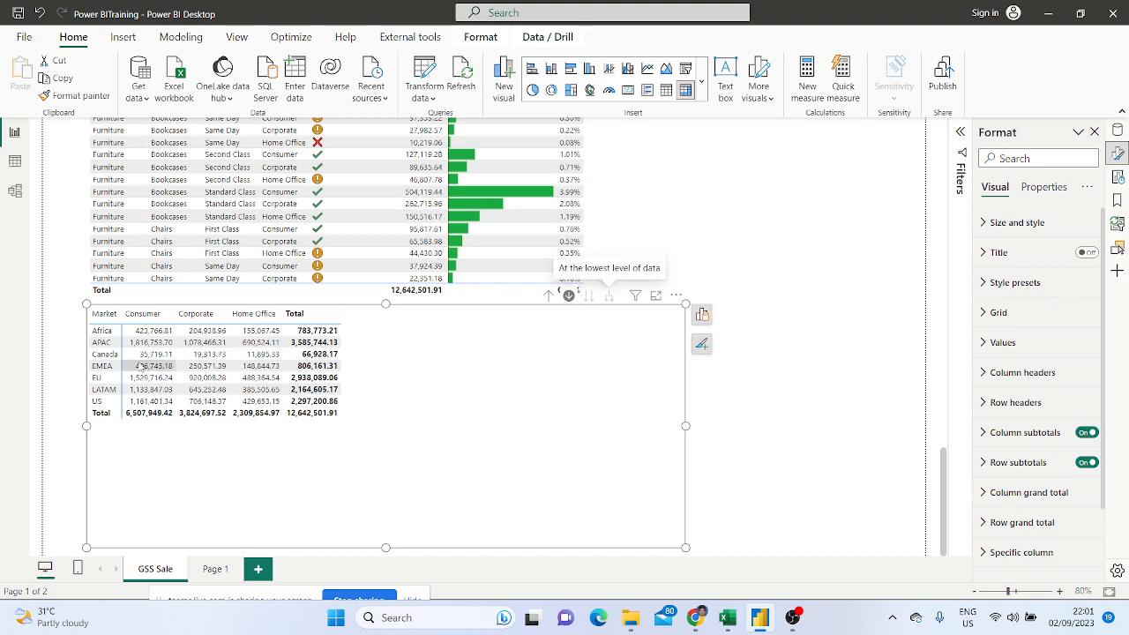
scroll(154, 369, "up", 3)
scroll(154, 369, "down", 3)
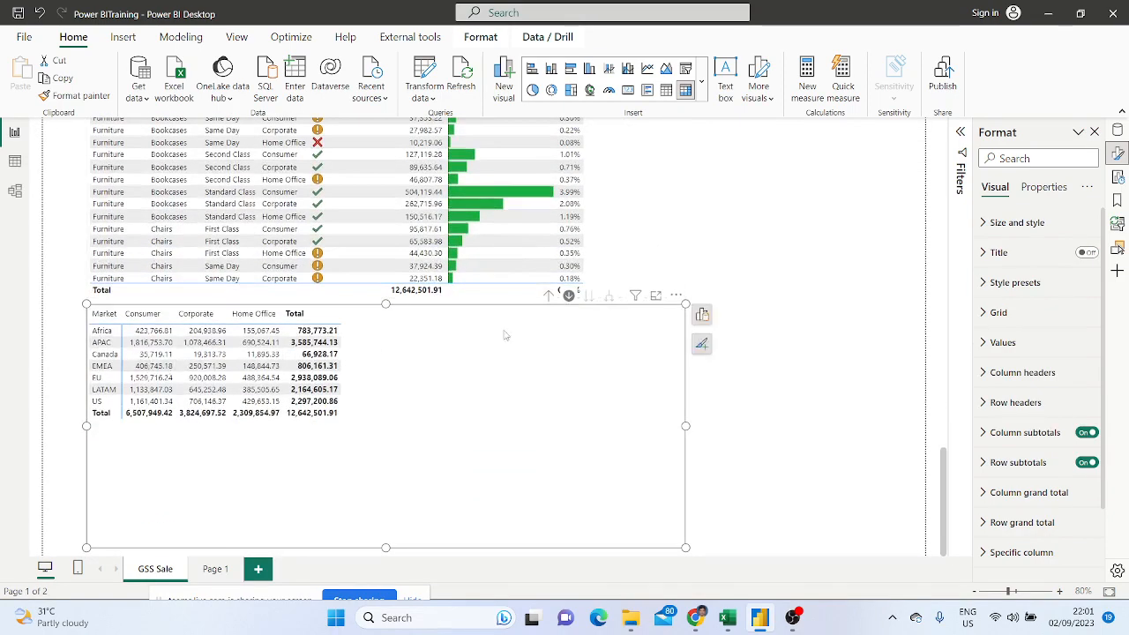
Drill the matrix back up to the Category level and turn off its drill-down mode
left_click(548, 297)
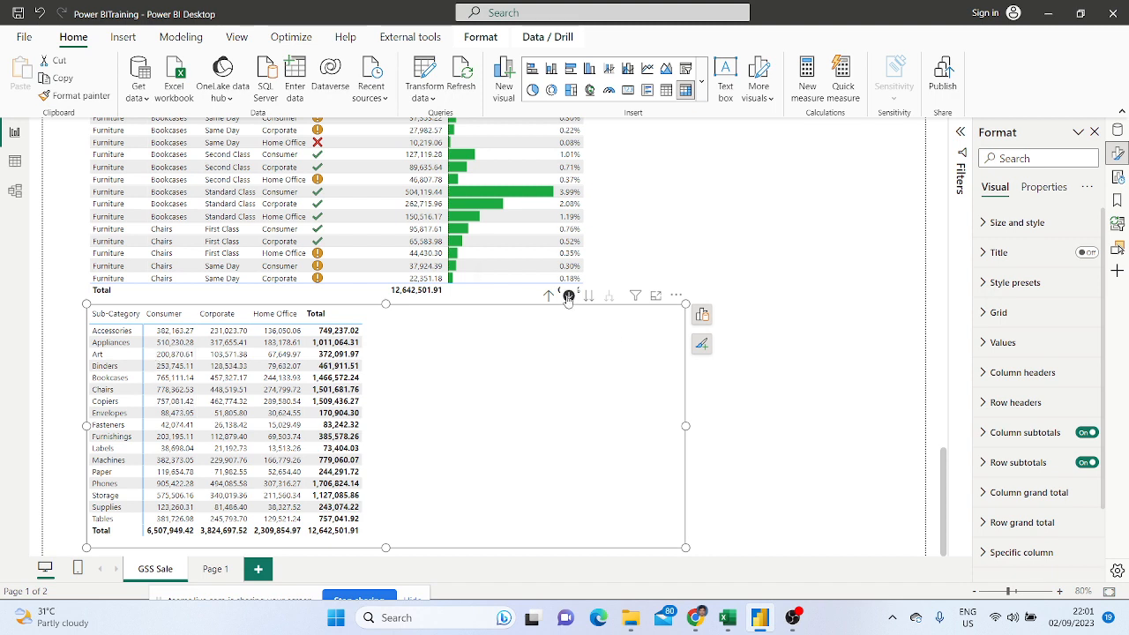
left_click(568, 296)
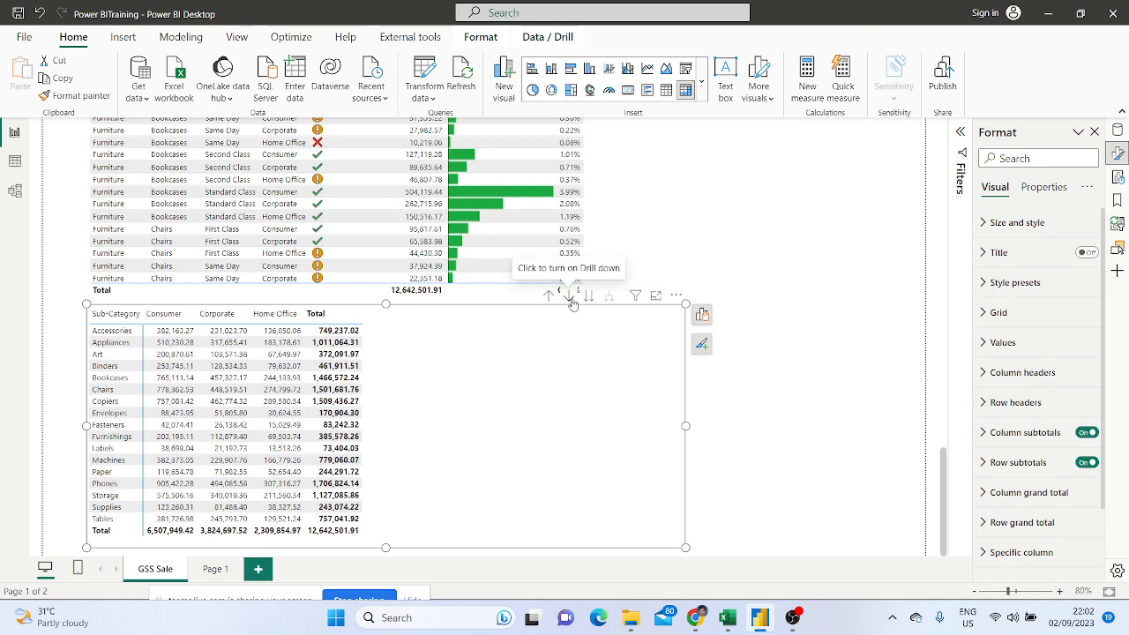
left_click(547, 297)
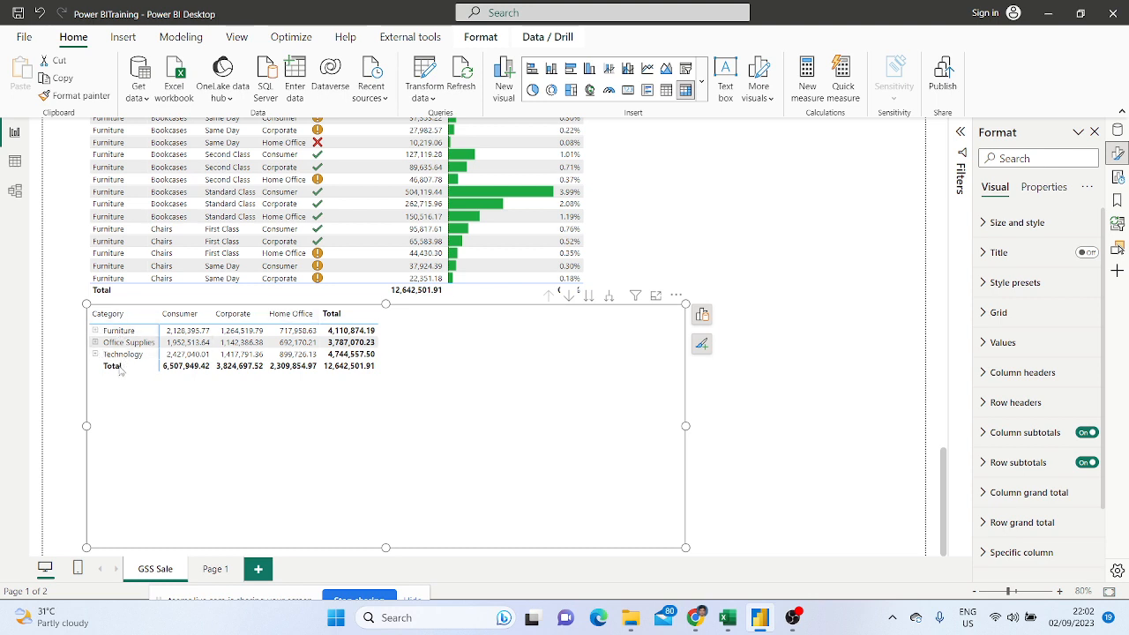
Turn on drill-down mode for the matrix and expand the entire row hierarchy through Sub-Category to Market
left_click(610, 297)
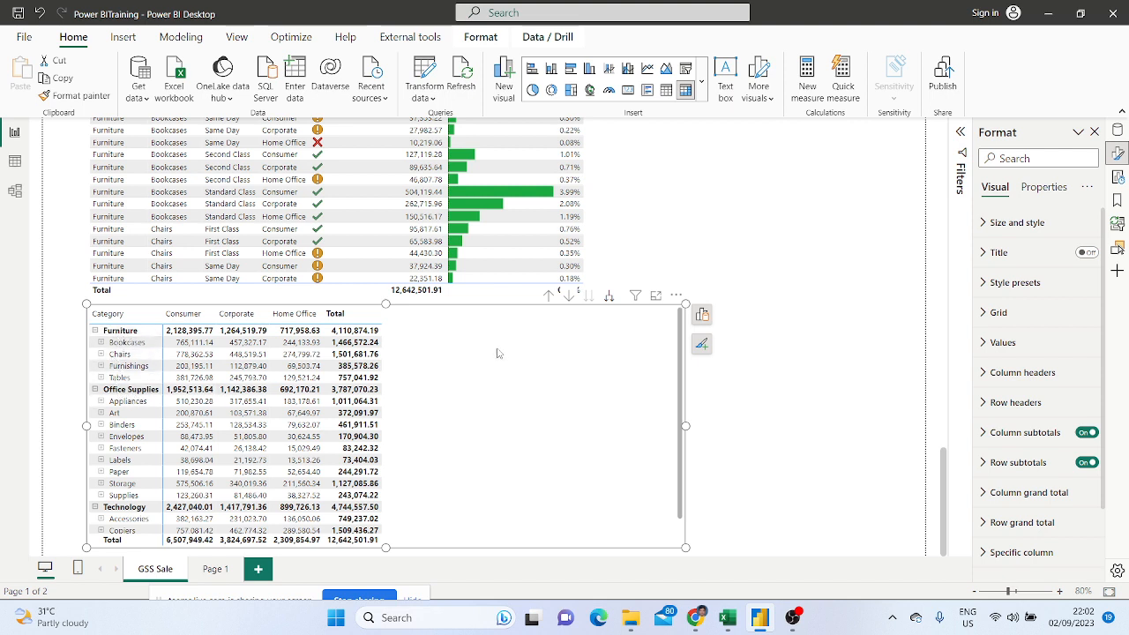
left_click(568, 298)
left_click(550, 296)
left_click(609, 297)
left_click(609, 298)
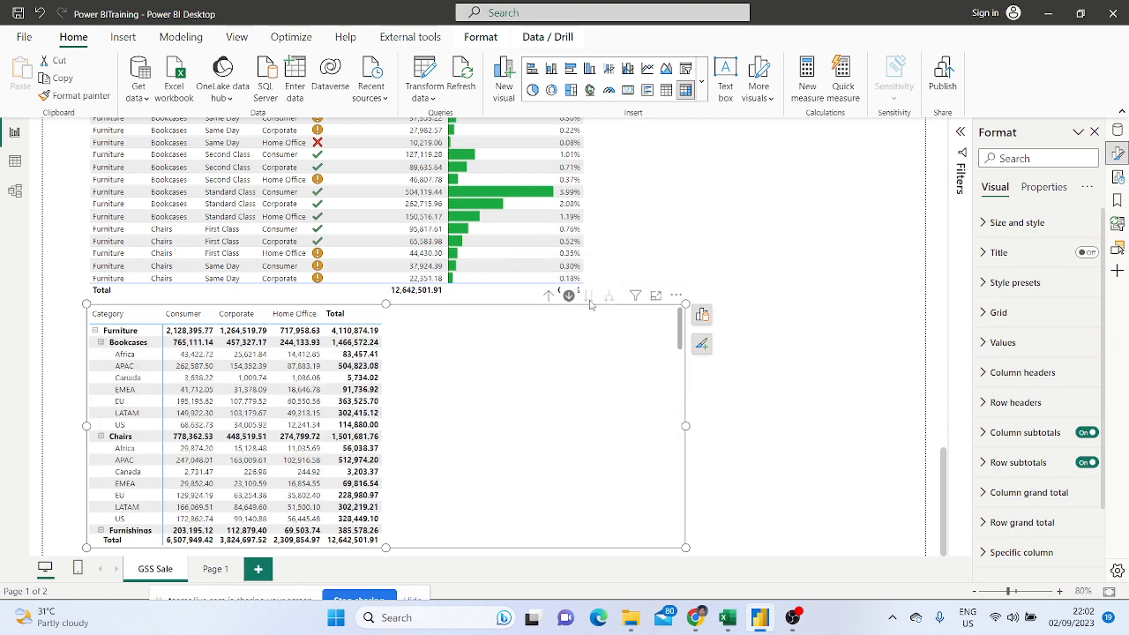
Drill the matrix up to Sub-Category and re-expand it to Market, once with drill-down mode off and once with it on
left_click(547, 297)
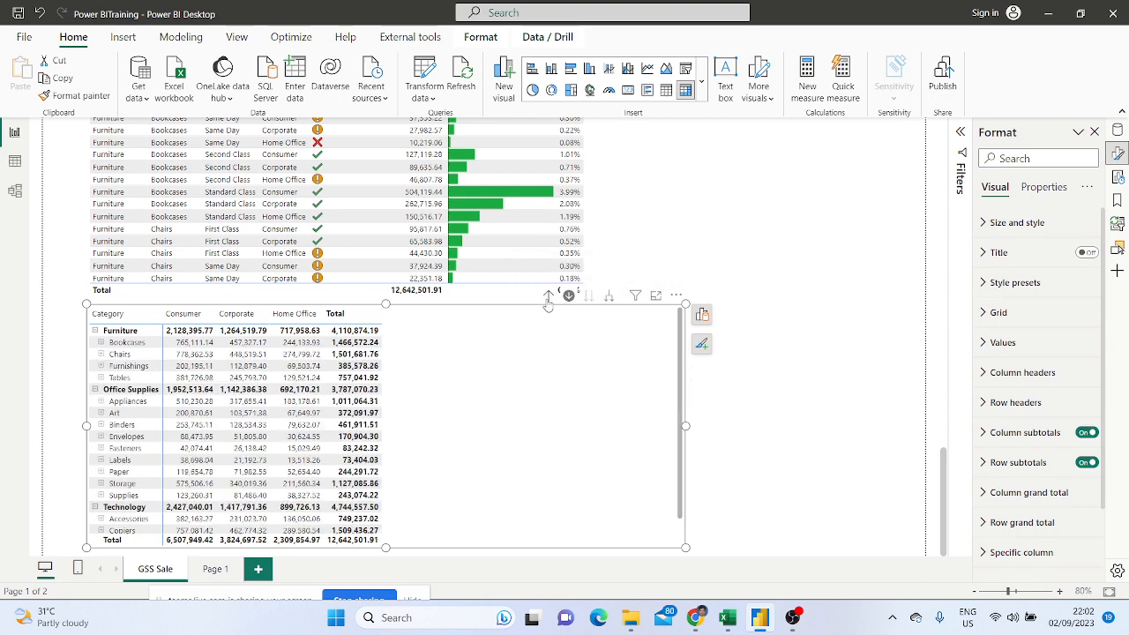
left_click(569, 300)
left_click(607, 299)
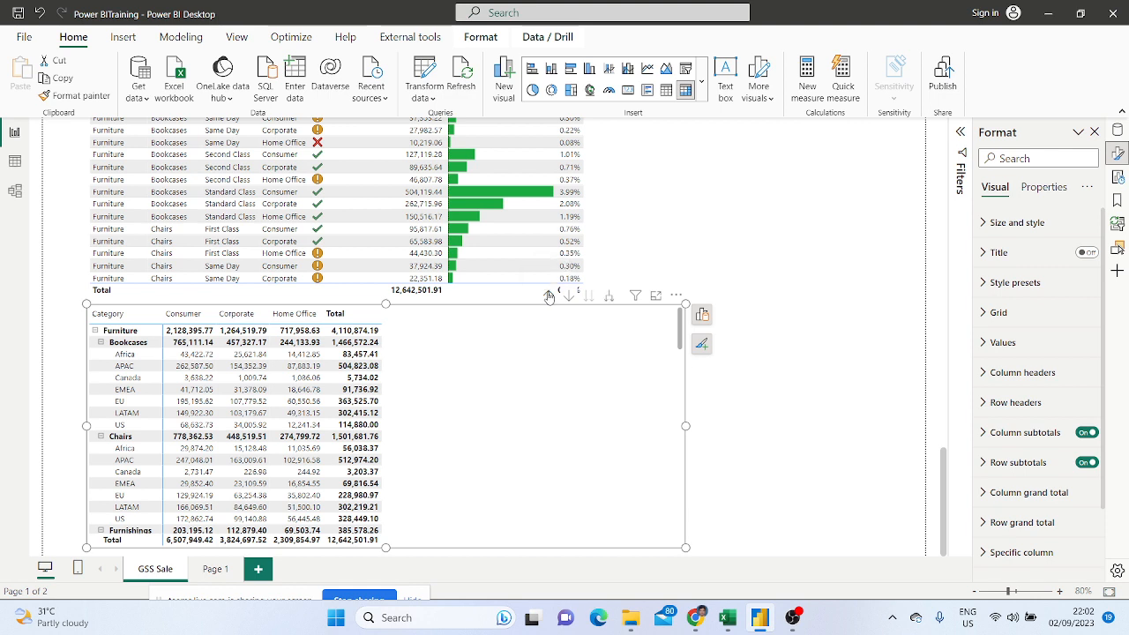
left_click(548, 297)
left_click(572, 298)
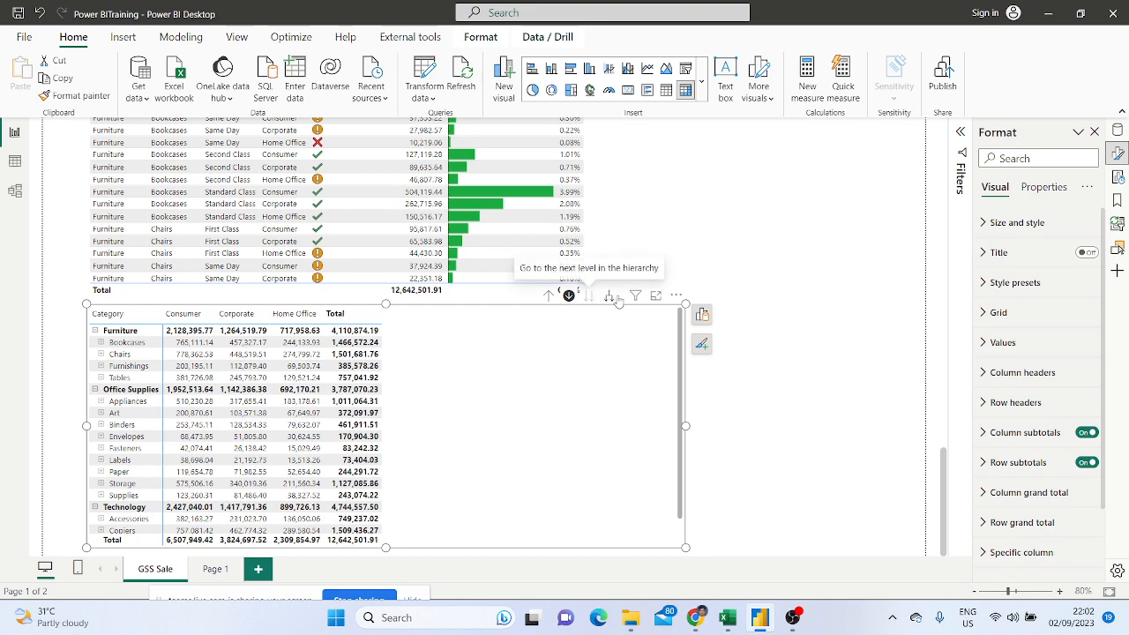
left_click(608, 300)
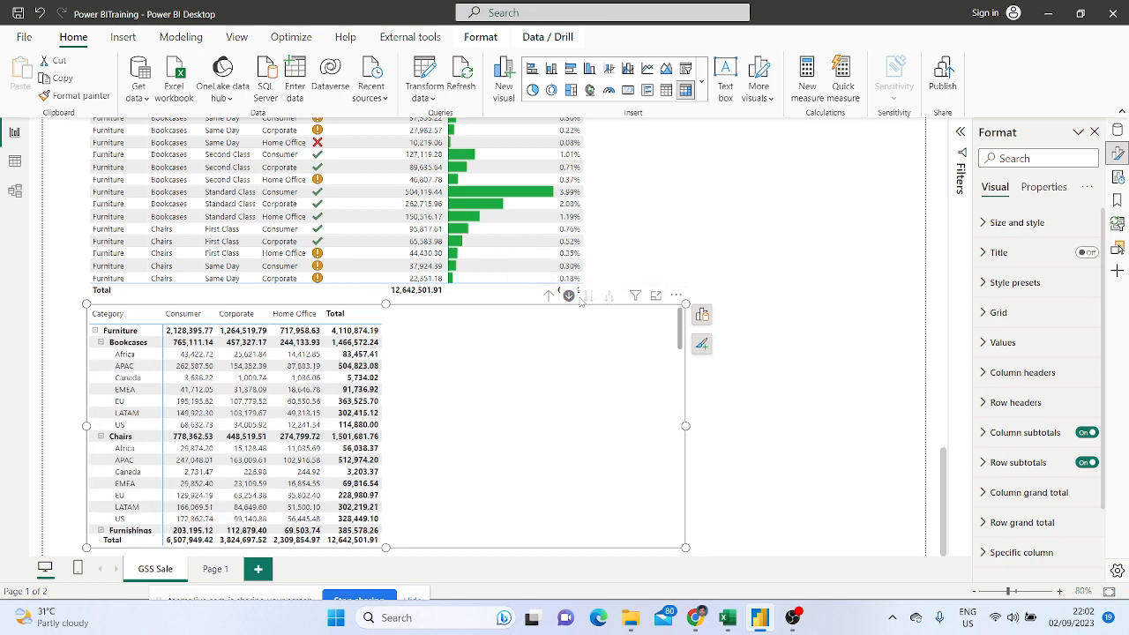
Drill the matrix up to Category and switch it level by level to Sub-Category and Market alone
left_click(550, 296)
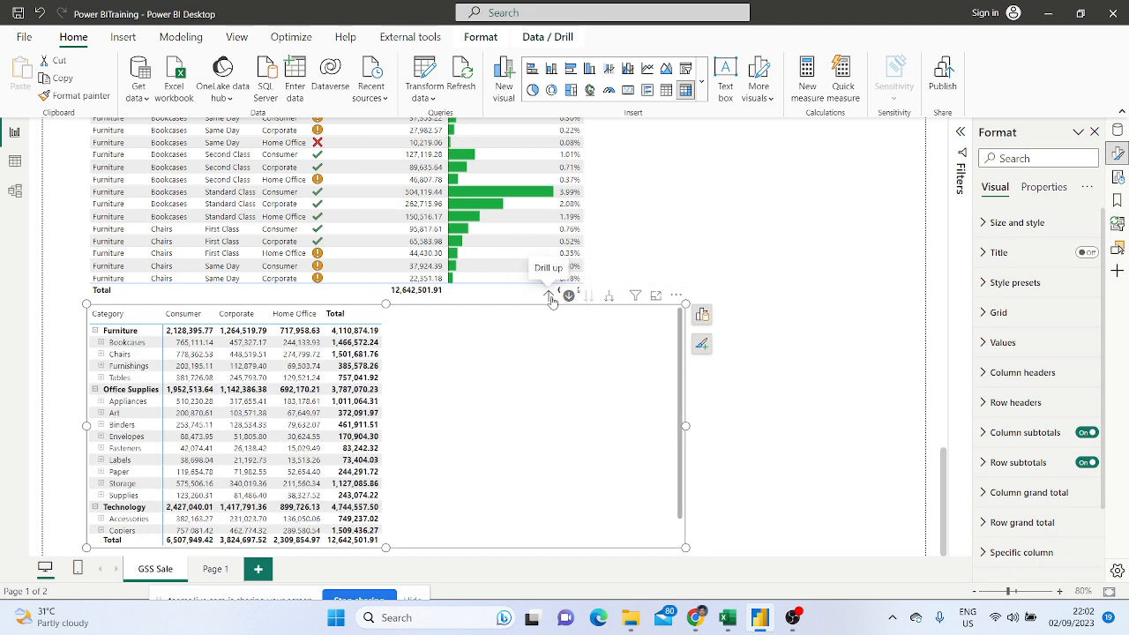
left_click(550, 297)
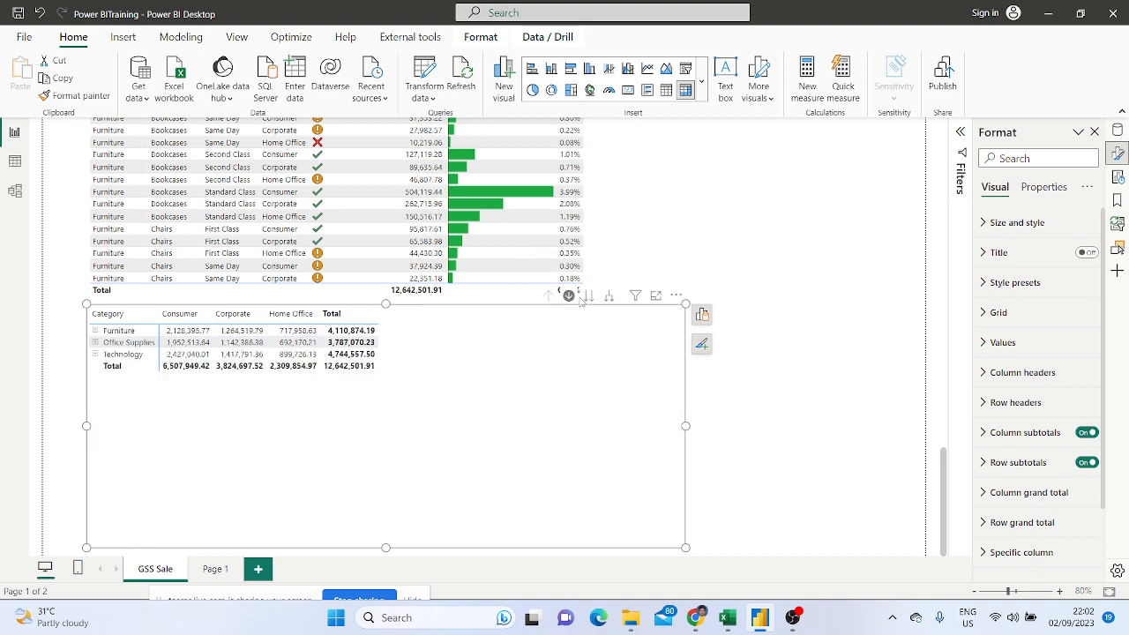
left_click(589, 298)
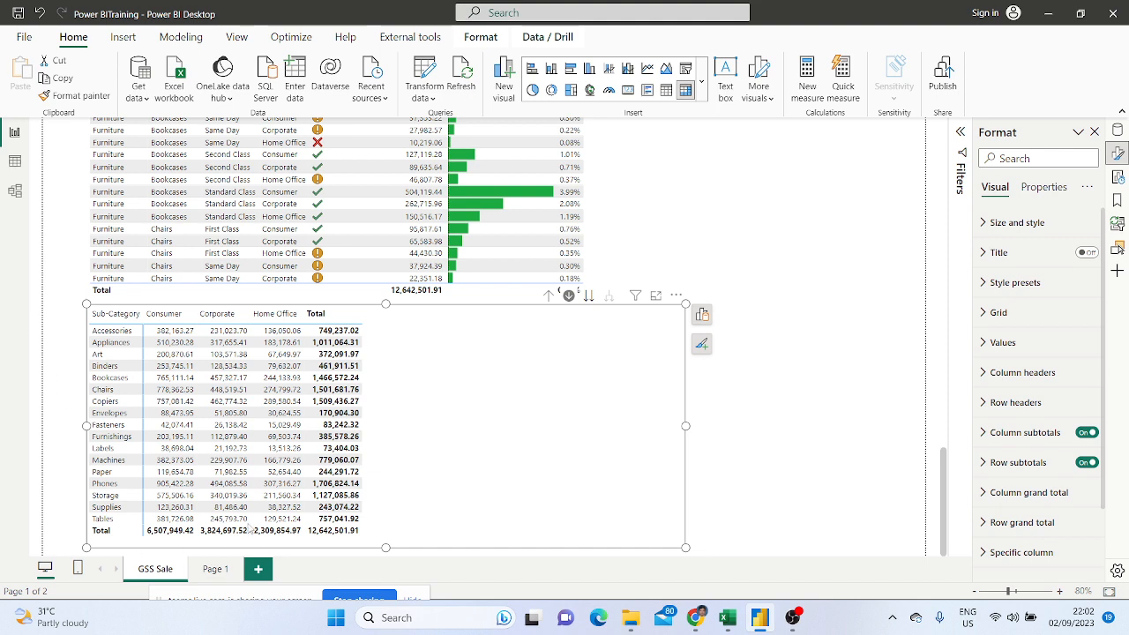
left_click(590, 296)
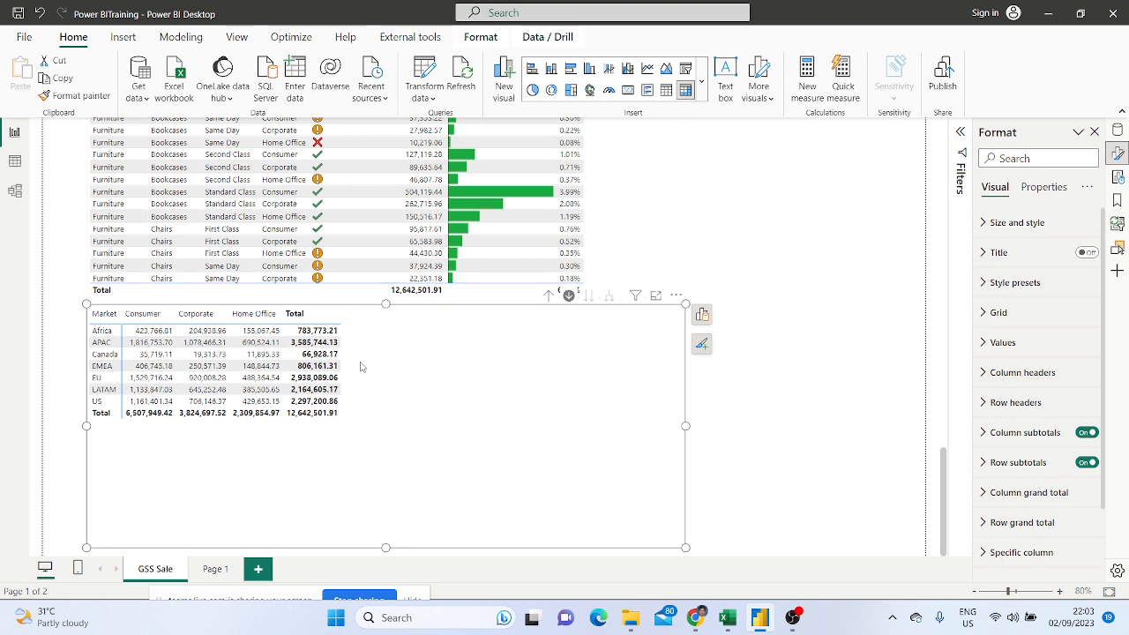
Drill the matrix up to Category and expand all rows one level to display sub-categories within each category
left_click(549, 297)
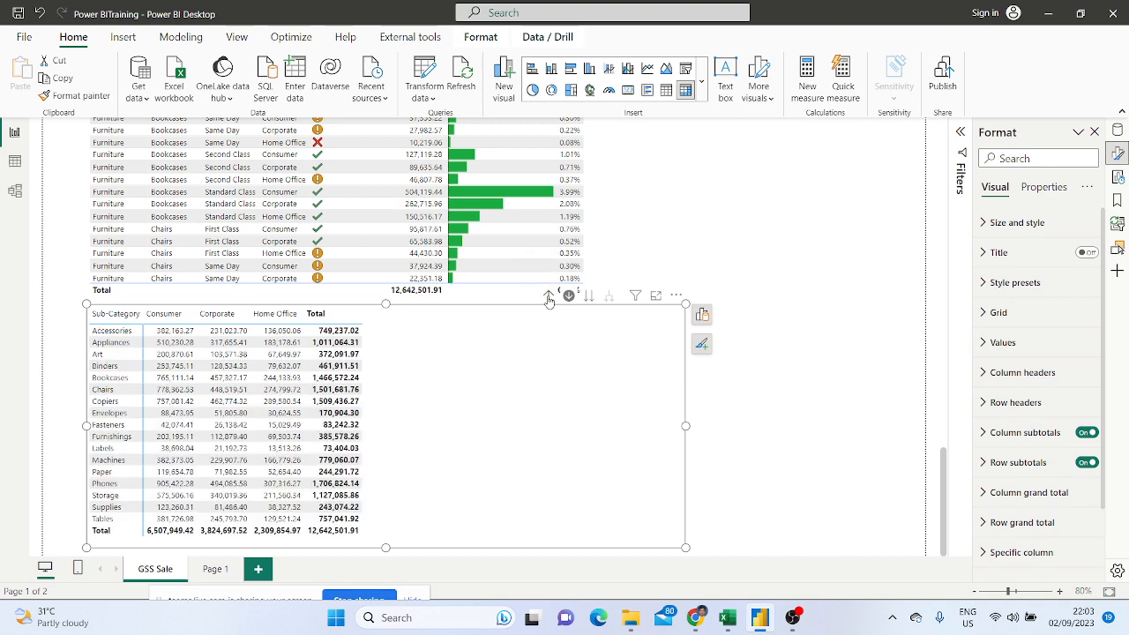
left_click(549, 297)
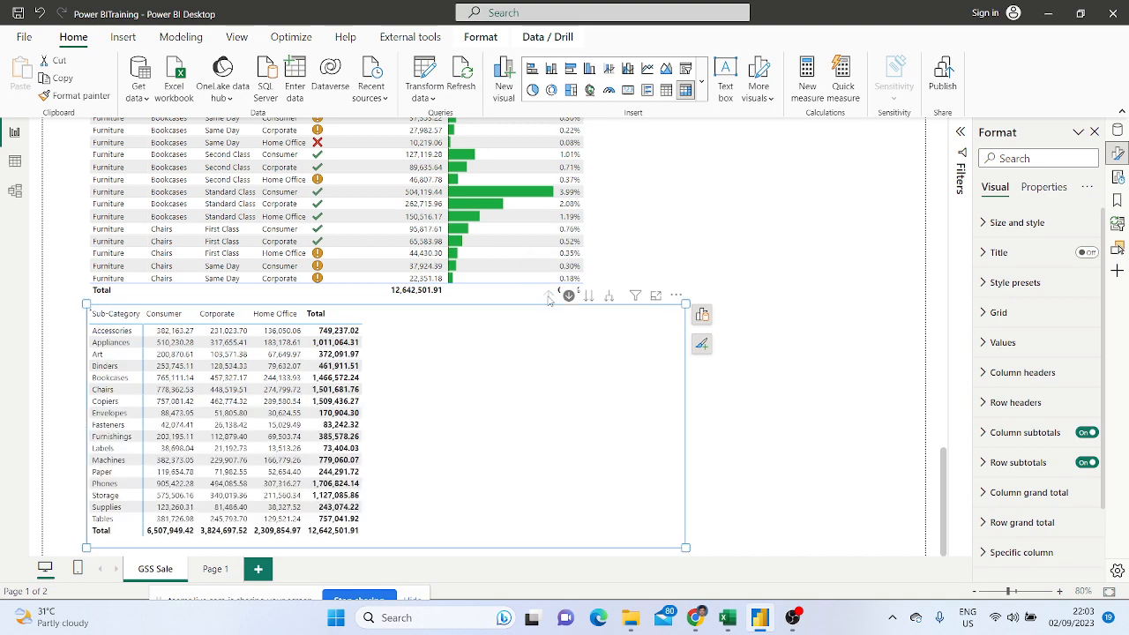
left_click(607, 298)
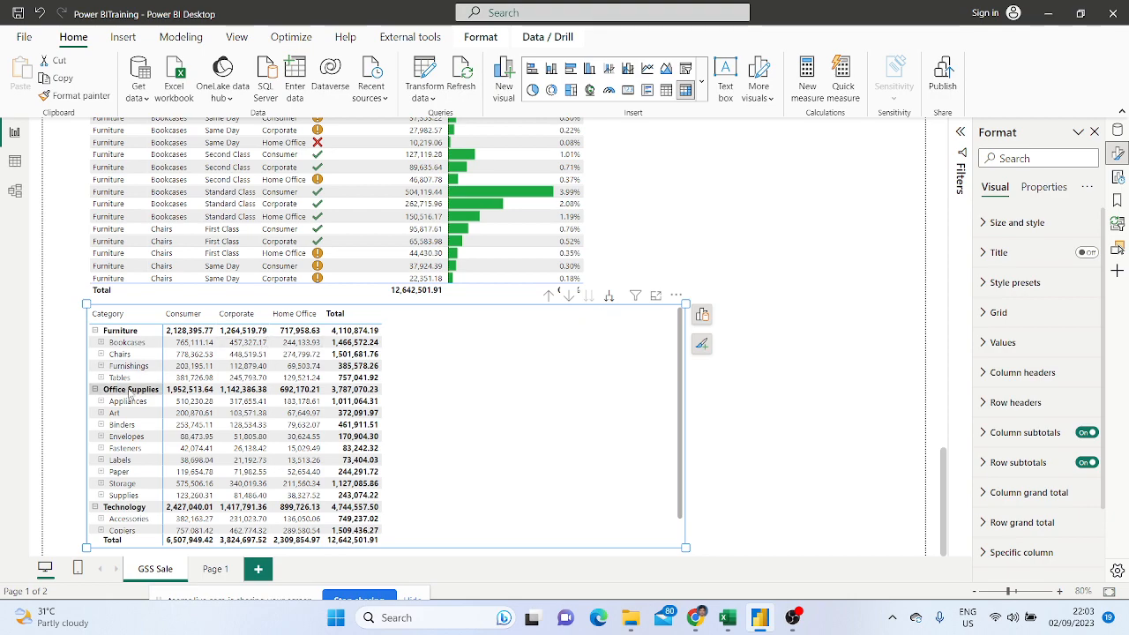
Expand all matrix rows one more level to display the markets within each sub-category
left_click(609, 299)
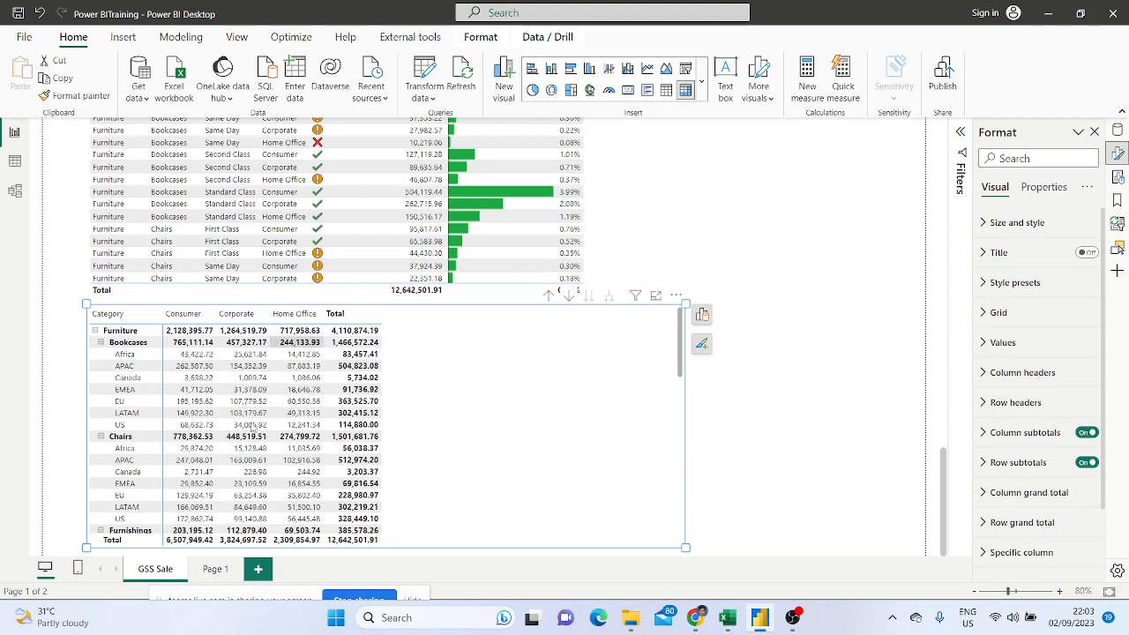
scroll(262, 476, "down", 8)
scroll(262, 476, "down", 10)
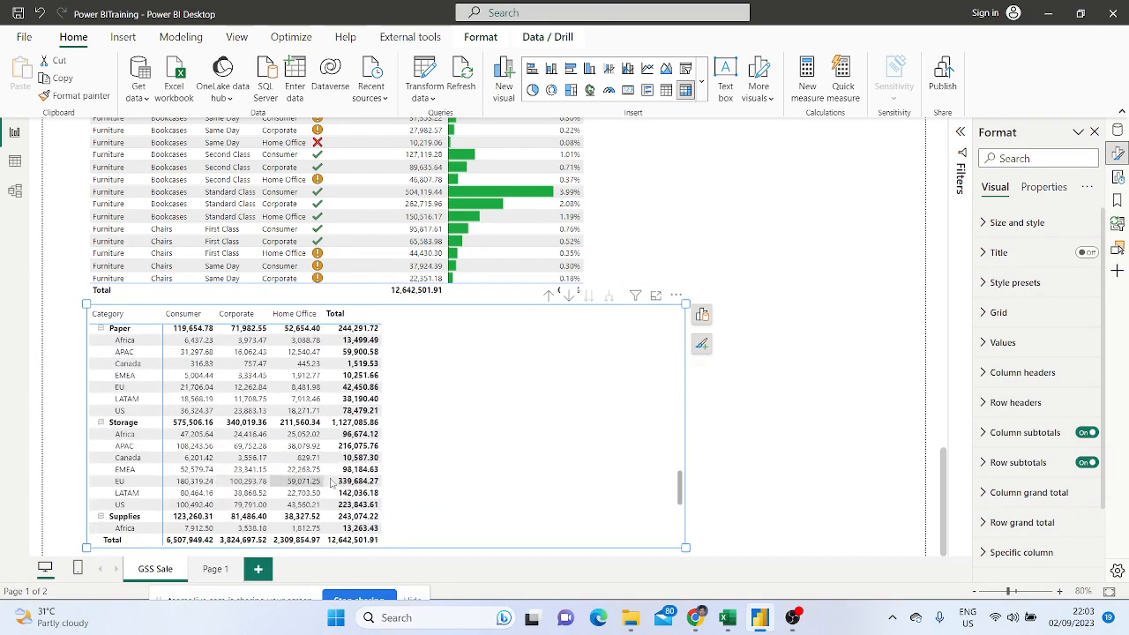
Select the cards, charts and tables located below the Global Super Store Sale Report title
left_click(757, 411)
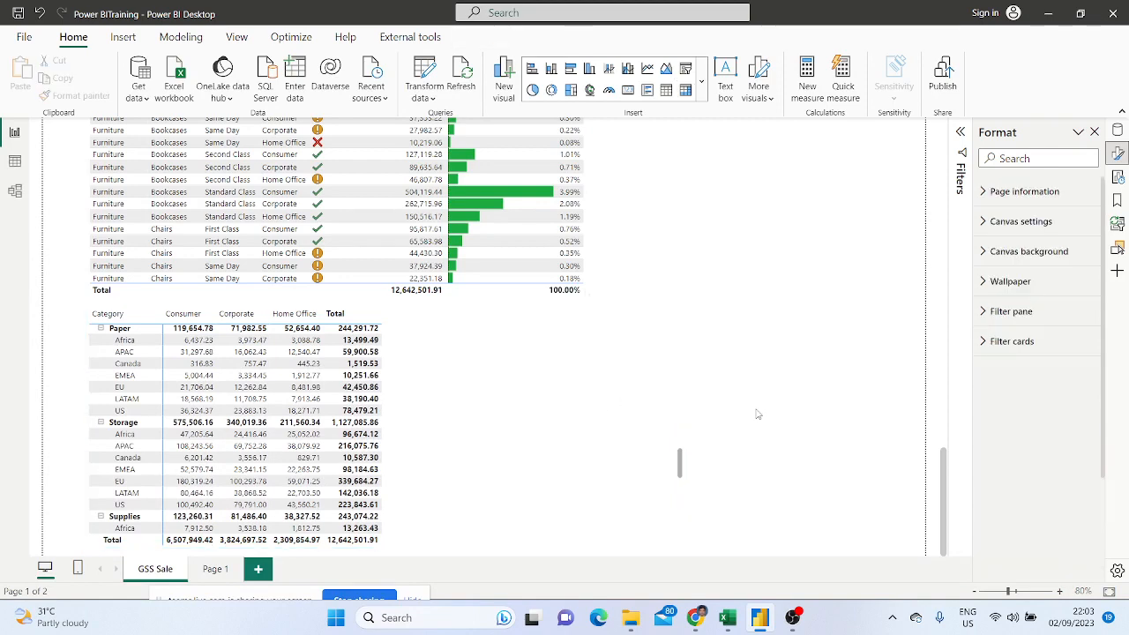
scroll(397, 221, "up", 3)
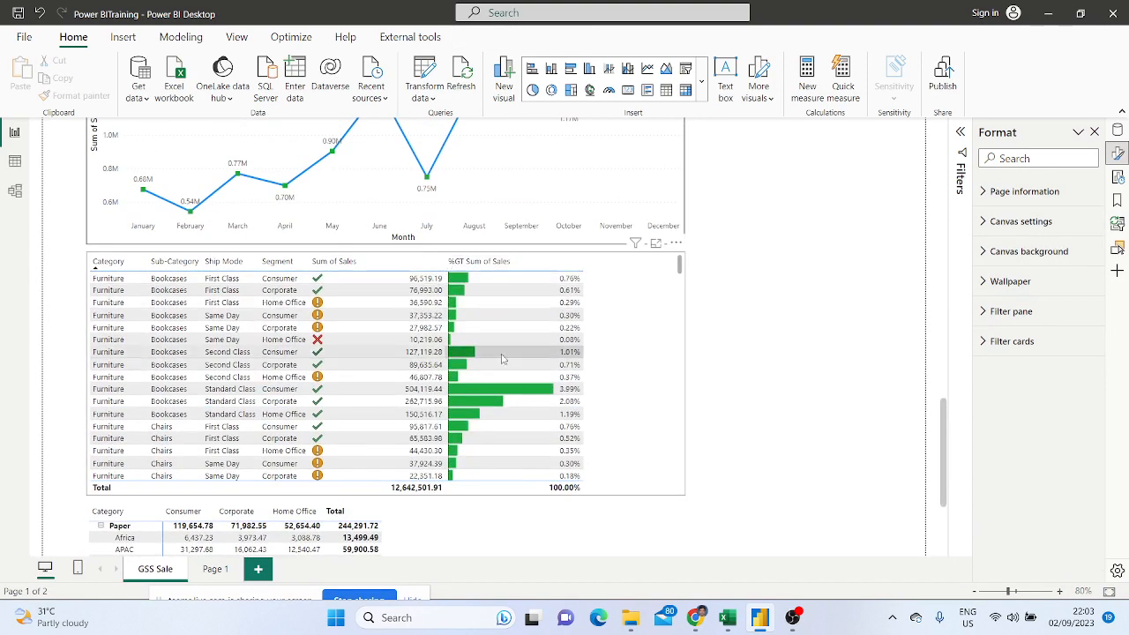
scroll(615, 326, "up", 3)
scroll(615, 326, "up", 3)
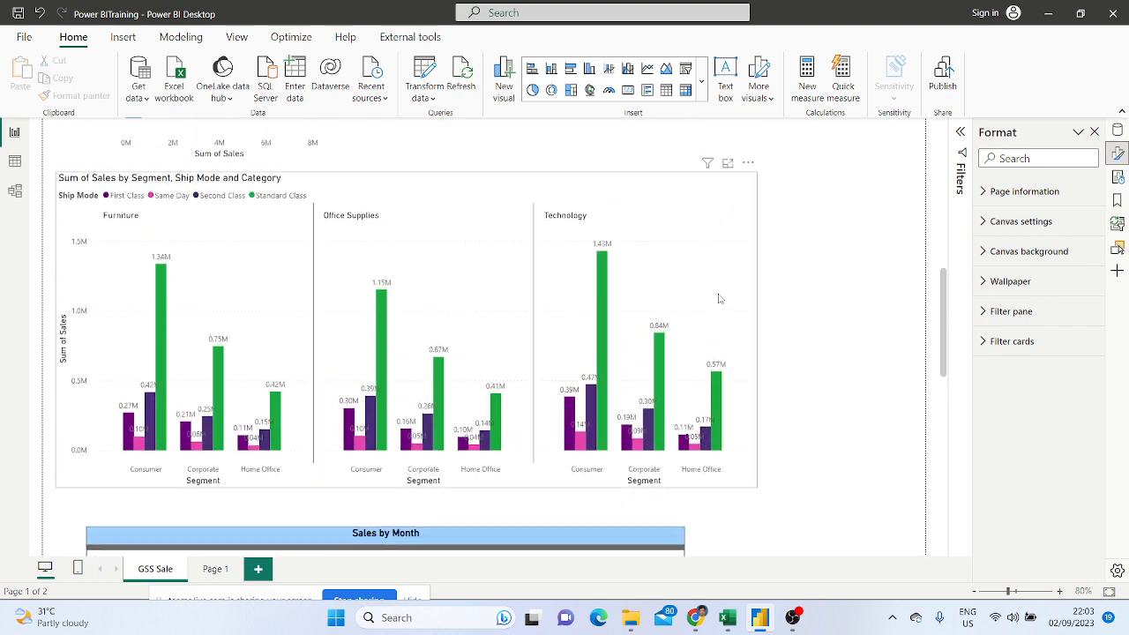
scroll(671, 300, "up", 3)
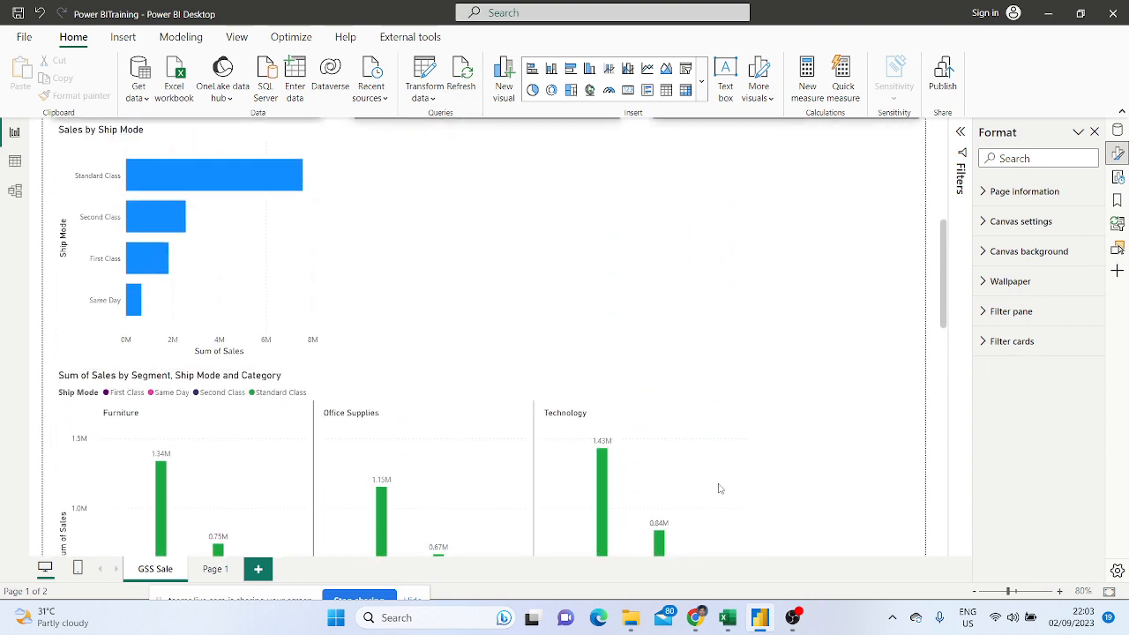
scroll(829, 460, "up", 5)
scroll(645, 419, "down", 4)
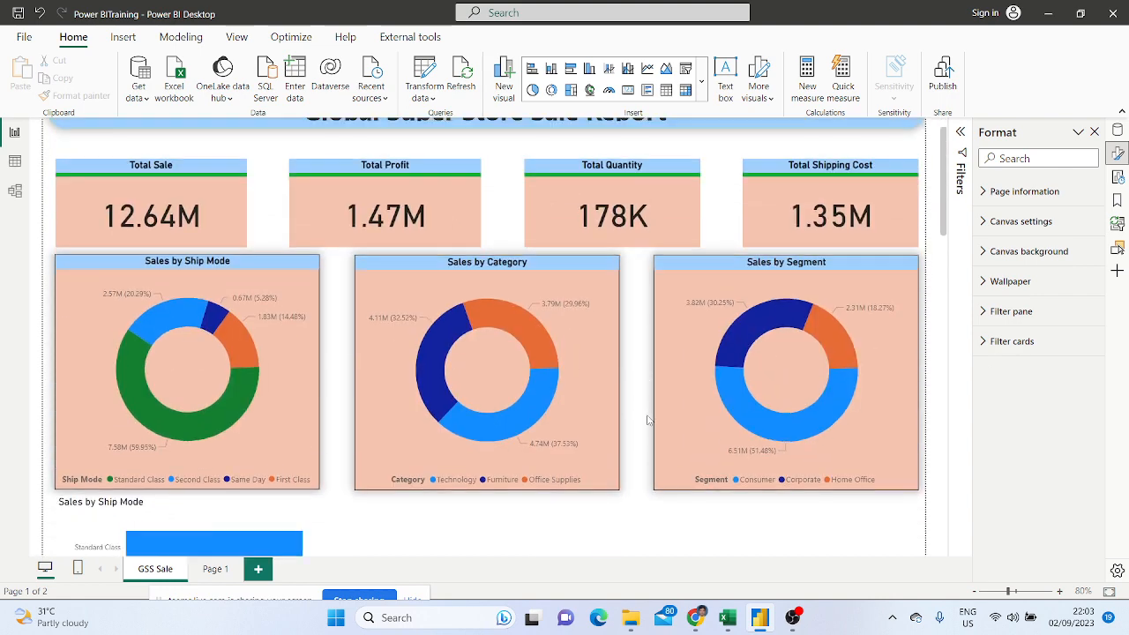
scroll(645, 419, "up", 5)
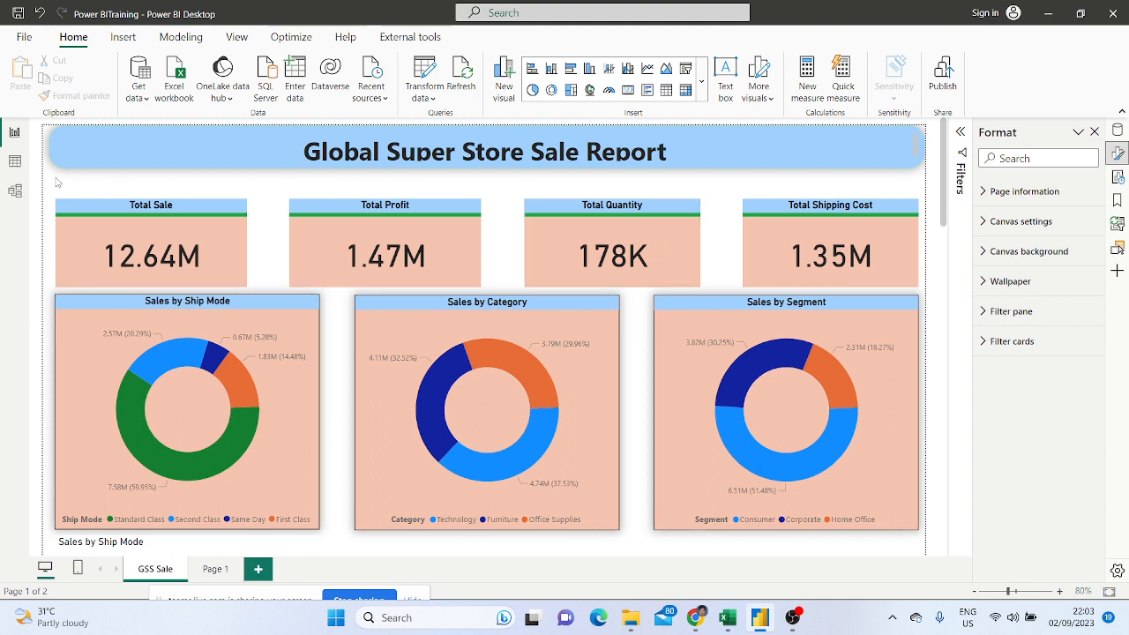
left_click_drag(57, 184, 927, 370)
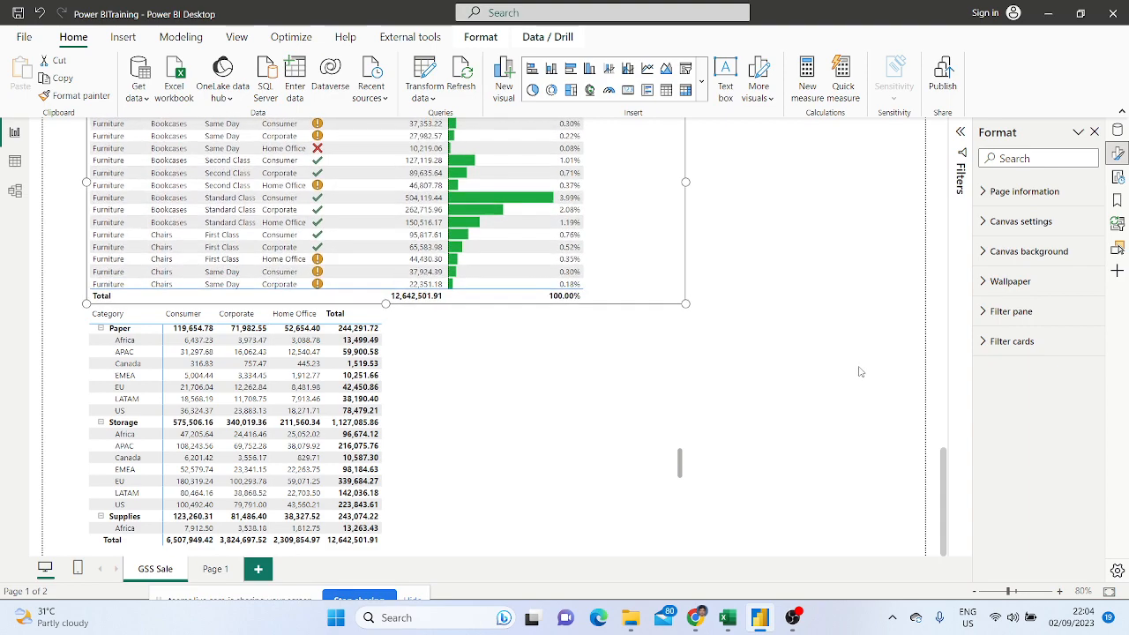
scroll(861, 371, "up", 10)
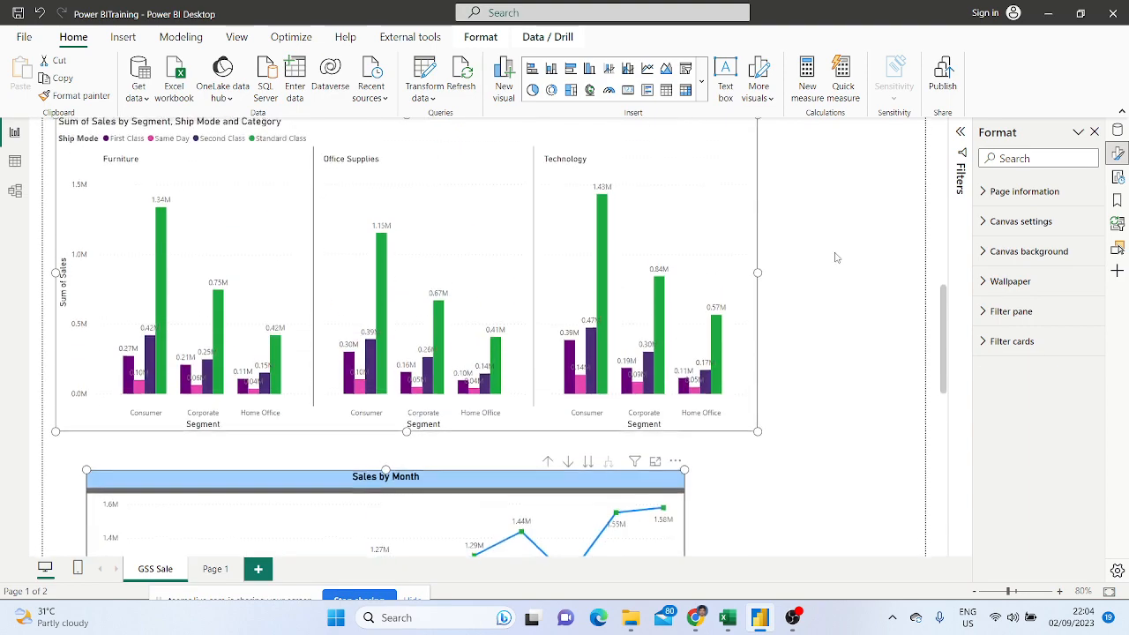
scroll(569, 247, "up", 1)
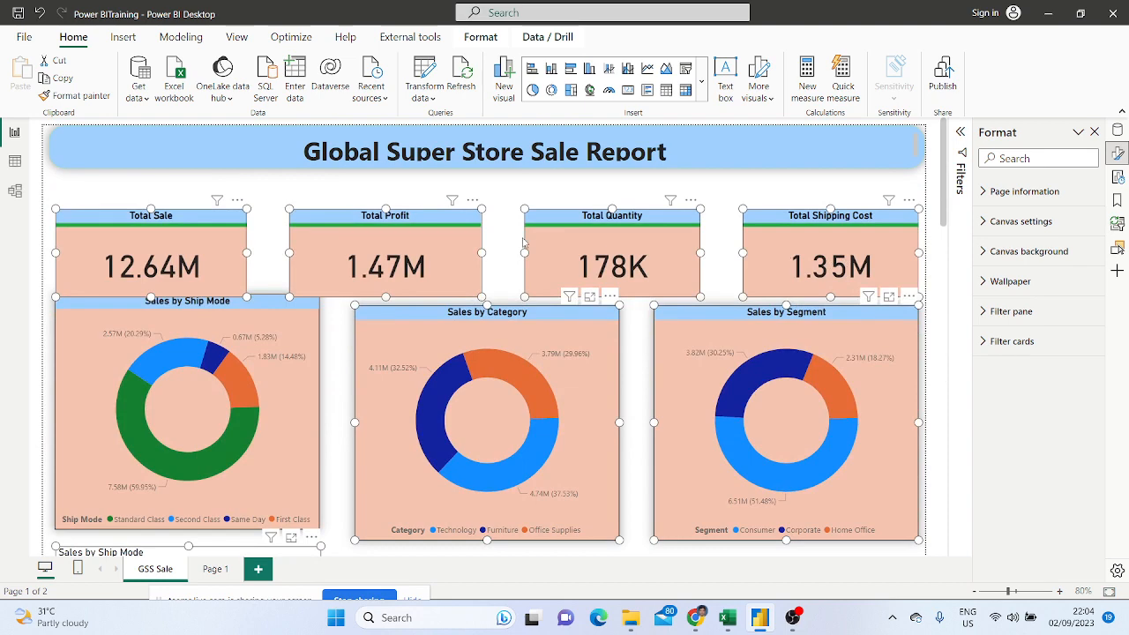
Try to shift the selected visuals down from the report title without the Sales by Ship Mode donut, and move them back up
key("Down")
key("Down")
key("Down")
key("Down")
key("Down")
key("Down")
key("Down")
key("Down")
key("Down")
key("Down")
key("Down")
key("Down")
key("Down")
key("Down")
key("Down")
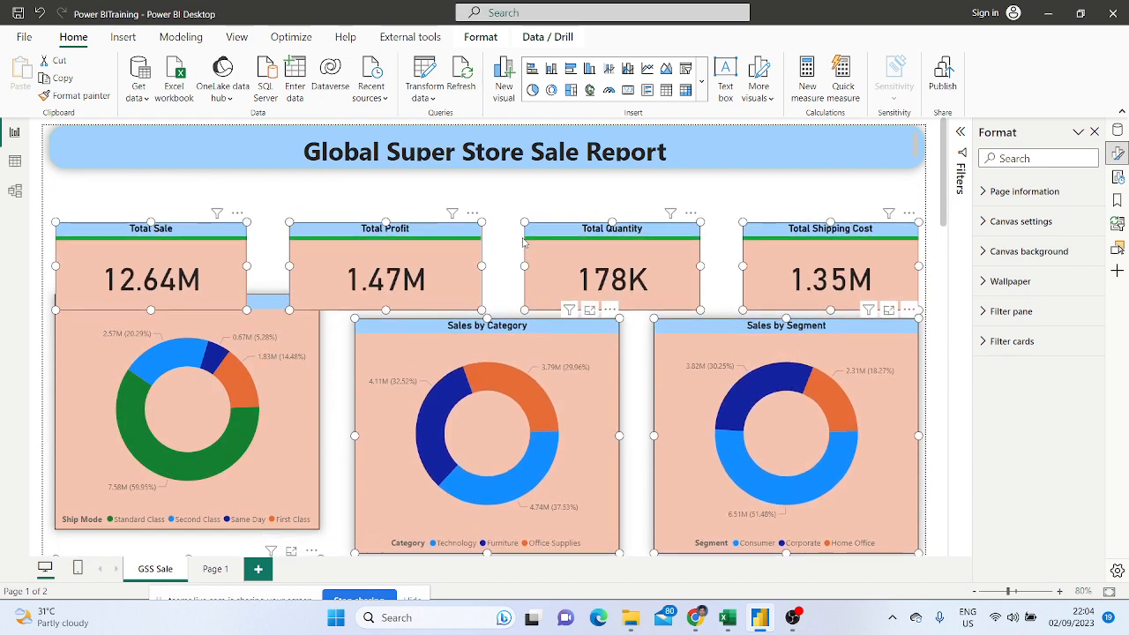
key("Up")
key("Up")
key("Up")
key("Up")
key("Up")
key("Up")
key("Up")
key("Up")
key("Up")
key("Up")
key("Up")
key("Up")
key("Up")
key("Up")
key("Up")
key("Up")
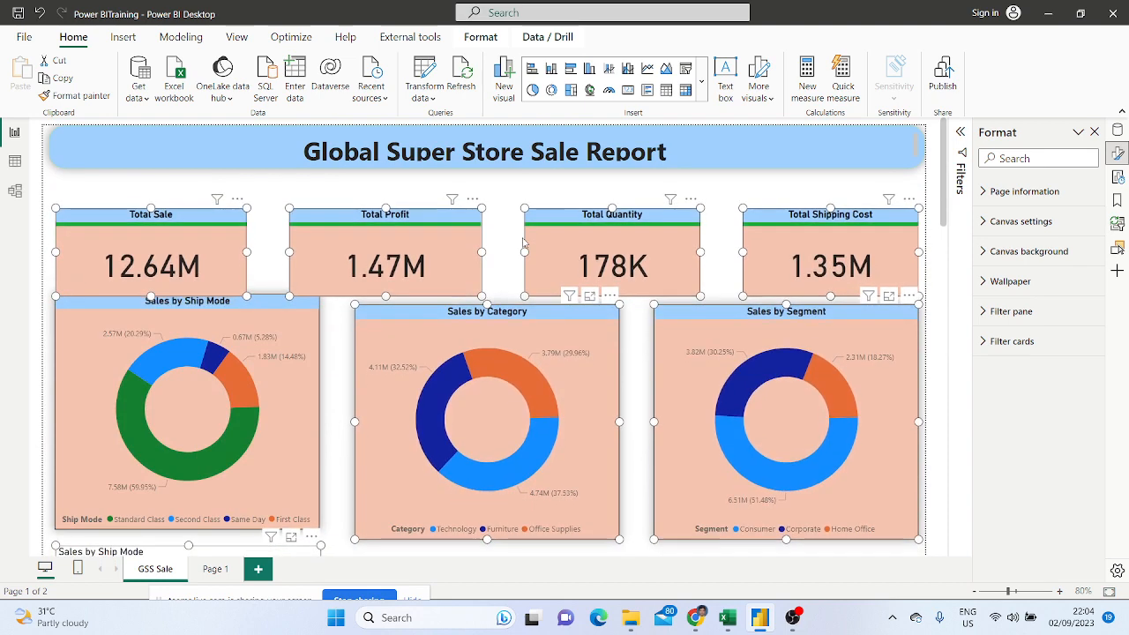
key("Up")
key("Up")
key("Up")
key("Up")
key("Up")
key("Up")
key("Up")
key("Up")
key("Up")
key("Up")
key("Up")
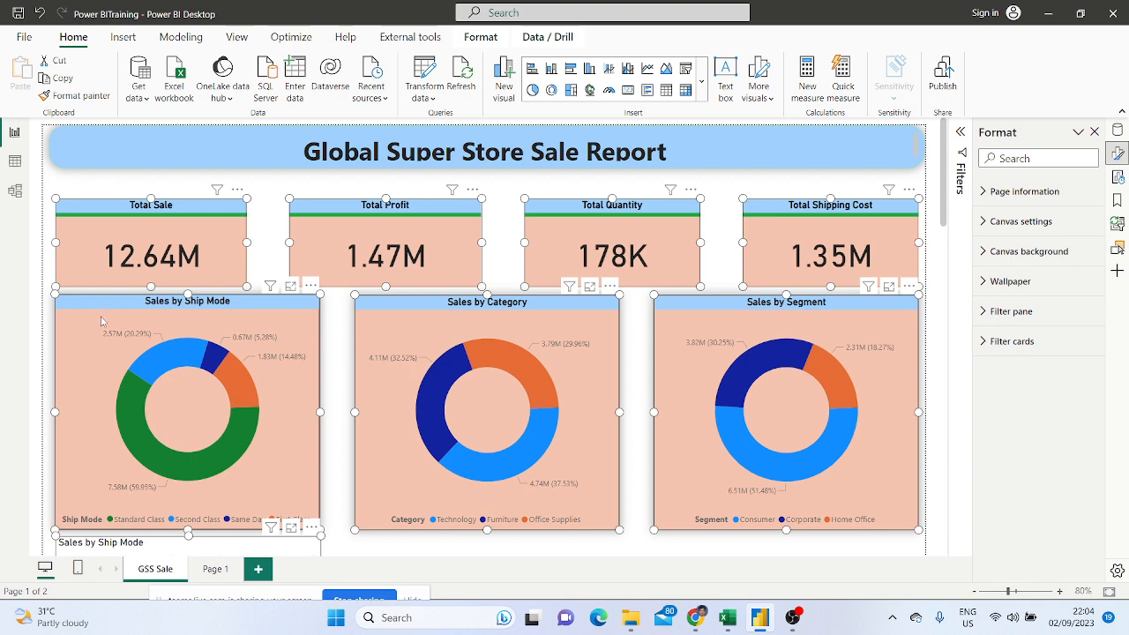
Include the Sales by Ship Mode donut in the selection and shift all visuals down to free a strip beneath the report title
key("Down")
key("Down")
key("Down")
key("Down")
key("Down")
key("Down")
key("Down")
key("Down")
key("Down")
key("Down")
key("Down")
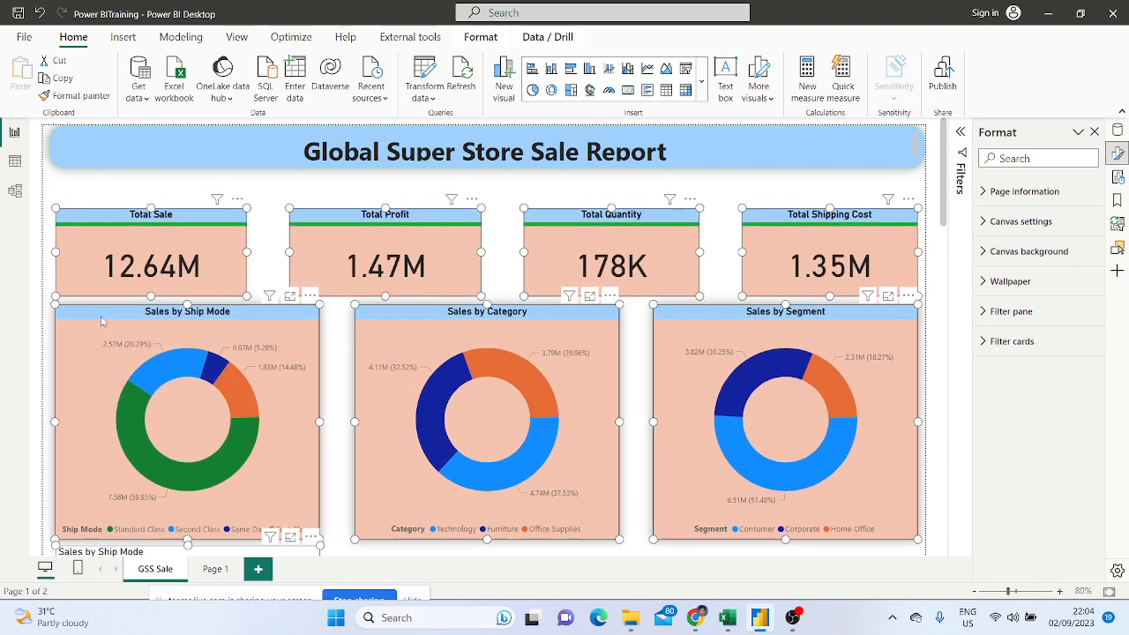
key("Down")
key("Down")
key("Down")
key("Down")
key("Down")
key("Down")
key("Down")
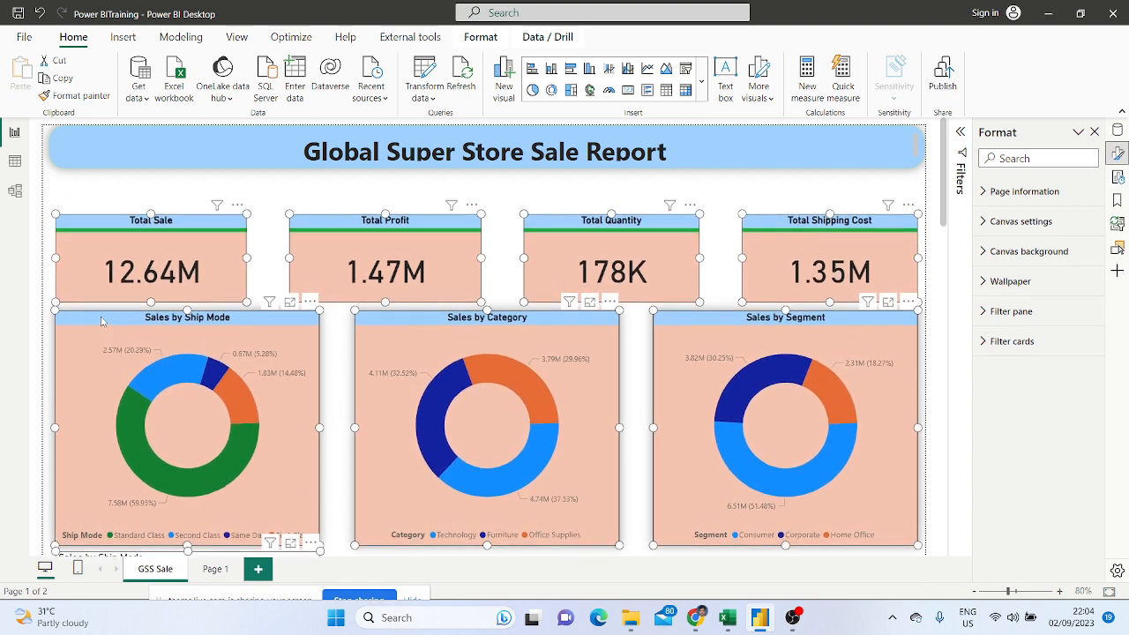
key("Down")
key("Down")
key("Down")
key("Down")
key("Down")
key("Down")
key("Down")
key("Down")
key("Down")
key("Down")
key("Down")
key("Down")
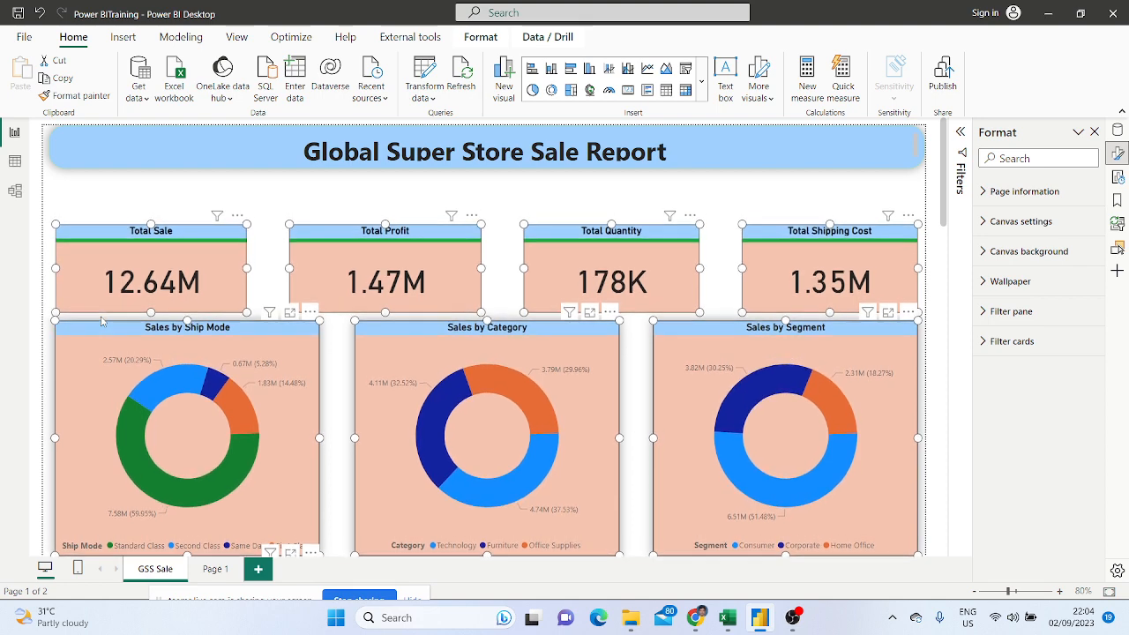
key("Down")
key("Down")
key("Down")
key("Down")
key("Down")
left_click(171, 196)
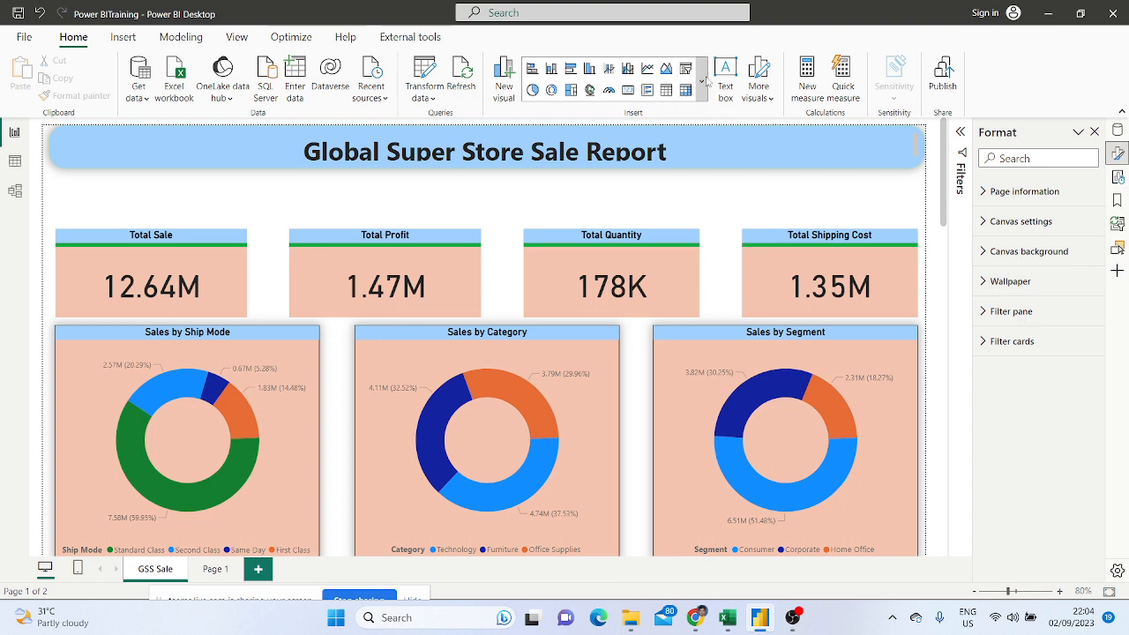
Insert a slicer visual on the GSS Sale page
left_click(702, 81)
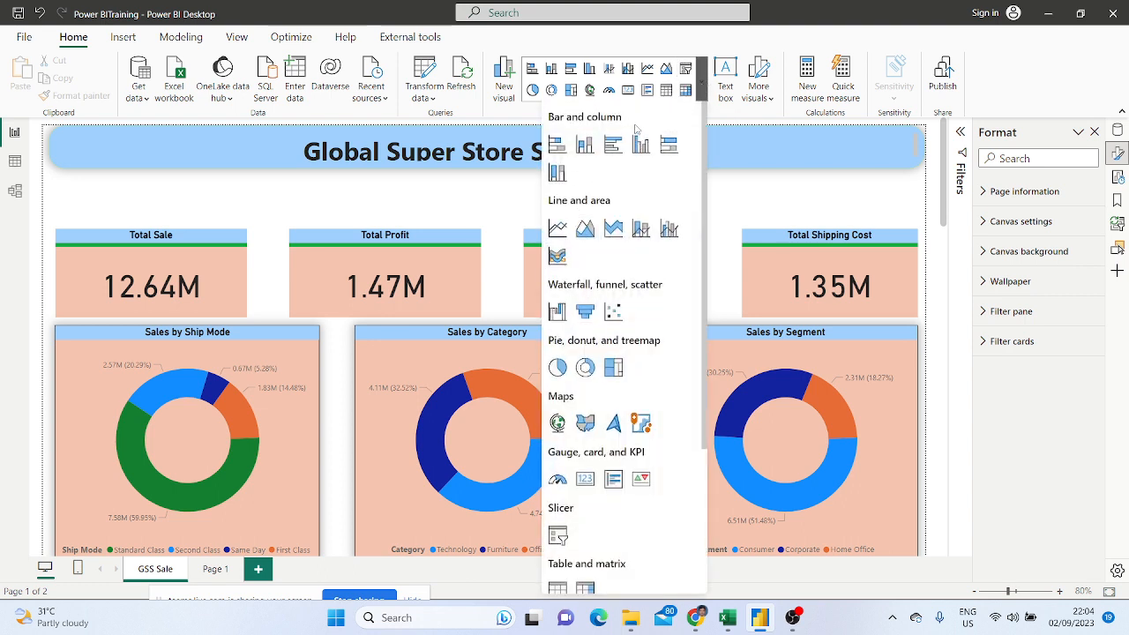
scroll(599, 305, "down", 3)
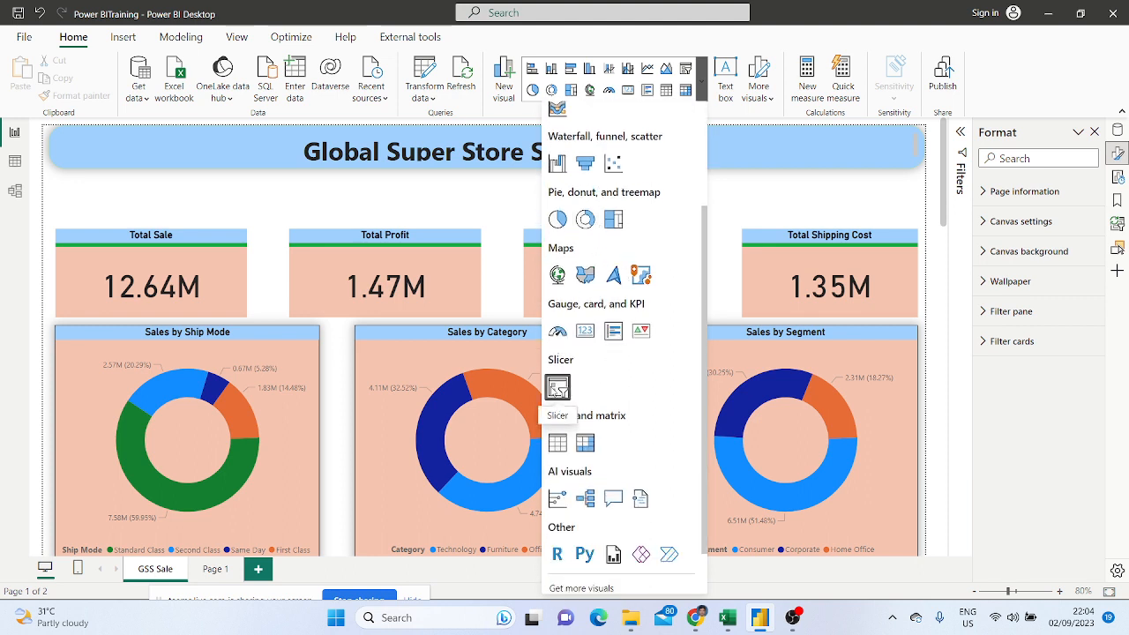
left_click(558, 389)
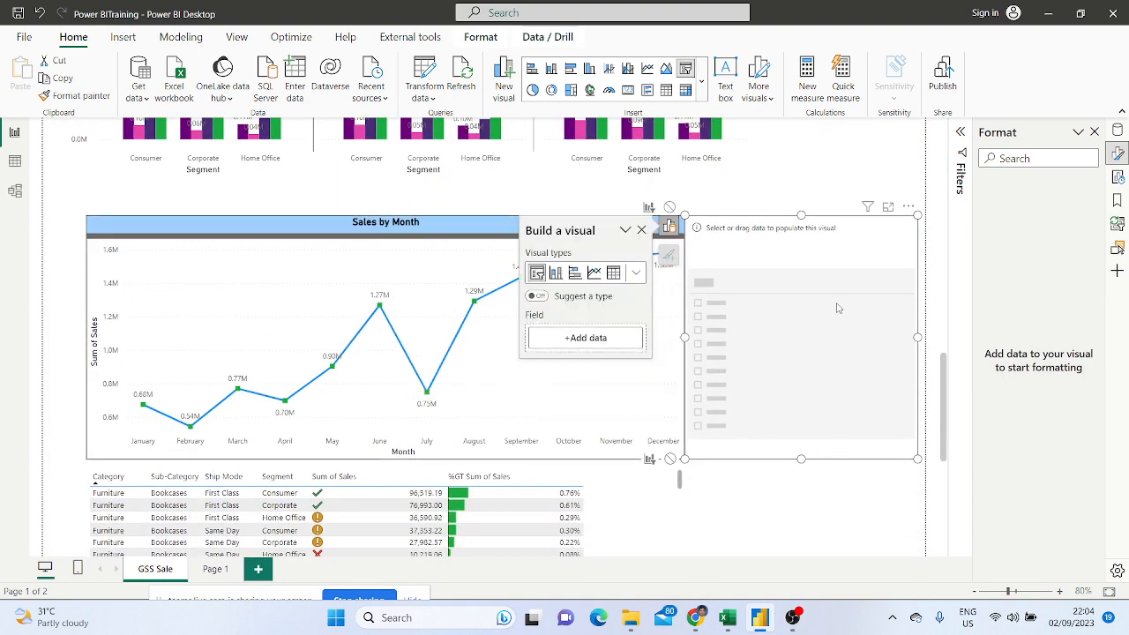
Try to relocate the empty slicer to the upper part of the report by cutting and pasting it
mouse_move(841, 263)
left_mouse_down()
mouse_move(484, 188)
mouse_move(345, 32)
mouse_move(462, 216)
mouse_move(853, 279)
mouse_move(837, 274)
left_mouse_up()
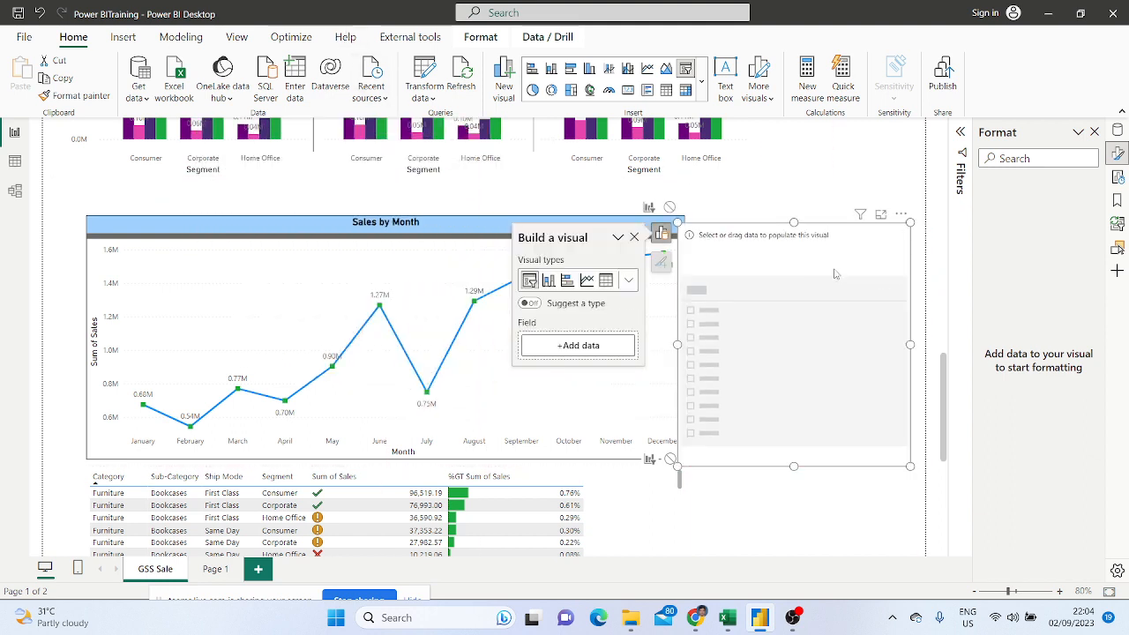
key("Delete")
scroll(837, 274, "up", 10)
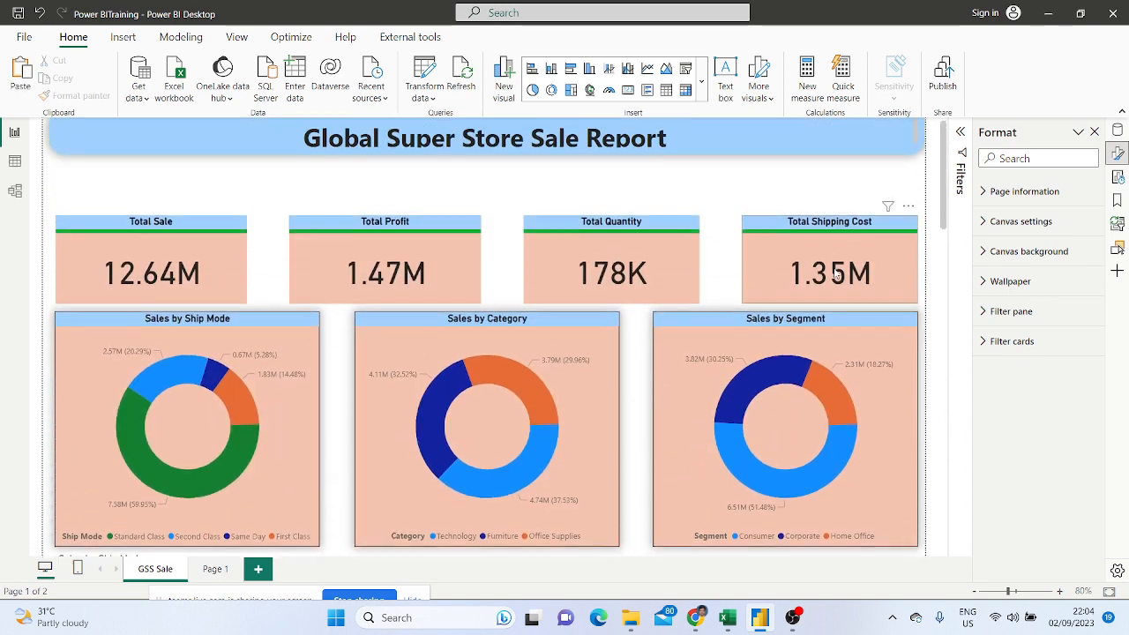
scroll(836, 274, "up", 1)
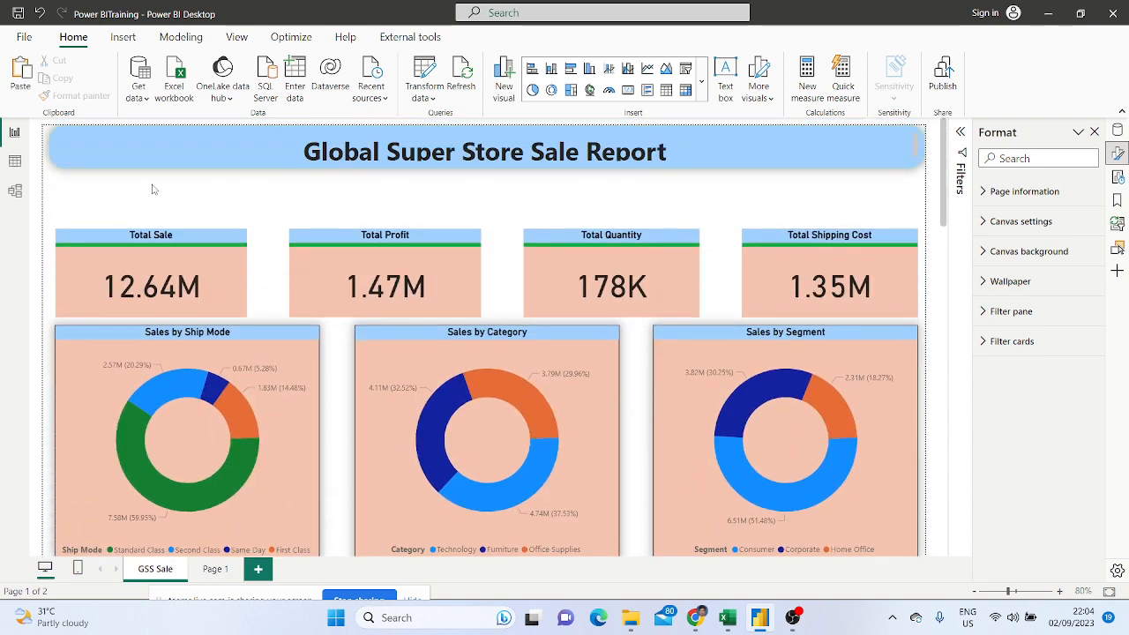
key("ctrl+a")
scroll(152, 189, "down", 10)
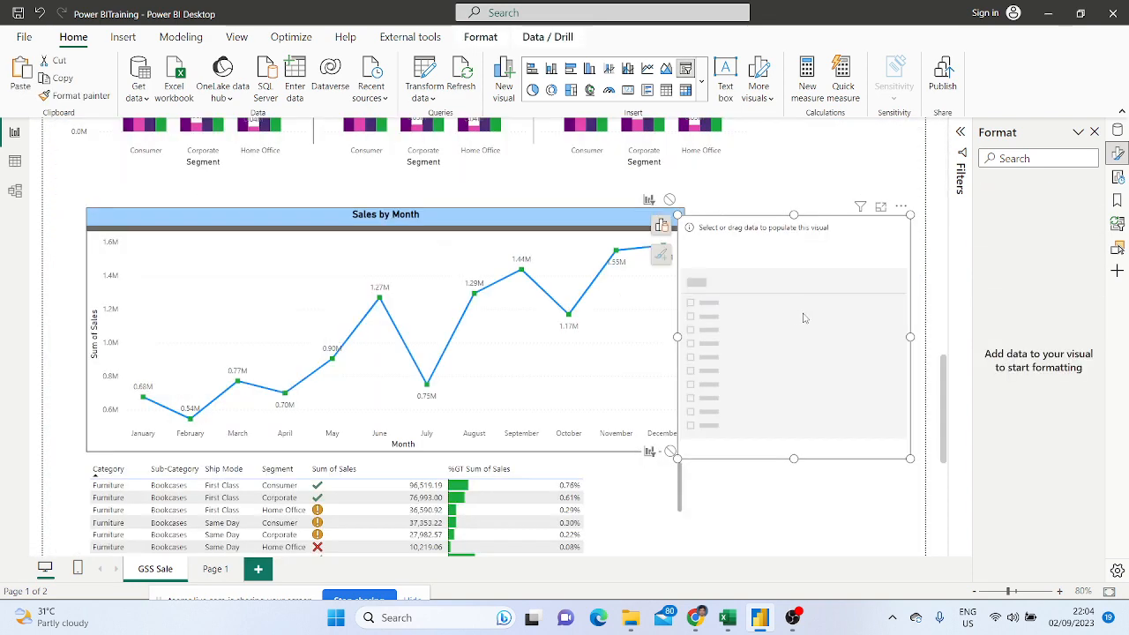
Shrink the empty slicer and move it from beside the Sales by Month chart up to the gap above the Total Sale card
left_click_drag(910, 217, 801, 191)
scroll(810, 206, "up", 4)
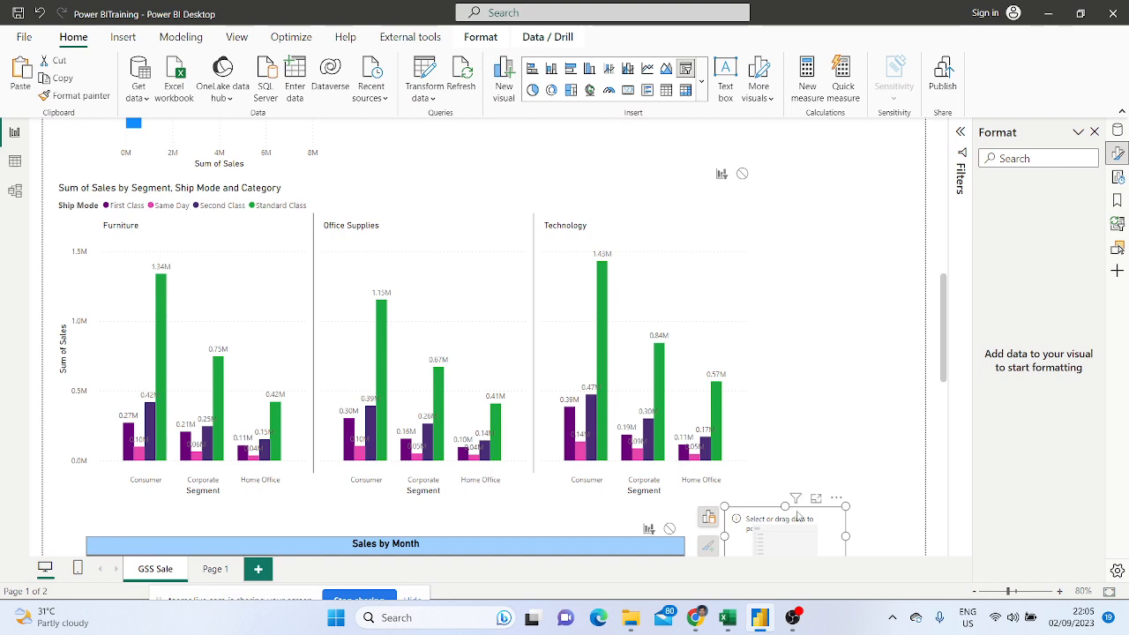
left_click_drag(799, 516, 483, 170)
scroll(484, 170, "up", 5)
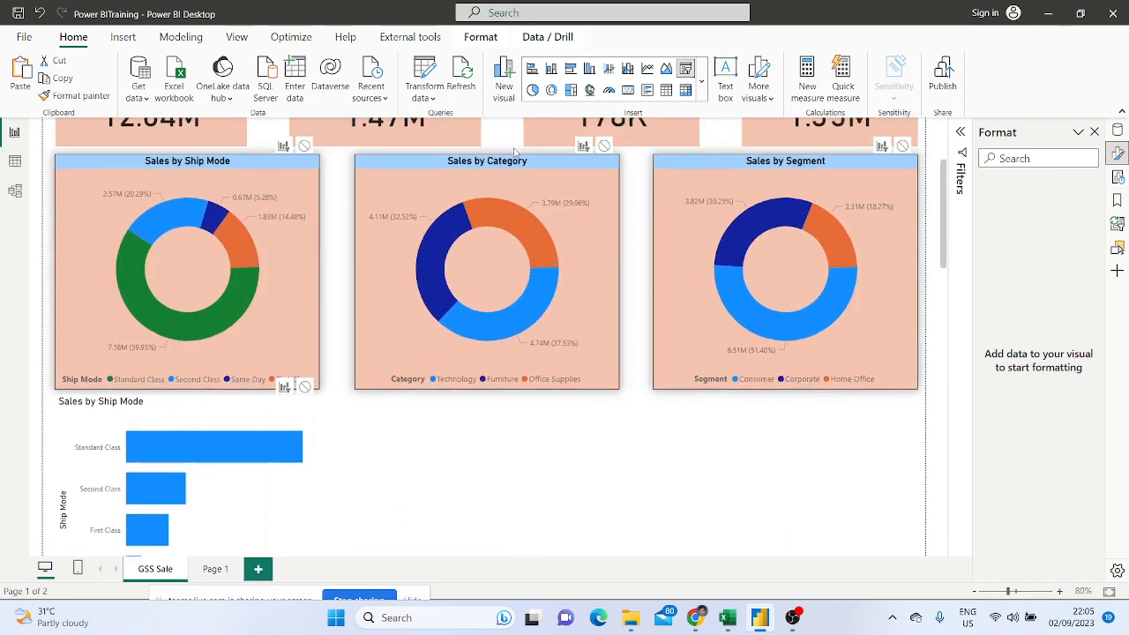
scroll(517, 202, "down", 2)
left_click_drag(465, 428, 463, 258)
scroll(492, 167, "up", 3)
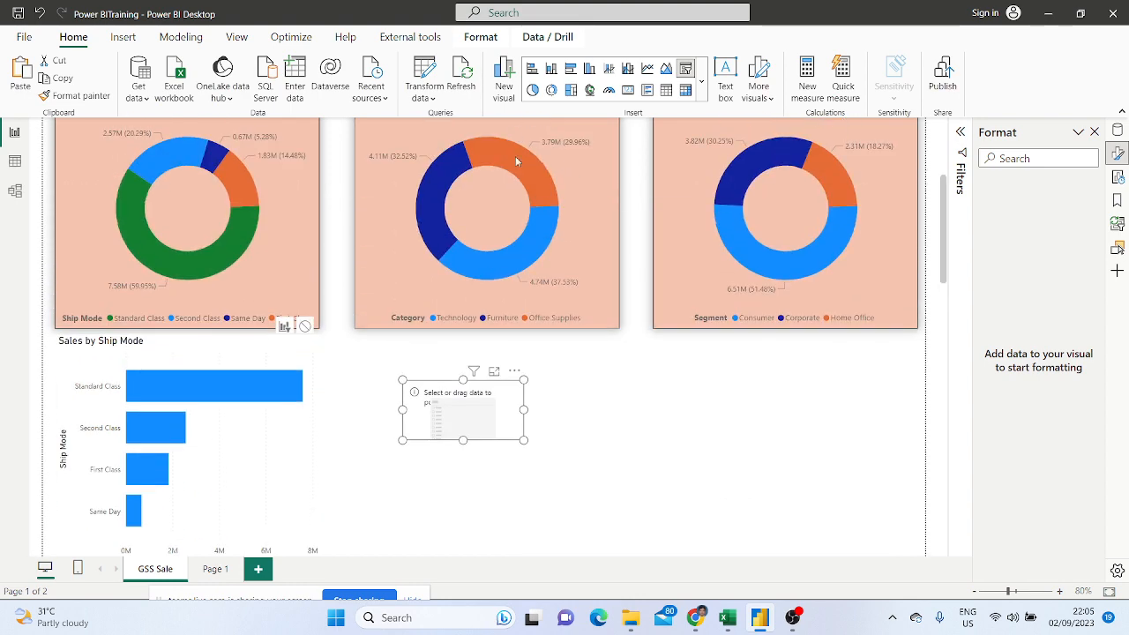
left_click_drag(428, 388, 254, 139)
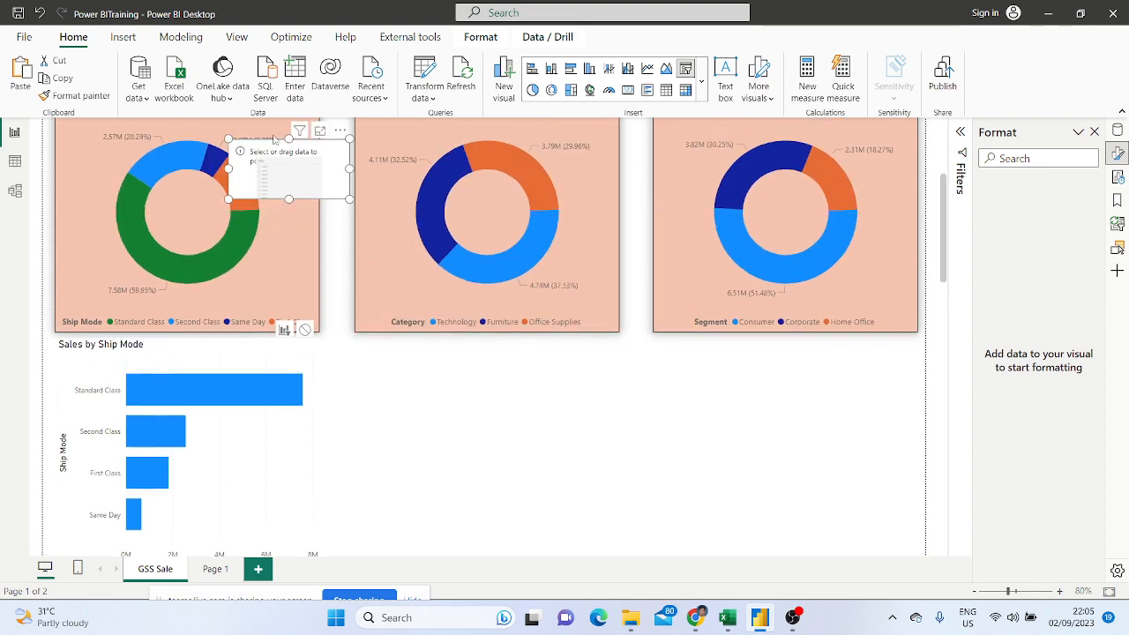
scroll(278, 126, "up", 3)
left_click_drag(265, 375, 119, 190)
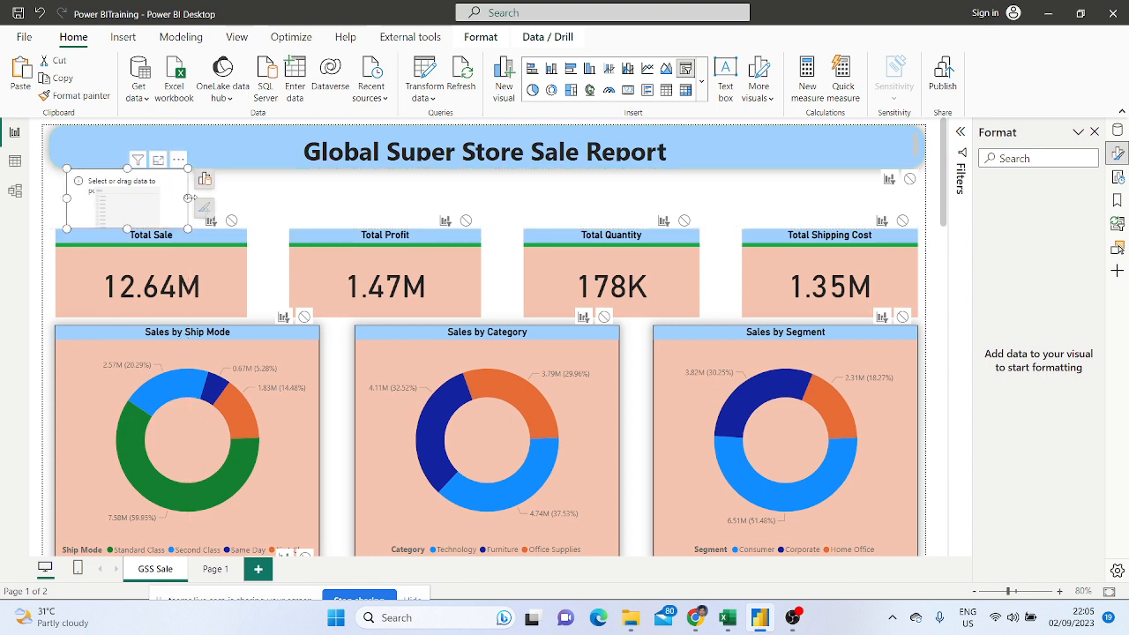
Widen the slicer to nearly the Total Sale card's width, reduce its height and center it in the gap above the card
left_click_drag(188, 198, 248, 208)
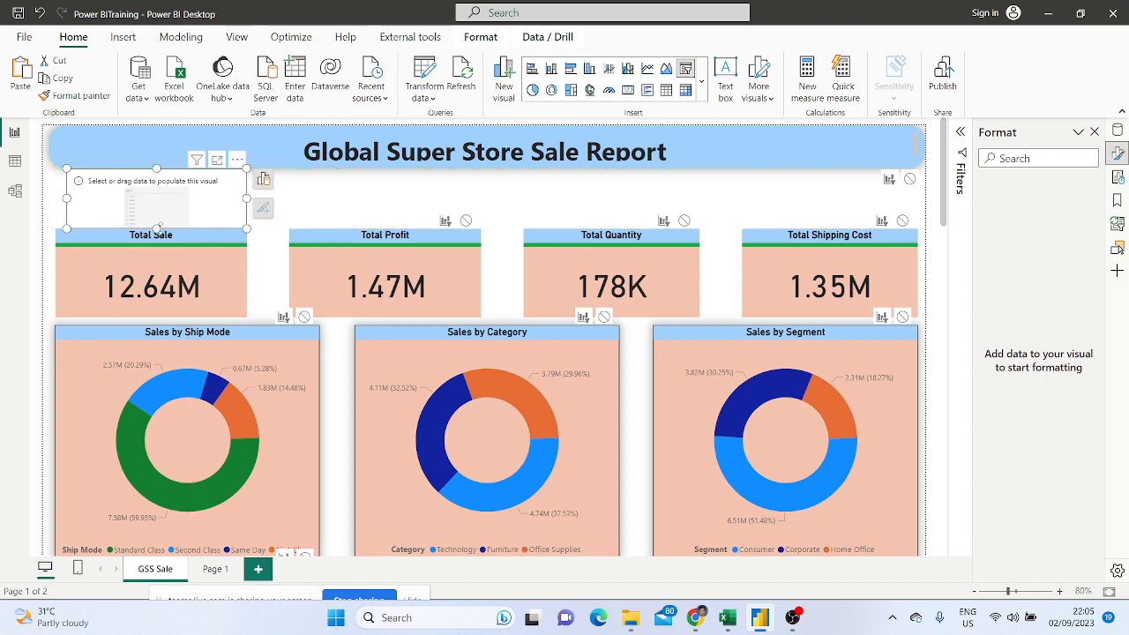
left_click_drag(157, 228, 157, 215)
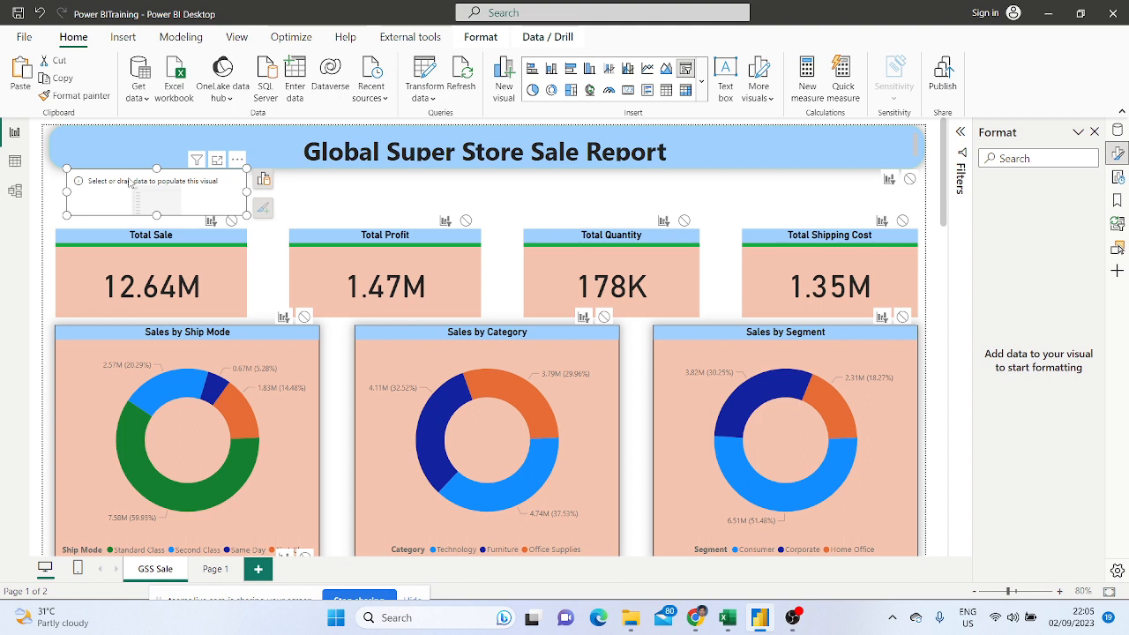
left_click_drag(125, 180, 122, 189)
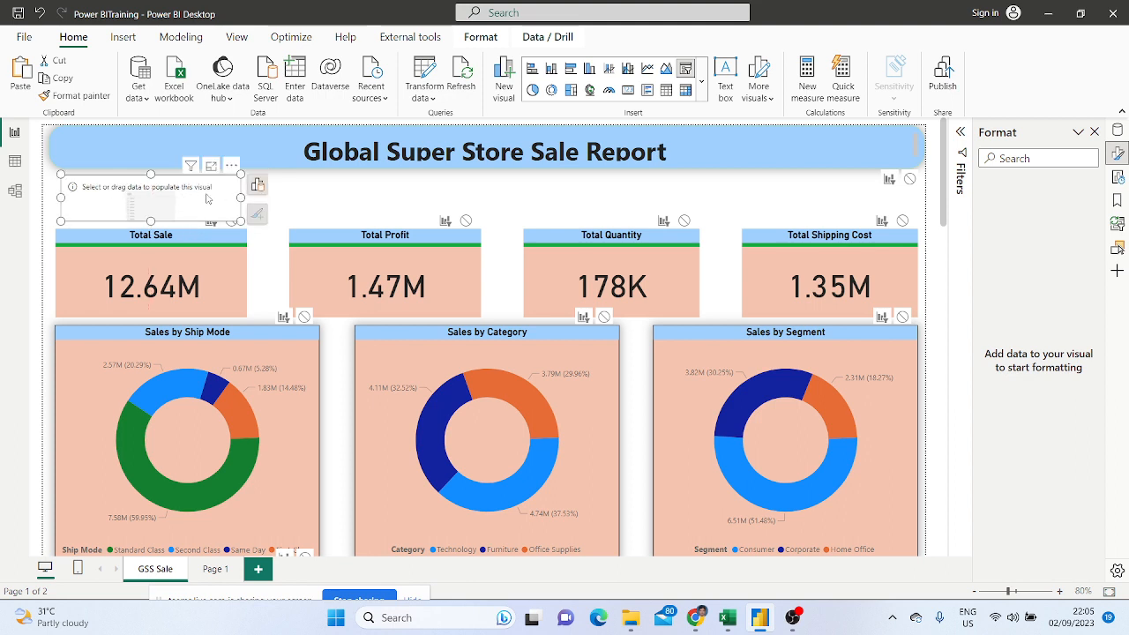
Populate the empty slicer above the Total Sale card with the Category field
left_click(256, 185)
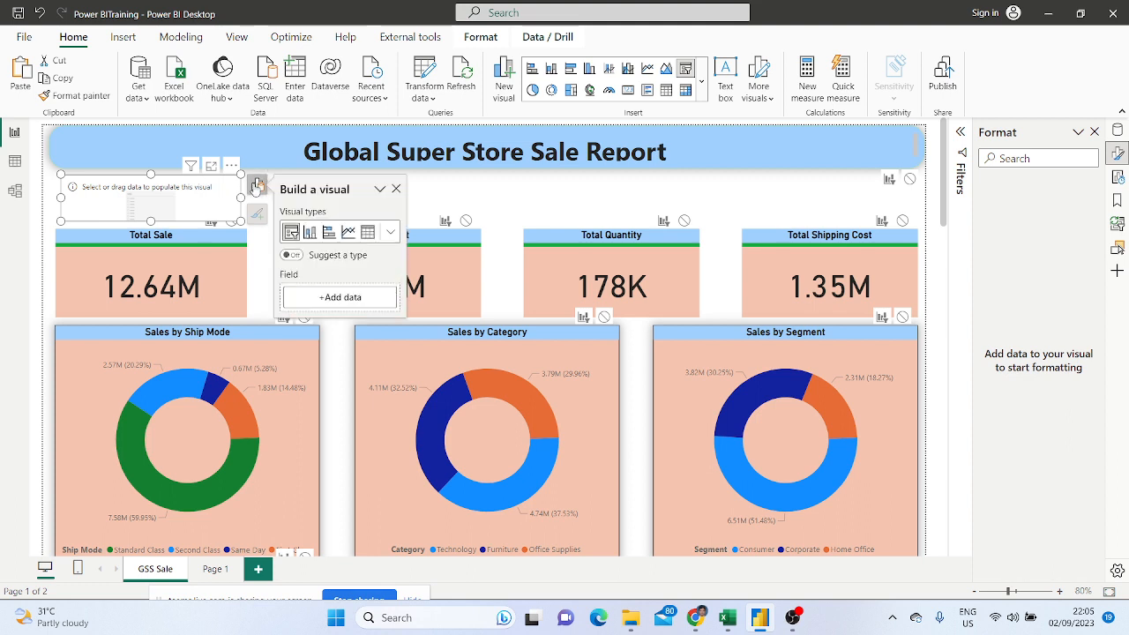
left_click(346, 295)
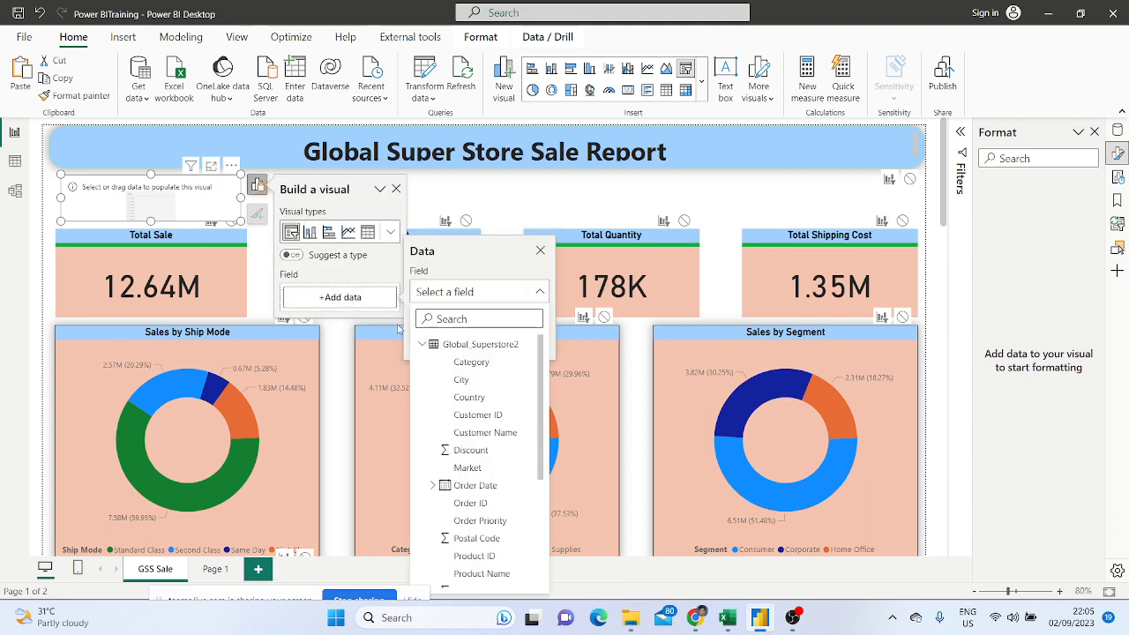
left_click(472, 362)
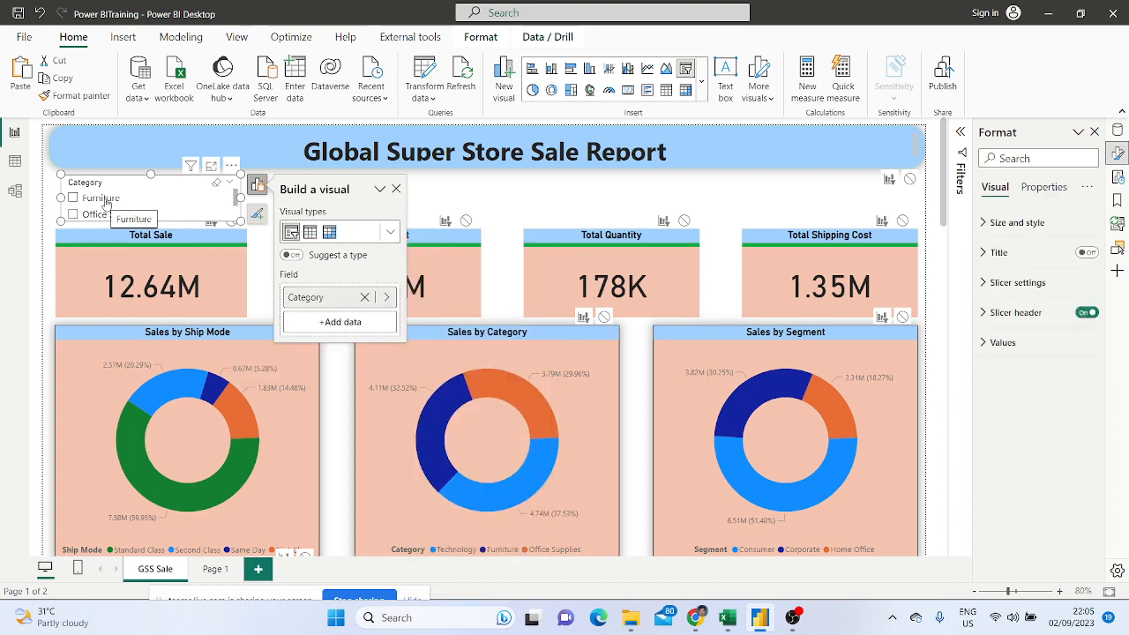
Browse the Category slicer's options, filter the report to Furniture and dismiss the visual-building options
scroll(107, 204, "down", 1)
scroll(107, 209, "up", 1)
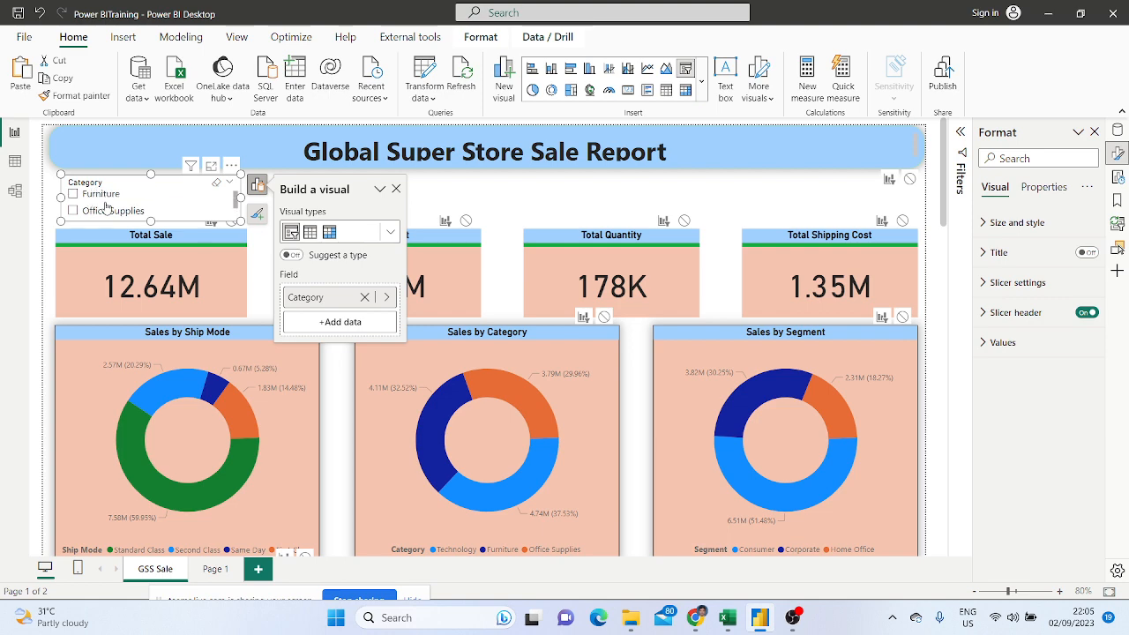
scroll(106, 208, "down", 2)
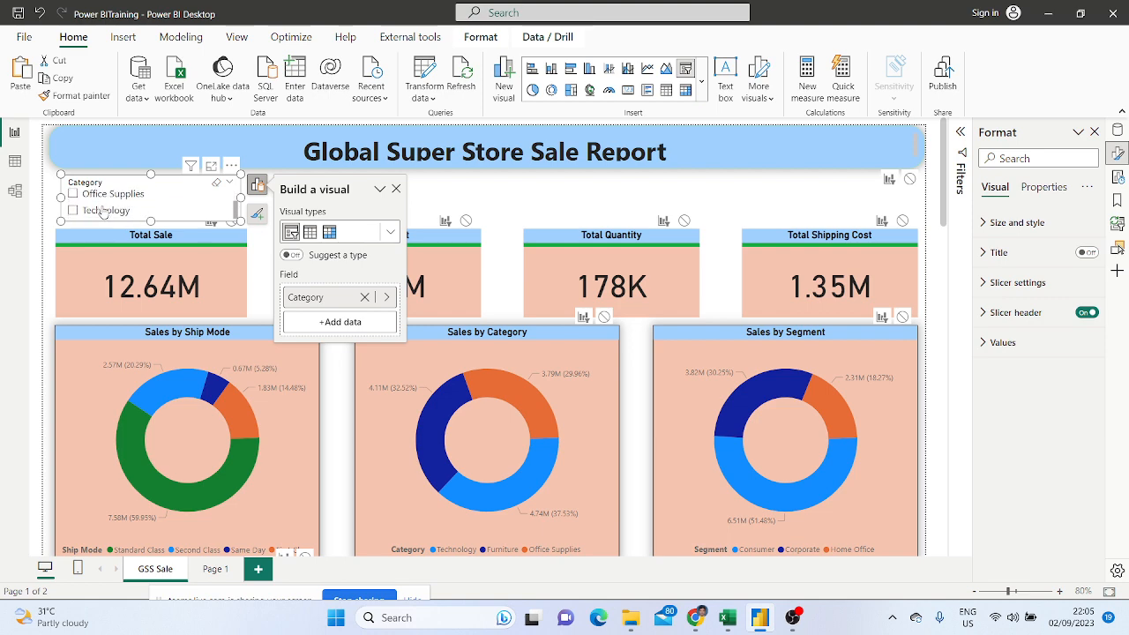
scroll(104, 206, "down", 3)
scroll(104, 207, "up", 3)
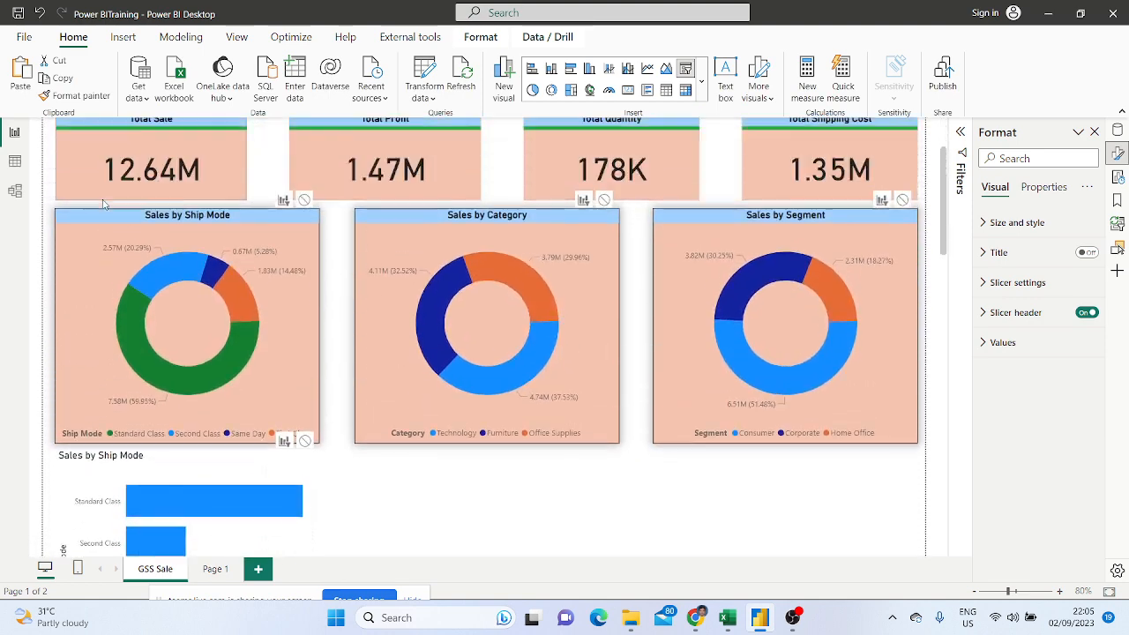
scroll(84, 205, "up", 1)
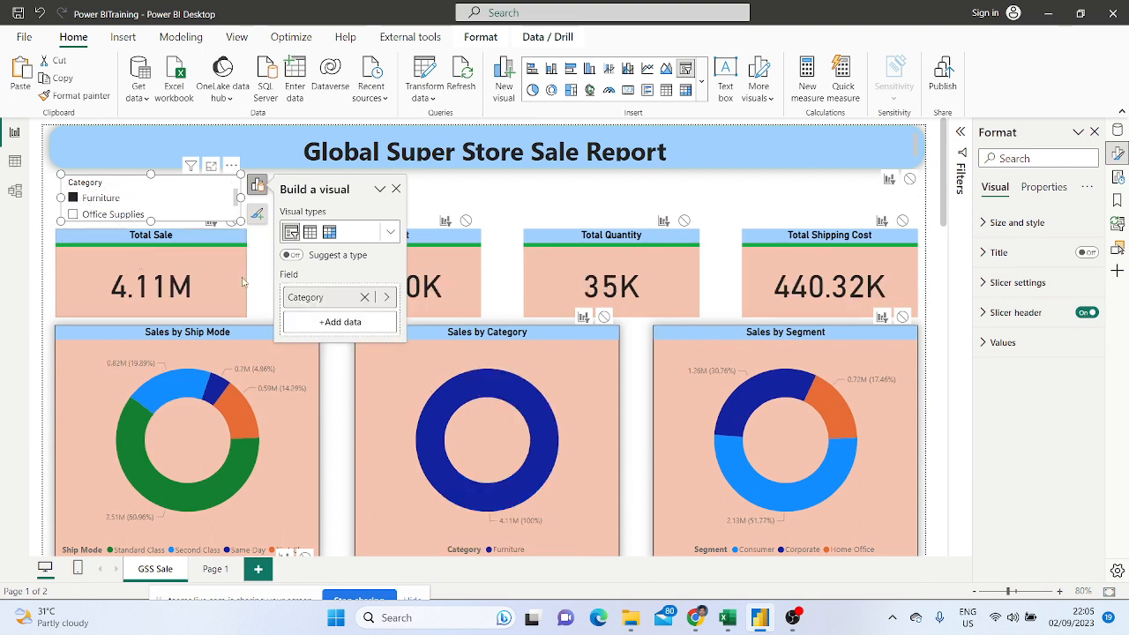
left_click(397, 189)
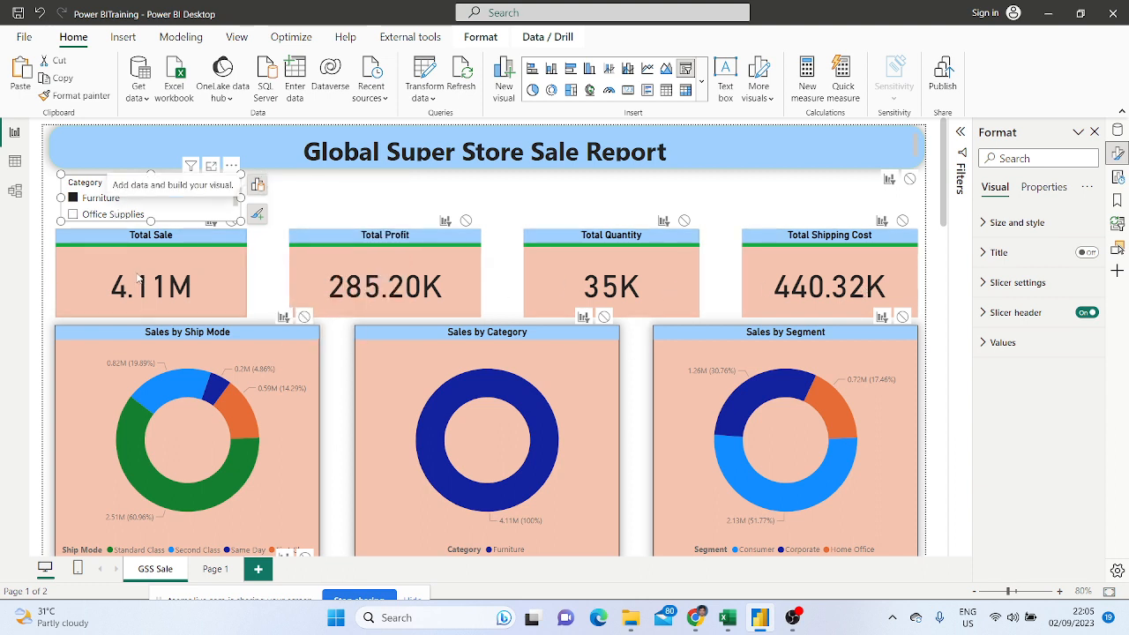
Test the Category slicer by filtering the report to Office Supplies, Technology and back to Furniture
left_click(72, 215)
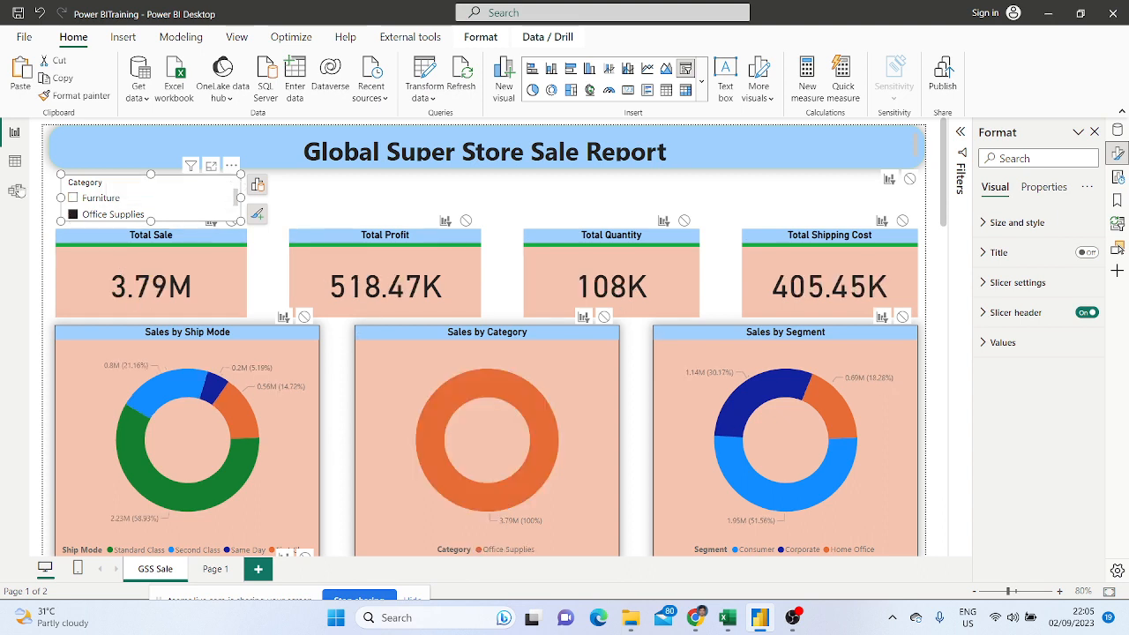
scroll(137, 207, "down", 2)
scroll(144, 202, "up", 2)
scroll(98, 205, "down", 1)
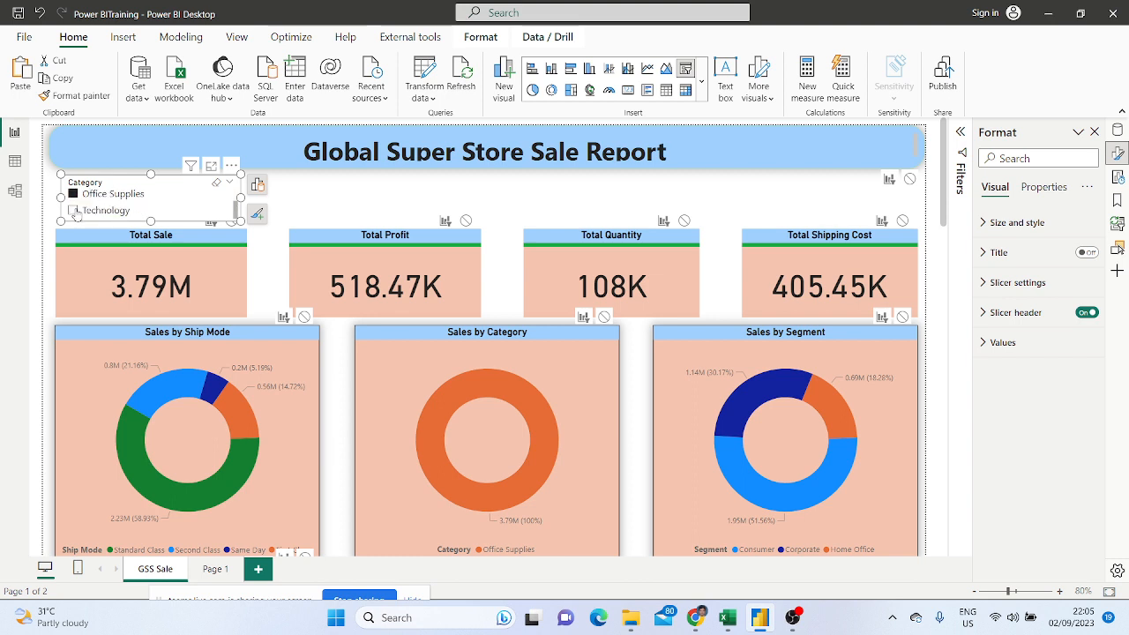
left_click(73, 211)
scroll(141, 206, "up", 1)
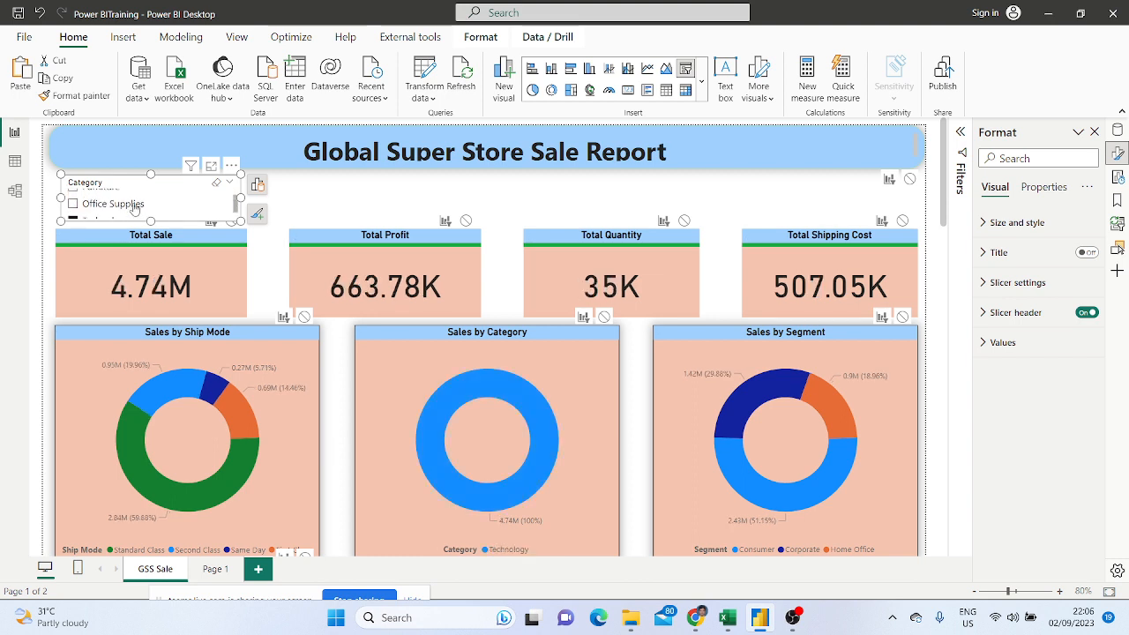
left_click(190, 201)
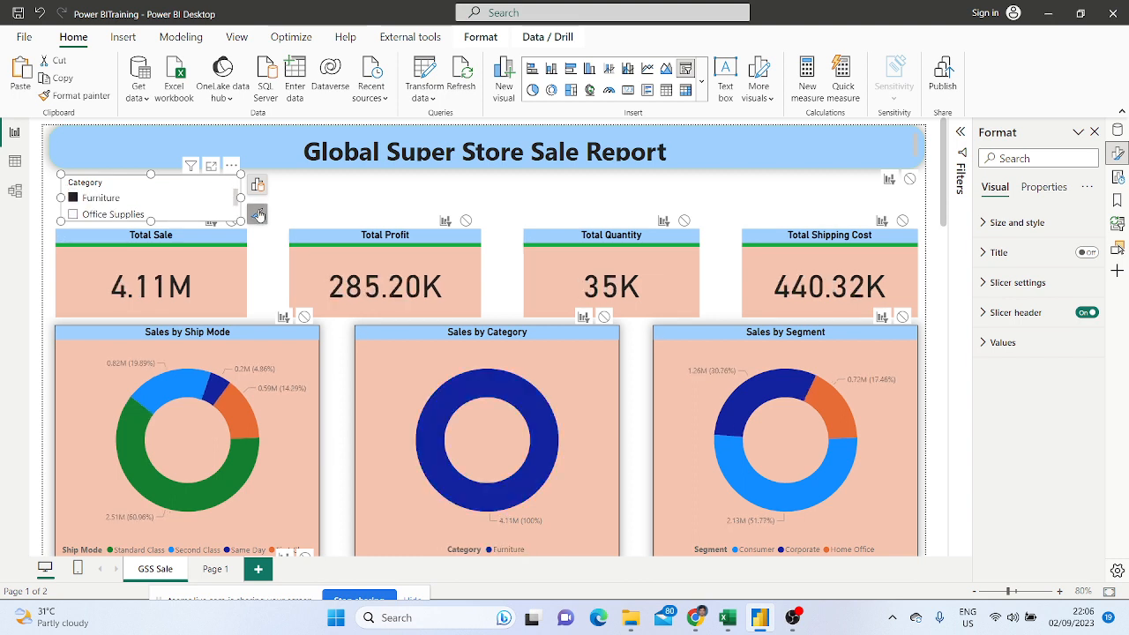
Set the Category slicer's style to Tile and reduce its height to 56
left_click(257, 214)
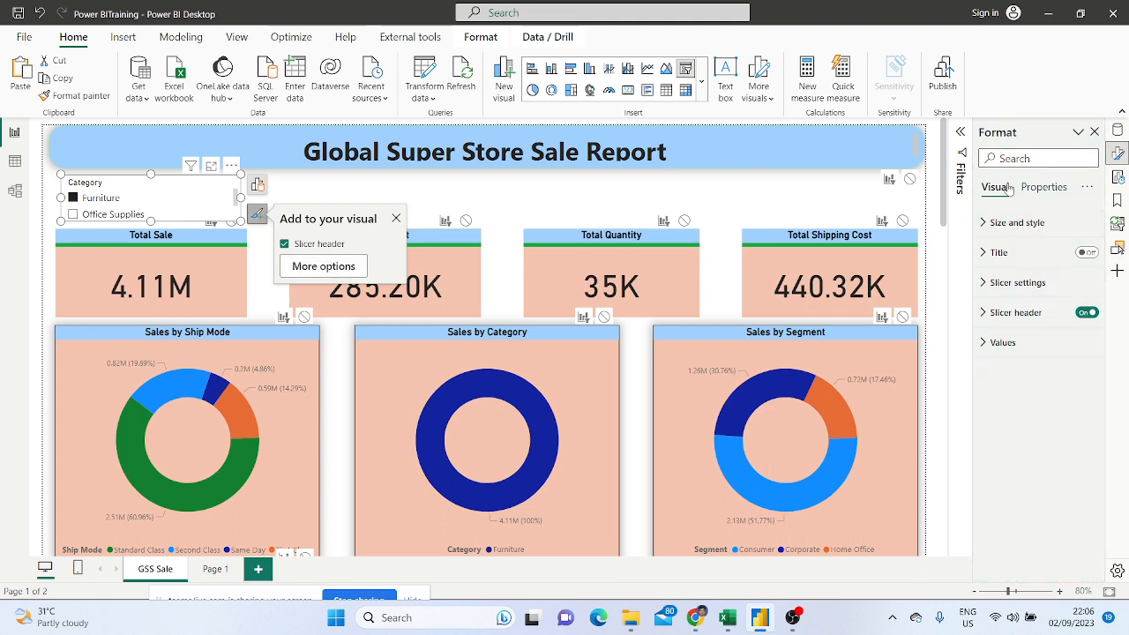
left_click(985, 224)
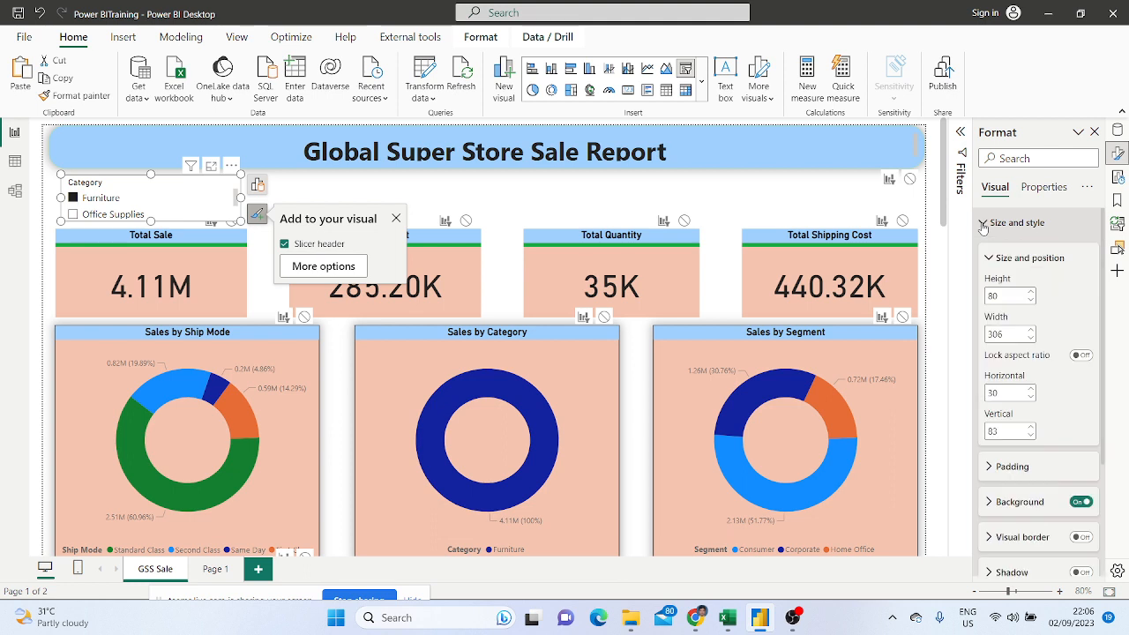
scroll(1000, 319, "down", 3)
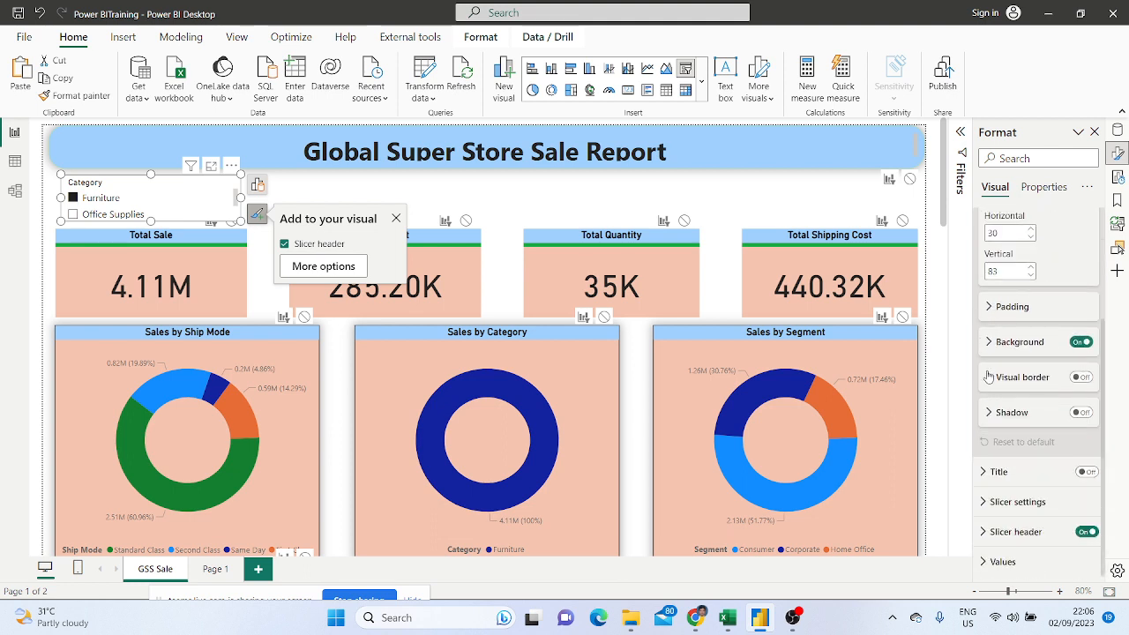
left_click(983, 504)
scroll(1015, 450, "down", 2)
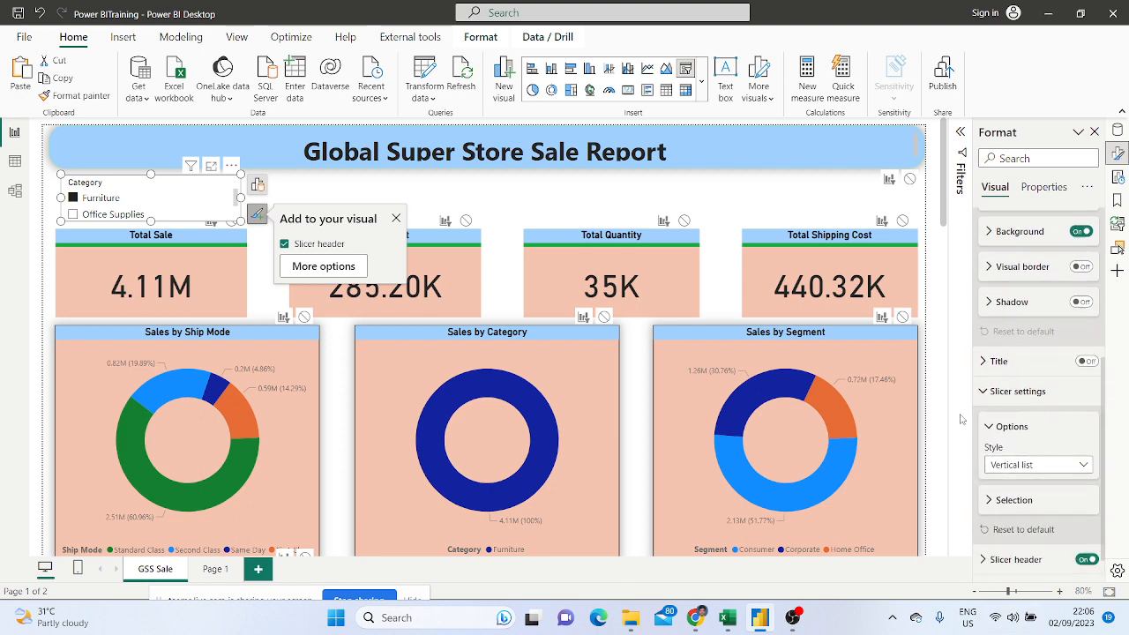
scroll(1019, 444, "down", 1)
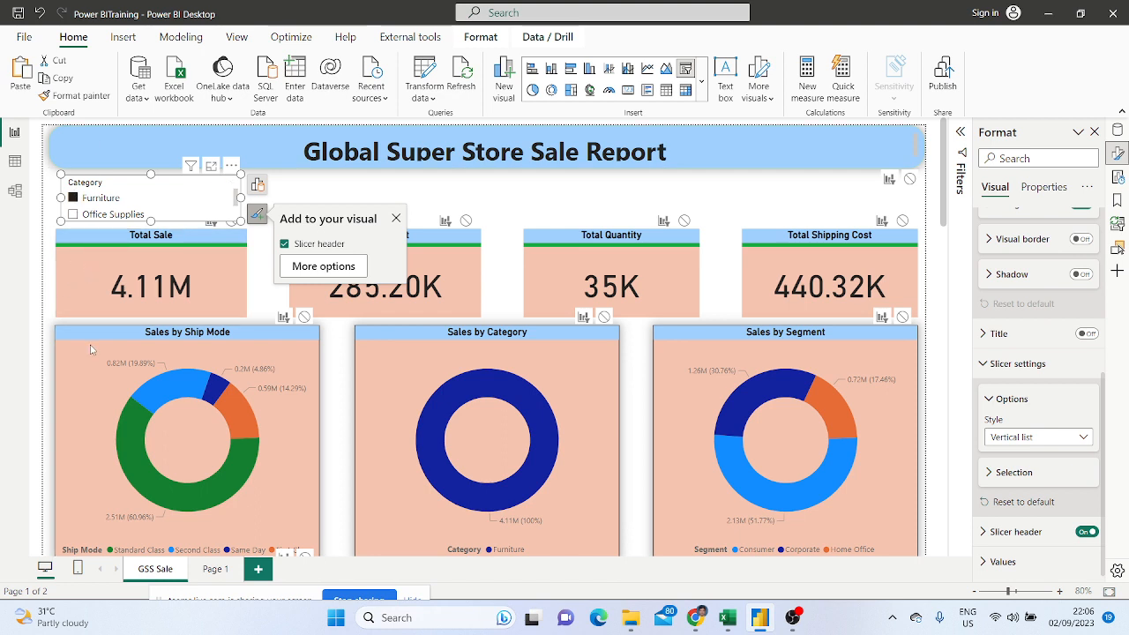
left_click(1030, 439)
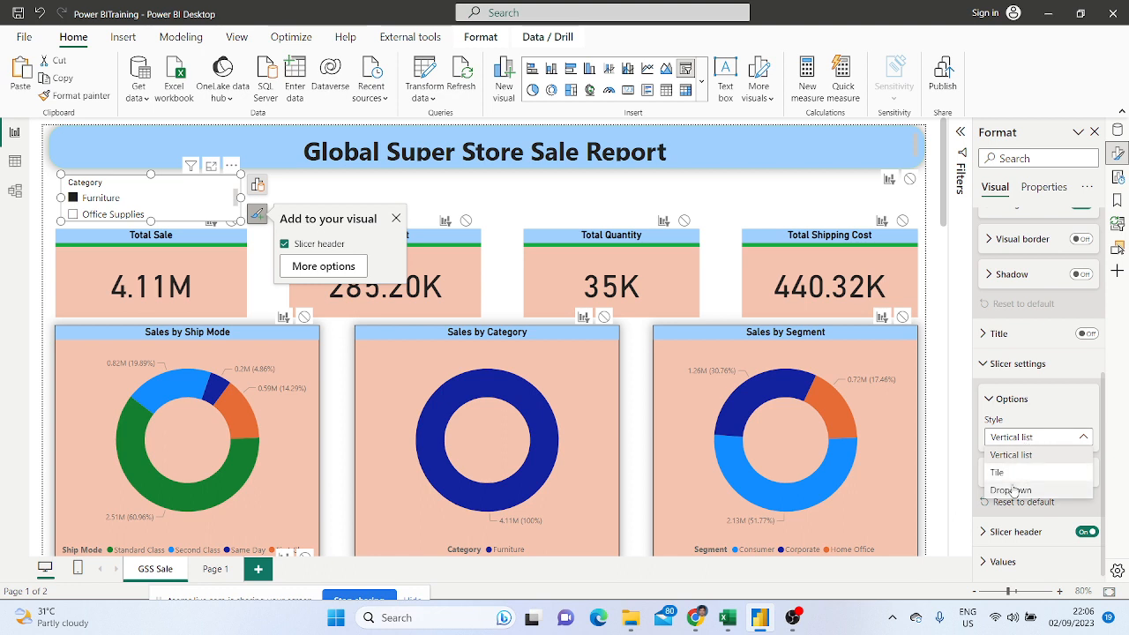
left_click(1011, 476)
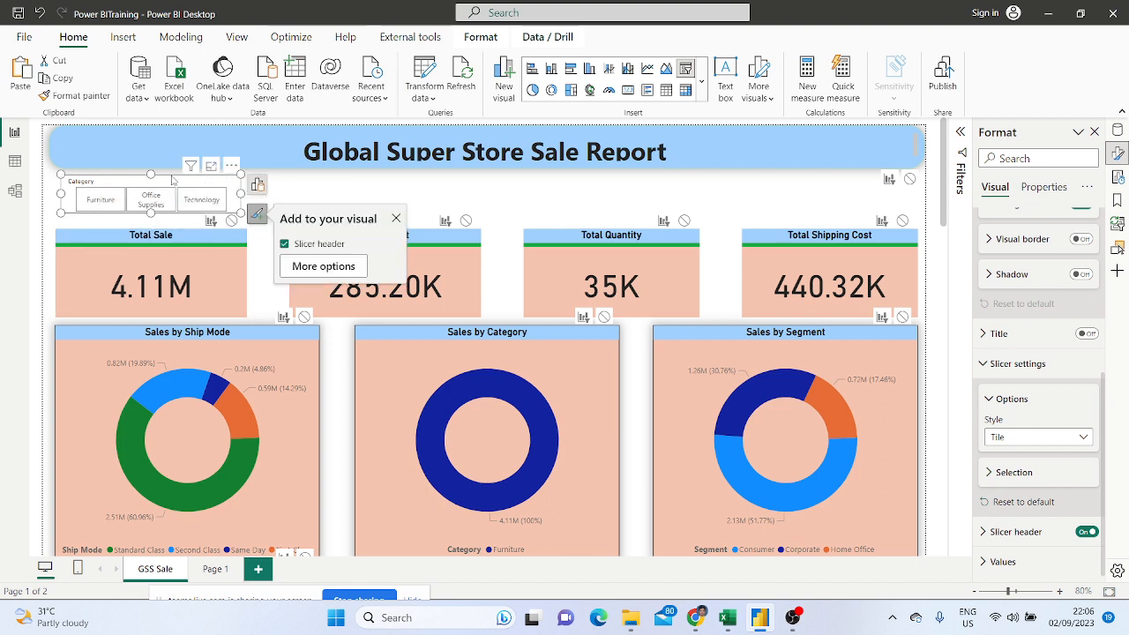
left_click_drag(153, 176, 153, 181)
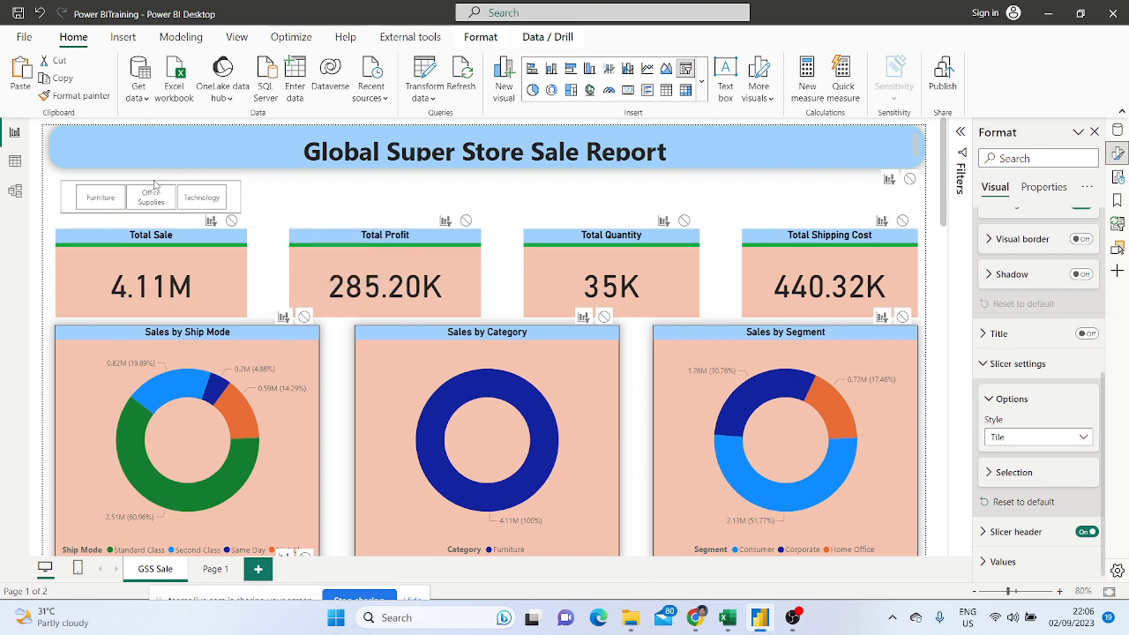
left_click(341, 189)
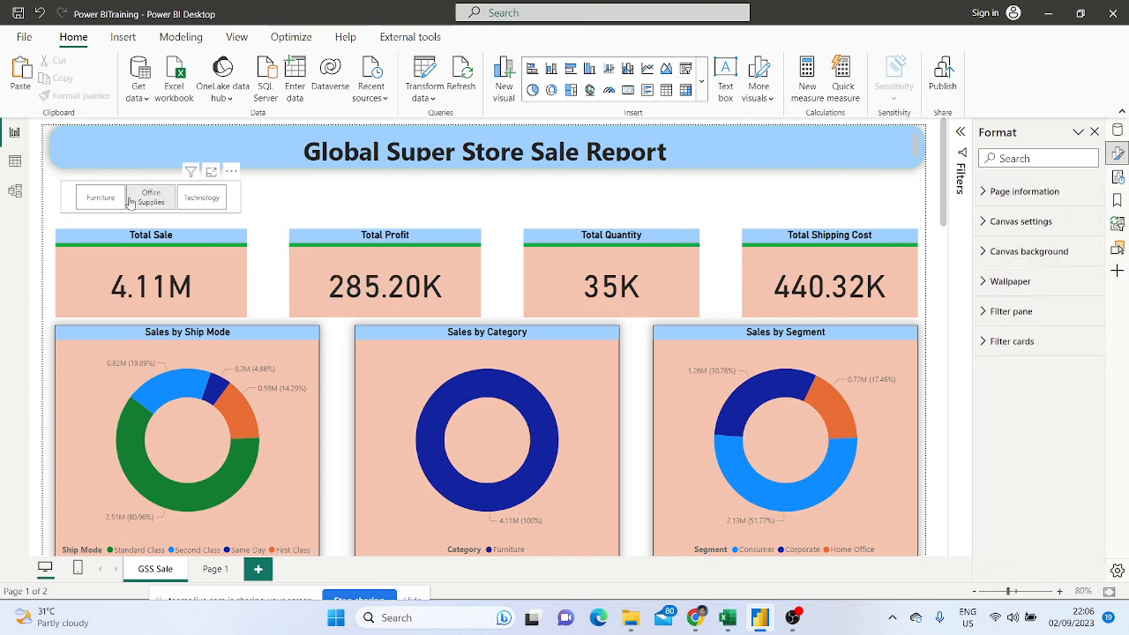
Try the slicer's category tiles, switching the report filter between Technology, Office Supplies and Furniture
left_click(89, 203)
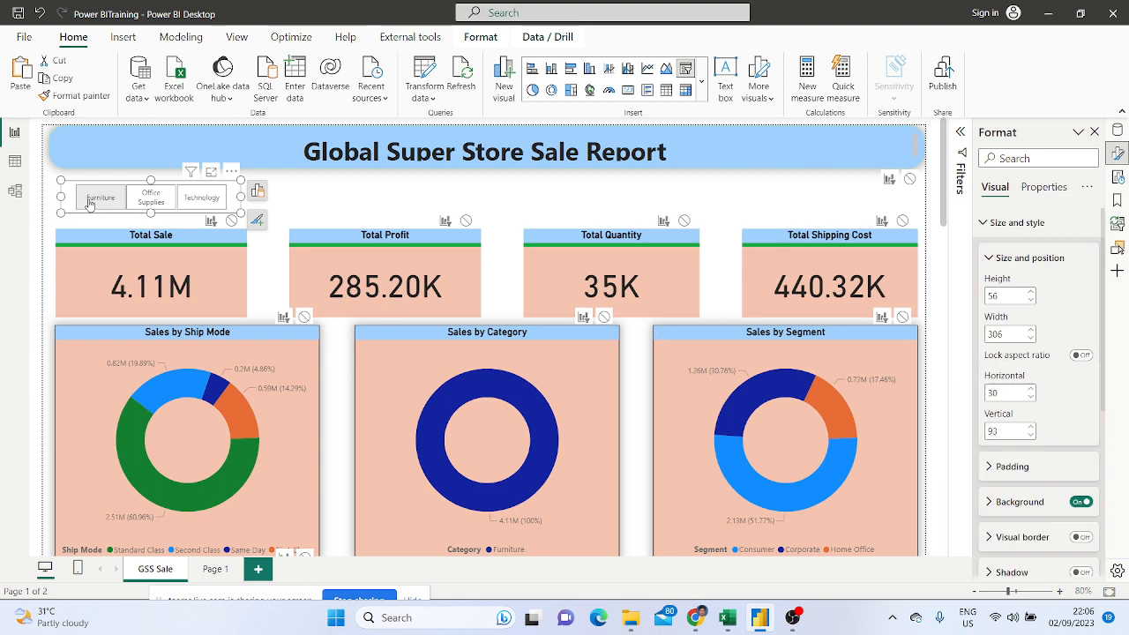
left_click(151, 198)
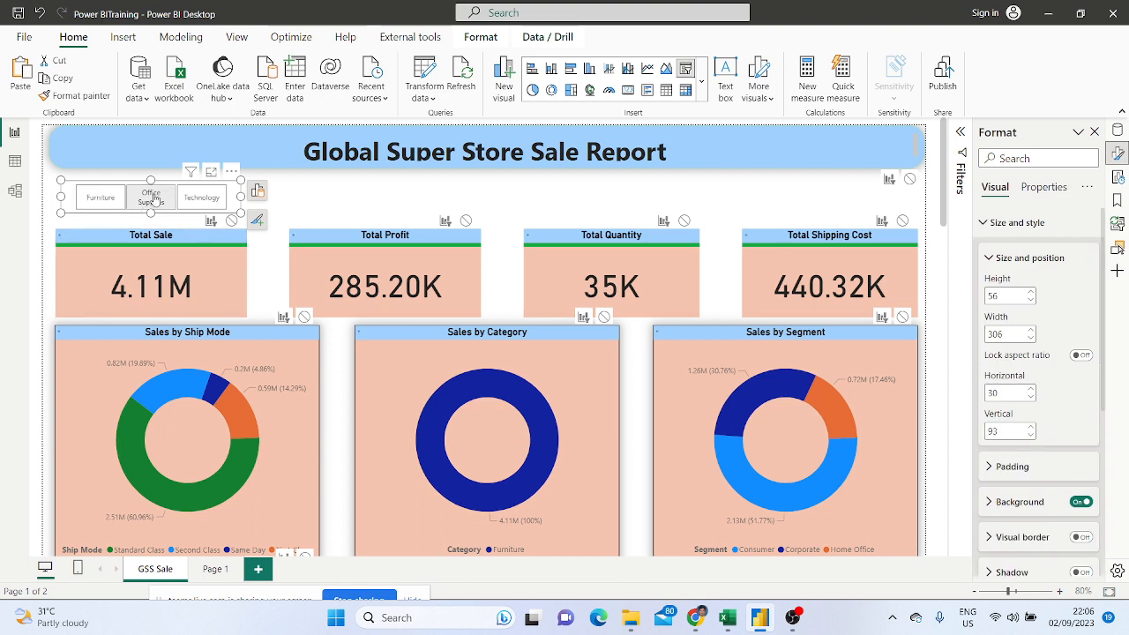
left_click(212, 197)
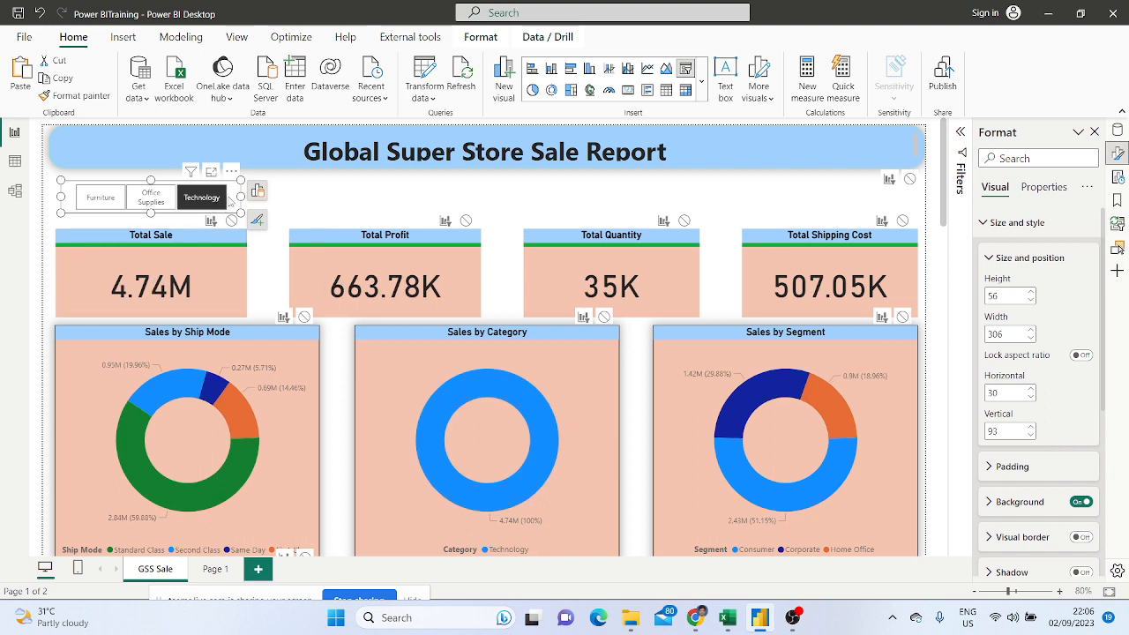
left_click(147, 196)
left_click(102, 199)
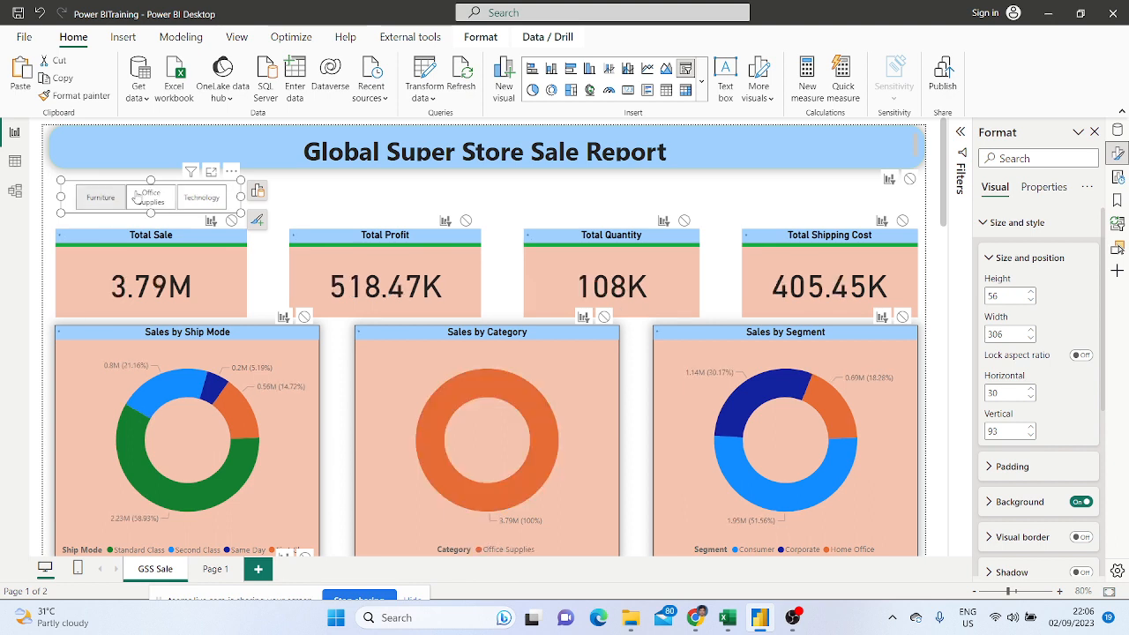
Turn on Single select in the Category slicer's selection settings, and switch it back off
left_click(256, 219)
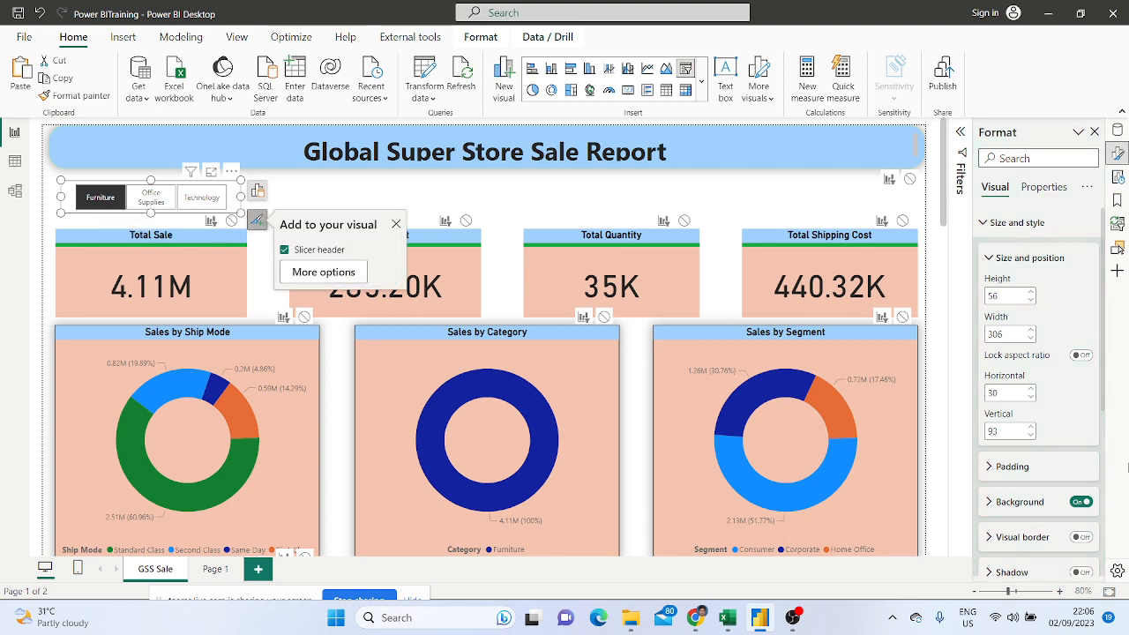
scroll(1023, 425, "down", 5)
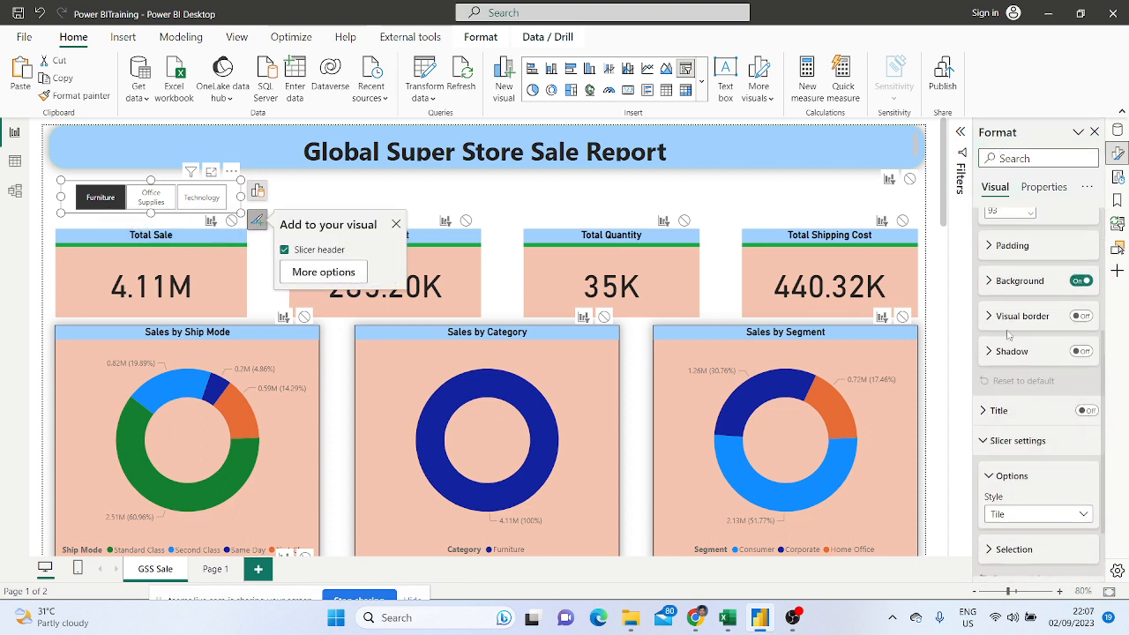
left_click(997, 319)
left_click(997, 320)
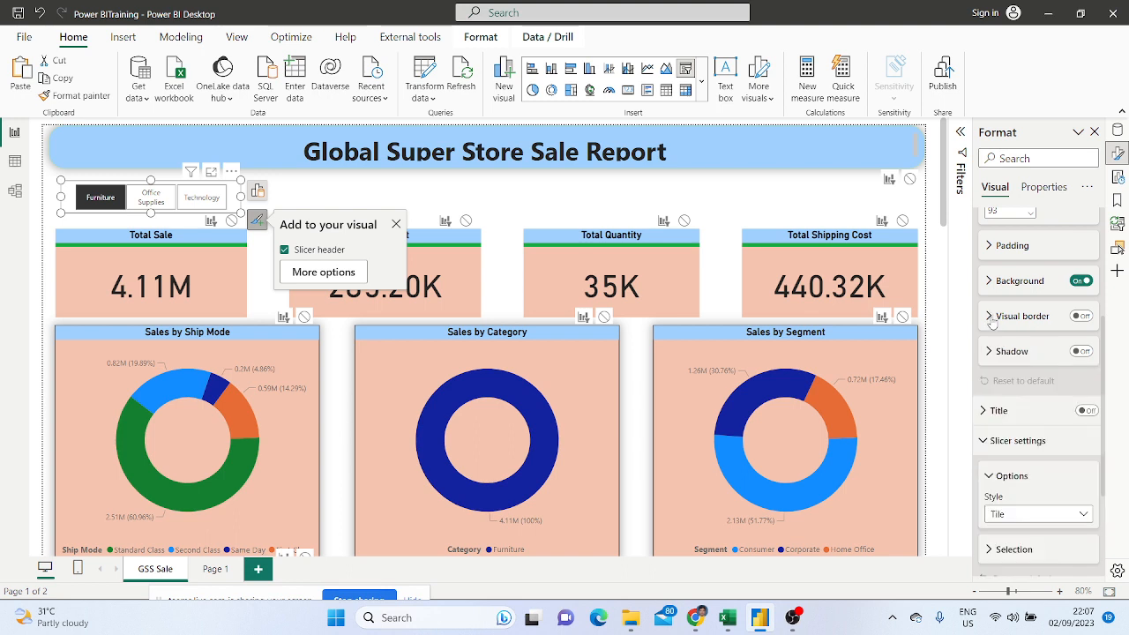
scroll(996, 376, "down", 1)
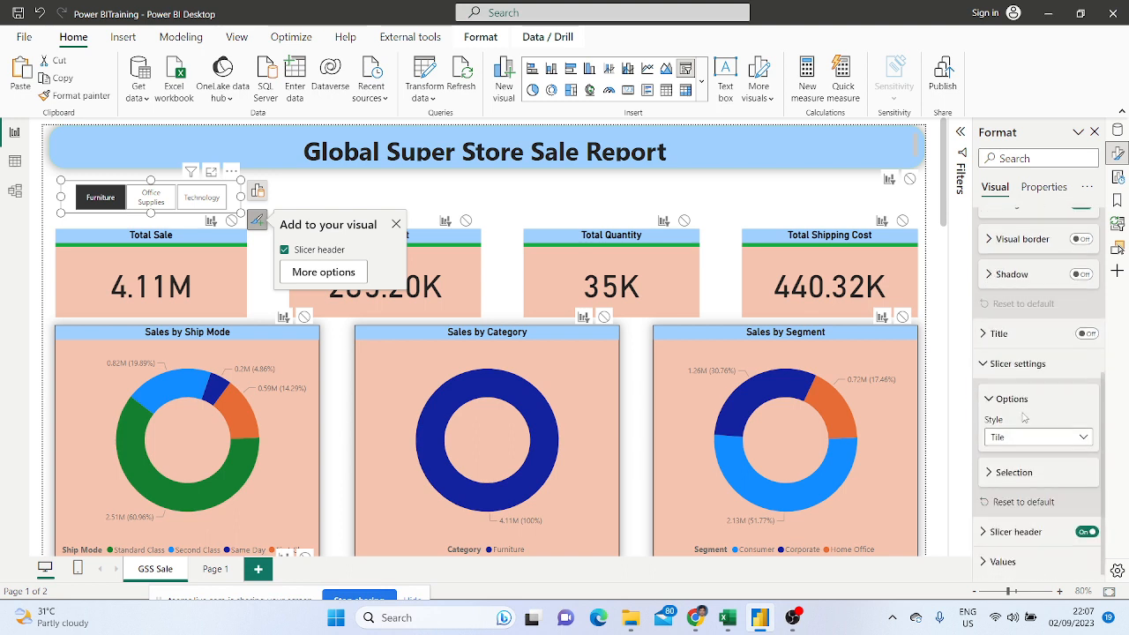
left_click(991, 473)
scroll(998, 481, "down", 1)
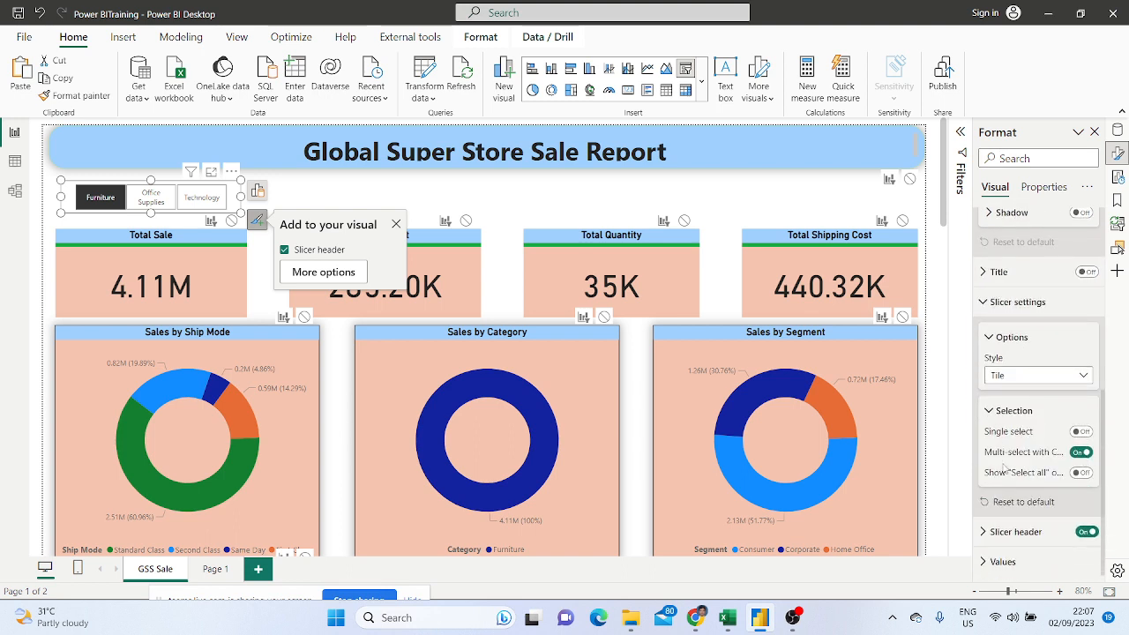
left_click(1080, 432)
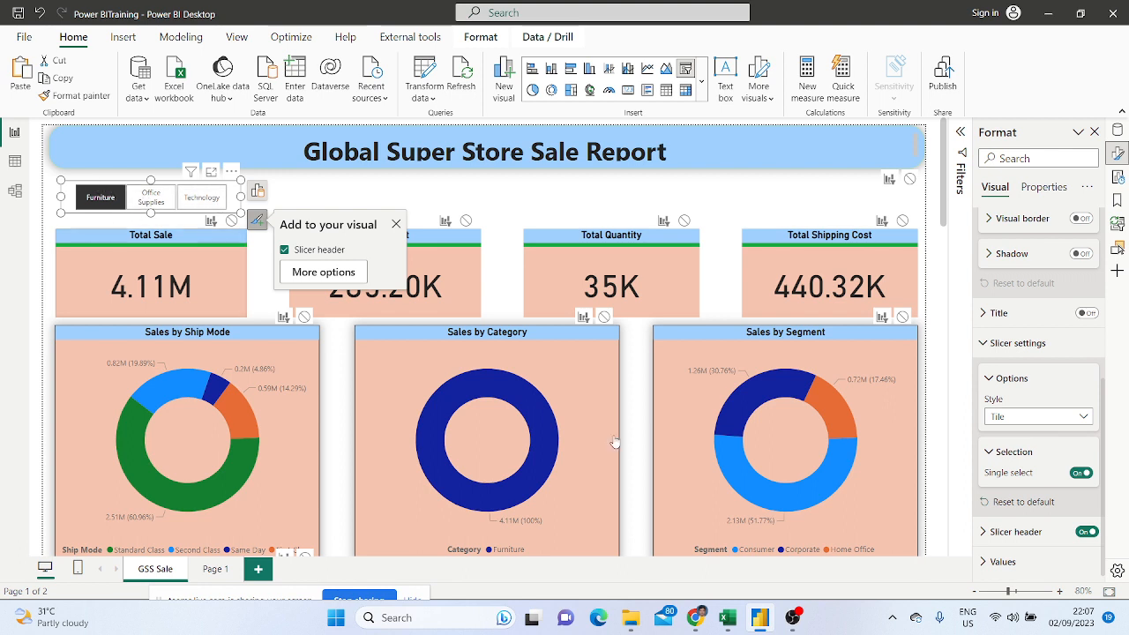
left_click(989, 453)
left_click(989, 474)
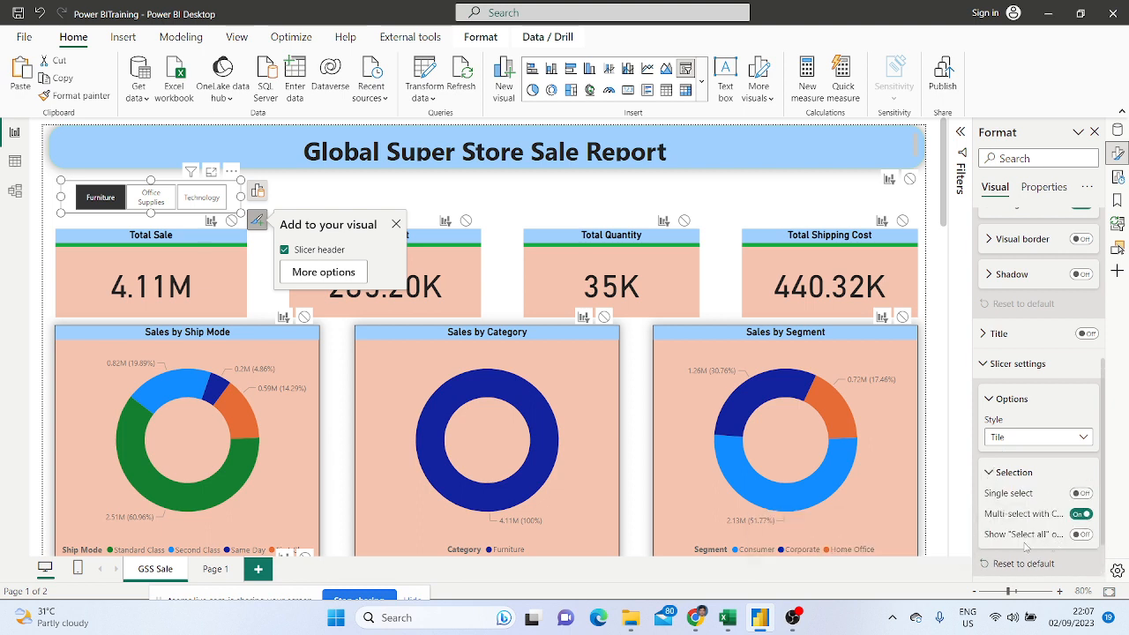
Enable the "Select all" option for the Category slicer and filter the report to Office Supplies
left_click(1081, 535)
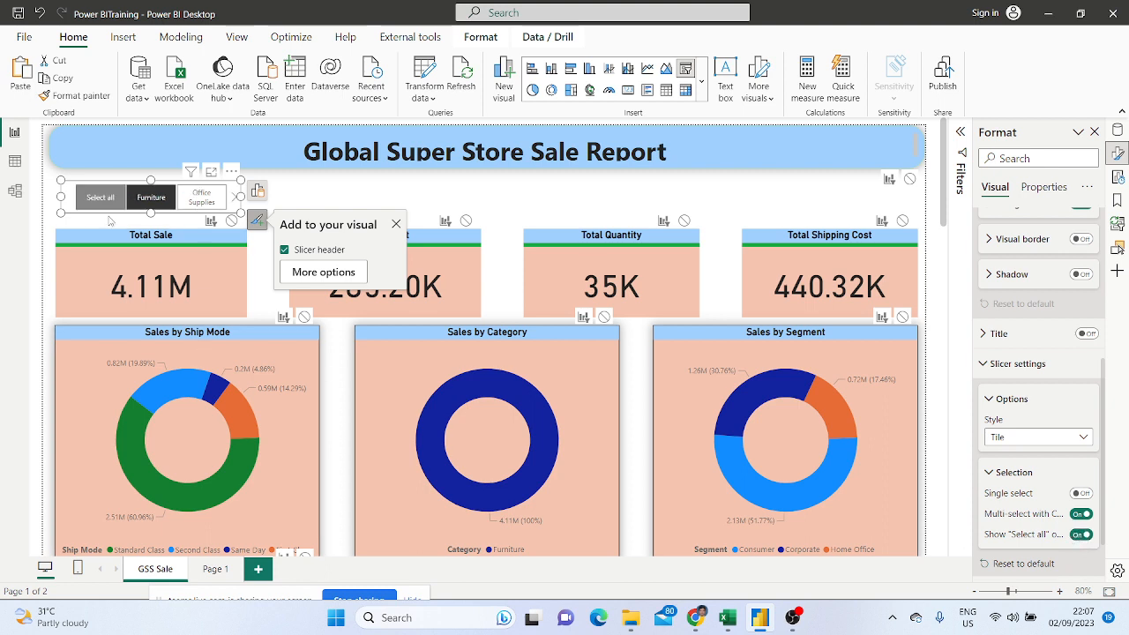
left_click(319, 194)
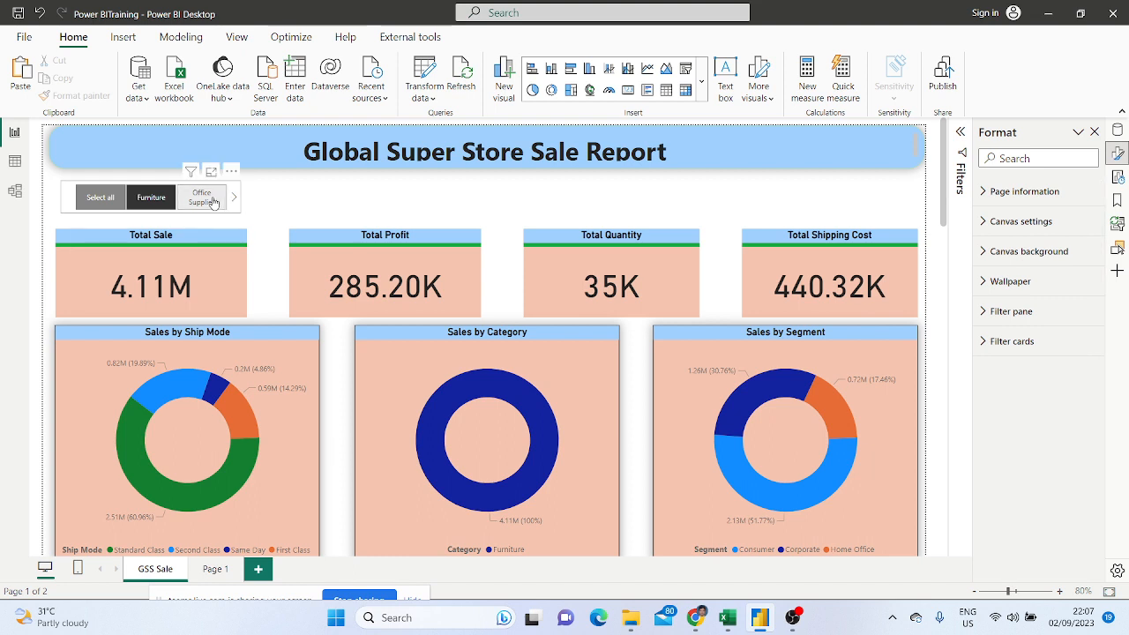
left_click(221, 199)
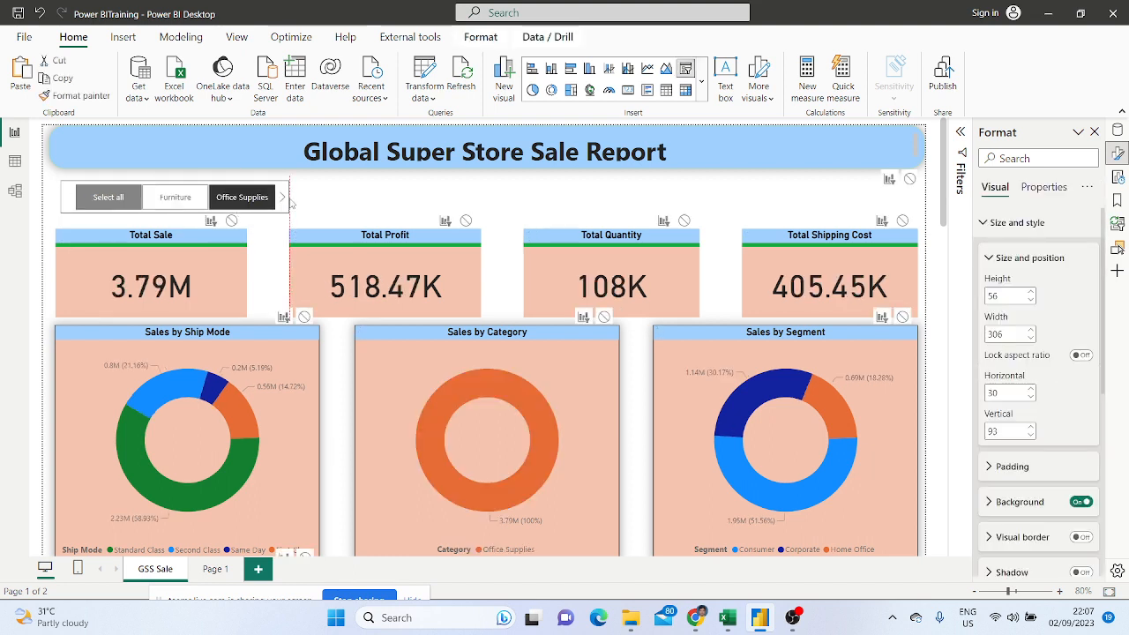
Widen the Category slicer to 428 and switch its filter through Furniture, Office Supplies and Technology, ending with Select all
left_click_drag(241, 196, 314, 206)
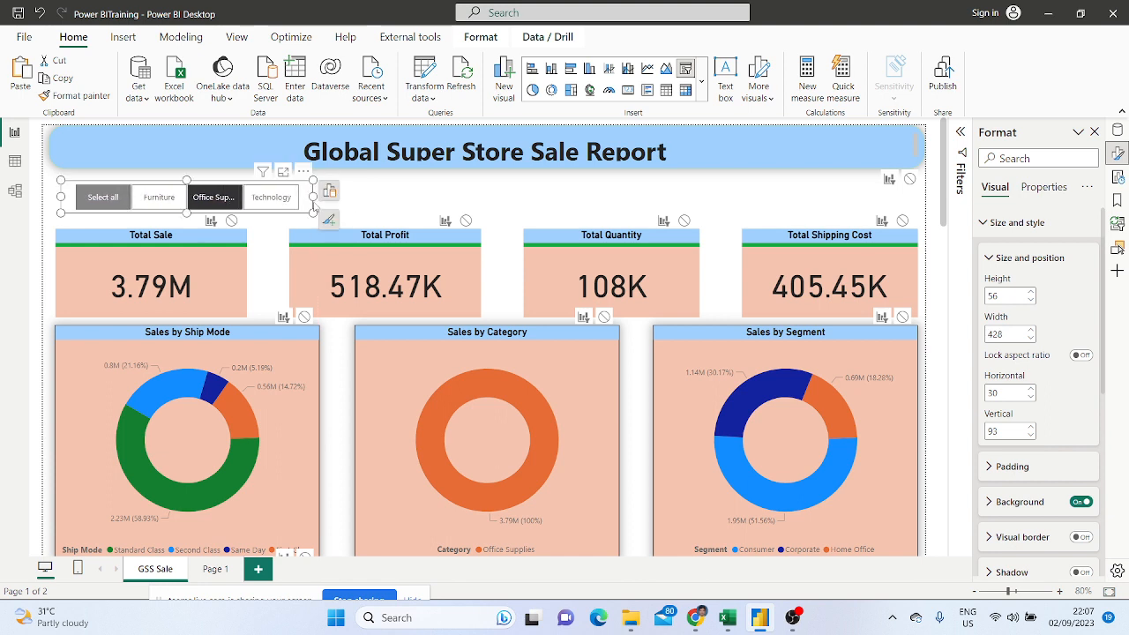
left_click(164, 199)
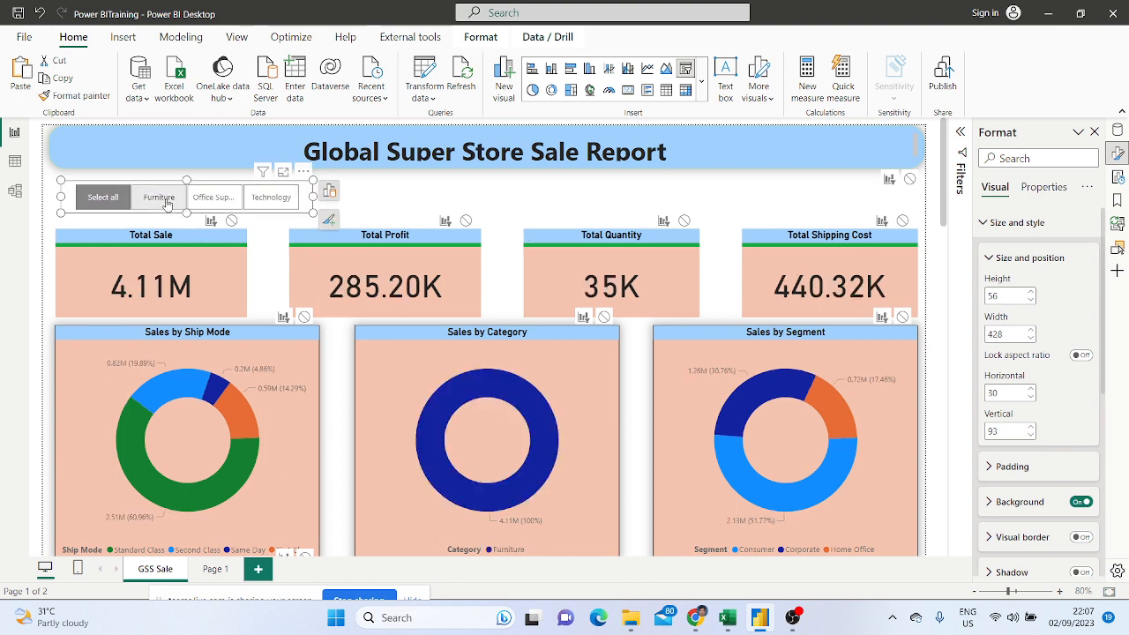
left_click(214, 201)
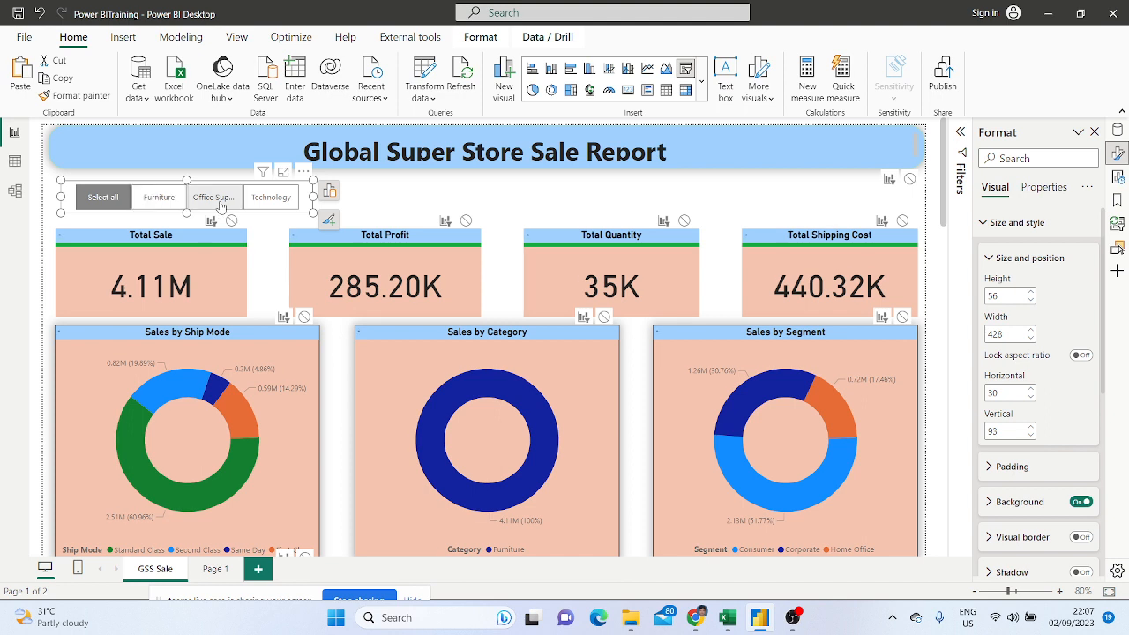
left_click(264, 200)
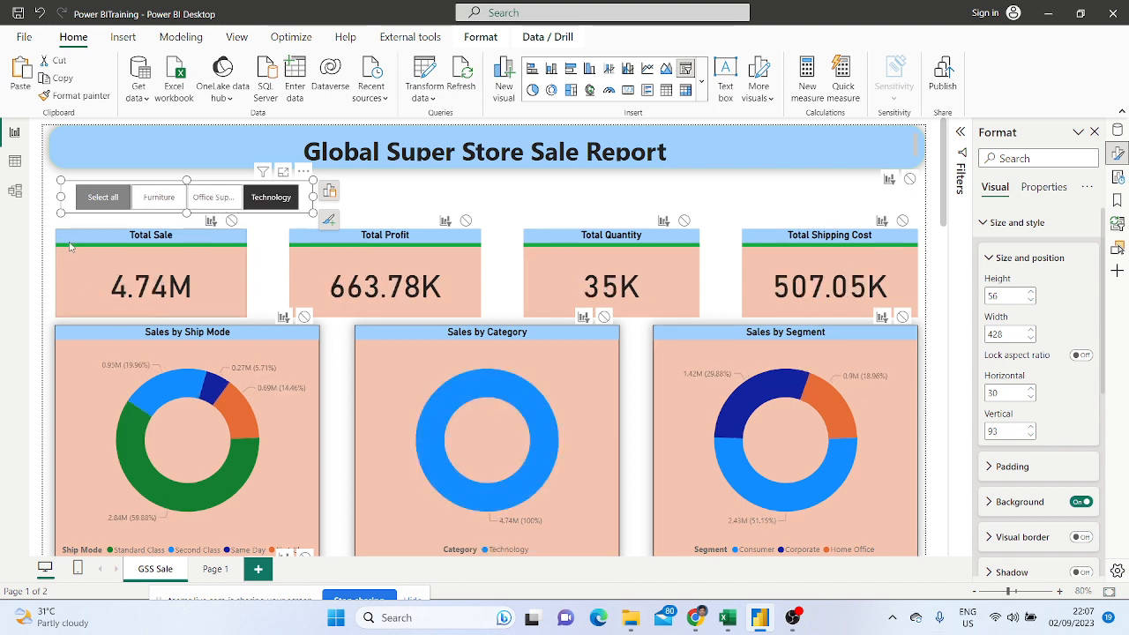
left_click(99, 200)
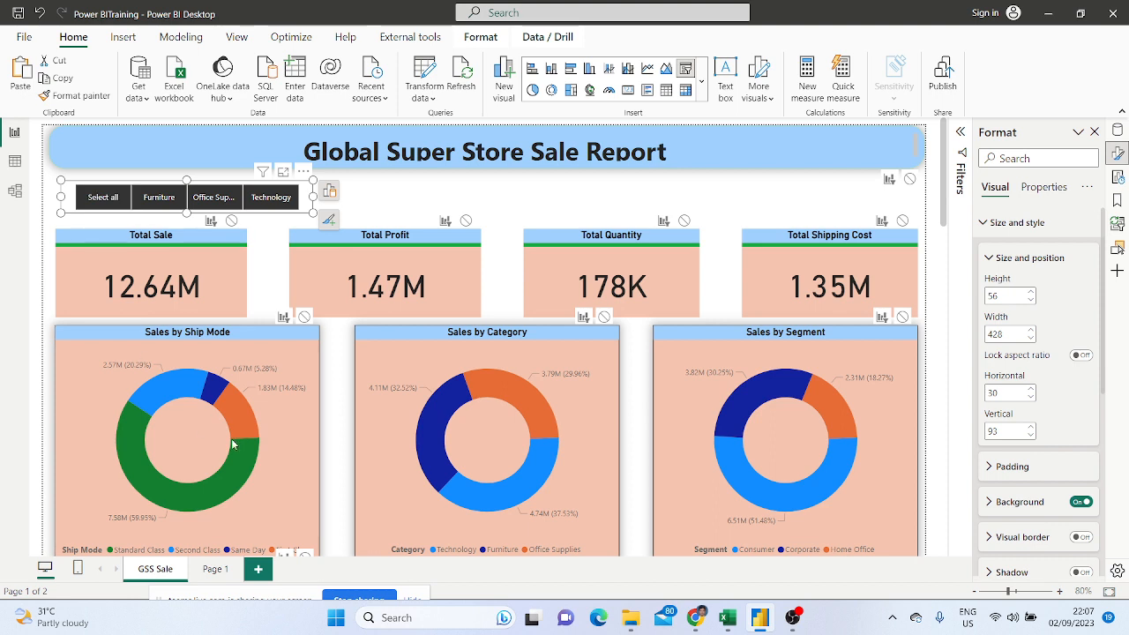
left_click(419, 193)
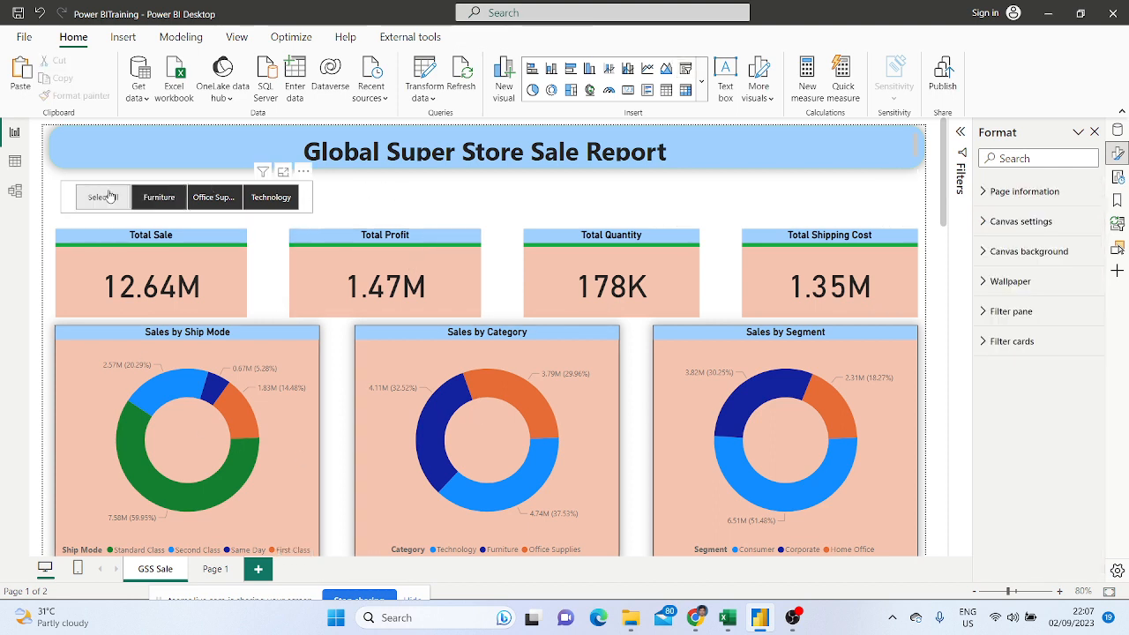
Narrow the Category slicer slightly to a width of 420
left_click(73, 199)
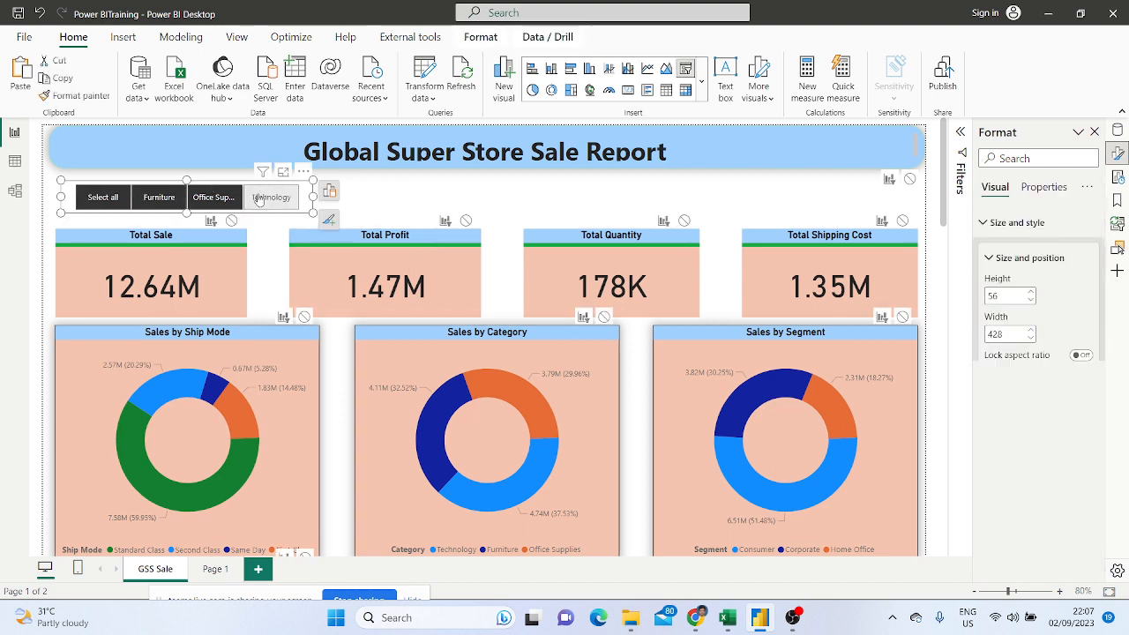
mouse_move(311, 196)
left_mouse_down()
mouse_move(283, 199)
mouse_move(308, 201)
left_mouse_up()
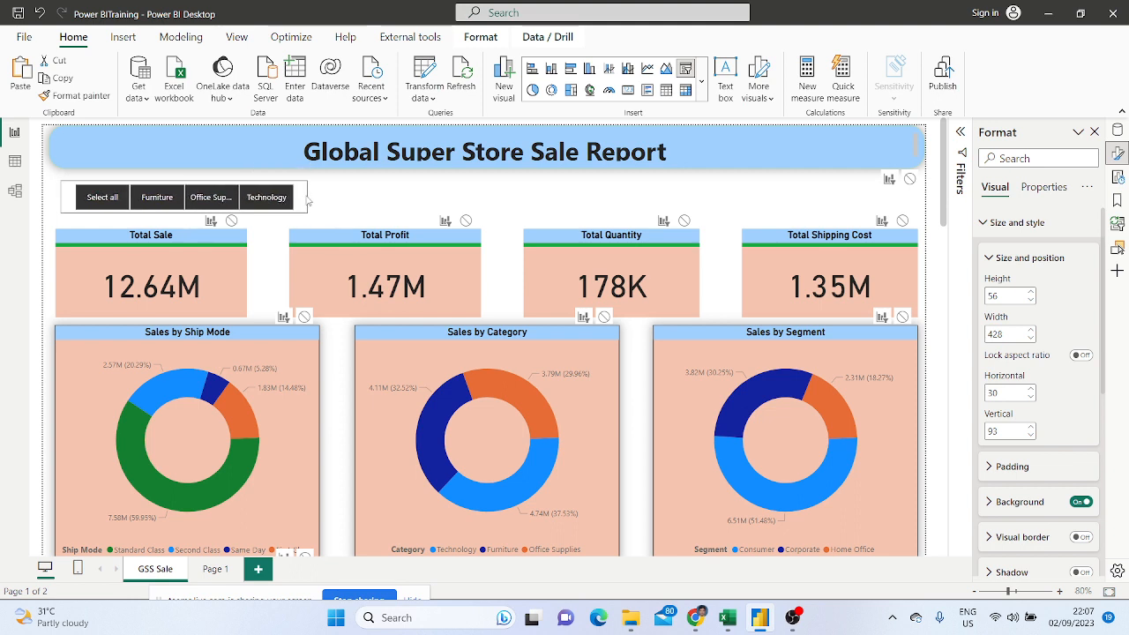
left_click(385, 208)
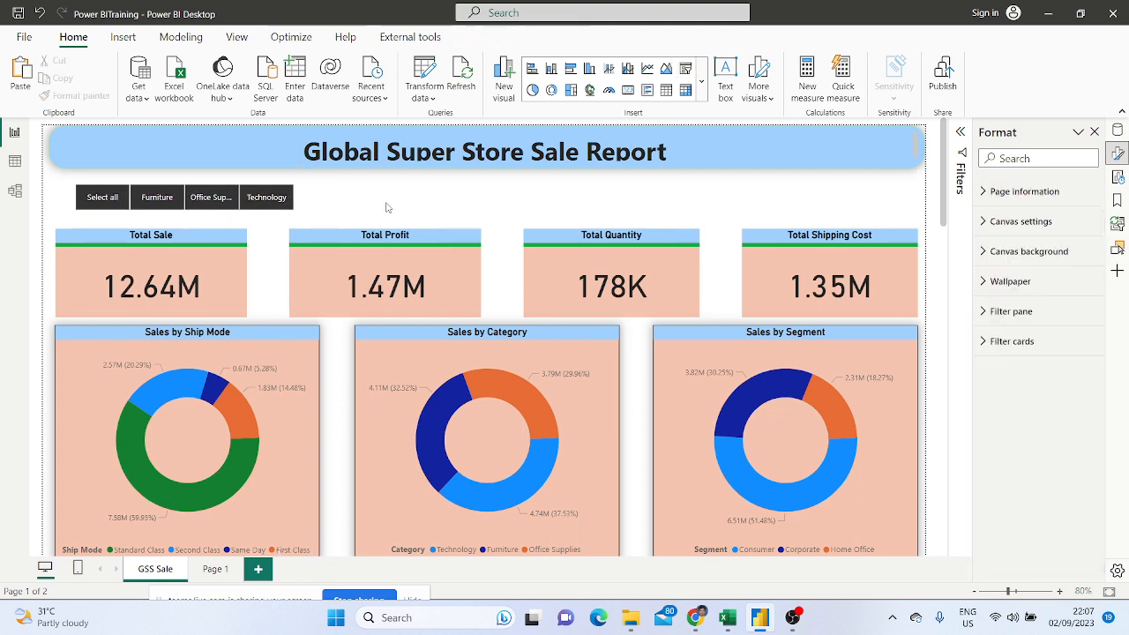
Duplicate the Category slicer and place the copy directly beside the original, at horizontal 435 and vertical 93
left_click(209, 185)
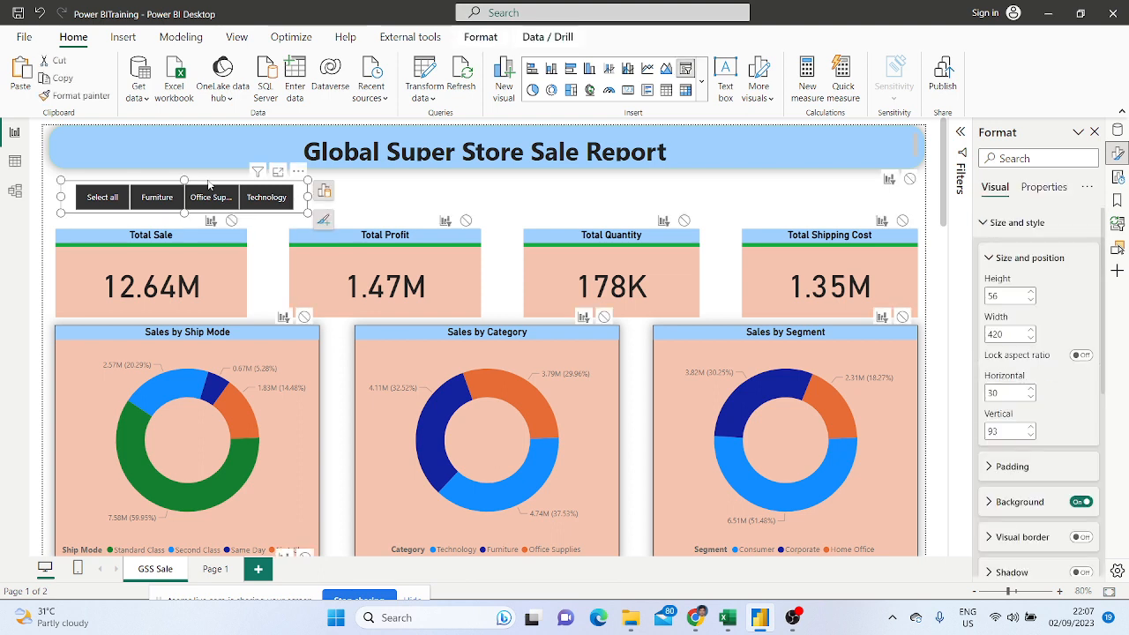
key("ctrl+c")
key("ctrl+v")
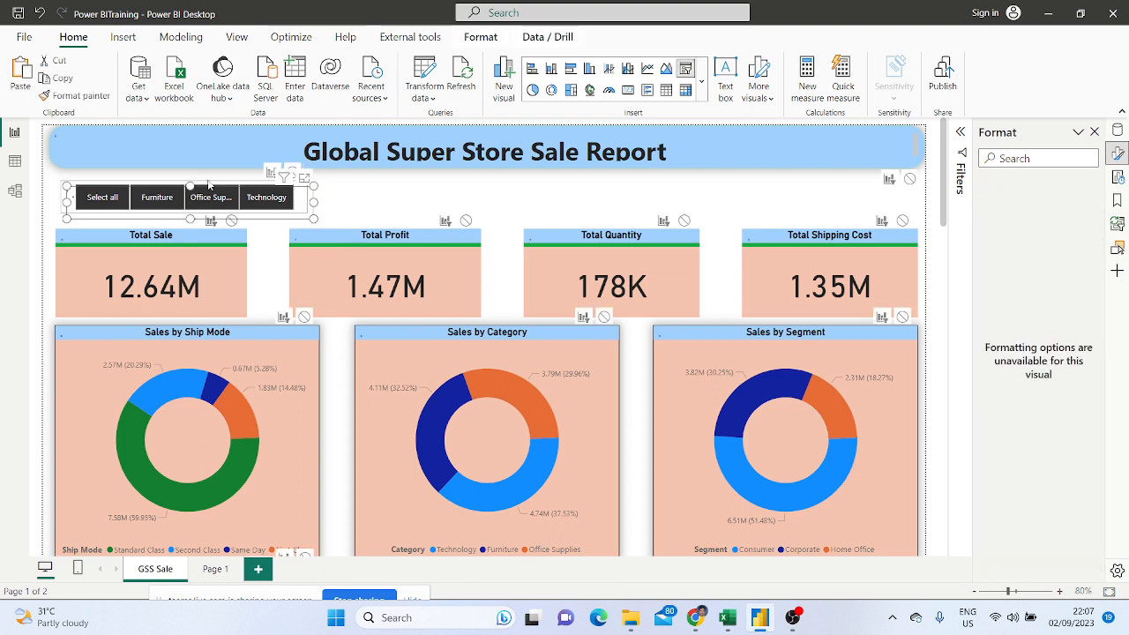
left_click_drag(269, 196, 507, 196)
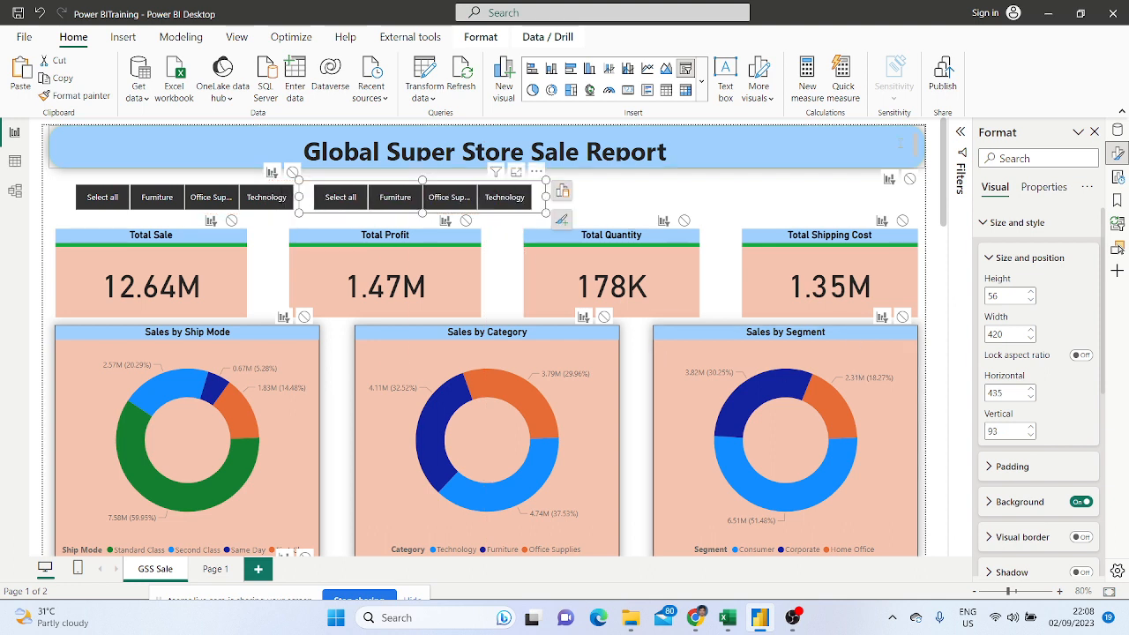
Replace the copied slicer's Category field with Region and page through its region tiles
mouse_move(196, 511)
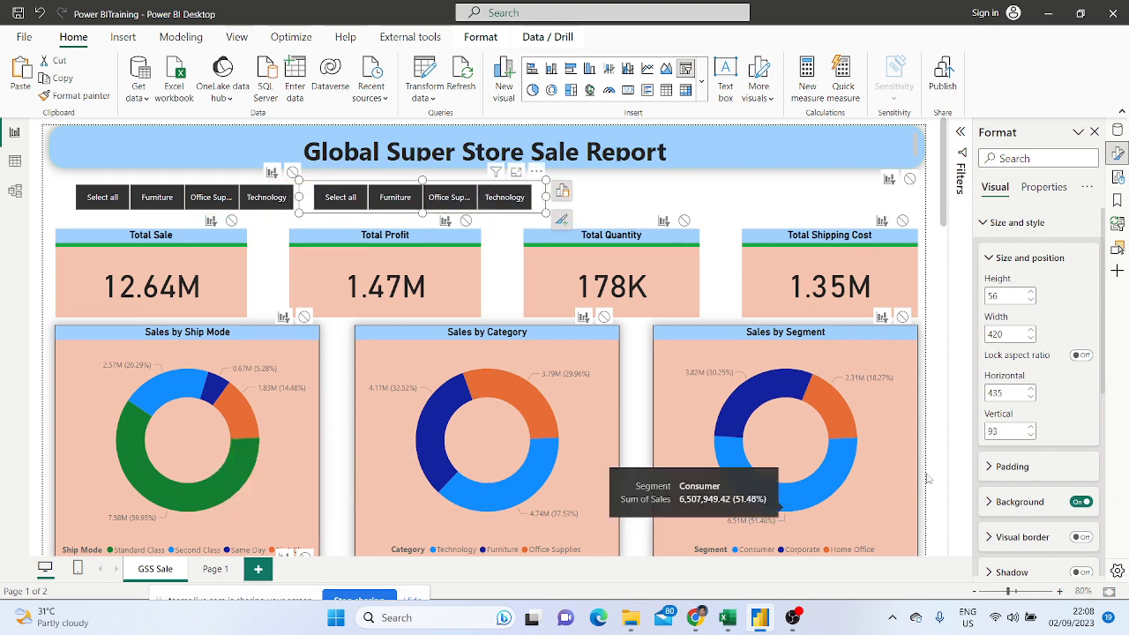
left_click(561, 190)
left_click(669, 304)
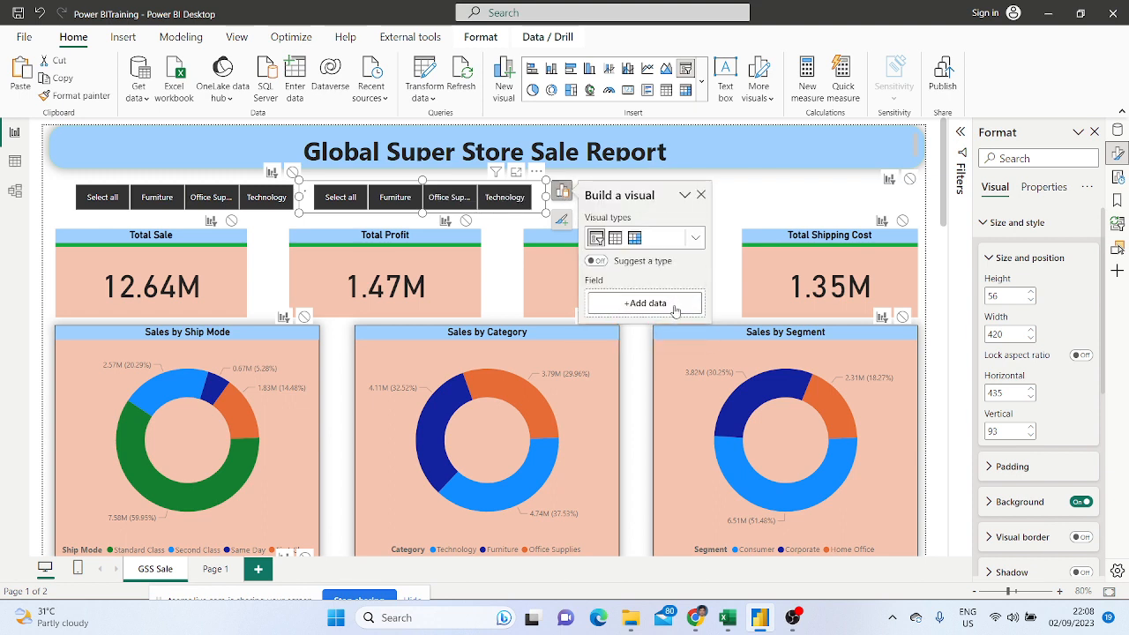
left_click(647, 303)
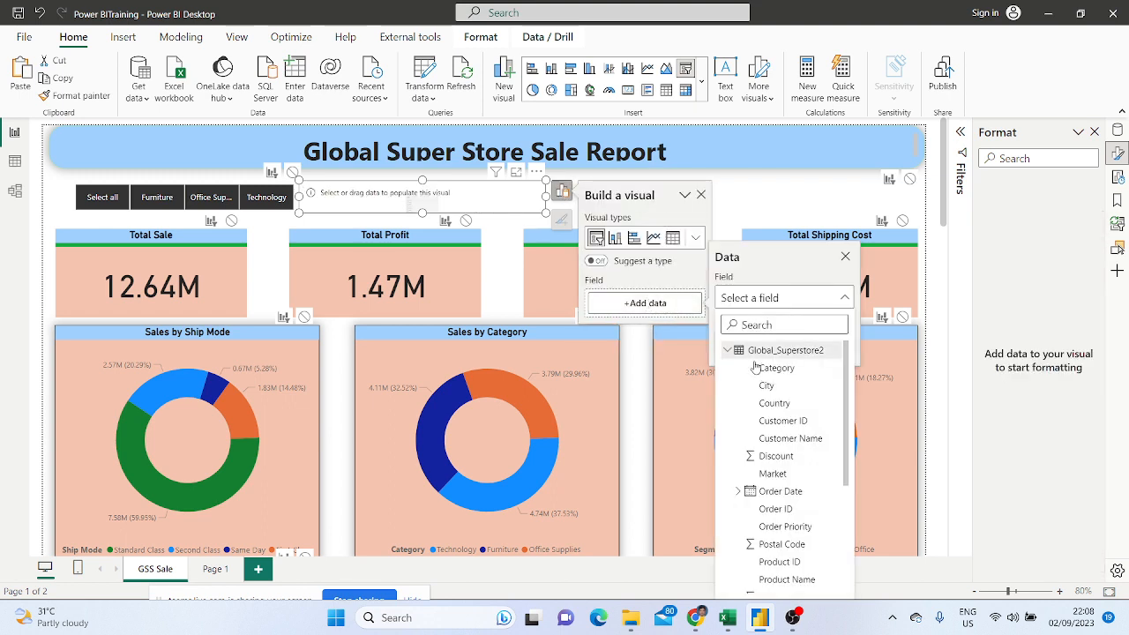
left_click(771, 325)
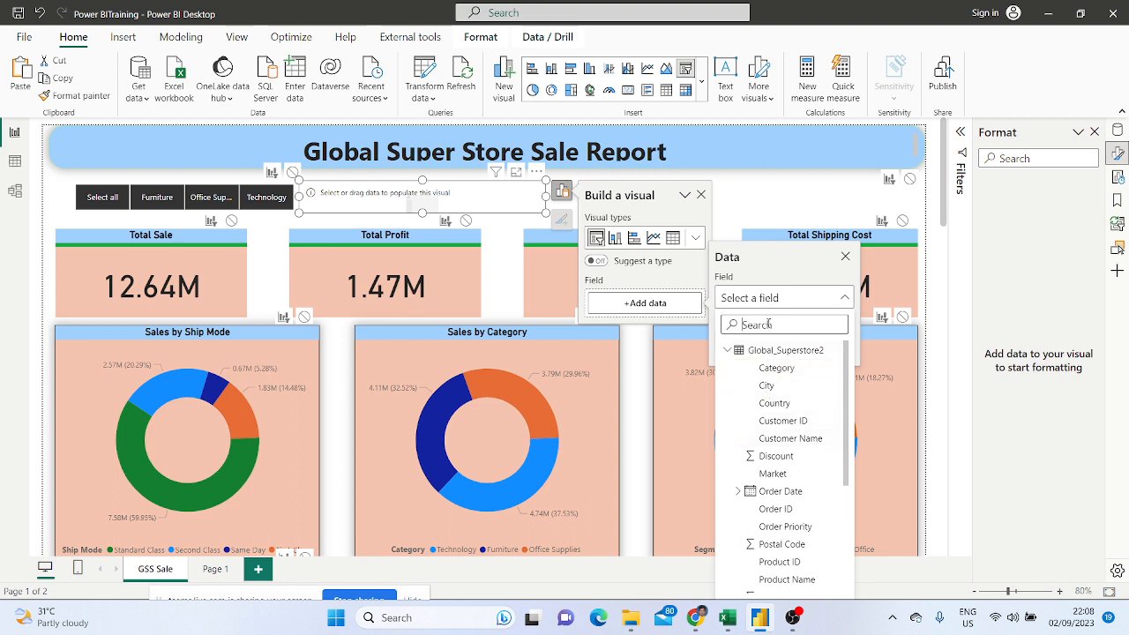
type("regio")
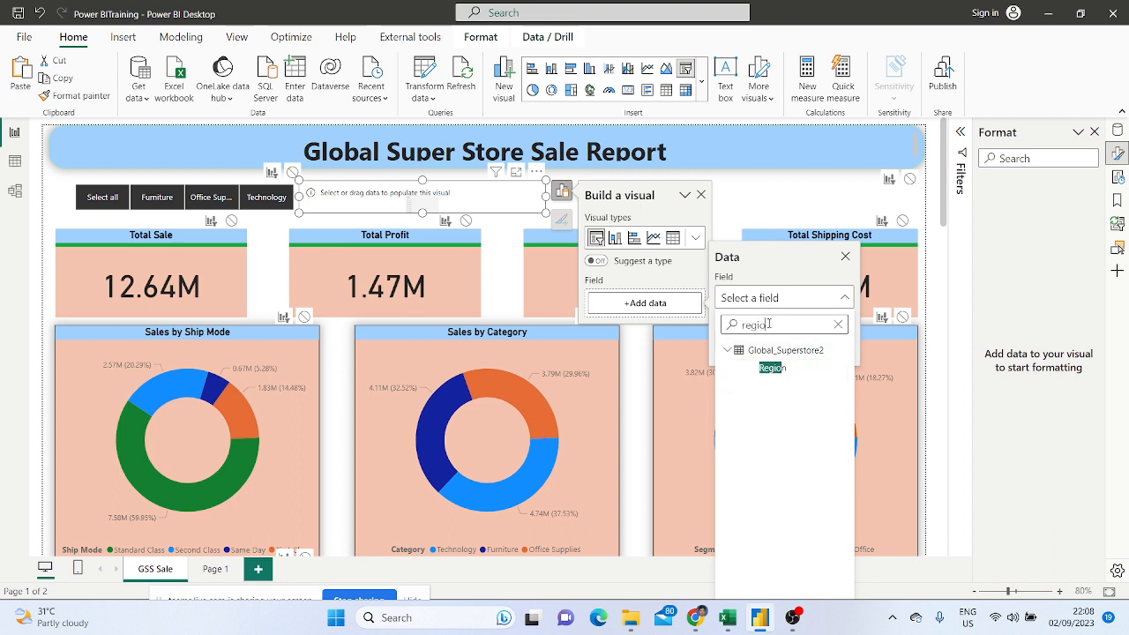
type("n")
left_click(773, 368)
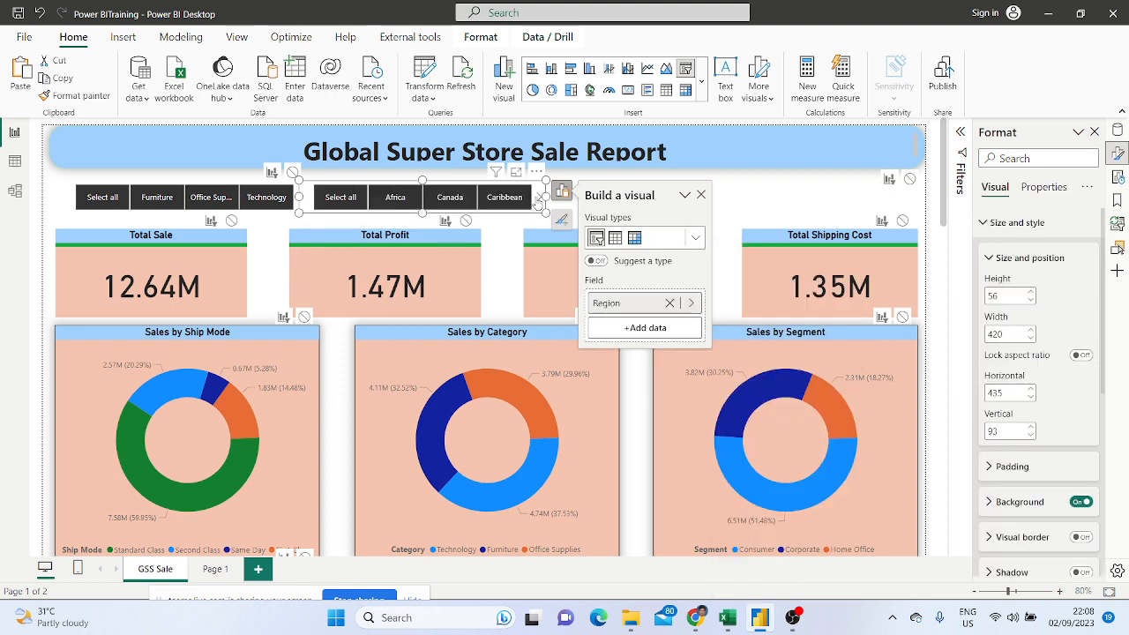
left_click(539, 198)
left_click(539, 198)
left_click(539, 198)
left_click(539, 199)
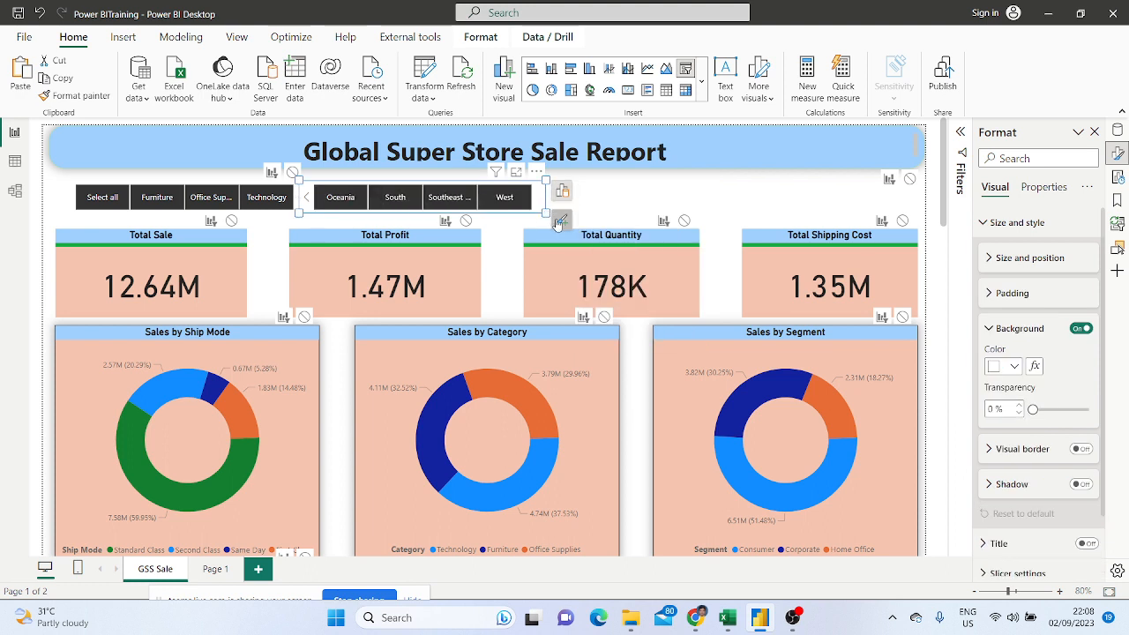
Try the Vertical list style on the Region slicer, stretching it to list every region and shrinking it back to one row
left_click(561, 219)
left_click(615, 277)
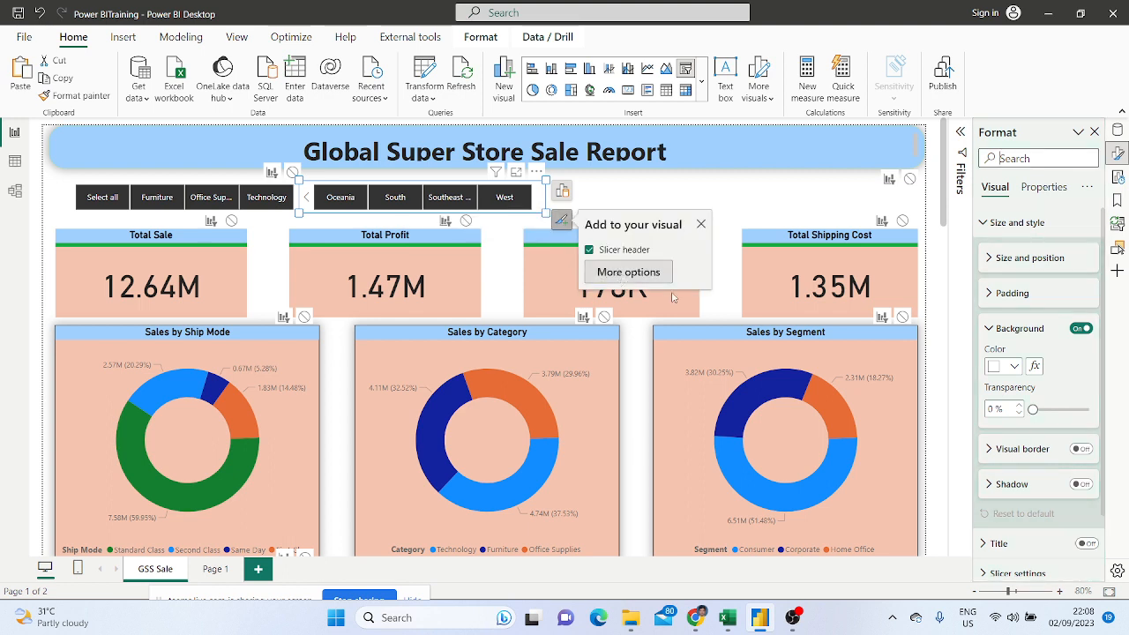
scroll(1033, 402, "down", 2)
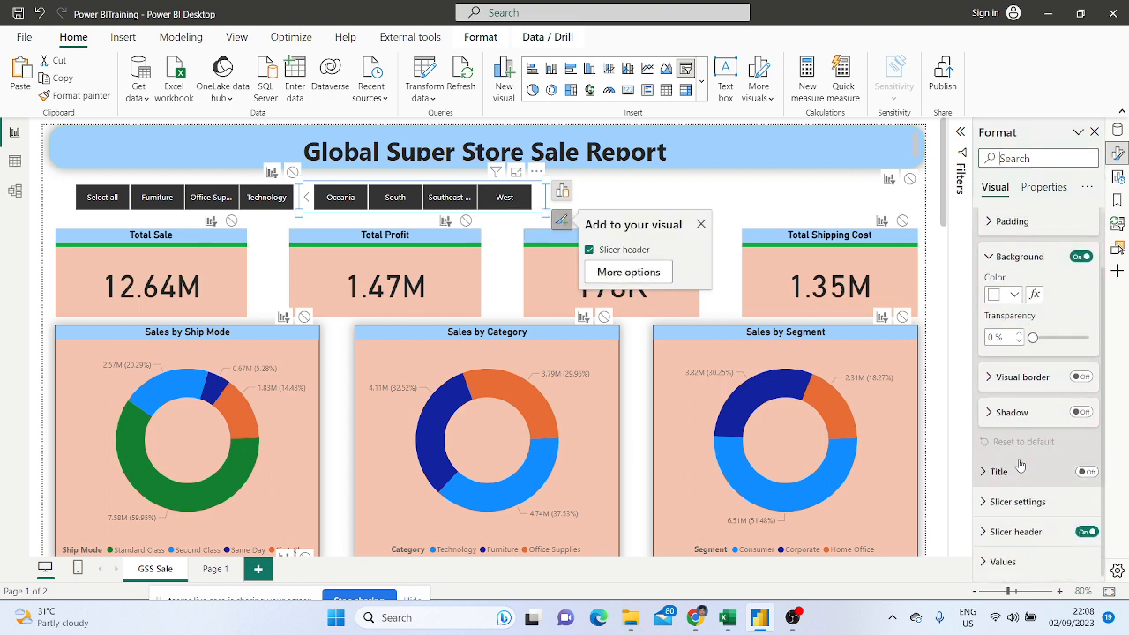
left_click(982, 503)
scroll(989, 494, "down", 5)
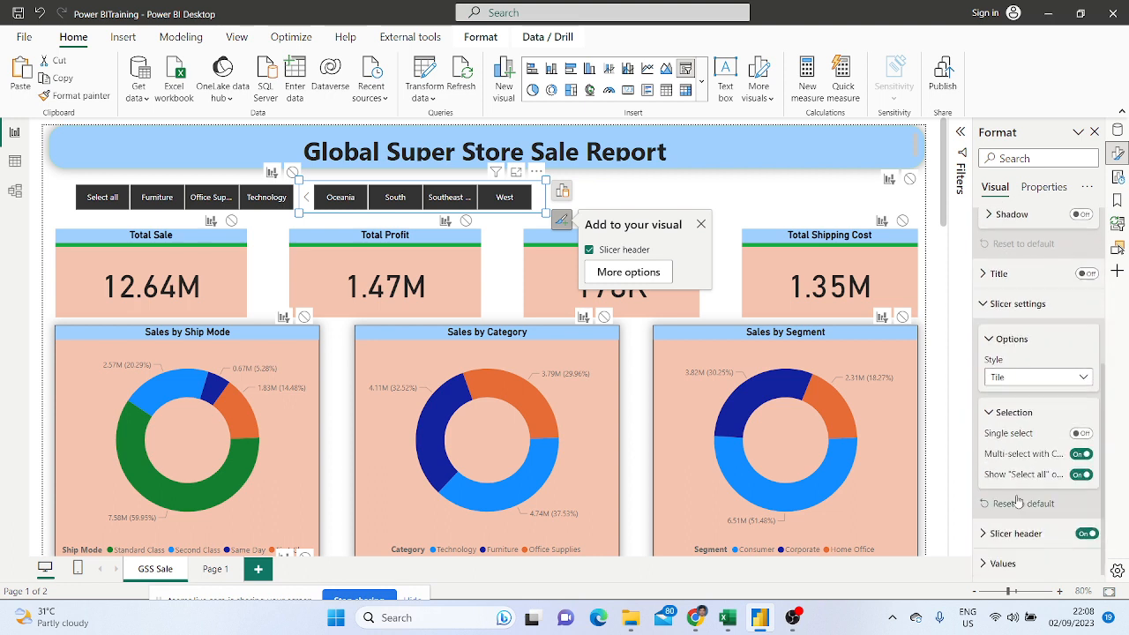
left_click(1040, 375)
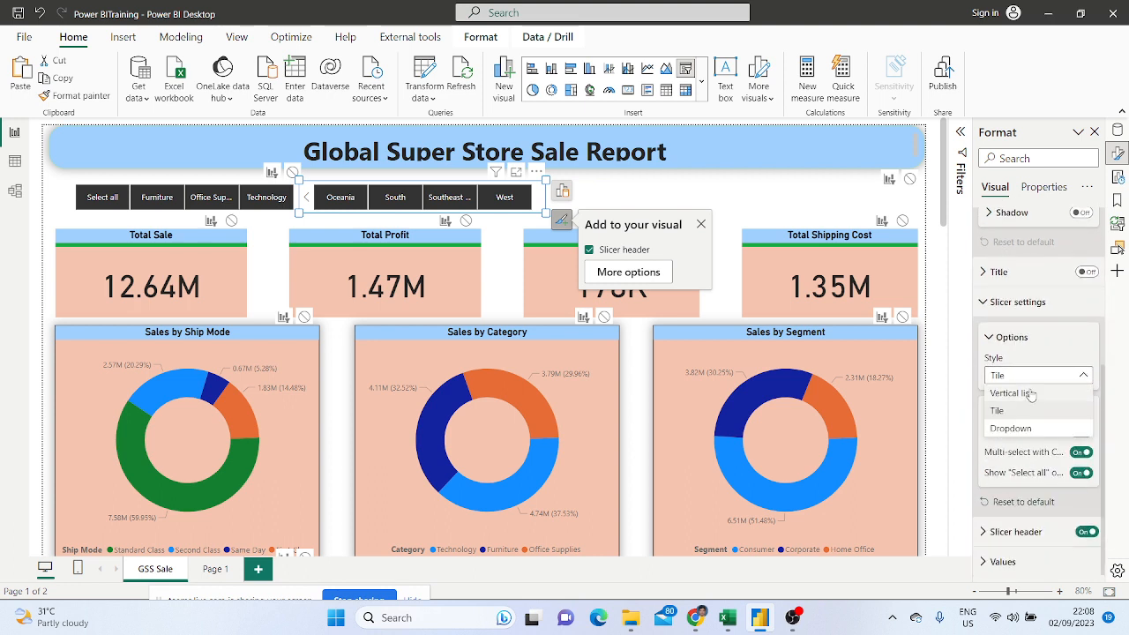
left_click(1015, 395)
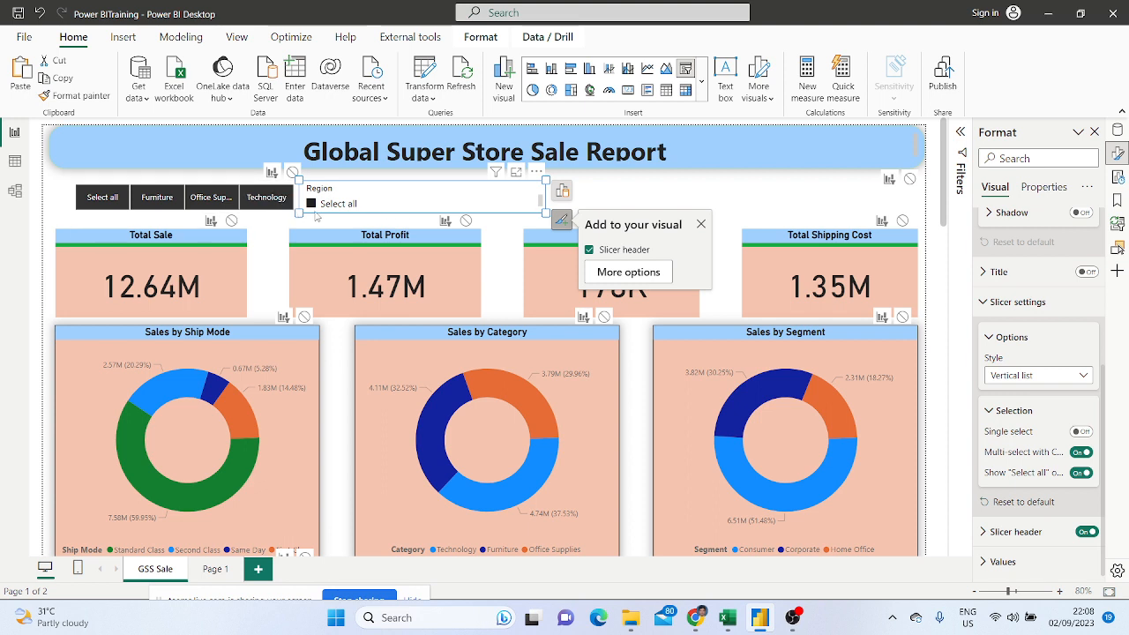
left_click_drag(298, 213, 285, 446)
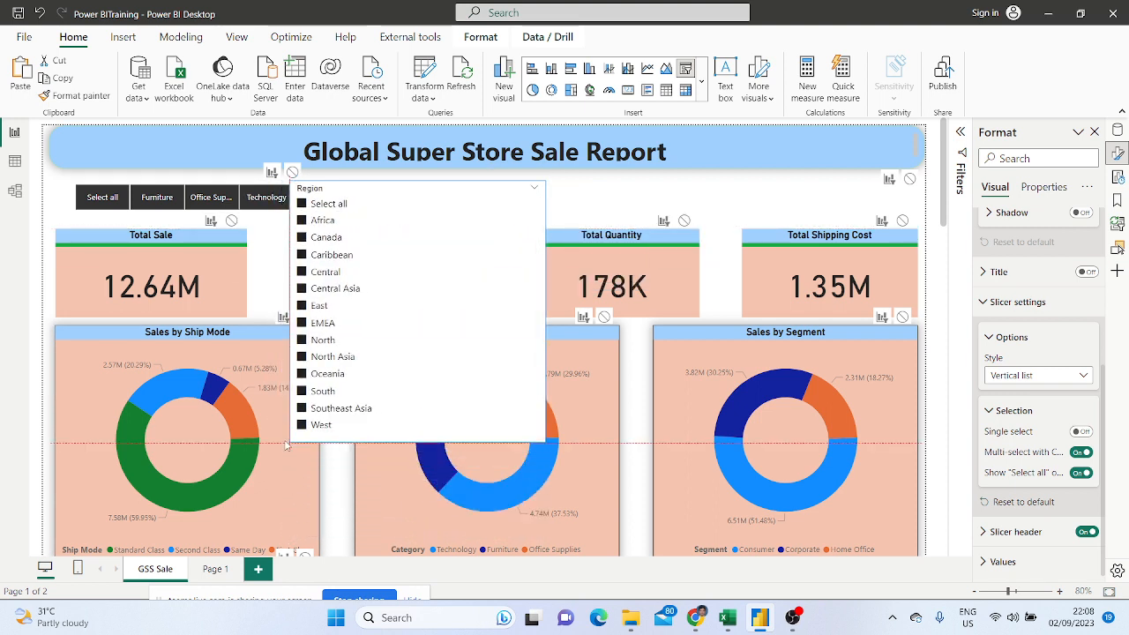
left_click_drag(314, 373, 351, 216)
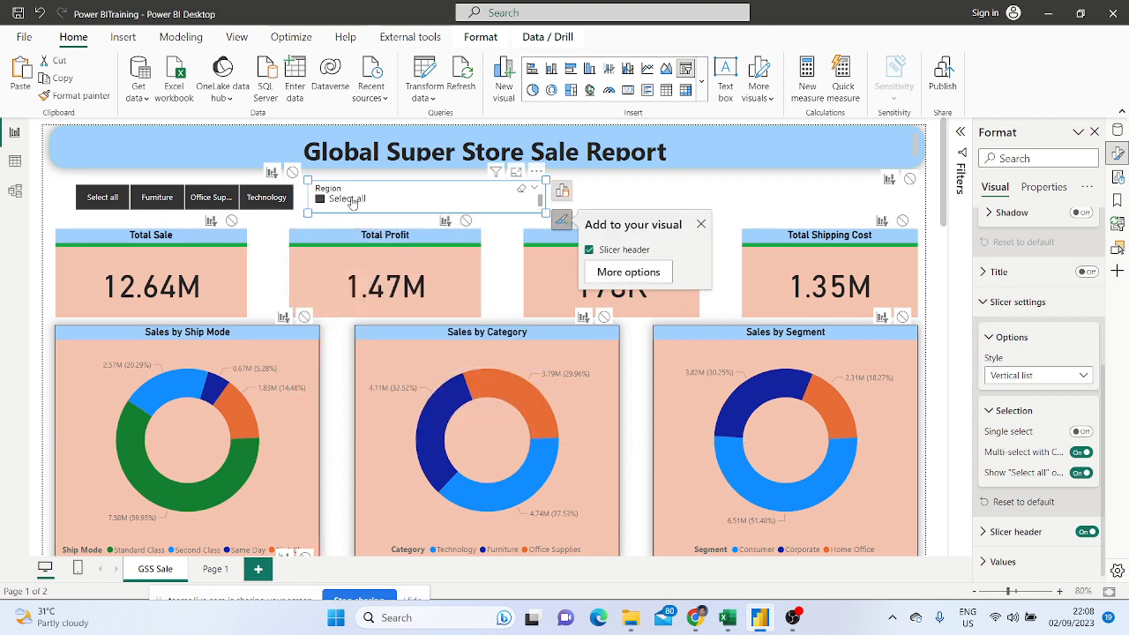
Set the Region slicer's style to Dropdown
left_click(1084, 377)
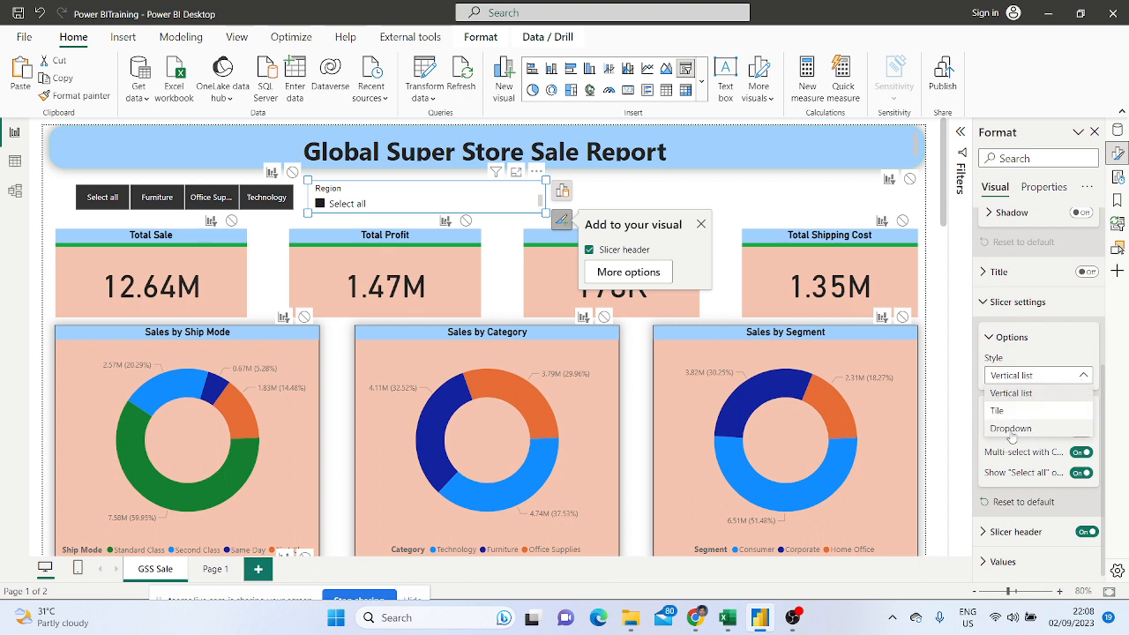
left_click(1011, 432)
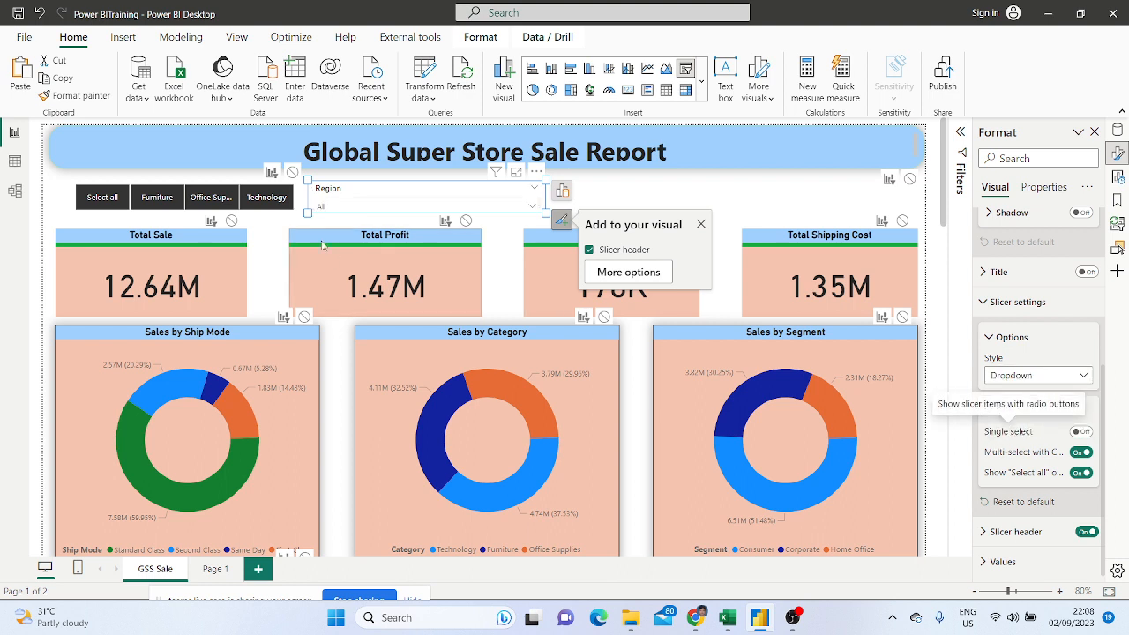
left_click(373, 193)
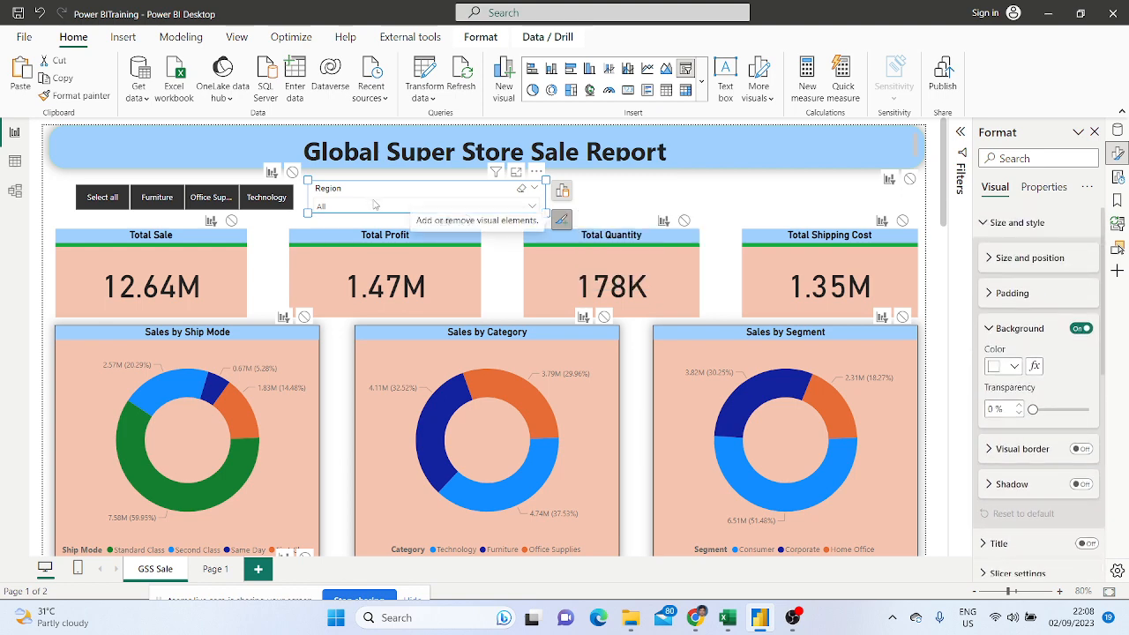
scroll(374, 203, "down", 1)
scroll(374, 203, "up", 1)
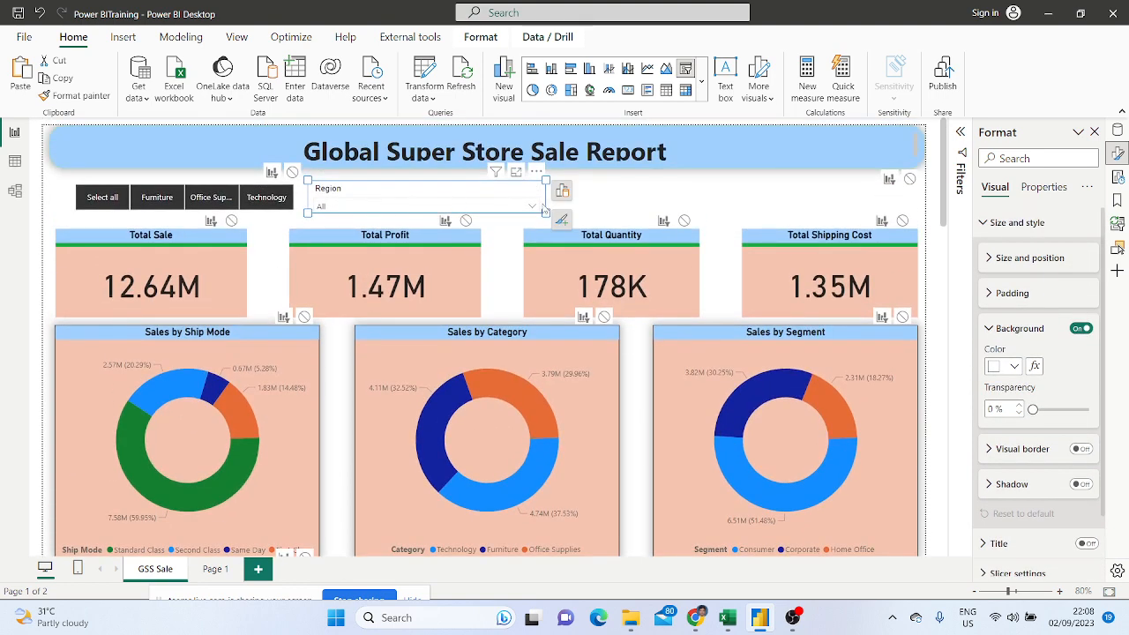
Browse the Region slicer's list, clear all regions and filter the report to Africa
left_click(535, 208)
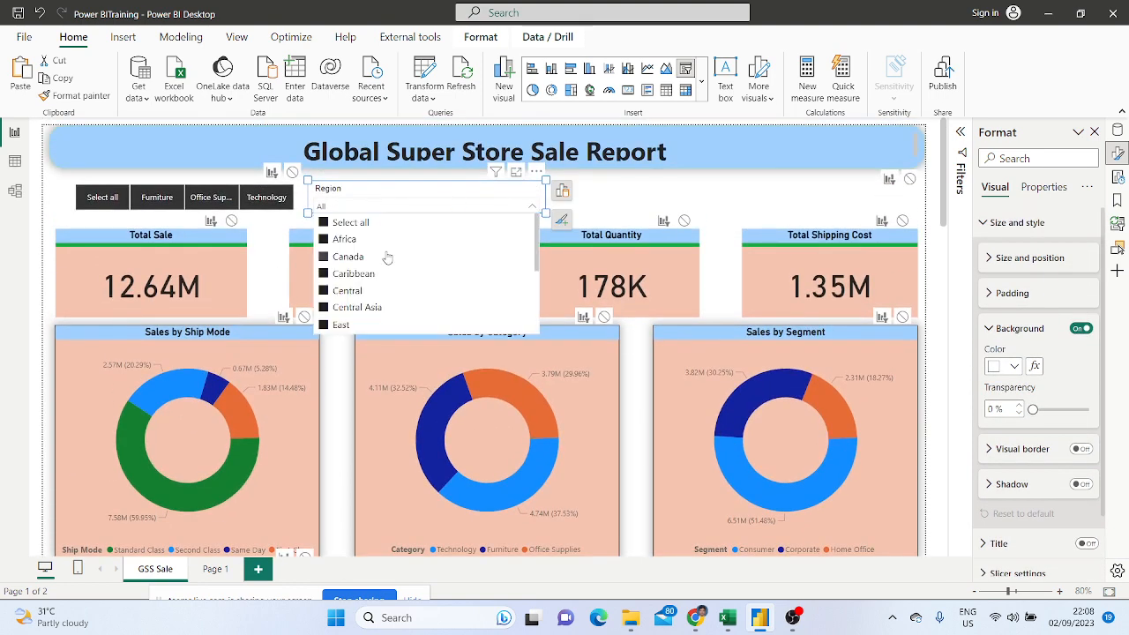
scroll(368, 288, "down", 2)
scroll(368, 289, "down", 2)
scroll(353, 300, "up", 4)
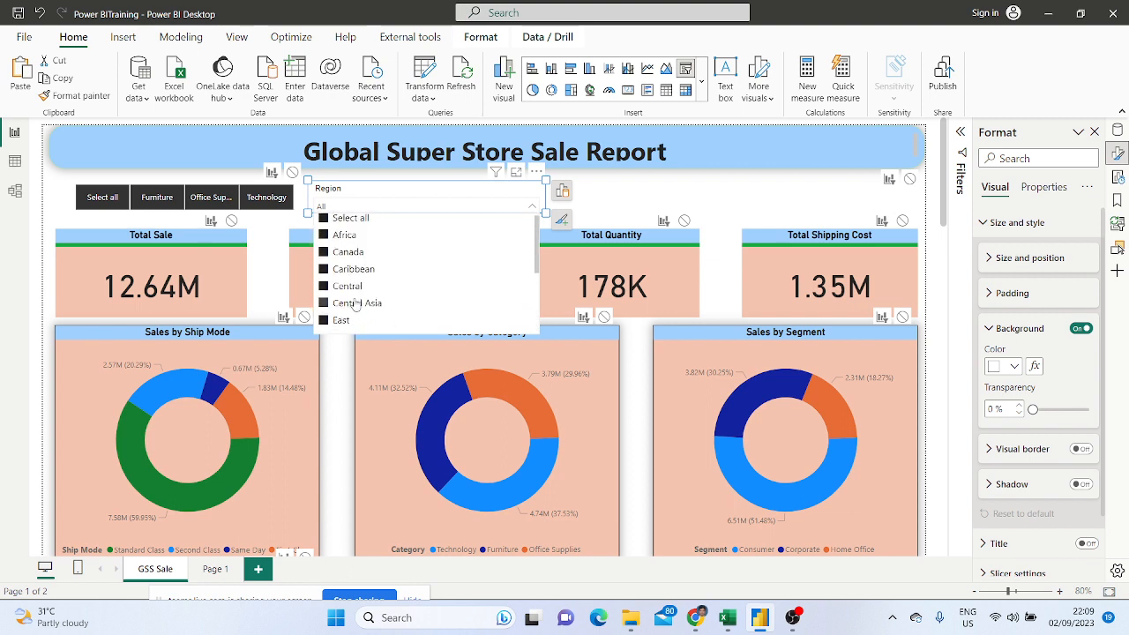
left_click(325, 225)
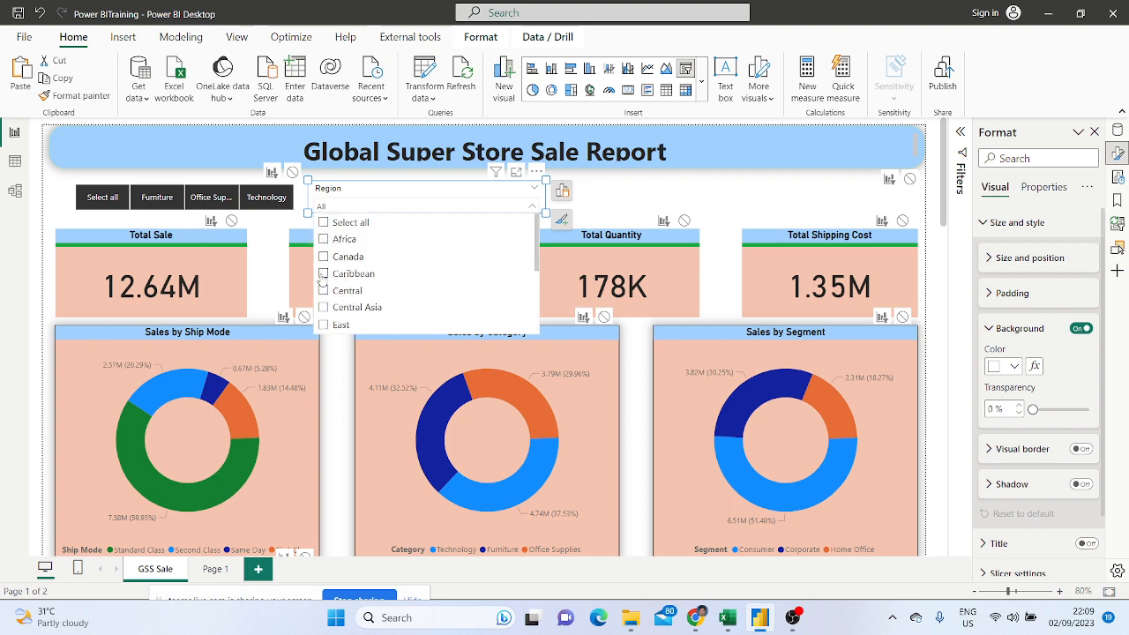
left_click(326, 240)
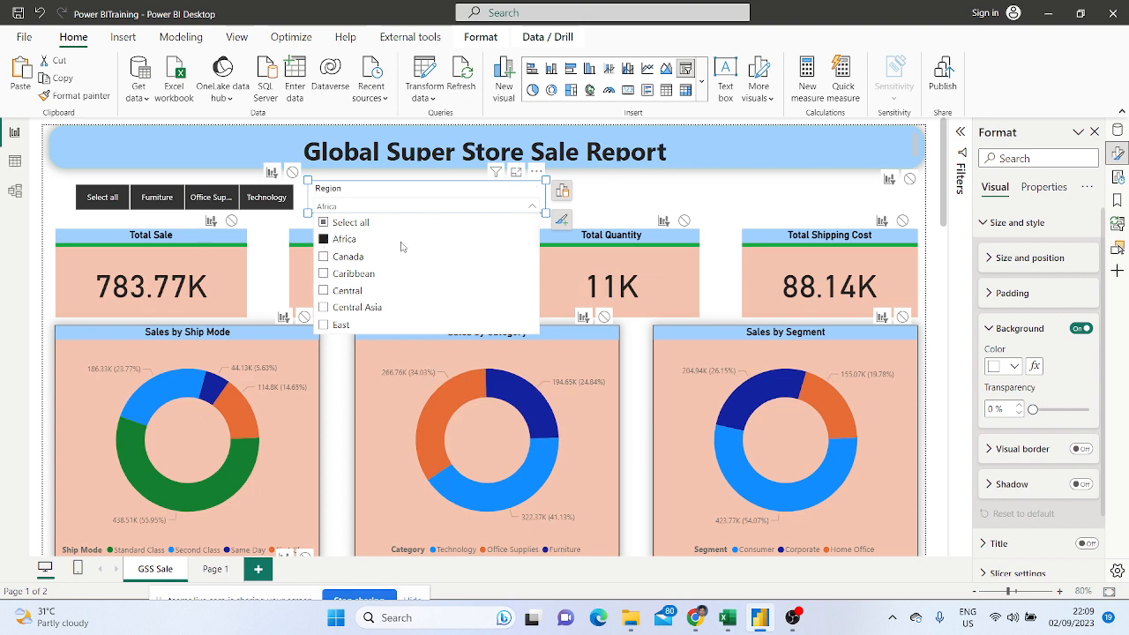
left_click(297, 225)
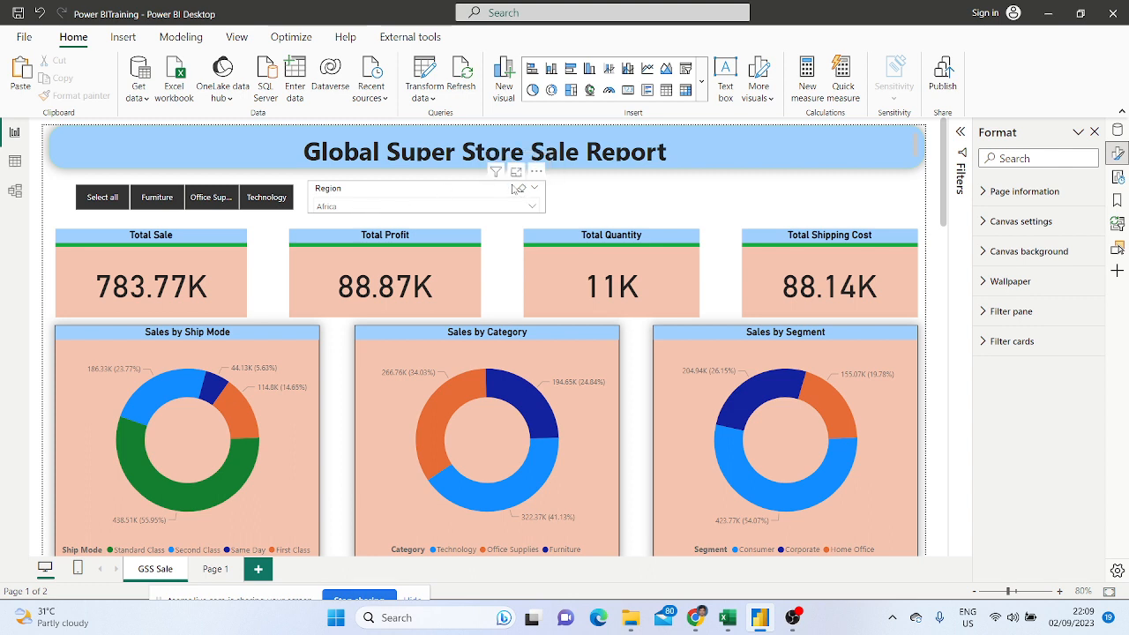
Clear the Region slicer's selection and filter the report to Southeast Asia
left_click(523, 191)
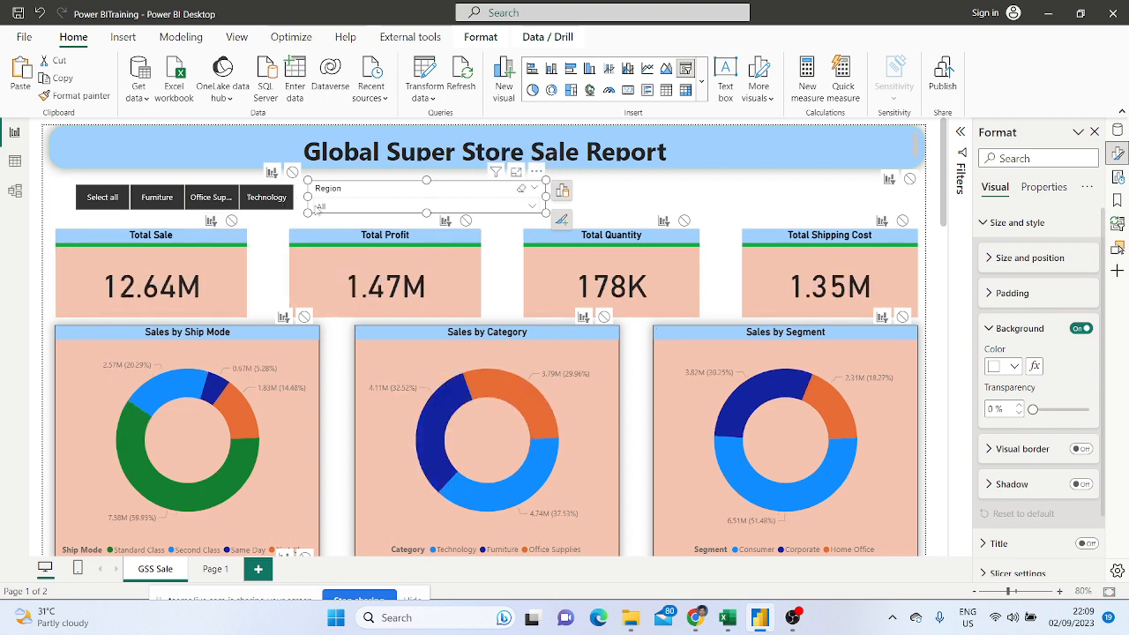
left_click(358, 210)
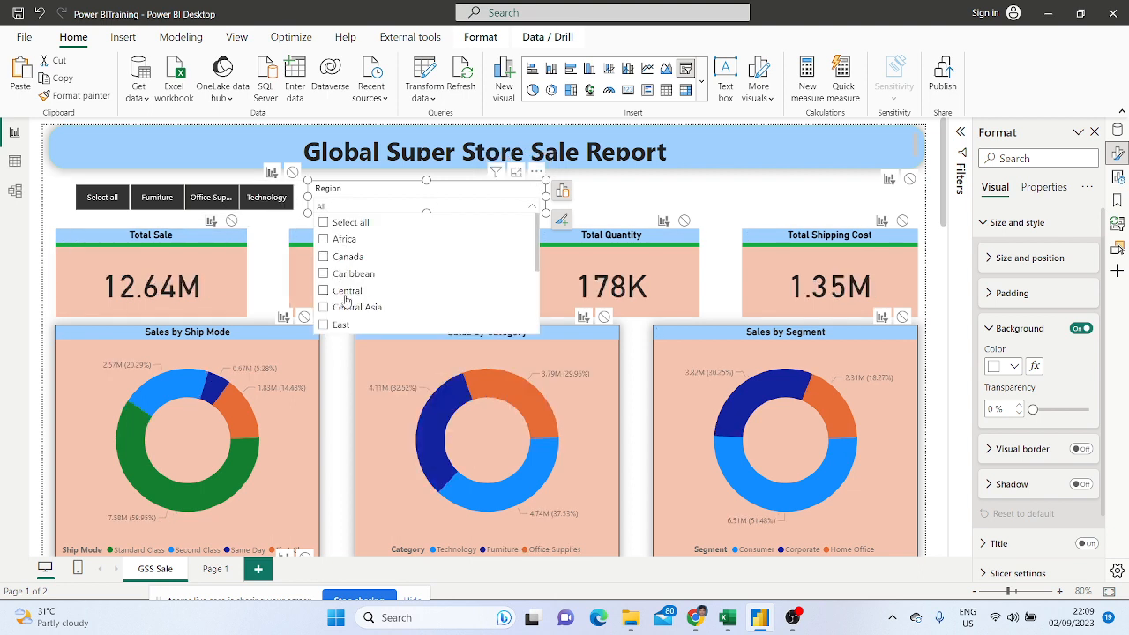
scroll(367, 302, "down", 1)
scroll(368, 302, "down", 3)
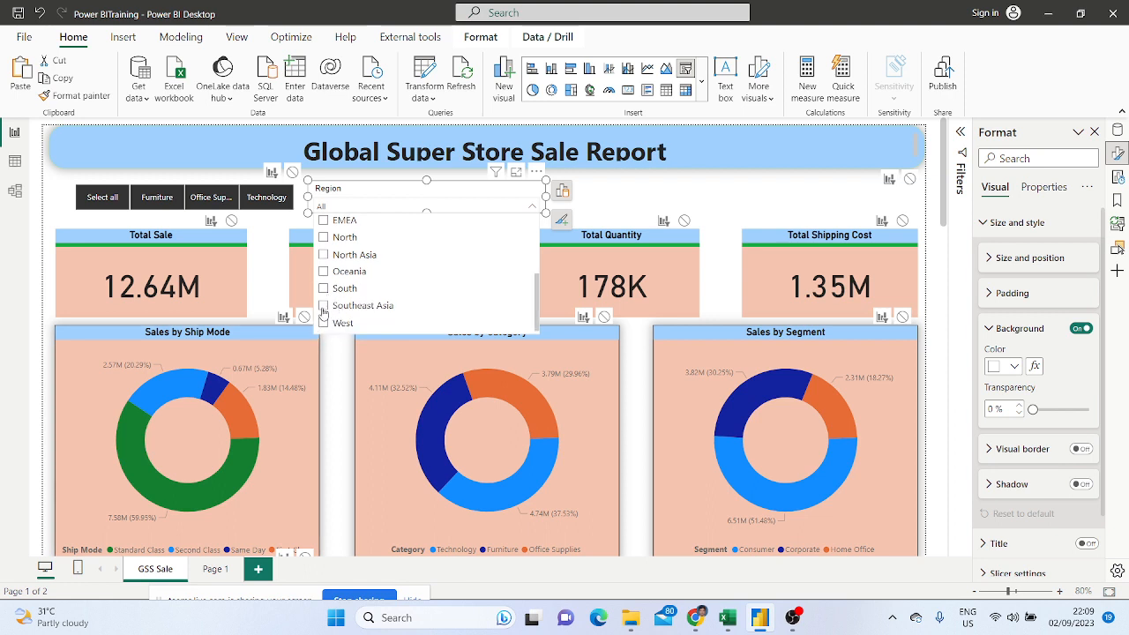
left_click(324, 306)
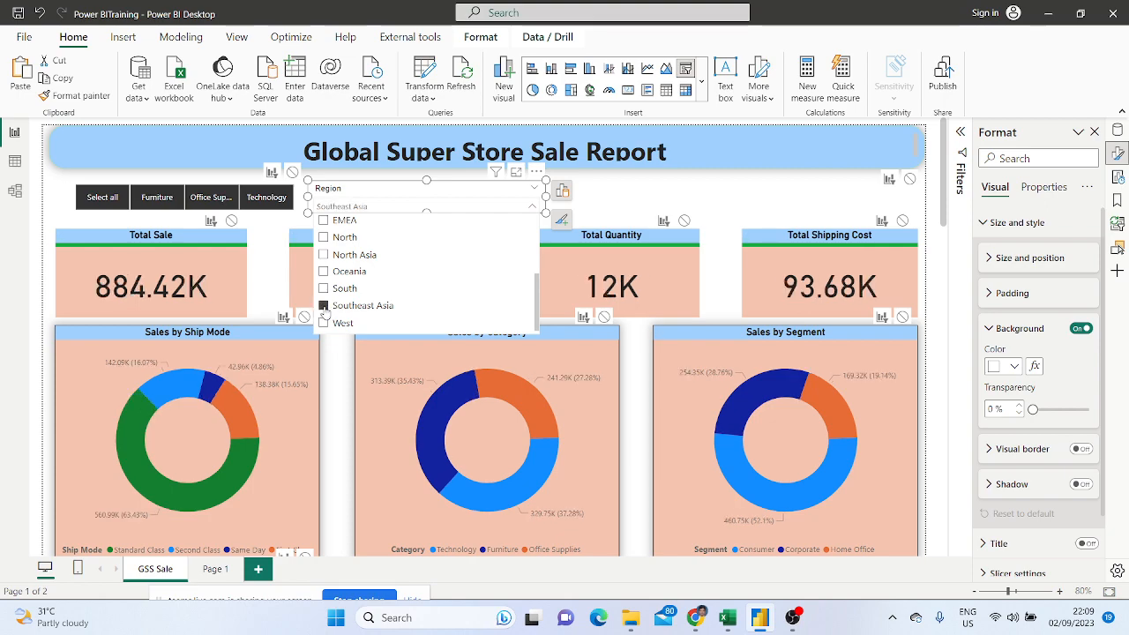
Review the charts, table and matrix further down the page with the Southeast Asia filter applied
scroll(833, 406, "down", 8)
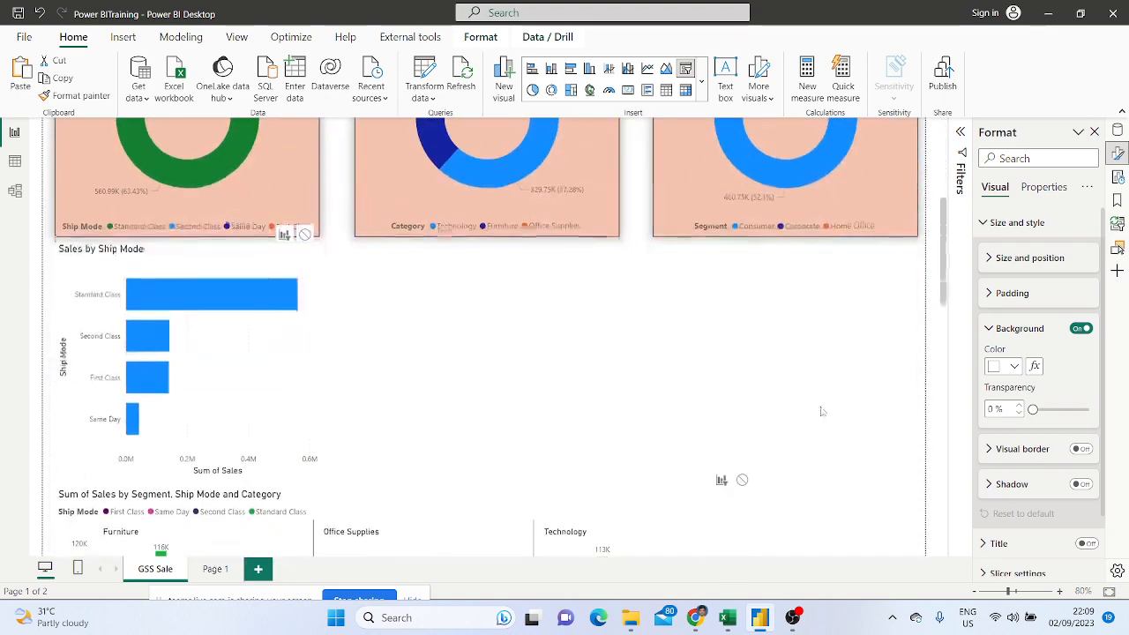
scroll(804, 413, "down", 10)
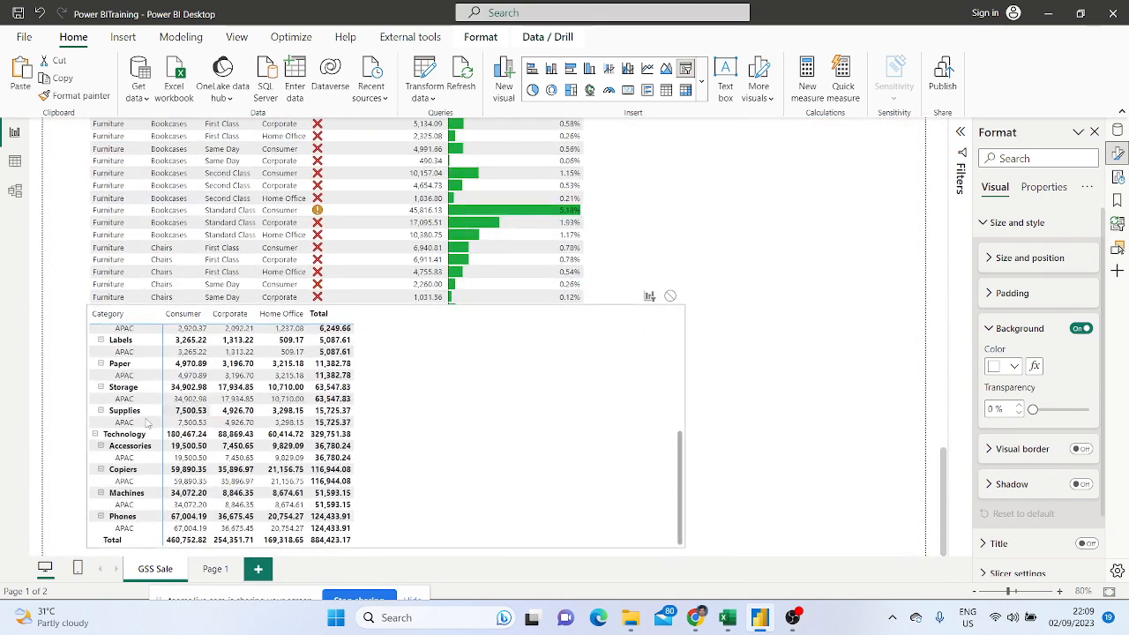
scroll(153, 404, "up", 4)
scroll(221, 388, "down", 4)
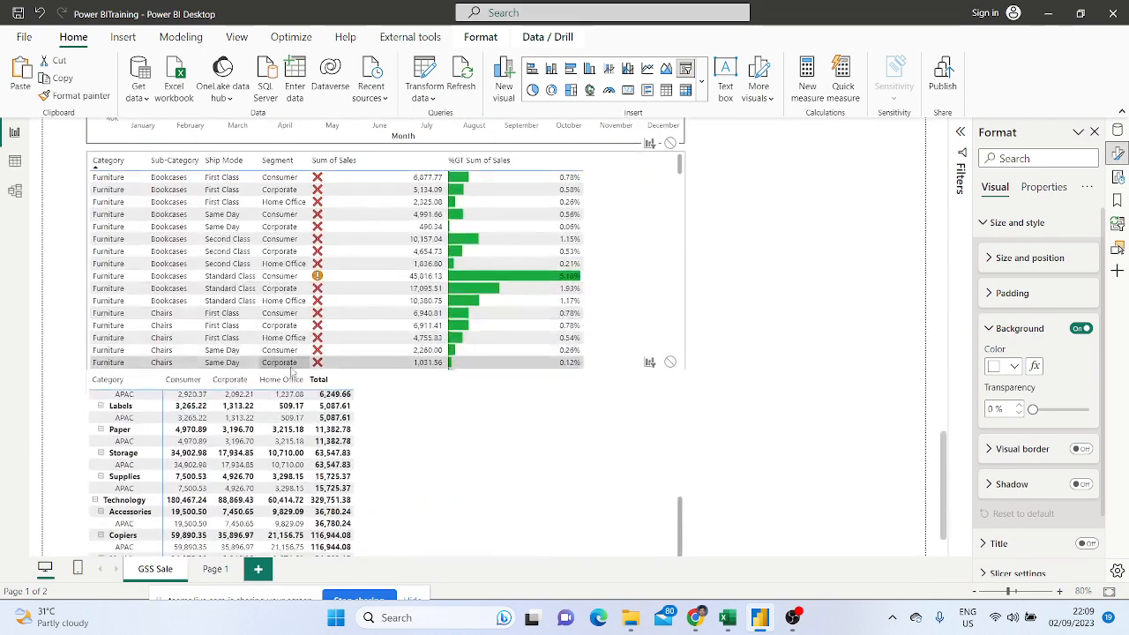
scroll(294, 372, "up", 7)
scroll(294, 371, "up", 8)
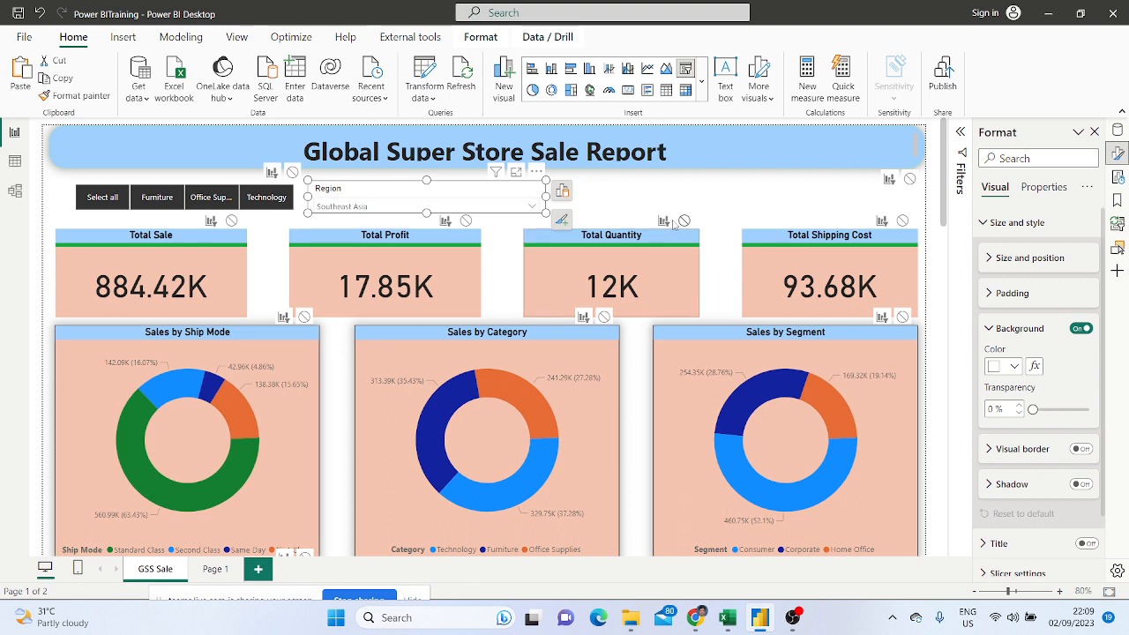
key("Escape")
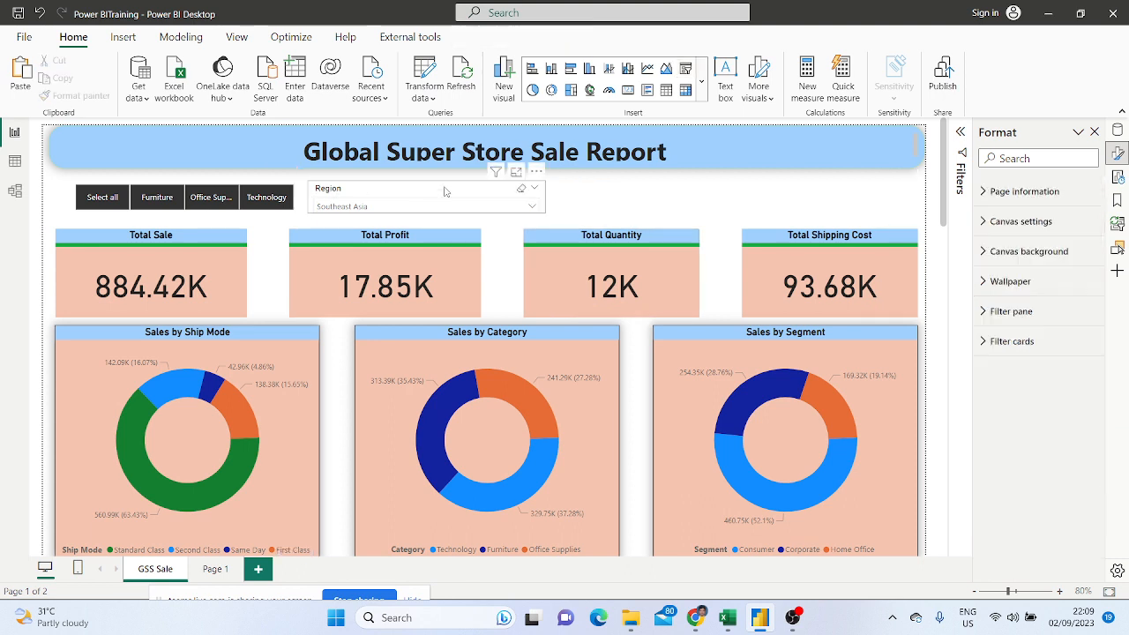
Duplicate the Region slicer and place the copy beside the original, beneath the report title
left_click(446, 192)
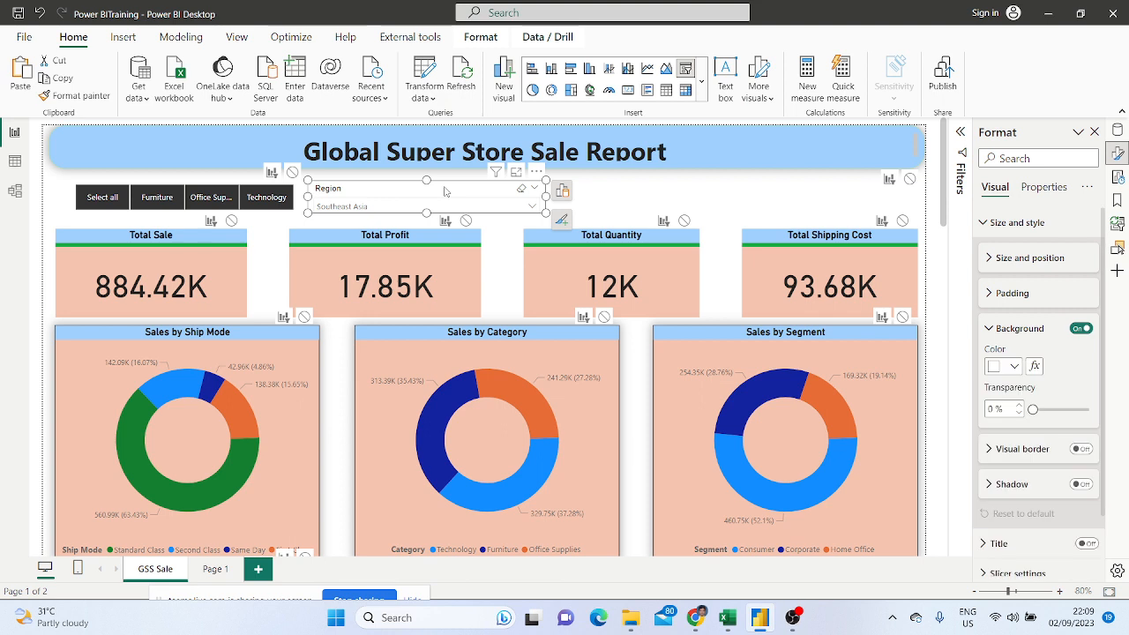
key("ctrl+v")
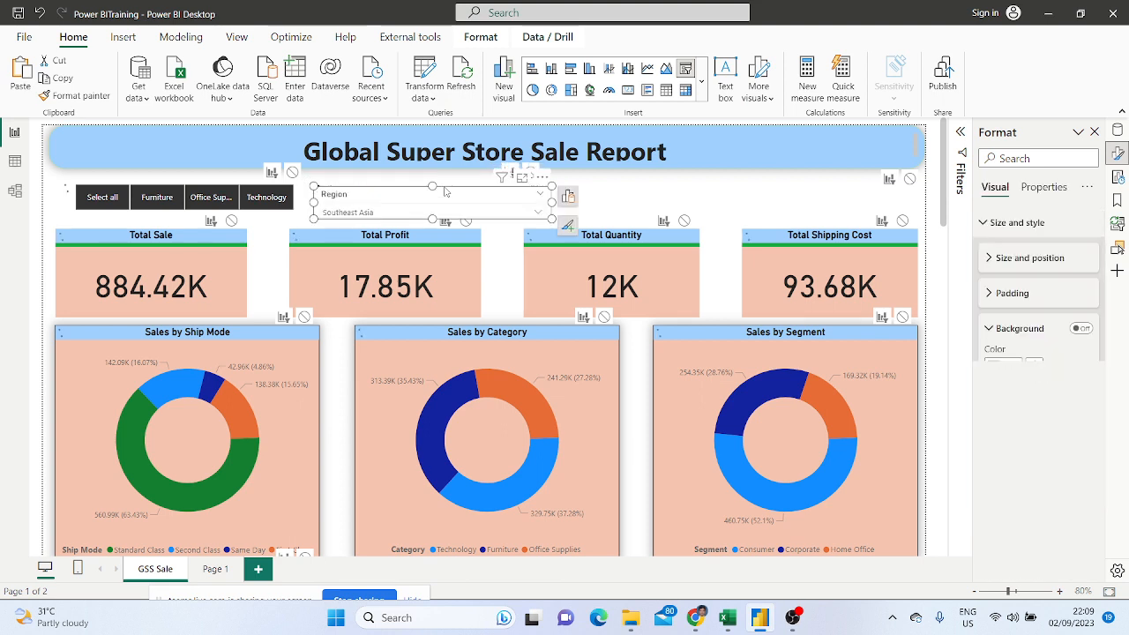
left_click_drag(446, 191, 691, 185)
Narrow the Region slicer to end at the Total Profit card's edge, and fit the copied slicer to the Total Quantity card's width
left_click(397, 188)
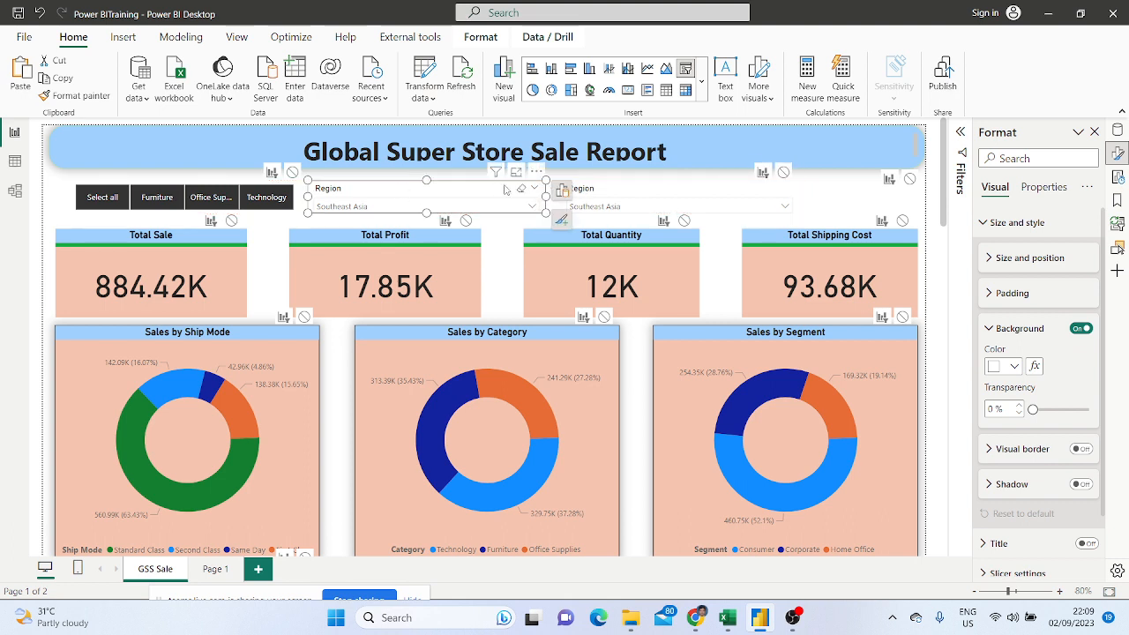
left_click_drag(532, 203, 480, 203)
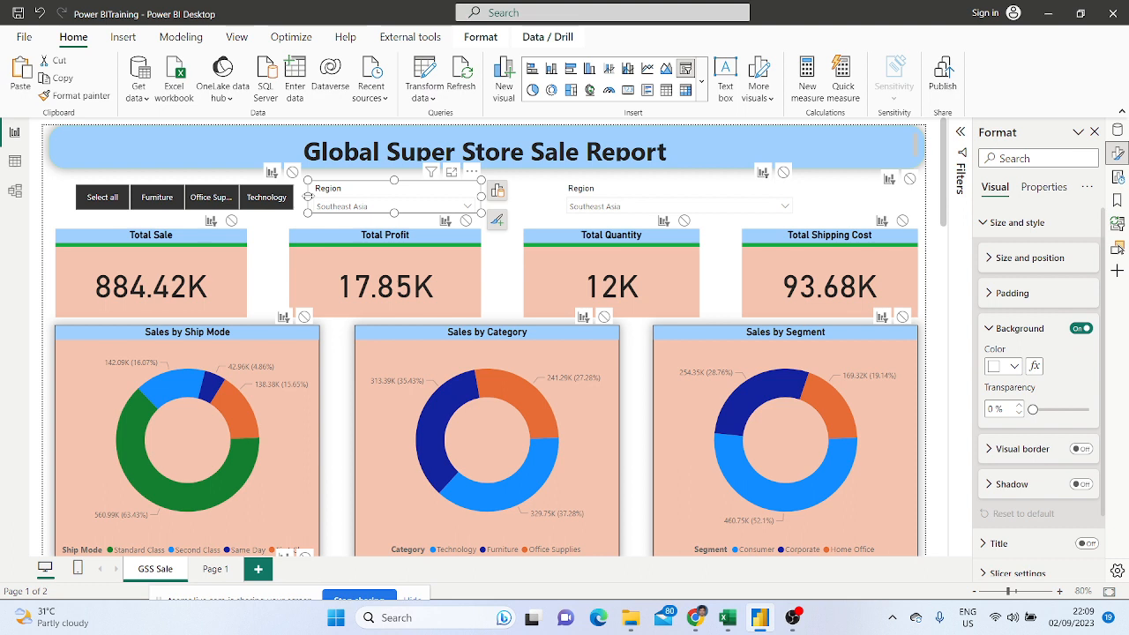
left_click_drag(652, 193, 615, 197)
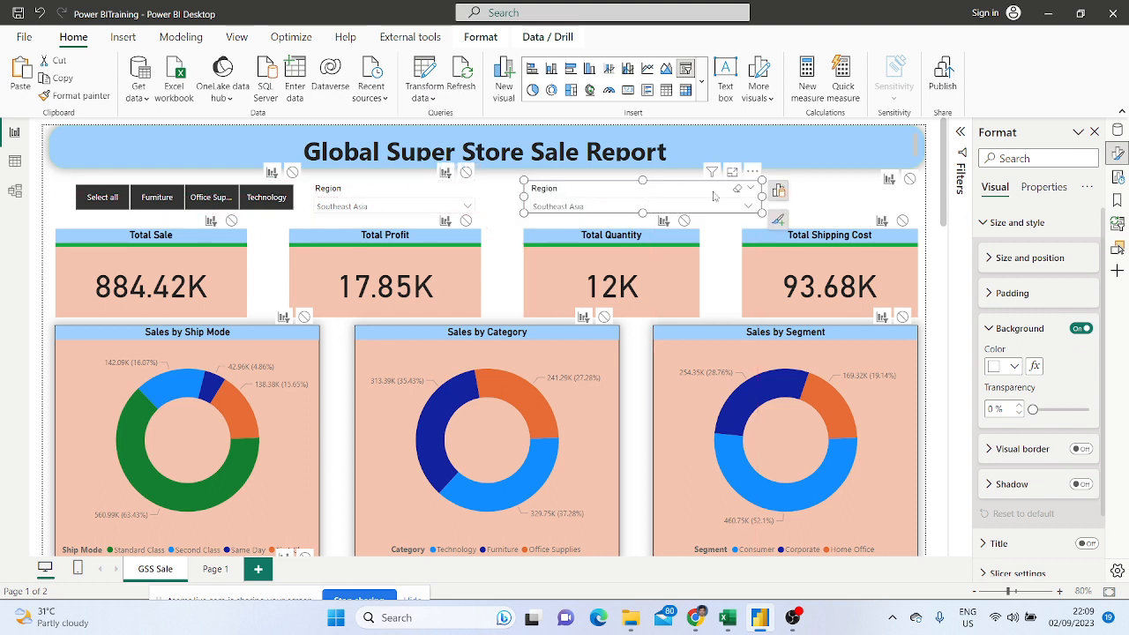
left_click_drag(763, 198, 717, 204)
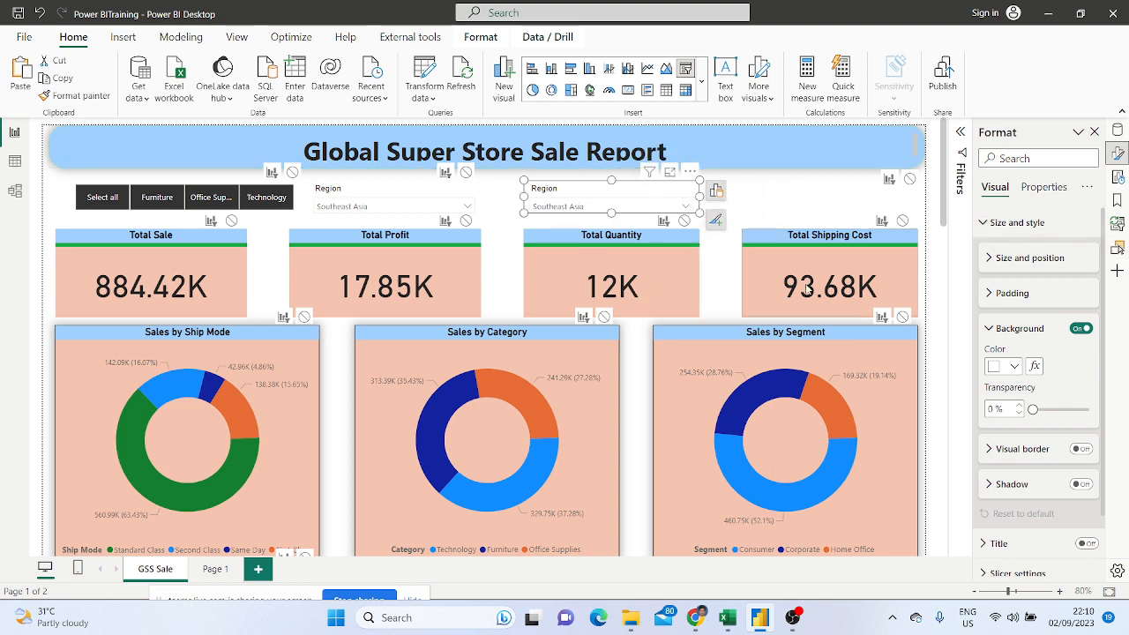
Replace the copied slicer's Region field with Country
left_click(715, 191)
left_click(823, 303)
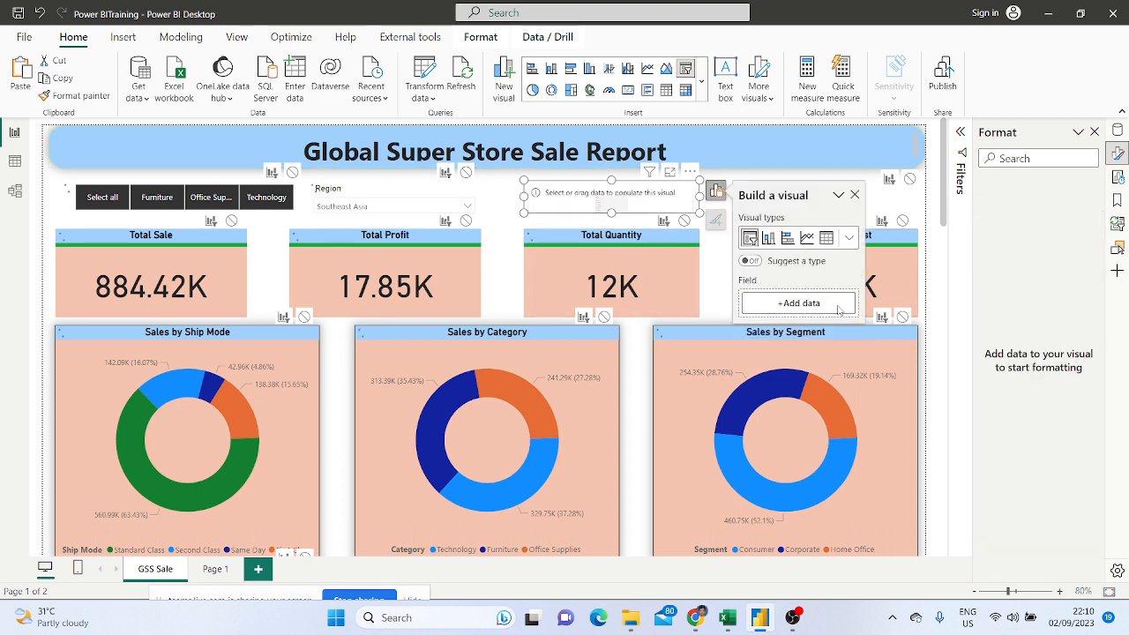
left_click(827, 307)
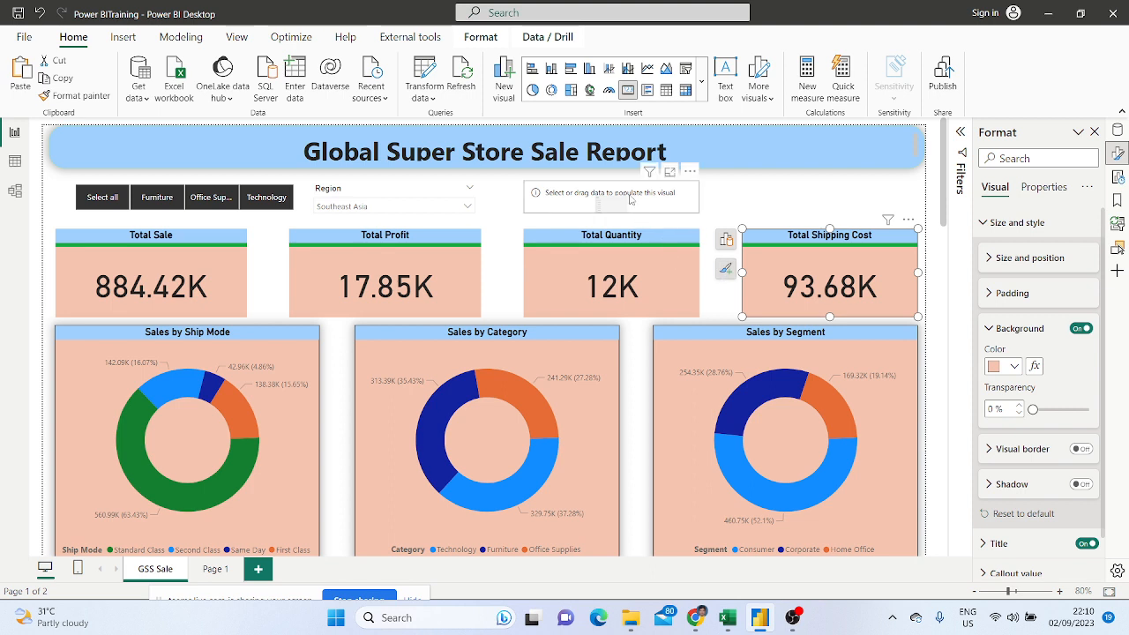
left_click(682, 198)
left_click(715, 190)
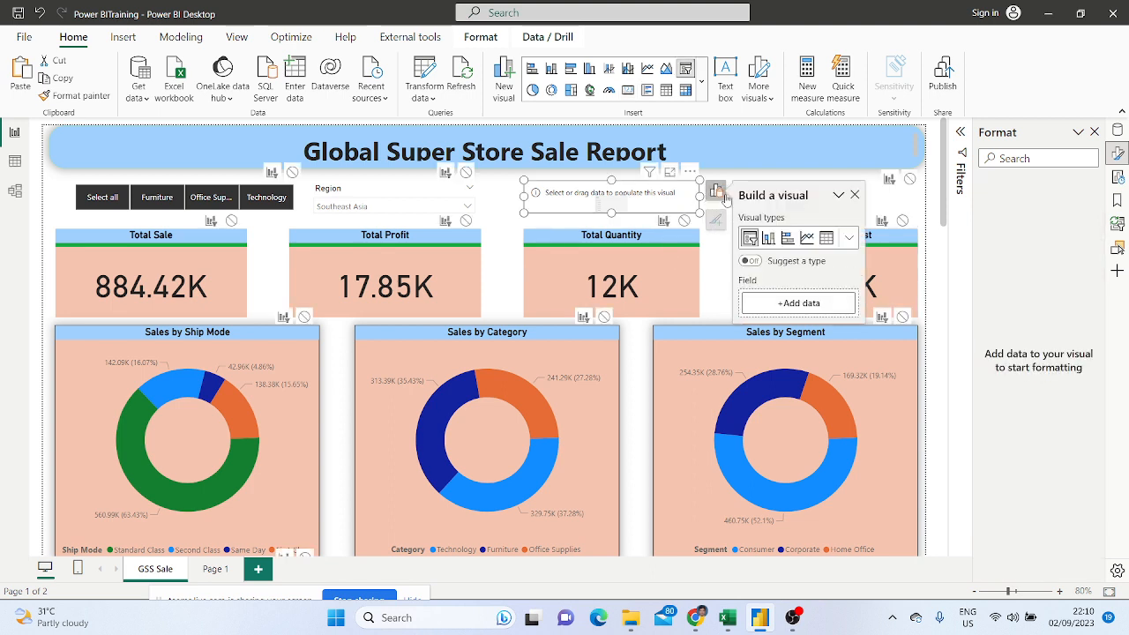
left_click(797, 303)
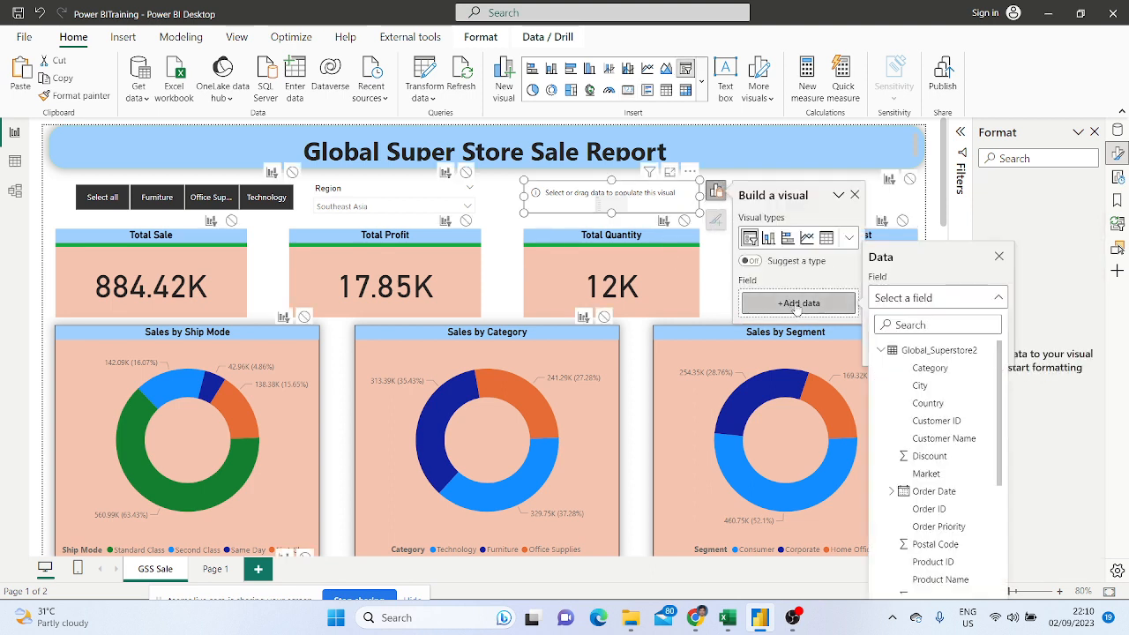
left_click(924, 406)
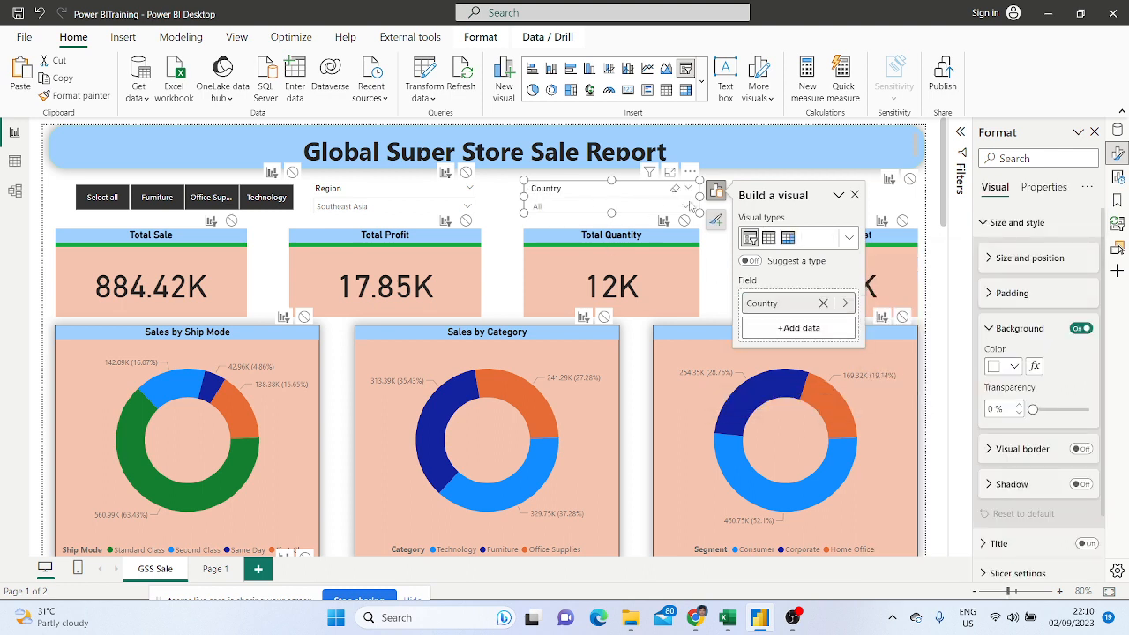
Examine which countries the Country slicer offers while Region is filtered to Southeast Asia
left_click(690, 206)
scroll(607, 274, "down", 3)
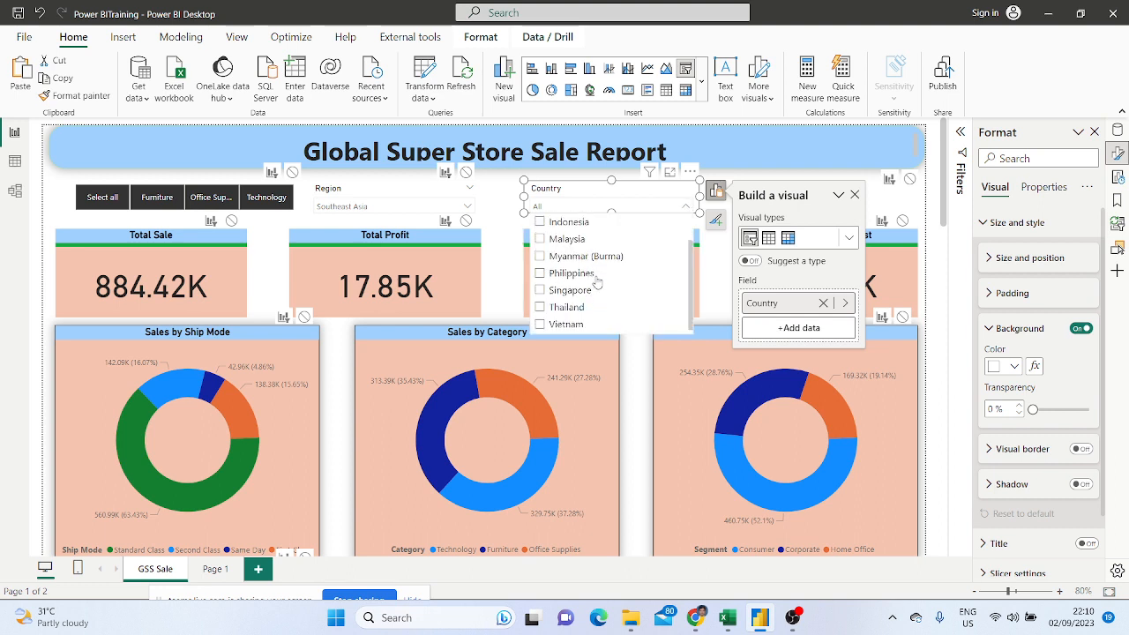
scroll(607, 274, "up", 3)
left_click(579, 196)
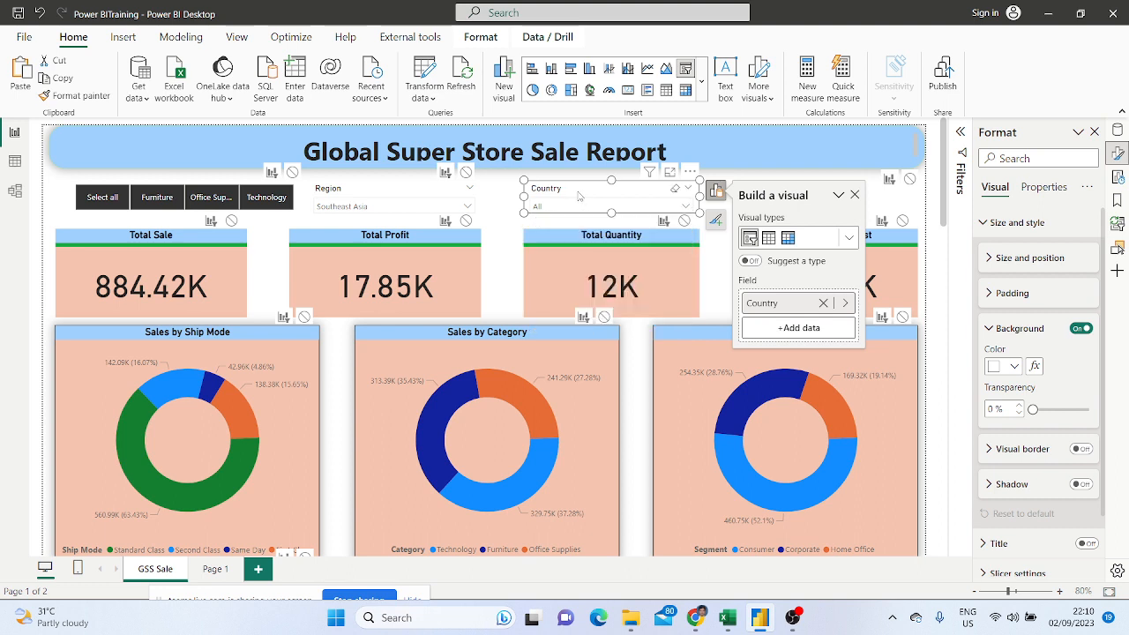
left_click(597, 212)
scroll(586, 282, "down", 3)
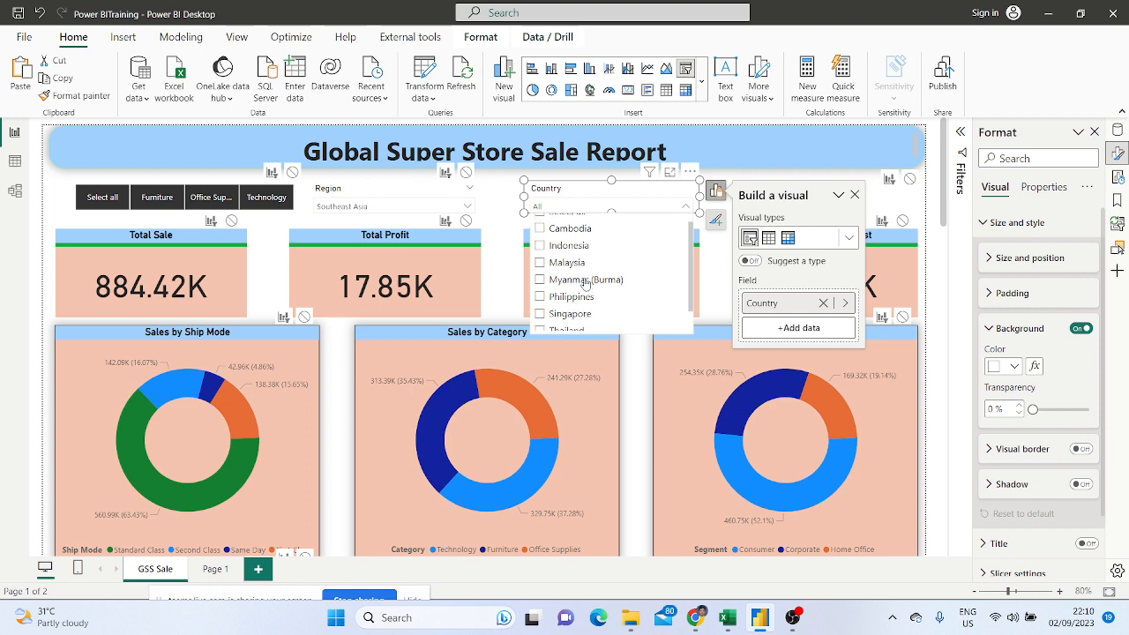
scroll(586, 282, "up", 2)
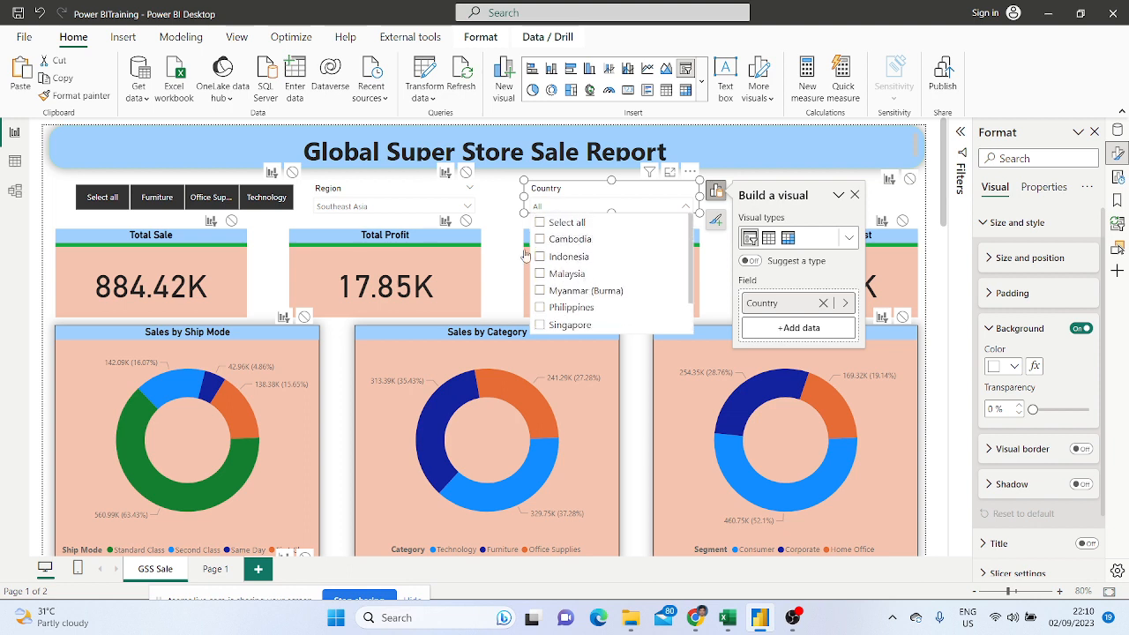
scroll(594, 261, "down", 2)
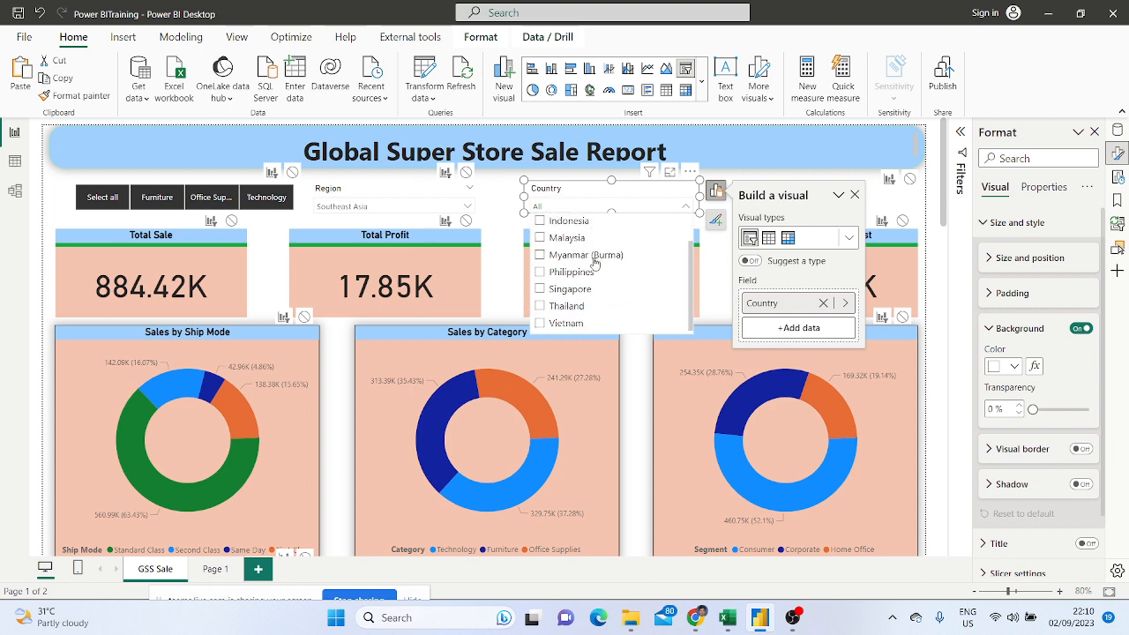
scroll(595, 261, "up", 2)
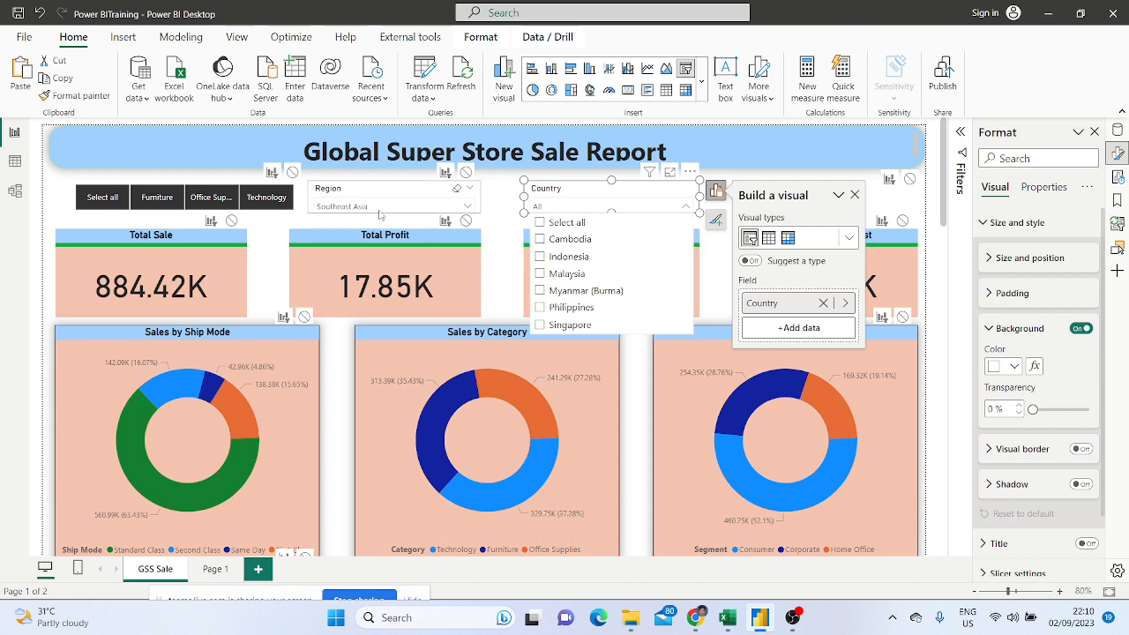
Clear the Region slicer's selection and browse the unfiltered list of countries in the Country slicer
left_click(456, 190)
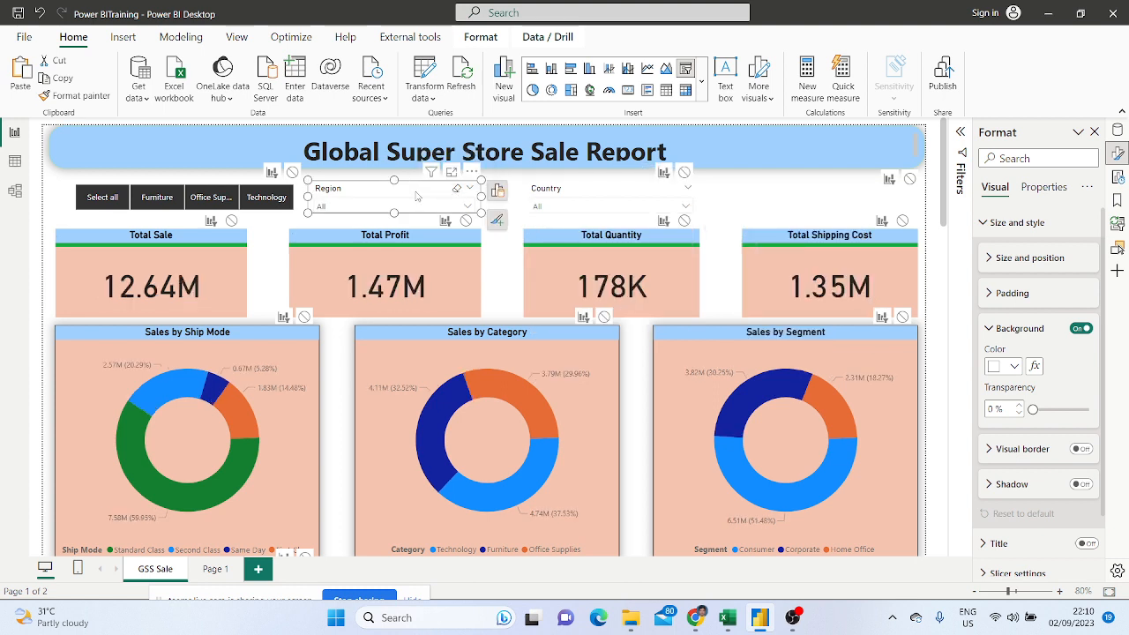
left_click(614, 209)
scroll(610, 293, "down", 3)
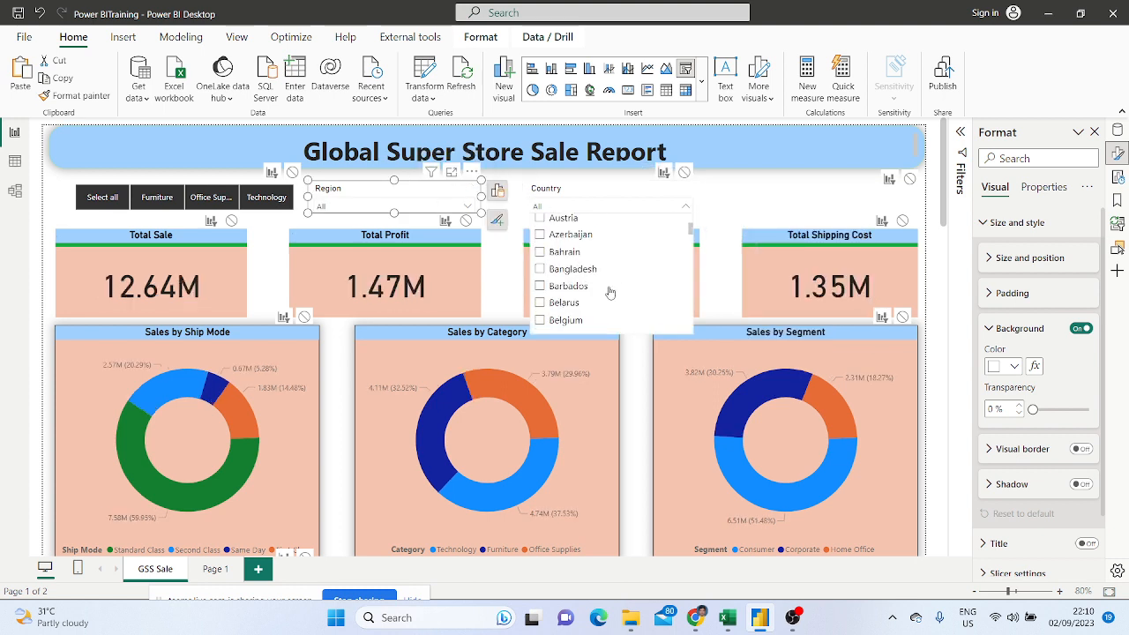
scroll(610, 293, "down", 5)
scroll(613, 292, "up", 4)
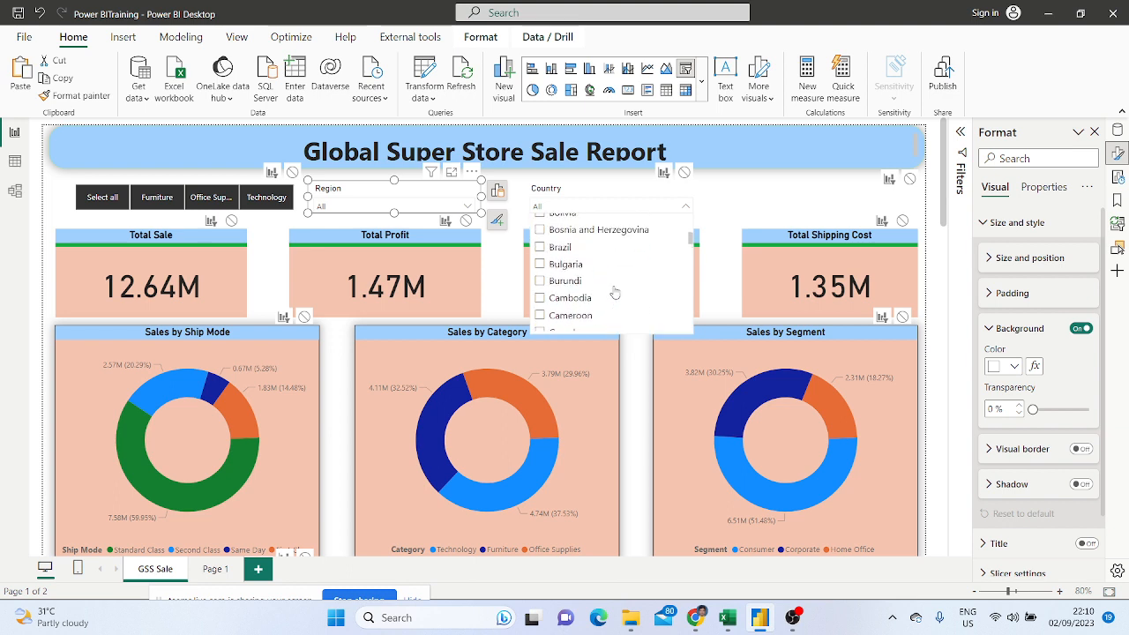
scroll(615, 292, "up", 4)
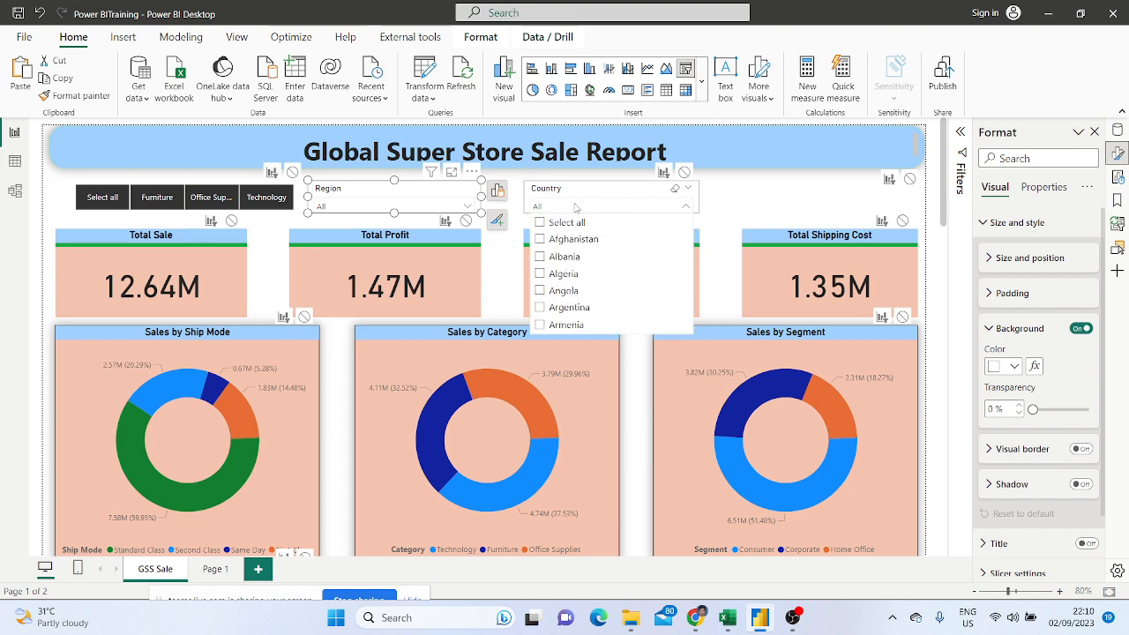
scroll(584, 276, "down", 1)
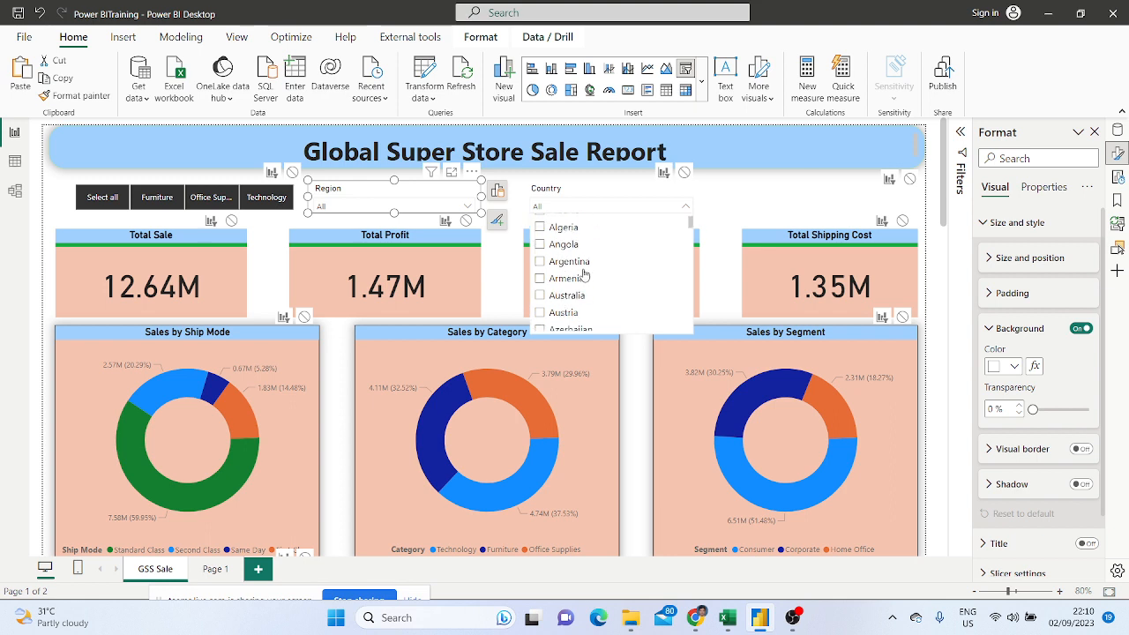
scroll(584, 276, "down", 1)
scroll(584, 275, "up", 2)
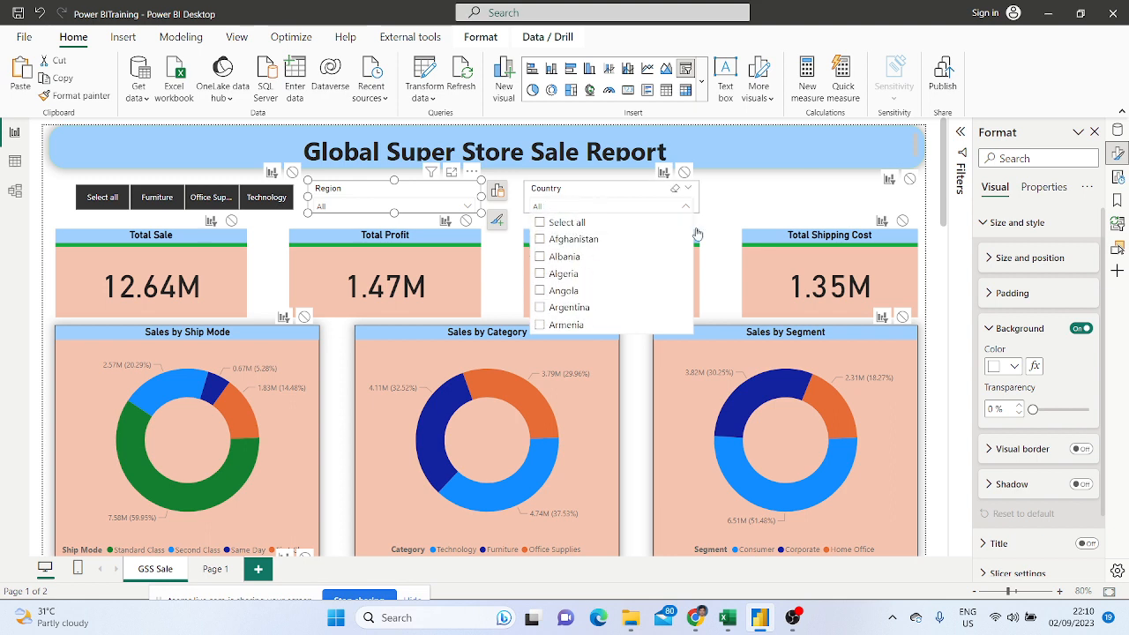
Enable the search box in the Region slicer
left_click(1003, 191)
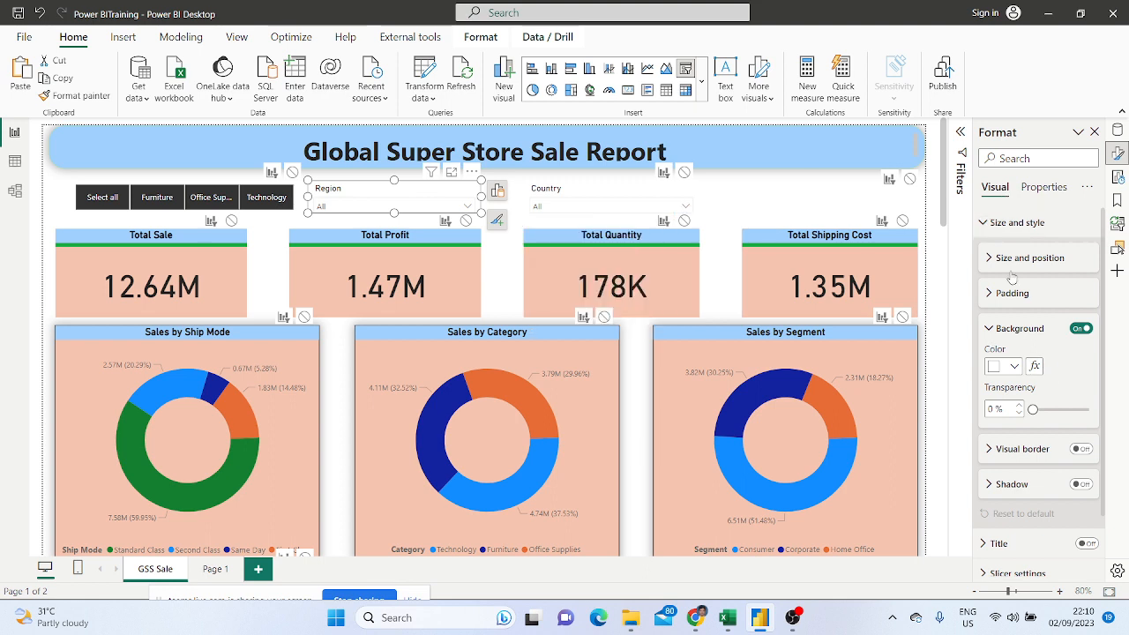
scroll(1020, 344, "down", 2)
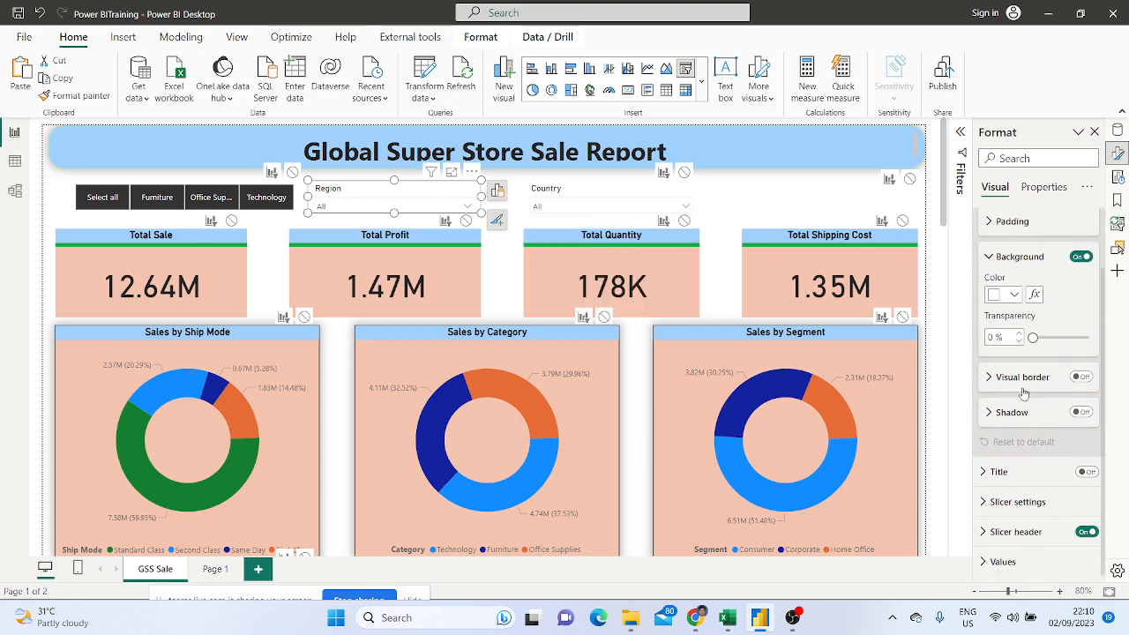
left_click(1003, 502)
scroll(1004, 490, "down", 1)
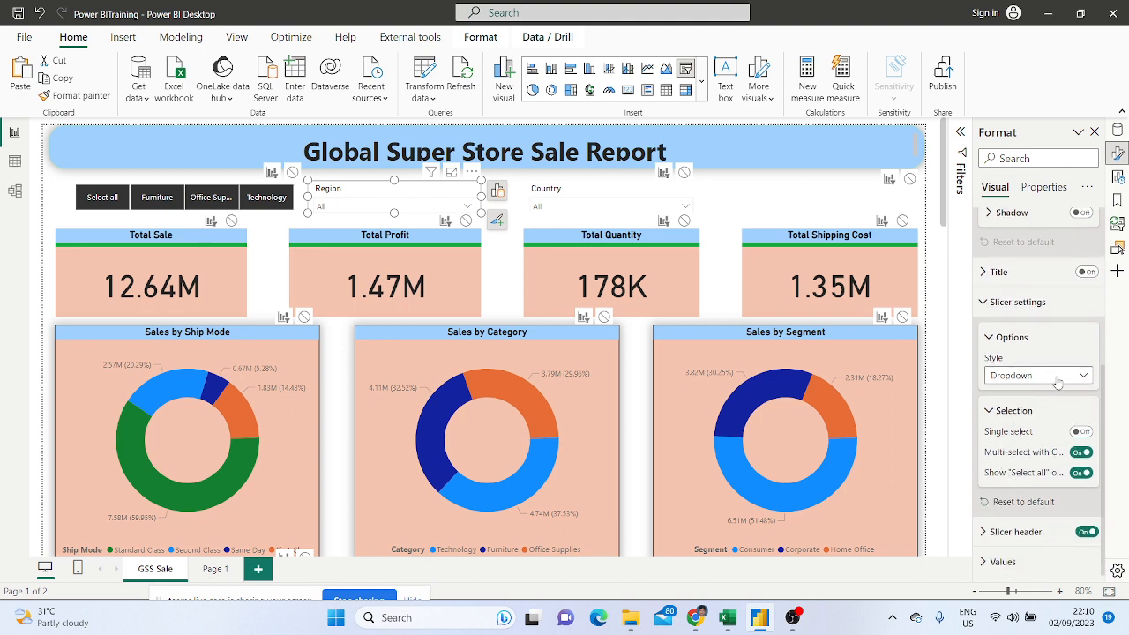
left_click(995, 561)
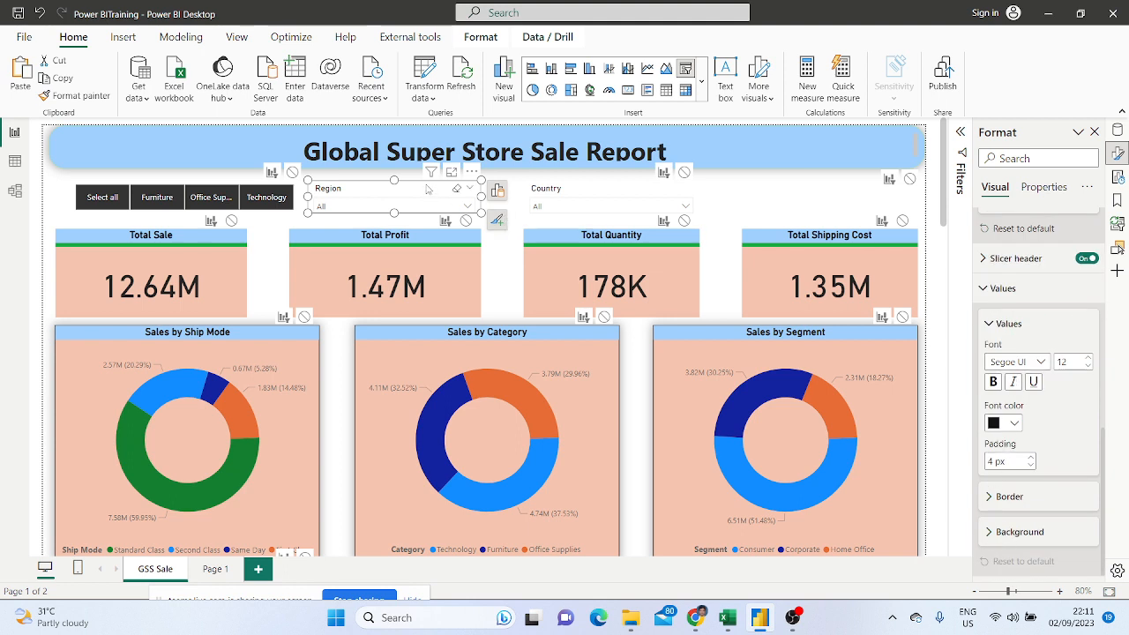
left_click(473, 172)
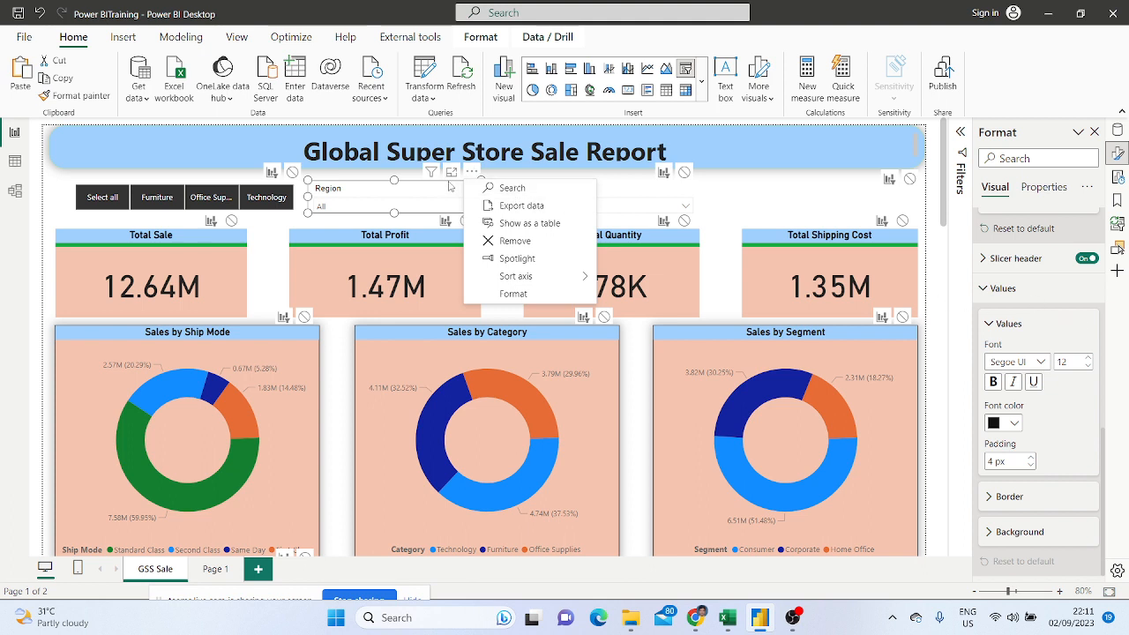
left_click(473, 172)
left_click(473, 172)
left_click(512, 189)
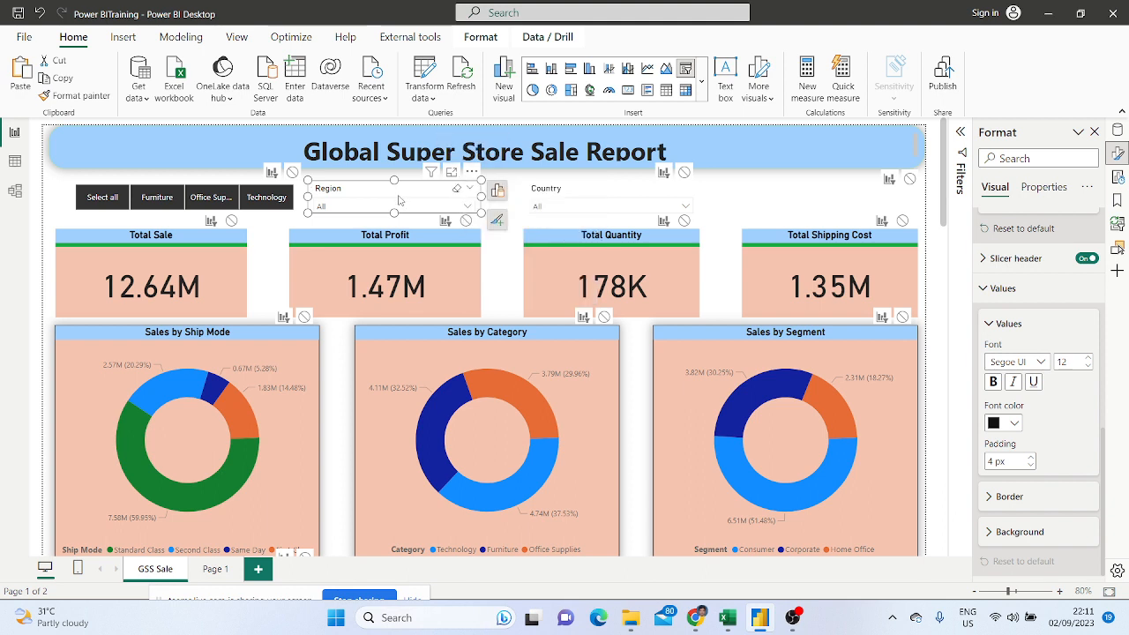
Search the Region slicer's list for "pakis" and clear the search text
left_click(467, 208)
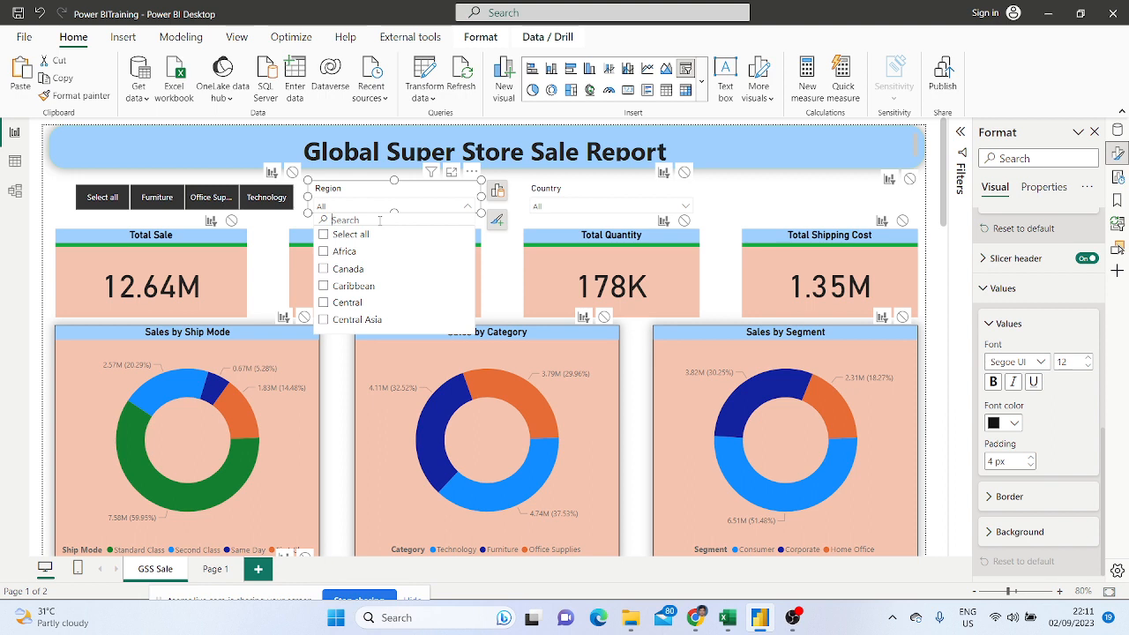
left_click(379, 219)
type("pakis")
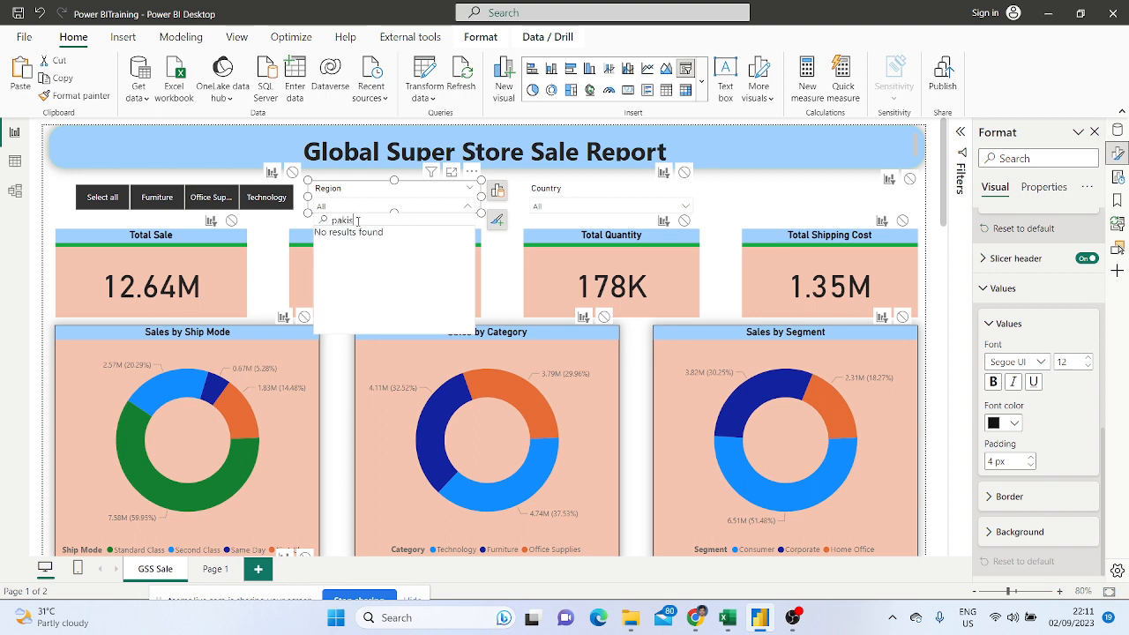
key("BackSpace")
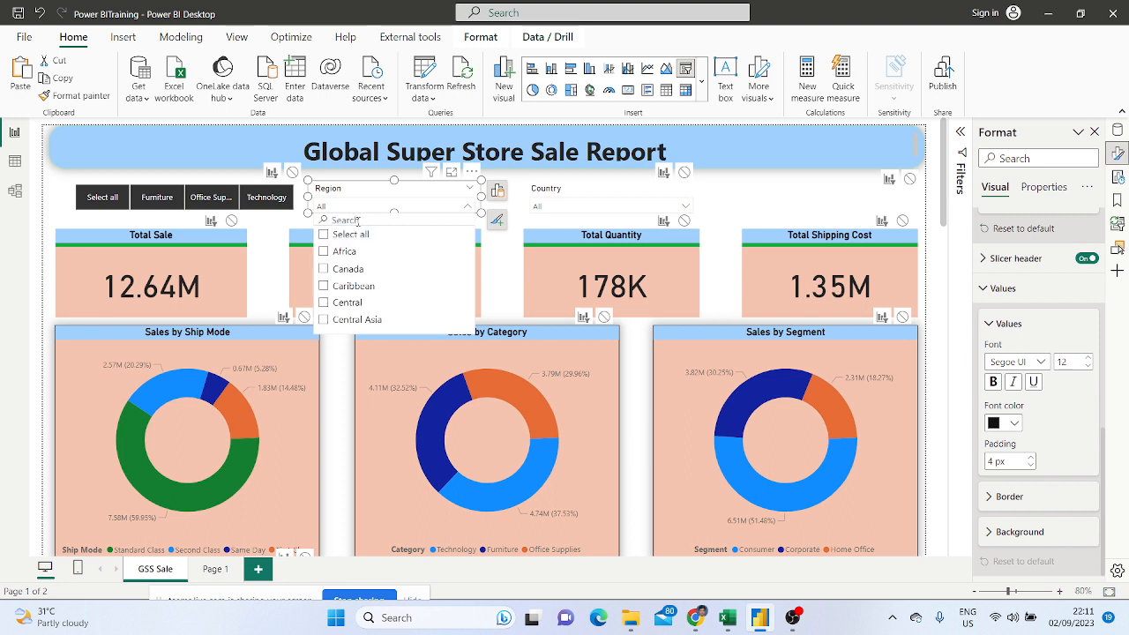
Enable the search box in the Country slicer as well
left_click(630, 196)
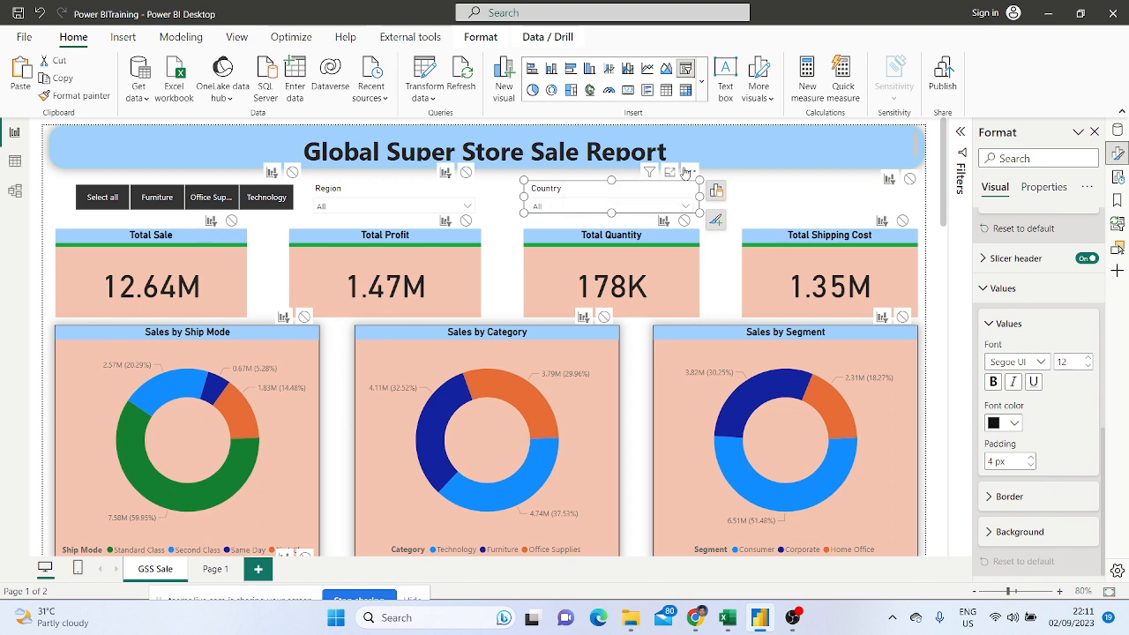
left_click(690, 171)
left_click(741, 189)
Search the Country slicer for "paki", select Pakistan and look through the filtered report visuals
left_click(581, 207)
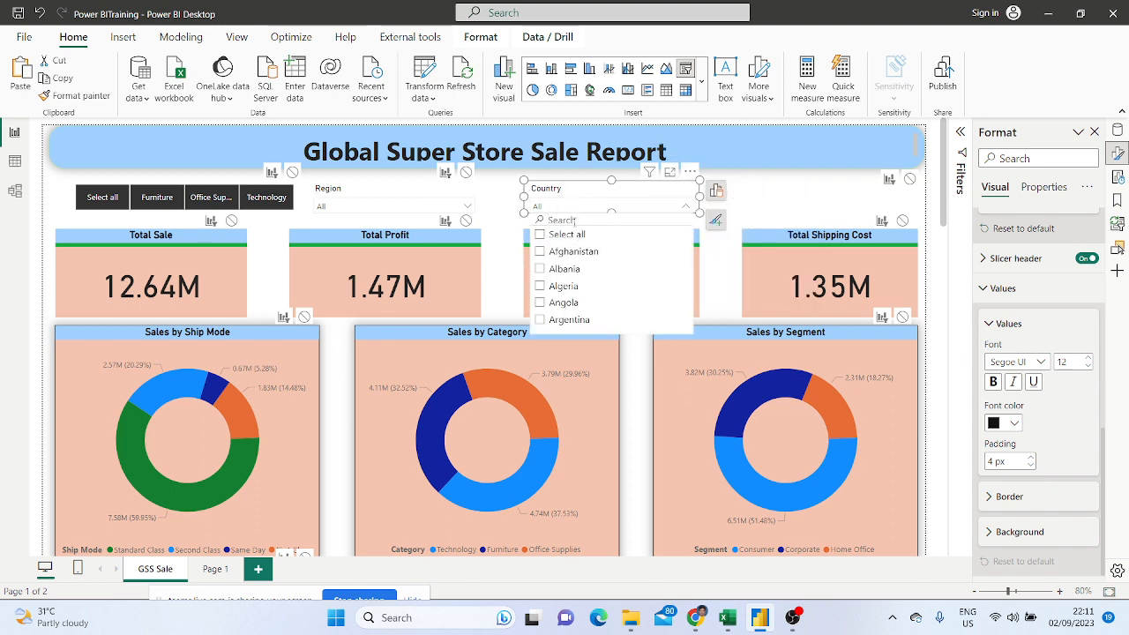
left_click(574, 220)
type("Paki")
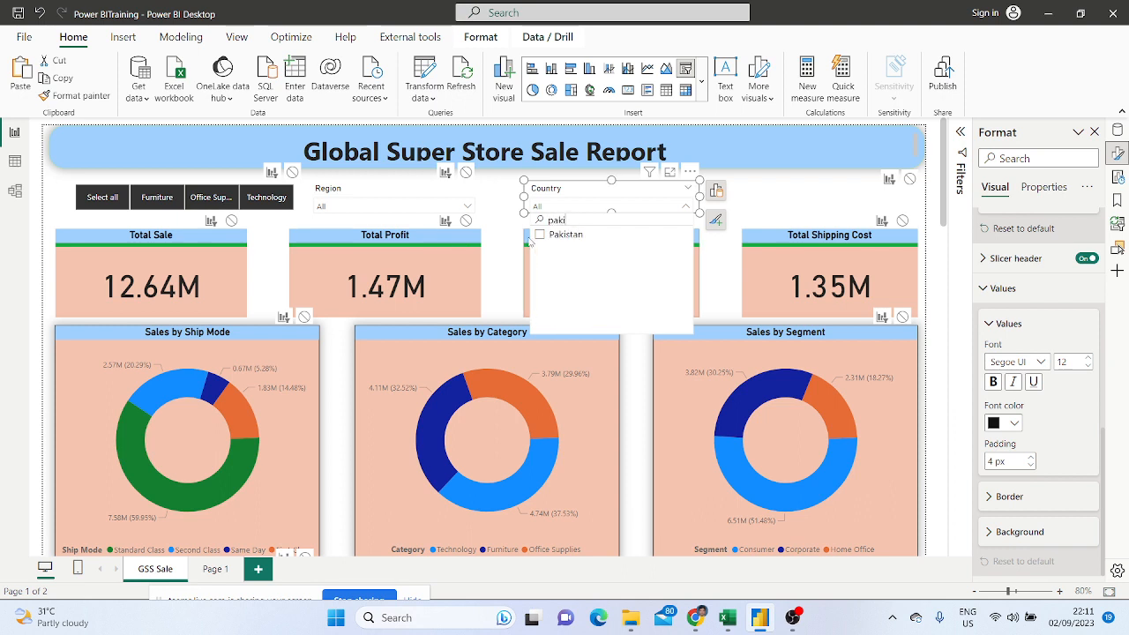
left_click(566, 234)
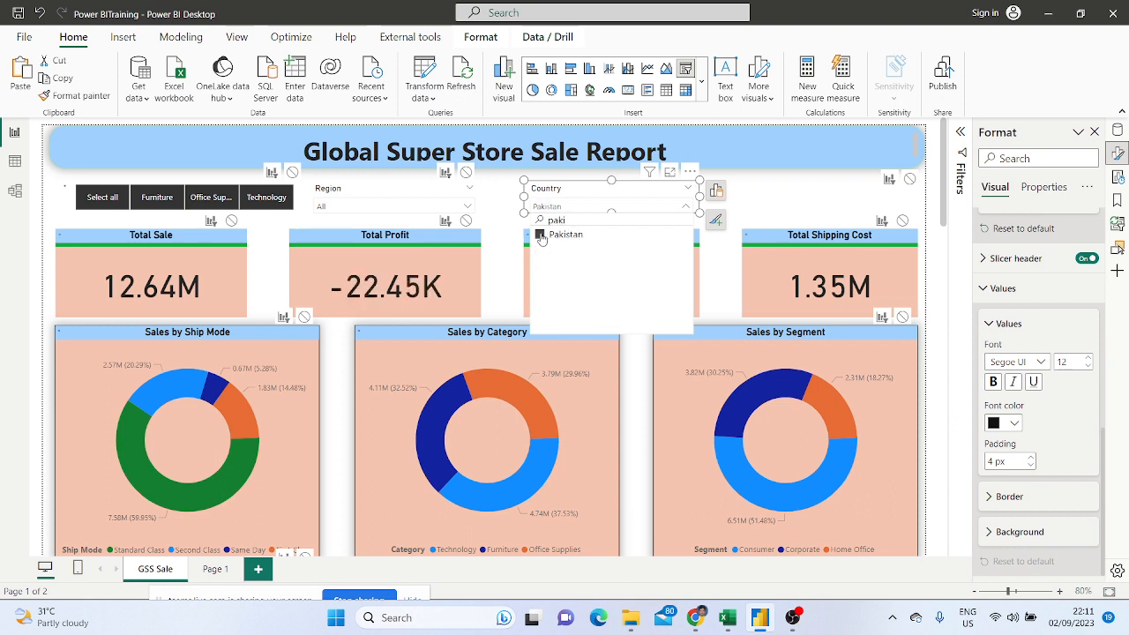
left_click(759, 210)
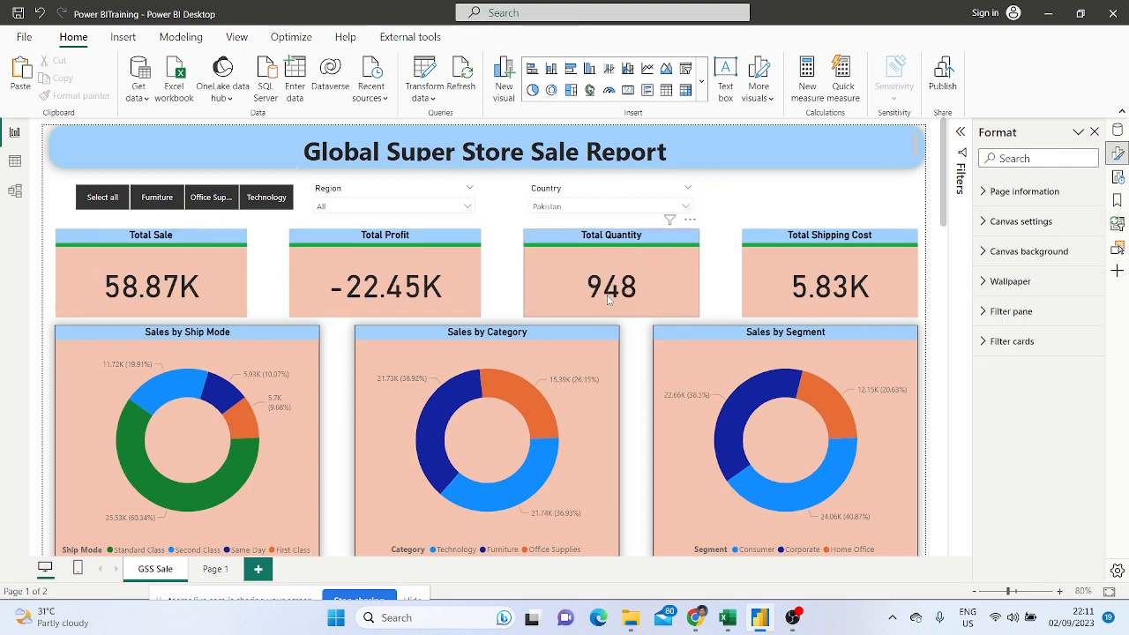
scroll(232, 420, "down", 10)
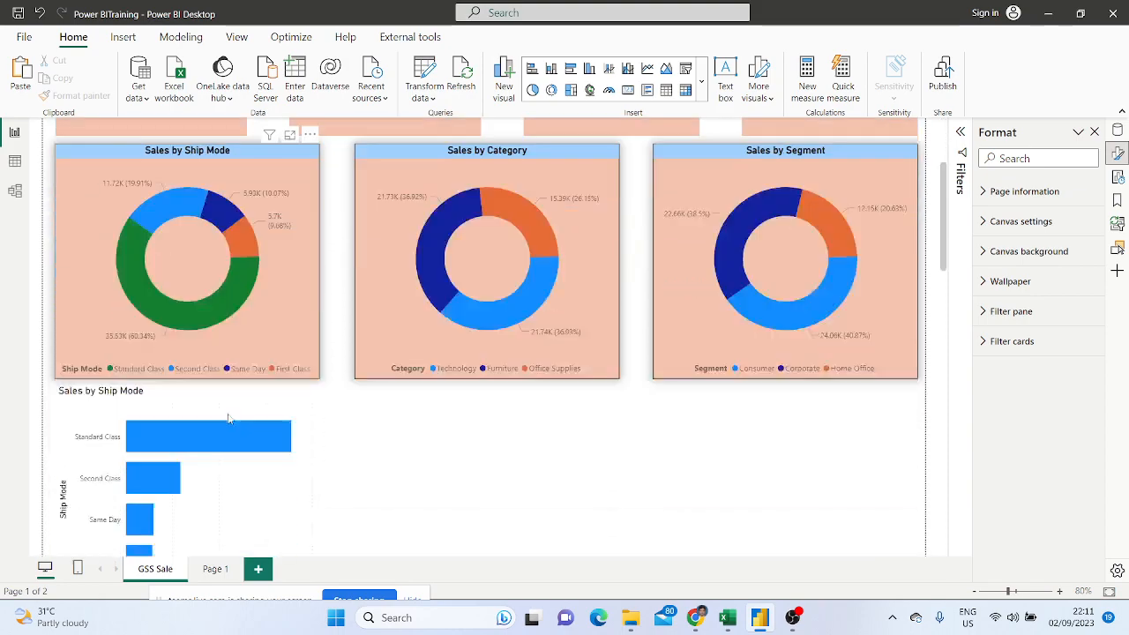
scroll(232, 420, "down", 5)
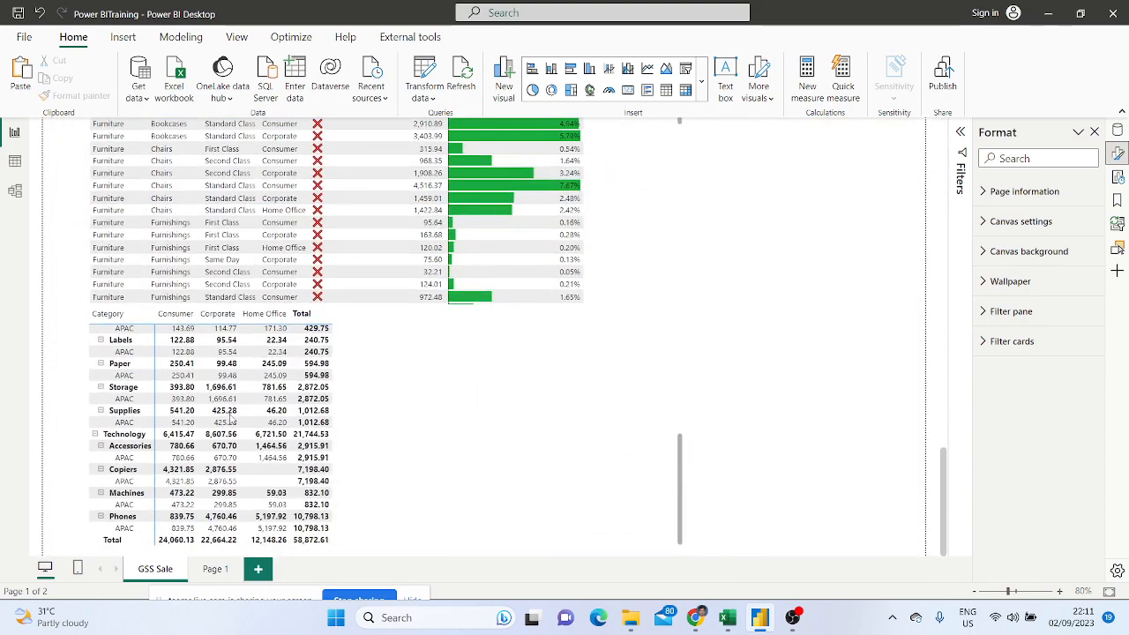
scroll(232, 410, "up", 15)
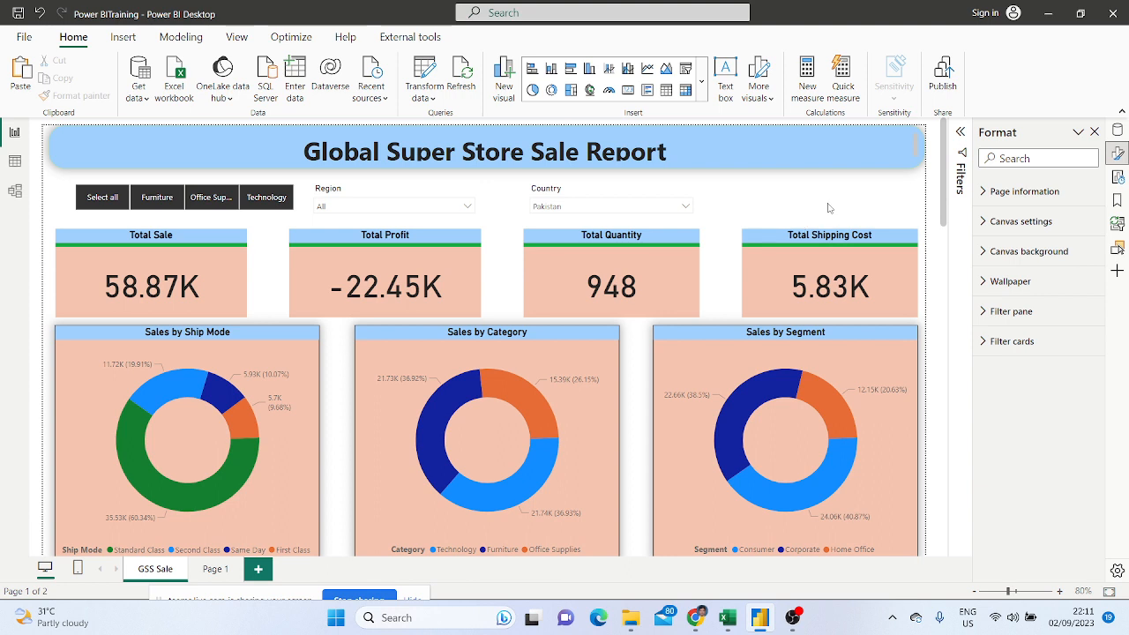
Duplicate the Country slicer and place the copy beside it, above the Total Shipping Cost card
left_click(598, 188)
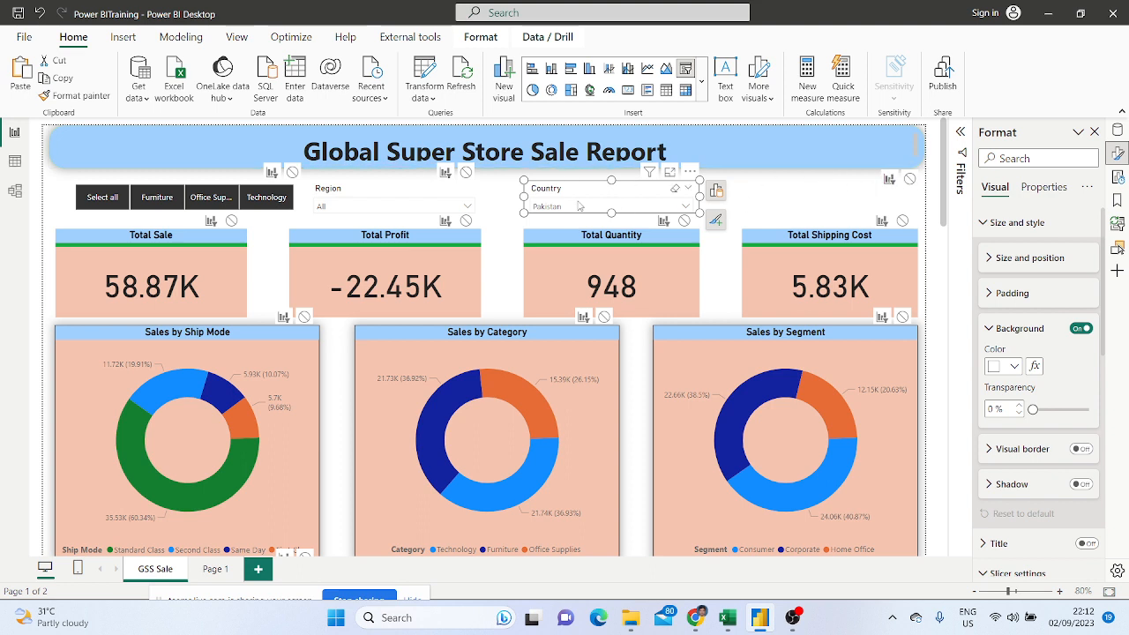
key("ctrl+v")
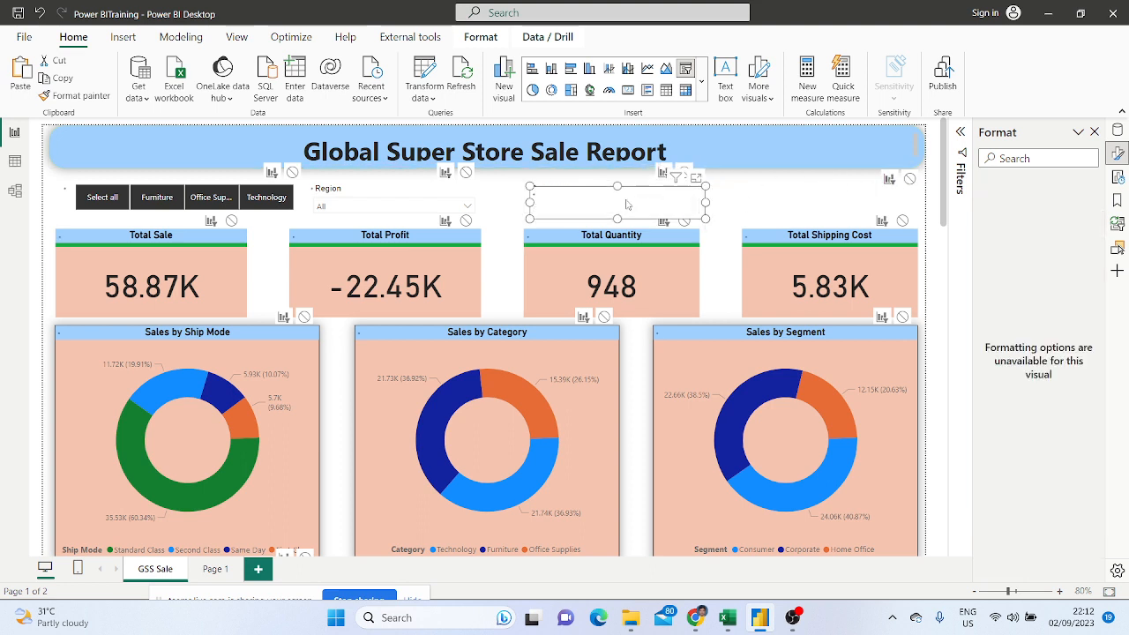
left_click_drag(589, 195, 777, 196)
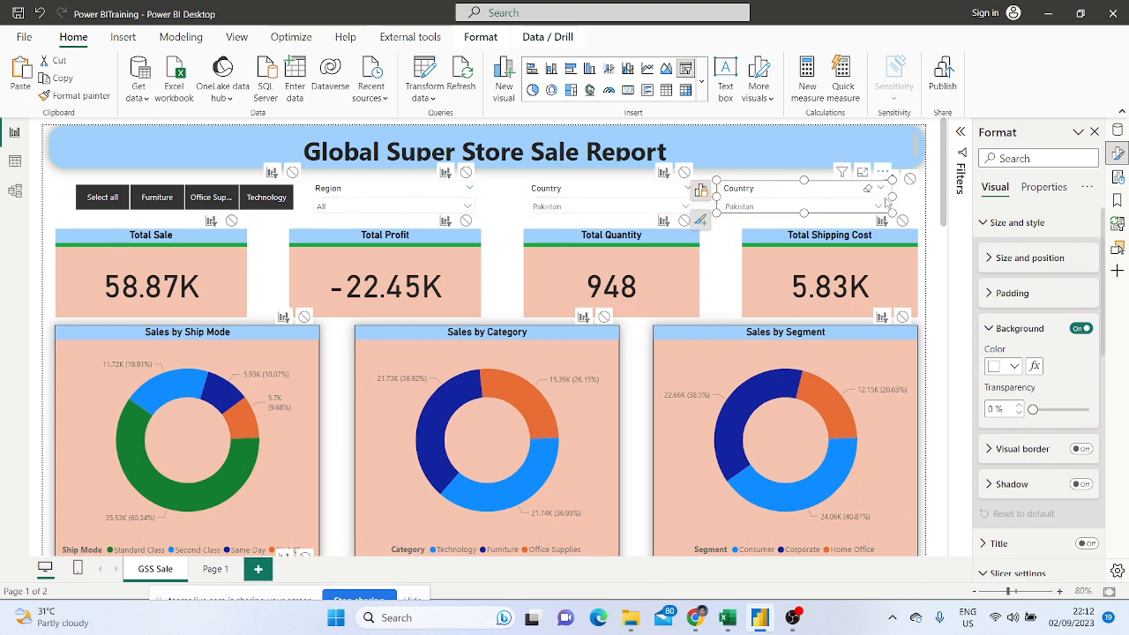
Replace the copied slicer's Country field with Order Date
left_click(700, 191)
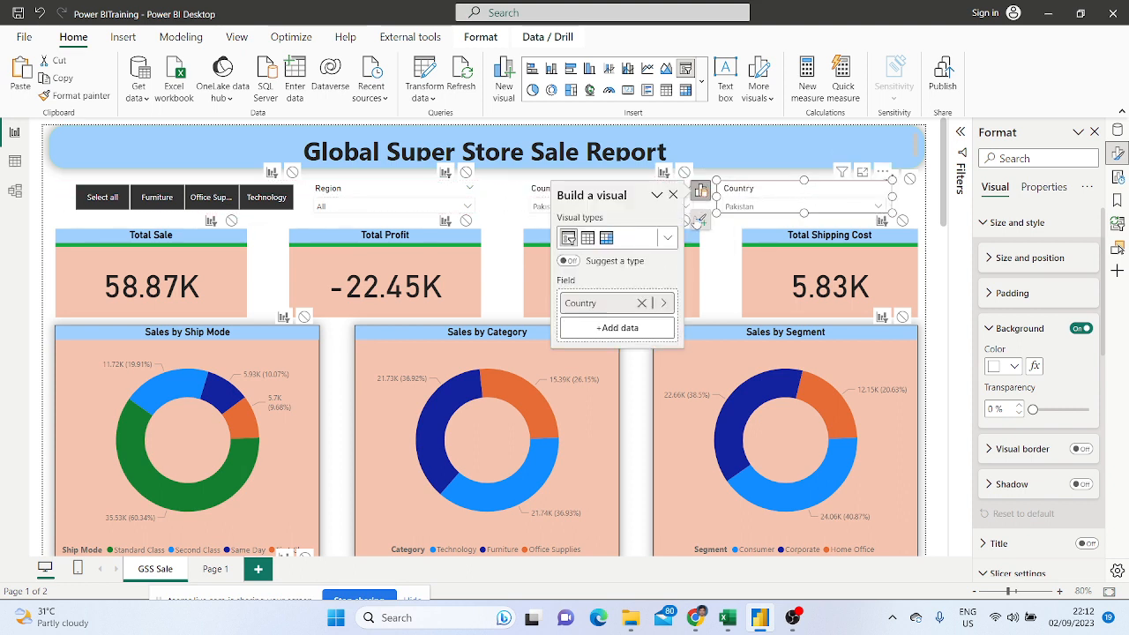
left_click(642, 302)
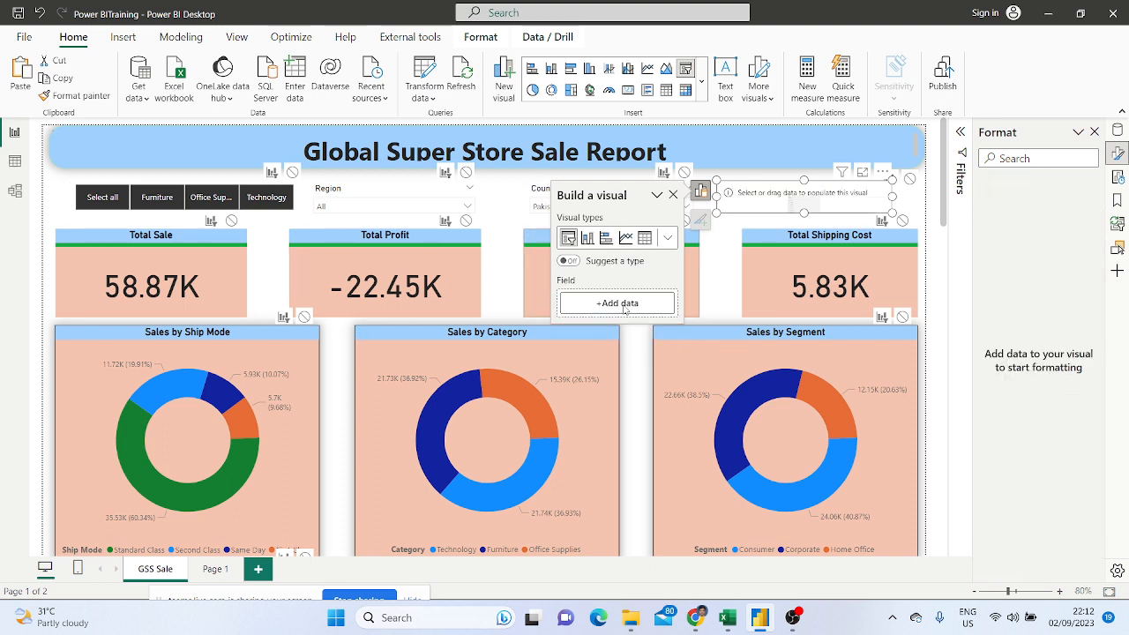
left_click(623, 306)
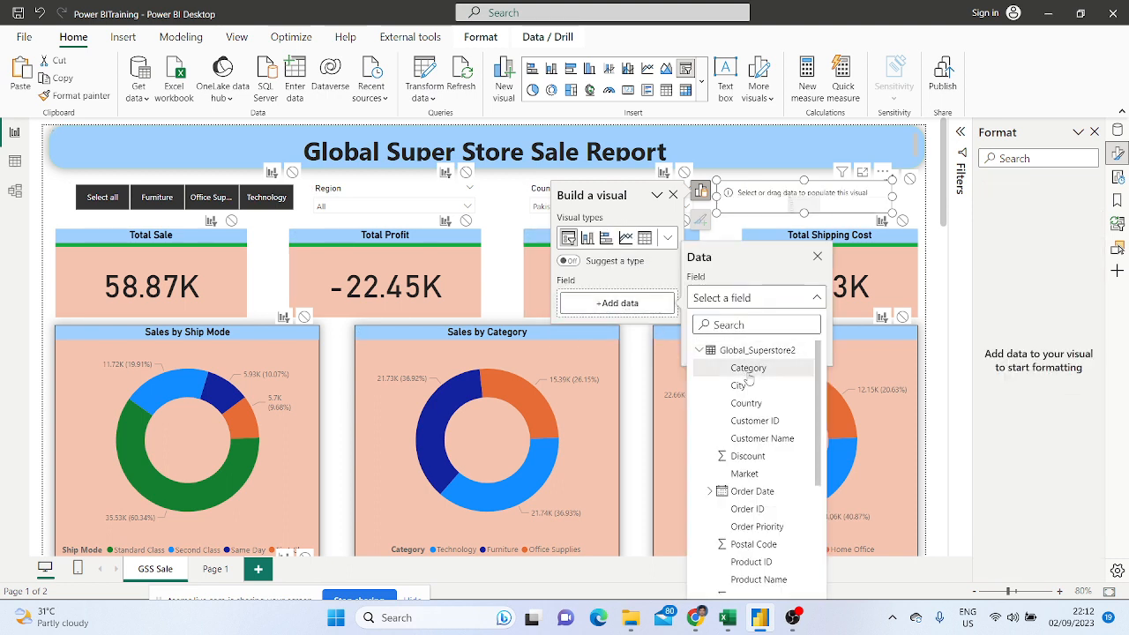
scroll(748, 456, "down", 1)
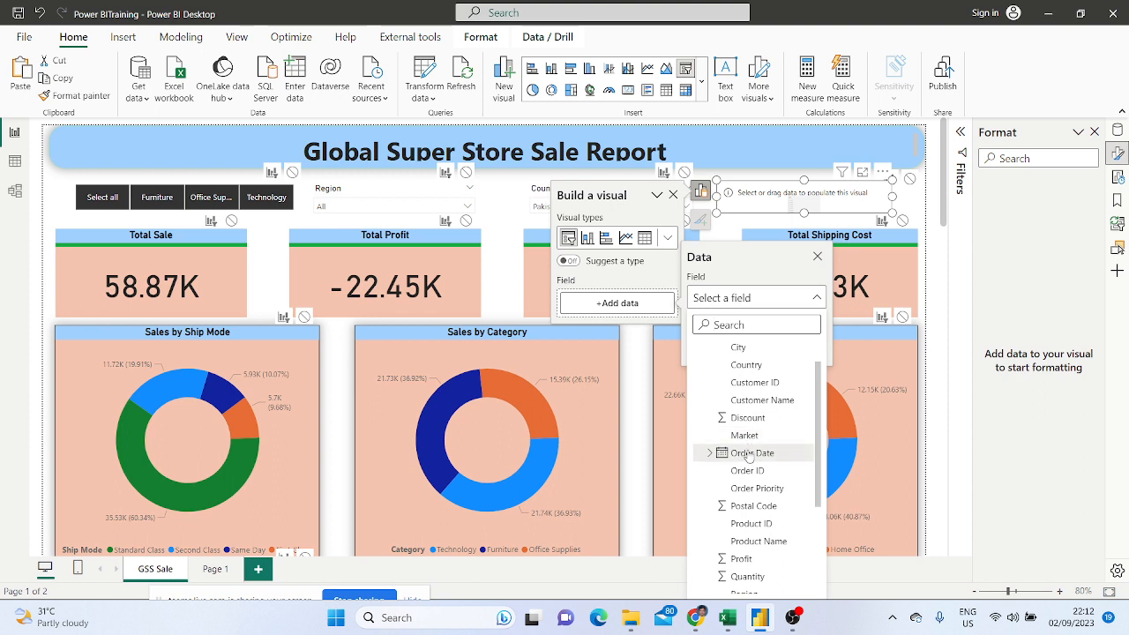
left_click(748, 454)
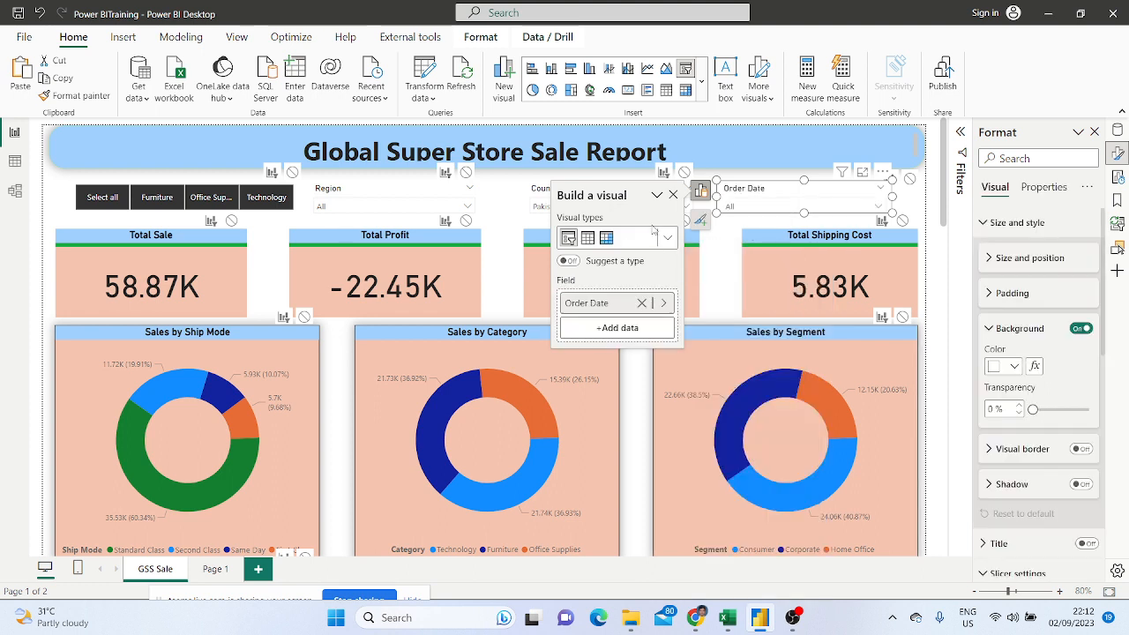
left_click(673, 196)
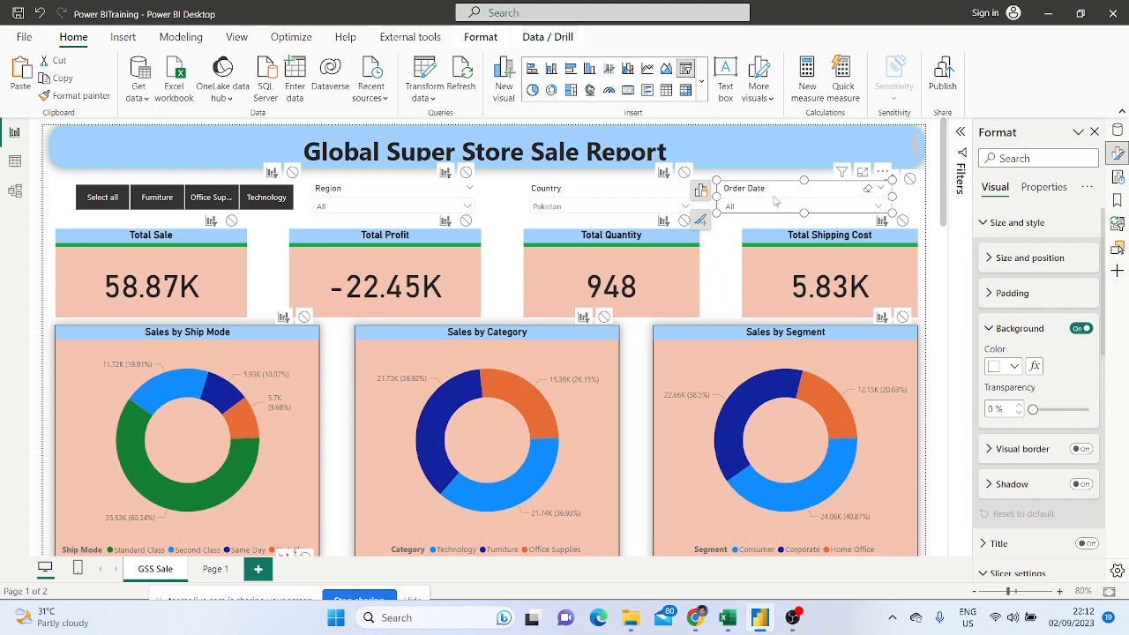
Check the Order Date slicer's date list, set its style to Between and reopen the style choices
left_click(878, 209)
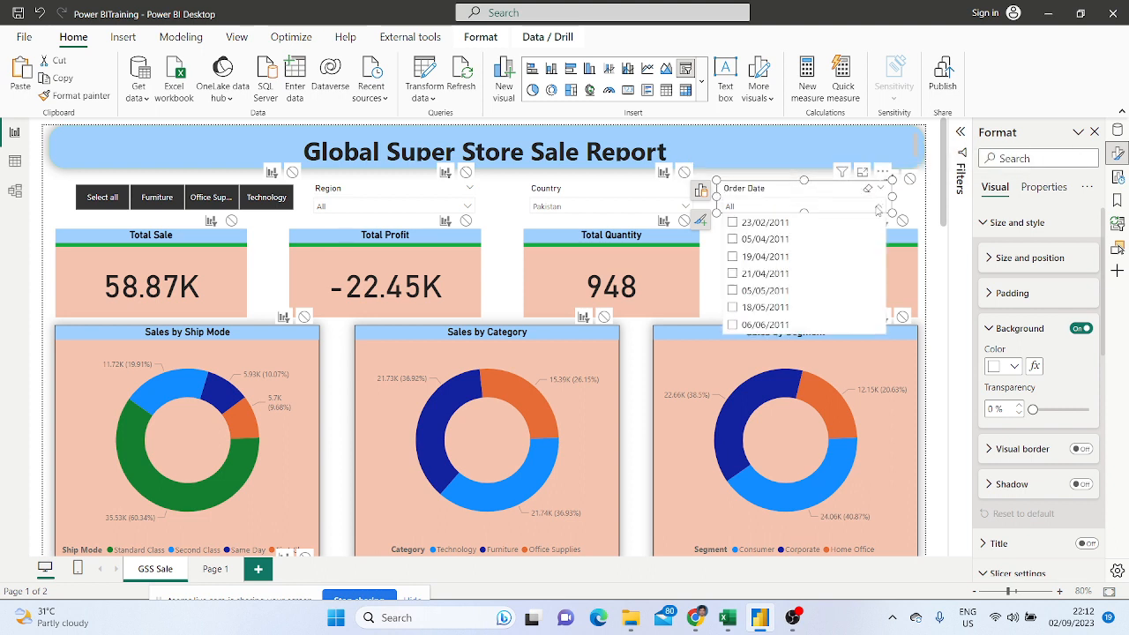
left_click(879, 209)
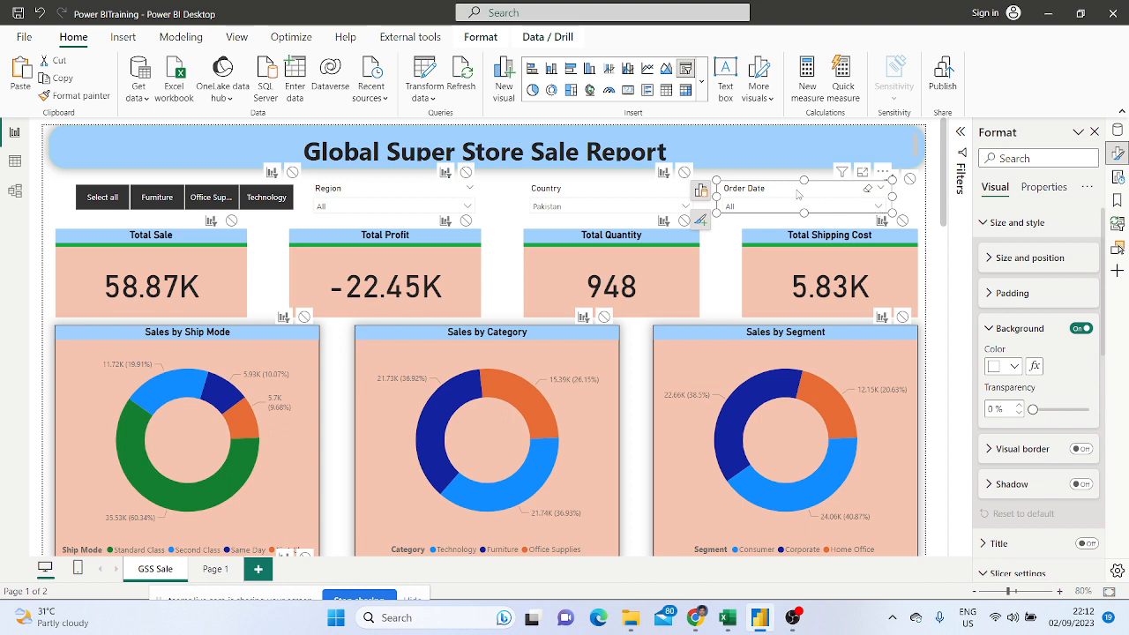
scroll(1053, 412, "down", 3)
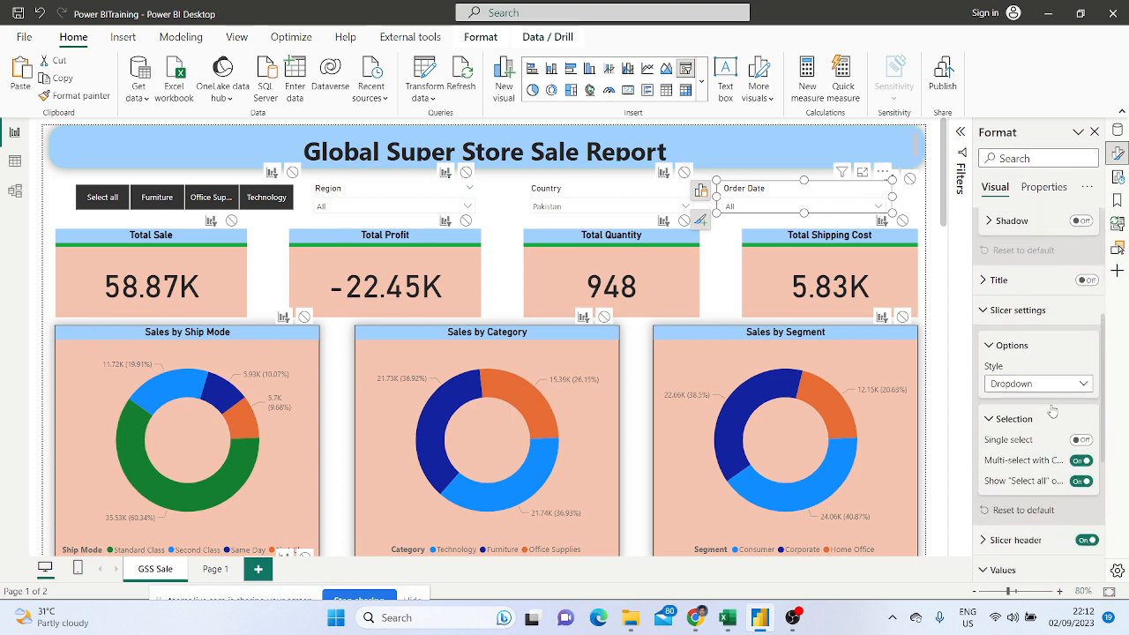
scroll(1053, 412, "down", 2)
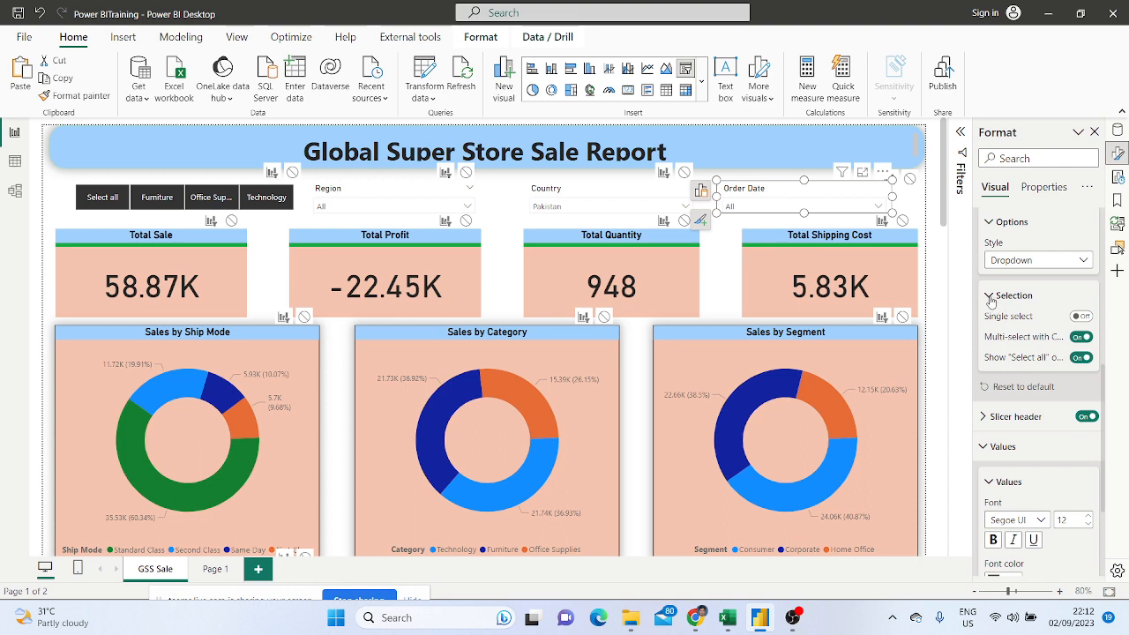
scroll(1024, 350, "up", 1)
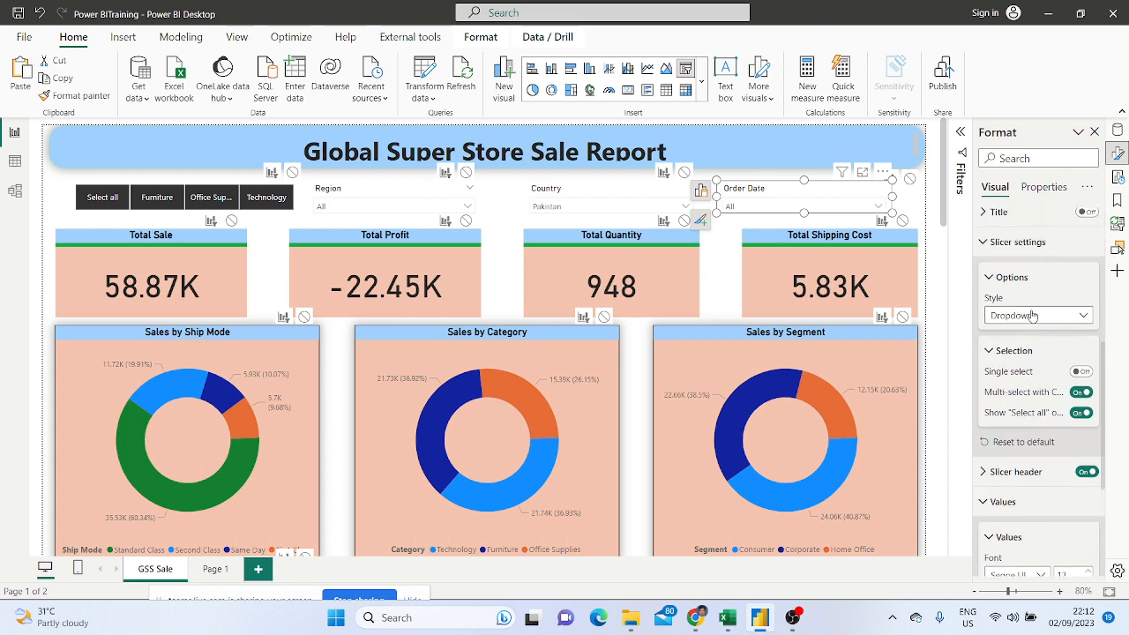
left_click(1082, 316)
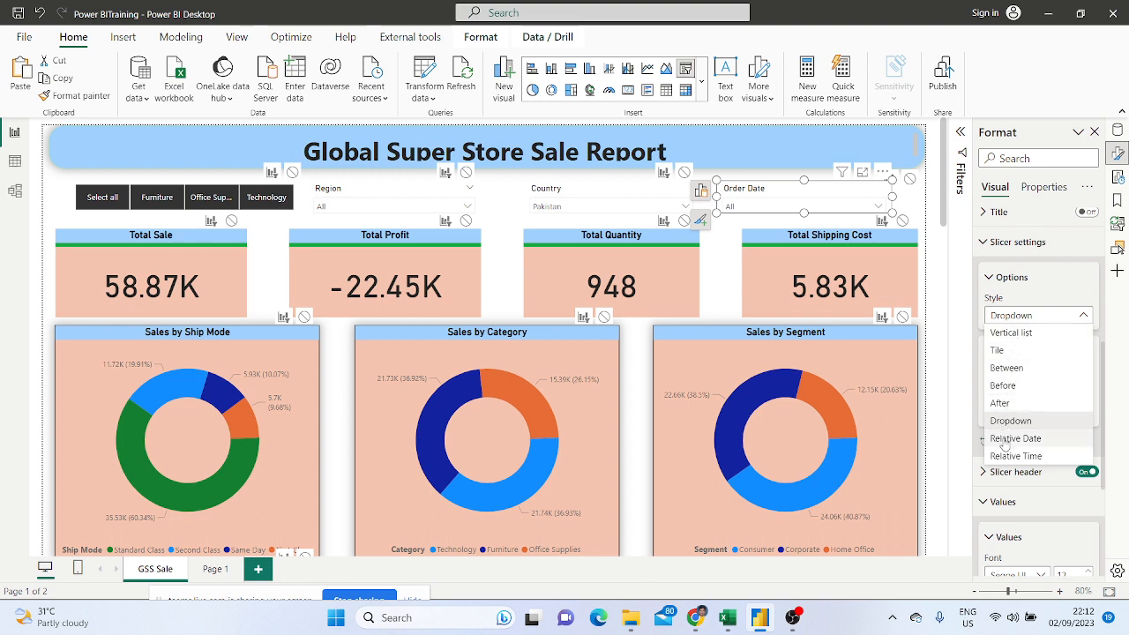
left_click(1009, 369)
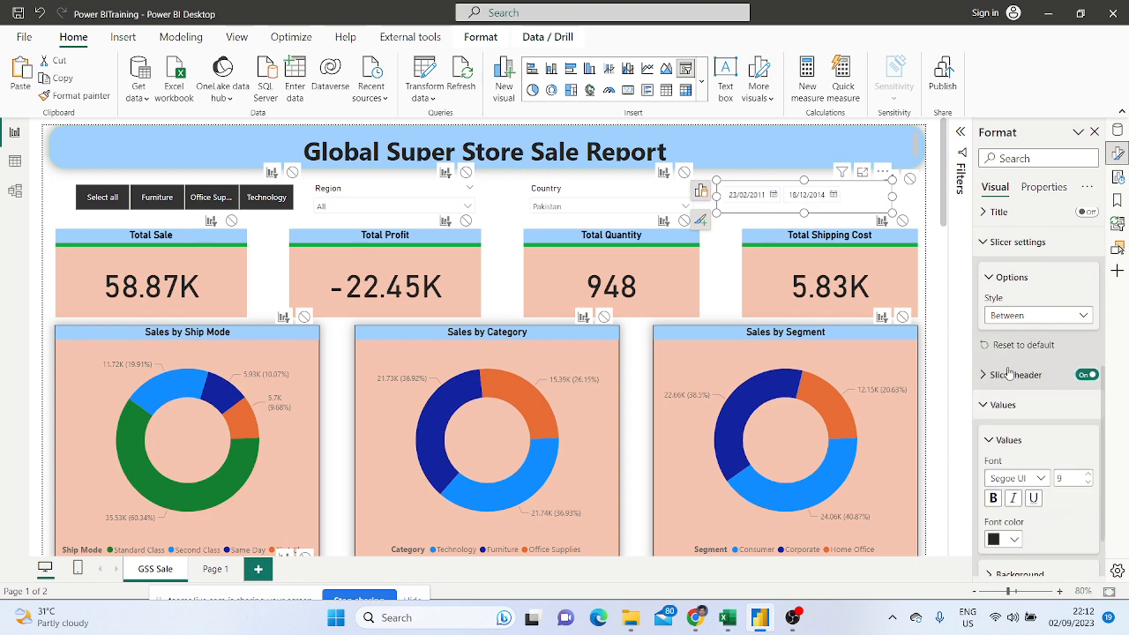
left_click(1084, 318)
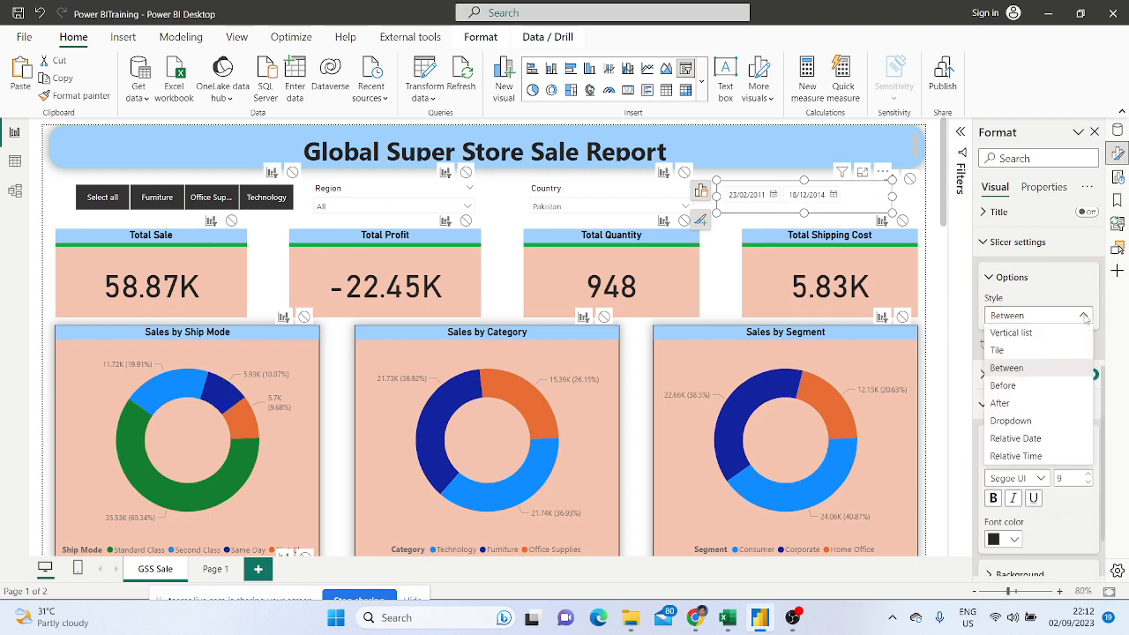
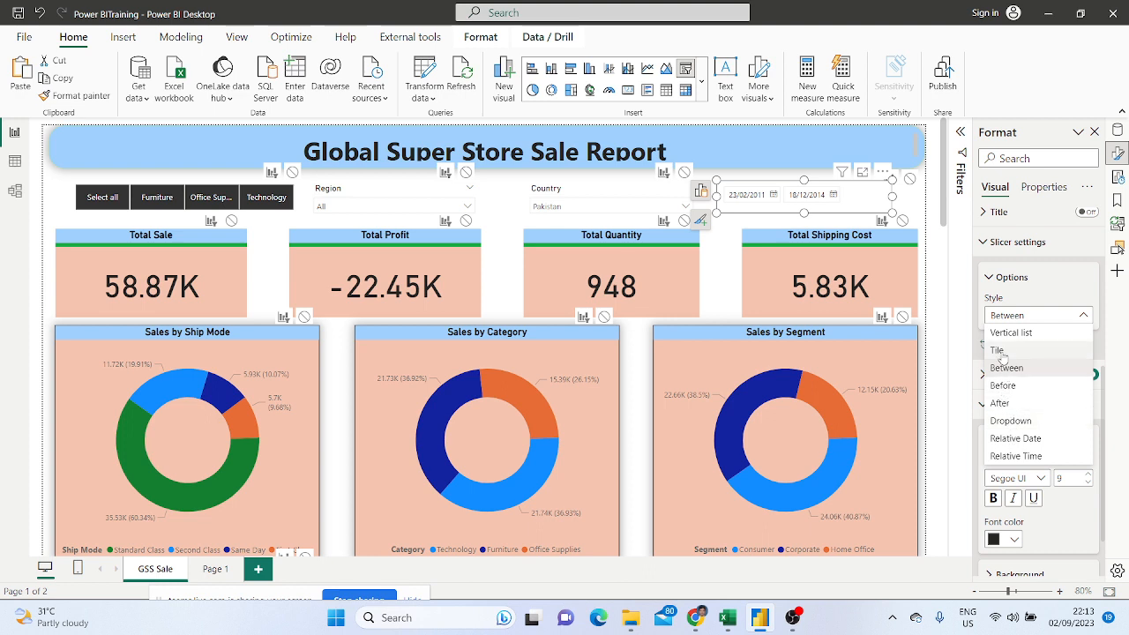
Try the Vertical list, Tile, Between and Before styles on the Order Date slicer
left_click(1013, 334)
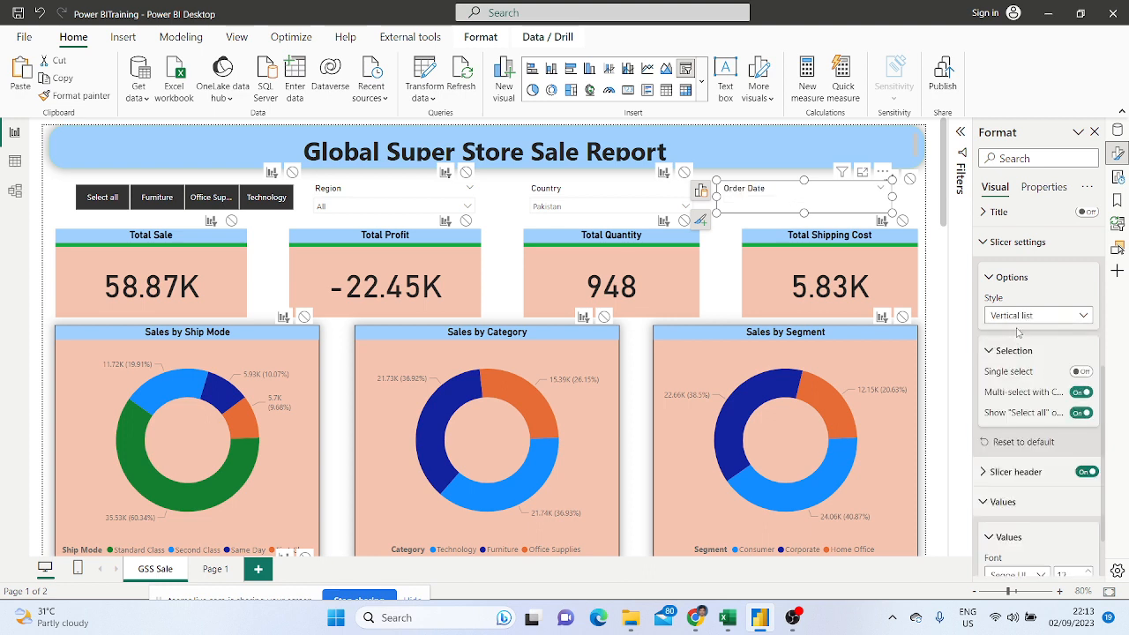
left_click(1045, 316)
left_click(1002, 350)
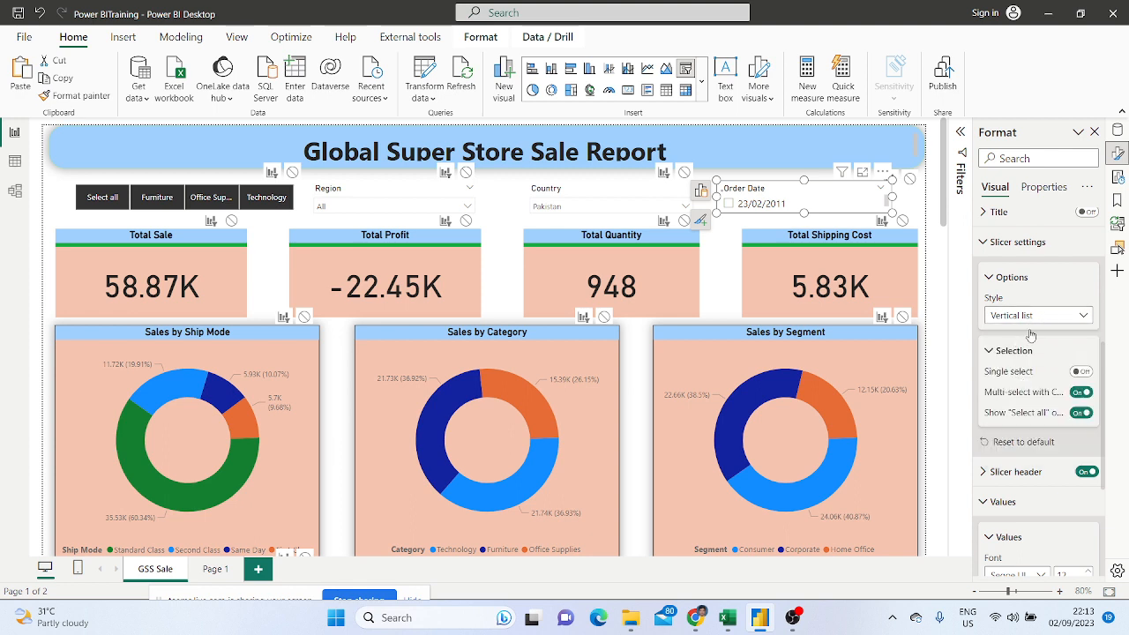
left_click(1042, 318)
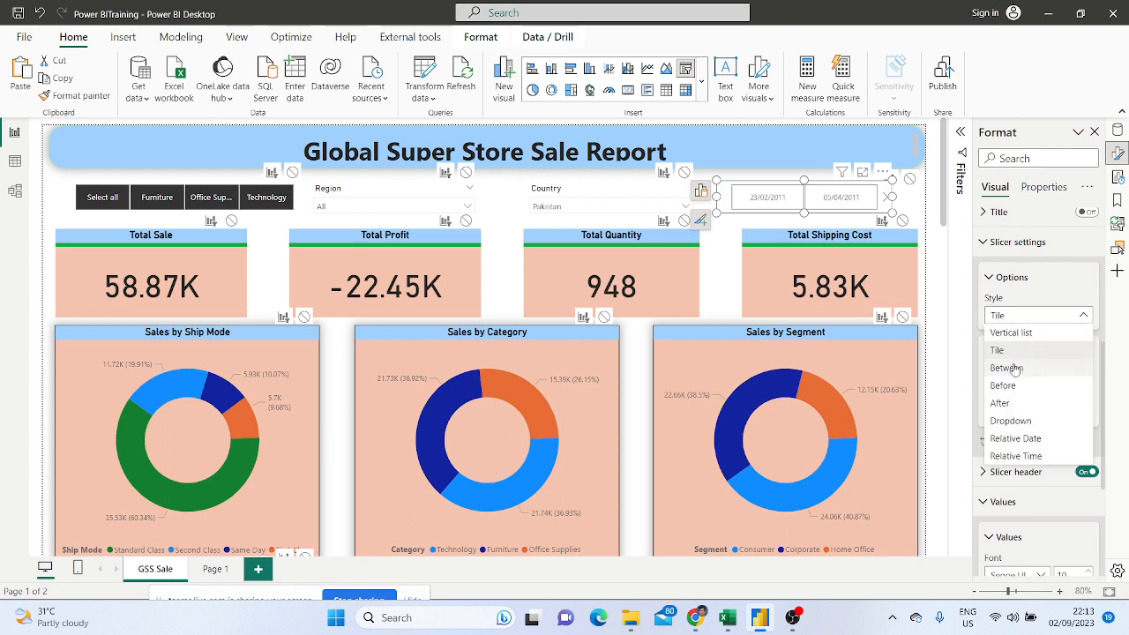
left_click(1007, 368)
left_click(1033, 316)
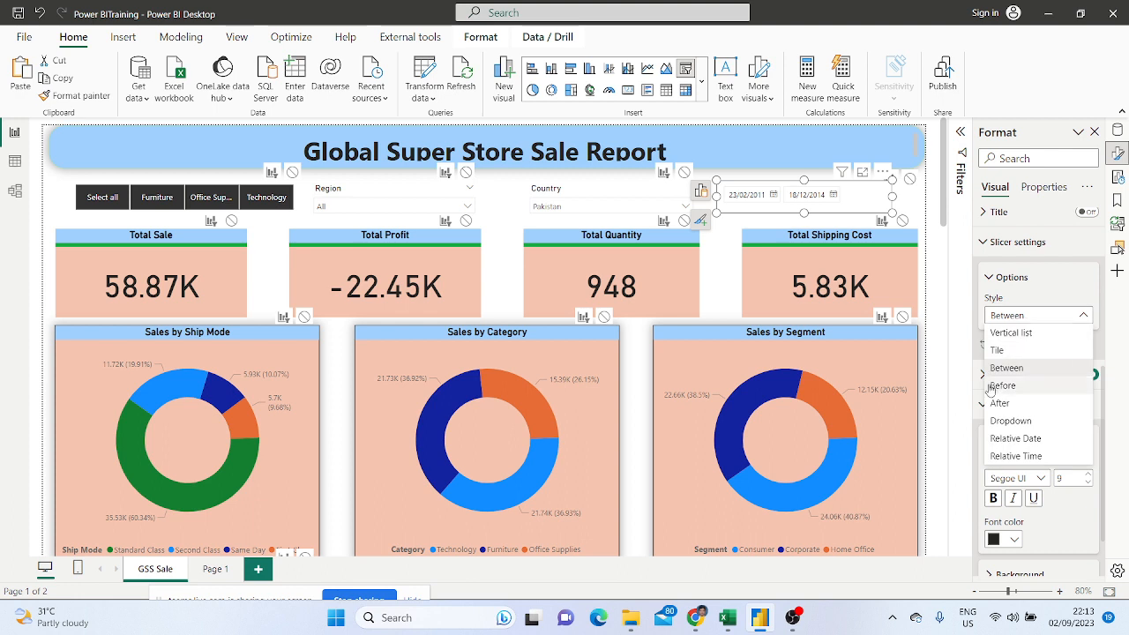
left_click(1003, 386)
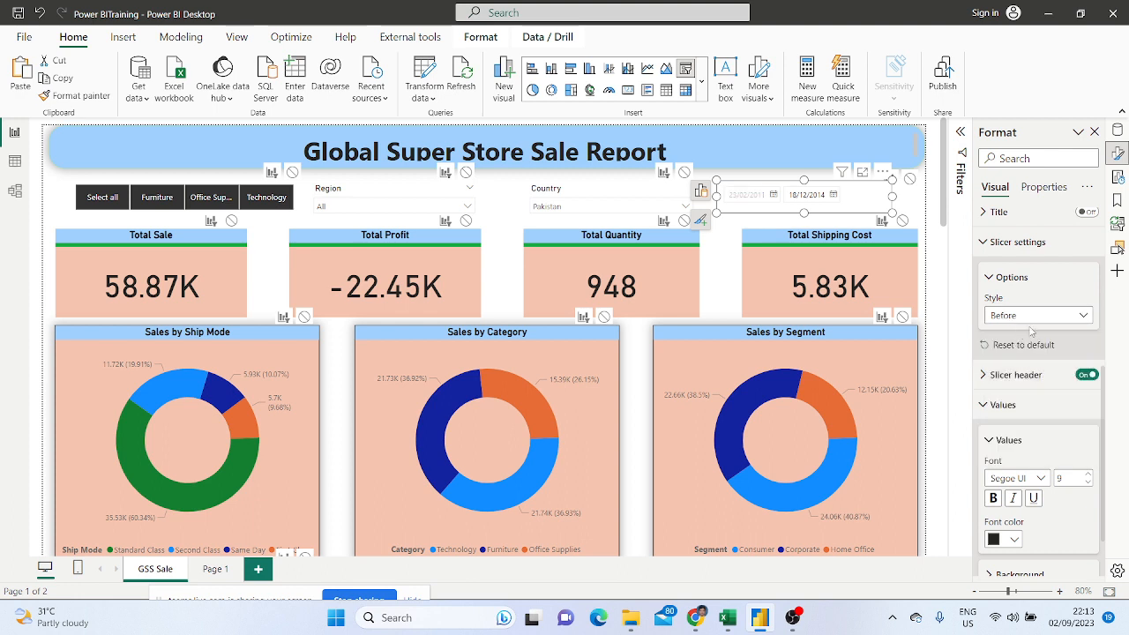
left_click(1043, 317)
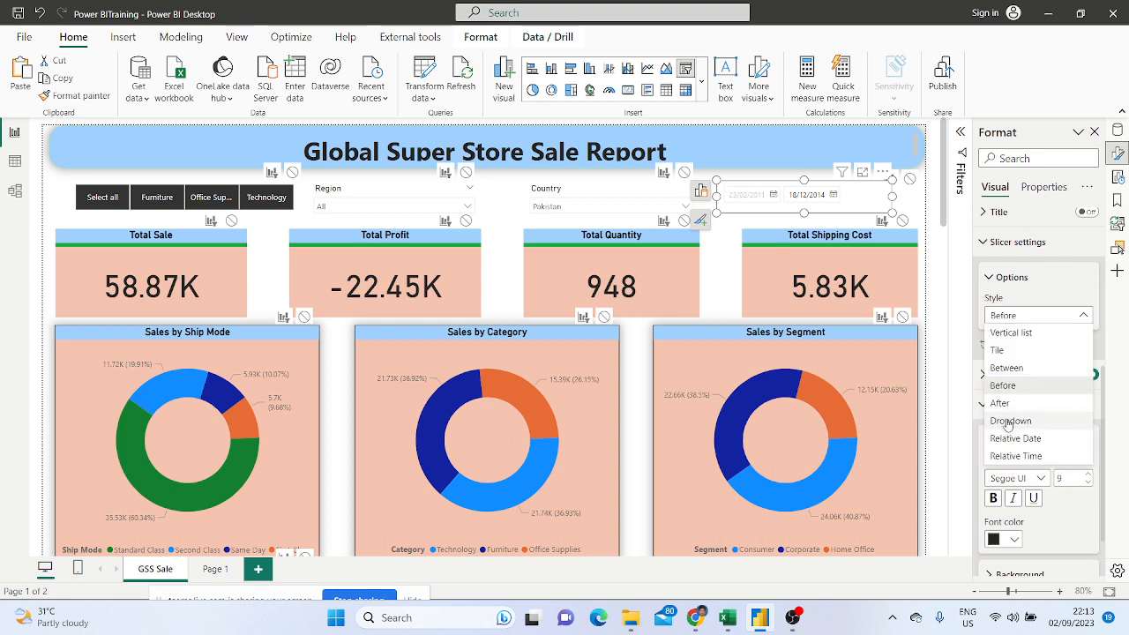
Try the Dropdown, Relative Date and Relative Time styles on the Order Date slicer, and return it to Between
left_click(1008, 422)
left_click(1045, 317)
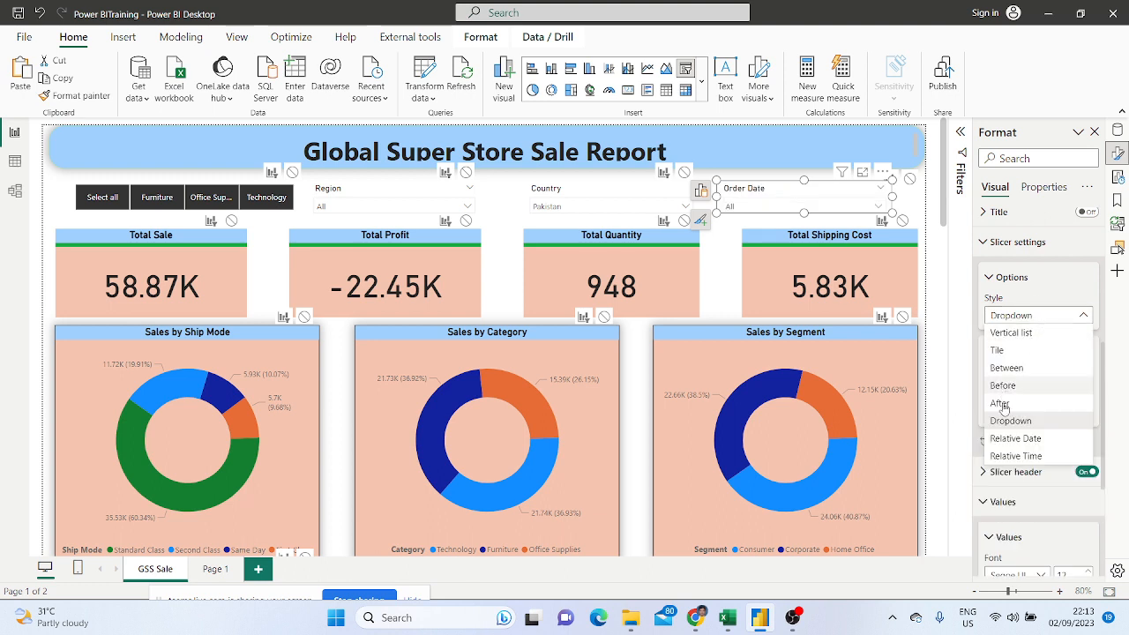
left_click(1006, 438)
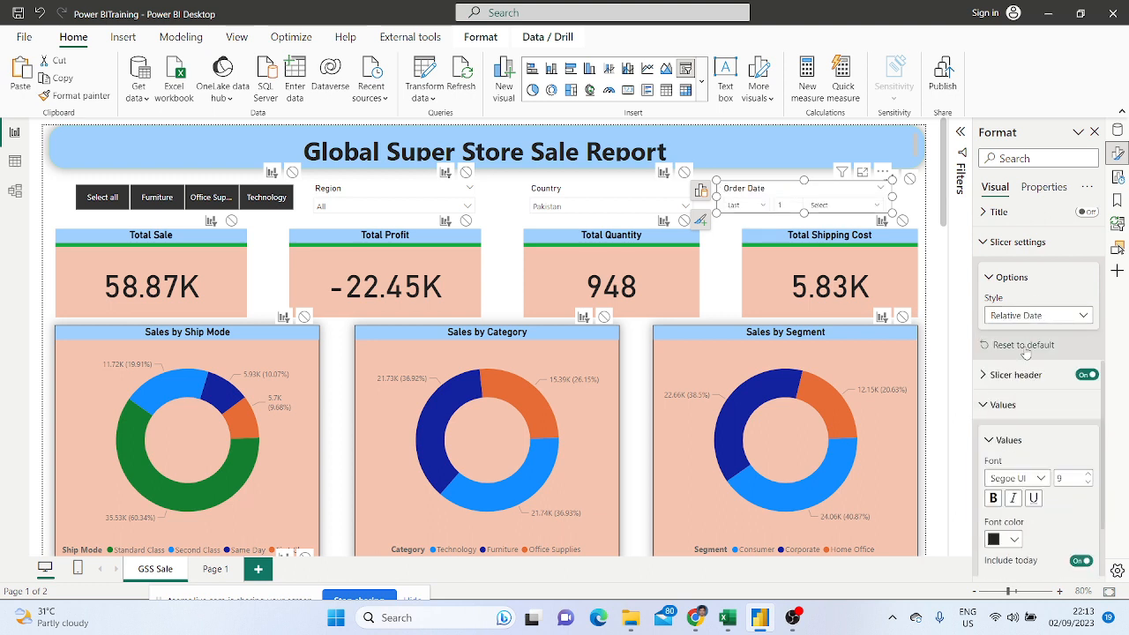
left_click(1061, 317)
left_click(1015, 436)
left_click(1059, 318)
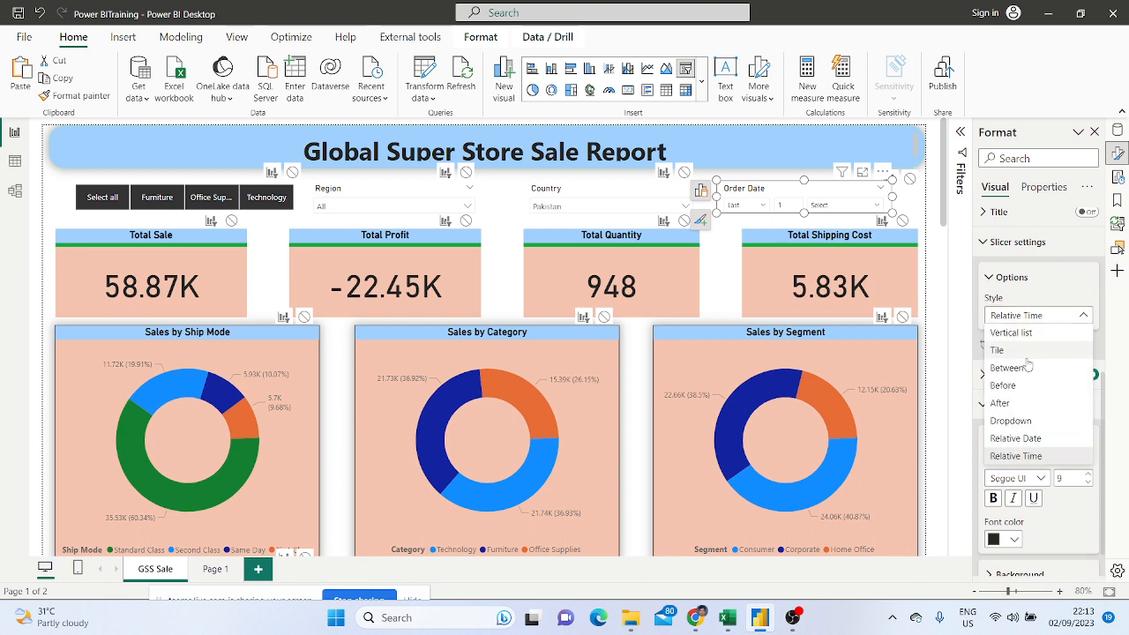
left_click(1021, 369)
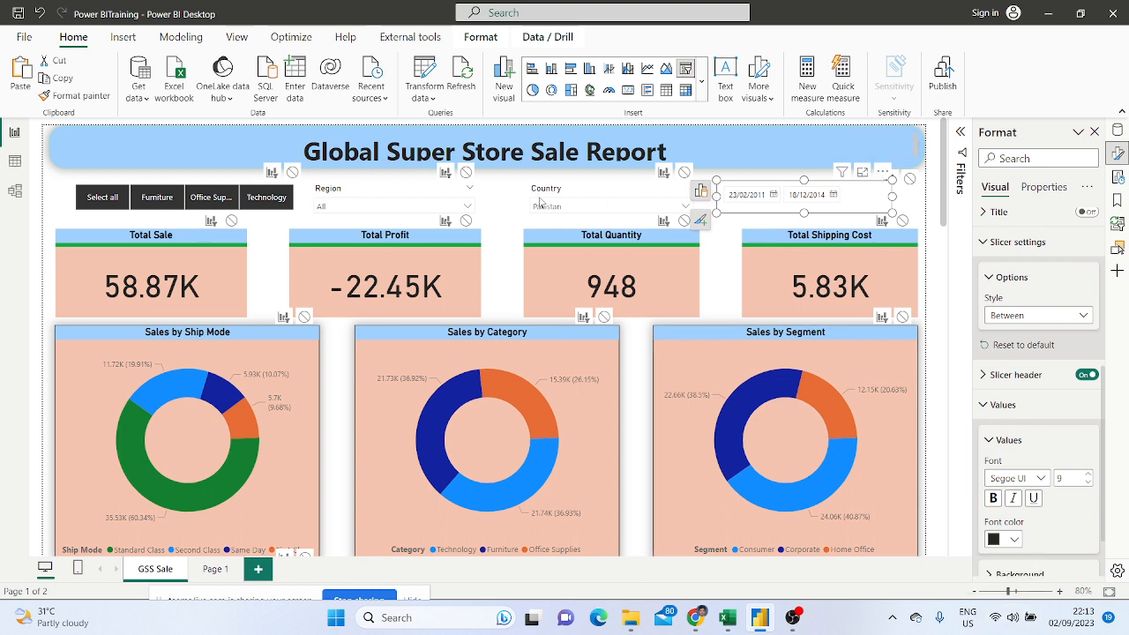
Widen the Order Date slicer over the Country slicer and set its style to Dropdown
mouse_move(540, 202)
left_mouse_down()
mouse_move(411, 202)
mouse_move(713, 218)
mouse_move(561, 201)
left_mouse_up()
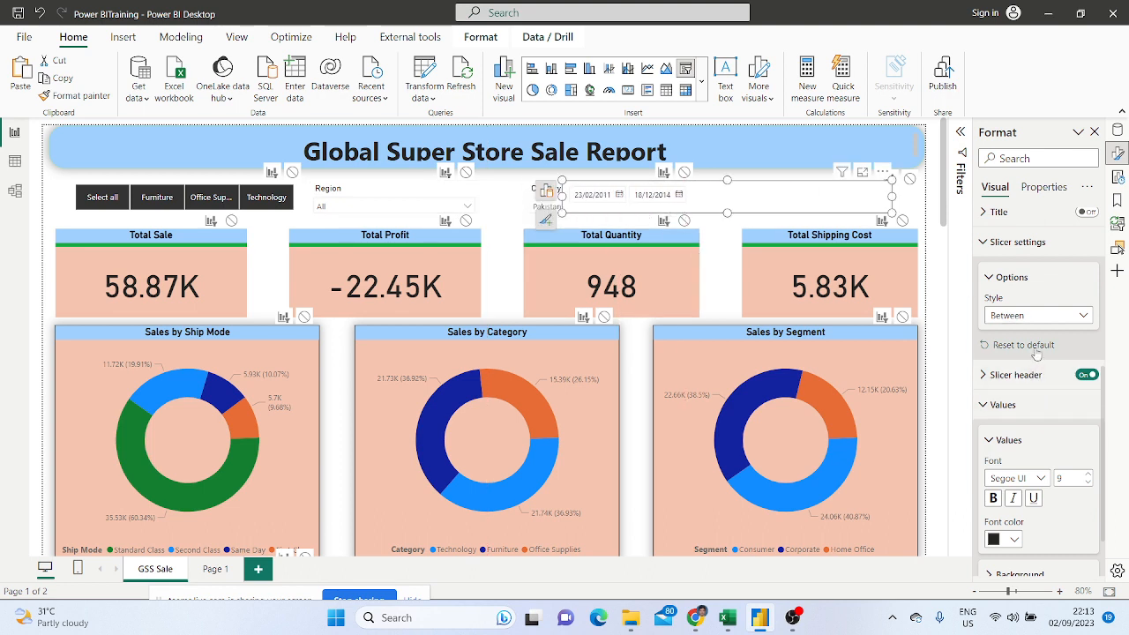
left_click(1084, 316)
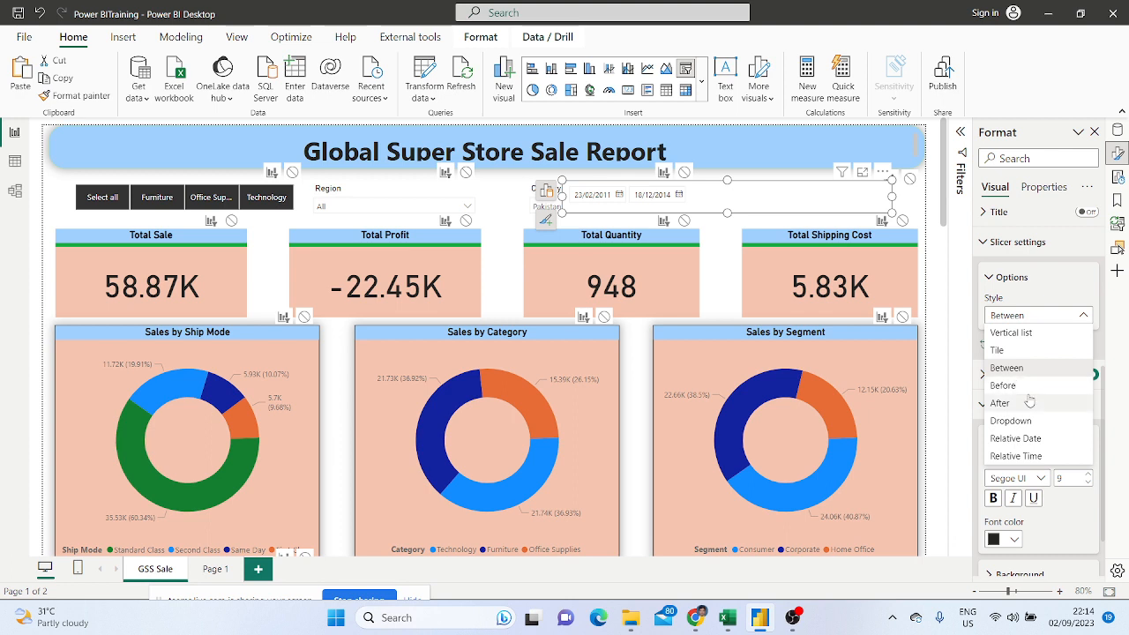
left_click(1015, 421)
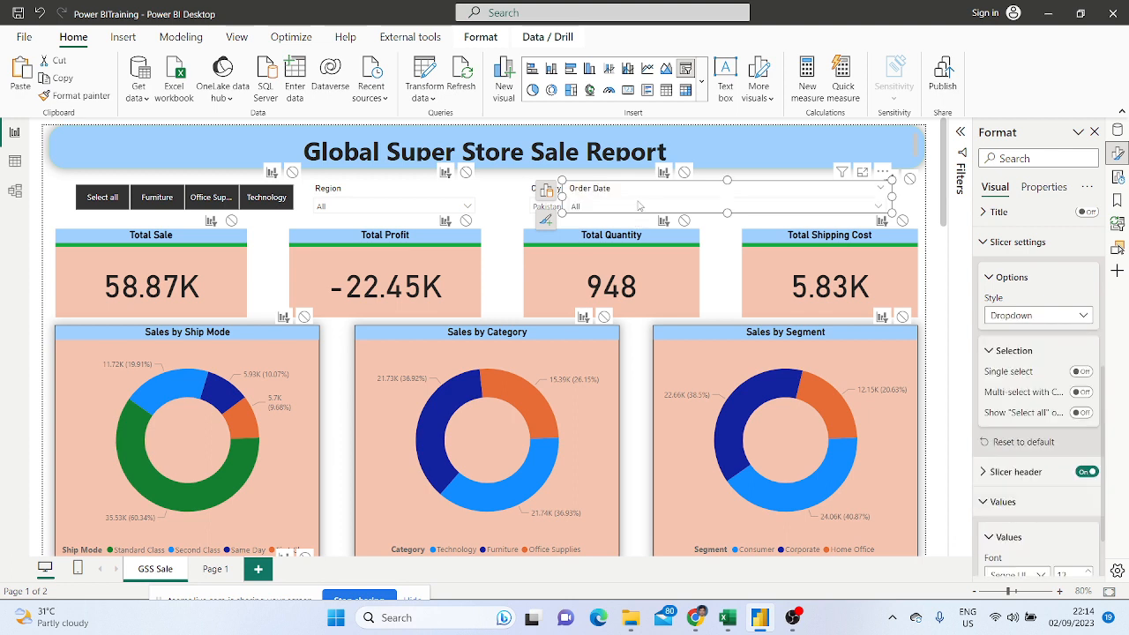
Check the Order Date slicer's sort options, narrow it clear of the Country slicer and clear the Country selection
left_click(883, 171)
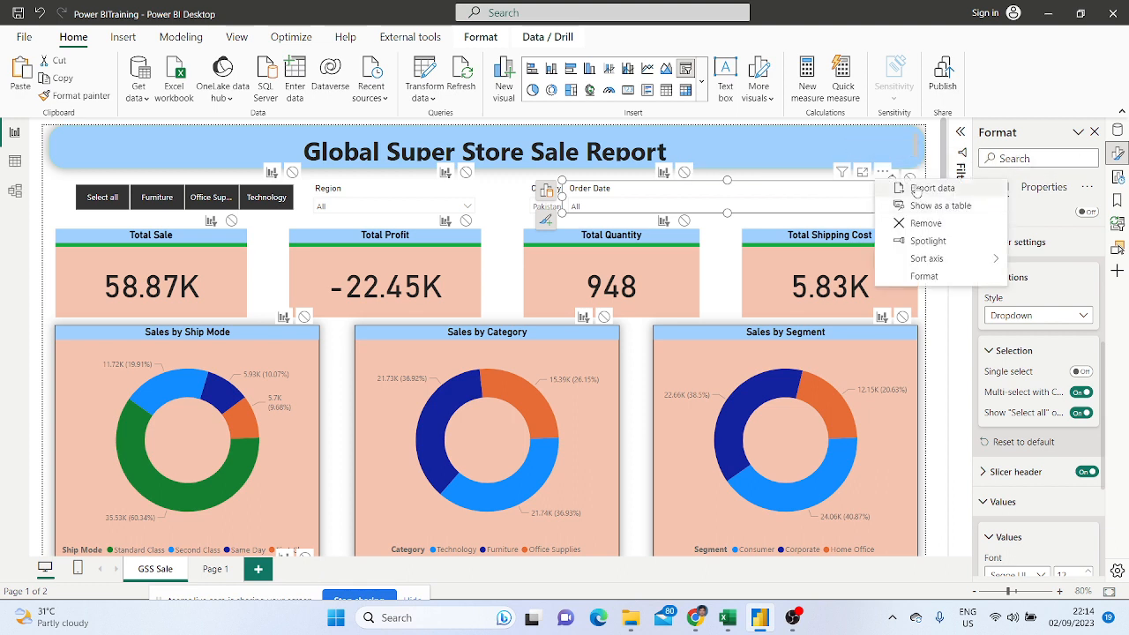
mouse_move(933, 258)
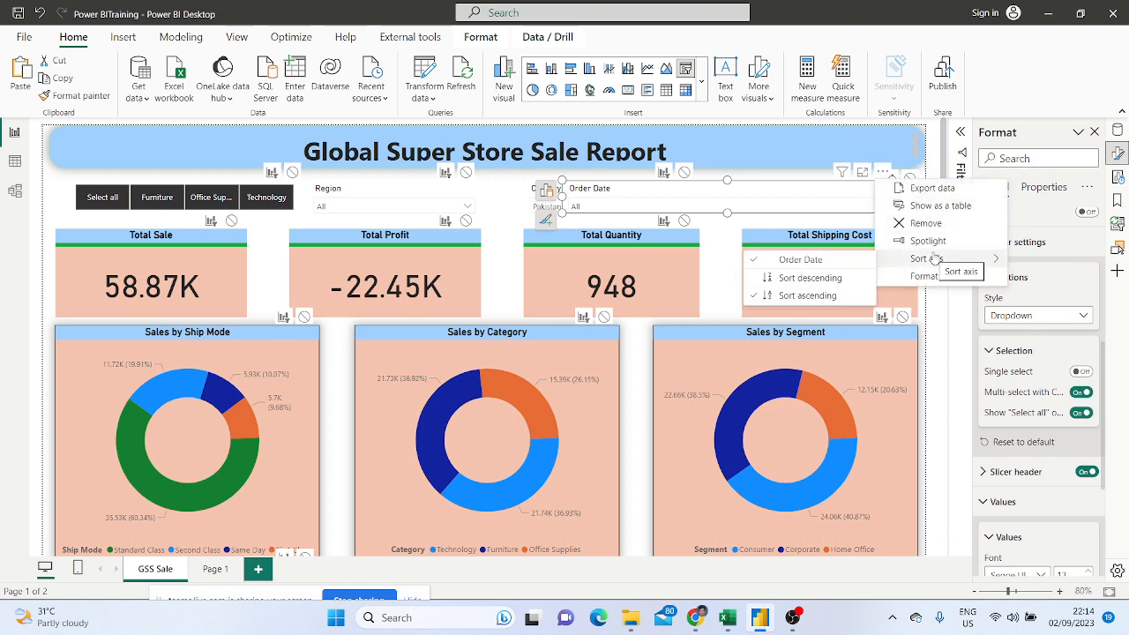
left_click(565, 199)
left_click_drag(564, 199, 750, 197)
left_click(671, 187)
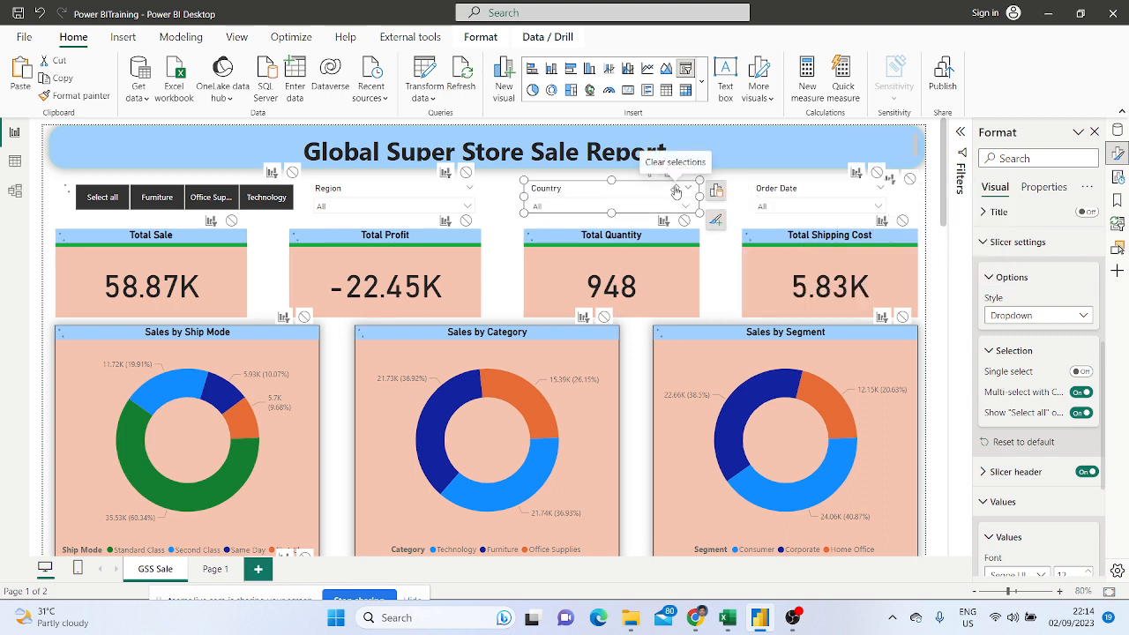
Set the Order Date slicer's style to Between and resize it to end flush with the Total Shipping Cost card
left_click(830, 199)
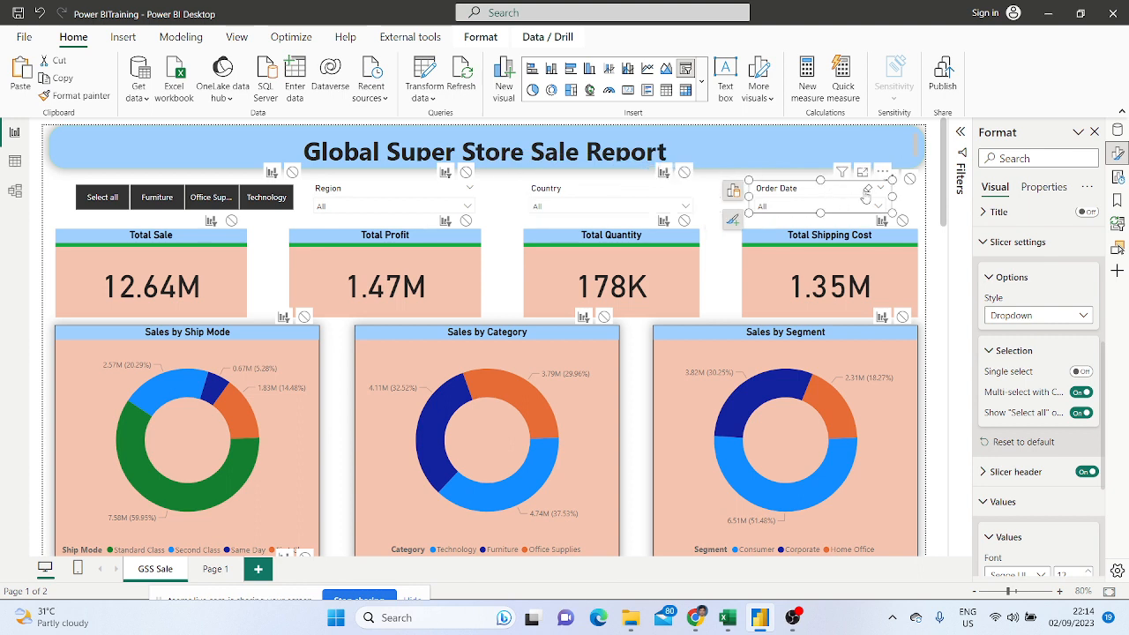
left_click(1084, 318)
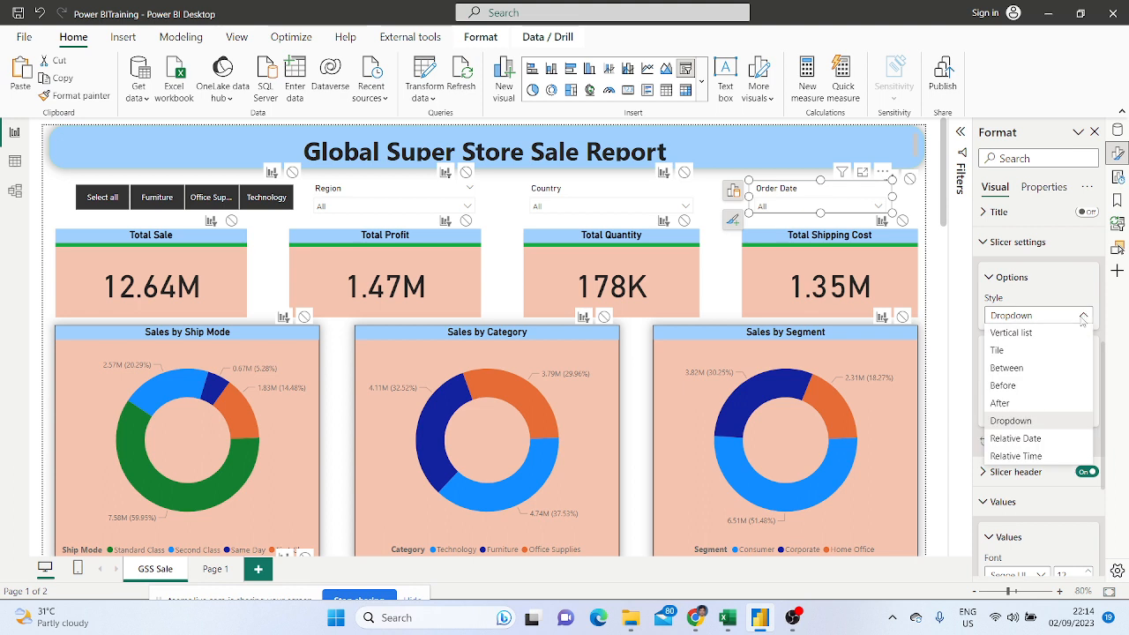
left_click(1009, 368)
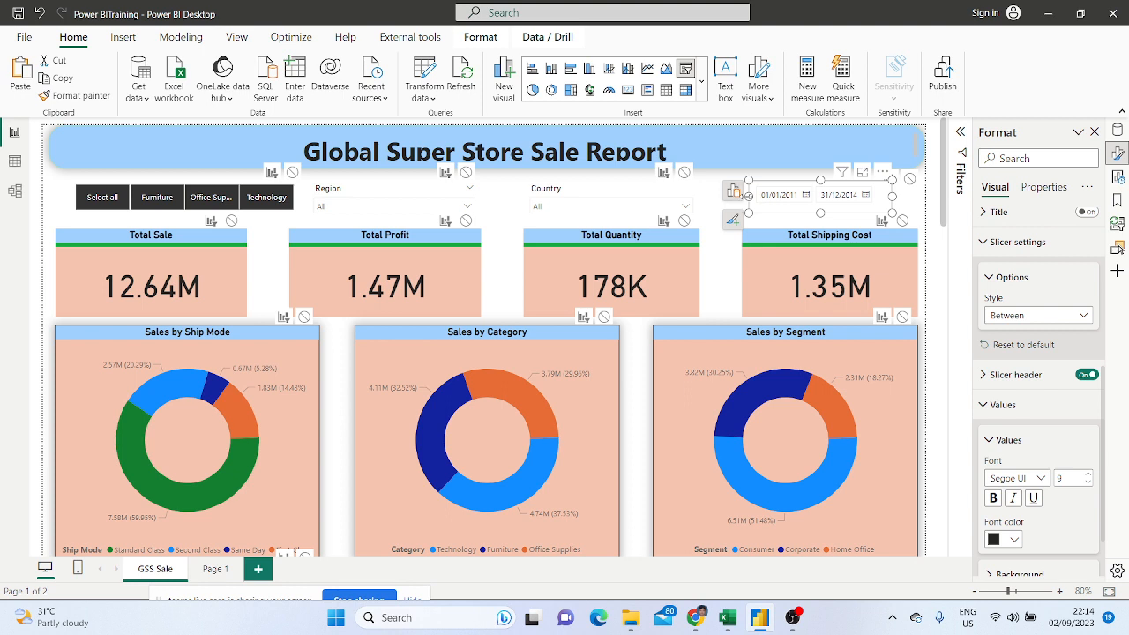
left_click_drag(748, 196, 646, 195)
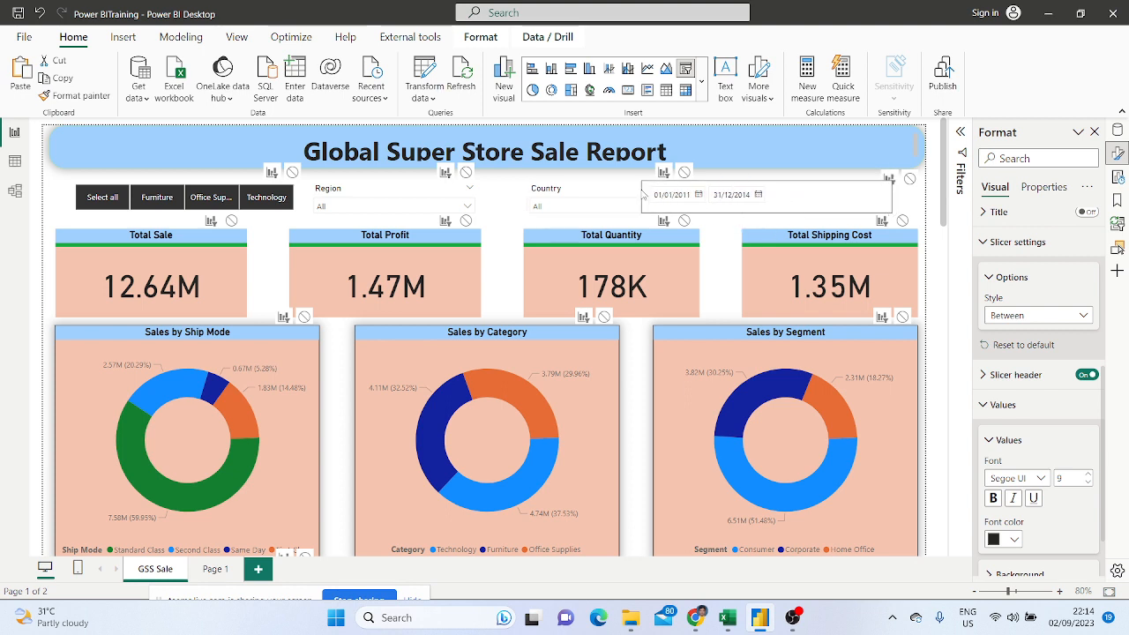
left_click(1082, 318)
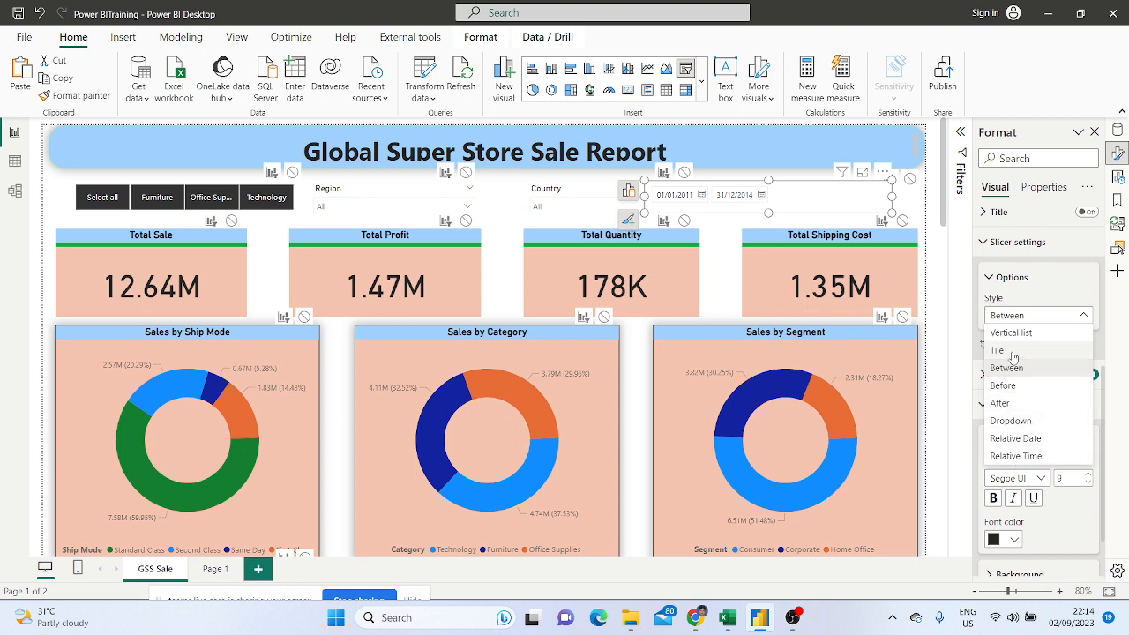
left_click_drag(645, 197, 742, 208)
left_click_drag(894, 196, 917, 202)
Look through the Order Date slicer's formatting settings, including size and position, visual border, title, slicer header and values
scroll(1057, 292, "up", 3)
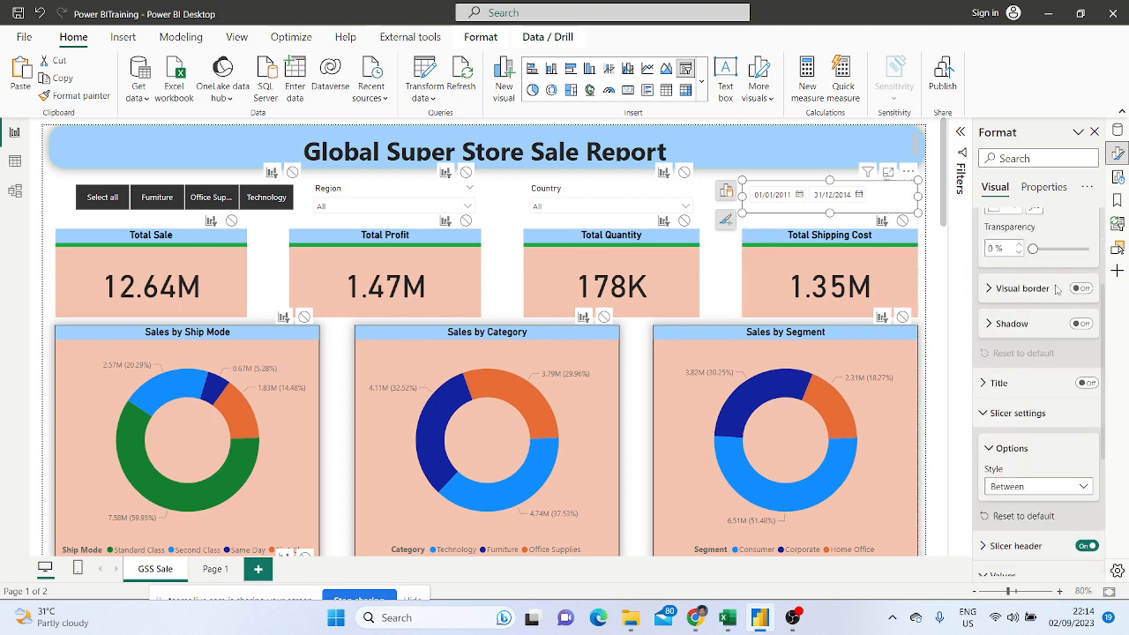
scroll(1057, 292, "up", 2)
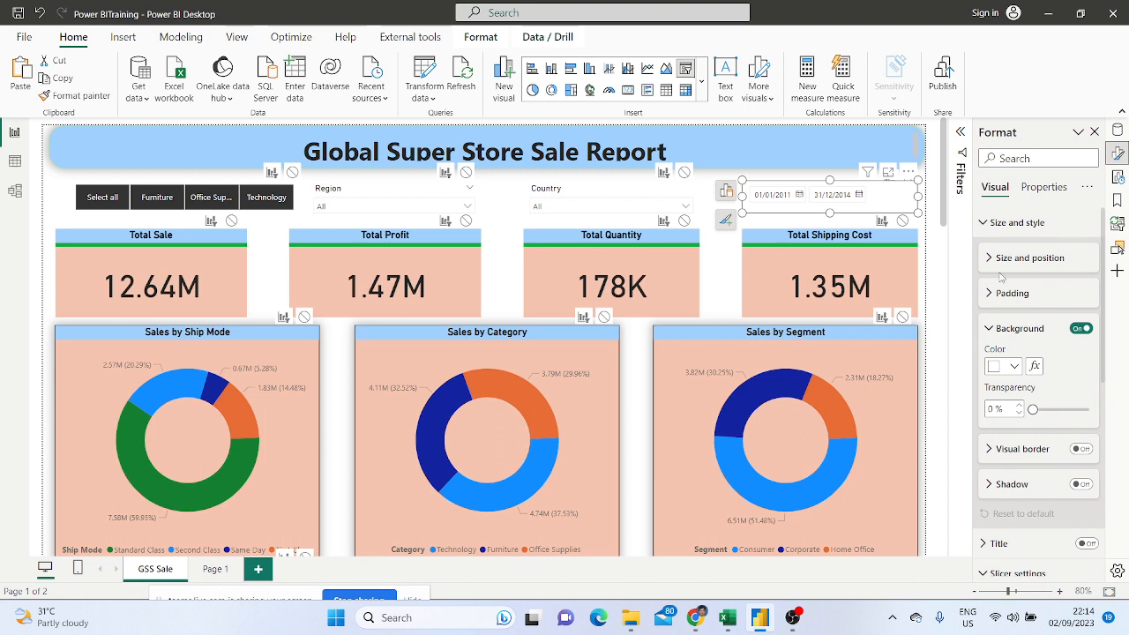
left_click(1037, 189)
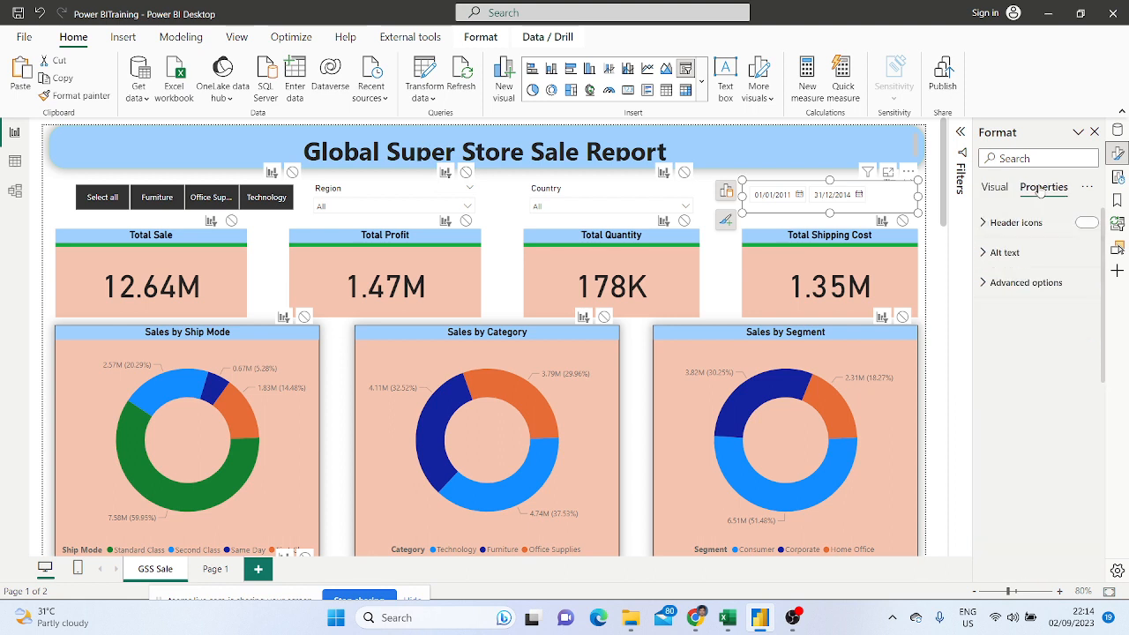
left_click(996, 188)
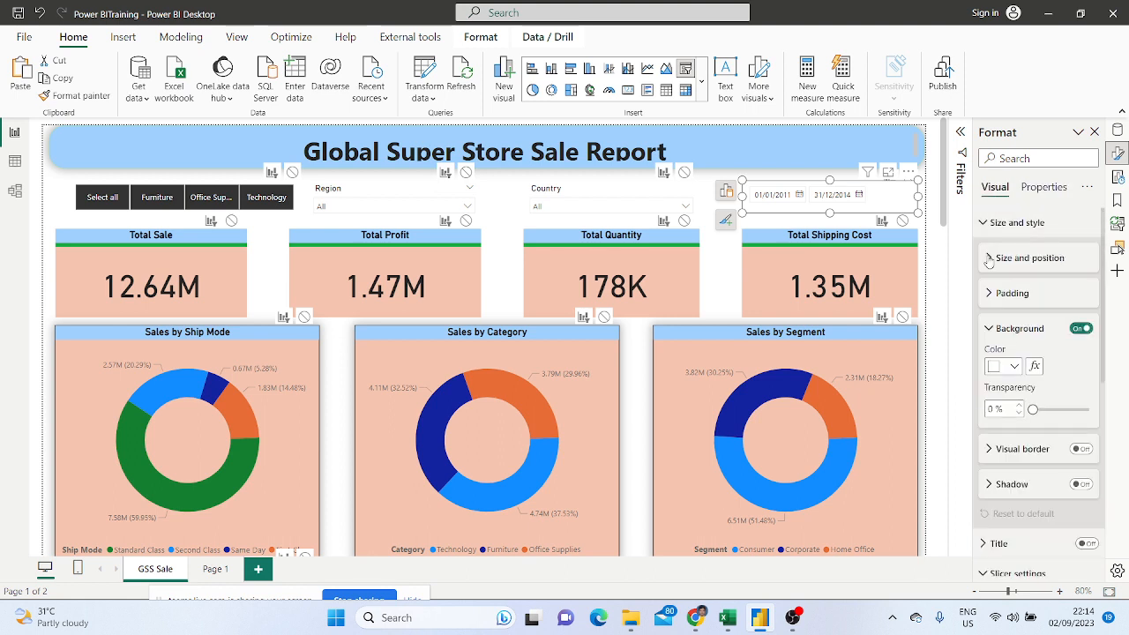
left_click(989, 258)
left_click(989, 258)
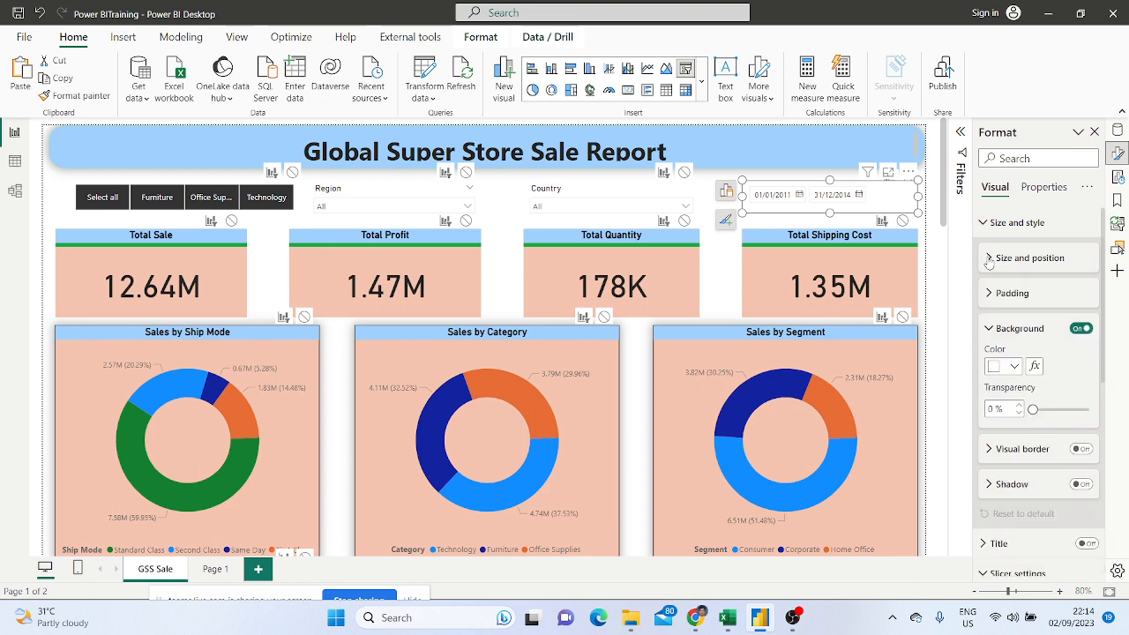
scroll(1006, 349, "down", 2)
left_click(992, 339)
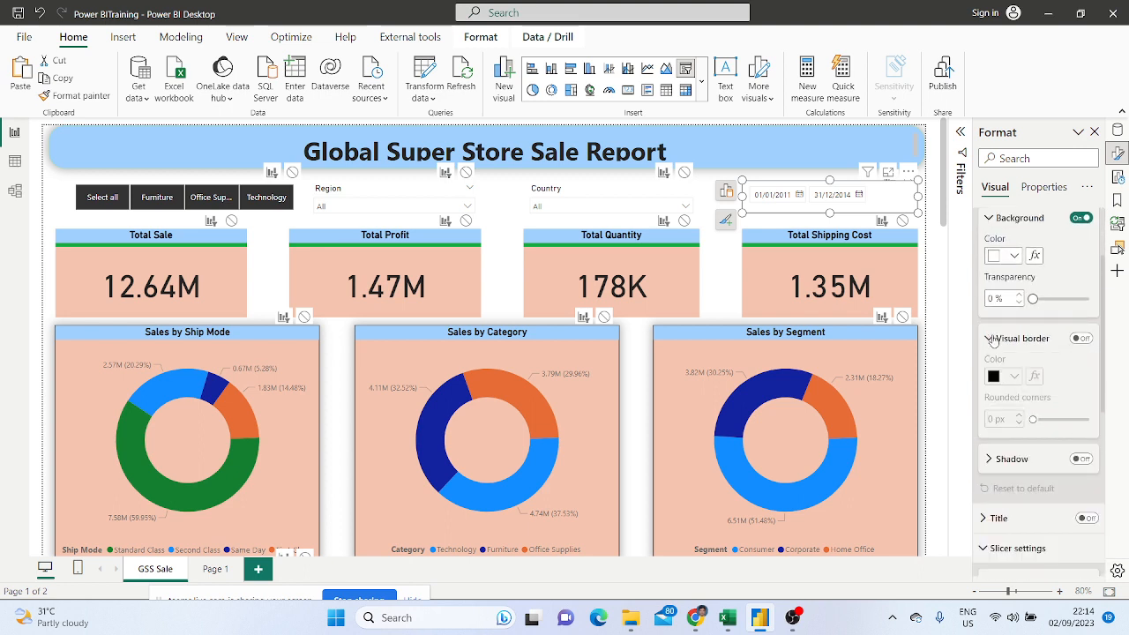
left_click(992, 338)
scroll(1014, 353, "down", 3)
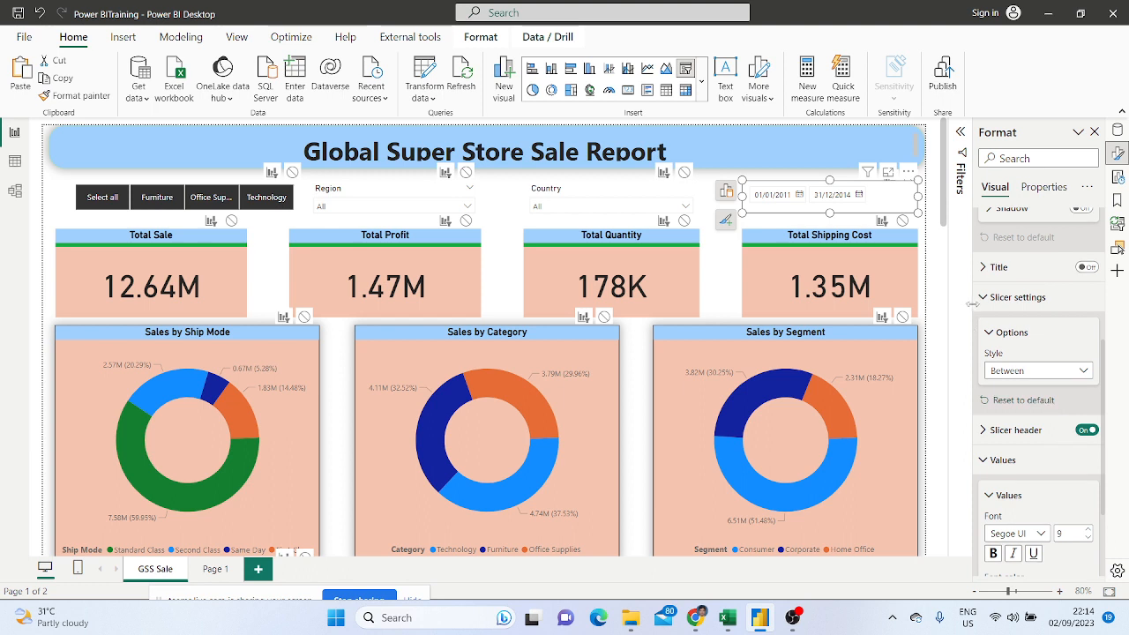
left_click(983, 268)
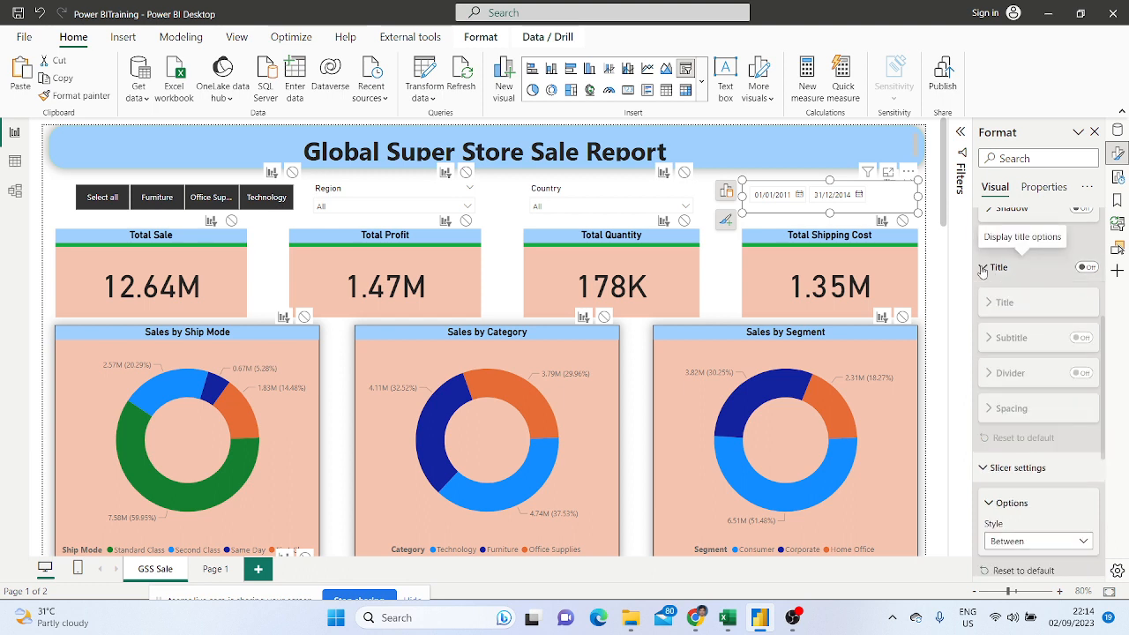
left_click(983, 267)
scroll(983, 349, "down", 3)
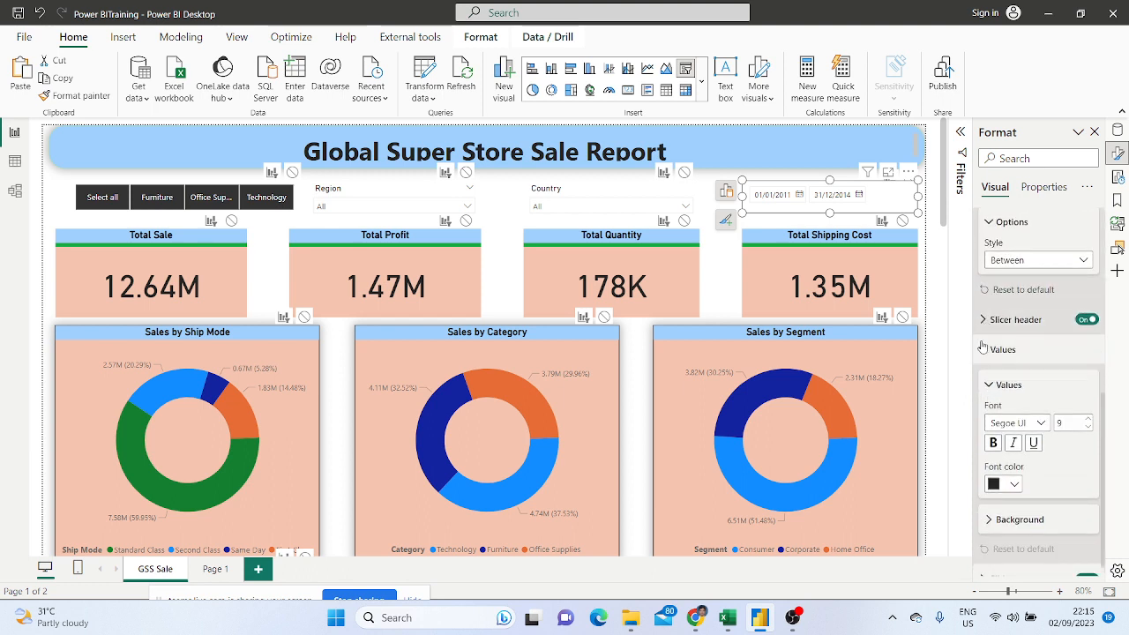
scroll(991, 388, "down", 1)
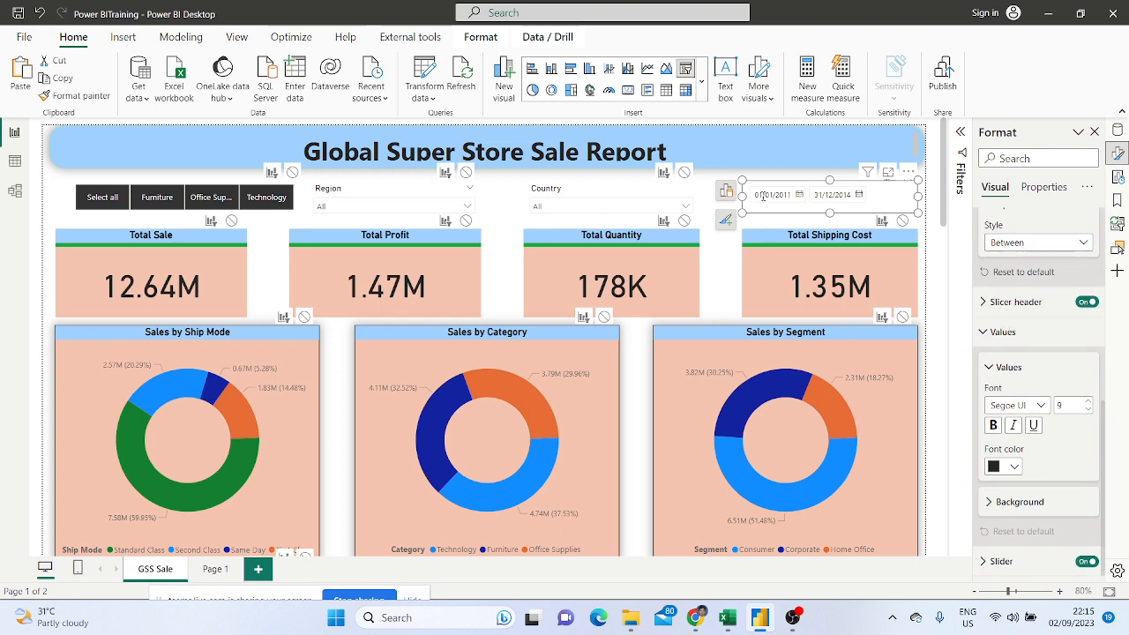
Set the Order Date slicer's end date to 31/12/2011 and check the filtered visuals across the report
left_click(802, 195)
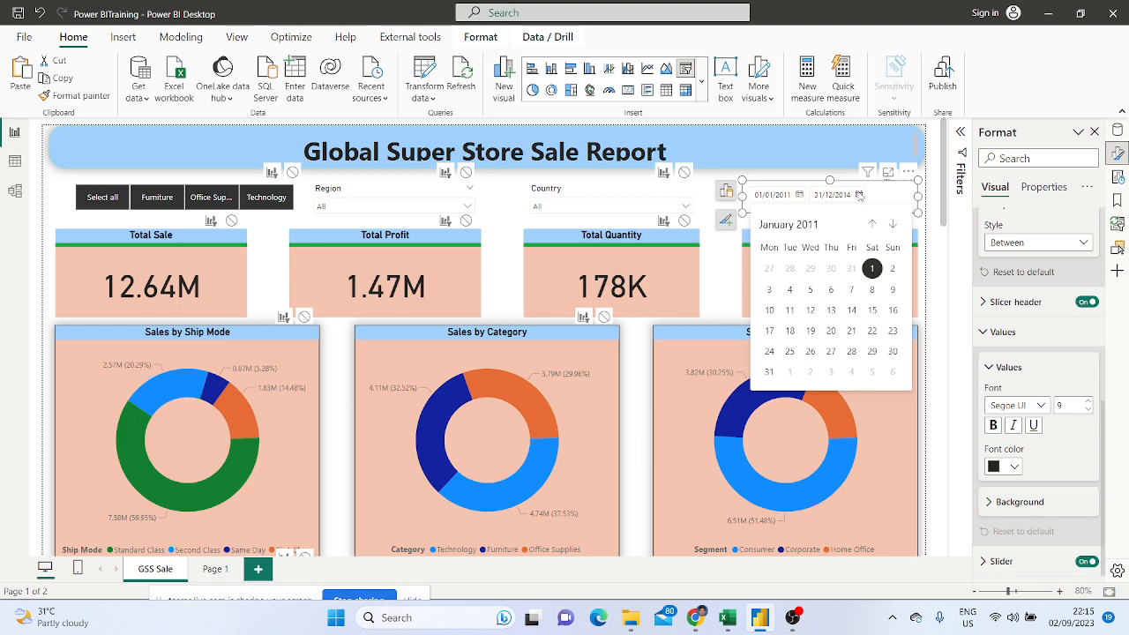
left_click(859, 195)
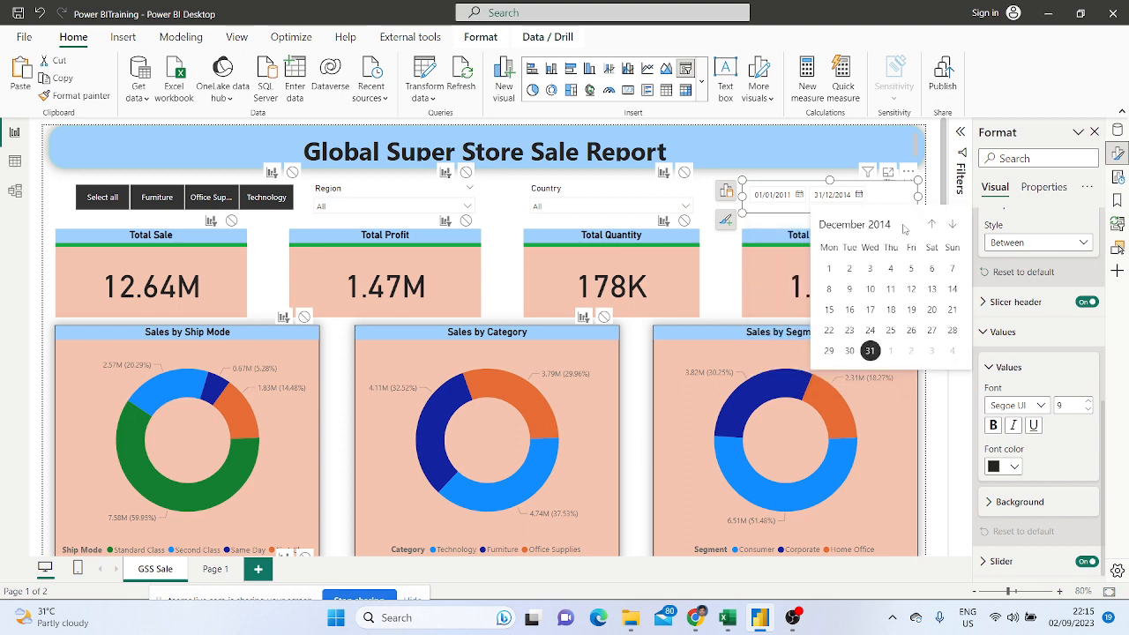
left_click(871, 226)
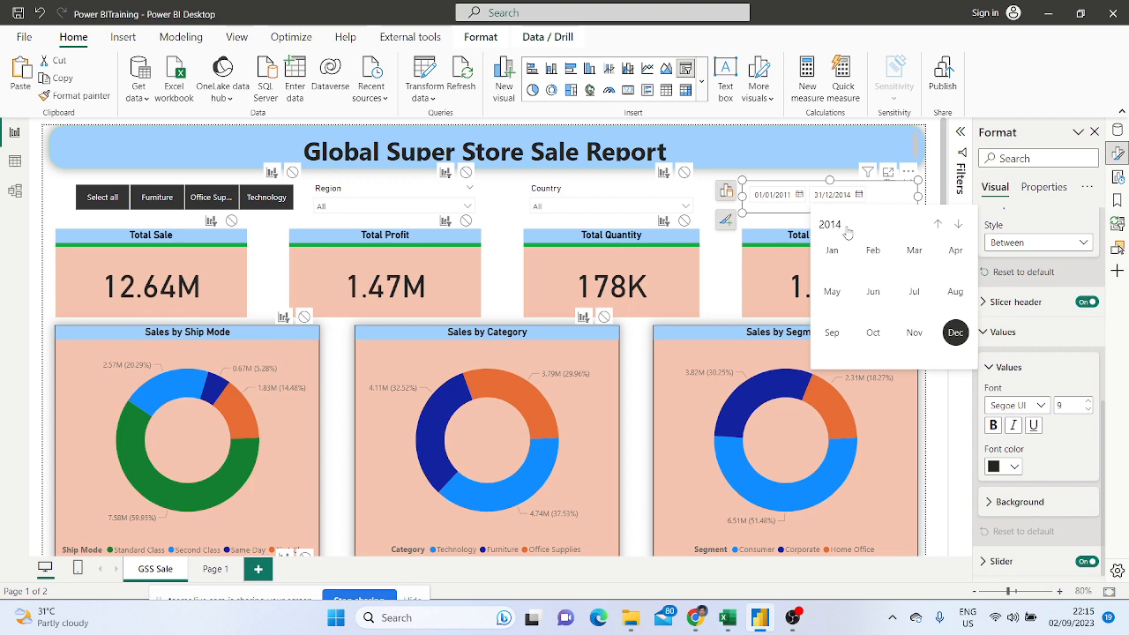
left_click(937, 225)
left_click(938, 226)
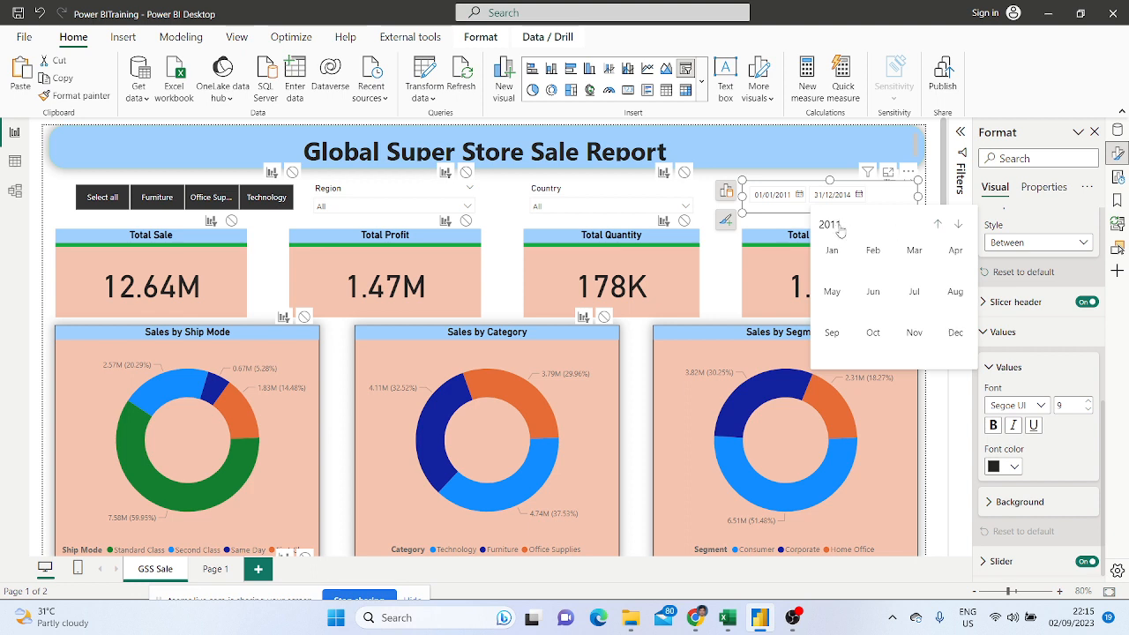
left_click(953, 333)
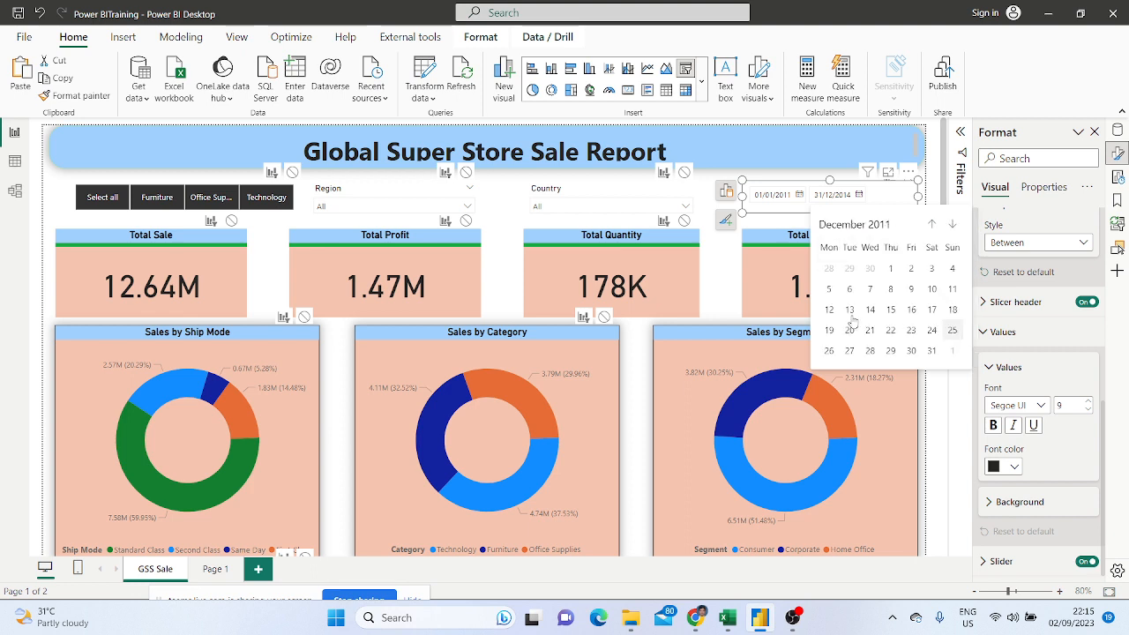
left_click(932, 351)
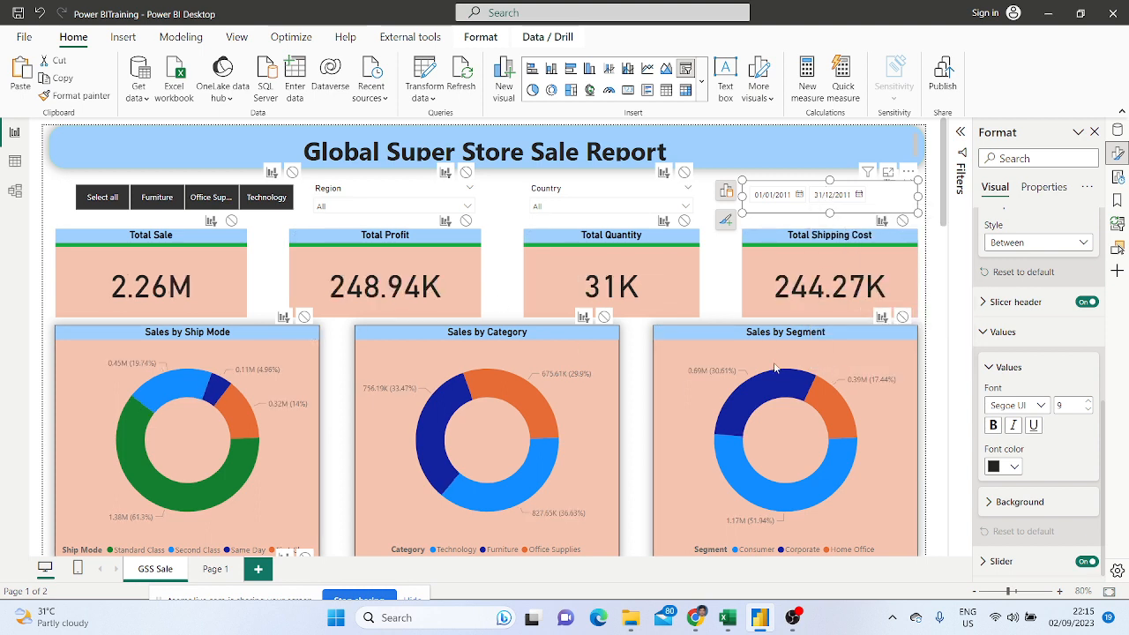
scroll(549, 406, "down", 5)
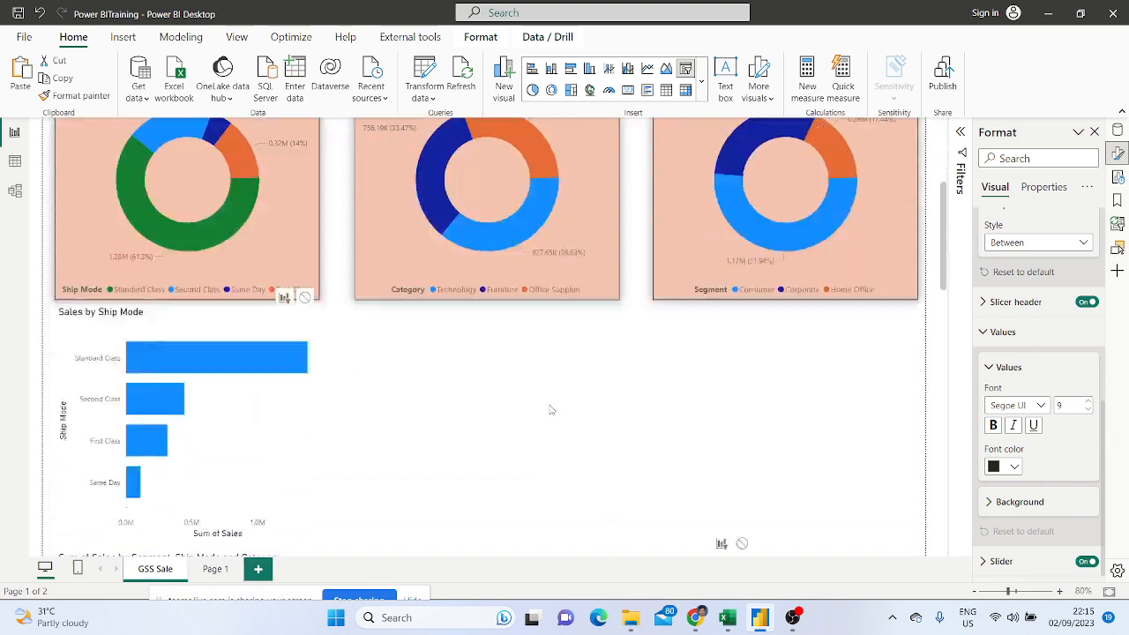
scroll(549, 402, "up", 5)
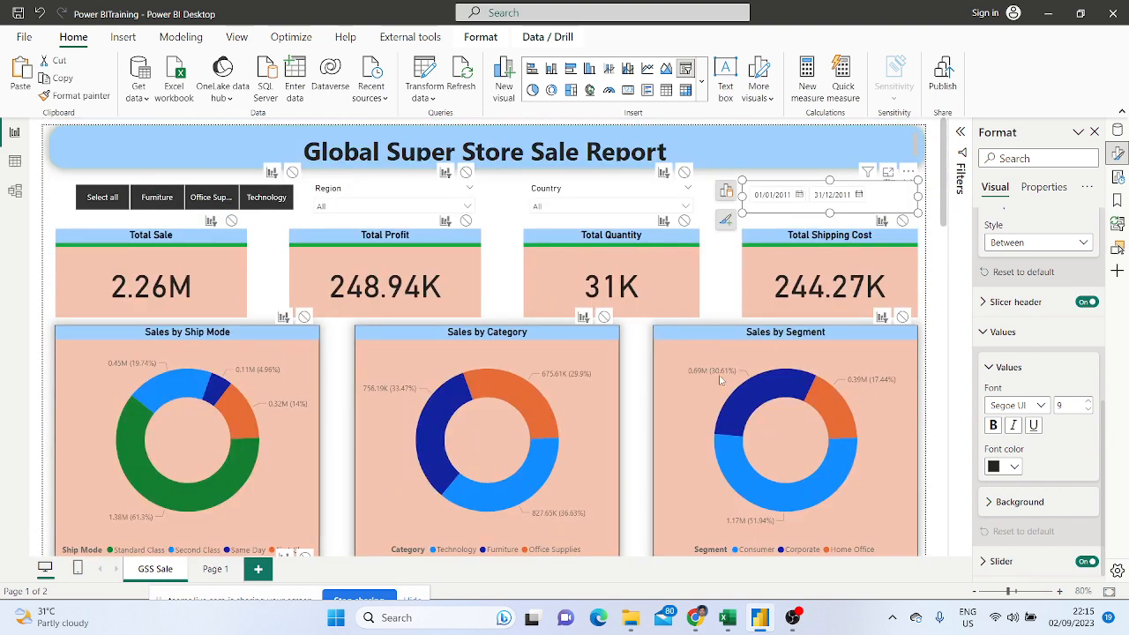
Set the Order Date slicer's end date back to 31/12/2014
left_click(858, 196)
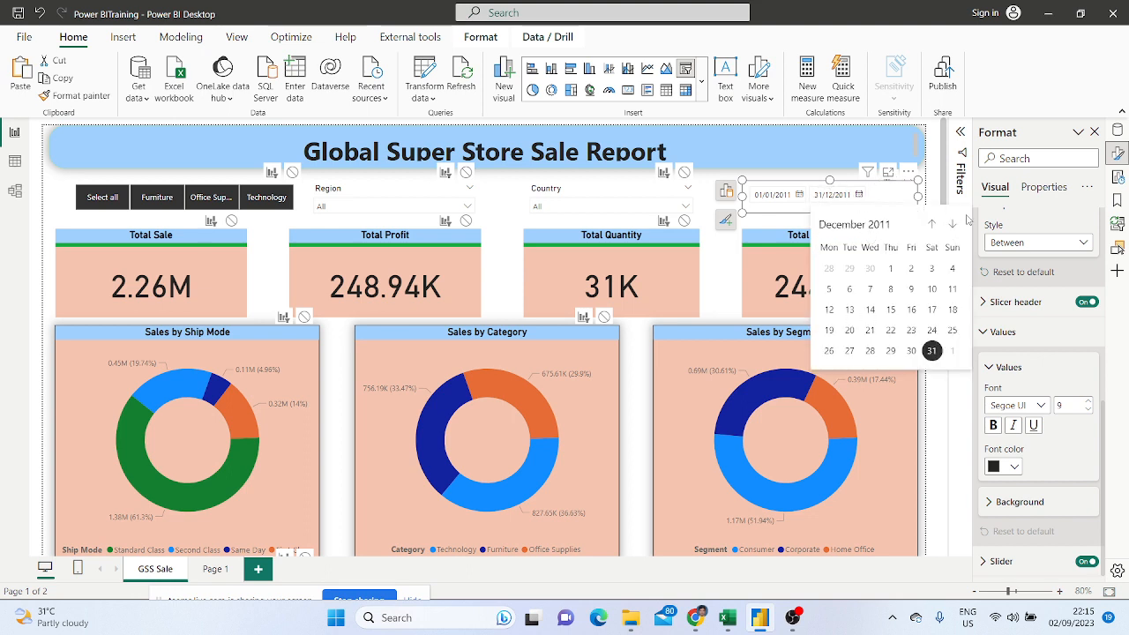
left_click(880, 226)
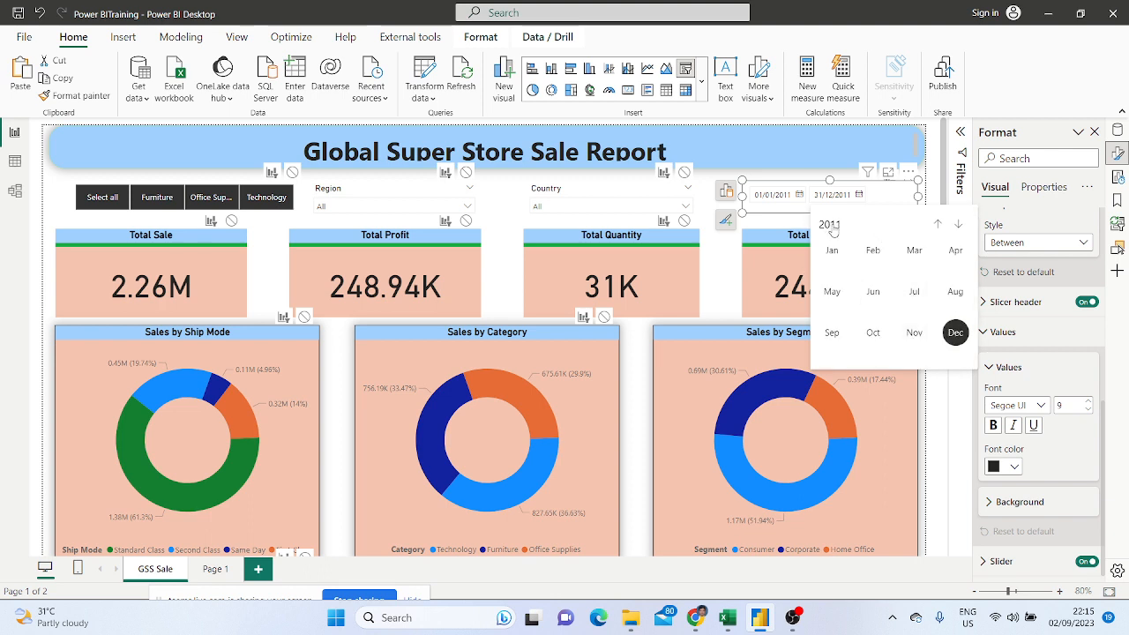
left_click(961, 226)
left_click(961, 227)
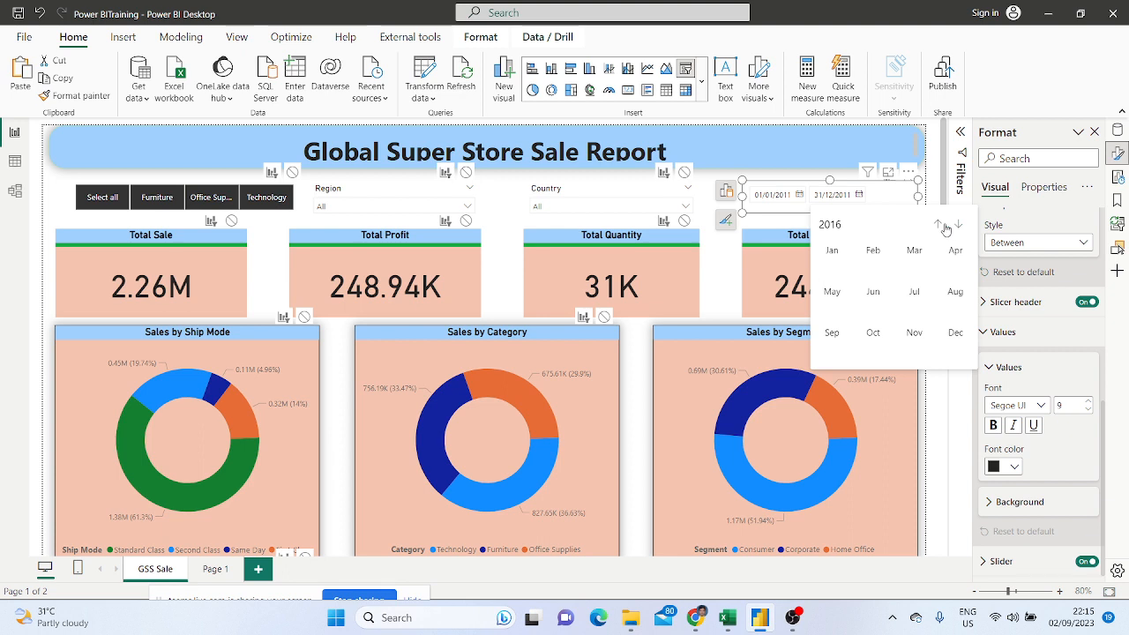
left_click(942, 227)
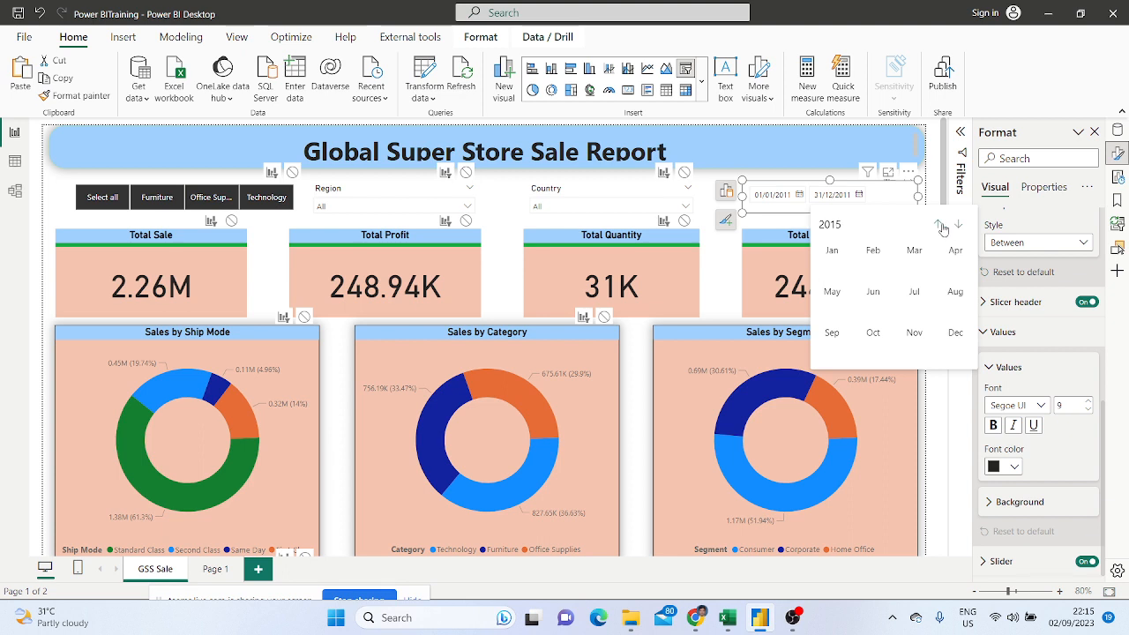
left_click(955, 334)
left_click(869, 350)
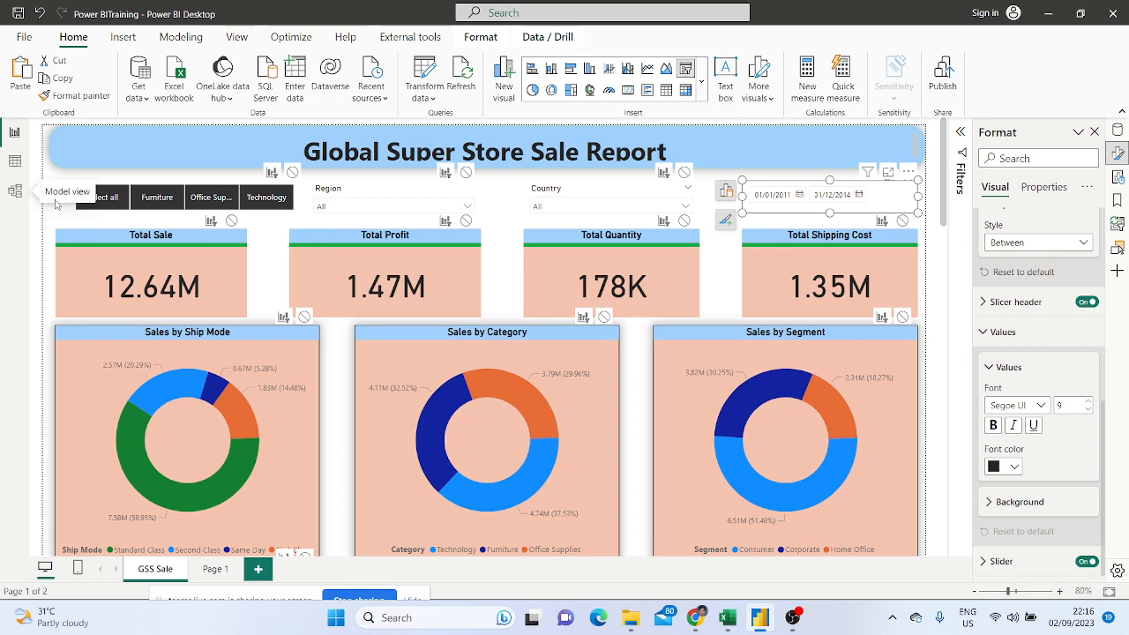
left_click(40, 239)
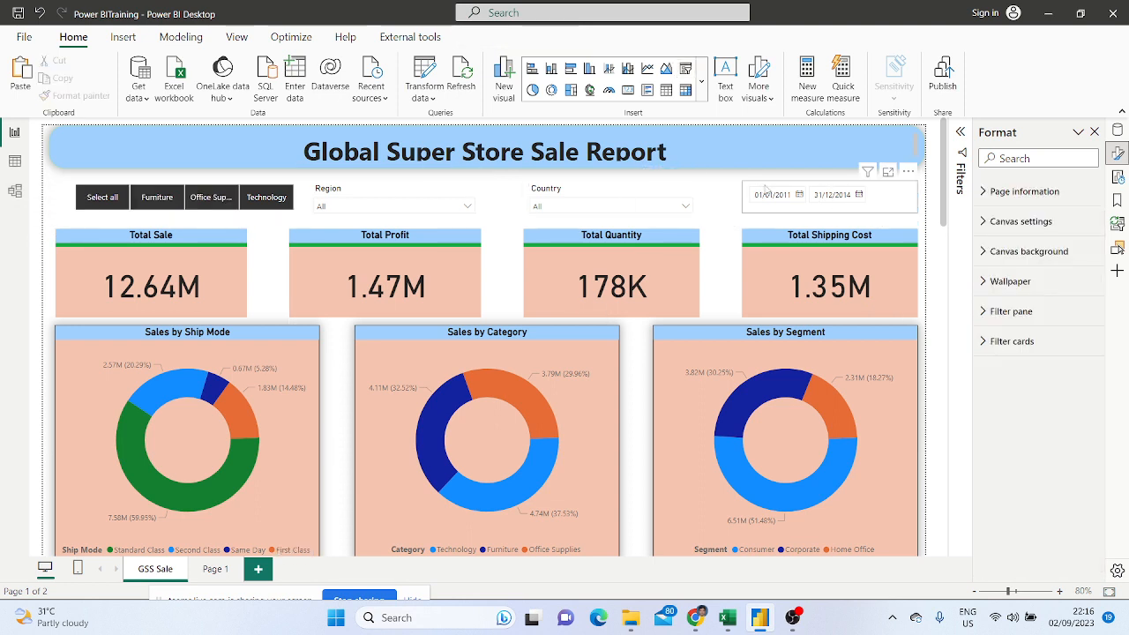
Set the Region slicer's interaction with the Total Sale card to None and filter the Region slicer to Africa
left_click(392, 192)
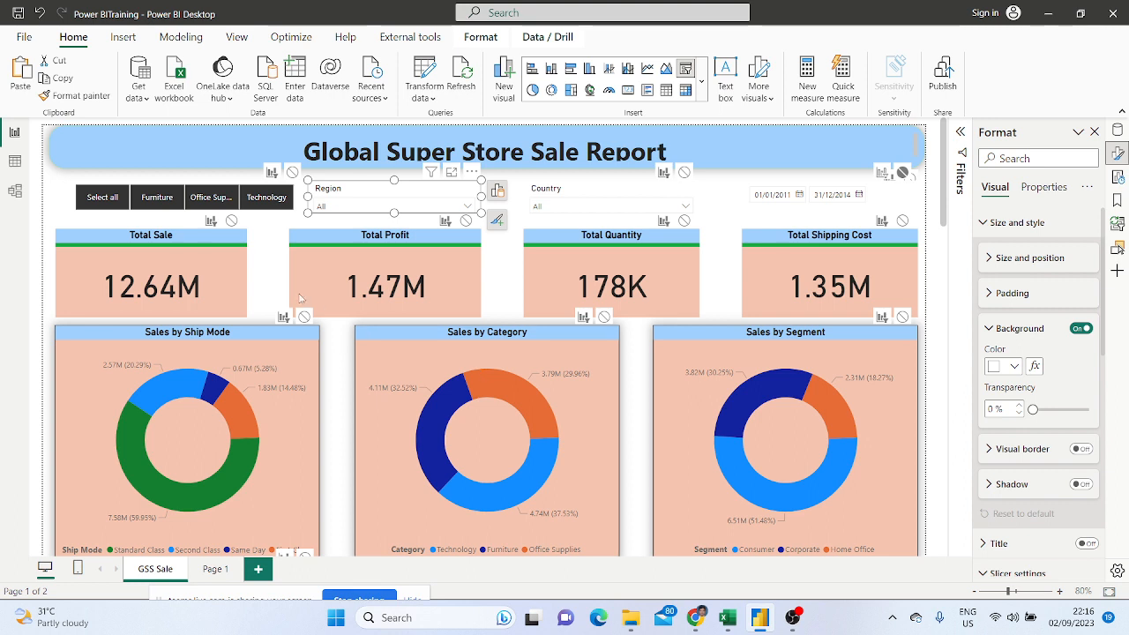
left_click(231, 221)
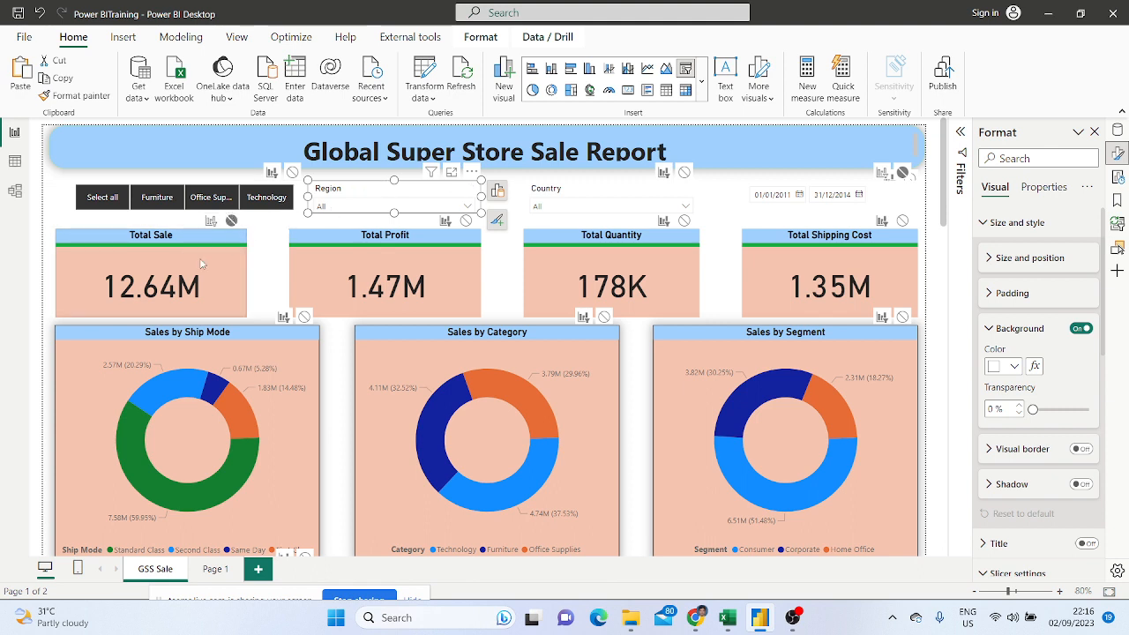
left_click(381, 223)
left_click(432, 208)
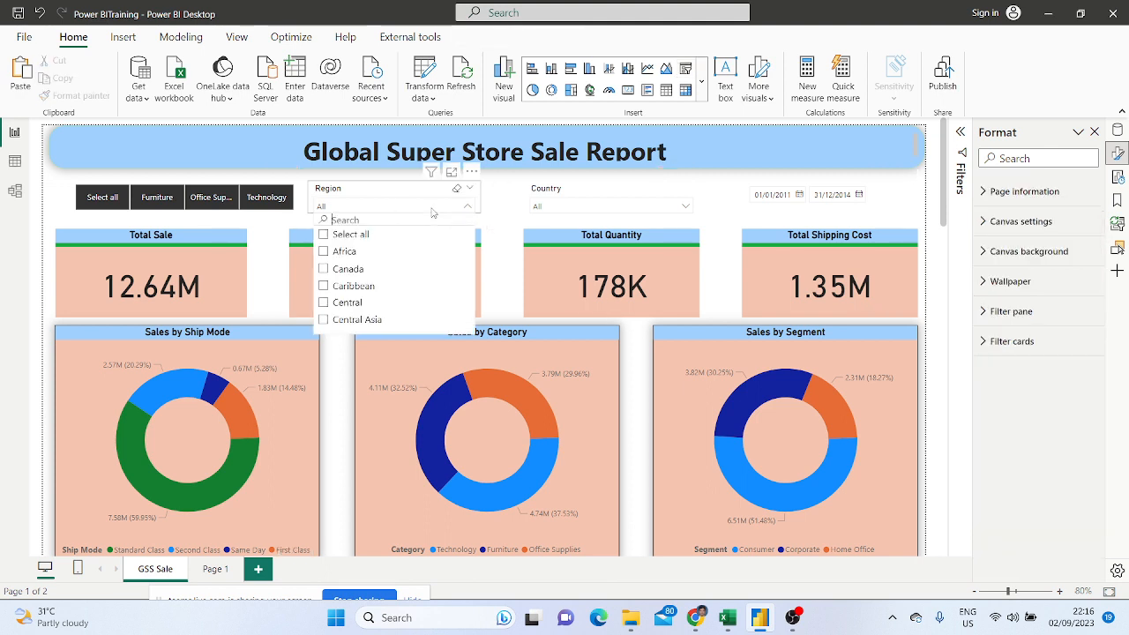
left_click(324, 253)
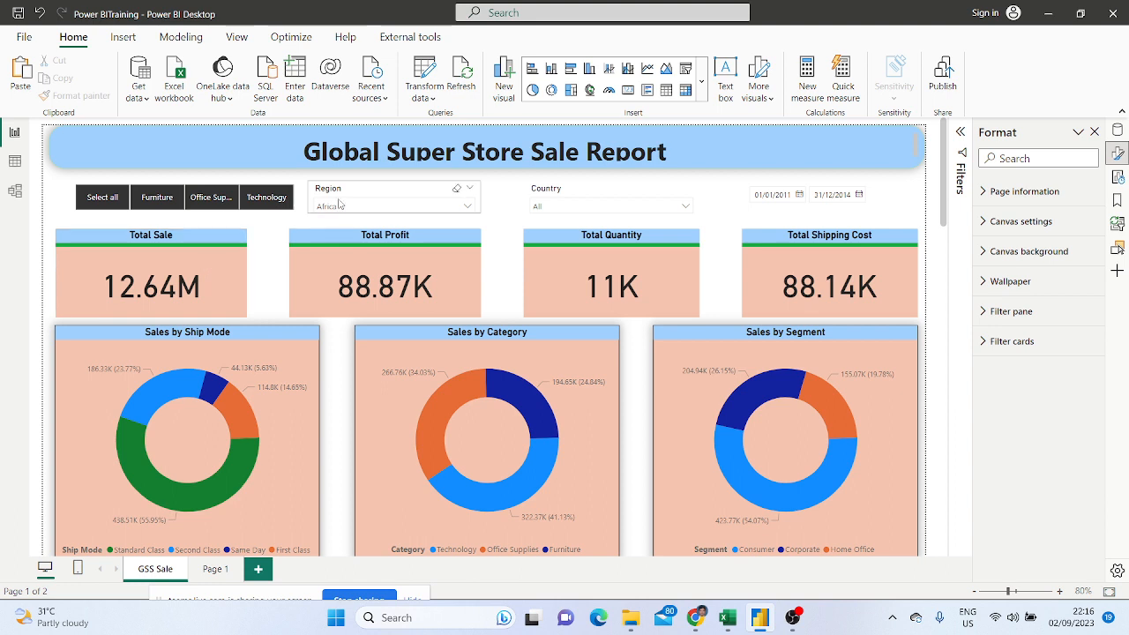
Filter the Country slicer to Algeria, then clear that selection
left_click(602, 210)
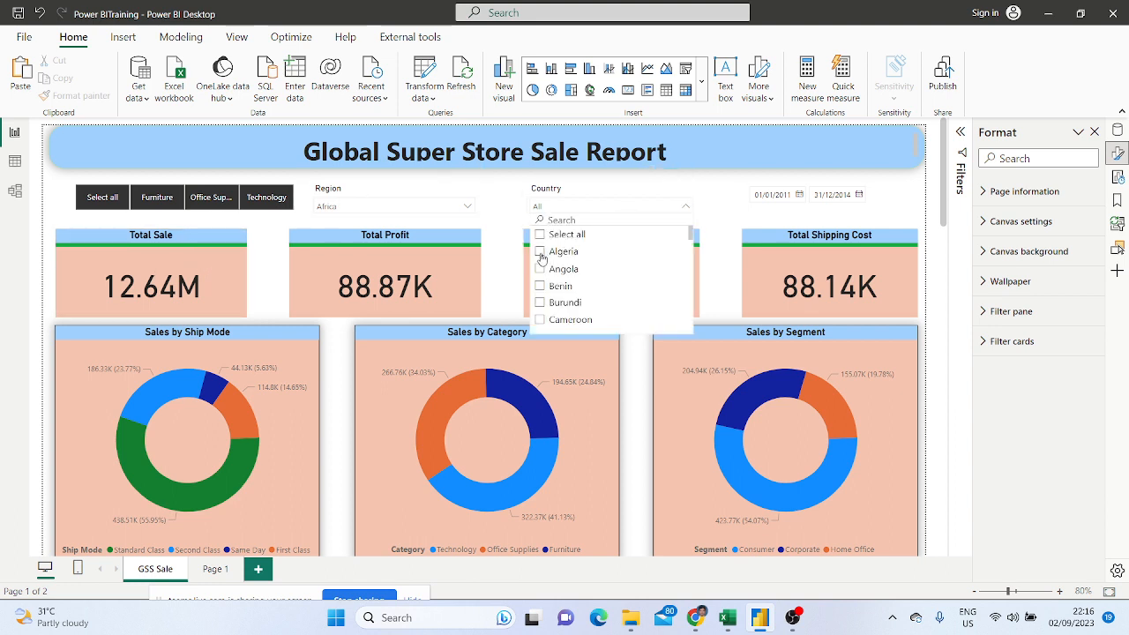
left_click(541, 254)
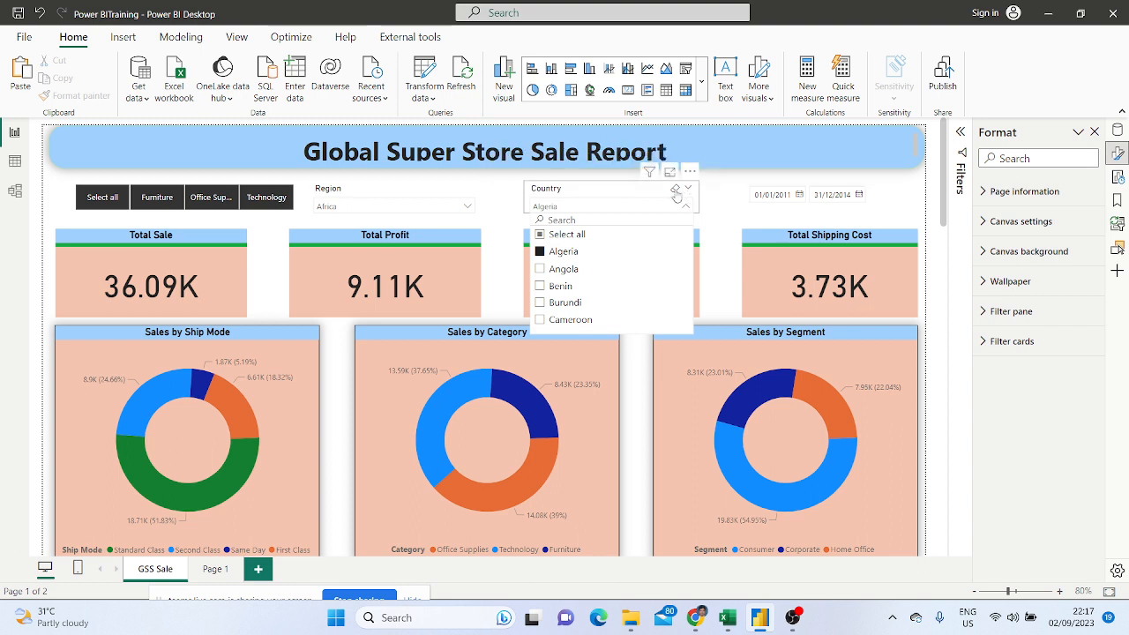
left_click(657, 196)
left_click(674, 189)
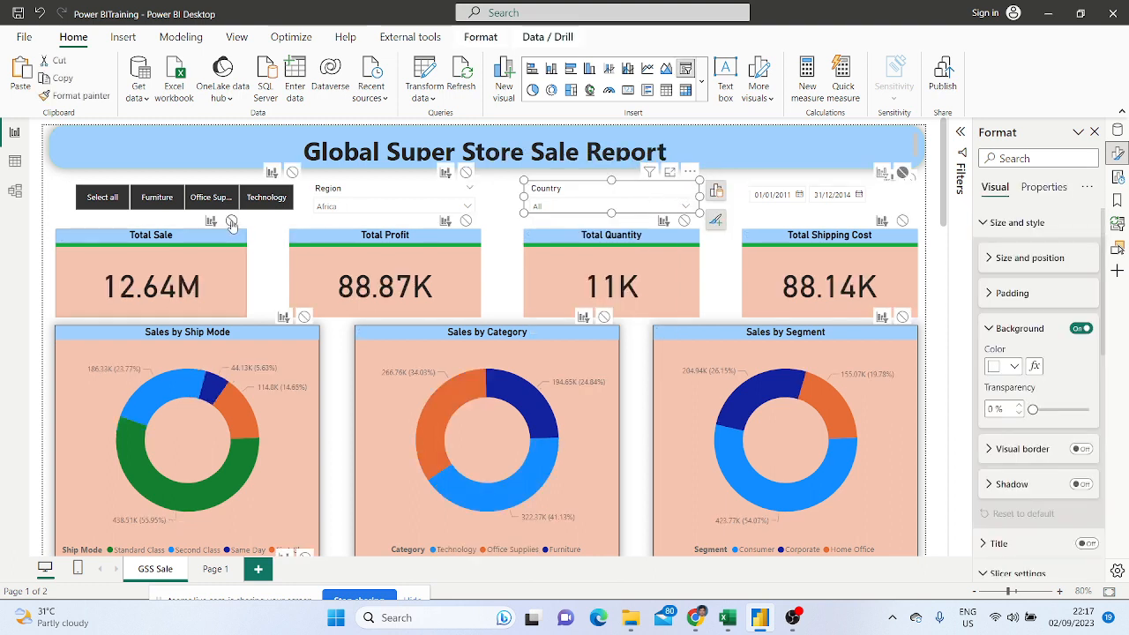
Set the Country slicer's interaction with the Total Sale card to None and filter the Country slicer to Angola
left_click(647, 210)
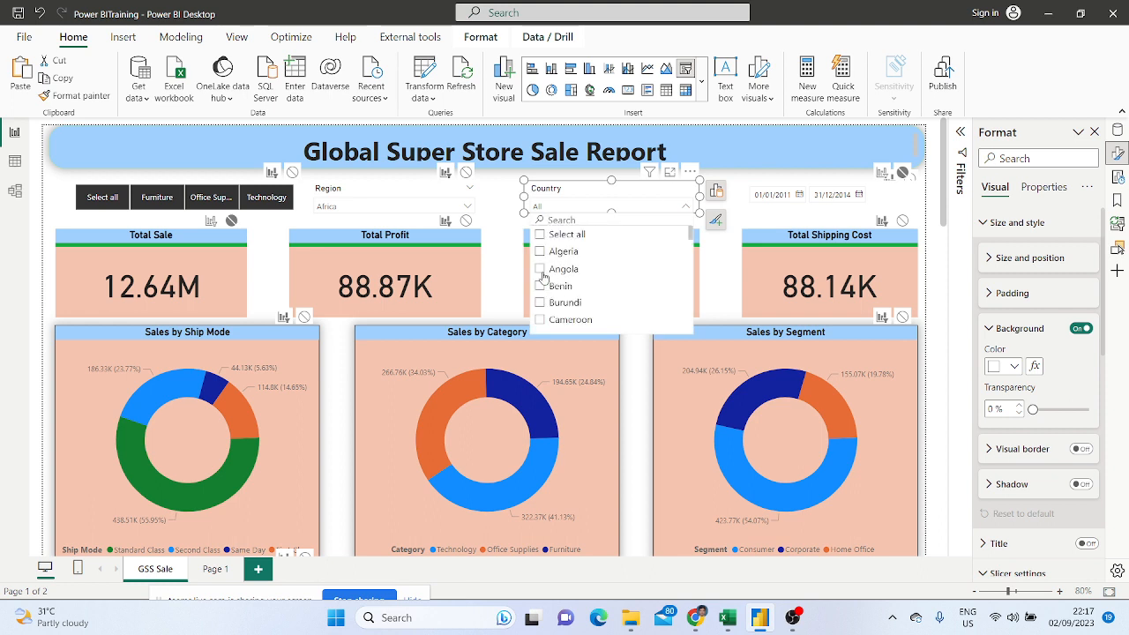
left_click(540, 269)
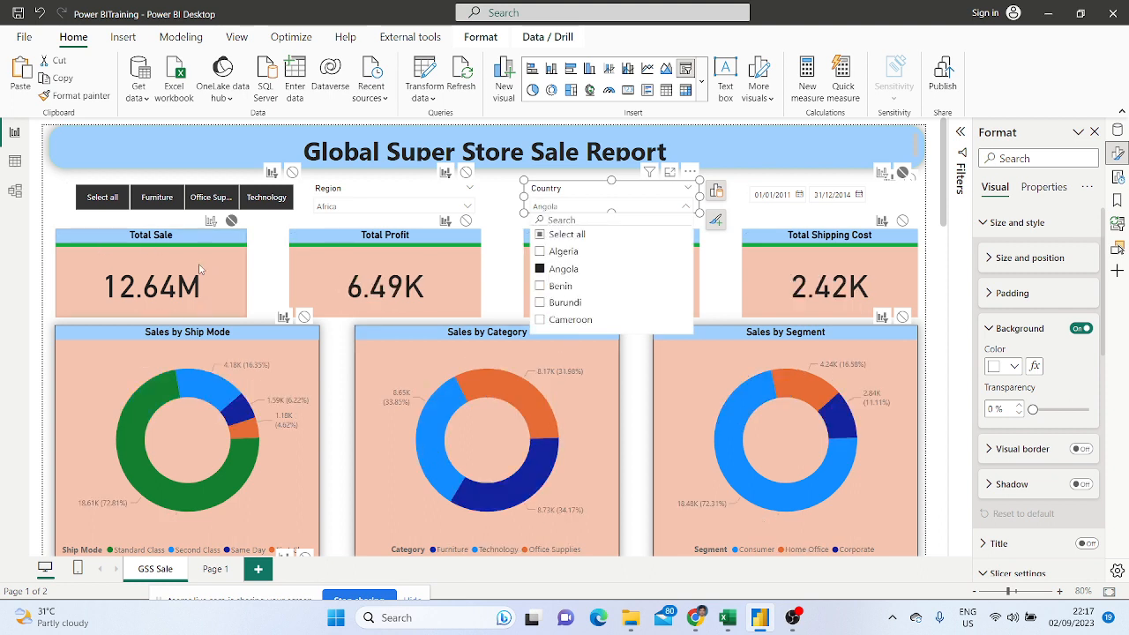
Select the Sales by Ship Mode donut chart and cross-highlight the report by its Standard Class slice
left_click(306, 356)
left_click(304, 354)
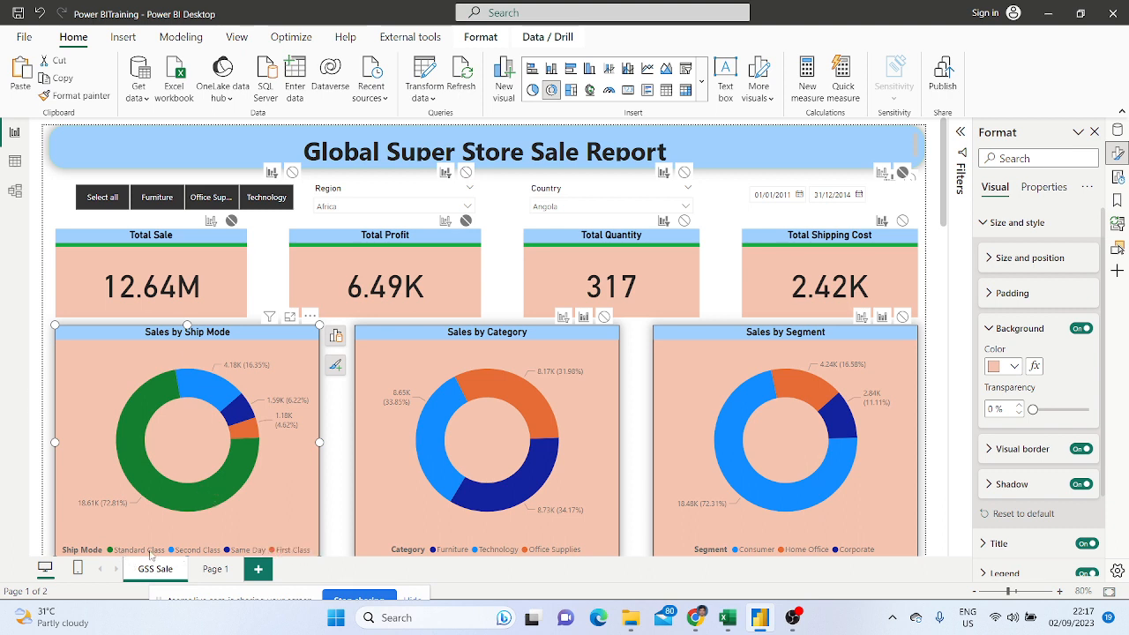
left_click(177, 508)
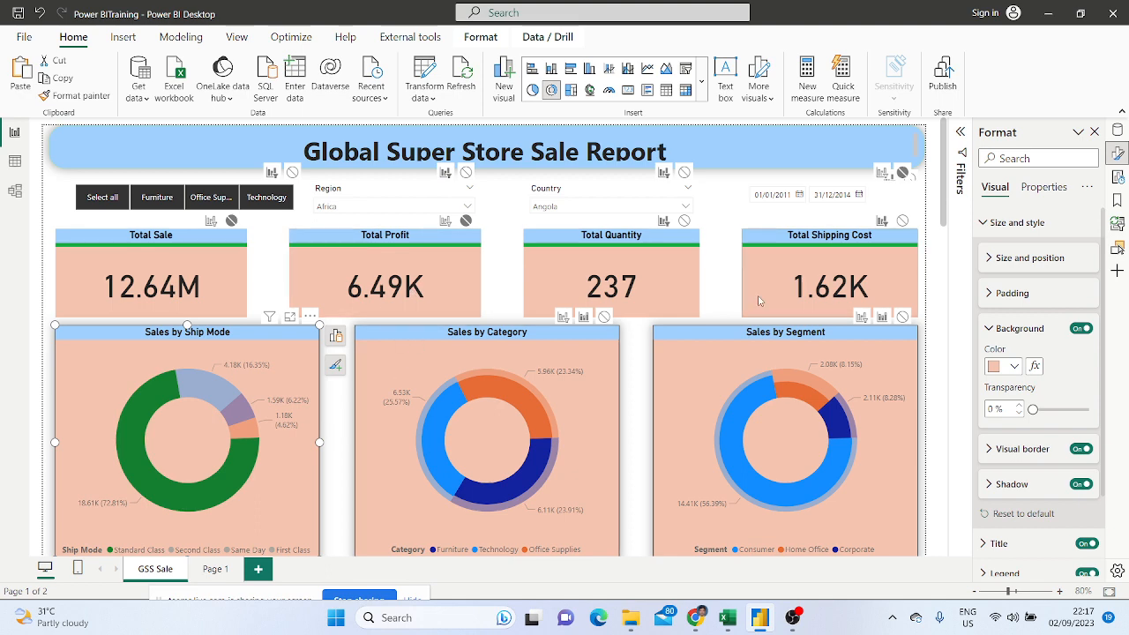
Examine how the Standard Class selection affects the bar, column and line charts, the table and the matrix further down the report
scroll(244, 298, "down", 3)
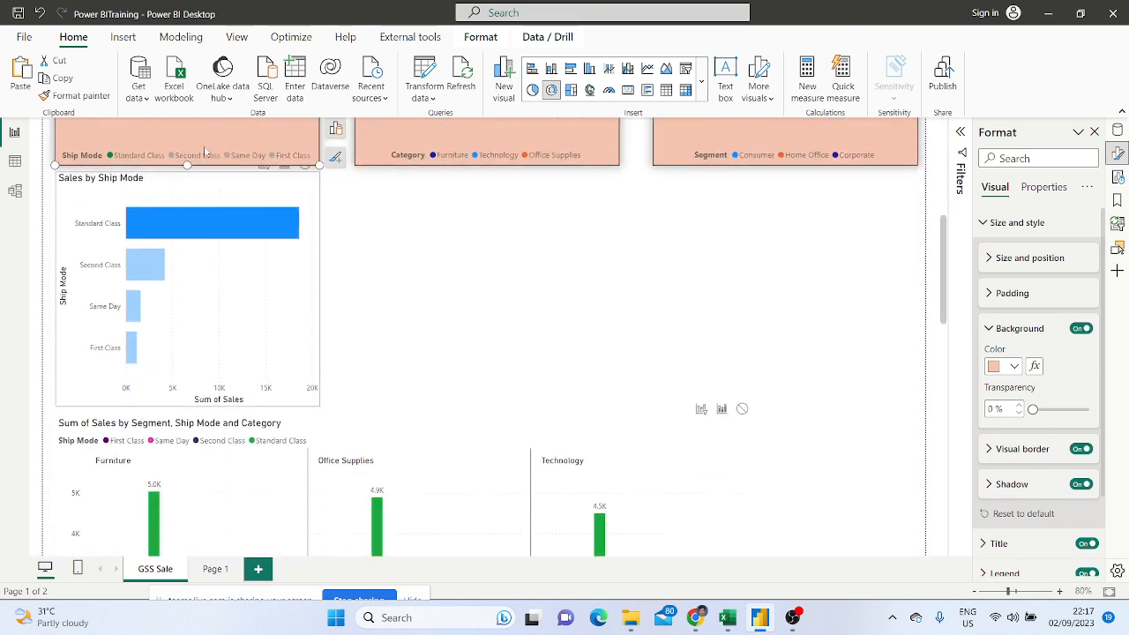
scroll(227, 256, "up", 1)
scroll(583, 200, "down", 2)
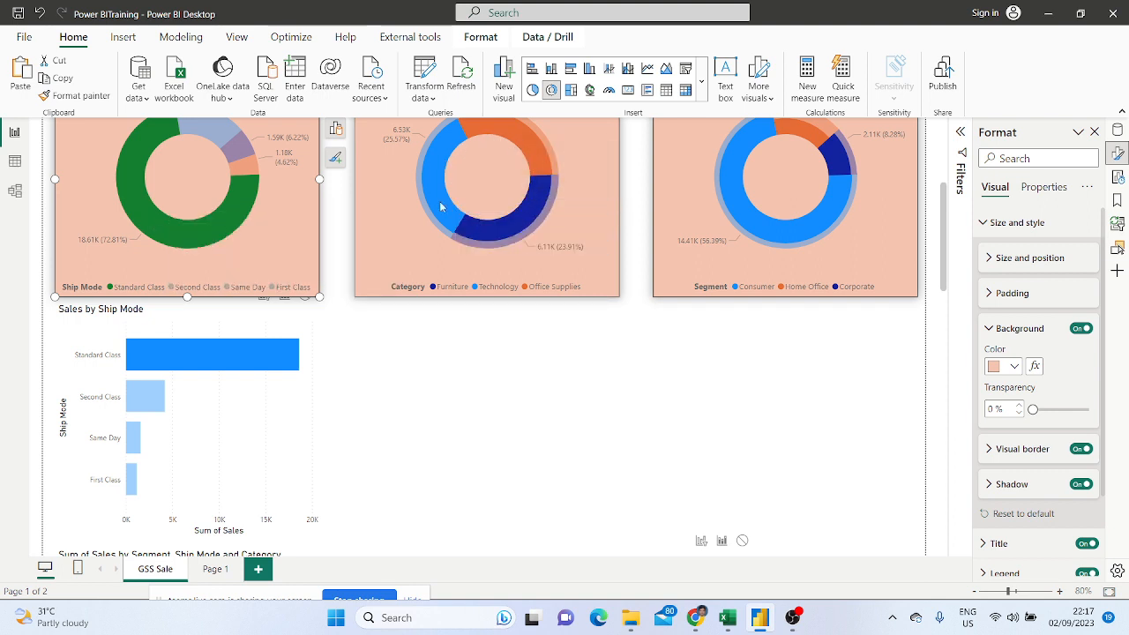
mouse_move(172, 372)
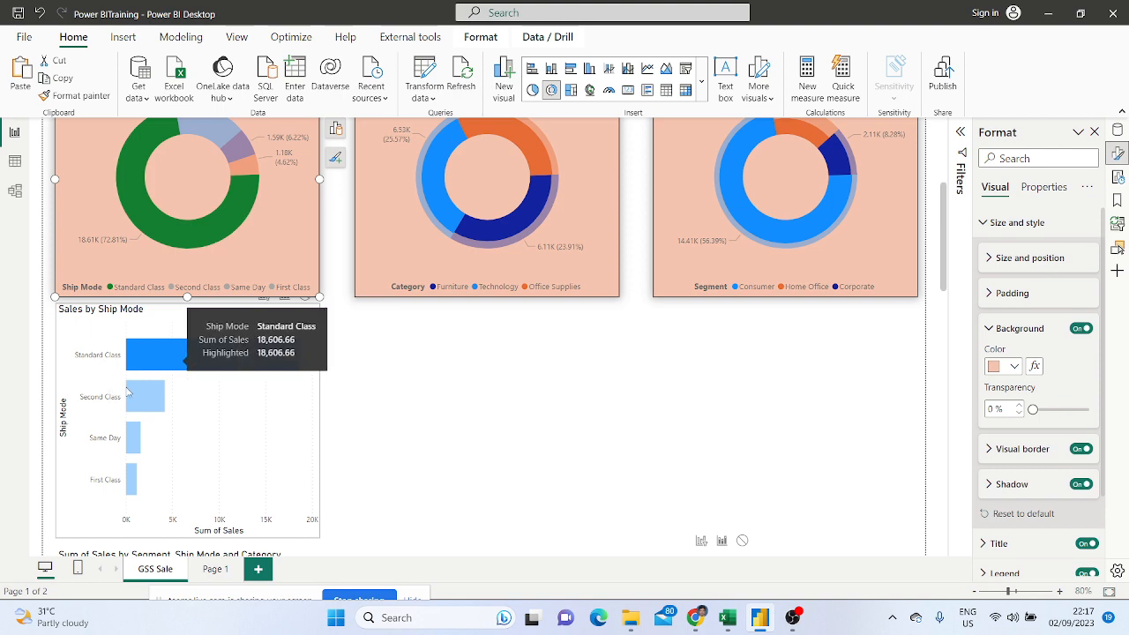
scroll(138, 484, "down", 5)
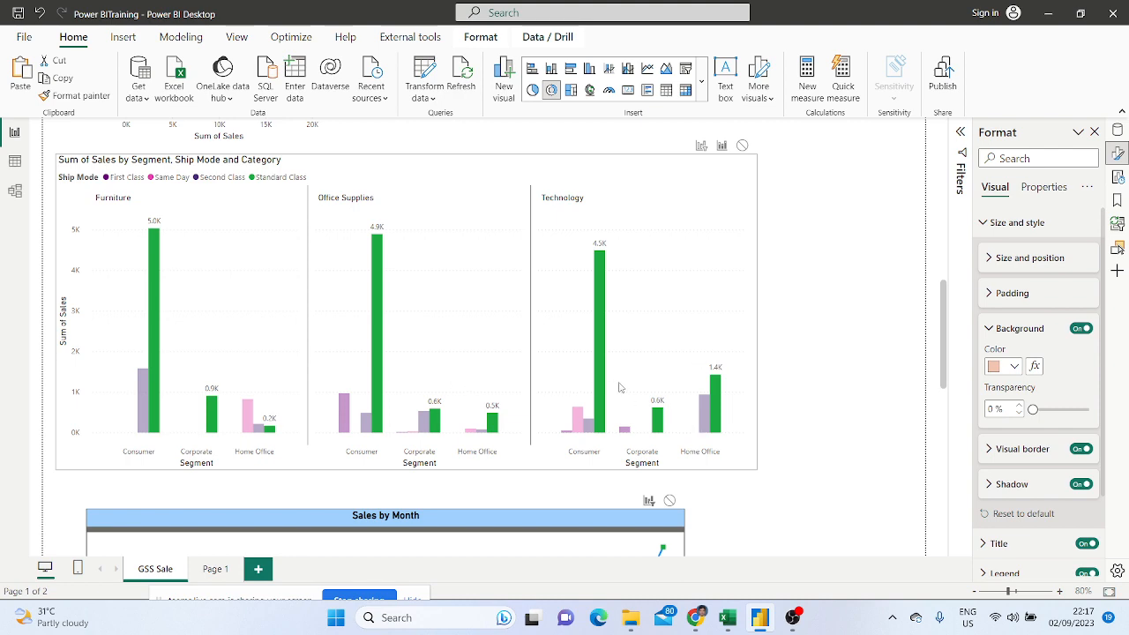
scroll(379, 353, "down", 3)
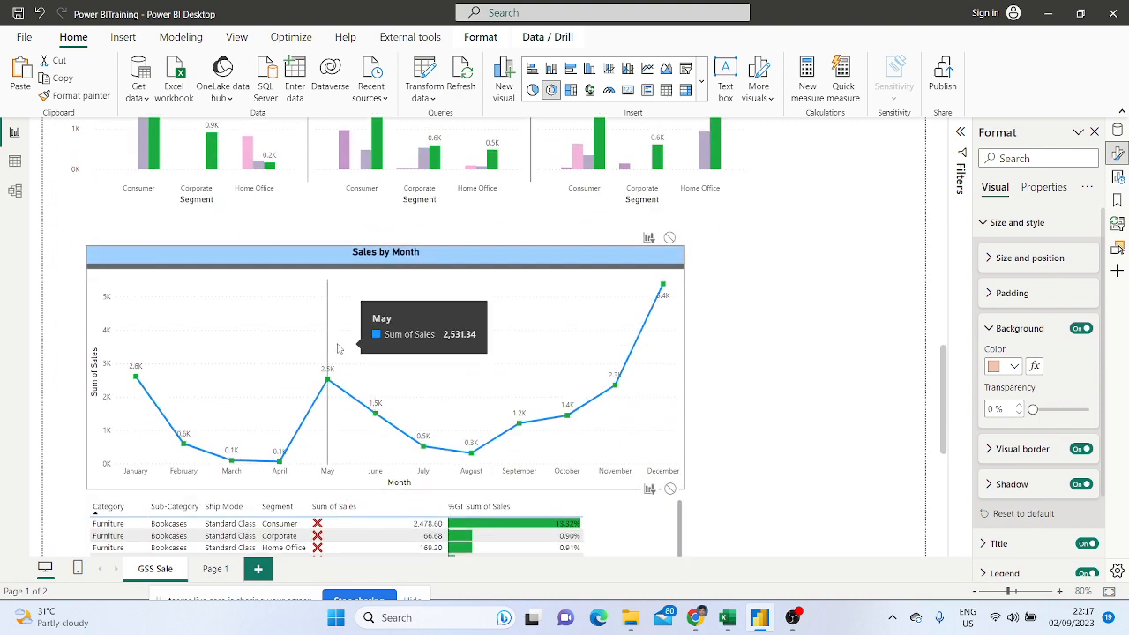
scroll(292, 362, "down", 4)
scroll(382, 460, "down", 2)
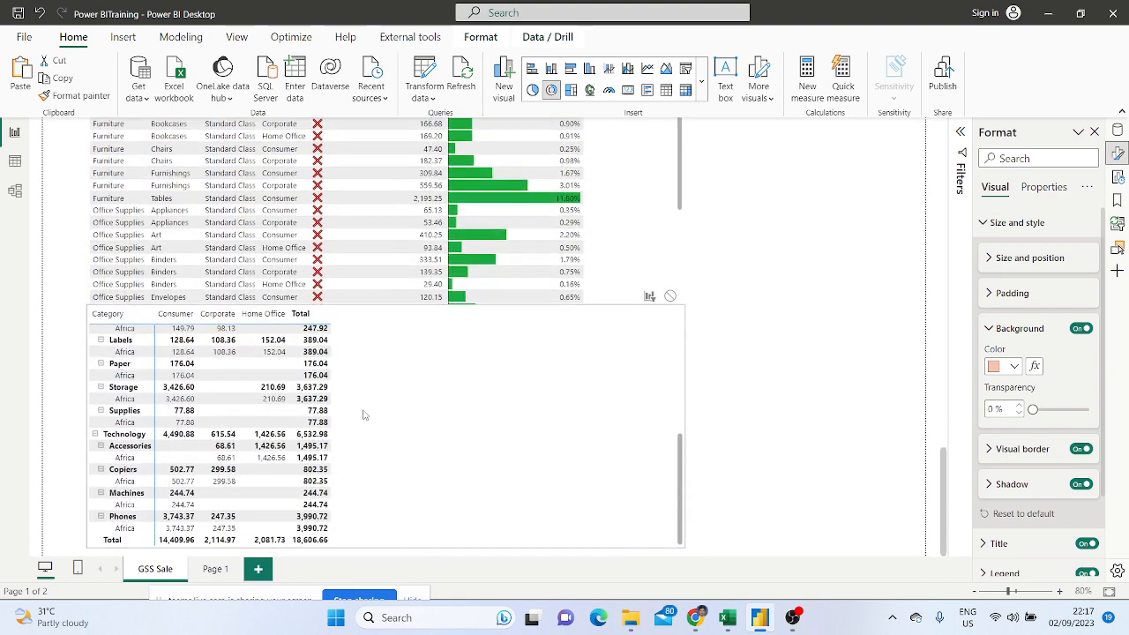
scroll(370, 409, "up", 5)
scroll(820, 367, "up", 2)
scroll(820, 367, "up", 6)
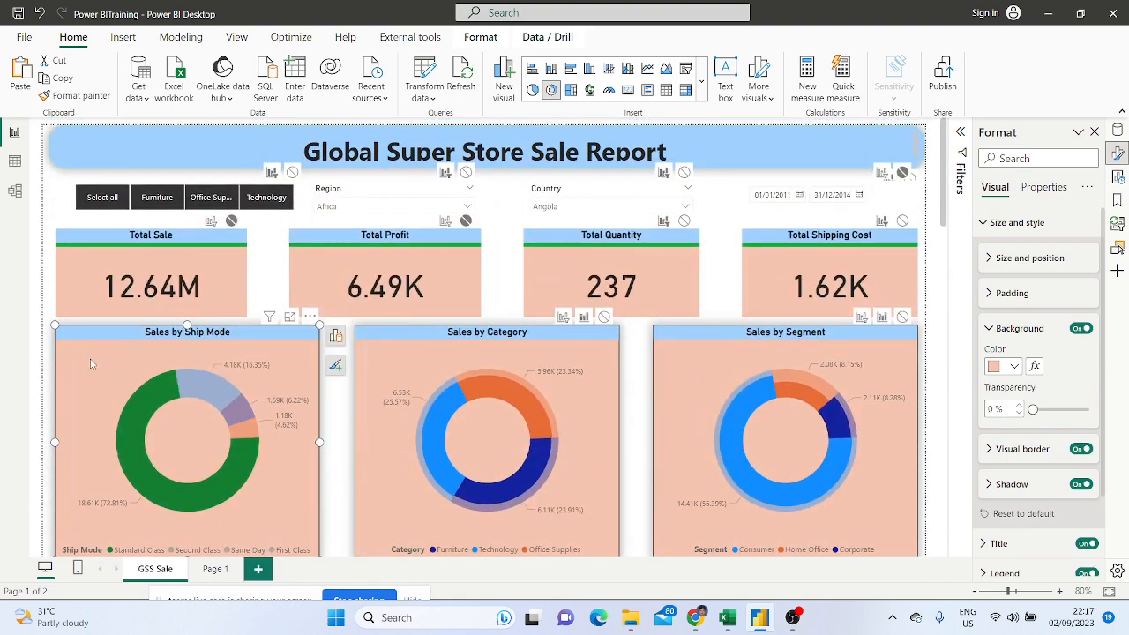
Set the Ship Mode donut's interactions with the Sales by Category donut and the Sales by Ship Mode bar chart to None
left_click(604, 317)
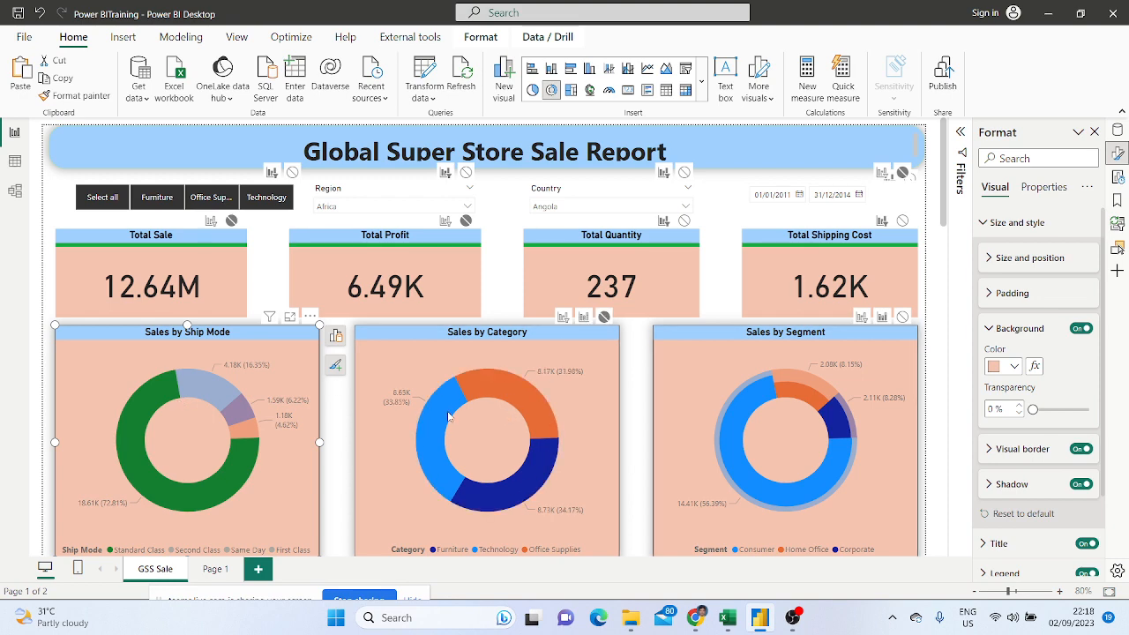
scroll(452, 416, "down", 5)
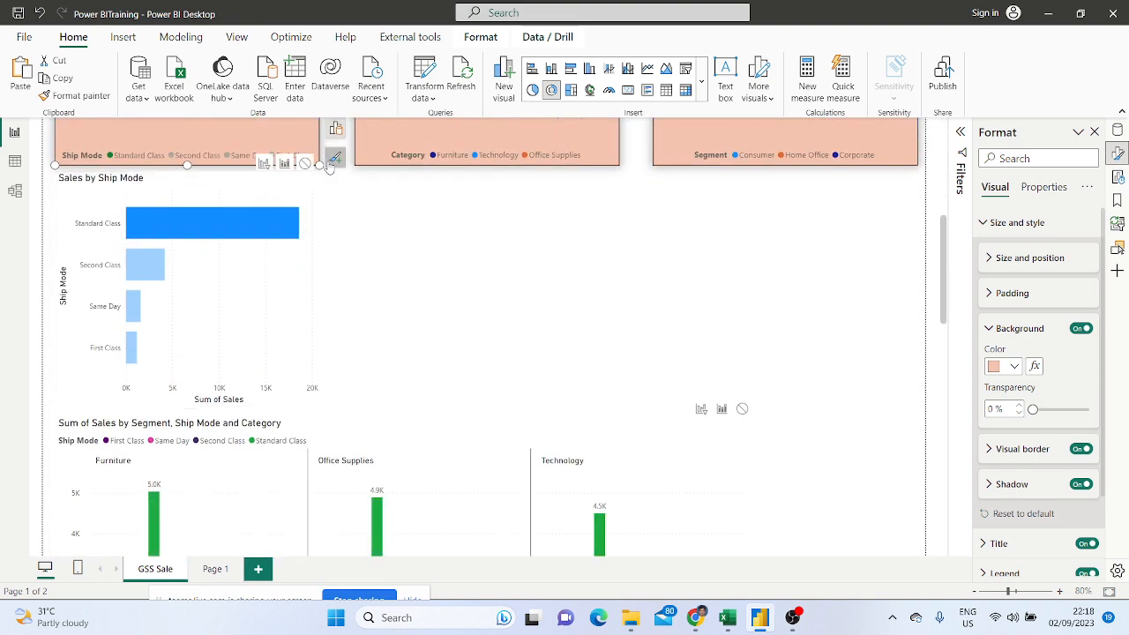
scroll(297, 227, "up", 3)
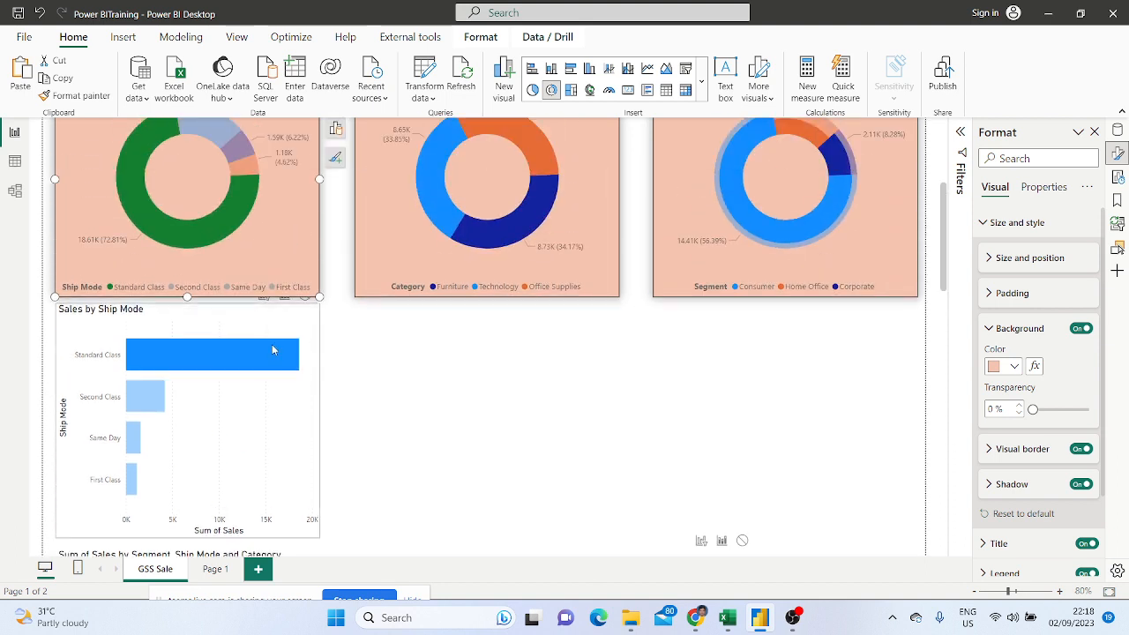
left_click(305, 299)
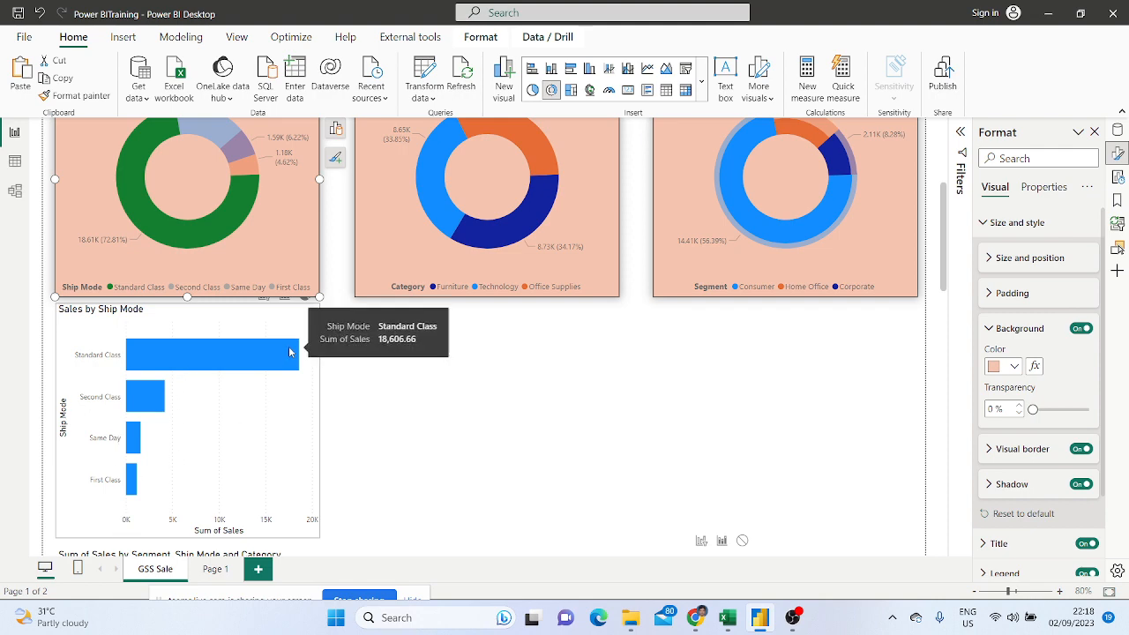
scroll(407, 316, "up", 1)
scroll(406, 317, "up", 4)
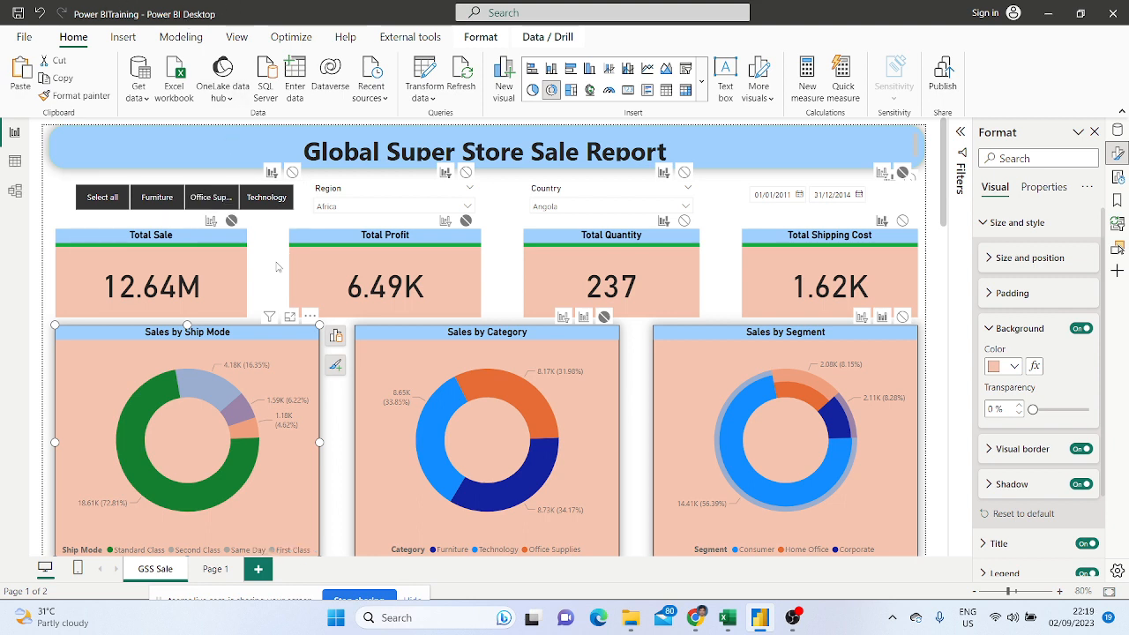
left_click(279, 266)
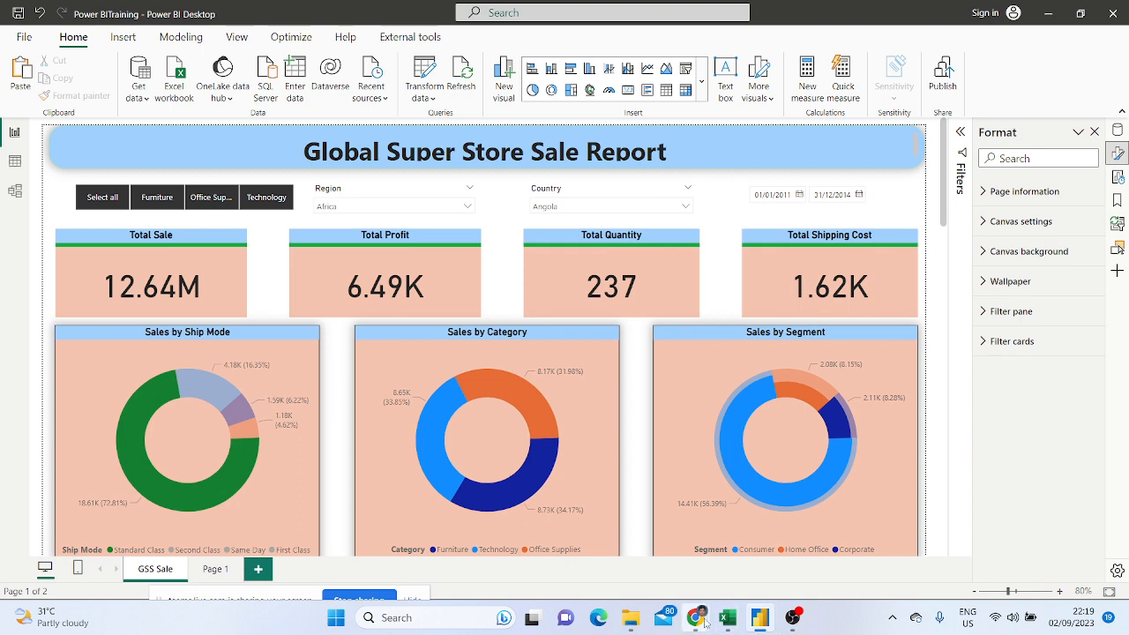
Switch to the Teams meeting in Chrome and check the meeting chat
mouse_move(697, 618)
left_click(574, 552)
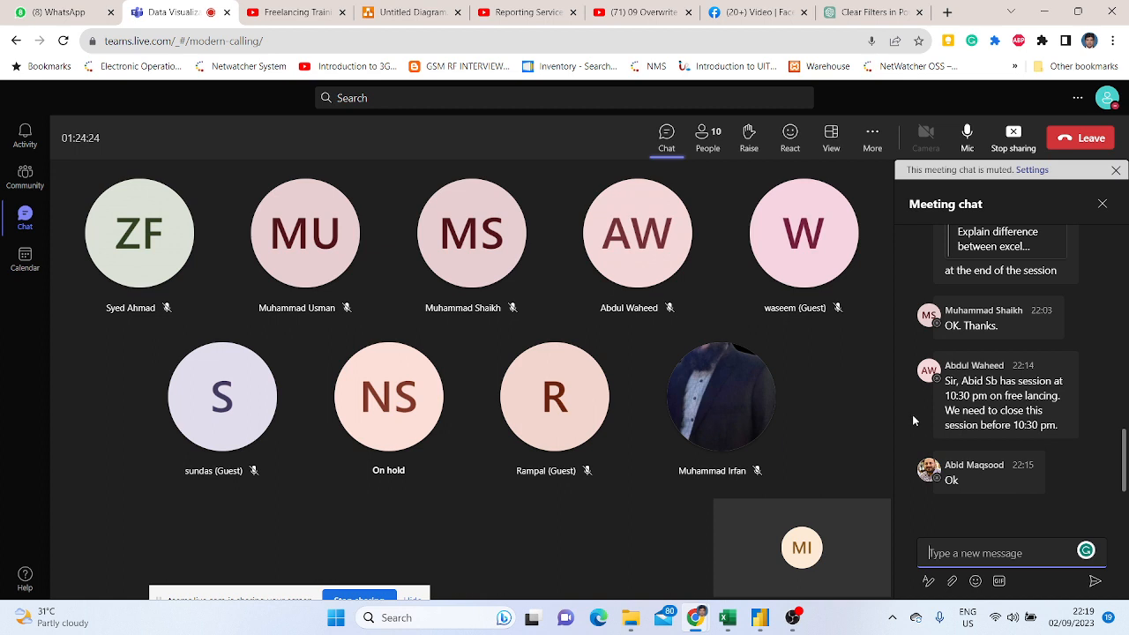
scroll(914, 419, "up", 3)
scroll(915, 417, "down", 3)
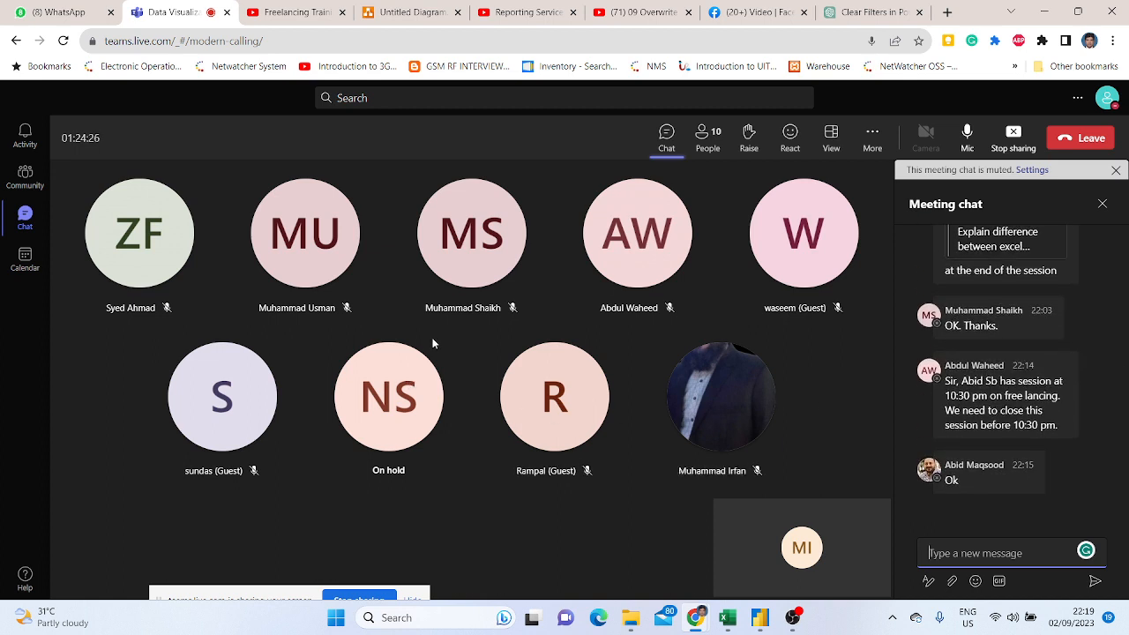